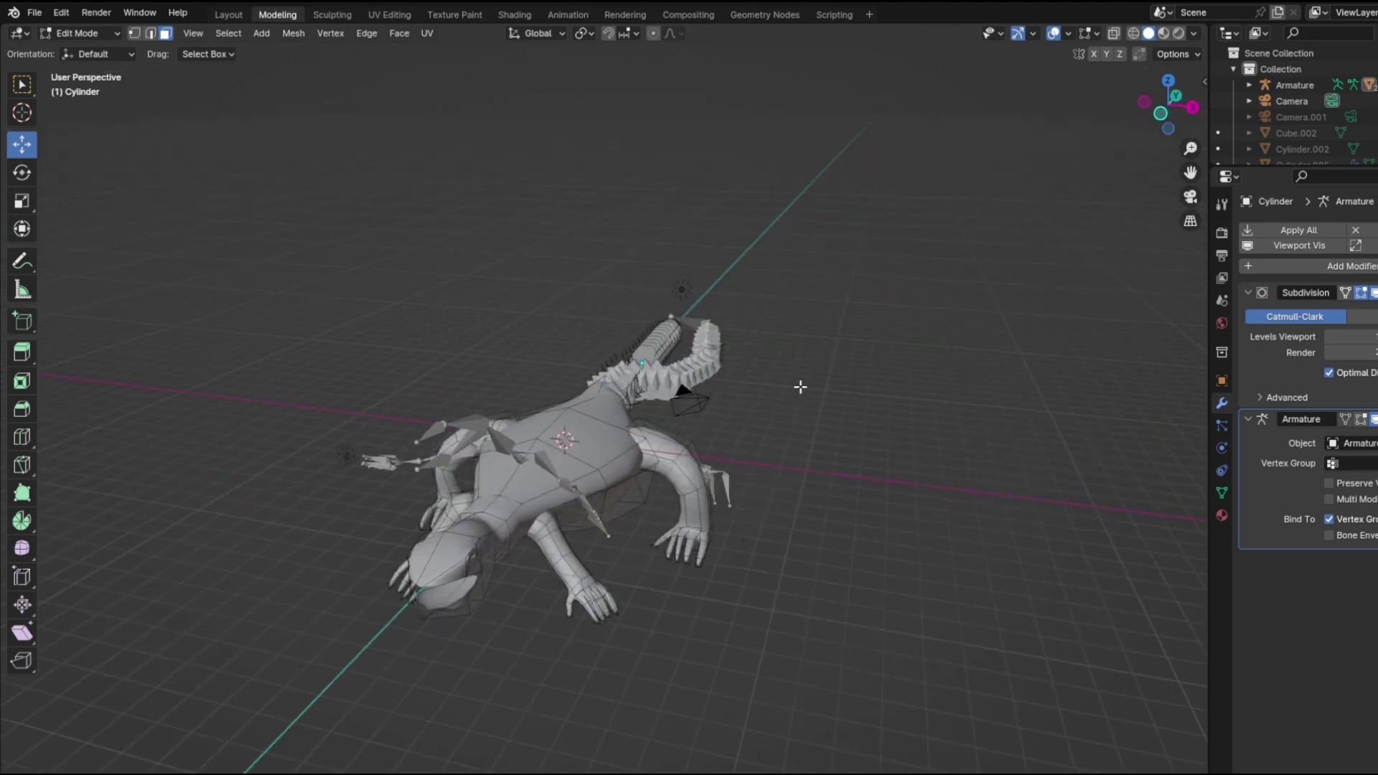
# Step: Turn on X-ray display to see through the lizard mesh and its tail segments
pyautogui.click(1111, 34)
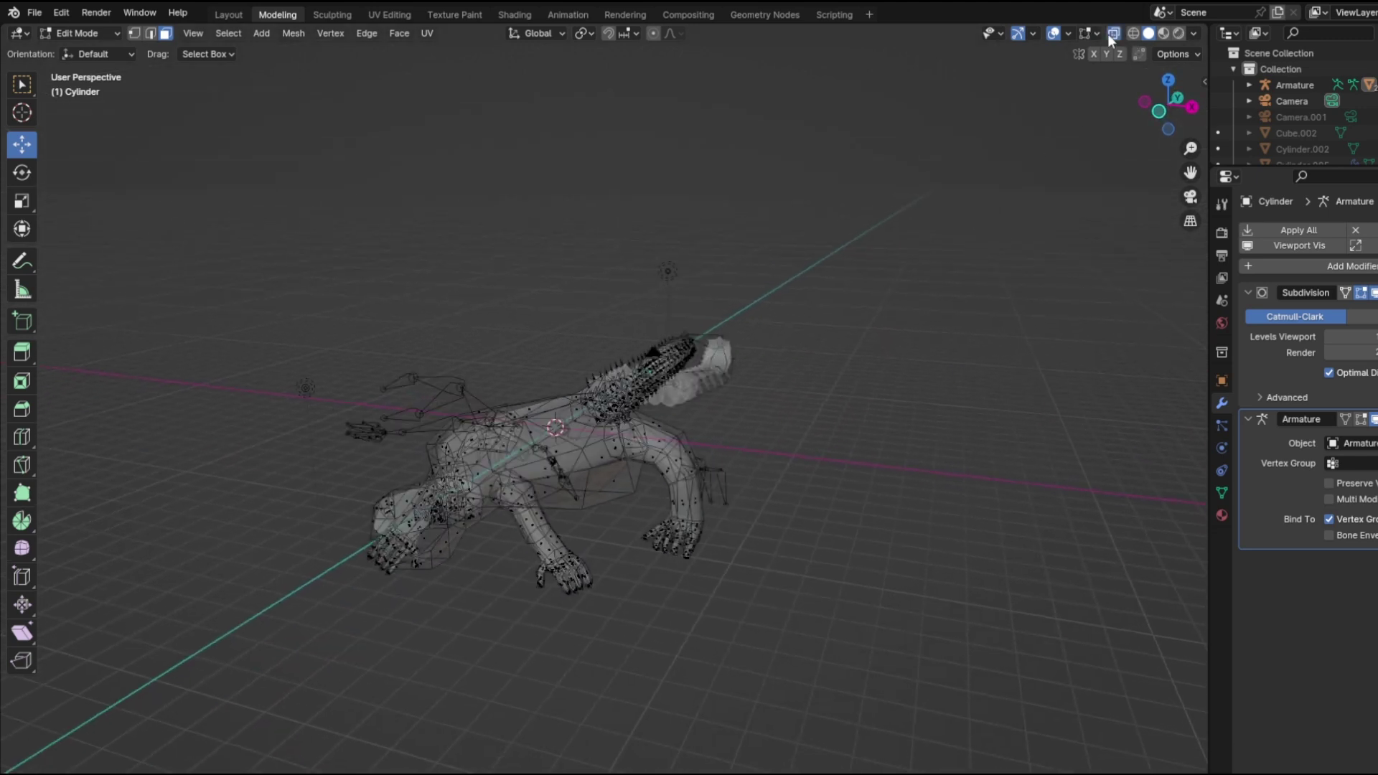
pyautogui.moveTo(1069, 227); pyautogui.dragTo(649, 546, button='middle')
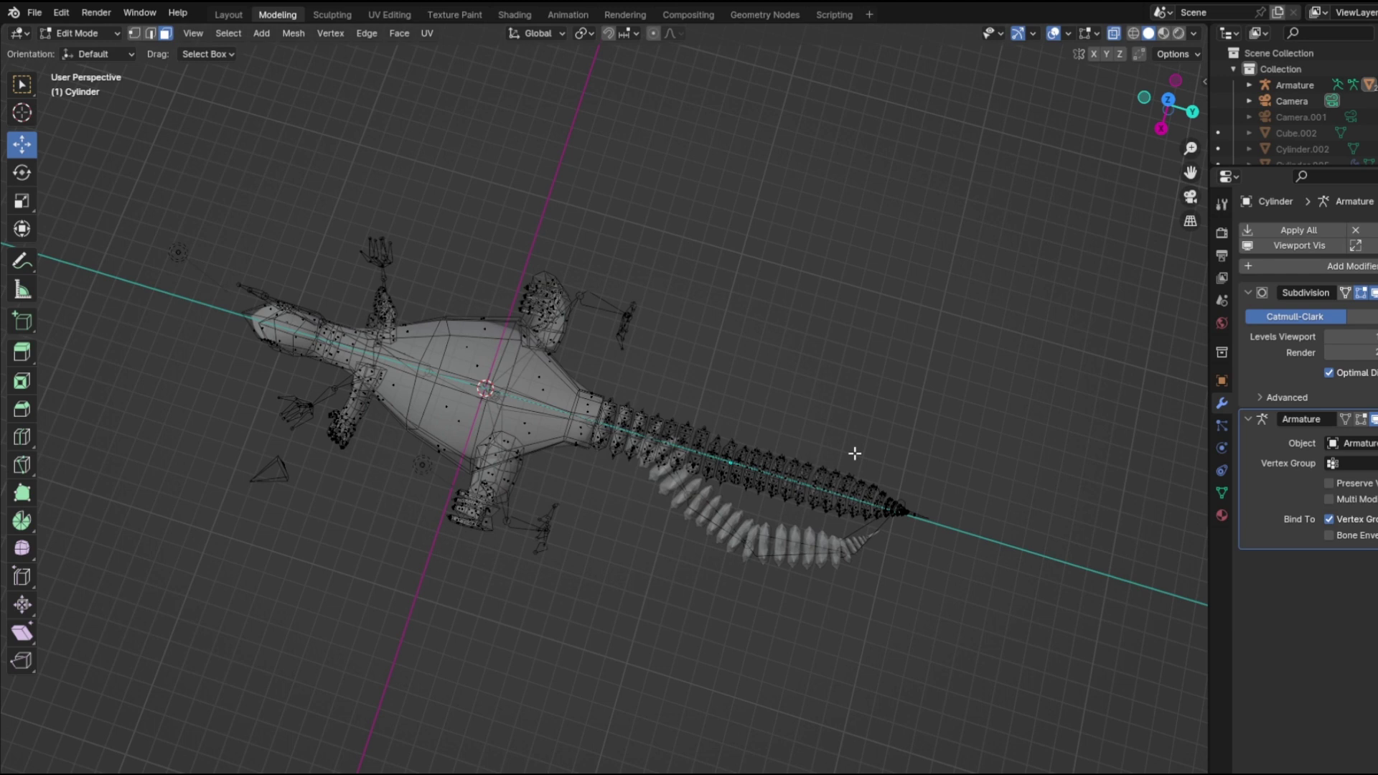
pyautogui.scroll(-1, 804, 427)
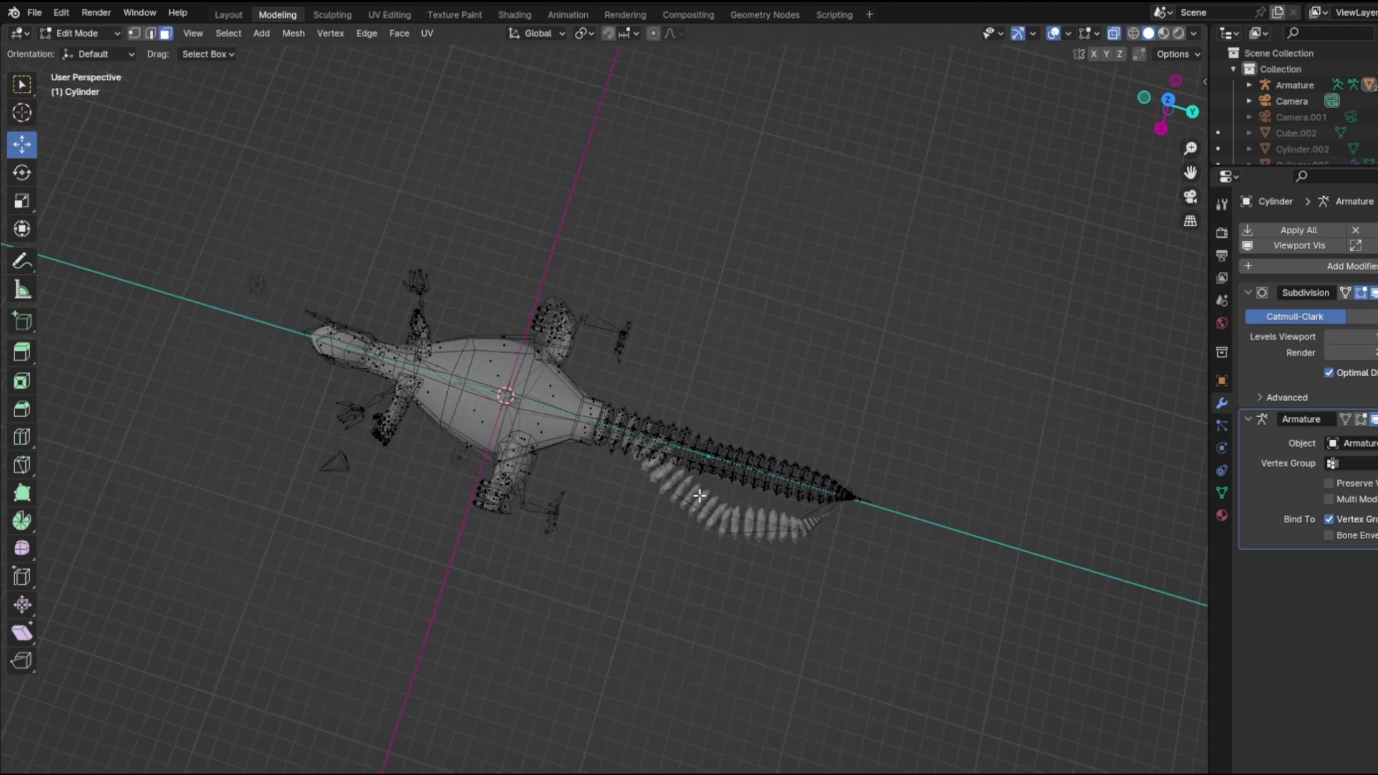
pyautogui.moveTo(916, 574); pyautogui.dragTo(905, 552, button='middle')
pyautogui.scroll(4, 904, 567)
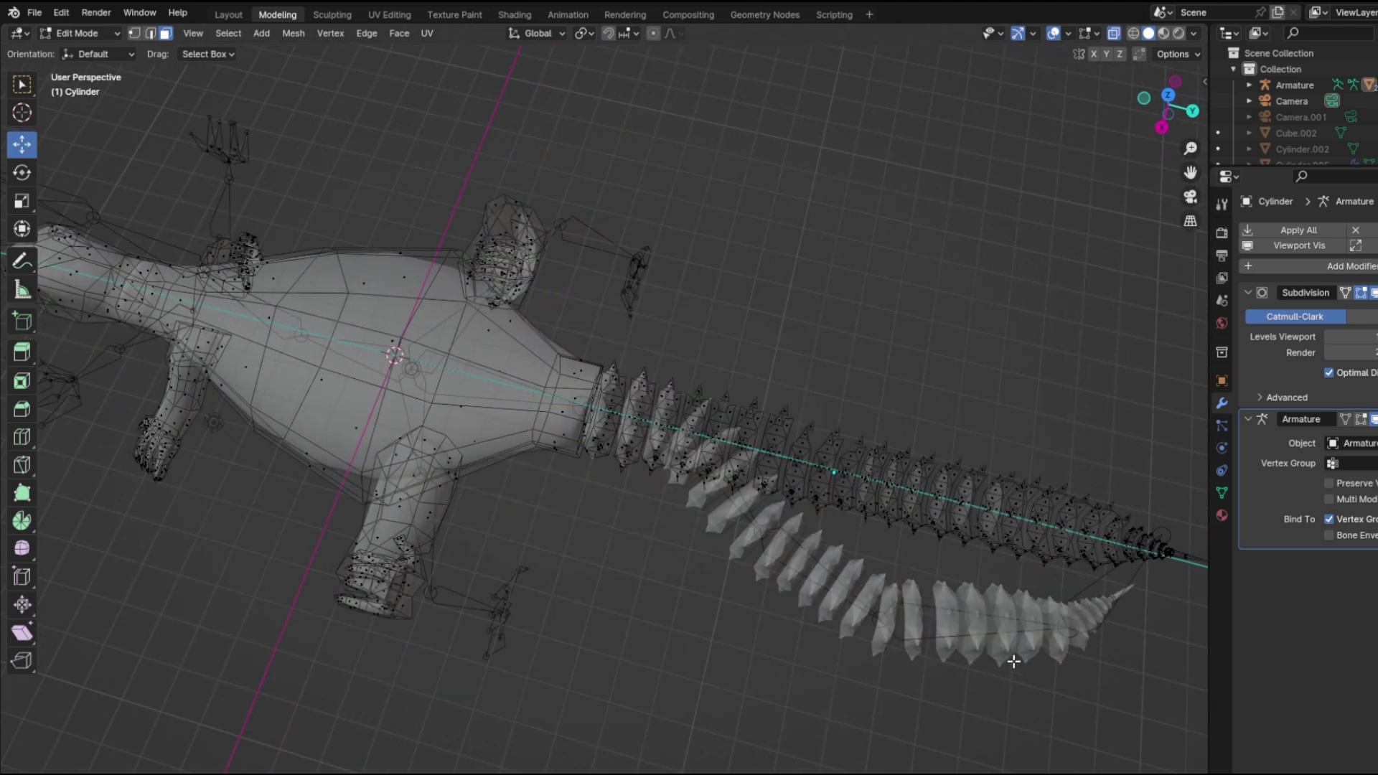
pyautogui.moveTo(1015, 656); pyautogui.dragTo(1090, 711, button='middle')
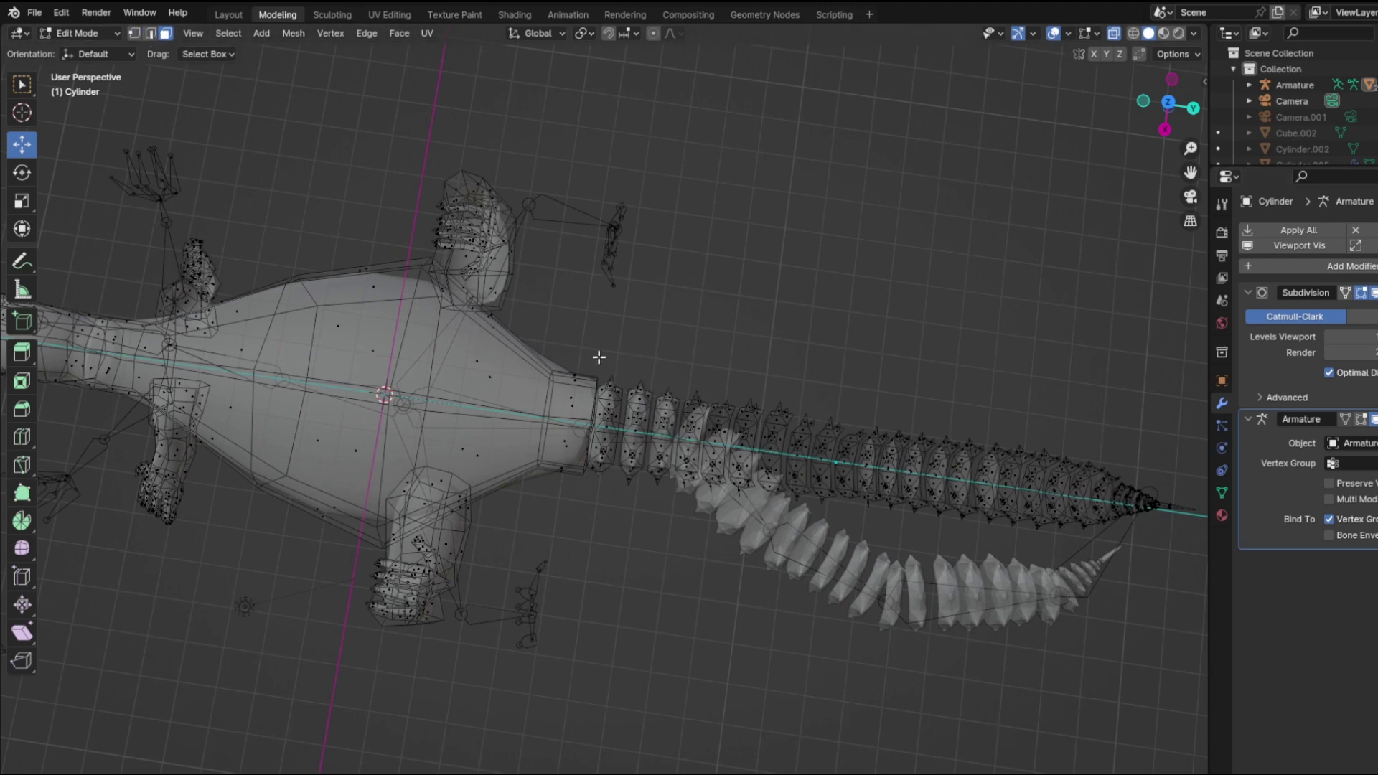
pyautogui.scroll(4, 606, 359)
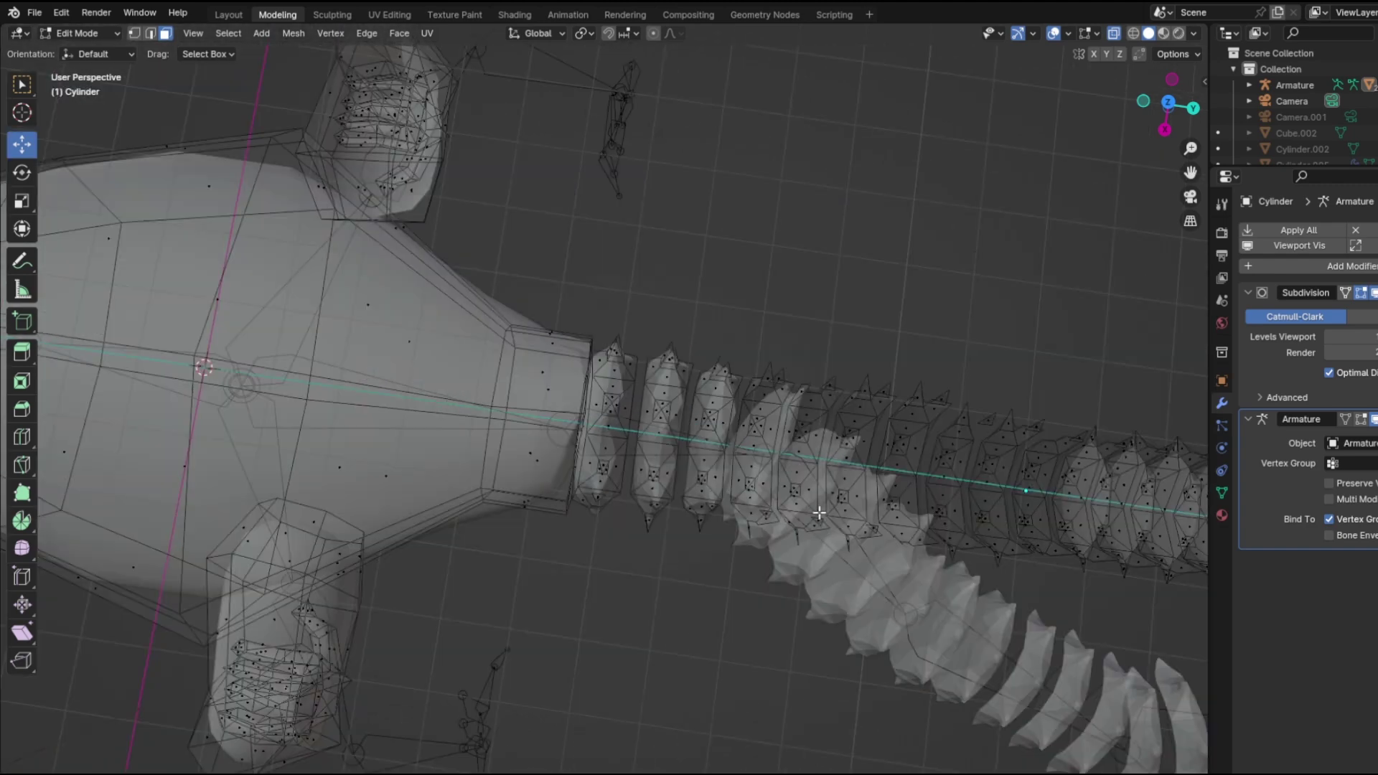
pyautogui.scroll(-6, 819, 513)
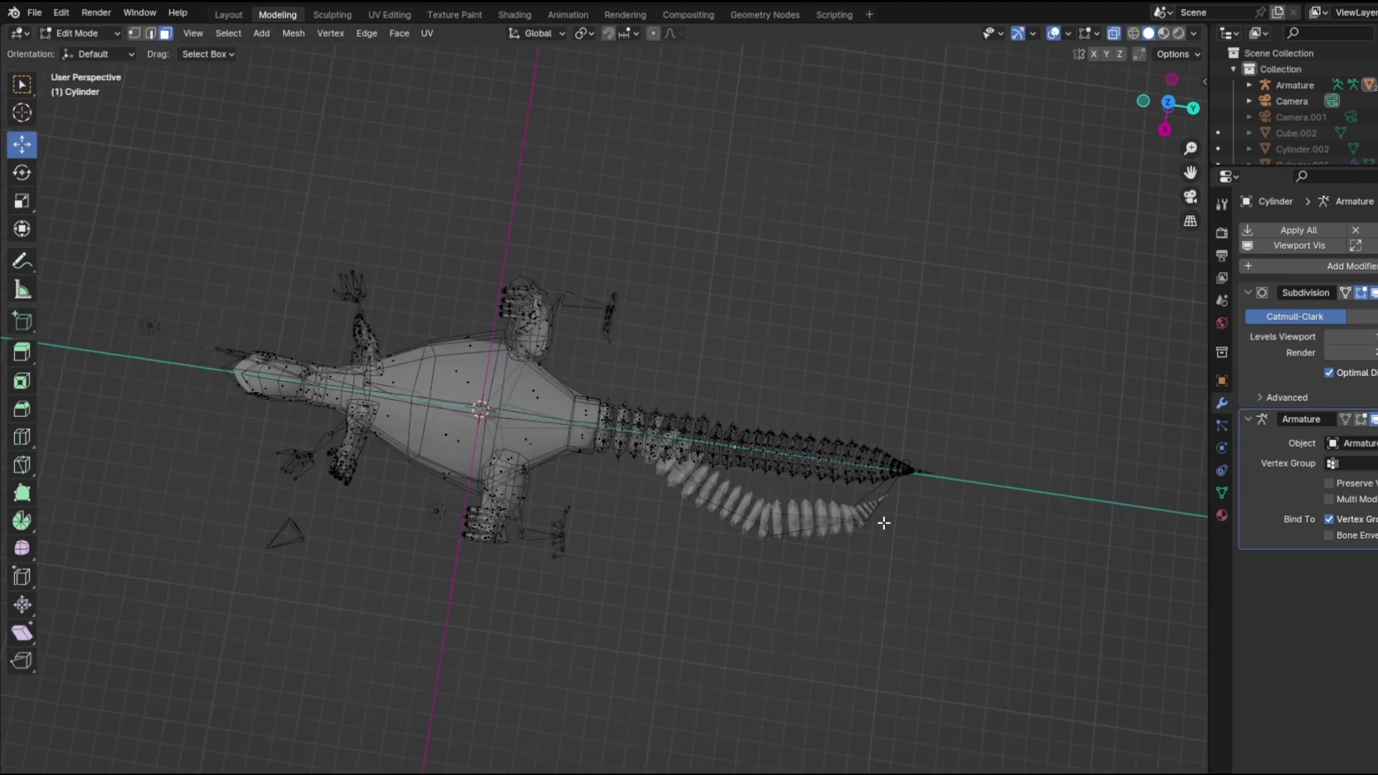
# Step: Switch to orthographic projection and box-select all the tail segments behind the body
pyautogui.moveTo(1015, 571); pyautogui.dragTo(659, 301)
pyautogui.moveTo(706, 544)
pyautogui.mouseDown(button='middle')
pyautogui.moveTo(715, 566)
pyautogui.moveTo(725, 560)
pyautogui.mouseUp(button='middle')
pyautogui.moveTo(1062, 631); pyautogui.dragTo(722, 310)
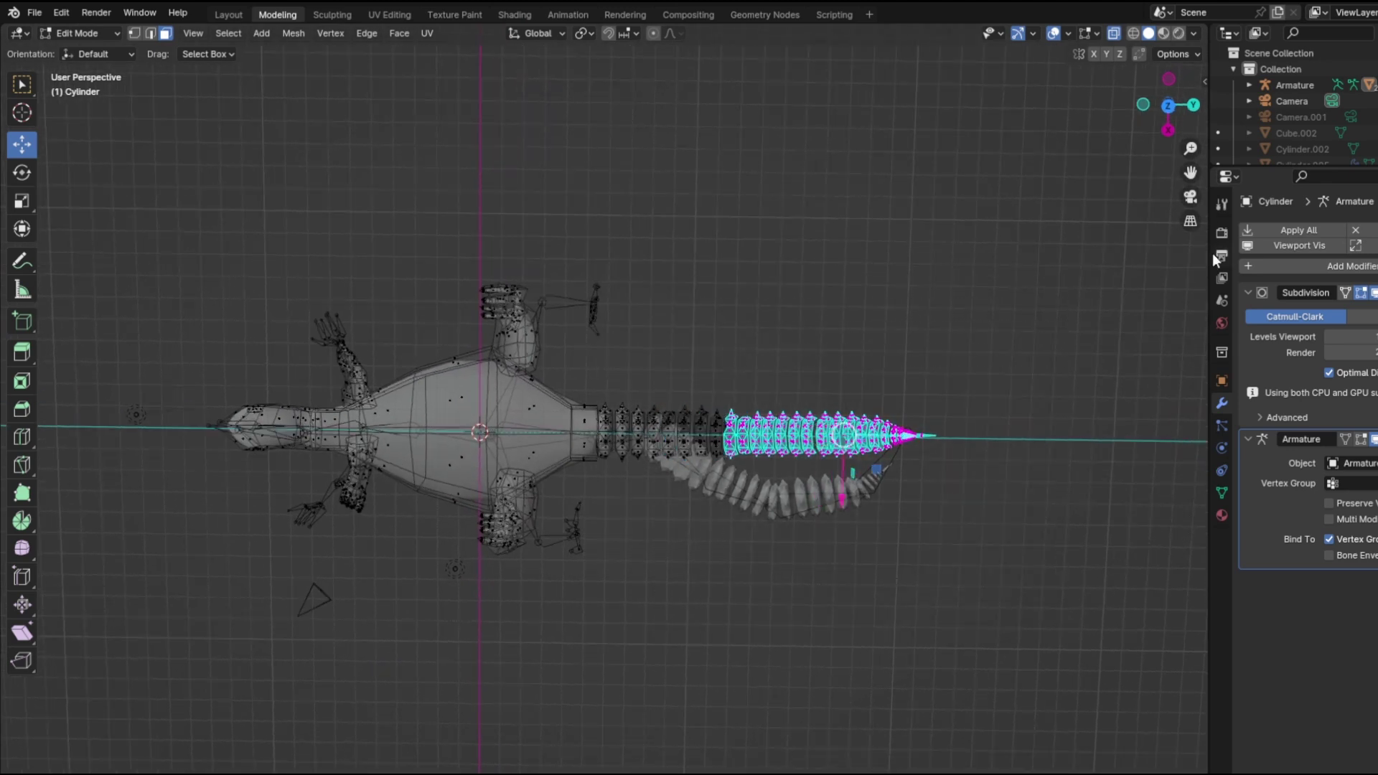
pyautogui.click(1190, 221)
pyautogui.moveTo(953, 638); pyautogui.dragTo(601, 343)
pyautogui.scroll(5, 657, 418)
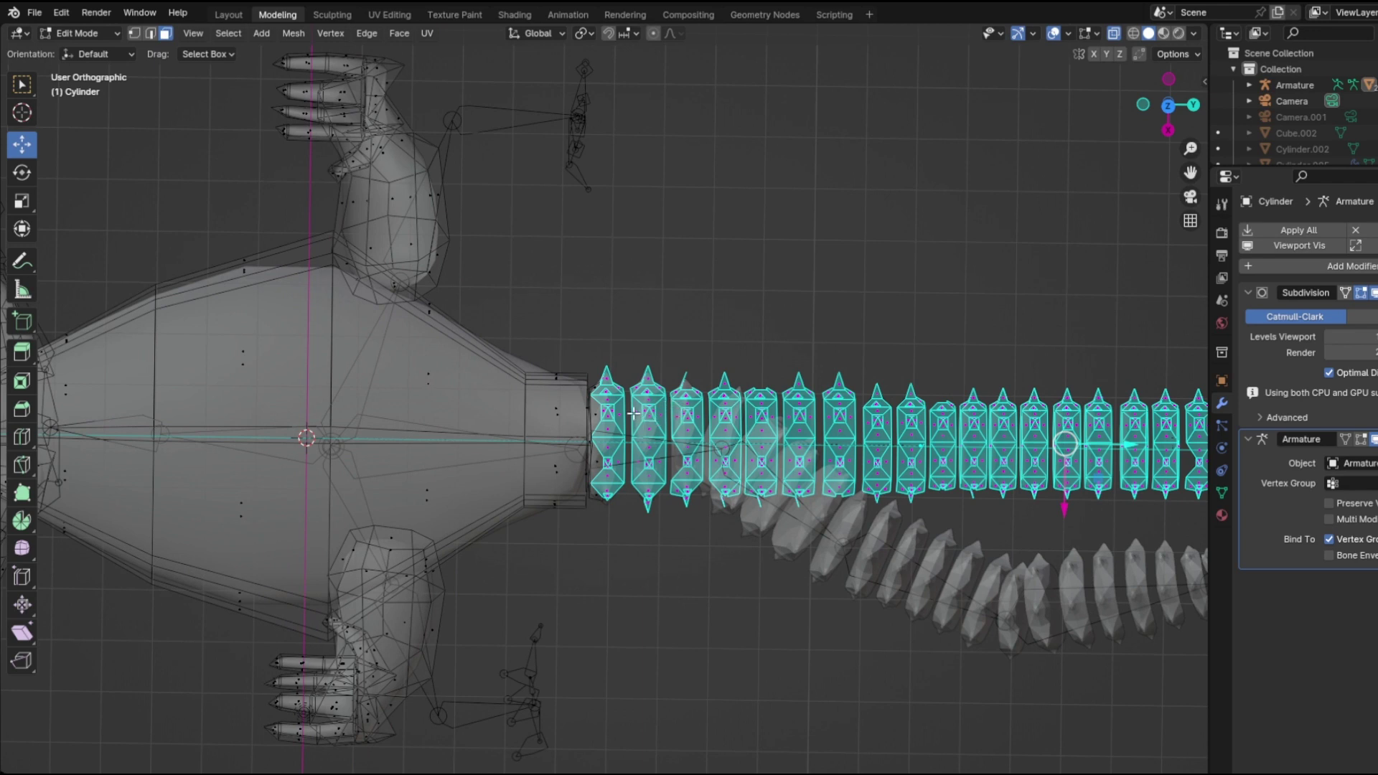
pyautogui.keyDown('ctrl'); pyautogui.moveTo(771, 584); pyautogui.dragTo(593, 320); pyautogui.keyUp('ctrl')
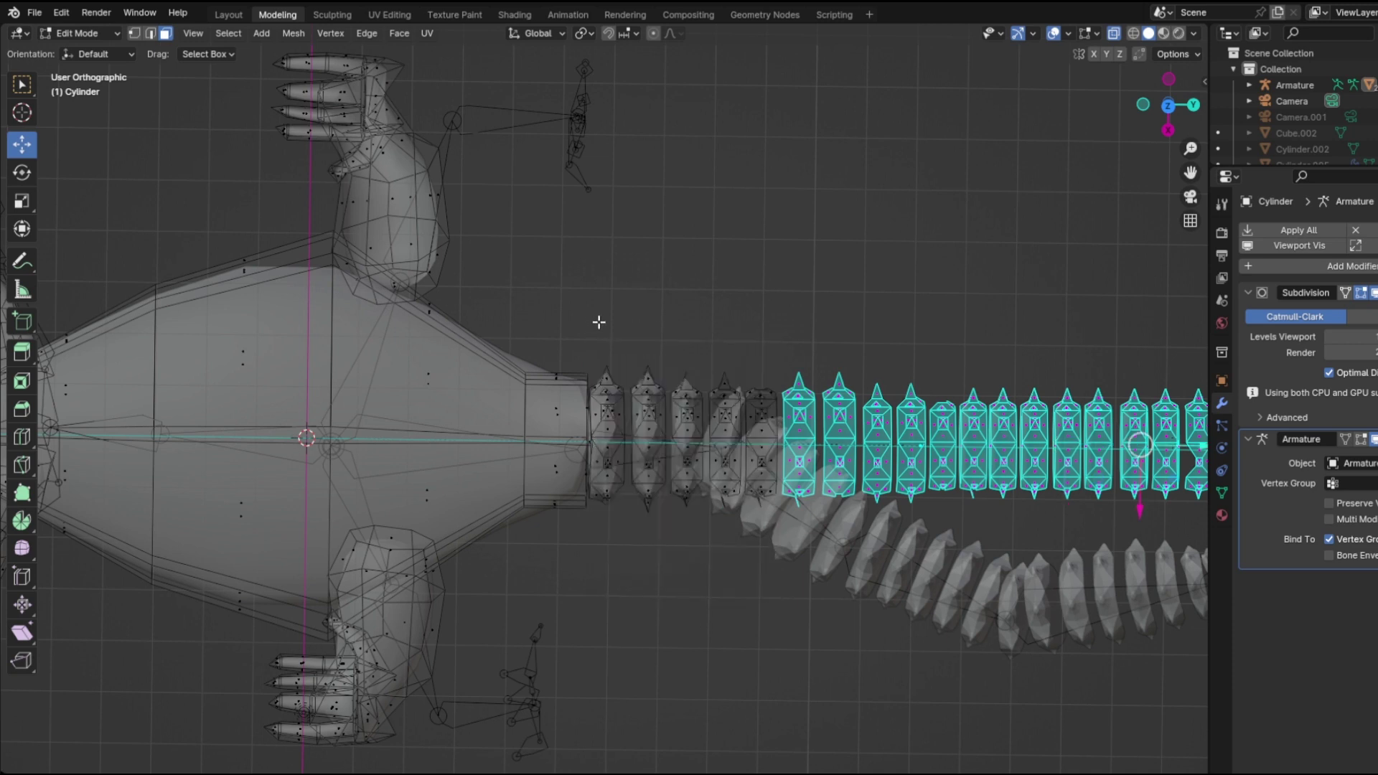
pyautogui.hotkey('ctrl', 'z')
pyautogui.moveTo(770, 711)
pyautogui.keyDown('ctrl'); pyautogui.mouseDown()
pyautogui.moveTo(586, 345)
pyautogui.moveTo(600, 323)
pyautogui.mouseUp(); pyautogui.keyUp('ctrl')
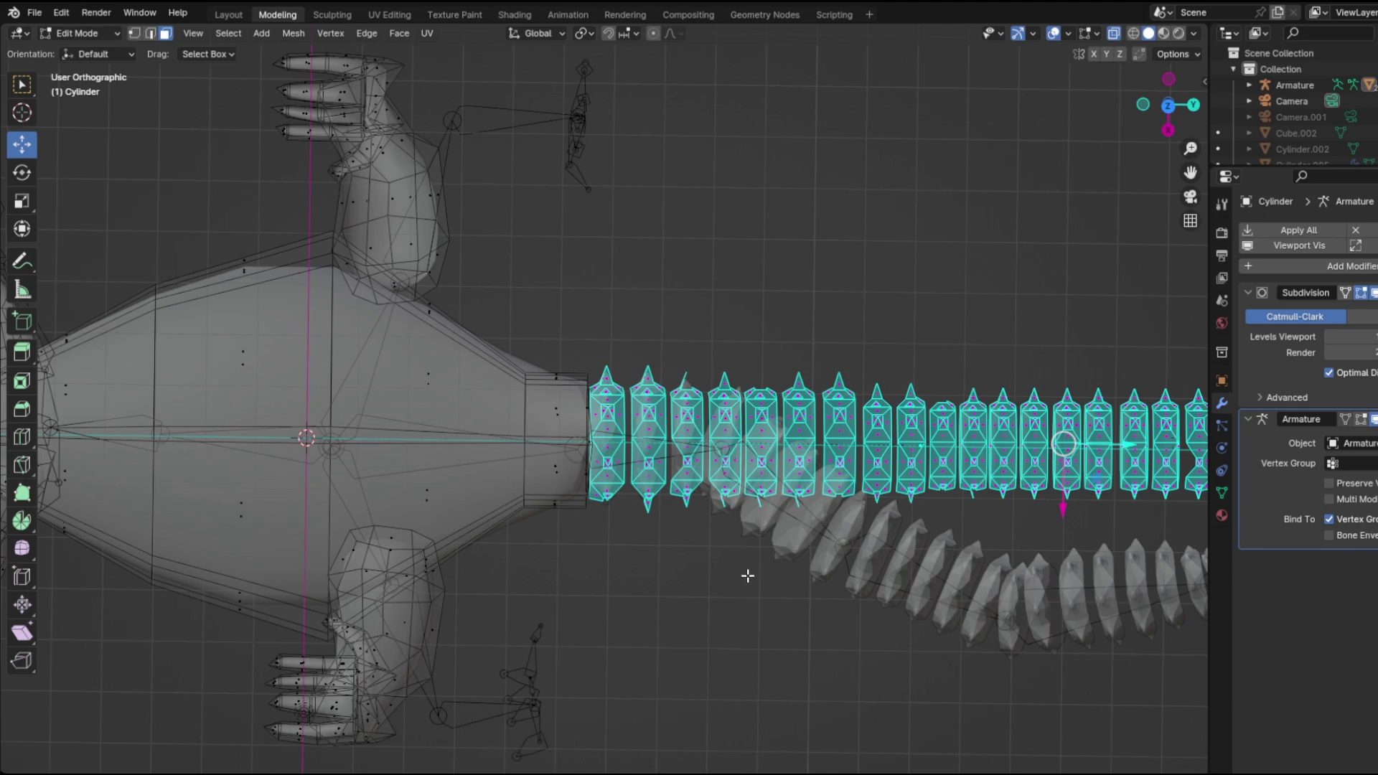
# Step: Separate the selected tail segments from the body mesh into their own object
pyautogui.moveTo(747, 572); pyautogui.dragTo(718, 498, button='middle')
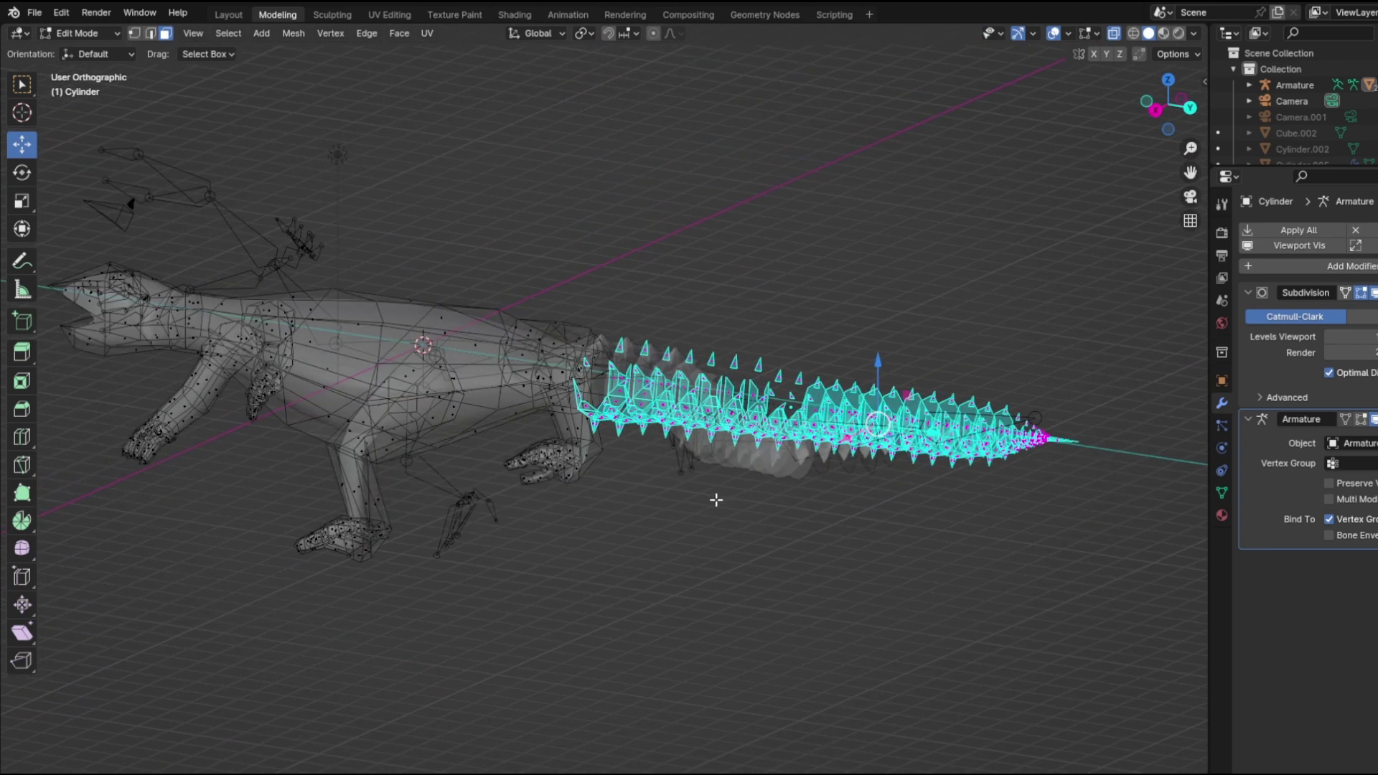
pyautogui.rightClick(723, 542)
pyautogui.moveTo(722, 542)
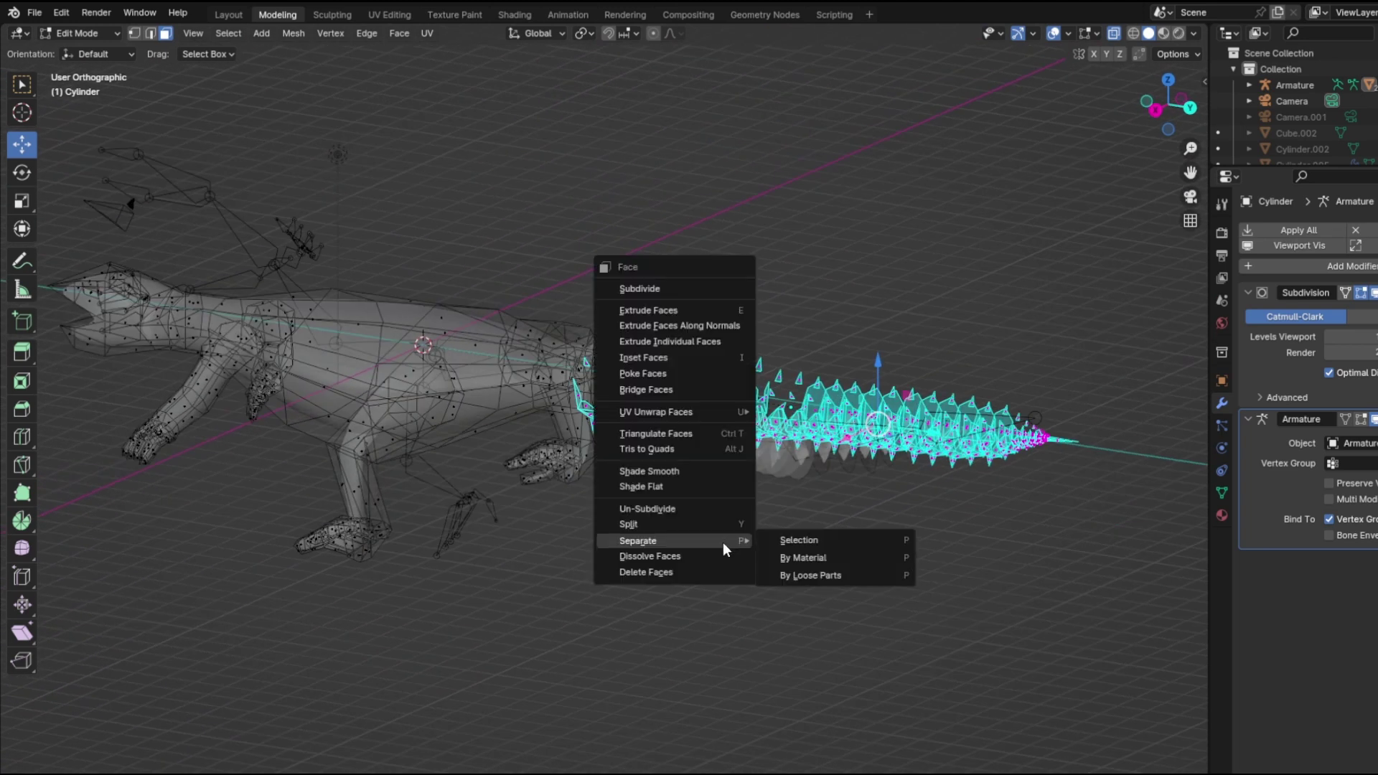
pyautogui.click(792, 538)
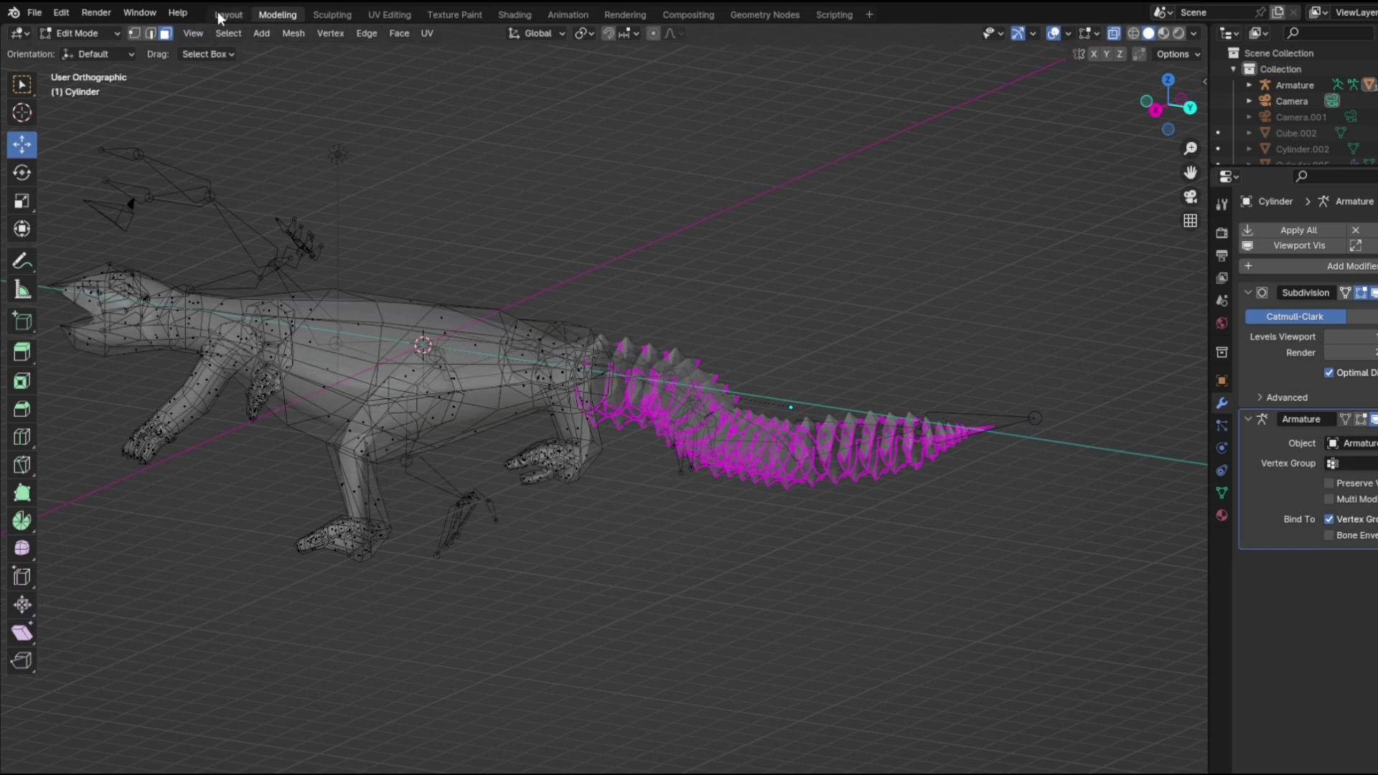
# Step: Switch to the Layout workspace, select a tail piece and show the viewport gizmos and overlays
pyautogui.click(222, 14)
pyautogui.moveTo(958, 445); pyautogui.dragTo(871, 552, button='middle')
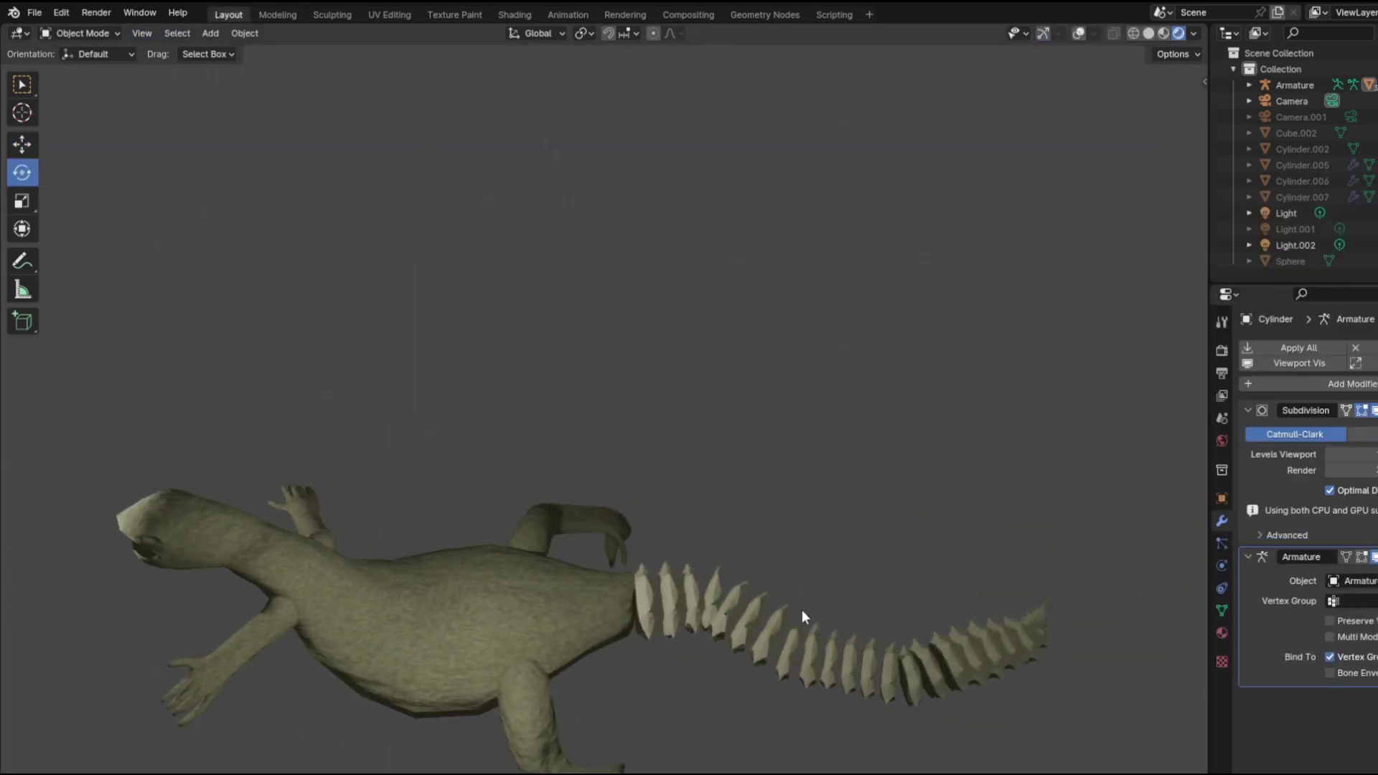
pyautogui.click(738, 614)
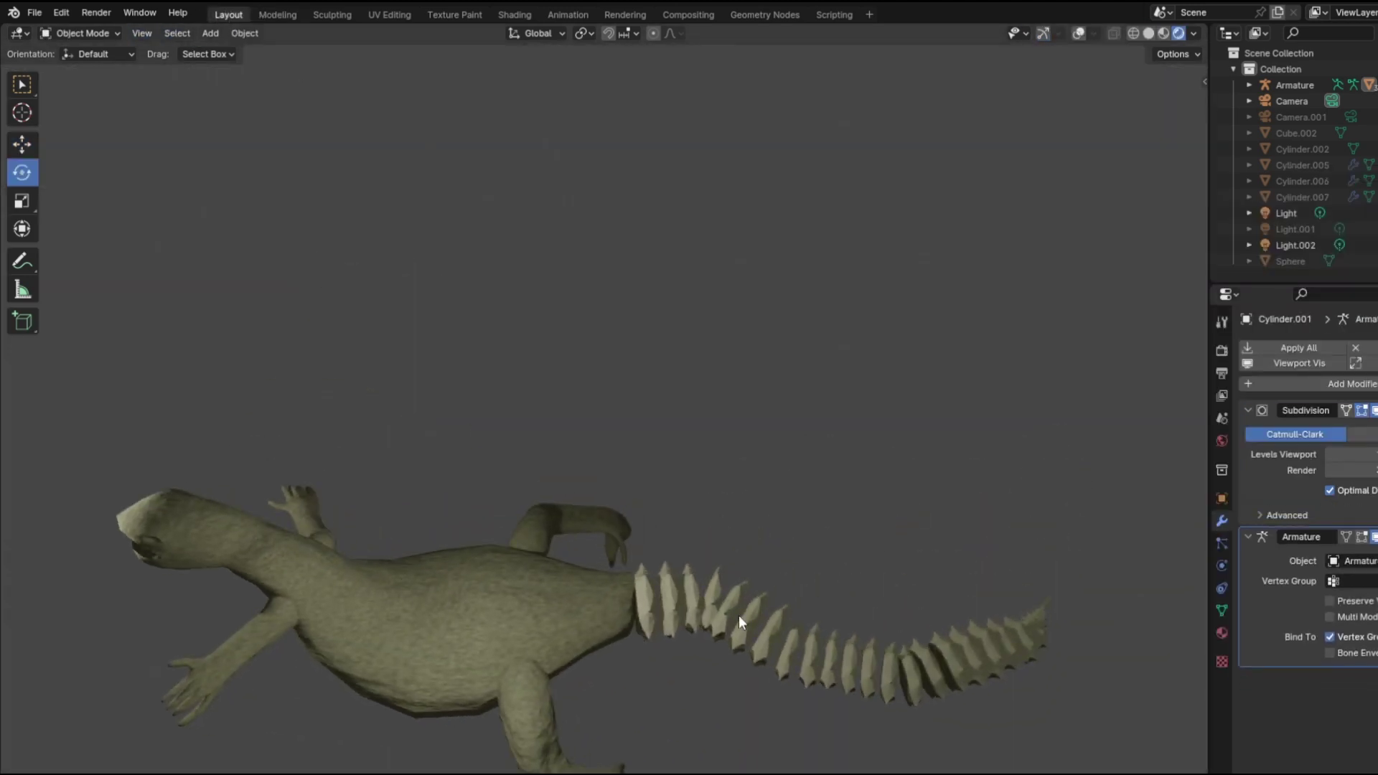
pyautogui.click(1042, 33)
pyautogui.click(1077, 33)
pyautogui.moveTo(1065, 76); pyautogui.dragTo(752, 402, button='middle')
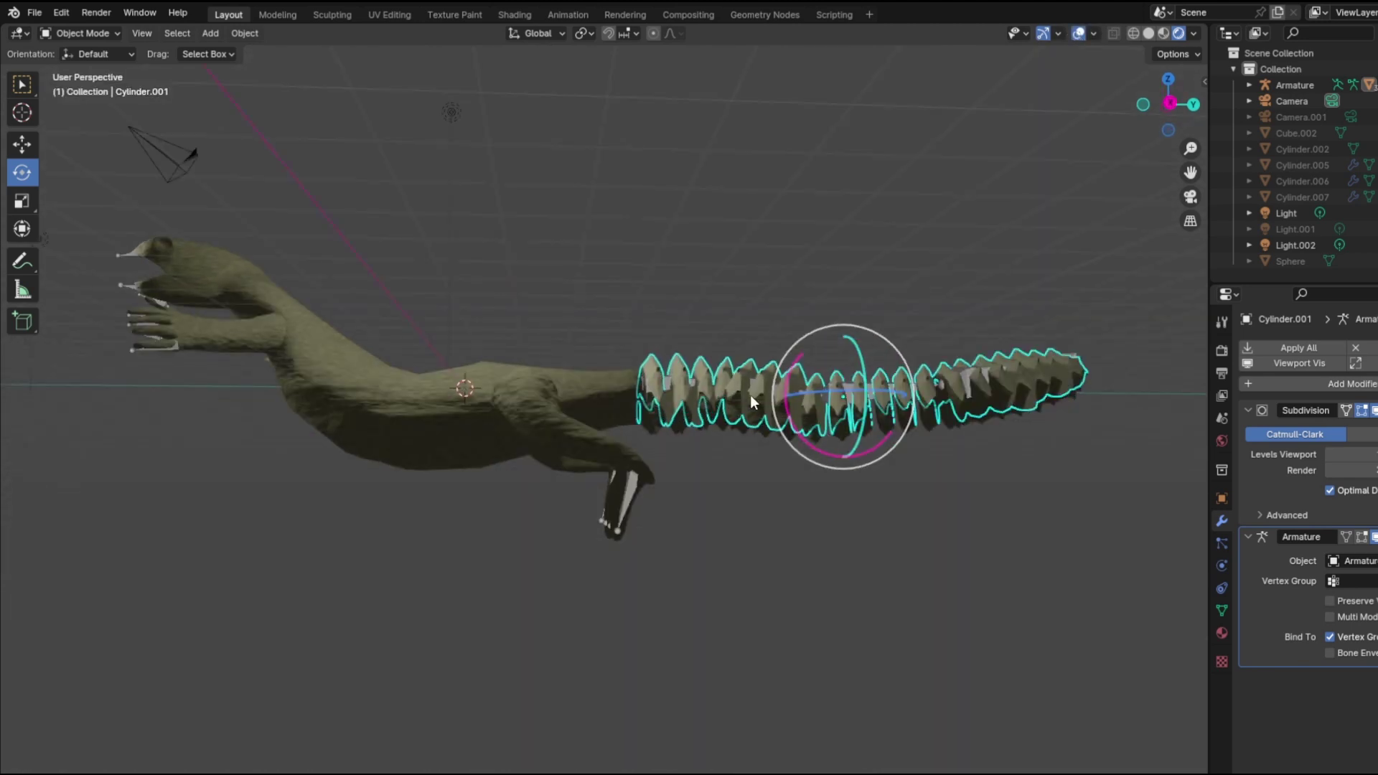
# Step: Join the upper and lower tail segment objects into one object
pyautogui.click(737, 371)
pyautogui.moveTo(742, 474); pyautogui.dragTo(778, 317)
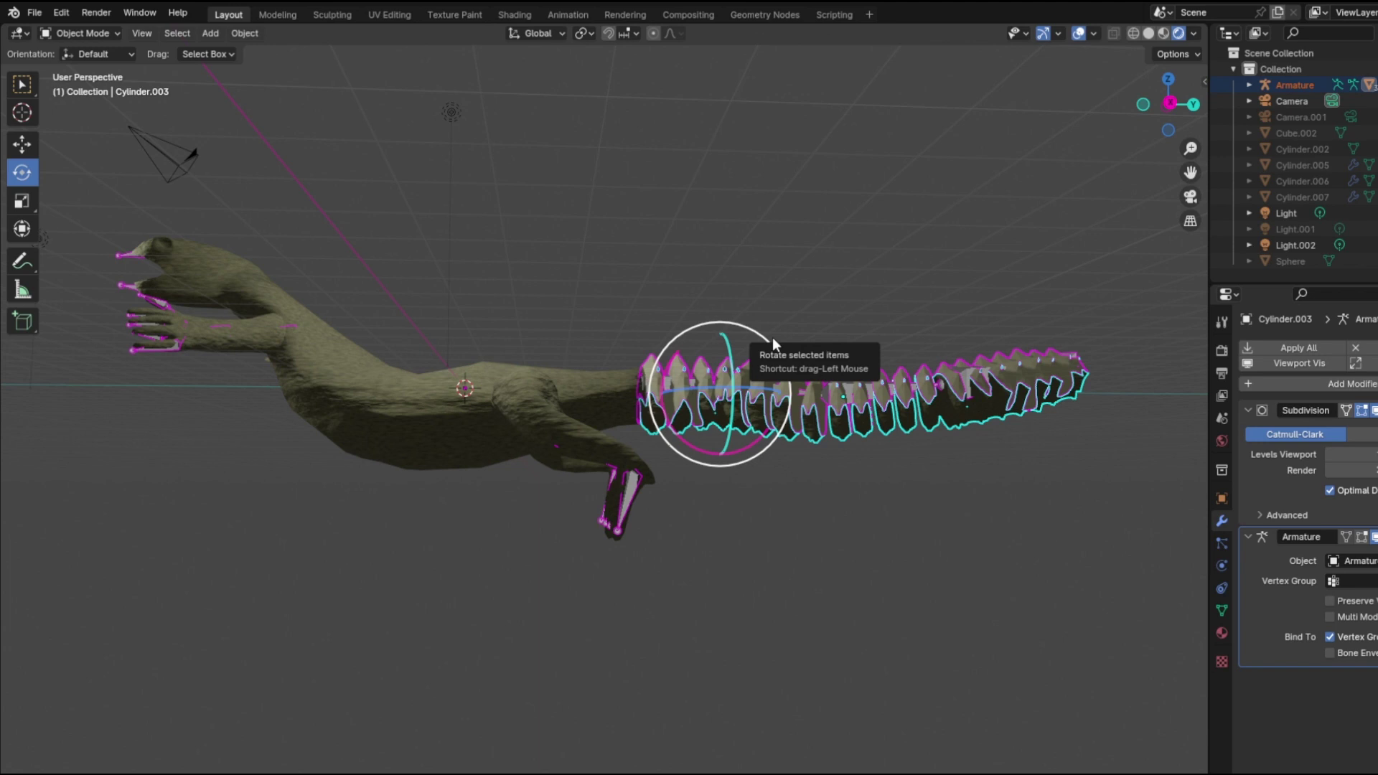
pyautogui.hotkey('ctrl', 'j')
pyautogui.moveTo(832, 277); pyautogui.dragTo(903, 334, button='middle')
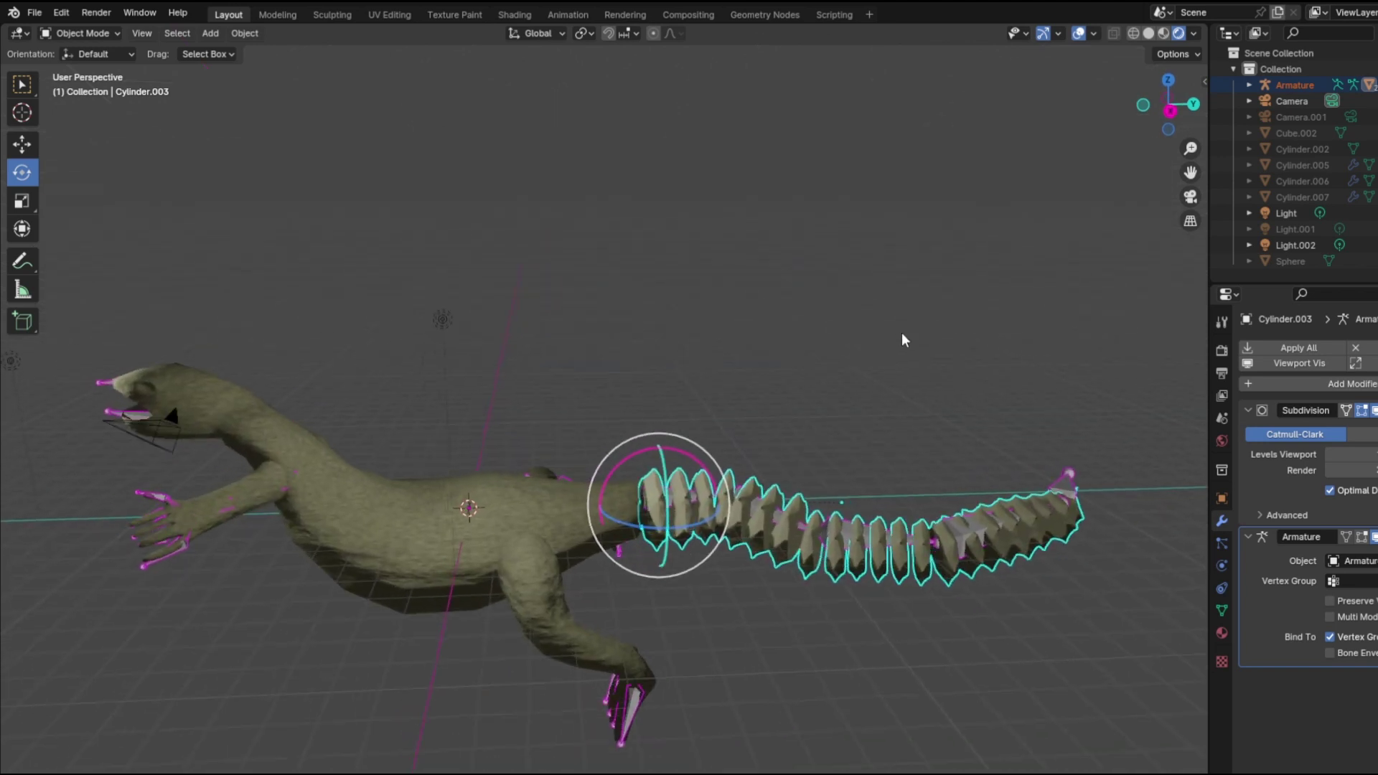
pyautogui.click(858, 553)
pyautogui.keyDown('shift'); pyautogui.click(860, 575); pyautogui.keyUp('shift')
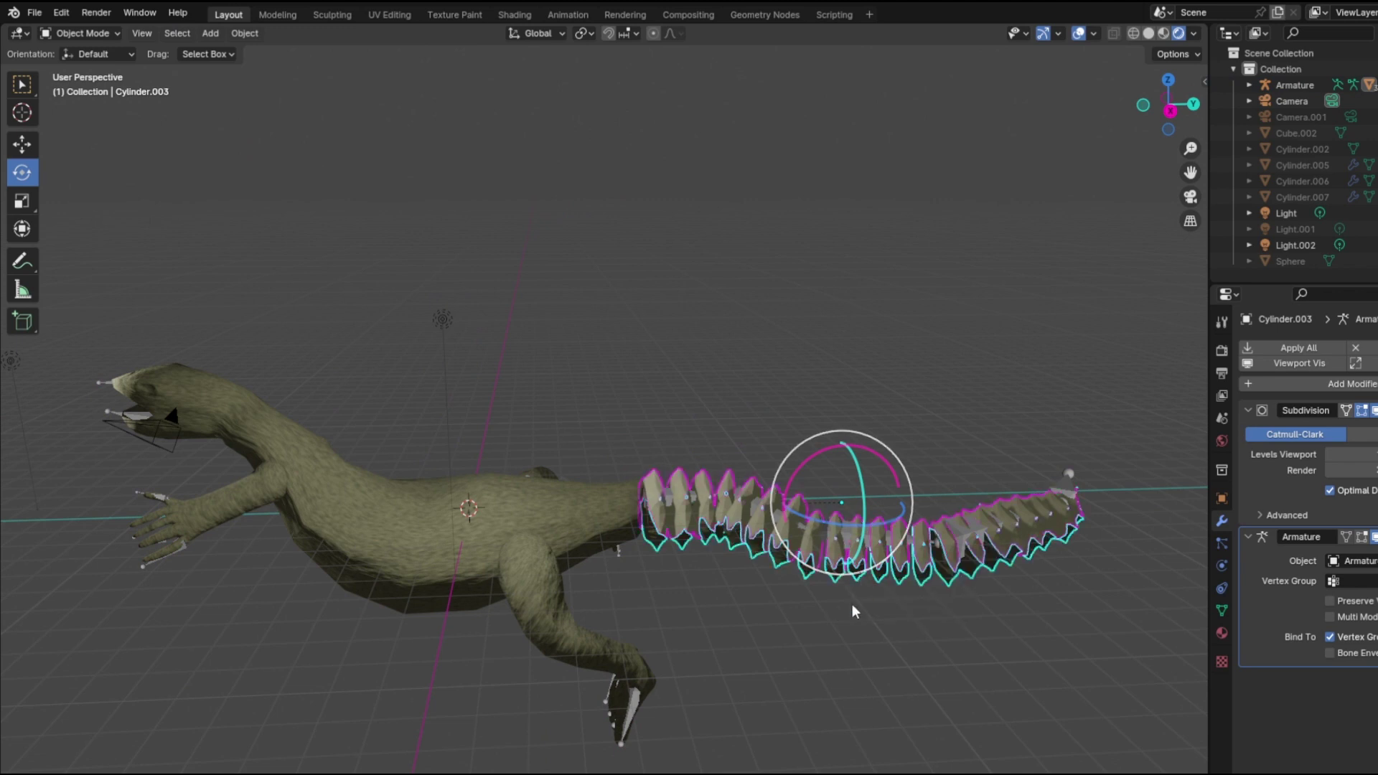
pyautogui.hotkey('ctrl', 'j')
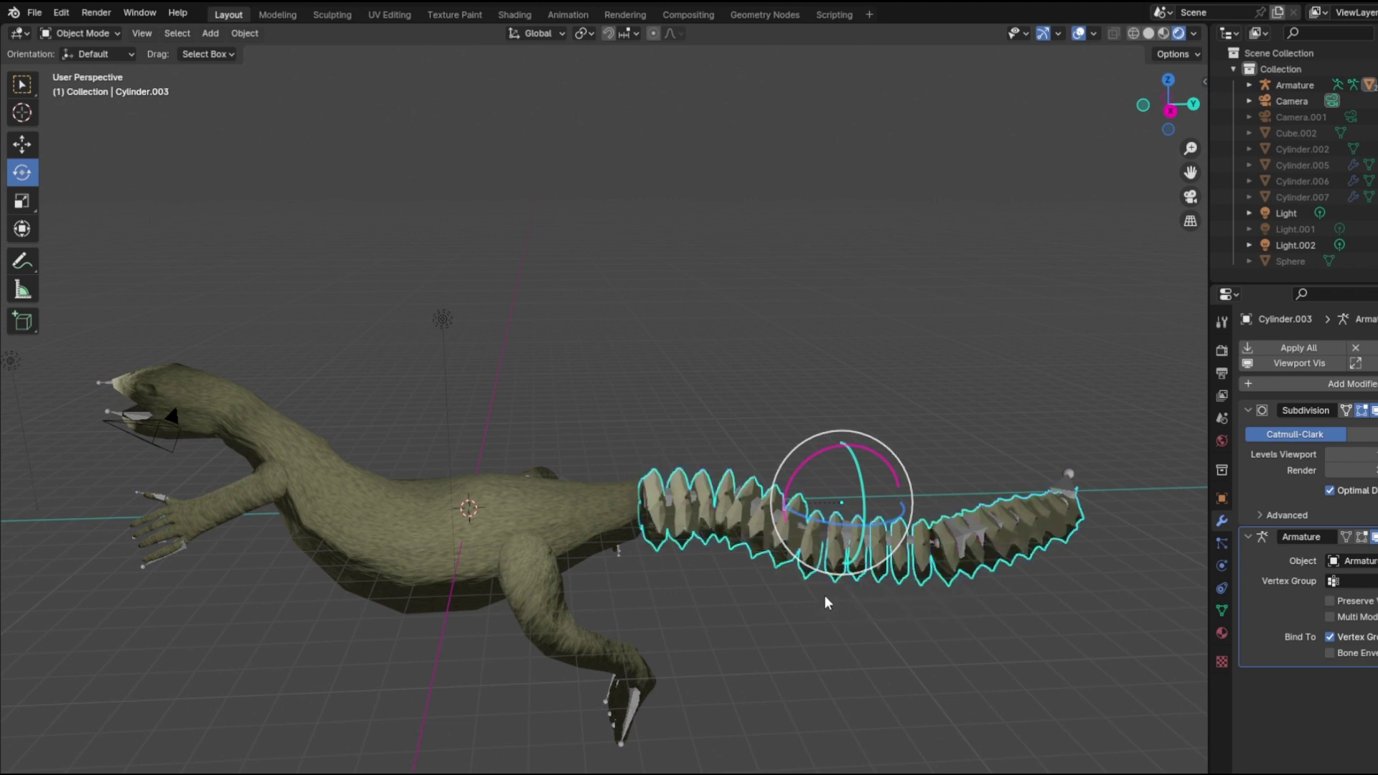
# Step: Check the UV map of the joined tail and the UV map, color attributes and normals settings of the body mesh
pyautogui.click(1223, 610)
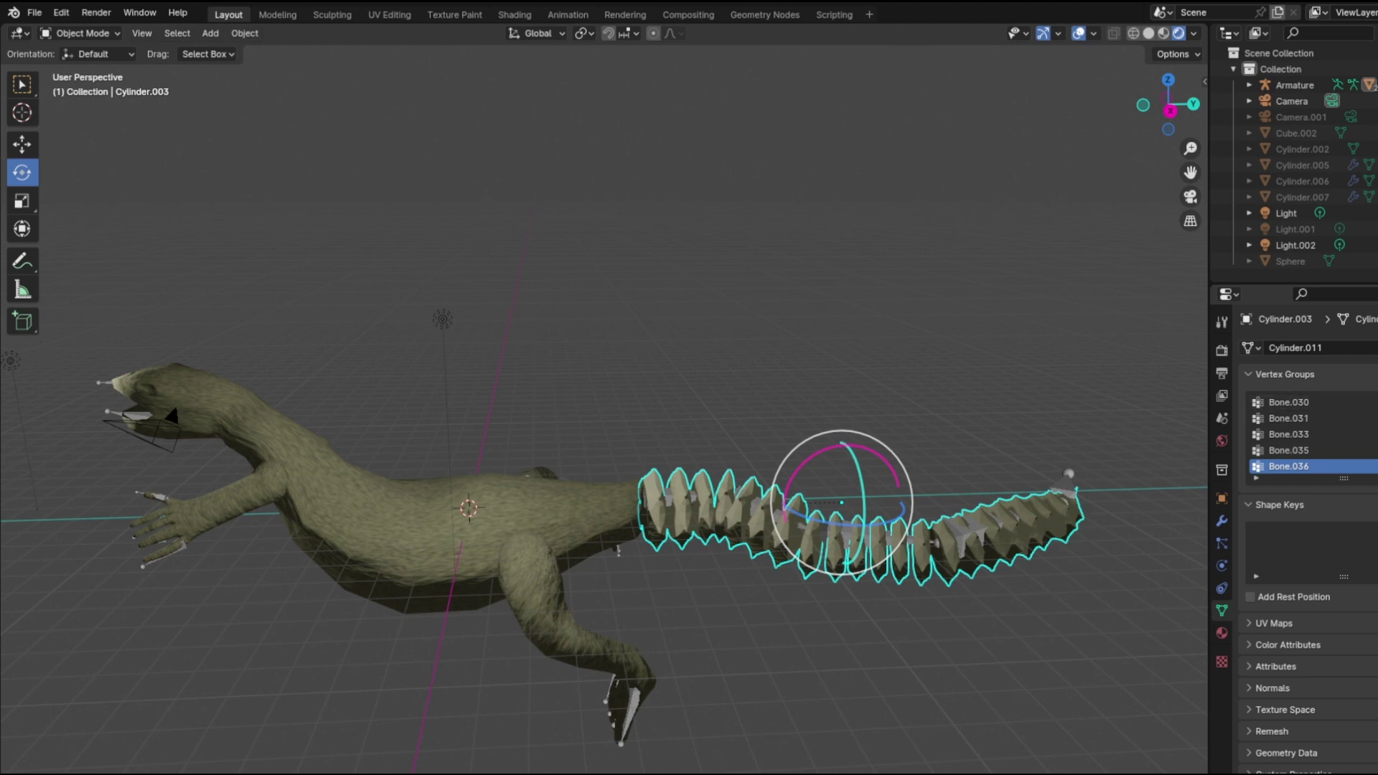
pyautogui.click(1279, 623)
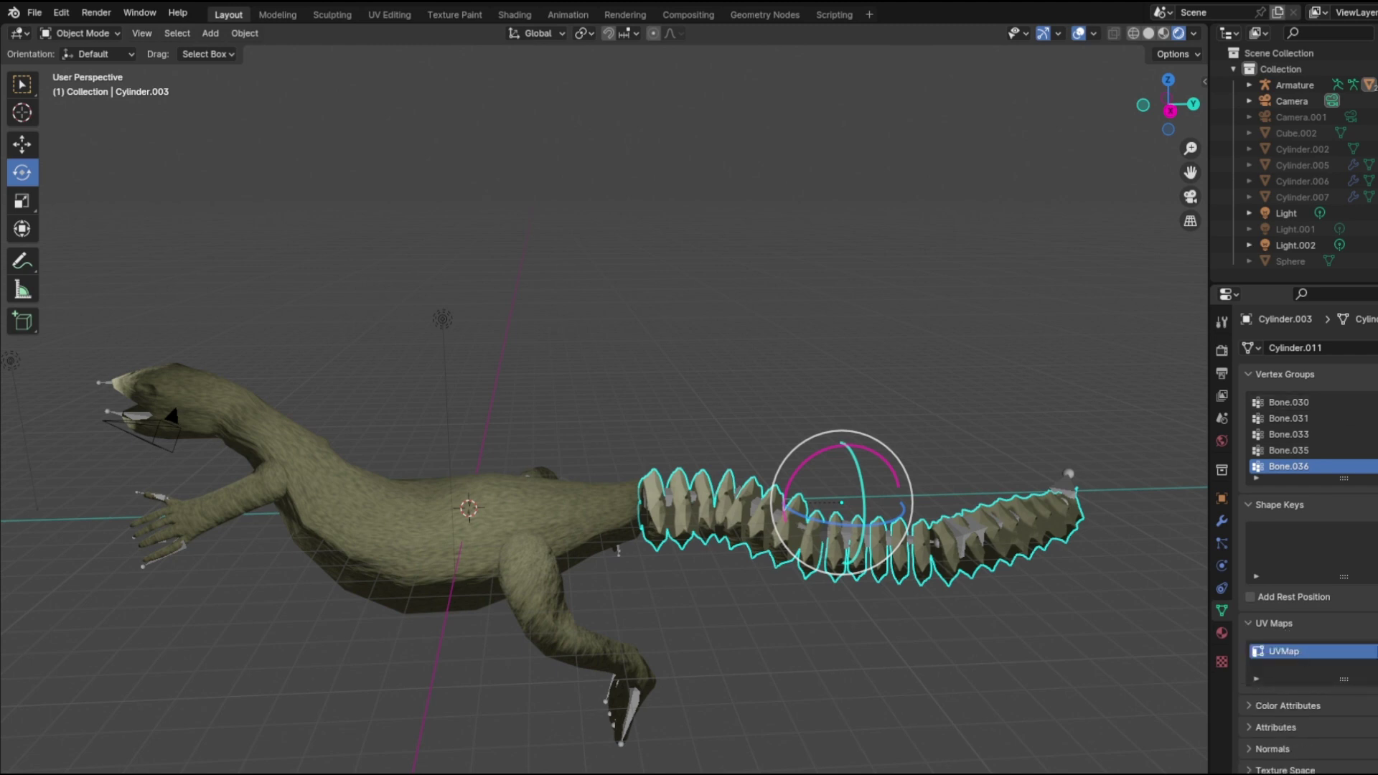
pyautogui.doubleClick(1286, 650)
pyautogui.press('Escape')
pyautogui.click(552, 511)
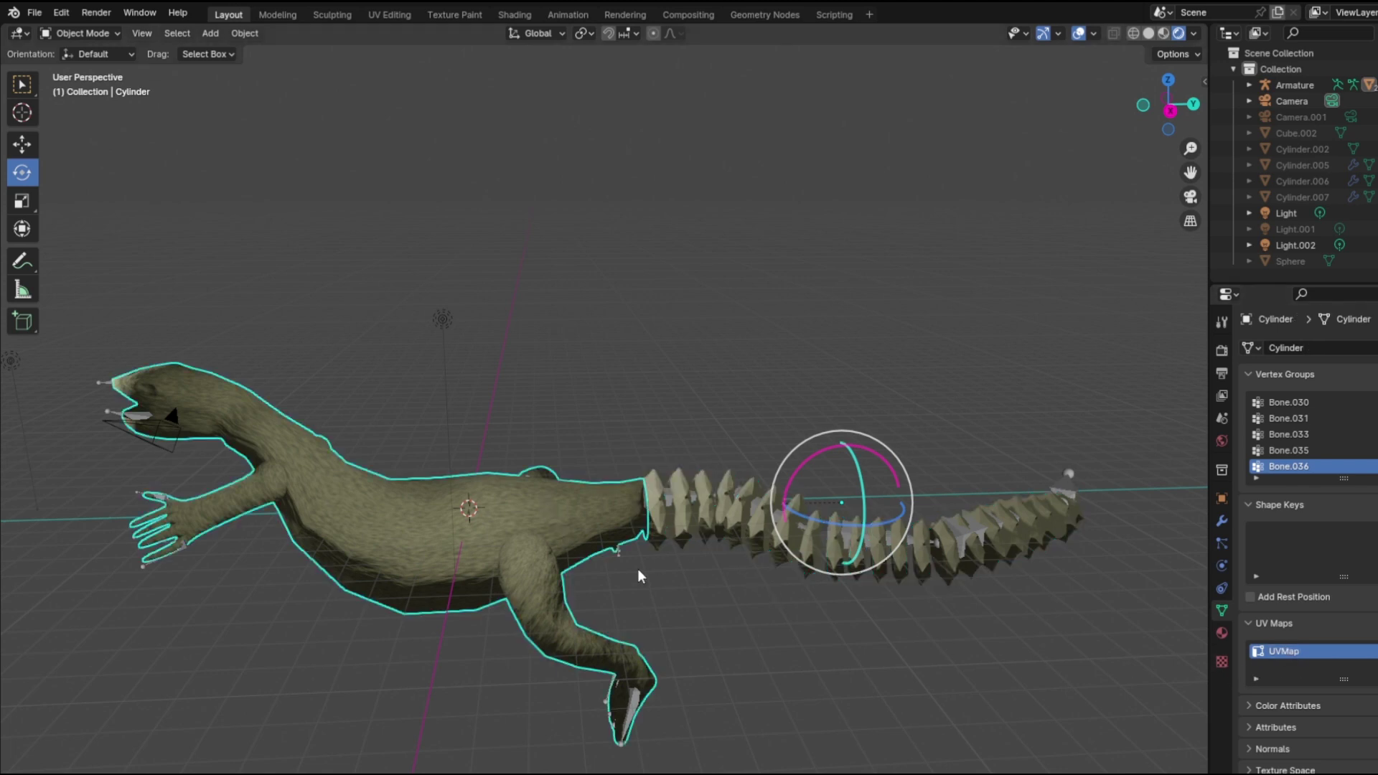
pyautogui.scroll(-1, 1318, 719)
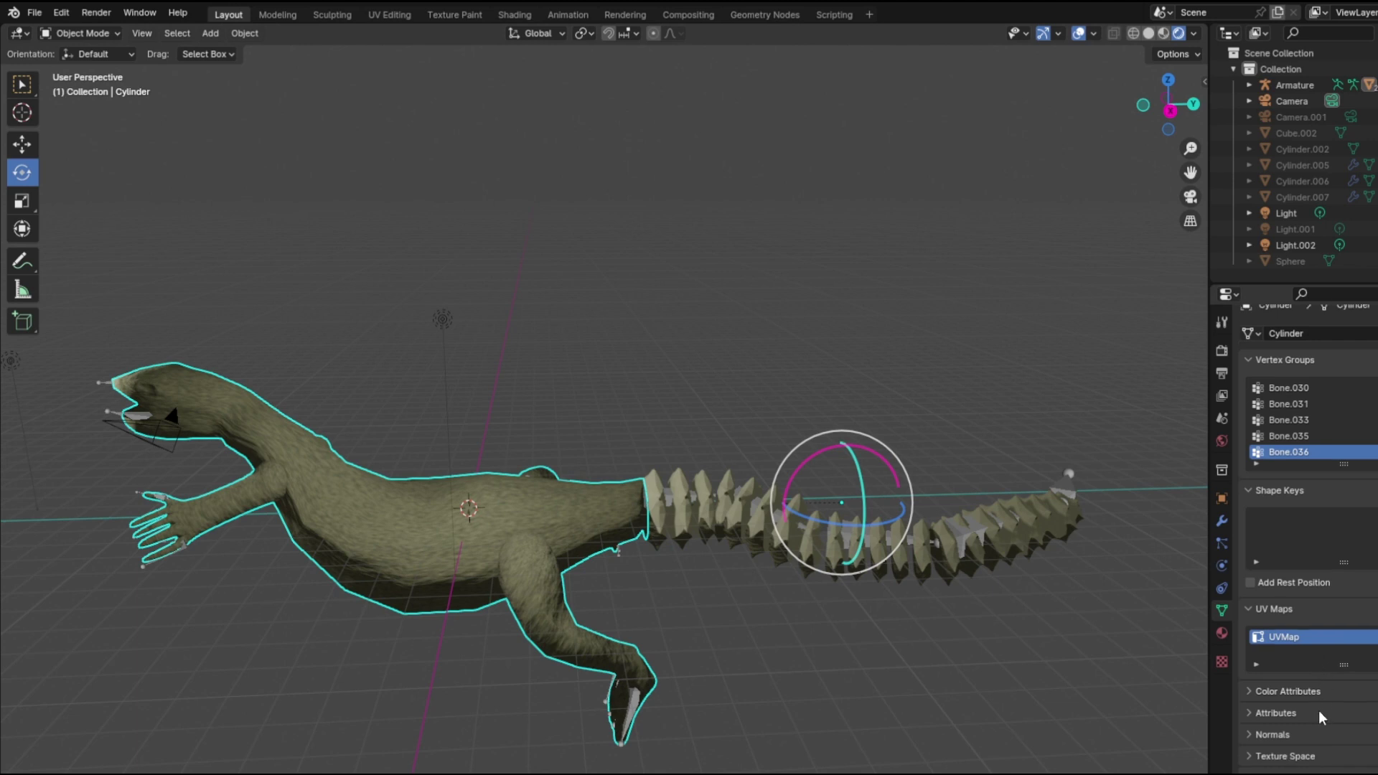
pyautogui.click(1316, 759)
pyautogui.click(1310, 691)
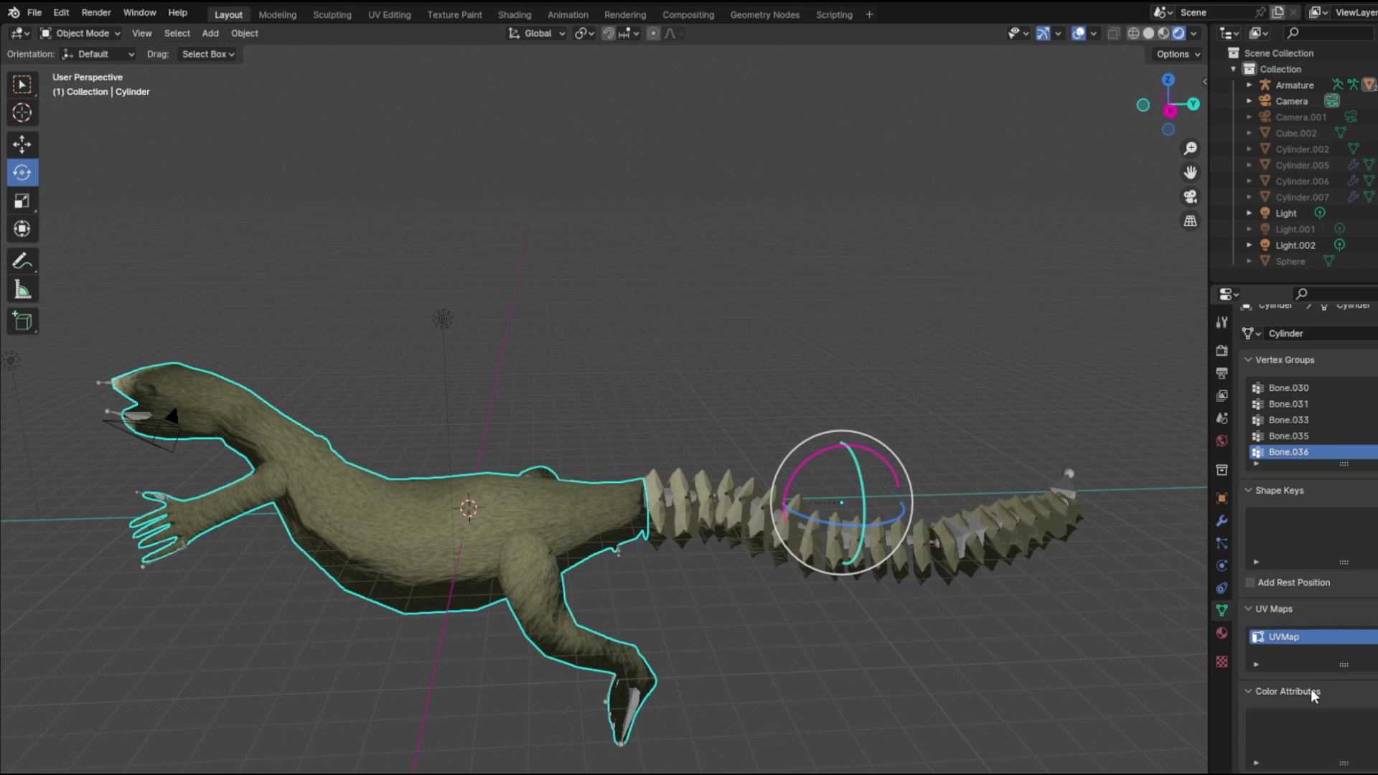
pyautogui.click(1311, 689)
pyautogui.click(1283, 734)
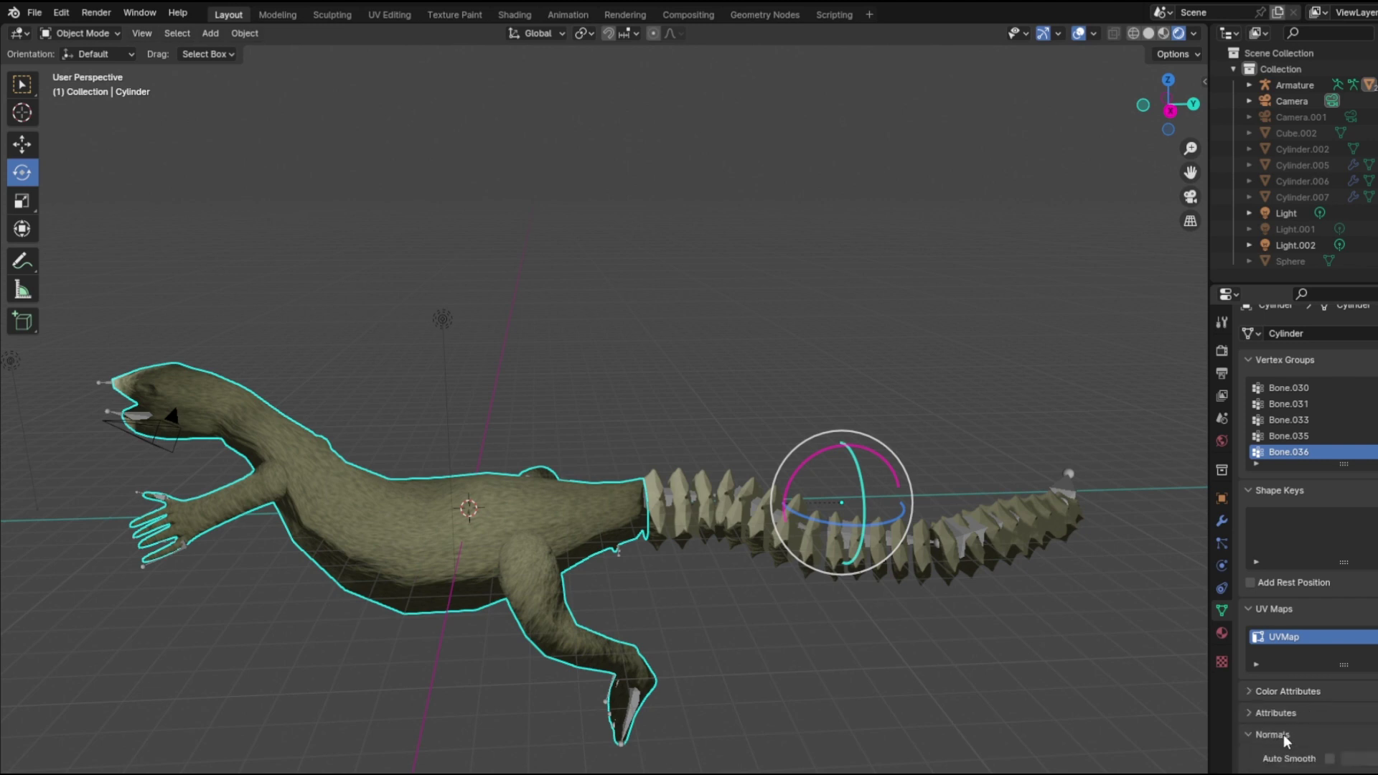
pyautogui.click(1284, 736)
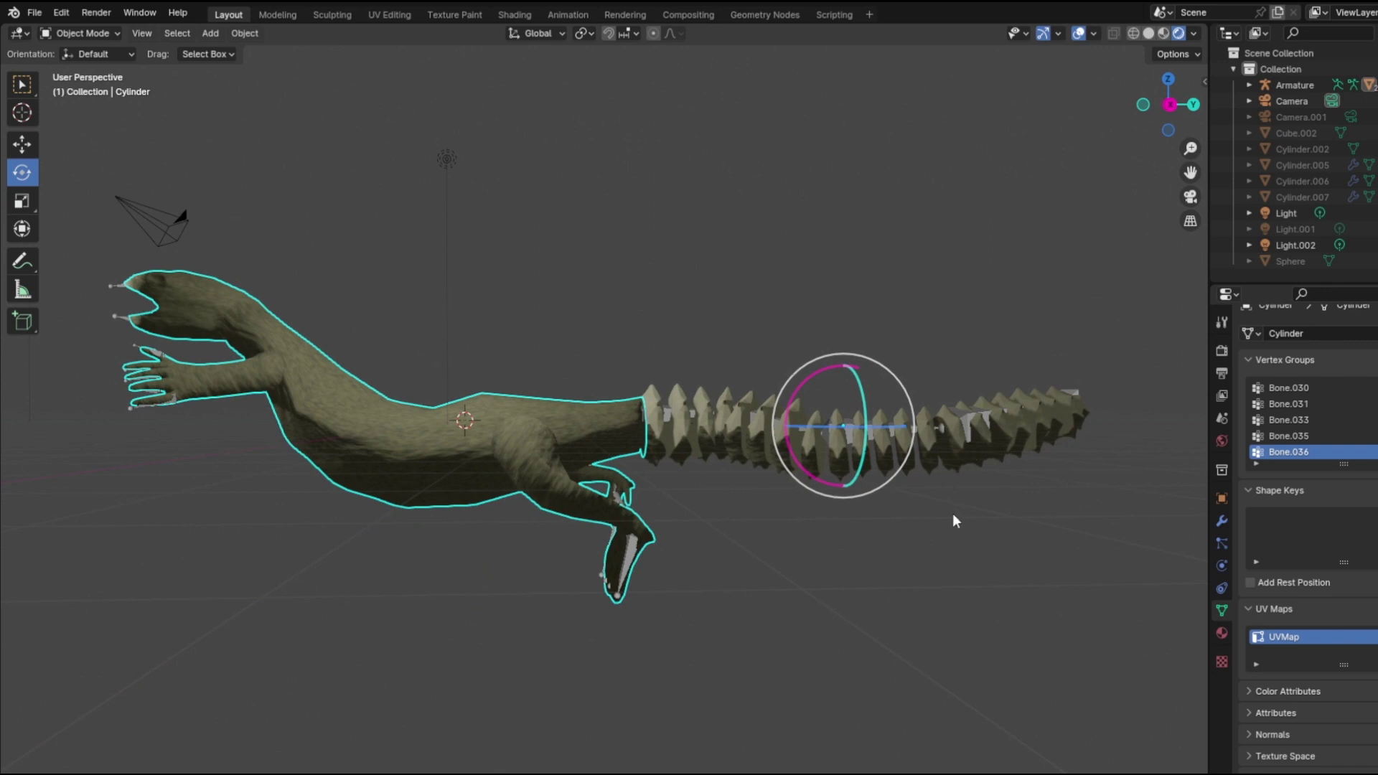
# Step: Activate the Move tool and select only the joined tail object, without the armature
pyautogui.click(947, 467)
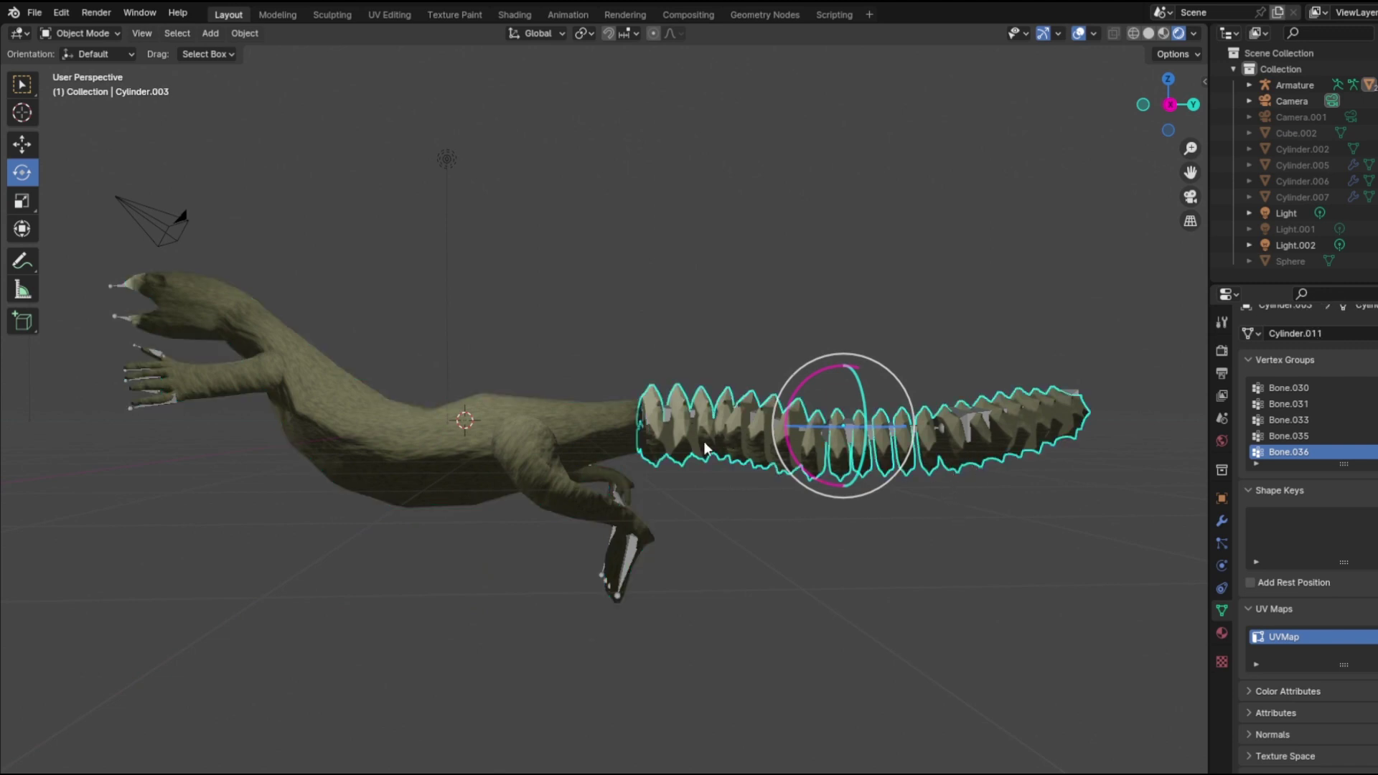
pyautogui.click(22, 144)
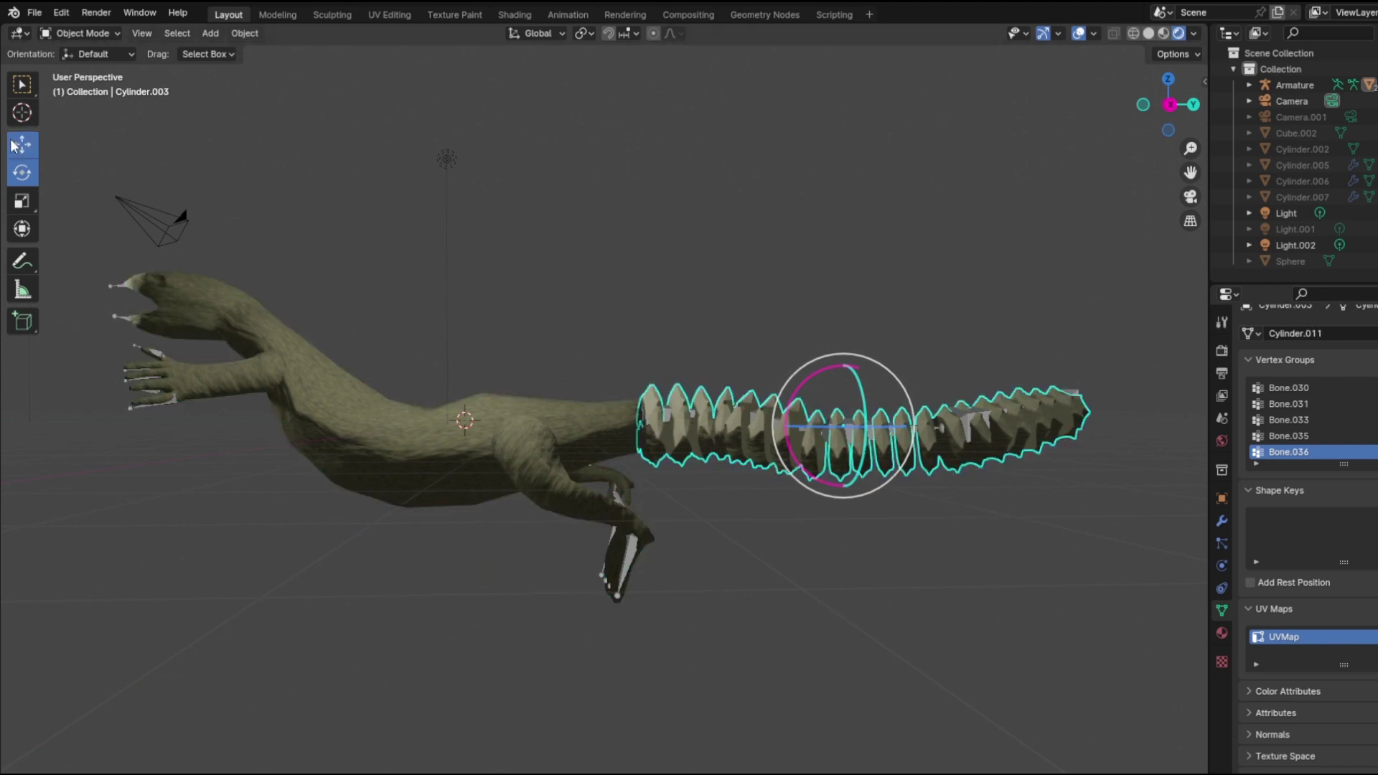
pyautogui.click(870, 323)
pyautogui.click(749, 455)
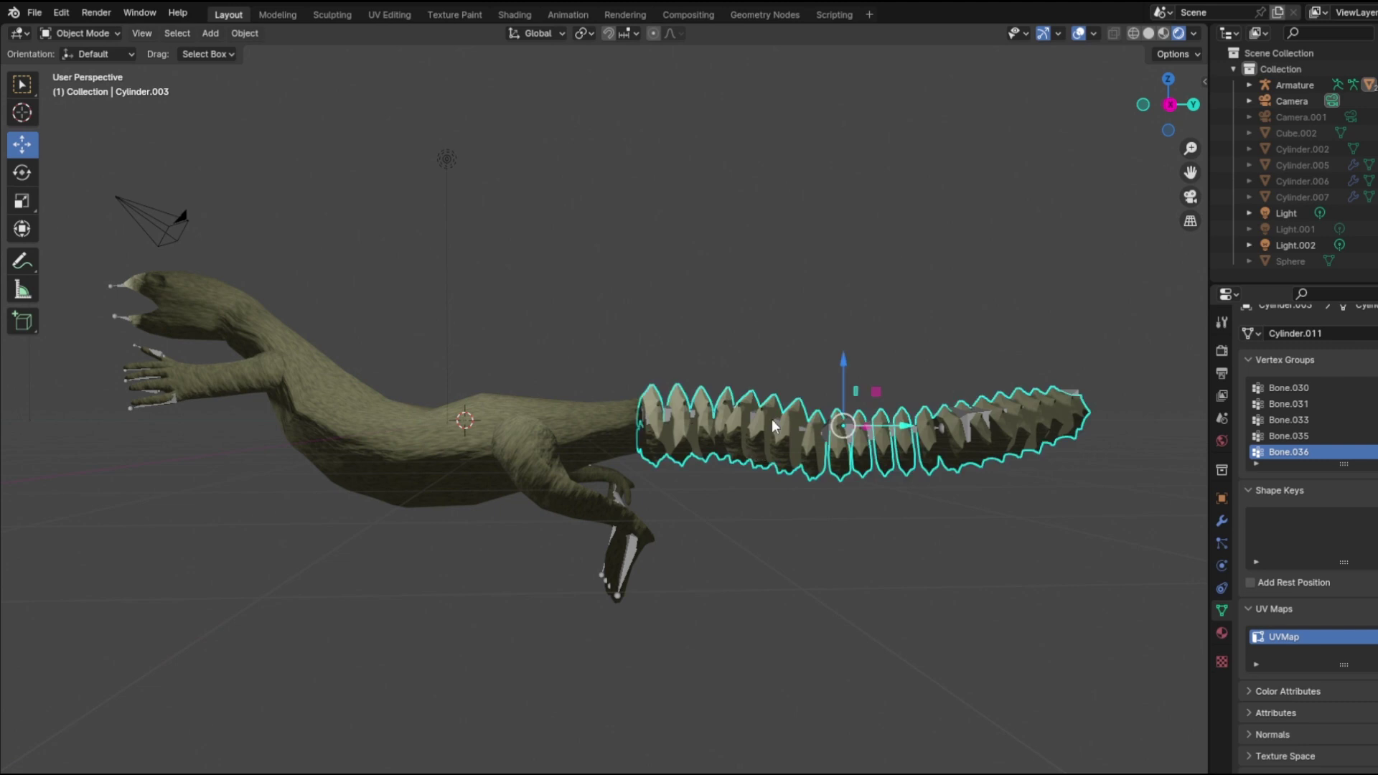
pyautogui.moveTo(775, 366); pyautogui.dragTo(822, 574)
pyautogui.click(852, 439)
pyautogui.scroll(4, 782, 436)
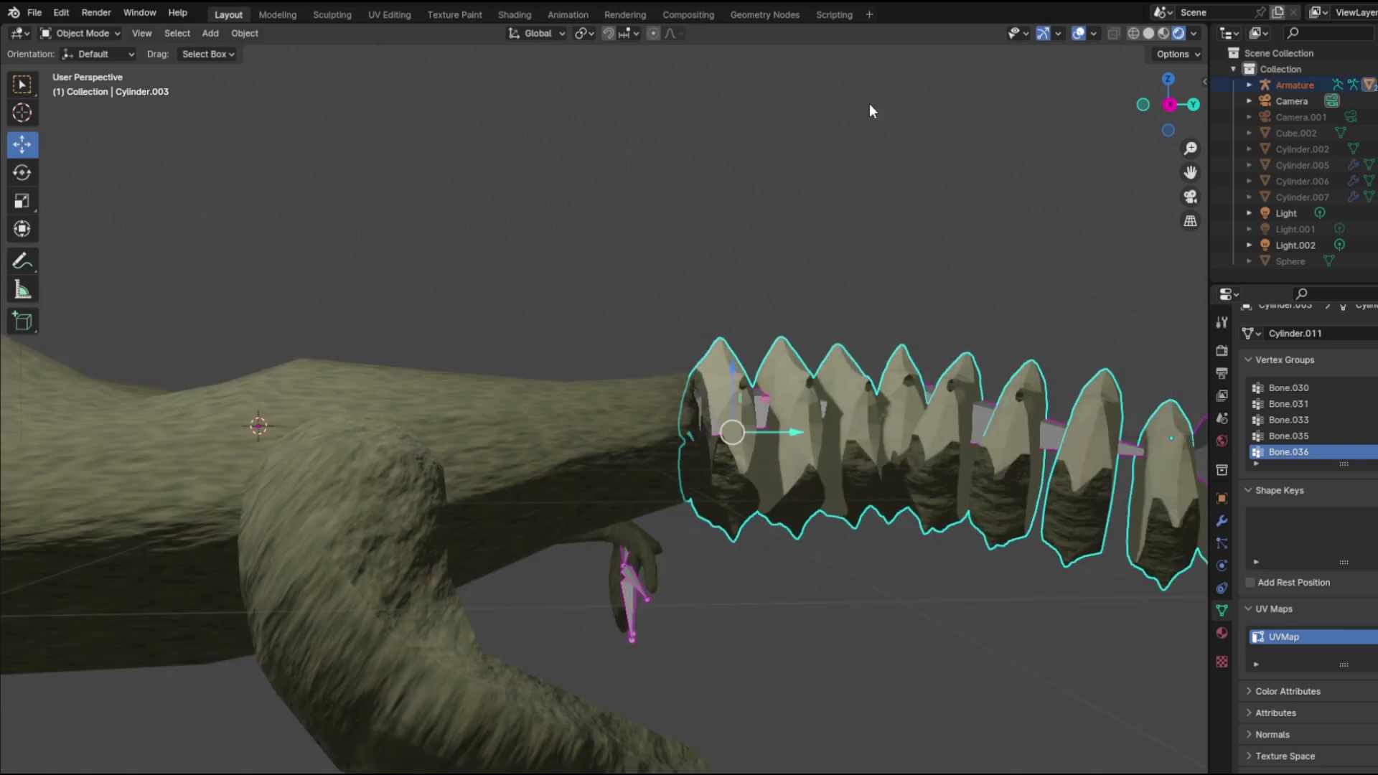
pyautogui.keyDown('shift'); pyautogui.click(630, 625); pyautogui.keyUp('shift')
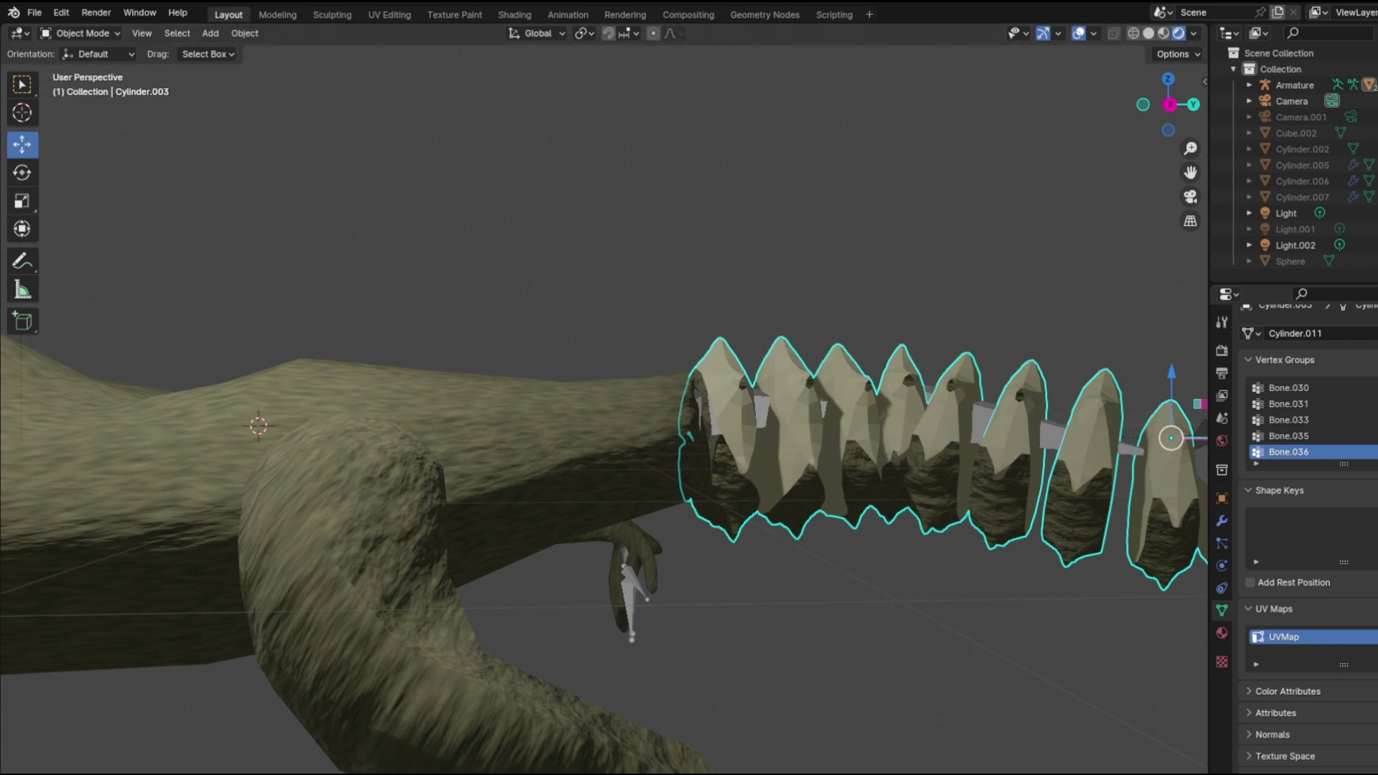
# Step: Enlarge the shader node editor, select all the tail material's nodes and unlink Material from Slot 1
pyautogui.moveTo(746, 774); pyautogui.dragTo(739, 511)
pyautogui.scroll(-6, 563, 678)
pyautogui.moveTo(147, 574); pyautogui.dragTo(989, 767)
pyautogui.rightClick(751, 685)
pyautogui.click(689, 547)
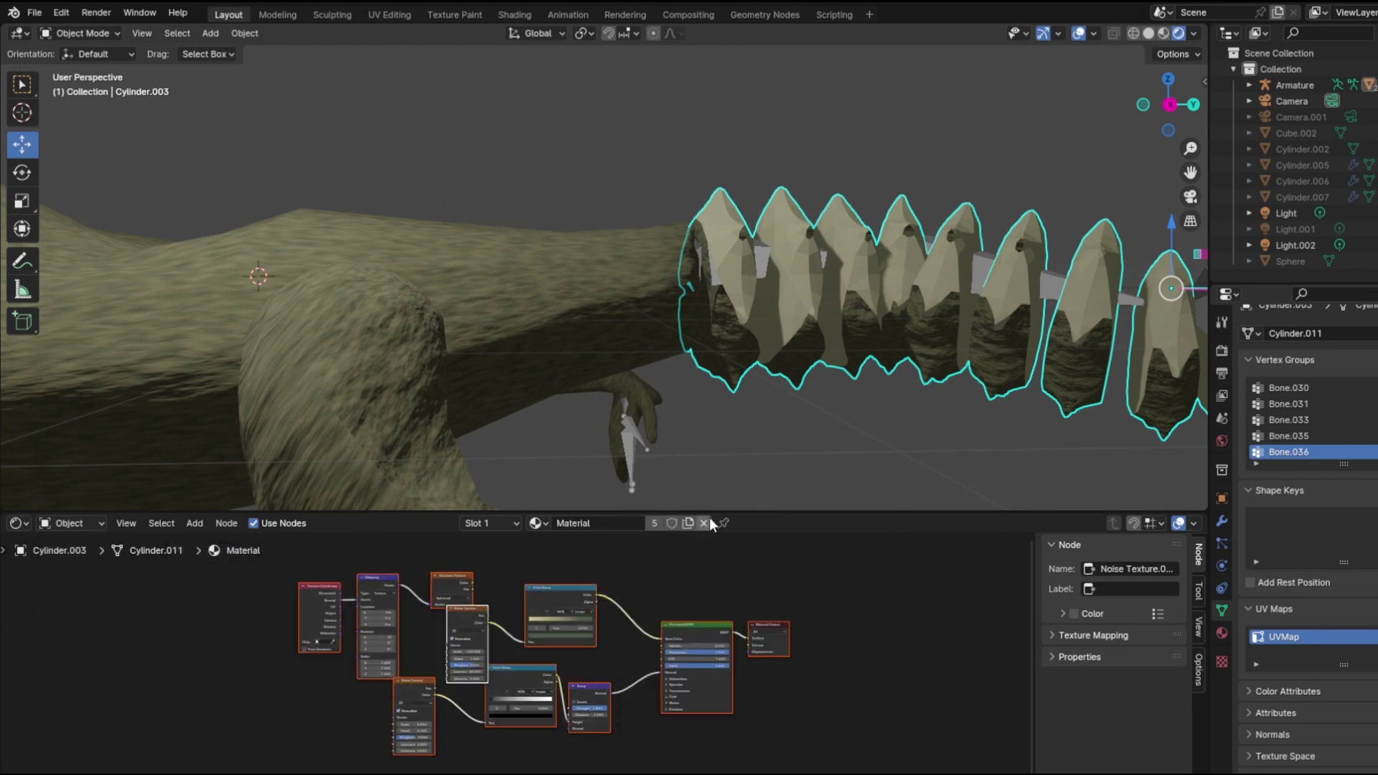
pyautogui.click(704, 522)
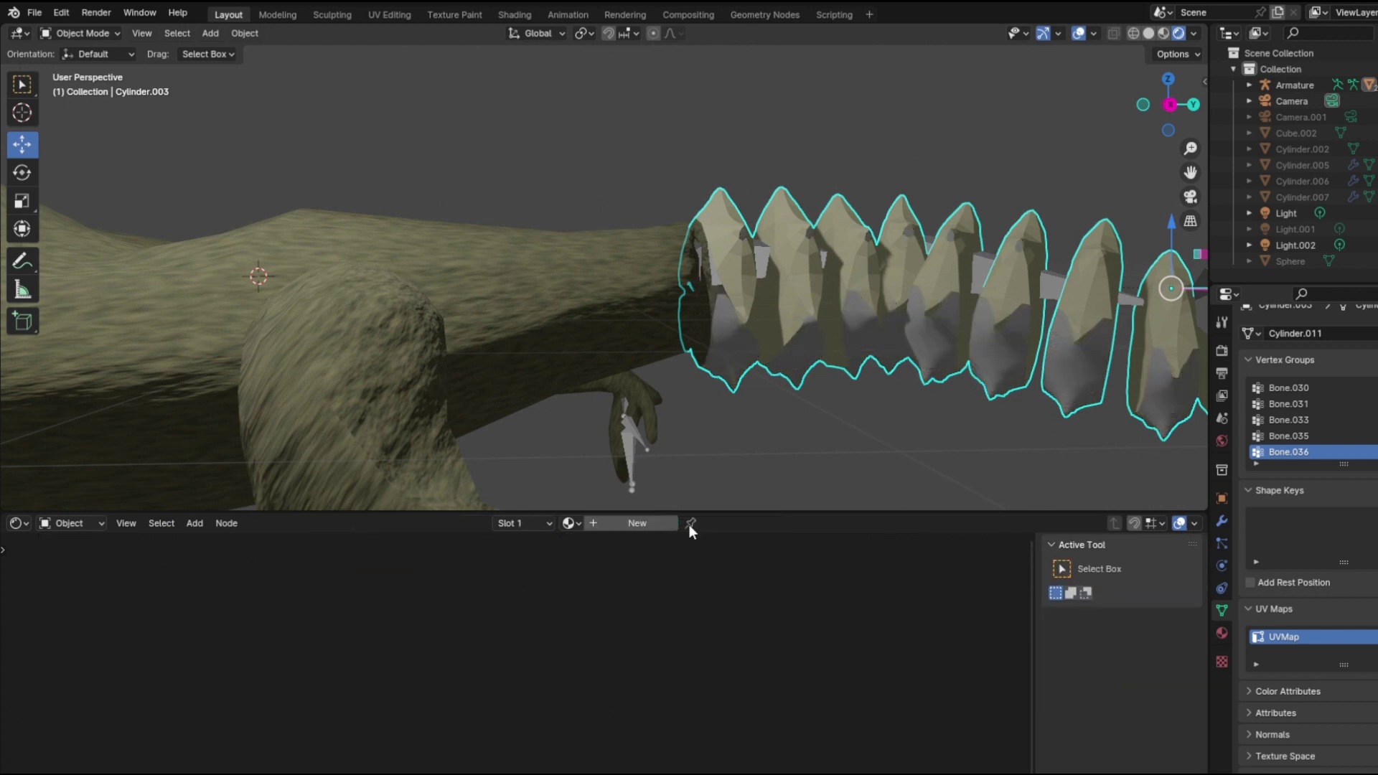
# Step: Create a new material for the joined tail object
pyautogui.click(627, 524)
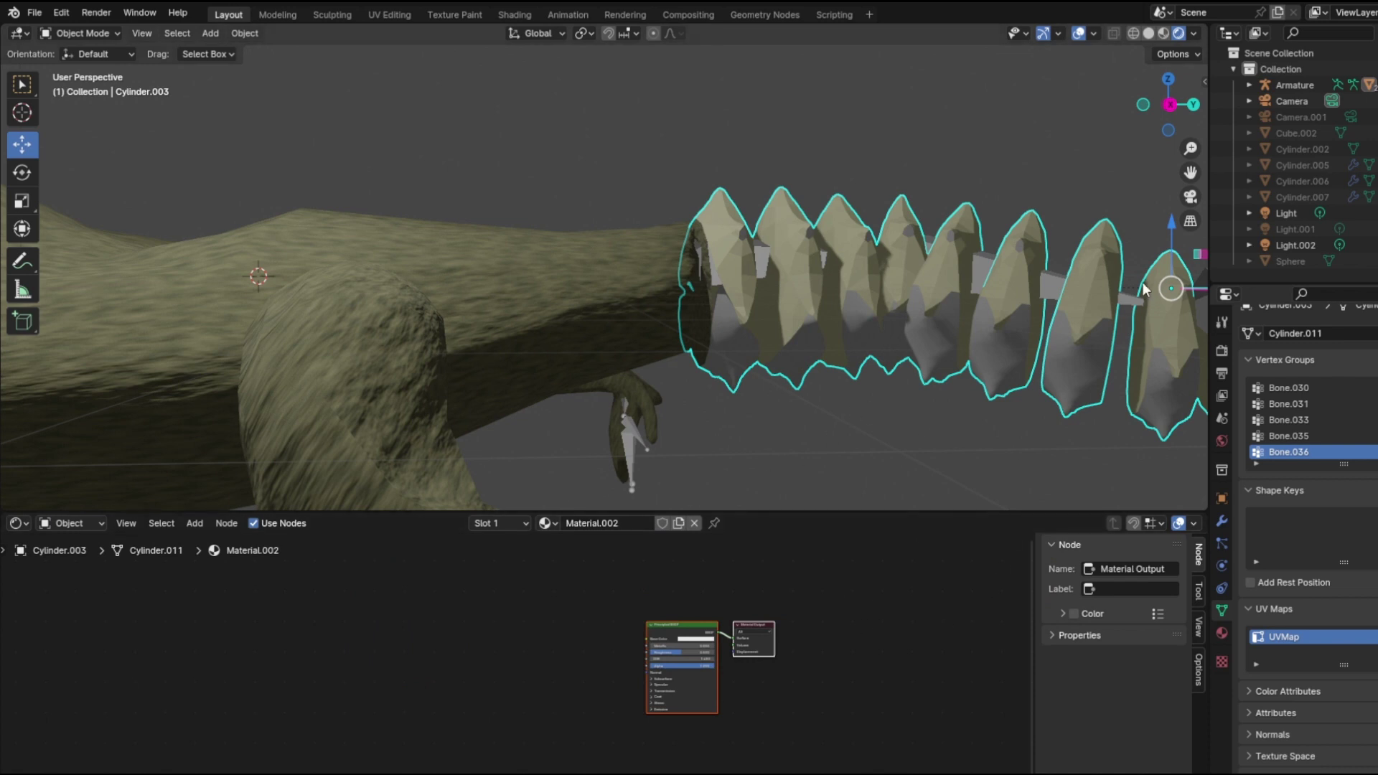
pyautogui.scroll(-5, 1100, 403)
pyautogui.moveTo(1099, 402); pyautogui.dragTo(944, 286, button='middle')
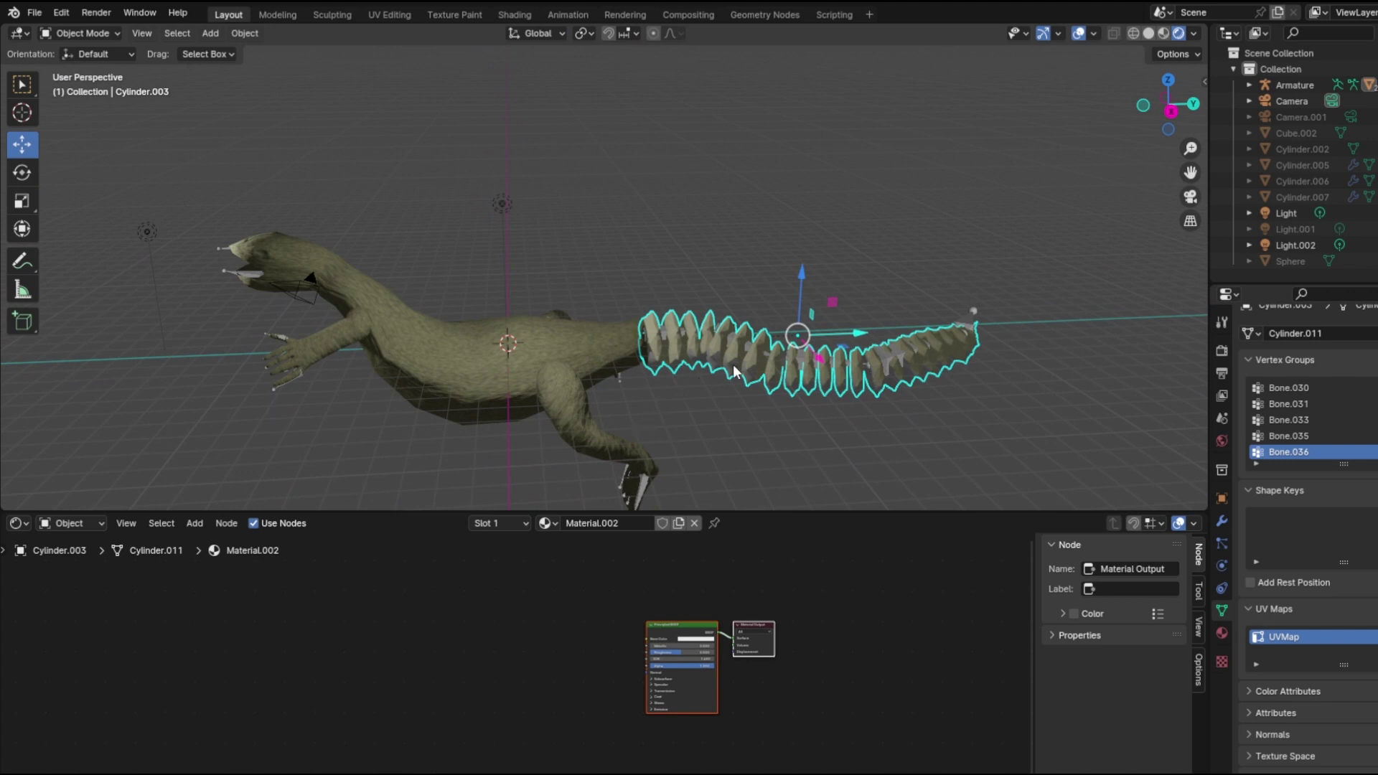
# Step: Undo the new material, the material unlinking and the join, back to separate upper and lower tail segment objects
pyautogui.hotkey('ctrl', 'z')
pyautogui.hotkey('ctrl', 'z')
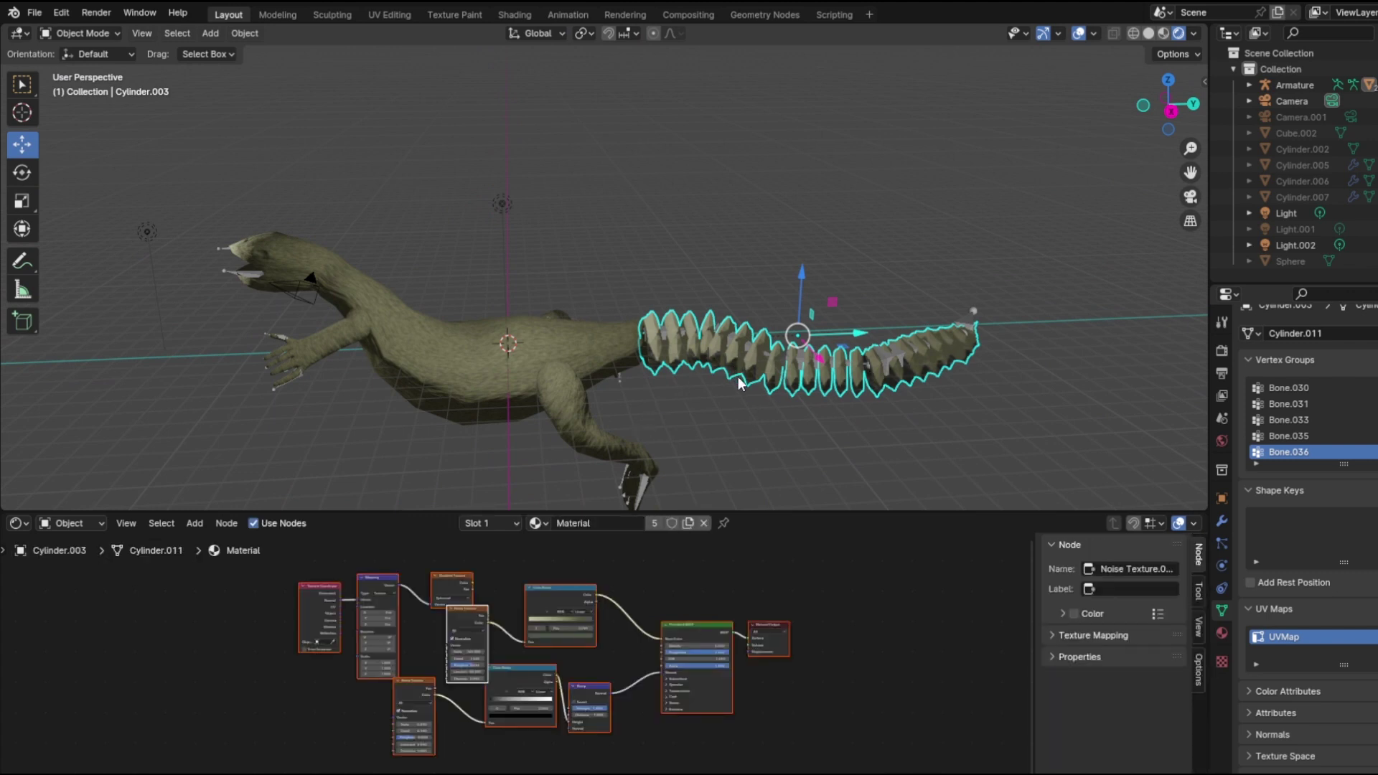
pyautogui.hotkey('ctrl', 'z')
pyautogui.hotkey('ctrl', 'z')
pyautogui.hotkey('ctrl', 'shift', 'z')
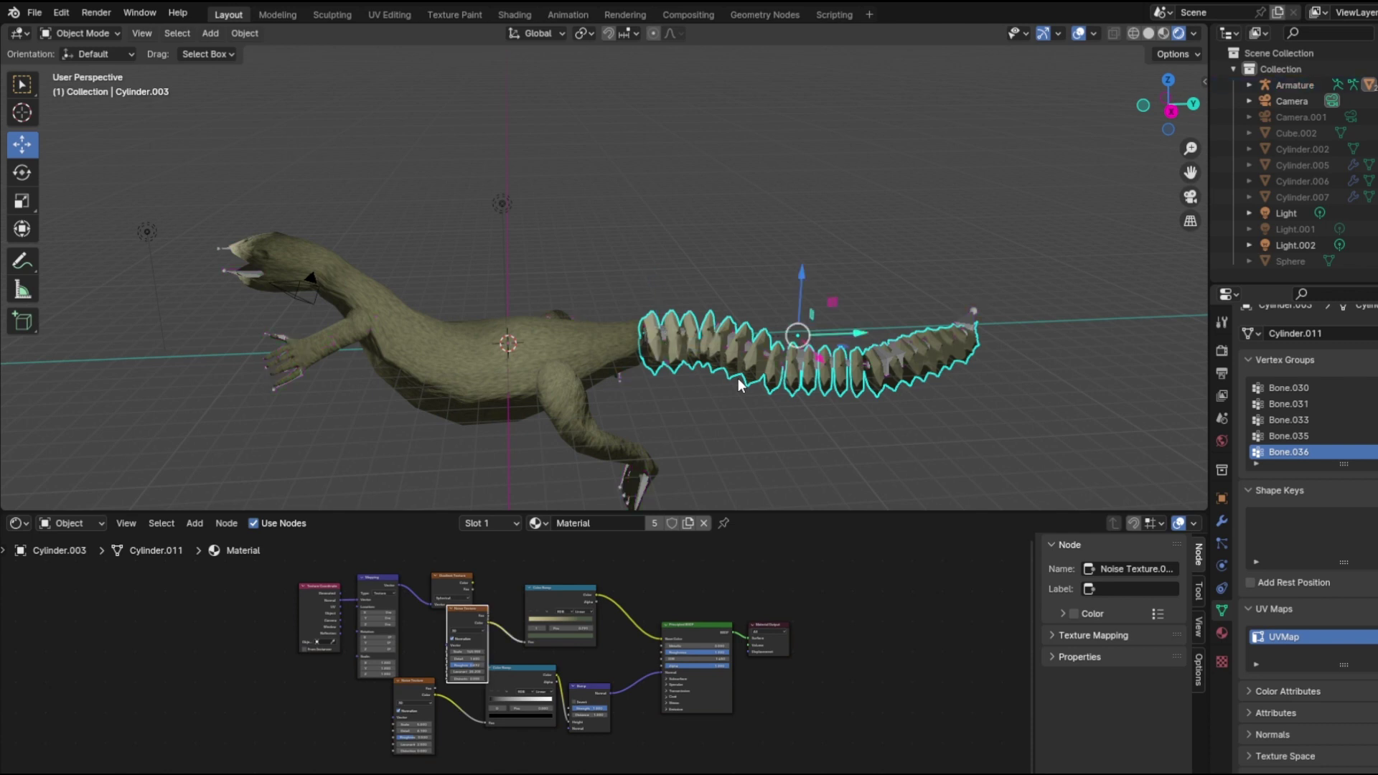
pyautogui.hotkey('ctrl', 'z')
pyautogui.hotkey('ctrl', 'shift', 'z')
pyautogui.hotkey('ctrl', 'z')
pyautogui.hotkey('ctrl', 'z')
pyautogui.hotkey('ctrl', 'z')
pyautogui.hotkey('ctrl', 'z')
pyautogui.hotkey('ctrl', 'z')
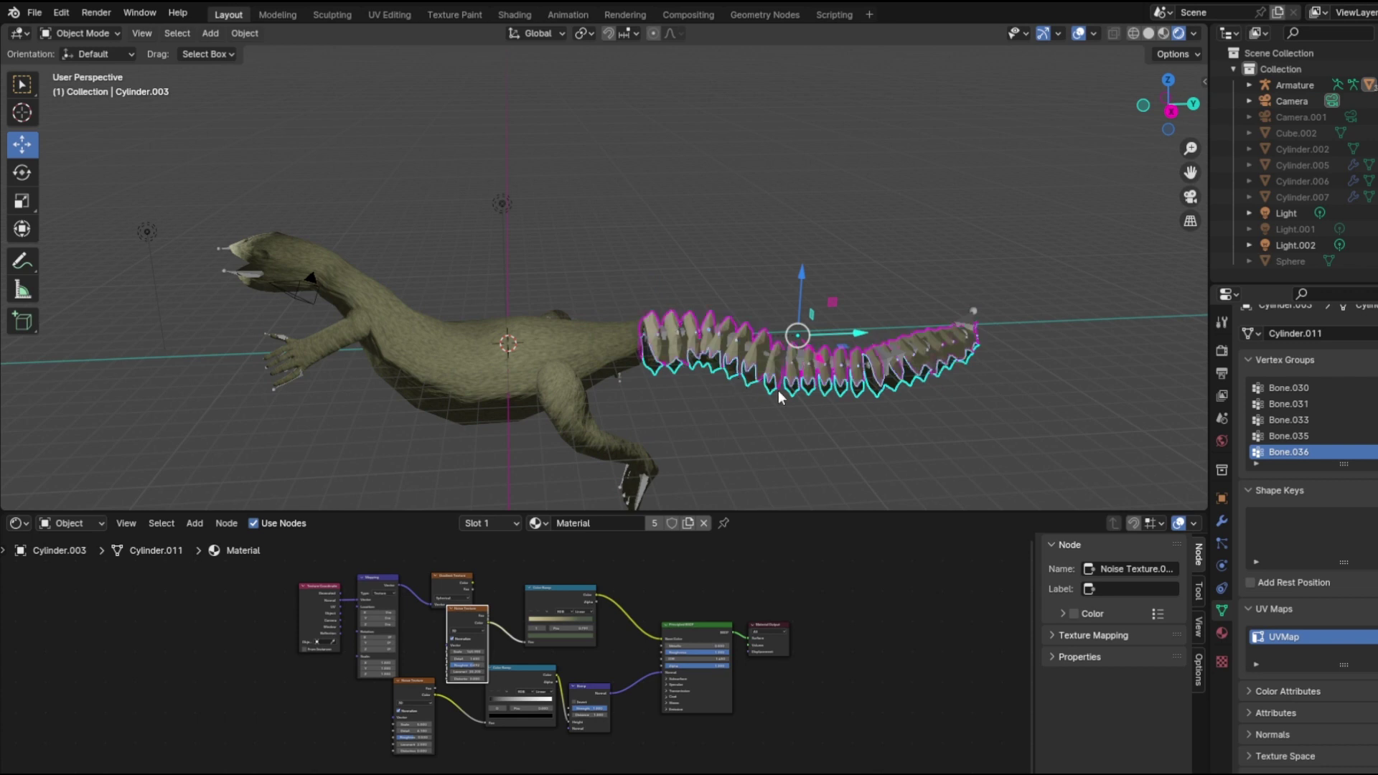
# Step: Try to unlink Material.001 from the upper tail segments
pyautogui.click(709, 337)
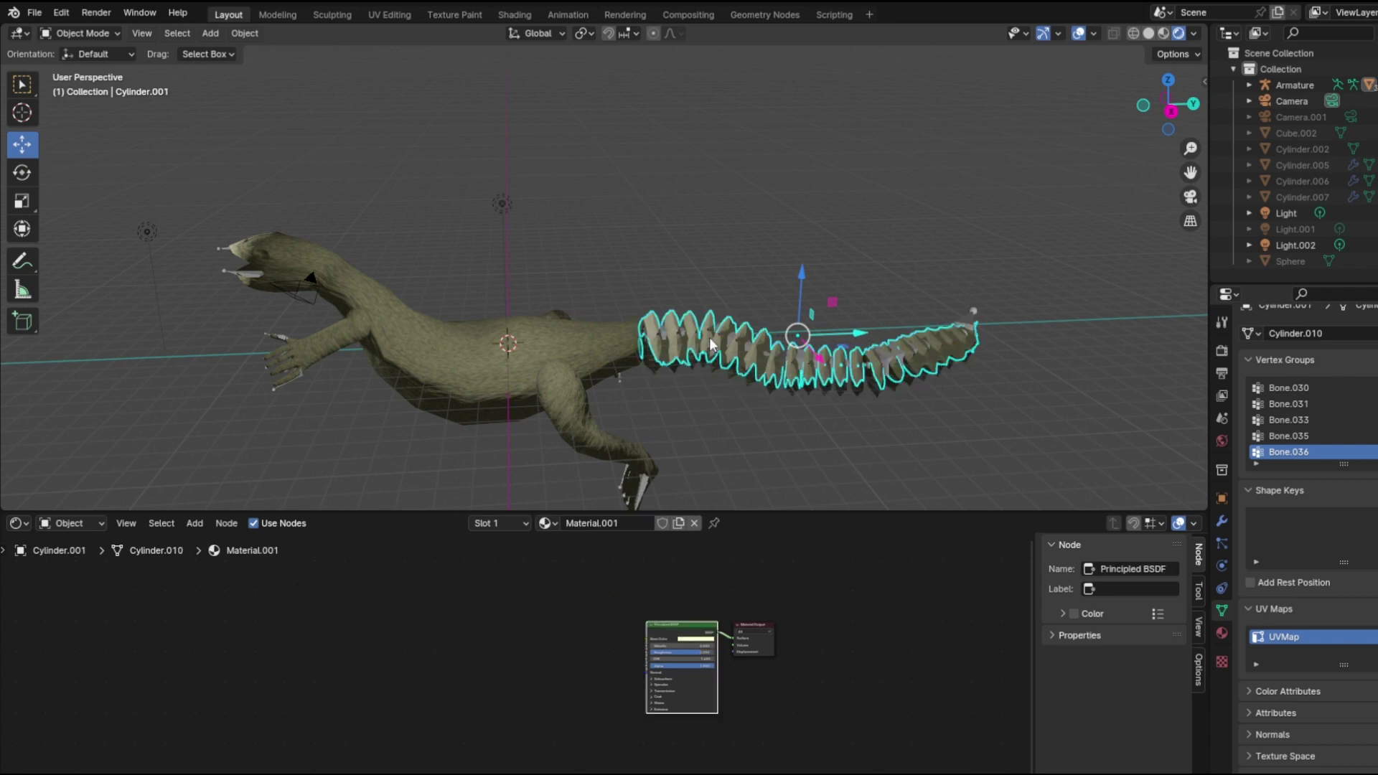
pyautogui.click(694, 523)
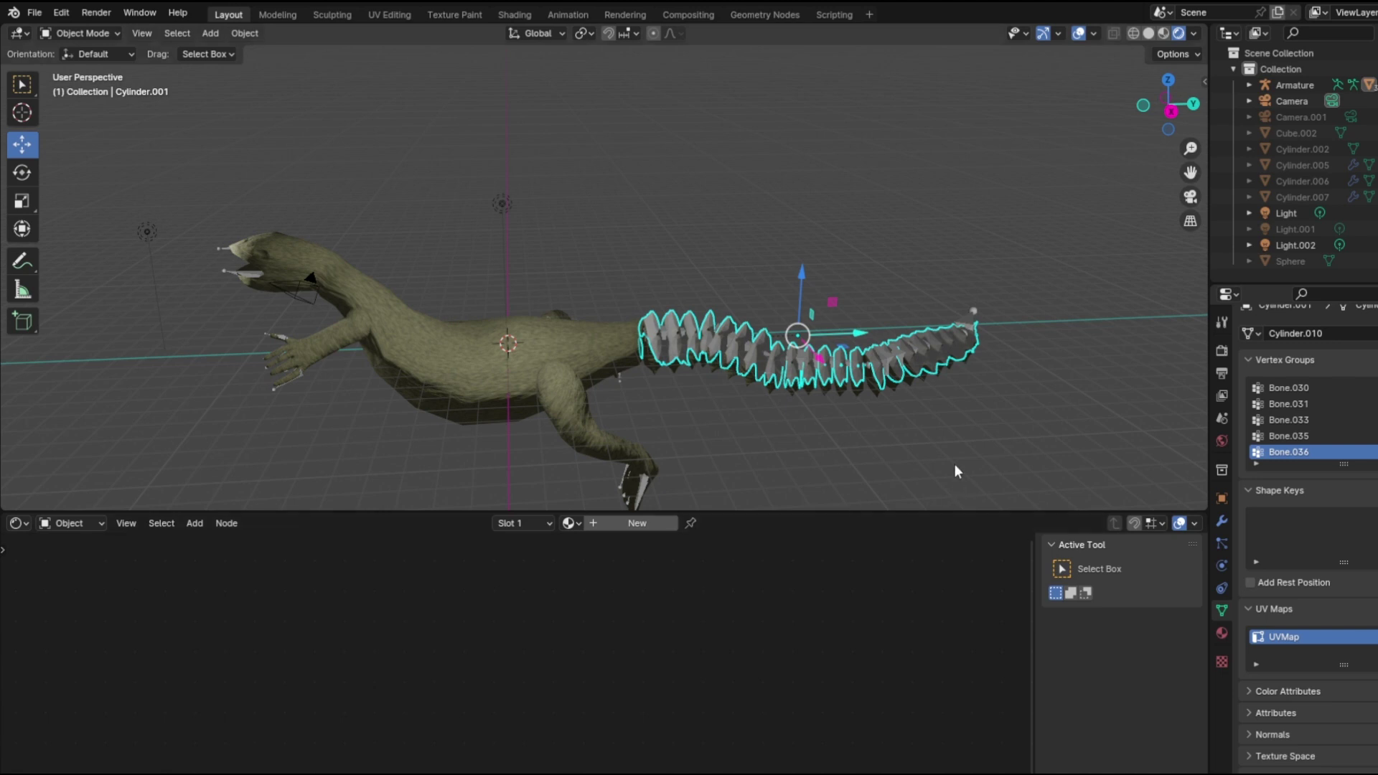
pyautogui.hotkey('ctrl', 'z')
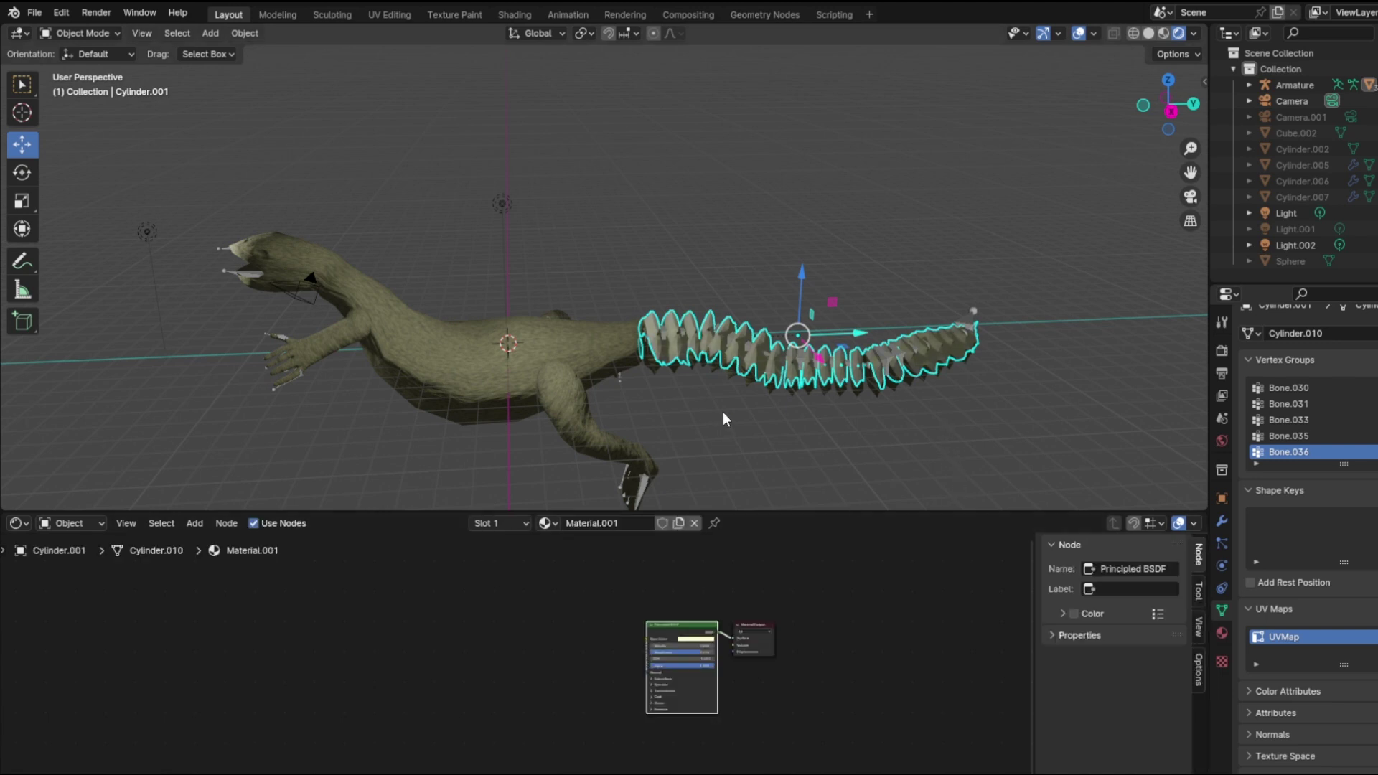
# Step: Link Material.001 from the upper tail segments to the lower ones and join both into one object
pyautogui.click(755, 381)
pyautogui.keyDown('shift'); pyautogui.click(760, 340); pyautogui.keyUp('shift')
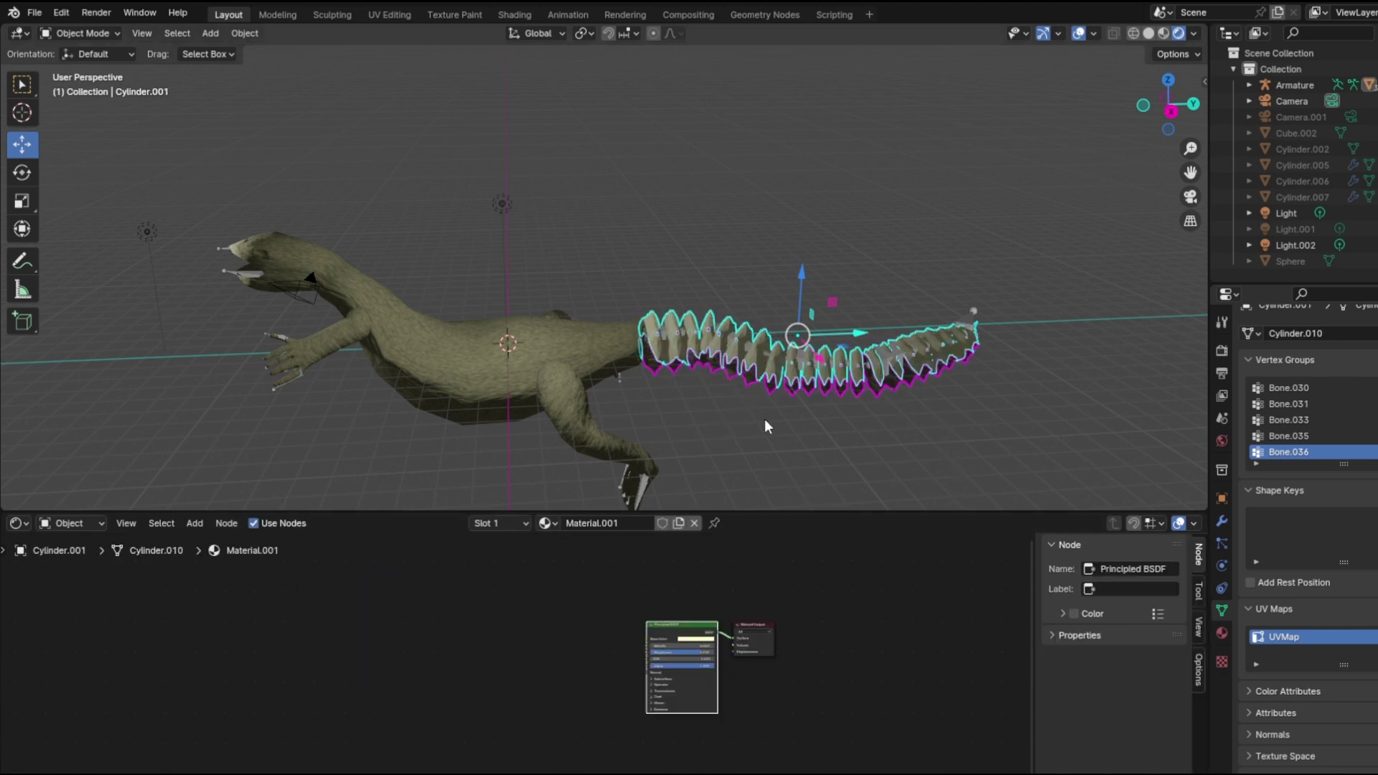
pyautogui.hotkey('ctrl', 'j')
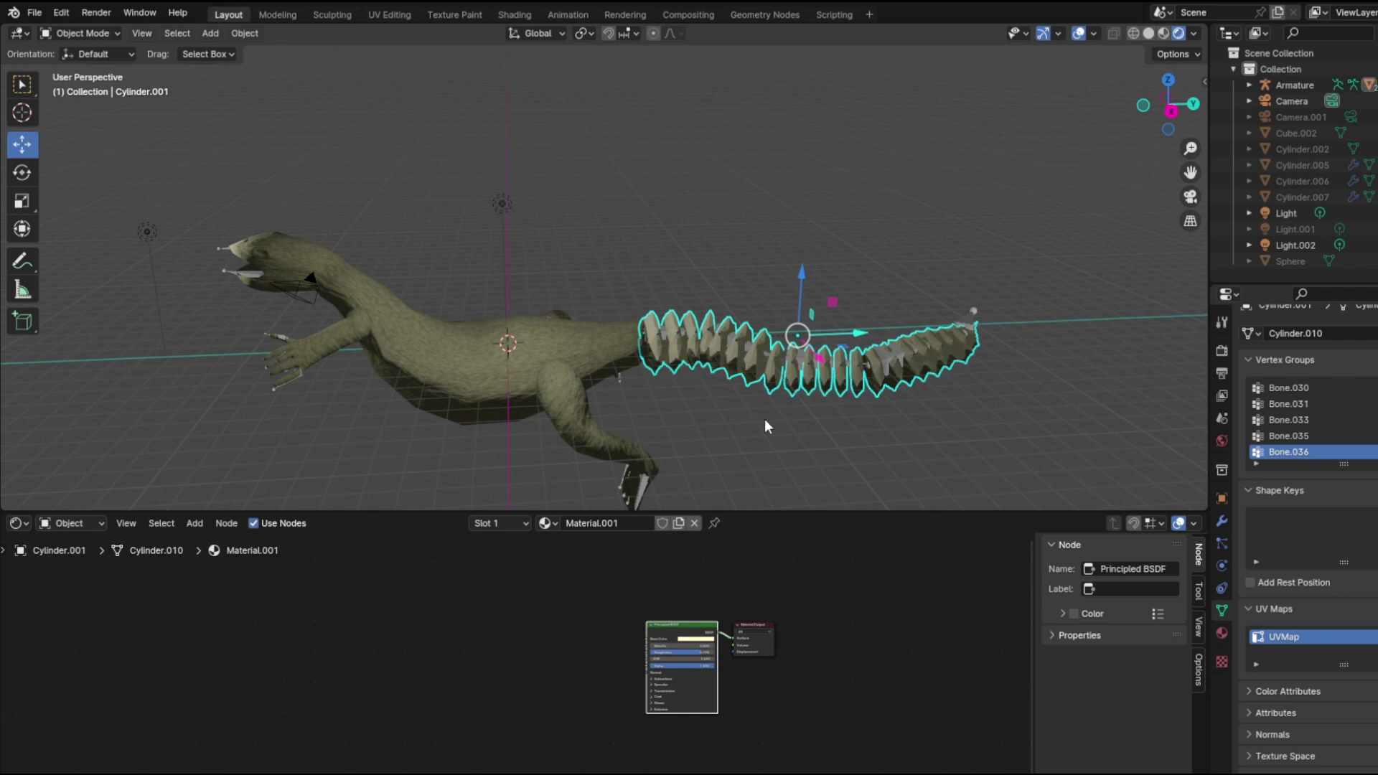
pyautogui.hotkey('alt', 'h')
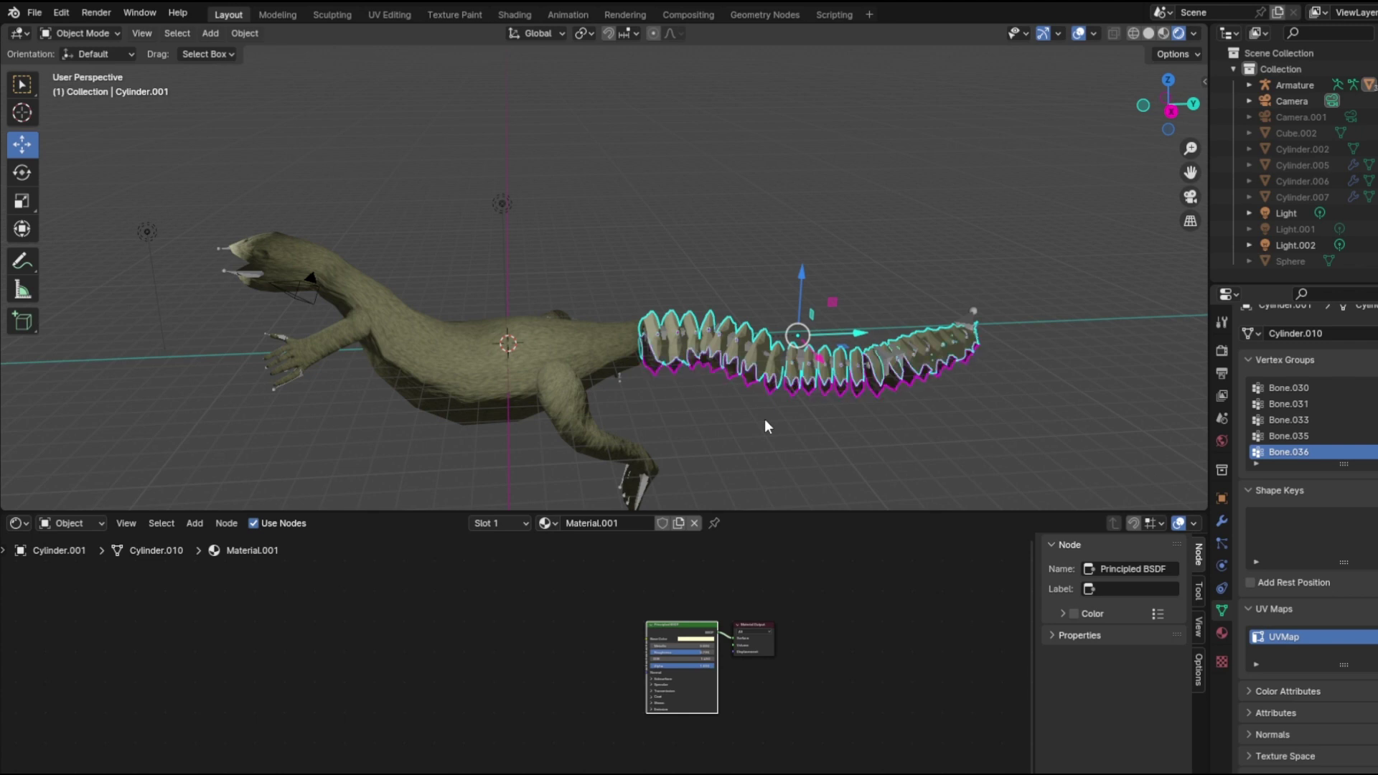
pyautogui.hotkey('ctrl', 'l')
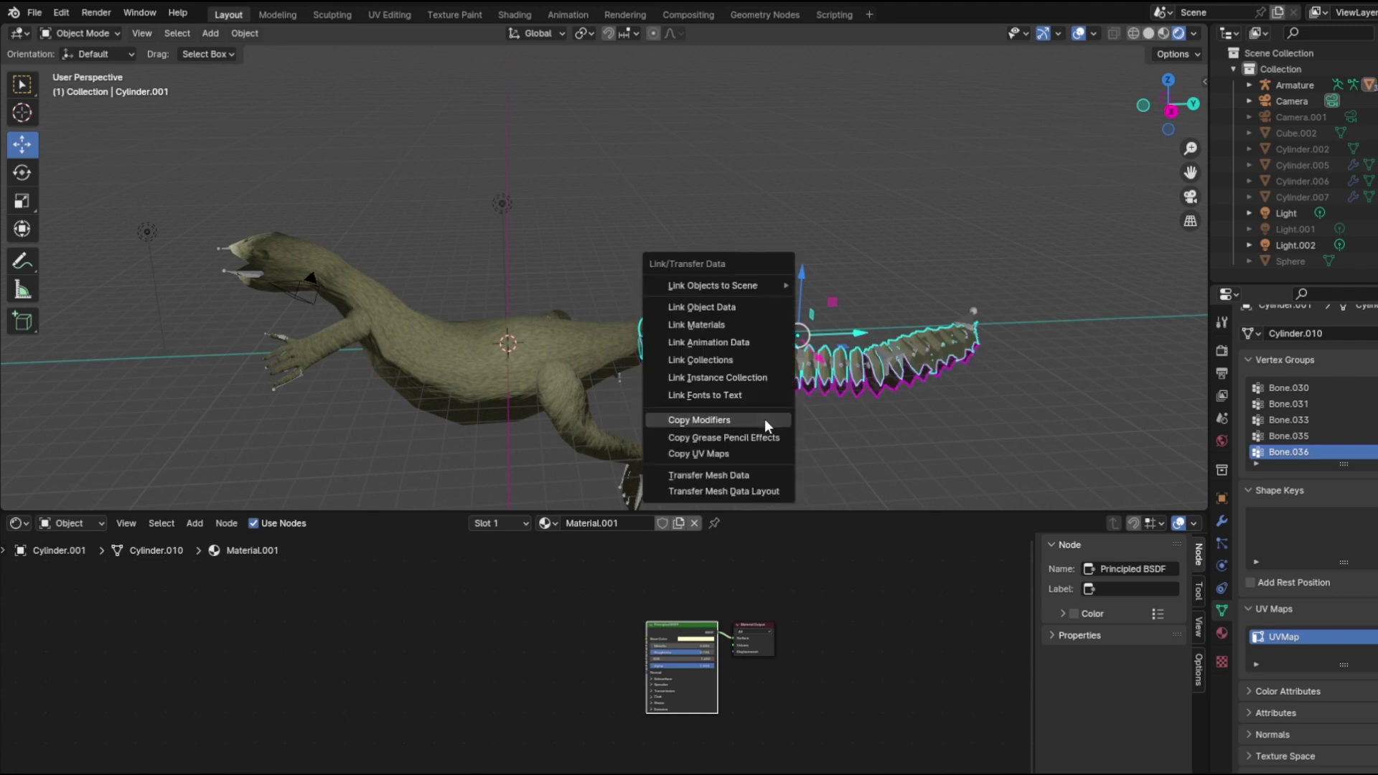
pyautogui.click(700, 324)
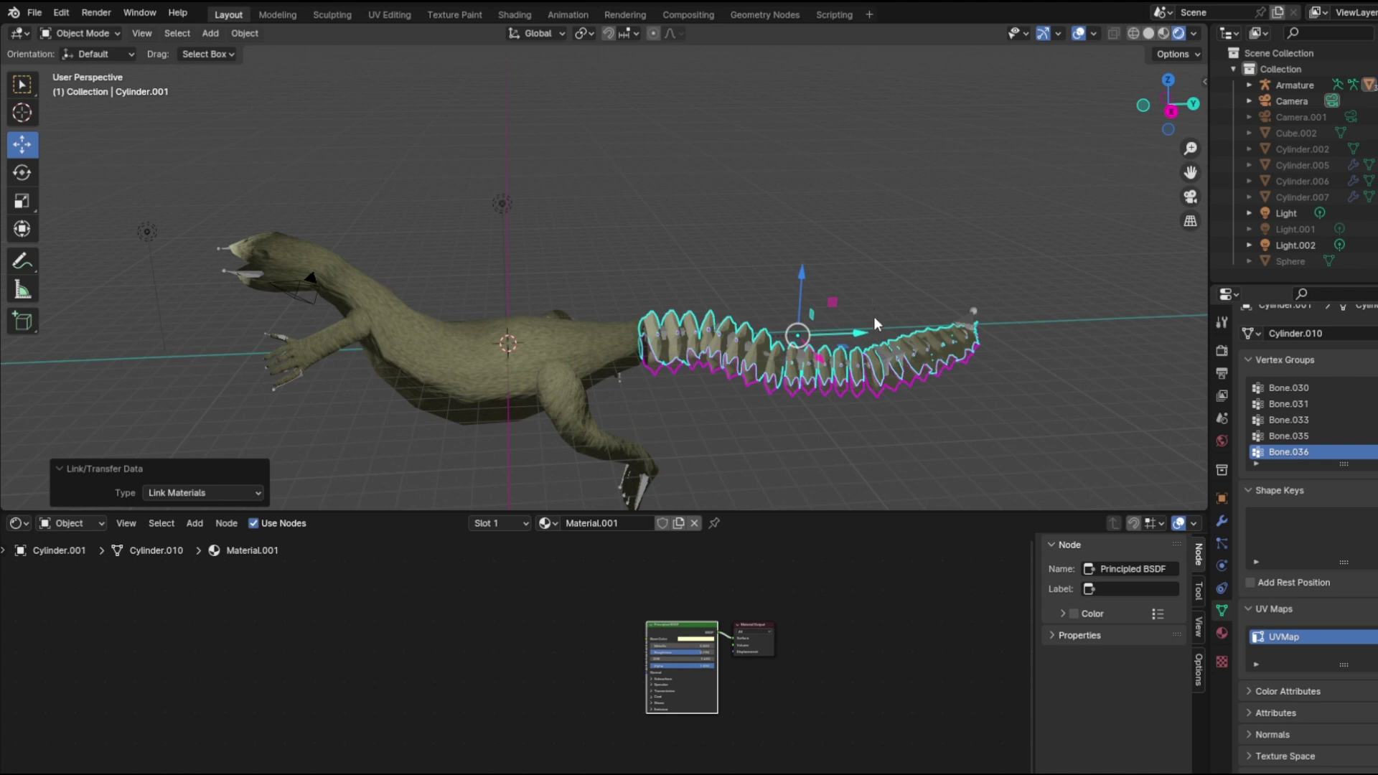
pyautogui.click(789, 393)
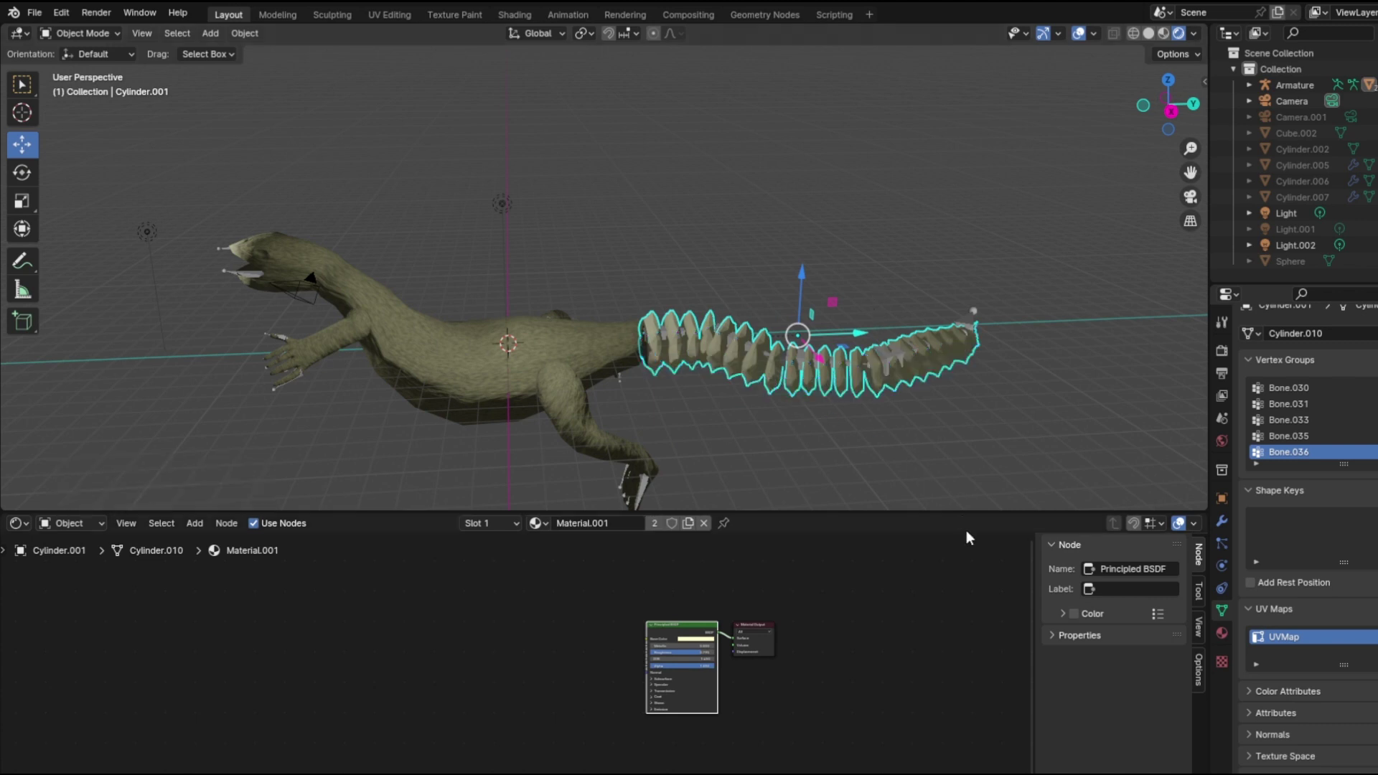
# Step: Rename the UV map to 1 on both the joined tail object and the body mesh
pyautogui.click(571, 355)
pyautogui.click(772, 366)
pyautogui.doubleClick(1284, 637)
pyautogui.press('BackSpace')
pyautogui.click(553, 366)
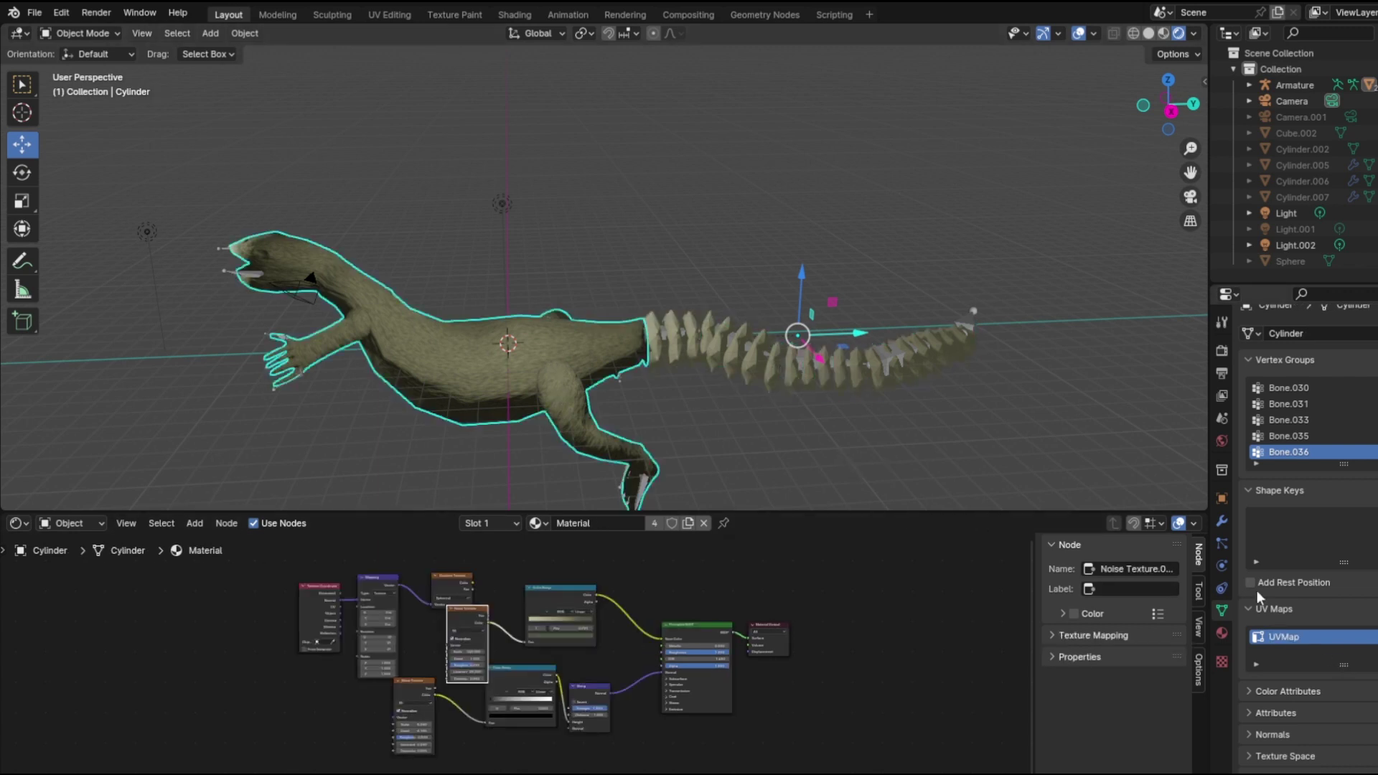
pyautogui.doubleClick(1289, 637)
pyautogui.press('Return')
# Step: Try joining the tail object into the body mesh, then undo the join
pyautogui.scroll(3, 749, 370)
pyautogui.click(716, 424)
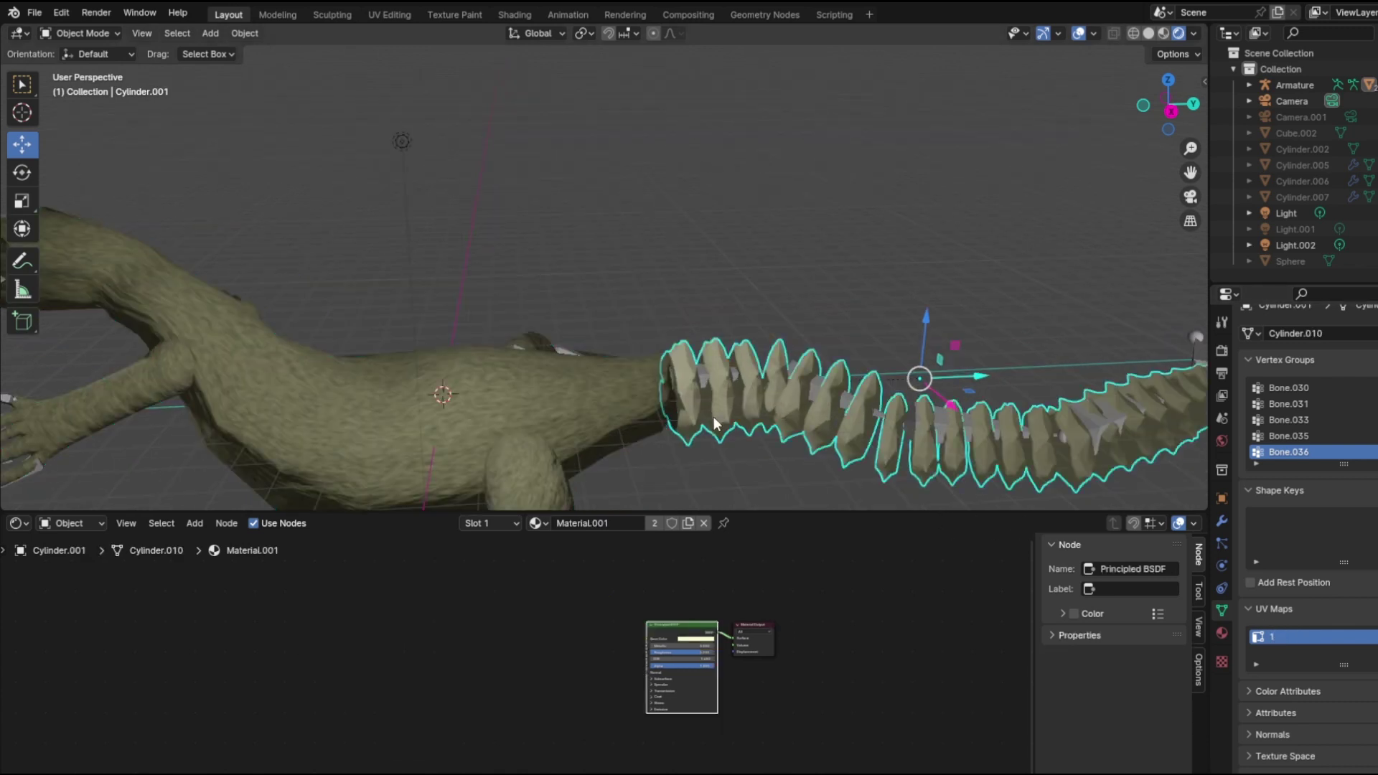
pyautogui.keyDown('shift'); pyautogui.click(600, 404); pyautogui.keyUp('shift')
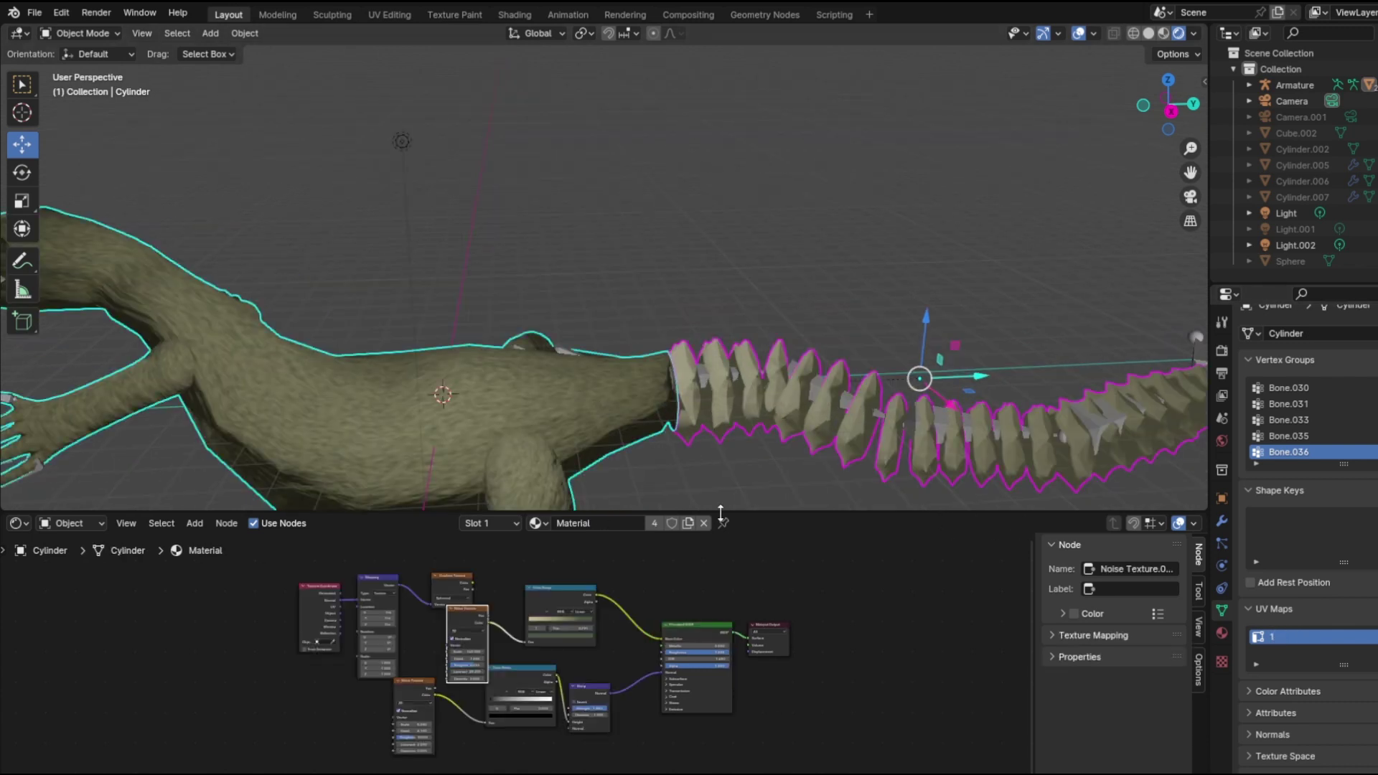
pyautogui.scroll(-4, 793, 241)
pyautogui.moveTo(765, 240); pyautogui.dragTo(798, 387, button='middle')
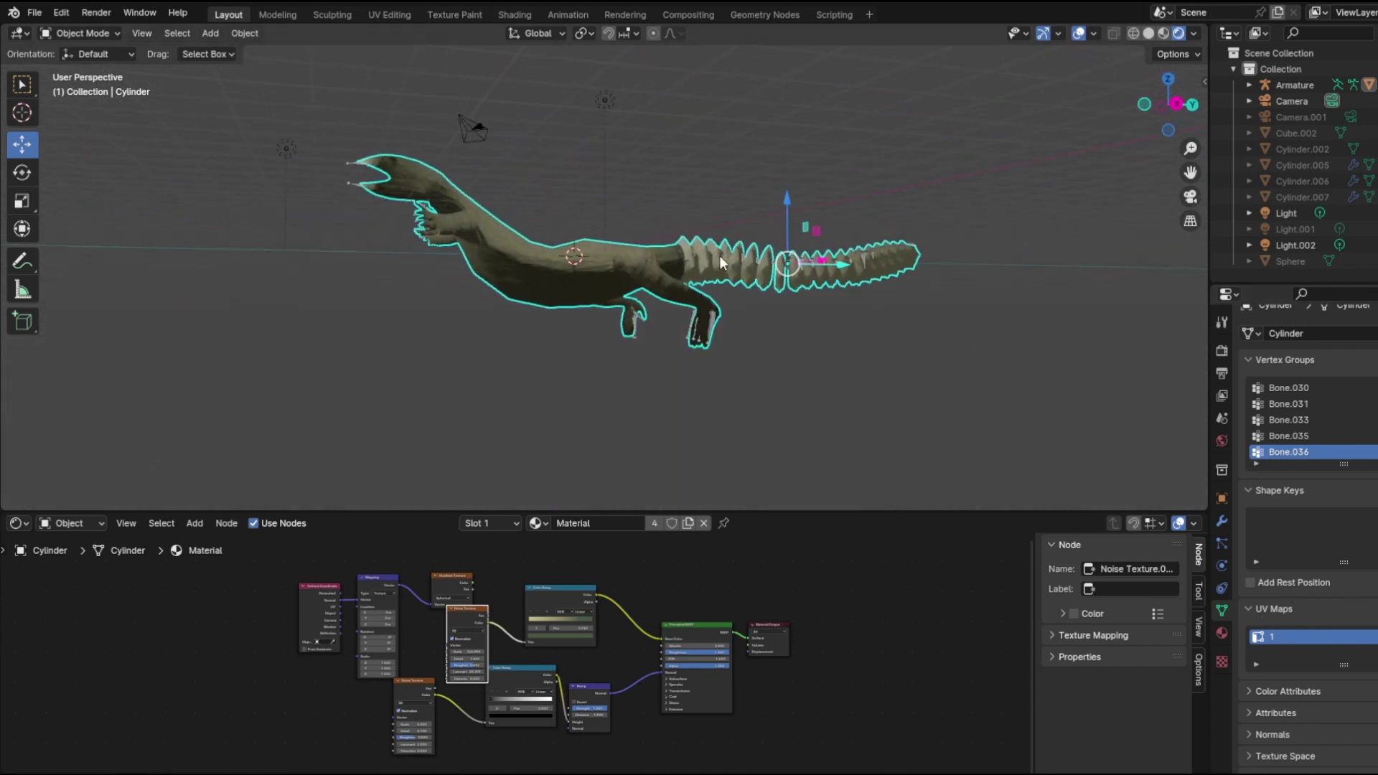
pyautogui.scroll(8, 611, 187)
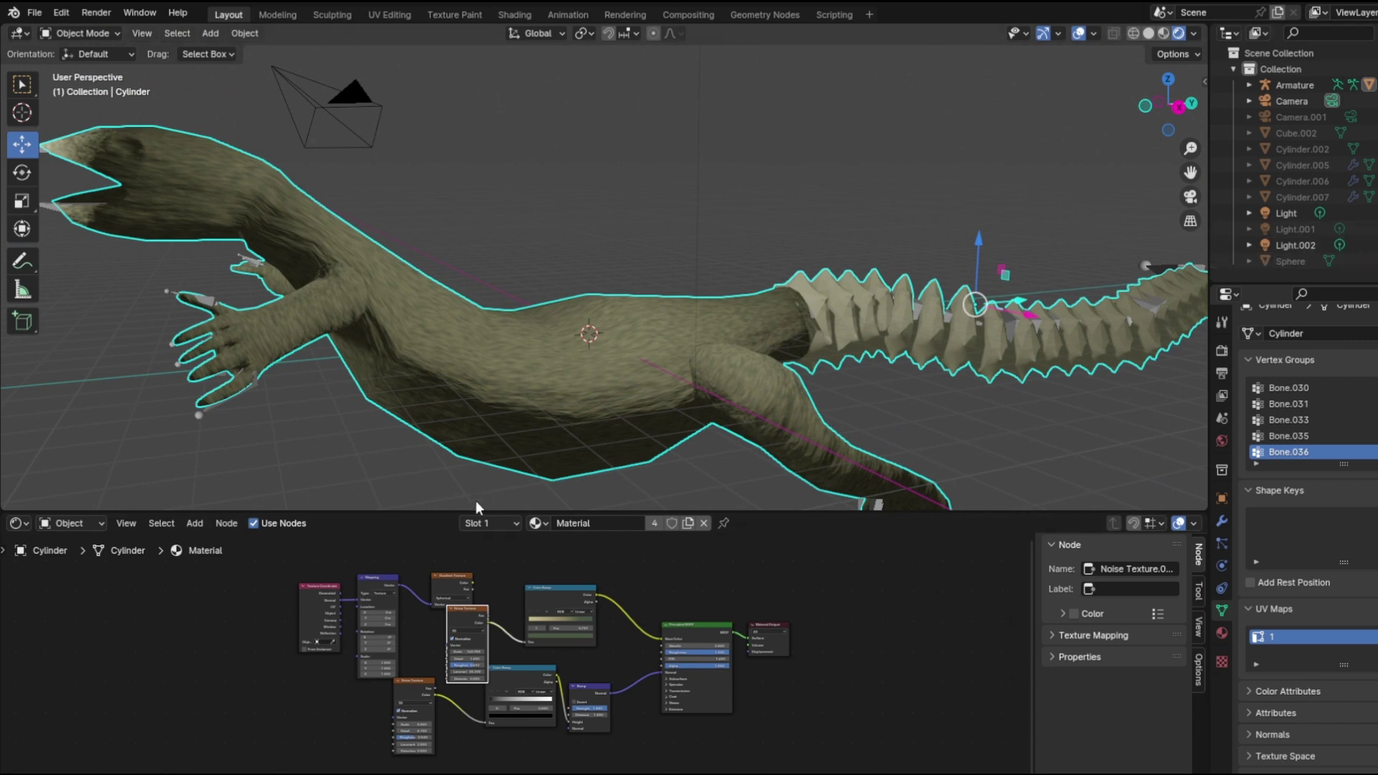
pyautogui.click(1092, 636)
pyautogui.click(1092, 636)
pyautogui.scroll(-4, 951, 179)
pyautogui.moveTo(952, 179); pyautogui.dragTo(920, 230, button='middle')
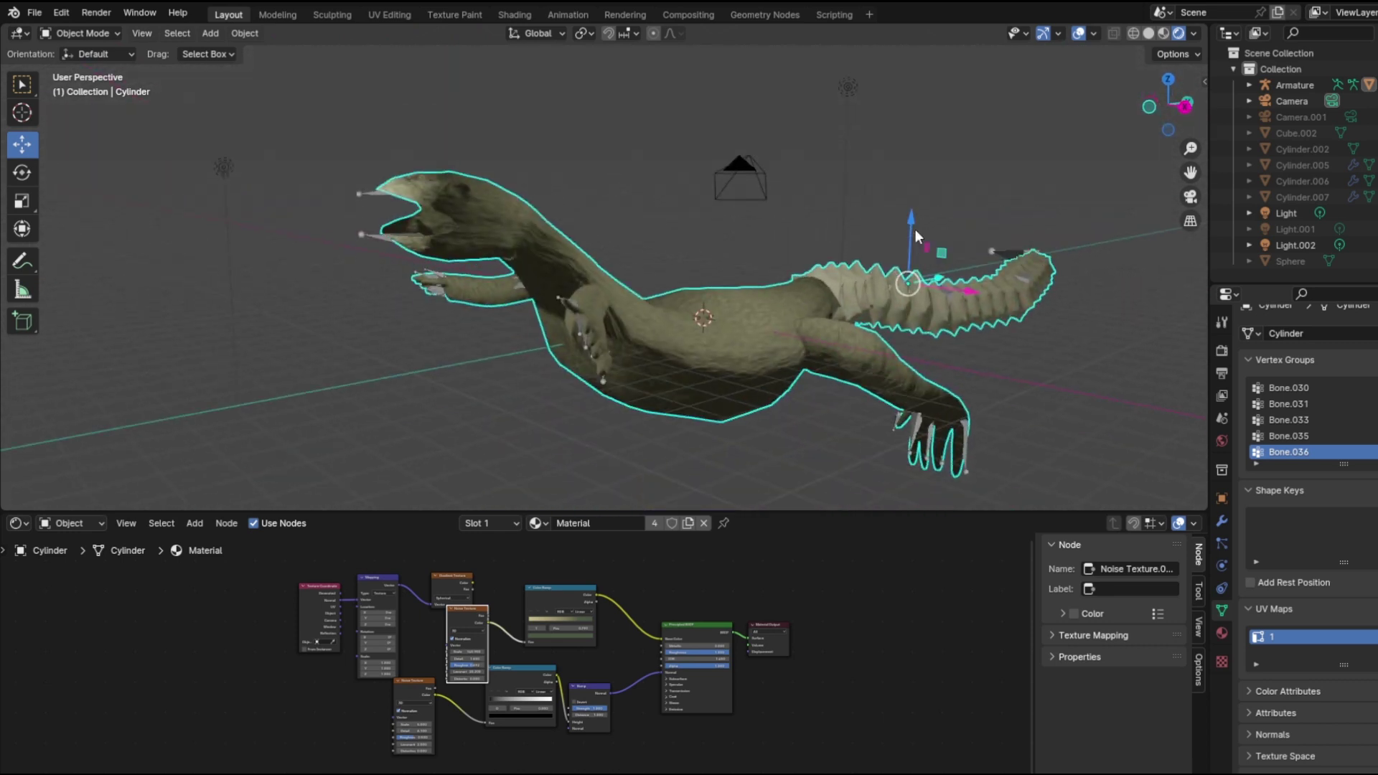
pyautogui.hotkey('ctrl', 'z')
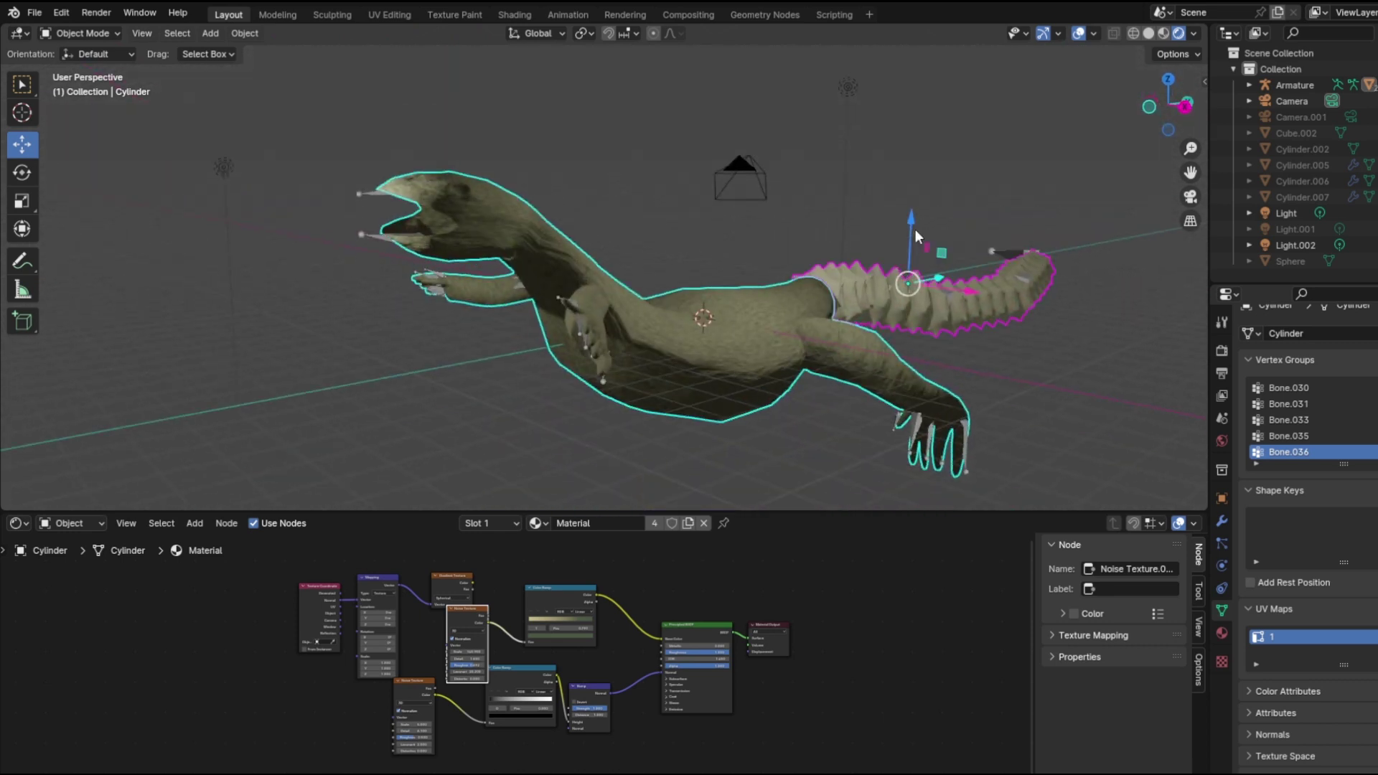
# Step: Select only the tail object, rearrange its shader nodes and set the Principled BSDF roughness to 0.318
pyautogui.click(924, 319)
pyautogui.scroll(7, 640, 747)
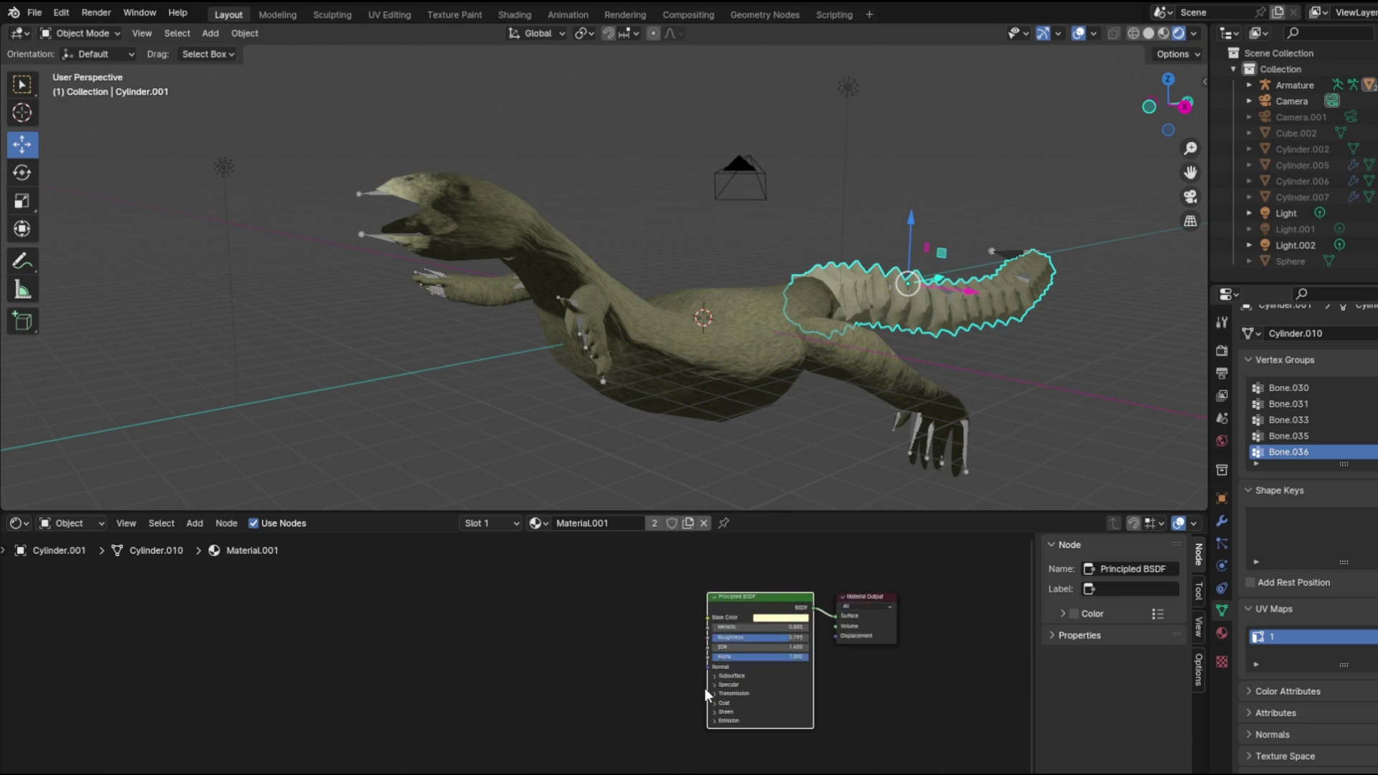
pyautogui.press('g')
pyautogui.moveTo(791, 610); pyautogui.dragTo(734, 612)
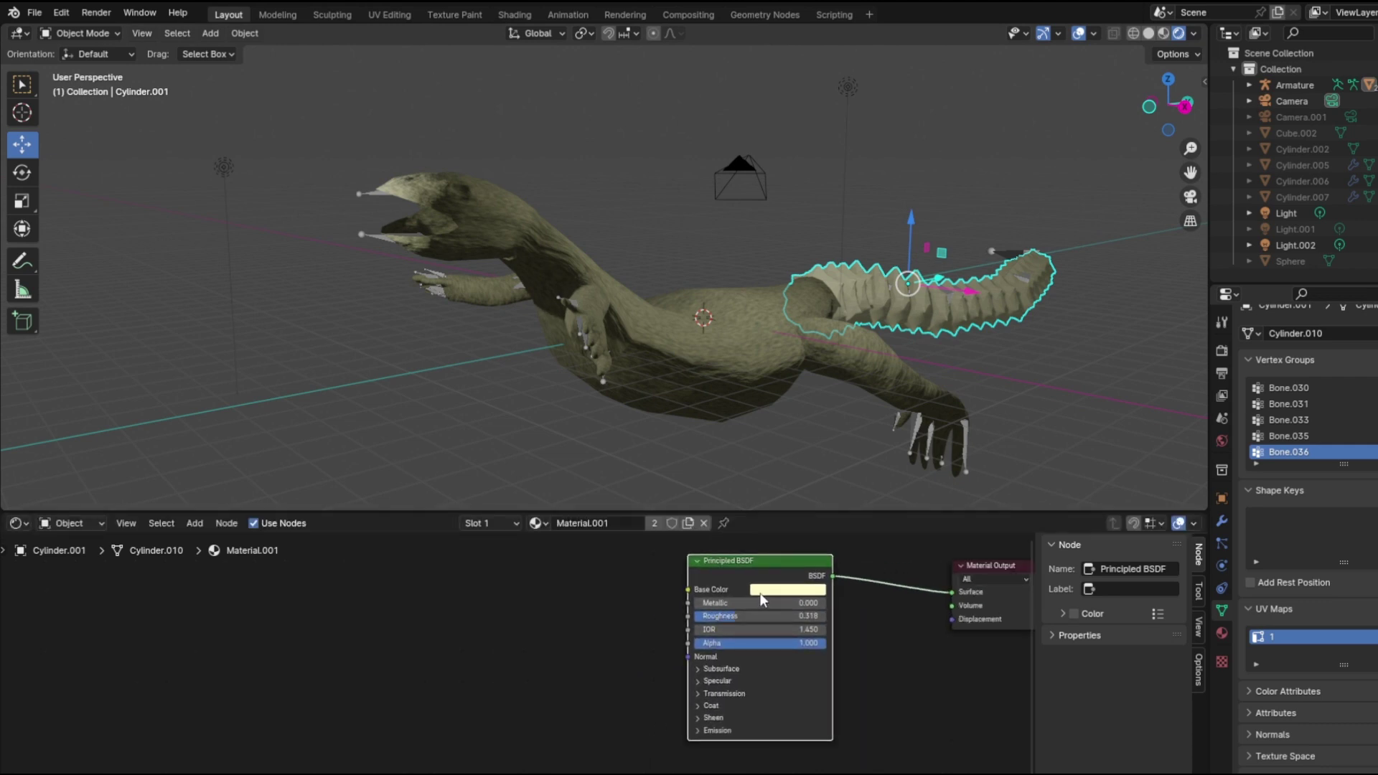
# Step: Set the tail material's base color to light orange with hue 0.078, saturation 0.677 and value 1.000
pyautogui.click(787, 589)
pyautogui.moveTo(801, 466); pyautogui.dragTo(797, 468)
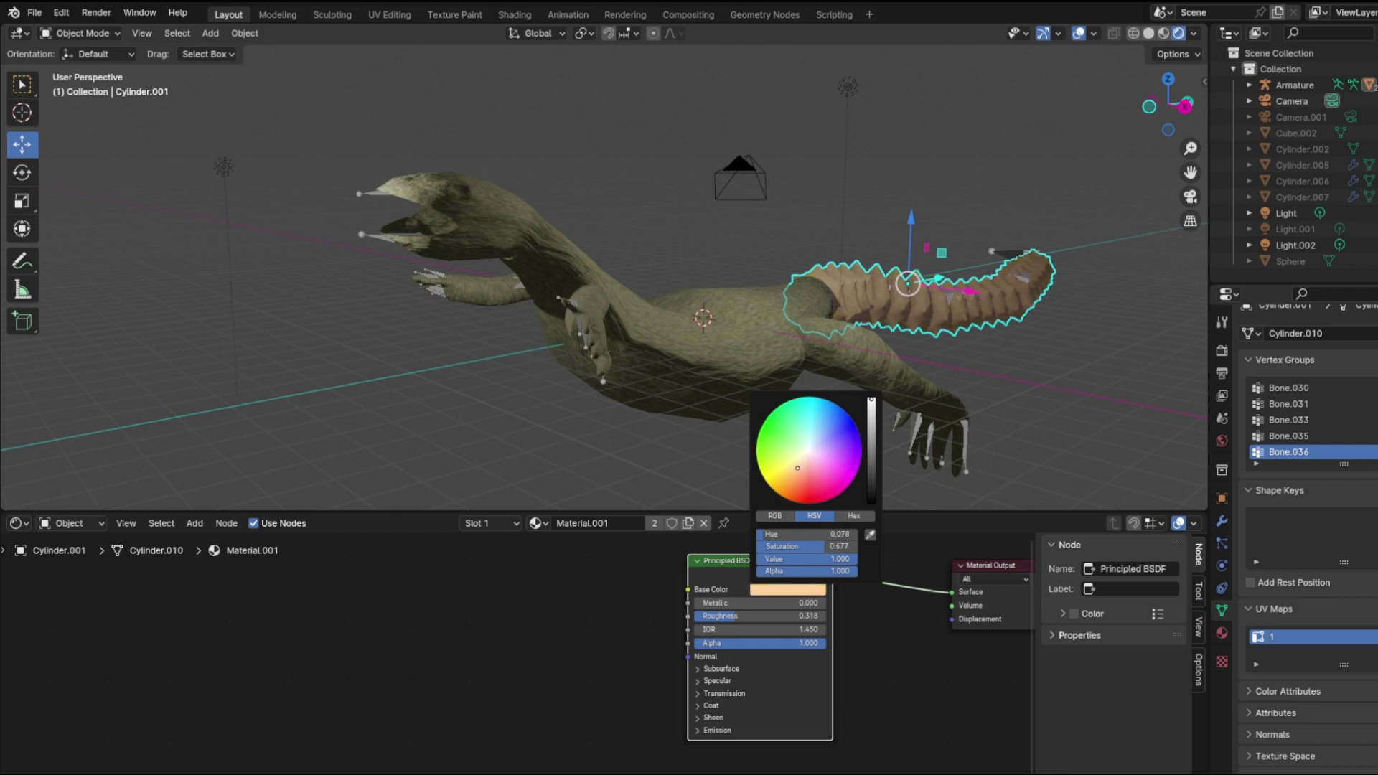
pyautogui.moveTo(1085, 110); pyautogui.dragTo(903, 495, button='middle')
pyautogui.click(545, 636)
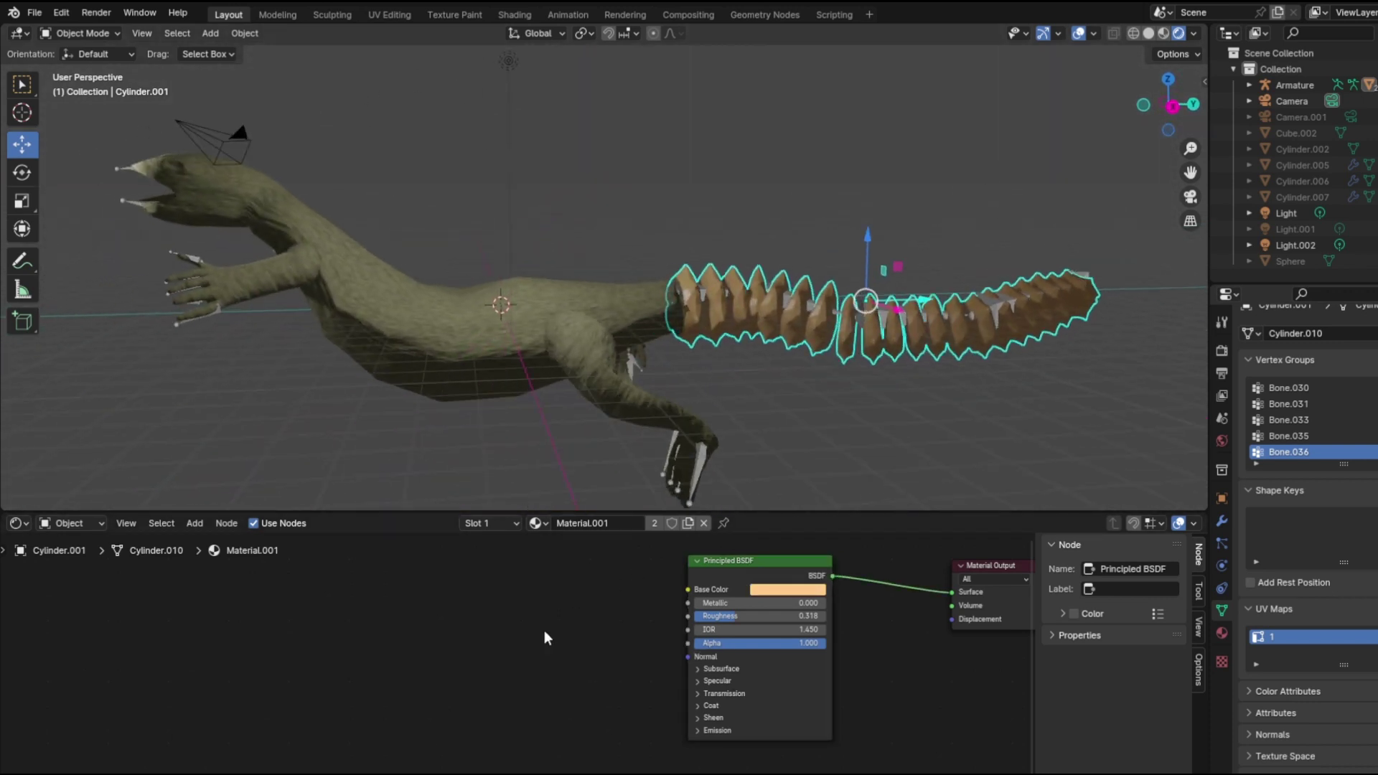
pyautogui.hotkey('shift', 'a')
pyautogui.click(544, 630)
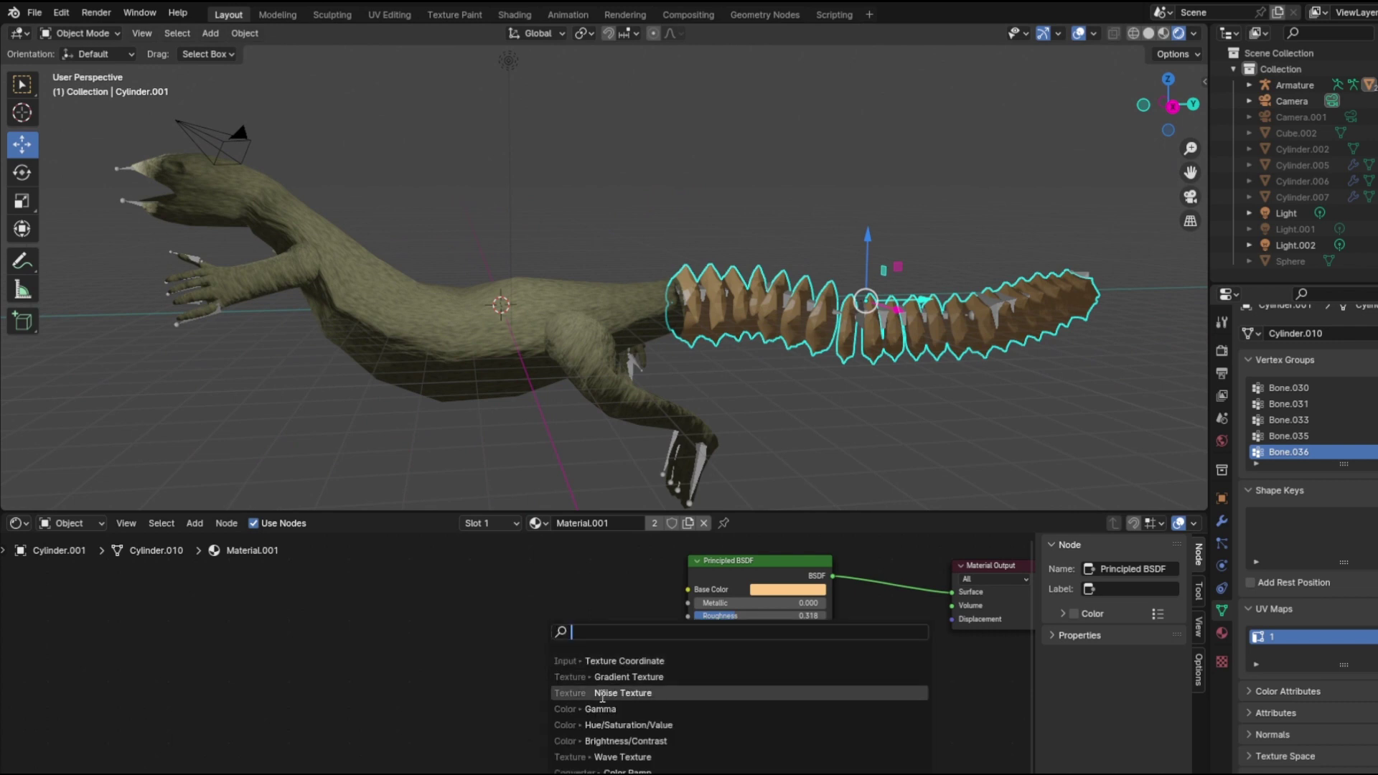
pyautogui.scroll(-3, 531, 205)
pyautogui.moveTo(532, 207); pyautogui.dragTo(666, 406, button='middle')
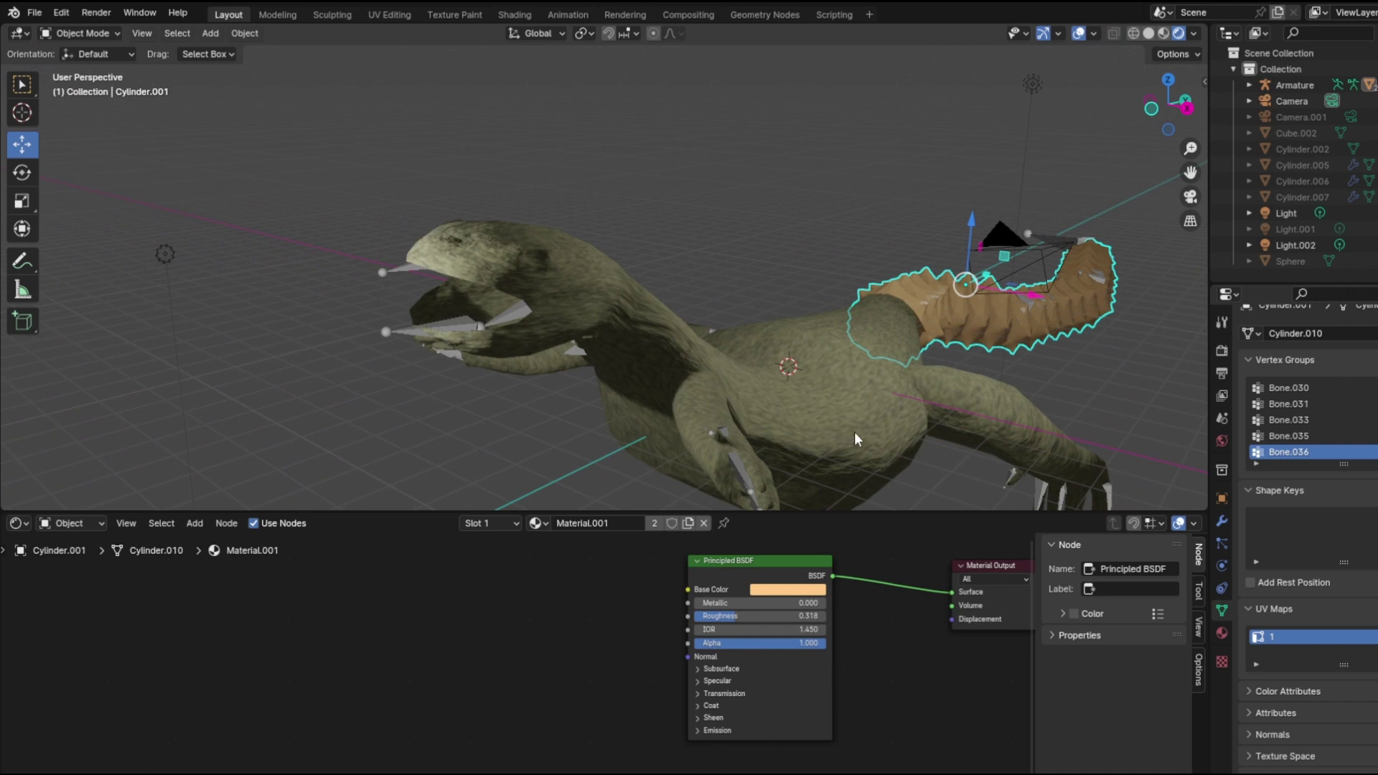
# Step: Select the body mesh, switch to the Modeling workspace and box-select the faces around one hind leg
pyautogui.click(832, 382)
pyautogui.moveTo(830, 416); pyautogui.dragTo(683, 373, button='middle')
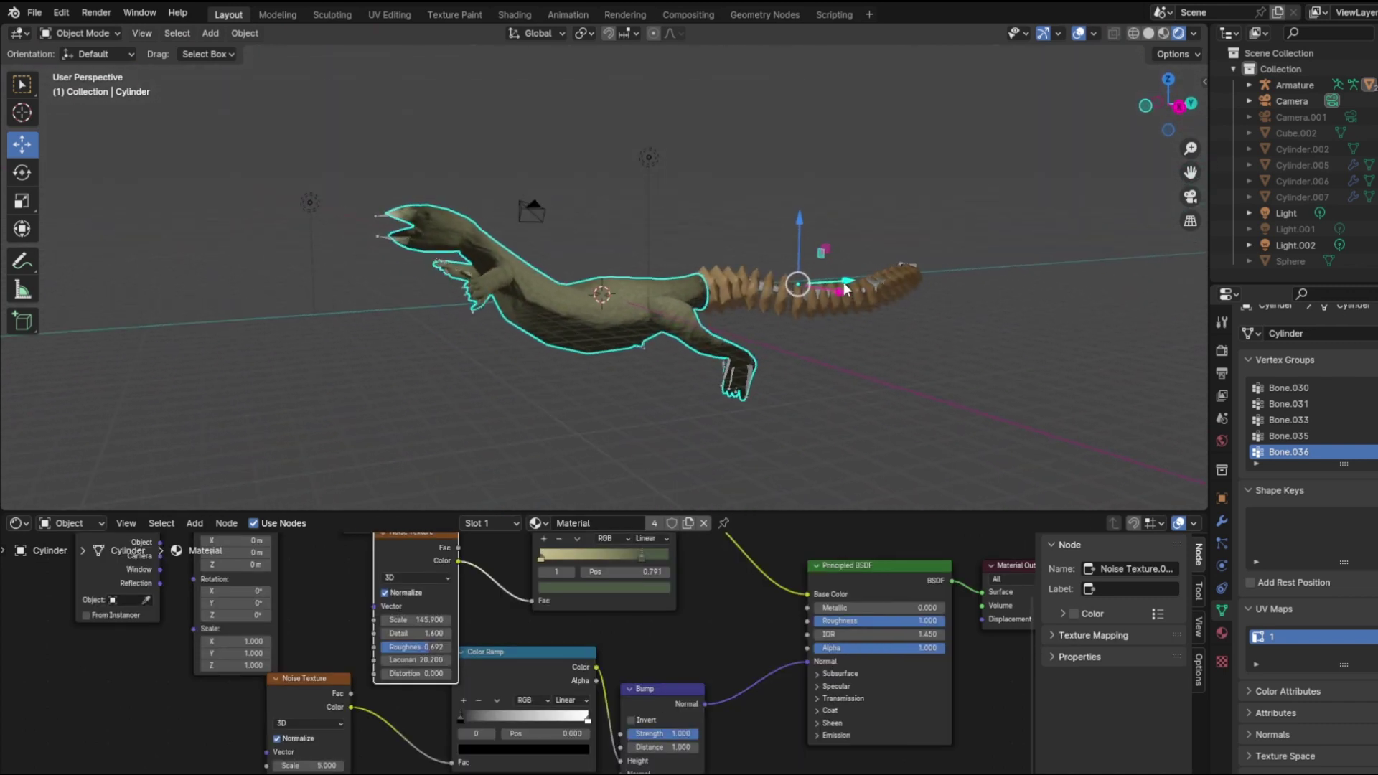
pyautogui.click(276, 14)
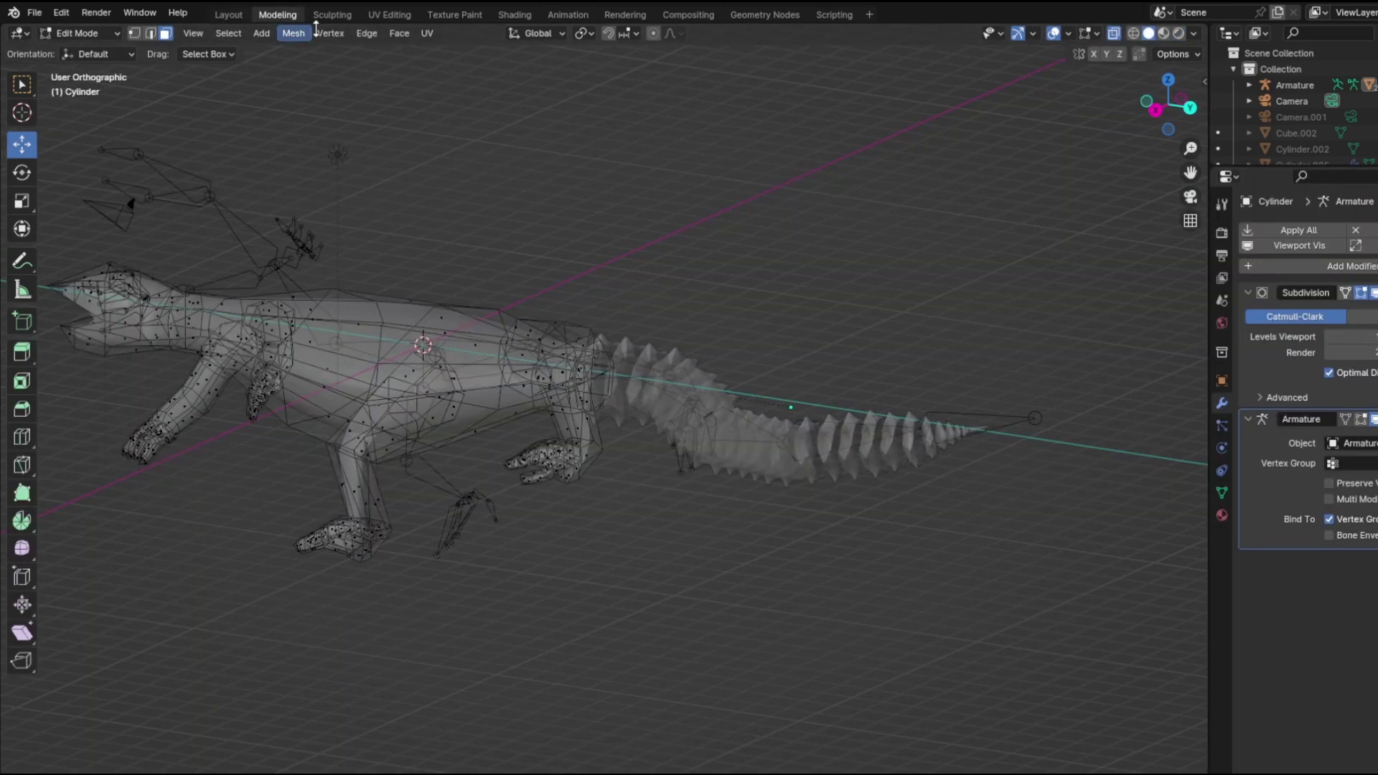
pyautogui.moveTo(615, 381); pyautogui.dragTo(818, 502, button='middle')
pyautogui.moveTo(773, 771); pyautogui.dragTo(583, 495)
pyautogui.keyDown('shift'); pyautogui.moveTo(787, 653); pyautogui.dragTo(867, 403, button='middle'); pyautogui.keyUp('shift')
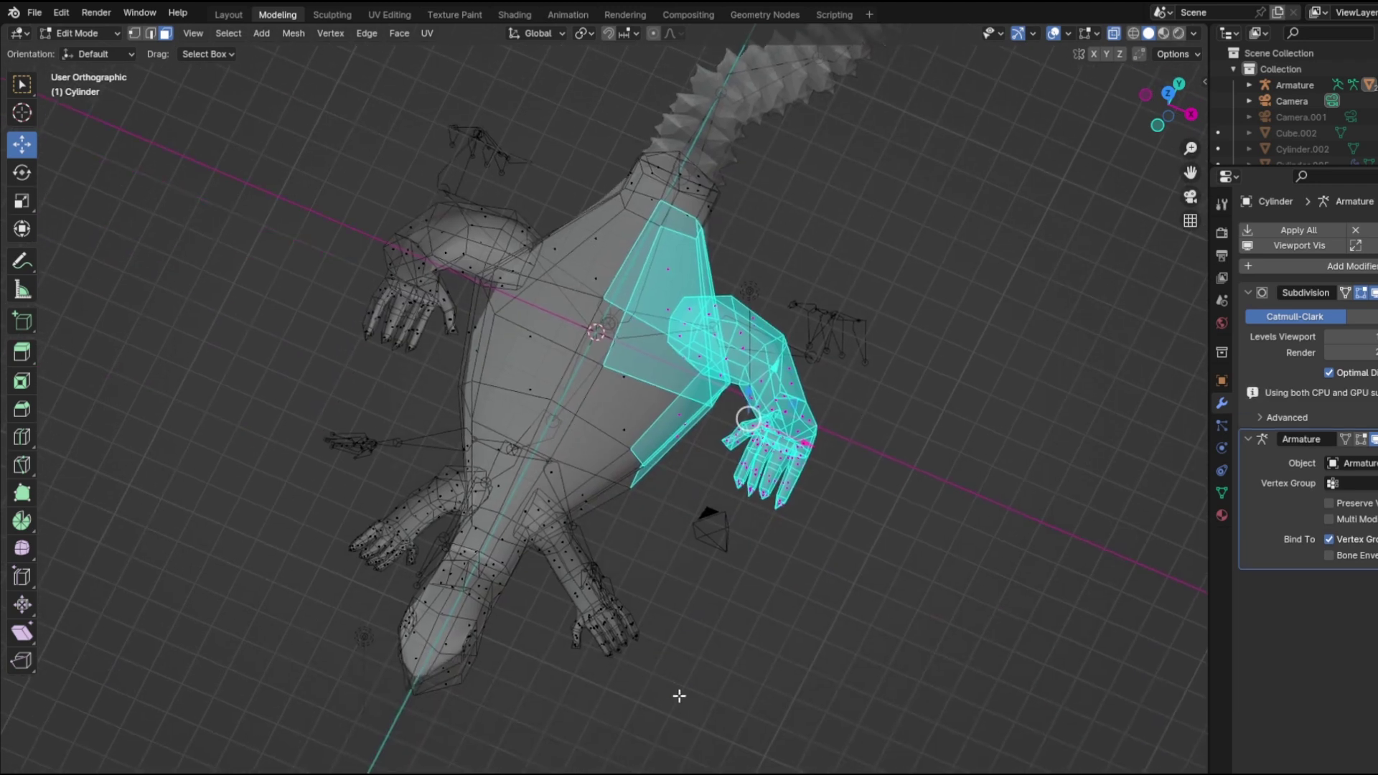
# Step: Add the faces of both front legs and the surrounding shoulder area to the selection
pyautogui.moveTo(680, 695); pyautogui.dragTo(507, 455)
pyautogui.moveTo(316, 439); pyautogui.dragTo(470, 553)
pyautogui.moveTo(196, 449); pyautogui.dragTo(422, 574)
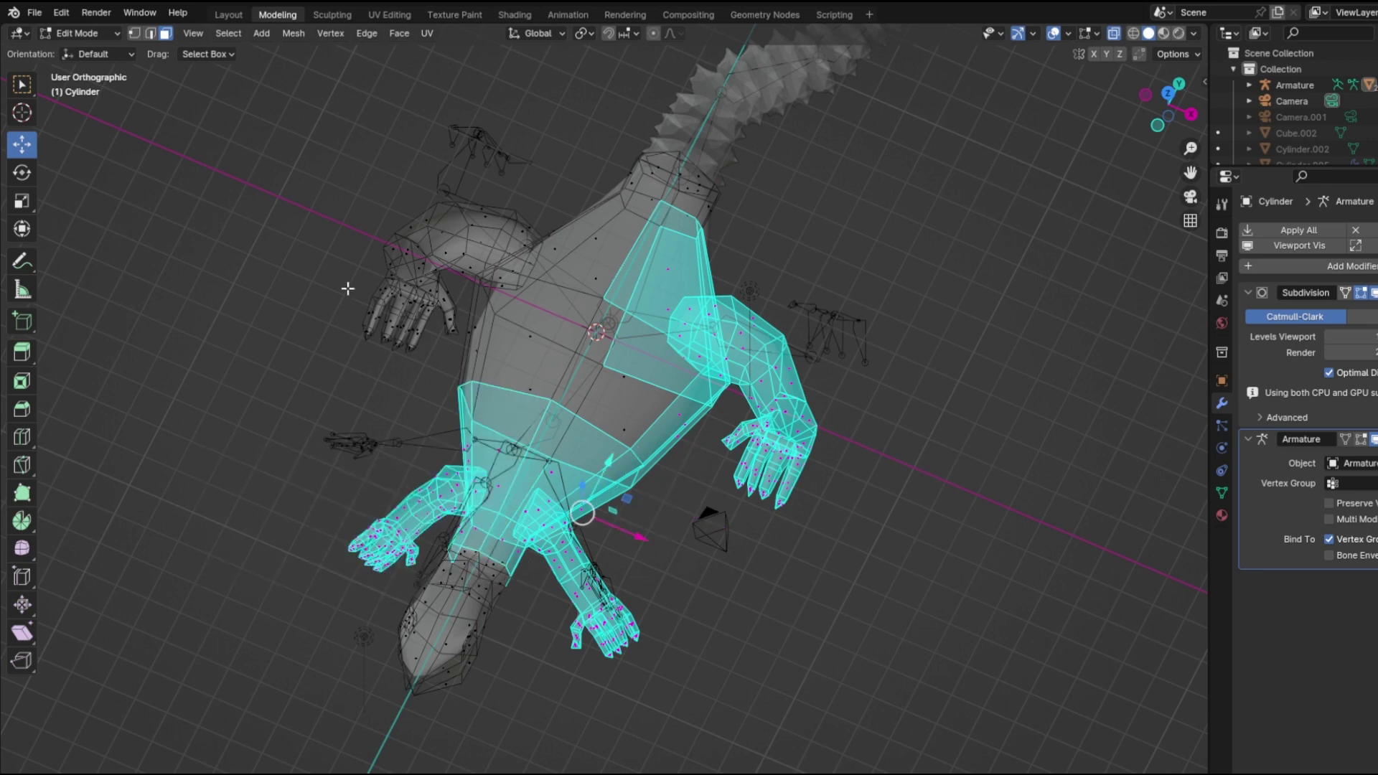
# Step: Add the faces of the remaining hind leg and the adjoining side of the hip to the selection
pyautogui.moveTo(325, 163); pyautogui.dragTo(462, 354)
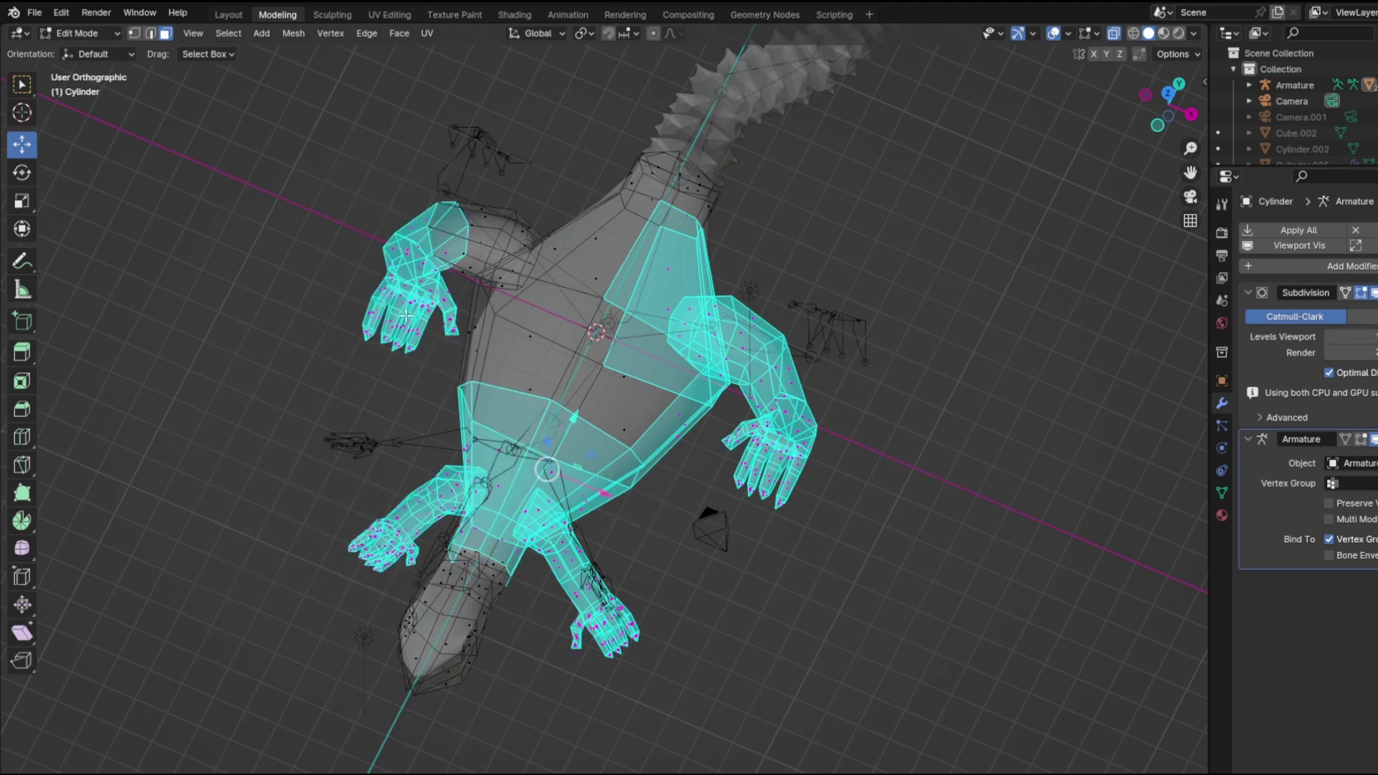
pyautogui.moveTo(467, 344); pyautogui.dragTo(522, 318, button='middle')
pyautogui.moveTo(280, 333); pyautogui.dragTo(506, 468)
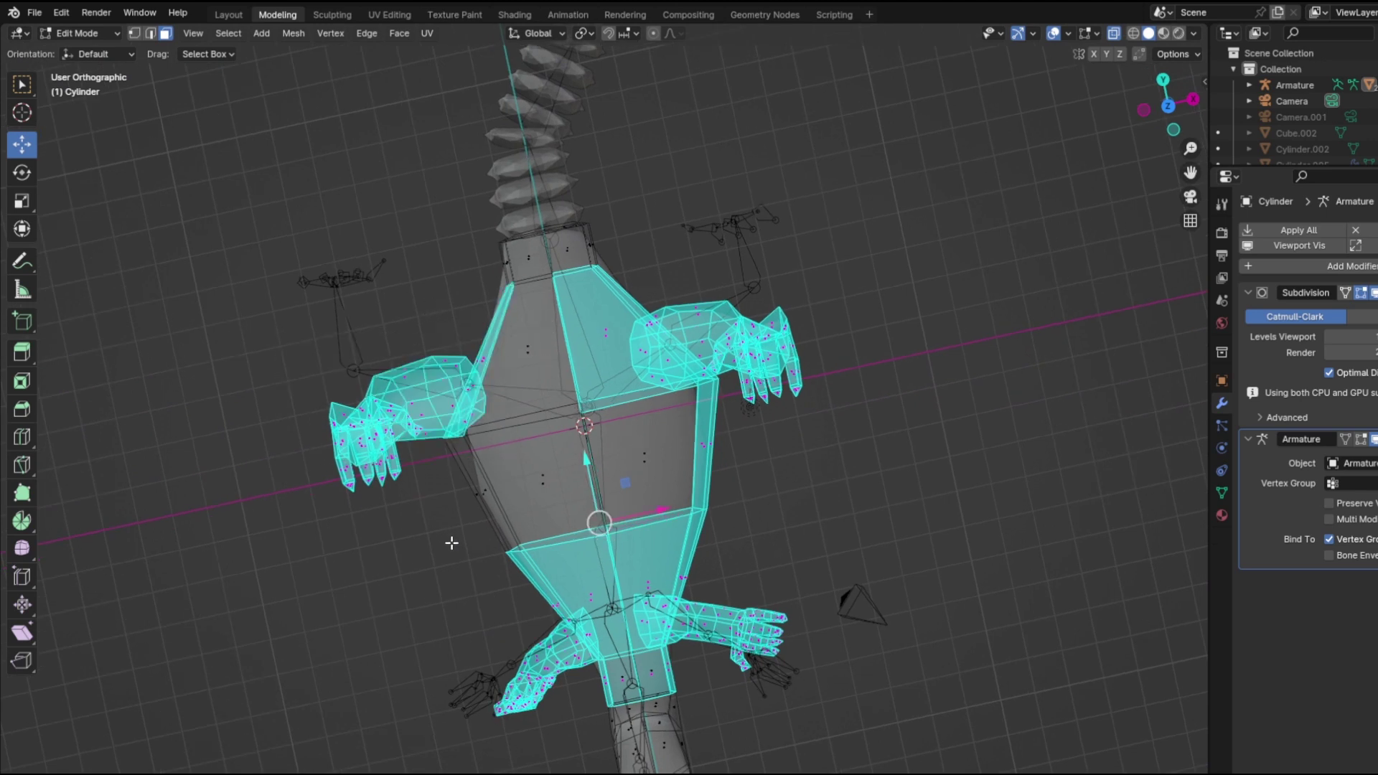
pyautogui.moveTo(445, 532); pyautogui.dragTo(720, 583)
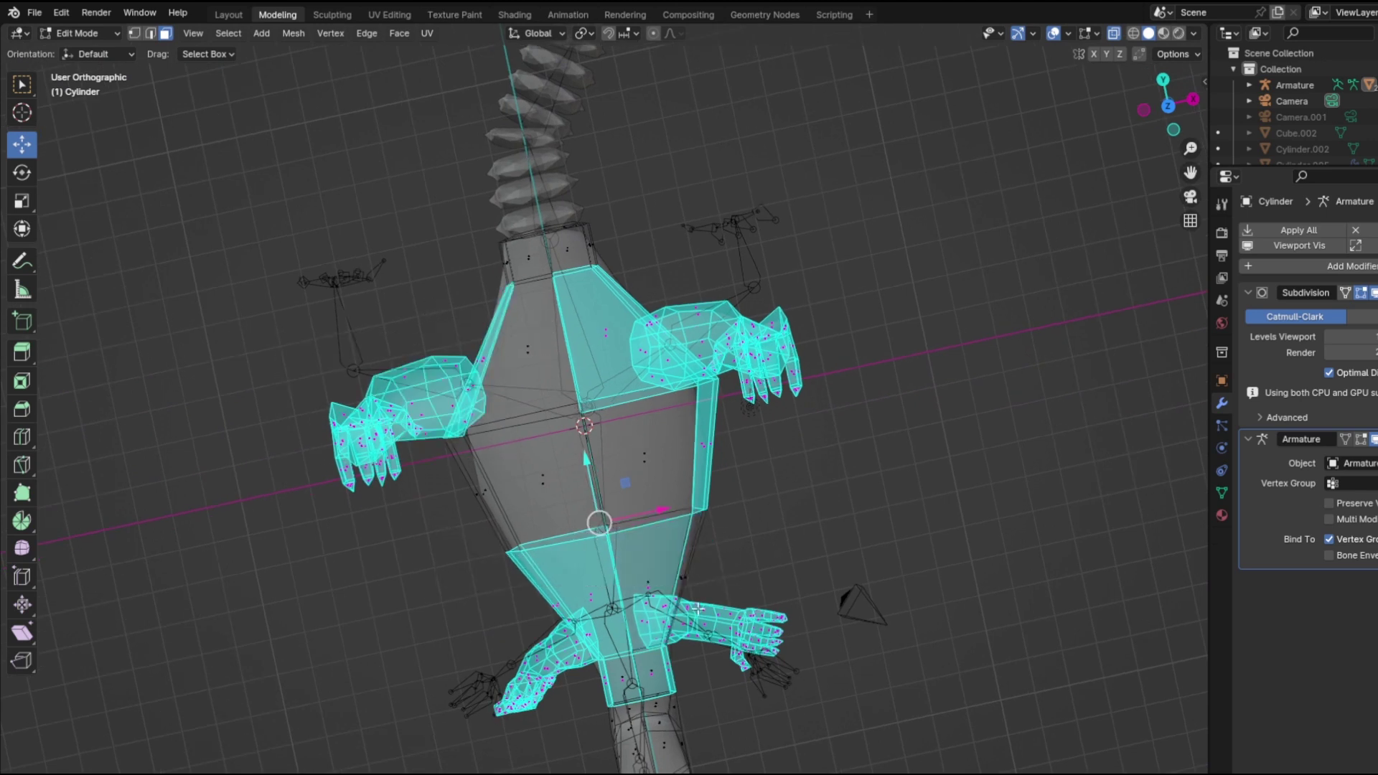
pyautogui.moveTo(685, 681); pyautogui.dragTo(701, 494, button='middle')
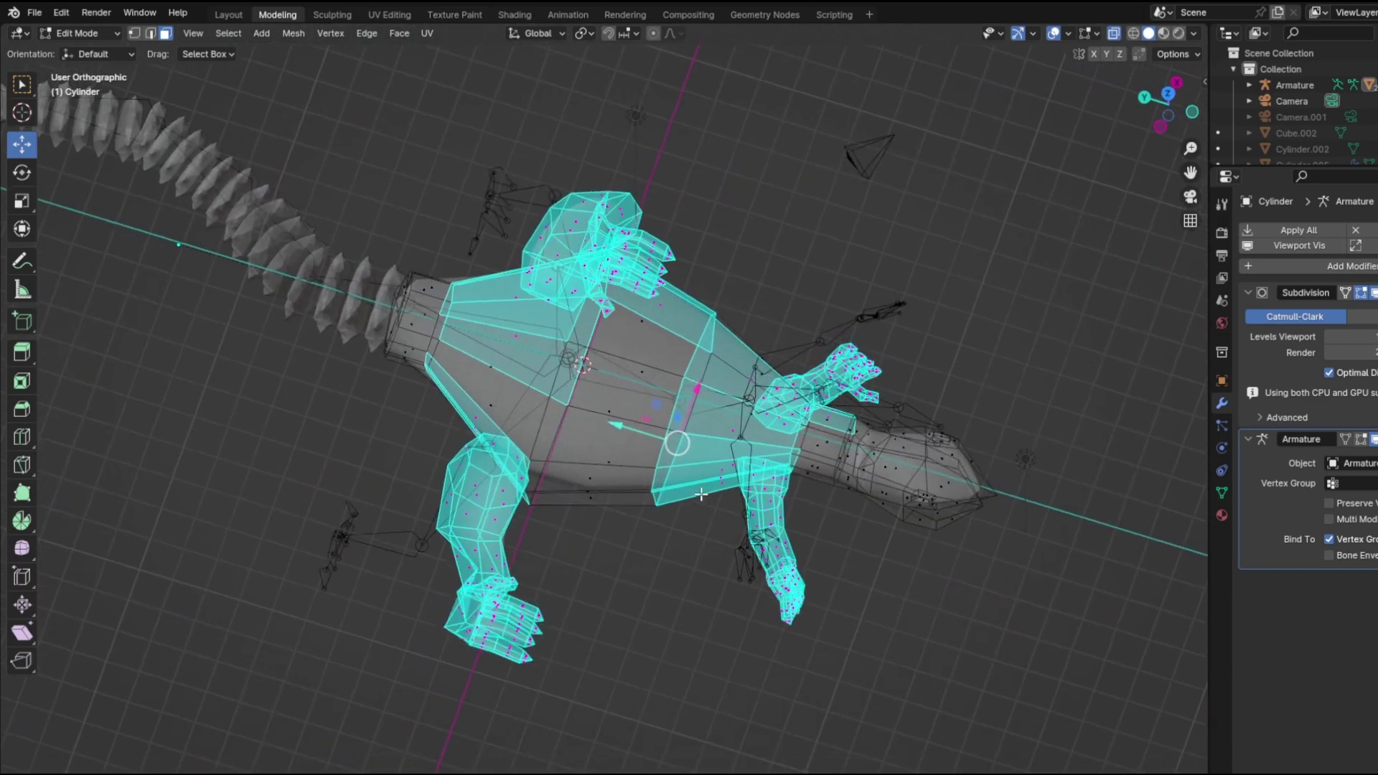
# Step: Remove the stray belly, flank, hip and neck faces around the legs from the face selection
pyautogui.moveTo(817, 650); pyautogui.dragTo(634, 687, button='middle')
pyautogui.moveTo(517, 560); pyautogui.dragTo(557, 587)
pyautogui.keyDown('ctrl'); pyautogui.moveTo(459, 564); pyautogui.dragTo(602, 599); pyautogui.keyUp('ctrl')
pyautogui.moveTo(653, 616); pyautogui.dragTo(654, 590, button='middle')
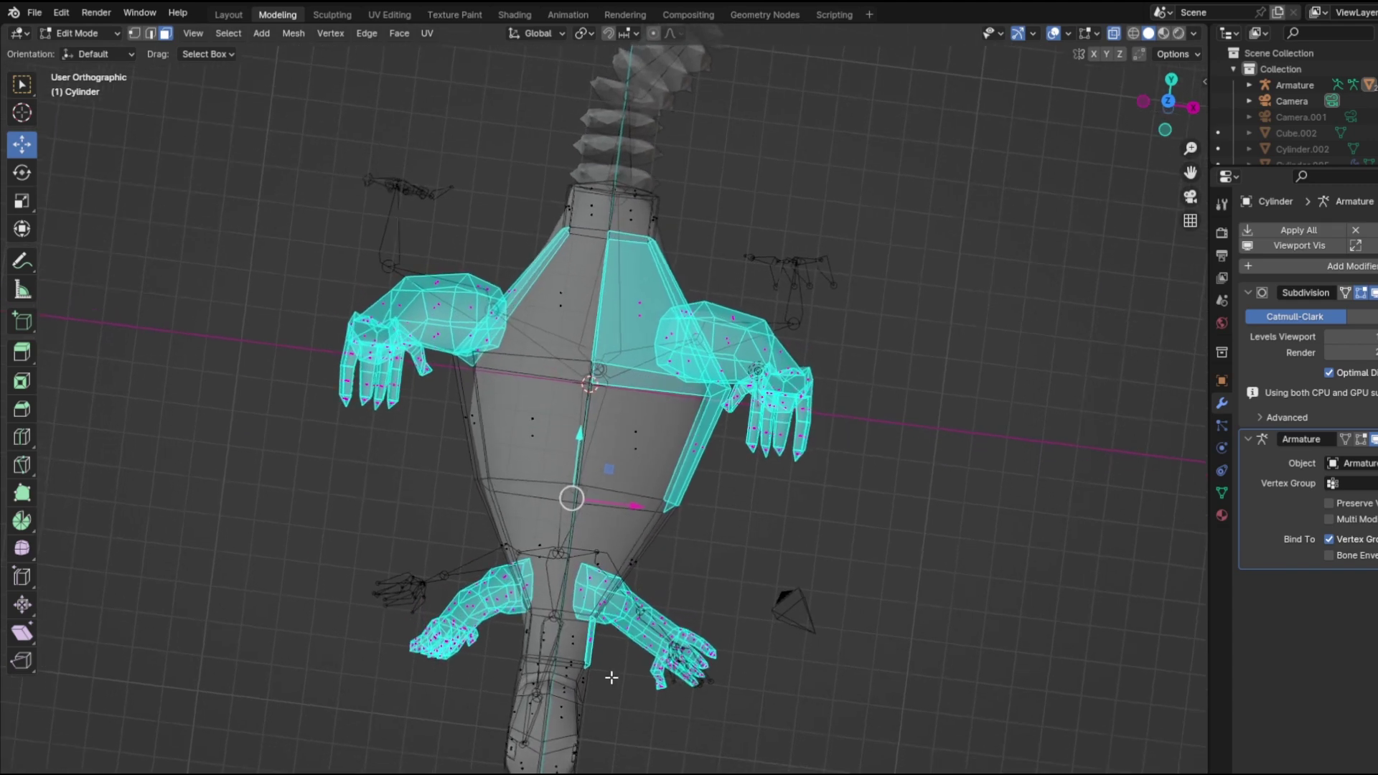
pyautogui.keyDown('ctrl'); pyautogui.moveTo(612, 677); pyautogui.dragTo(577, 631); pyautogui.keyUp('ctrl')
pyautogui.keyDown('ctrl'); pyautogui.moveTo(612, 435); pyautogui.dragTo(715, 494); pyautogui.keyUp('ctrl')
pyautogui.keyDown('ctrl'); pyautogui.moveTo(603, 270); pyautogui.dragTo(644, 337); pyautogui.keyUp('ctrl')
pyautogui.keyDown('ctrl'); pyautogui.moveTo(542, 291); pyautogui.dragTo(496, 265); pyautogui.keyUp('ctrl')
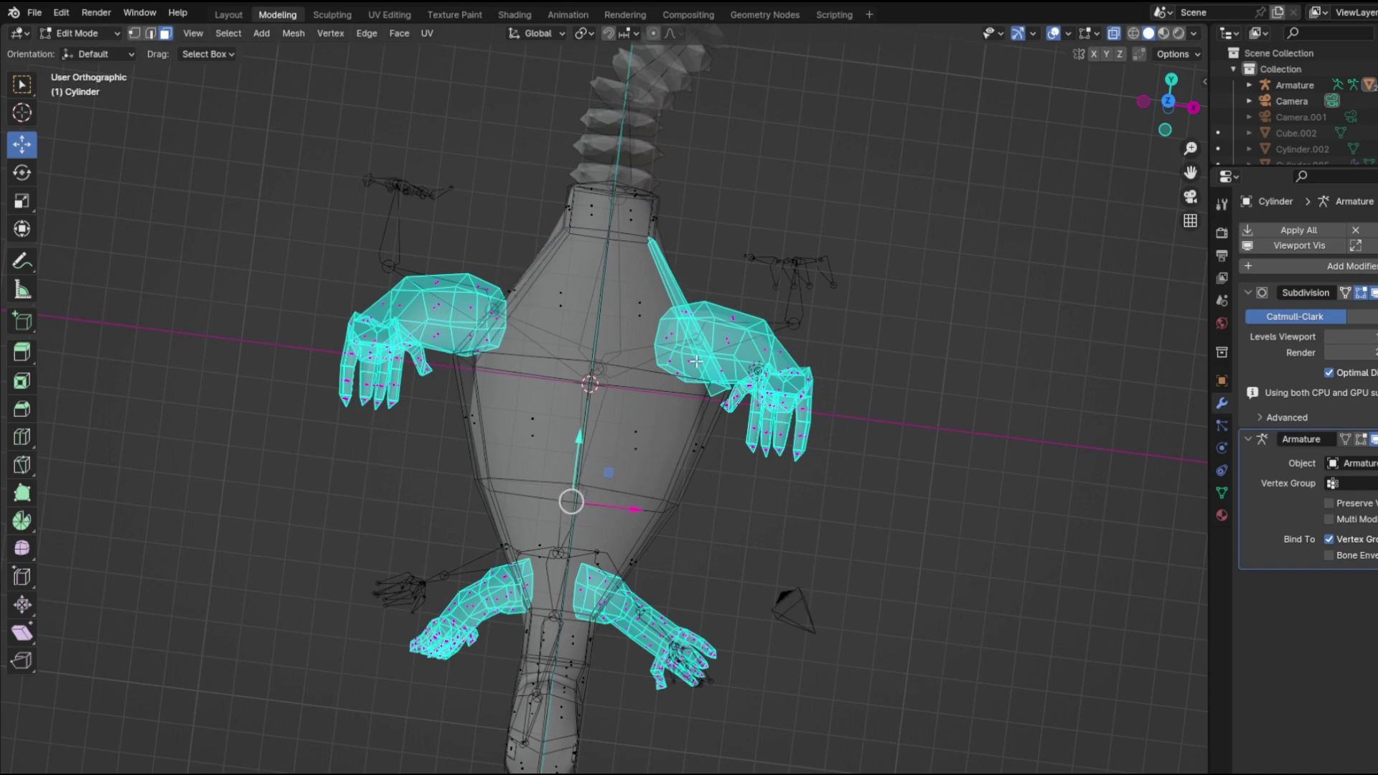
# Step: Turn off X-ray display and separate the selected leg faces from the body into their own object
pyautogui.moveTo(692, 436); pyautogui.dragTo(728, 334, button='middle')
pyautogui.scroll(4, 729, 334)
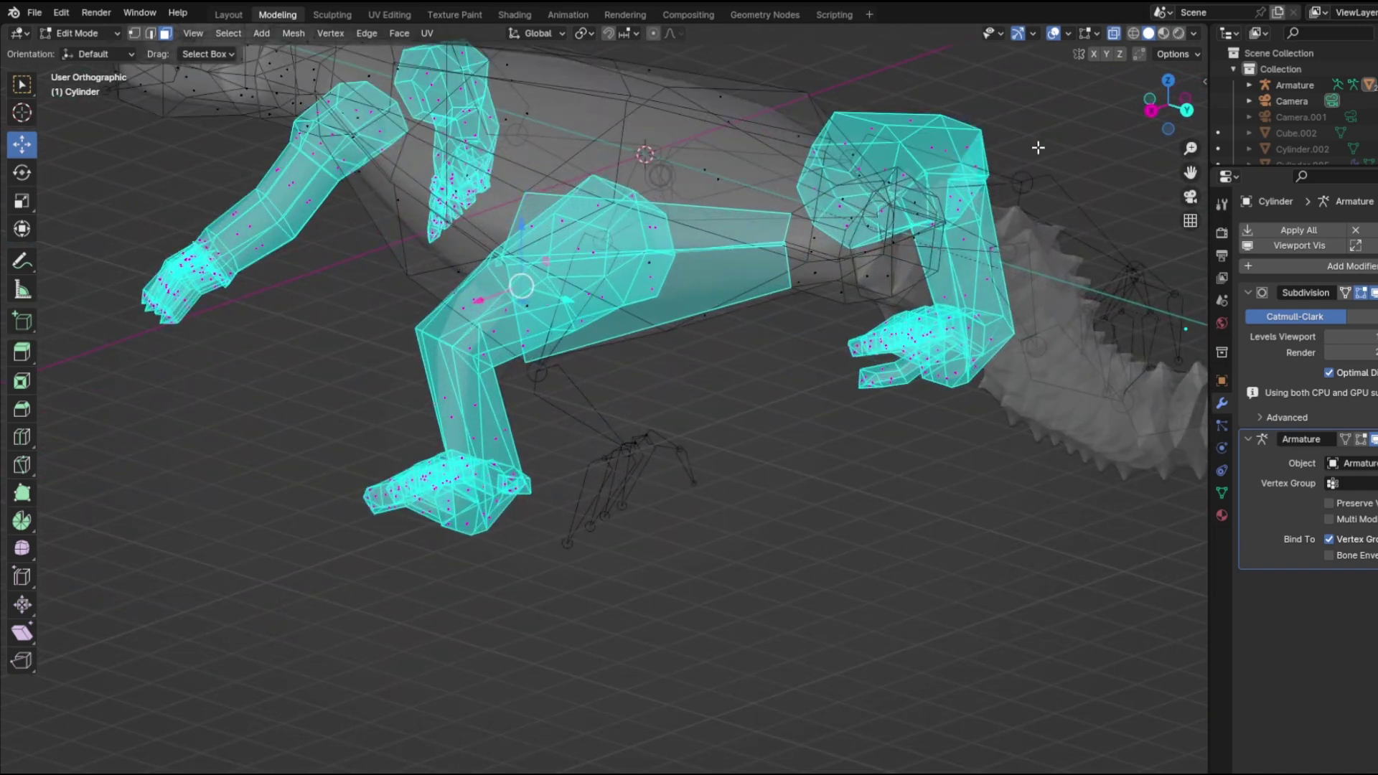
pyautogui.click(1113, 33)
pyautogui.scroll(-5, 699, 186)
pyautogui.moveTo(699, 188); pyautogui.dragTo(783, 230, button='middle')
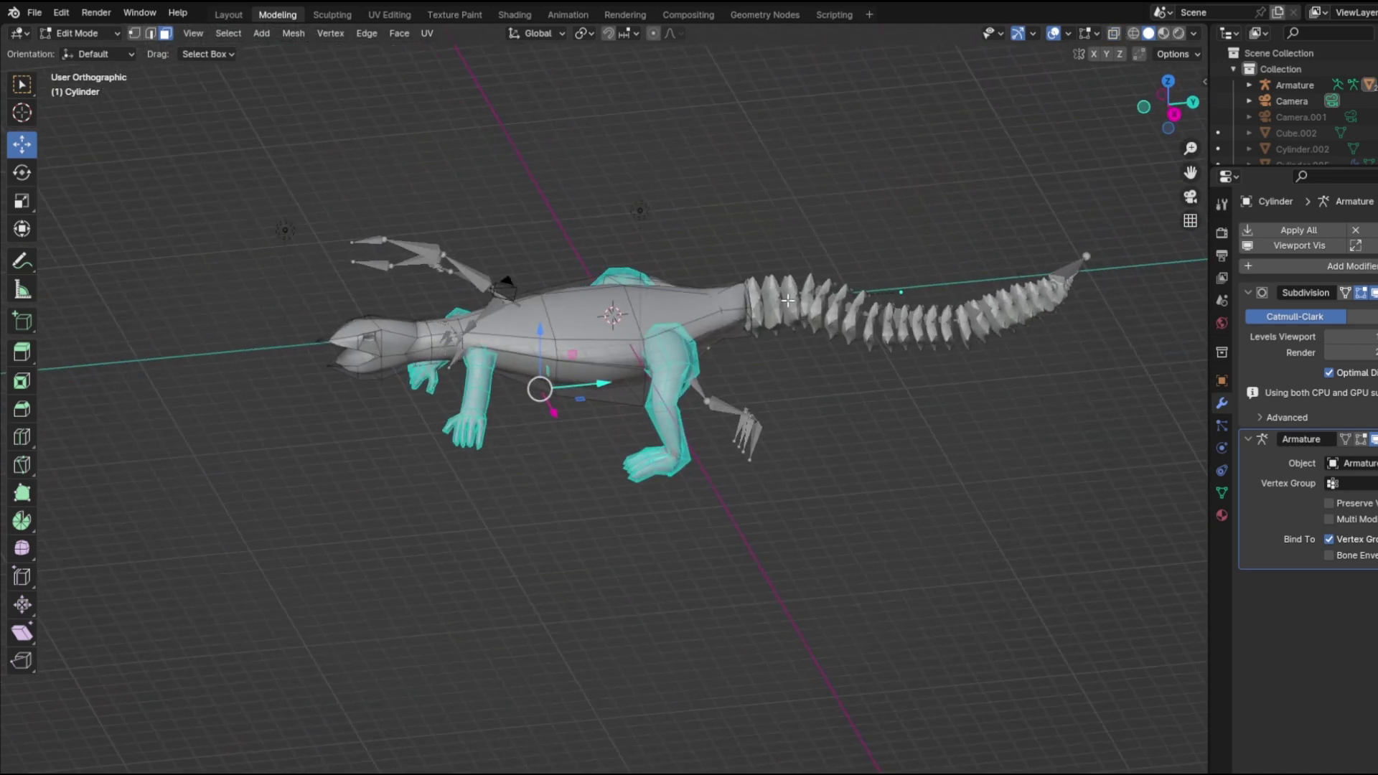
pyautogui.hotkey('ctrl', 'f')
pyautogui.moveTo(782, 291)
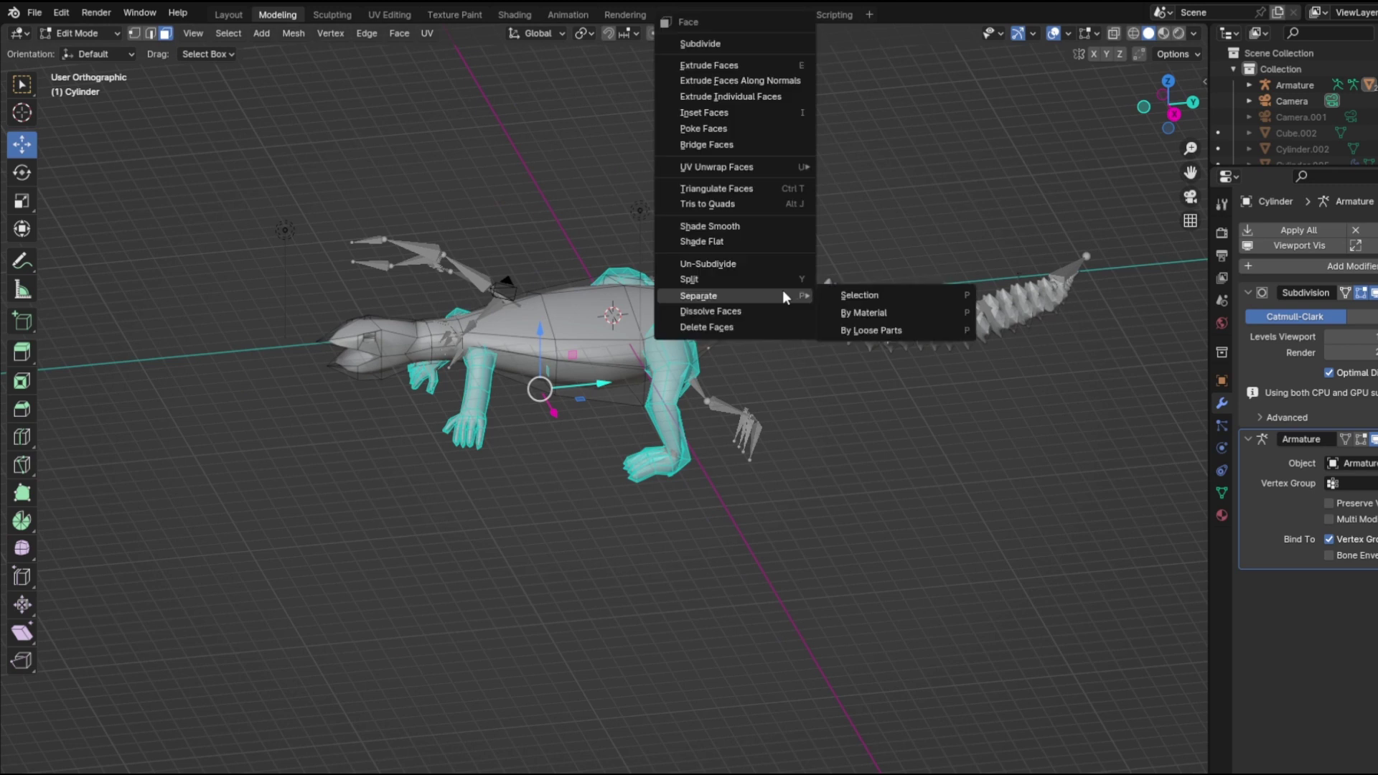
pyautogui.click(897, 294)
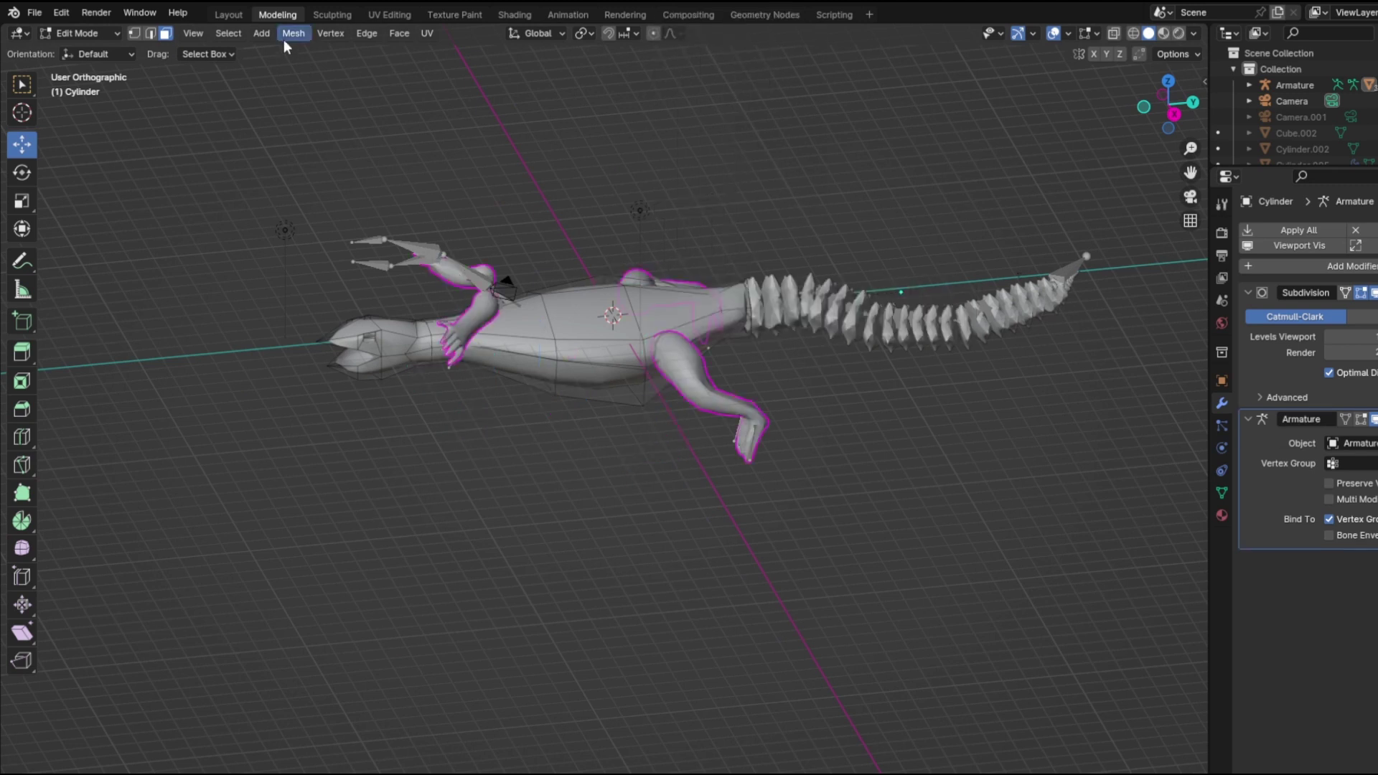
# Step: Return to the Layout workspace, select the separated legs and replace their shared material with a new one
pyautogui.click(239, 16)
pyautogui.moveTo(531, 267); pyautogui.dragTo(793, 336, button='middle')
pyautogui.click(837, 320)
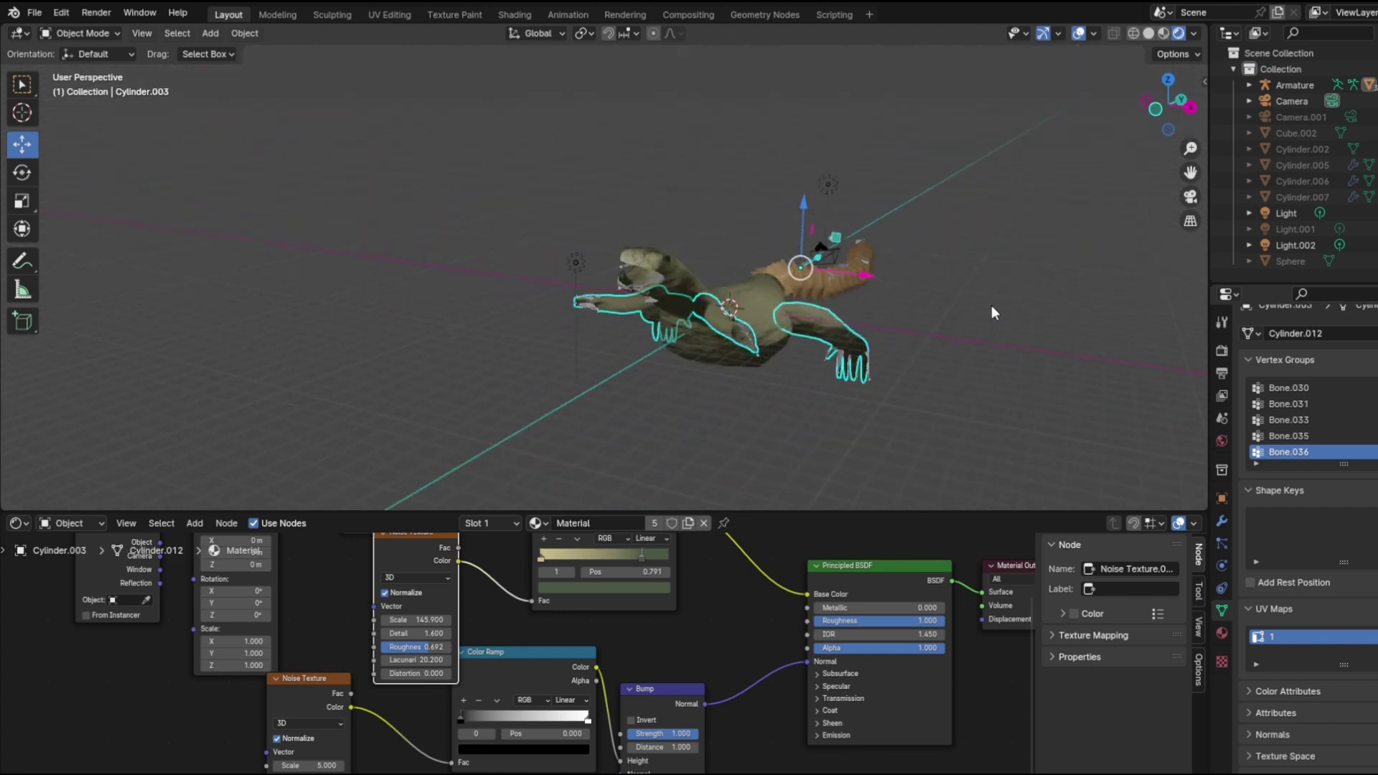
pyautogui.click(704, 523)
pyautogui.click(636, 524)
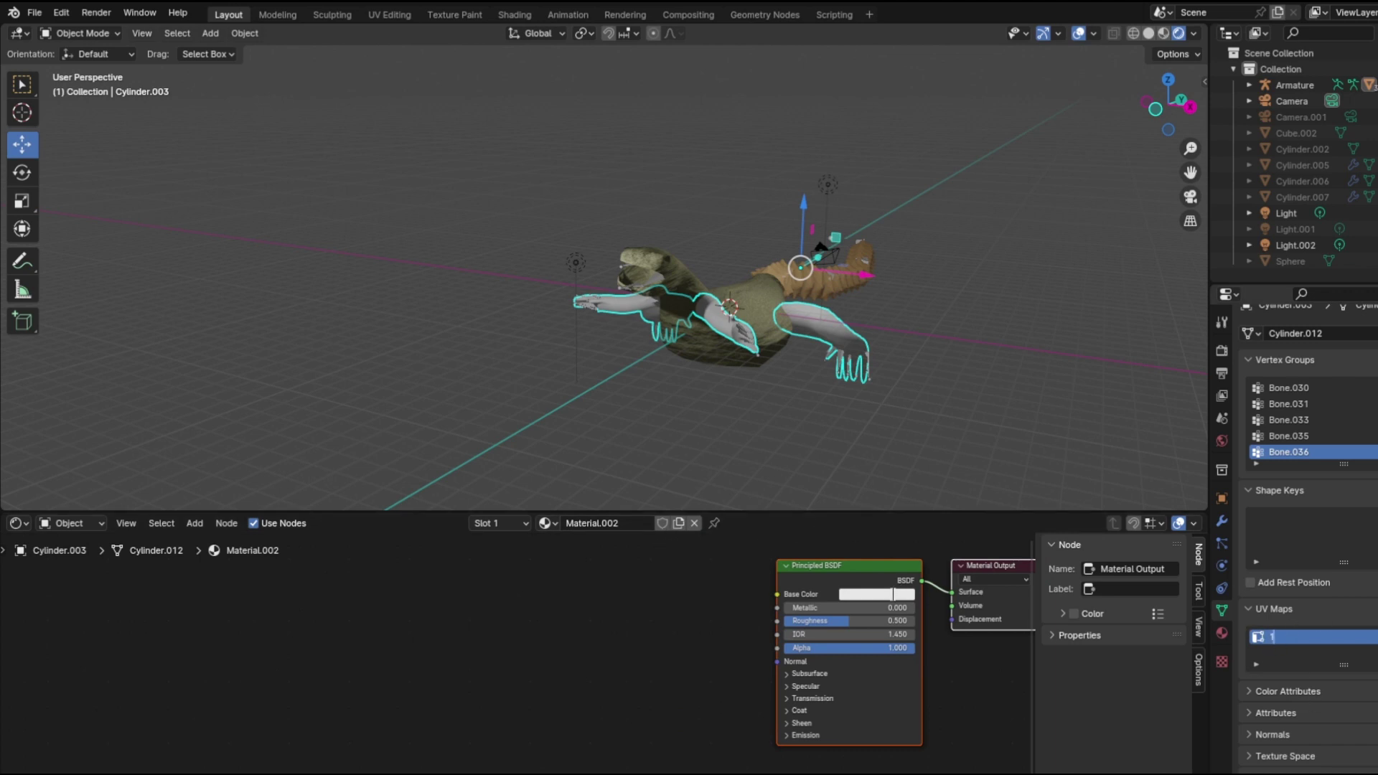
pyautogui.moveTo(811, 322); pyautogui.dragTo(819, 353, button='middle')
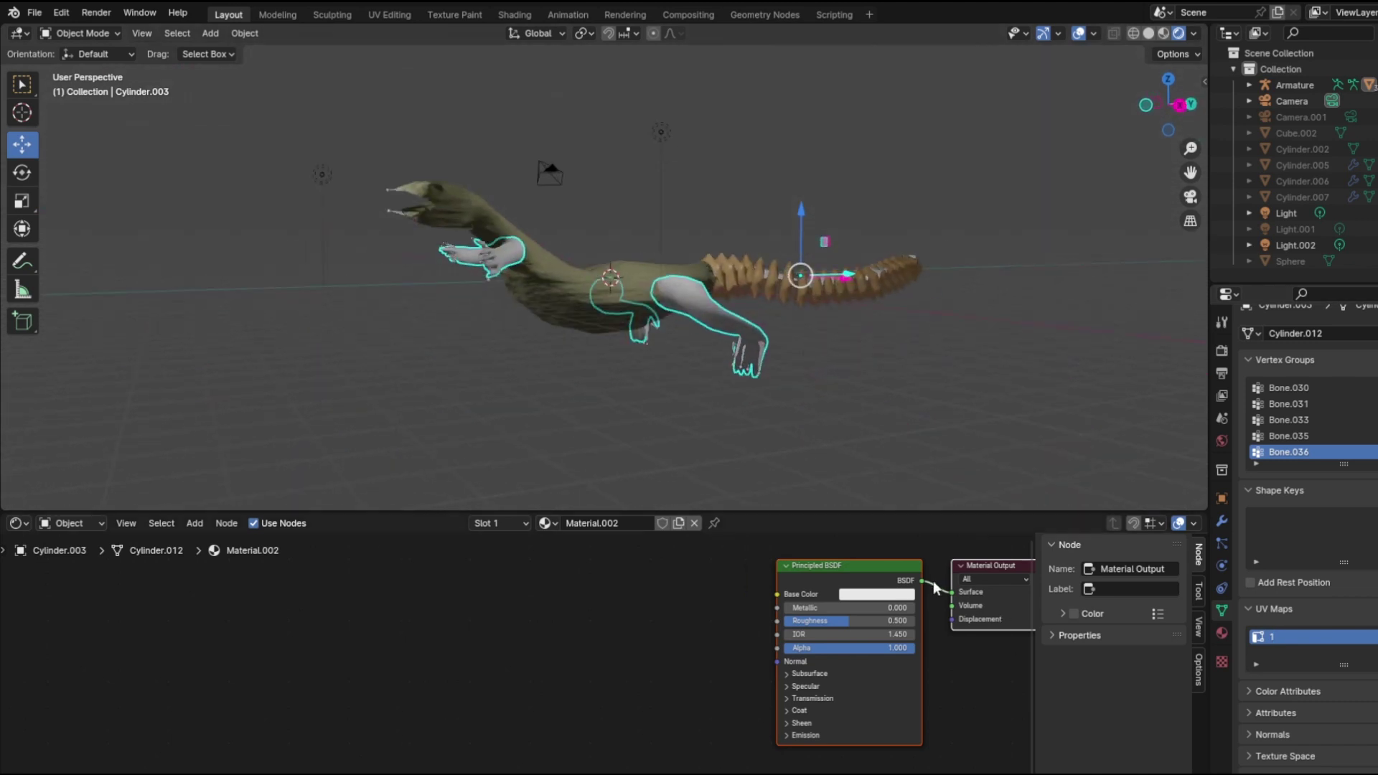
pyautogui.moveTo(885, 566); pyautogui.dragTo(709, 546)
pyautogui.click(881, 429)
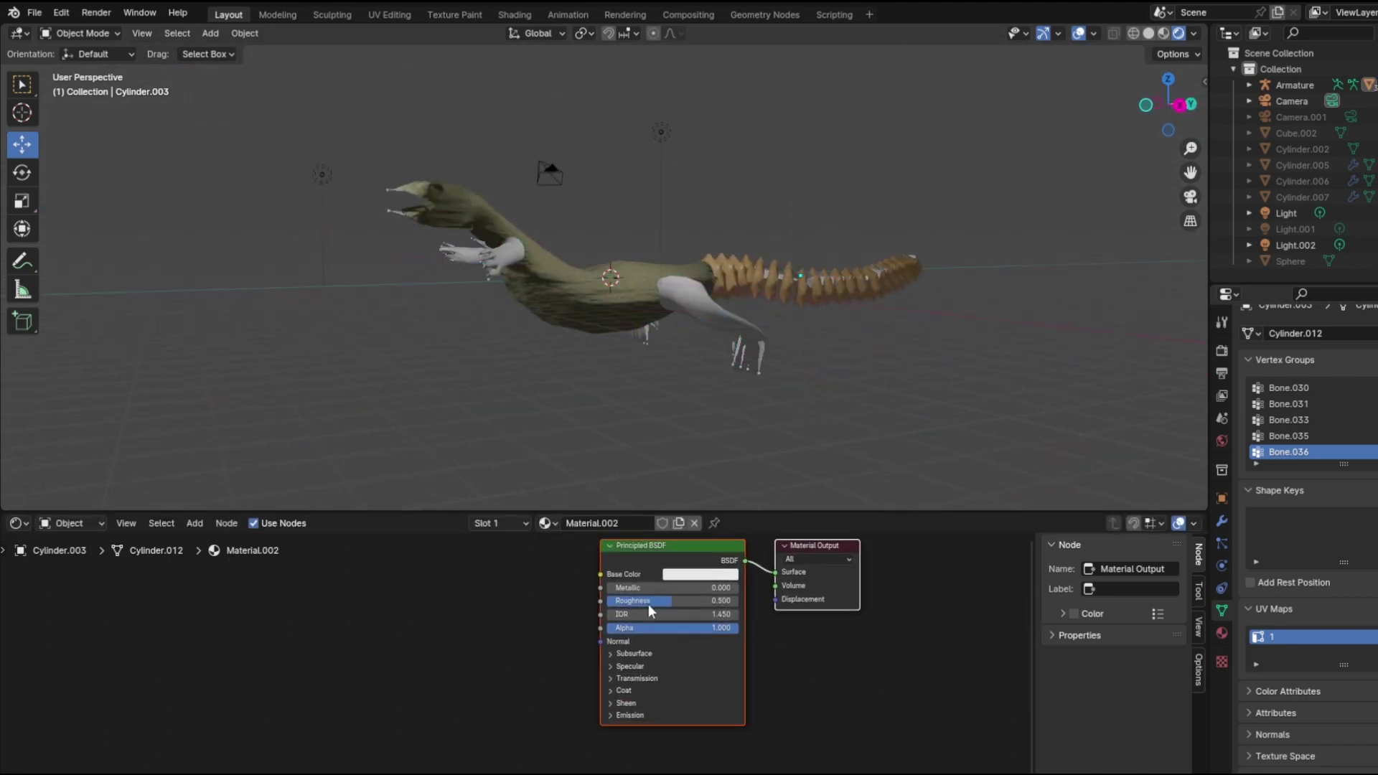
pyautogui.click(665, 546)
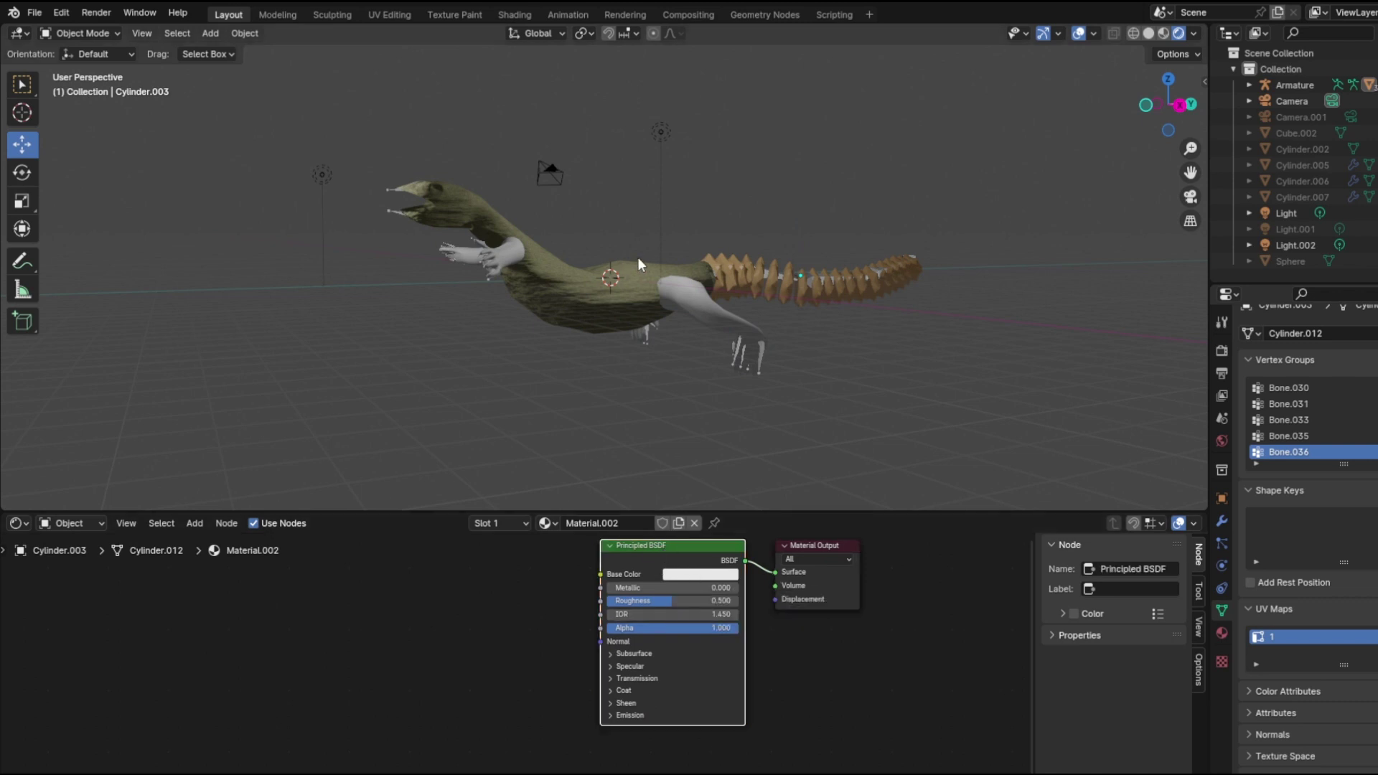
# Step: Copy all shader nodes of the body's material except the Material Output
pyautogui.click(617, 316)
pyautogui.scroll(-5, 574, 659)
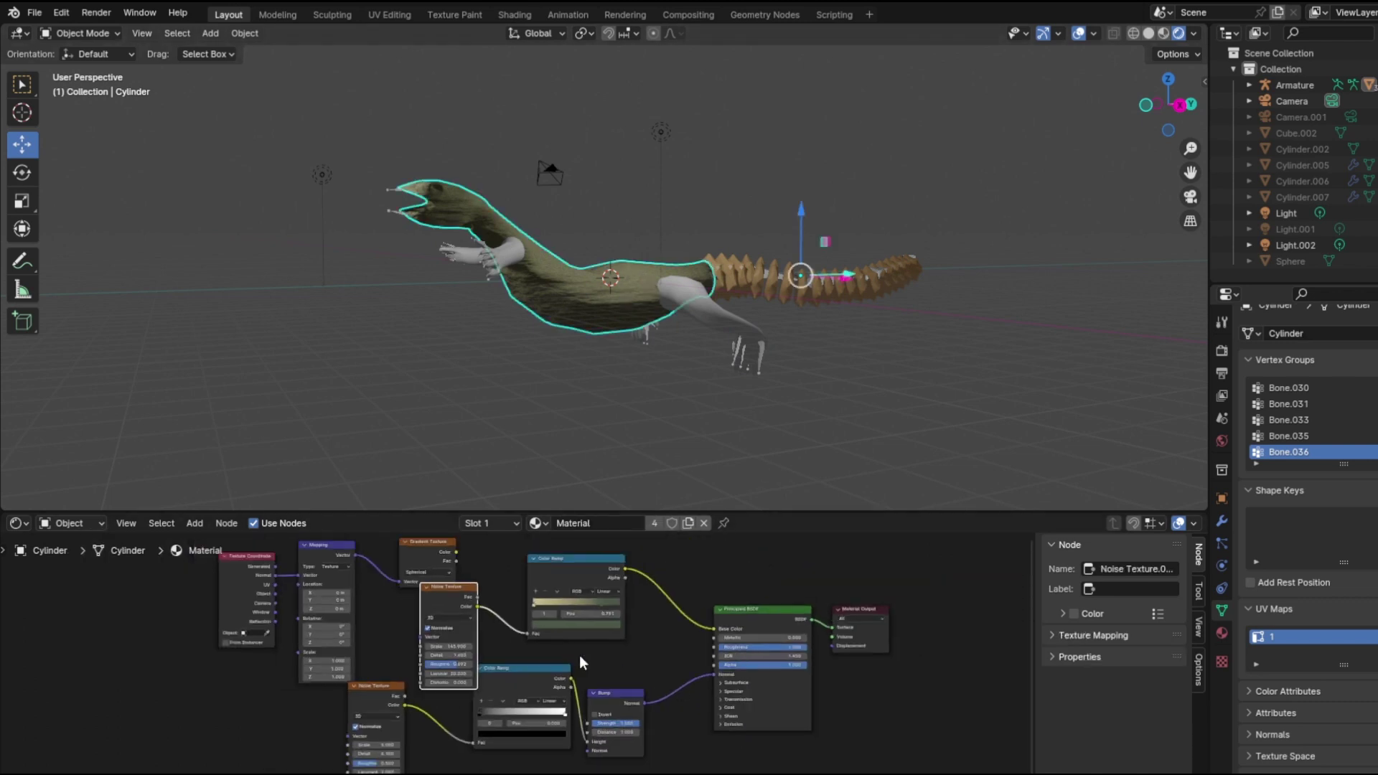
pyautogui.moveTo(223, 594); pyautogui.dragTo(671, 774)
pyautogui.rightClick(617, 643)
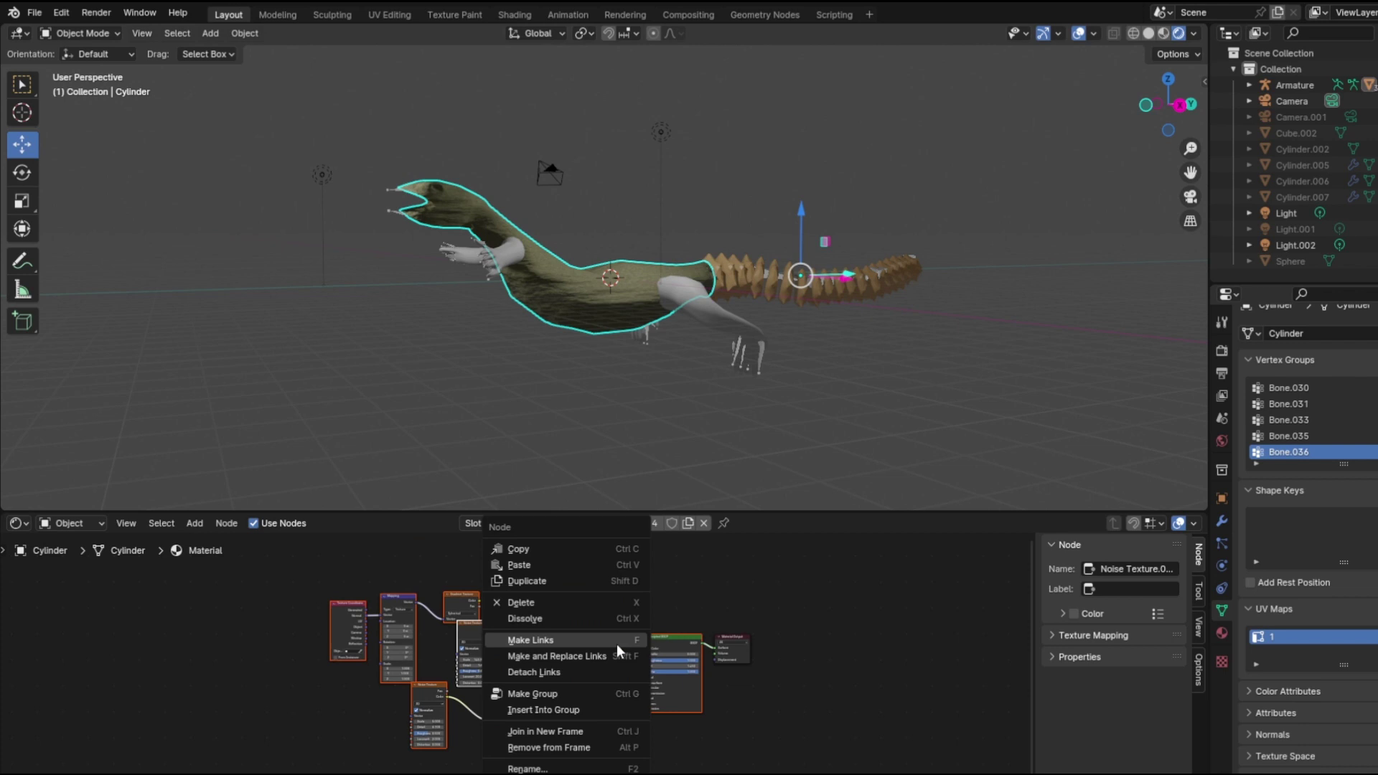
pyautogui.click(562, 541)
# Step: Paste the copied nodes into the legs' new material and connect the pasted Principled BSDF to the Material Output
pyautogui.click(690, 322)
pyautogui.rightClick(375, 671)
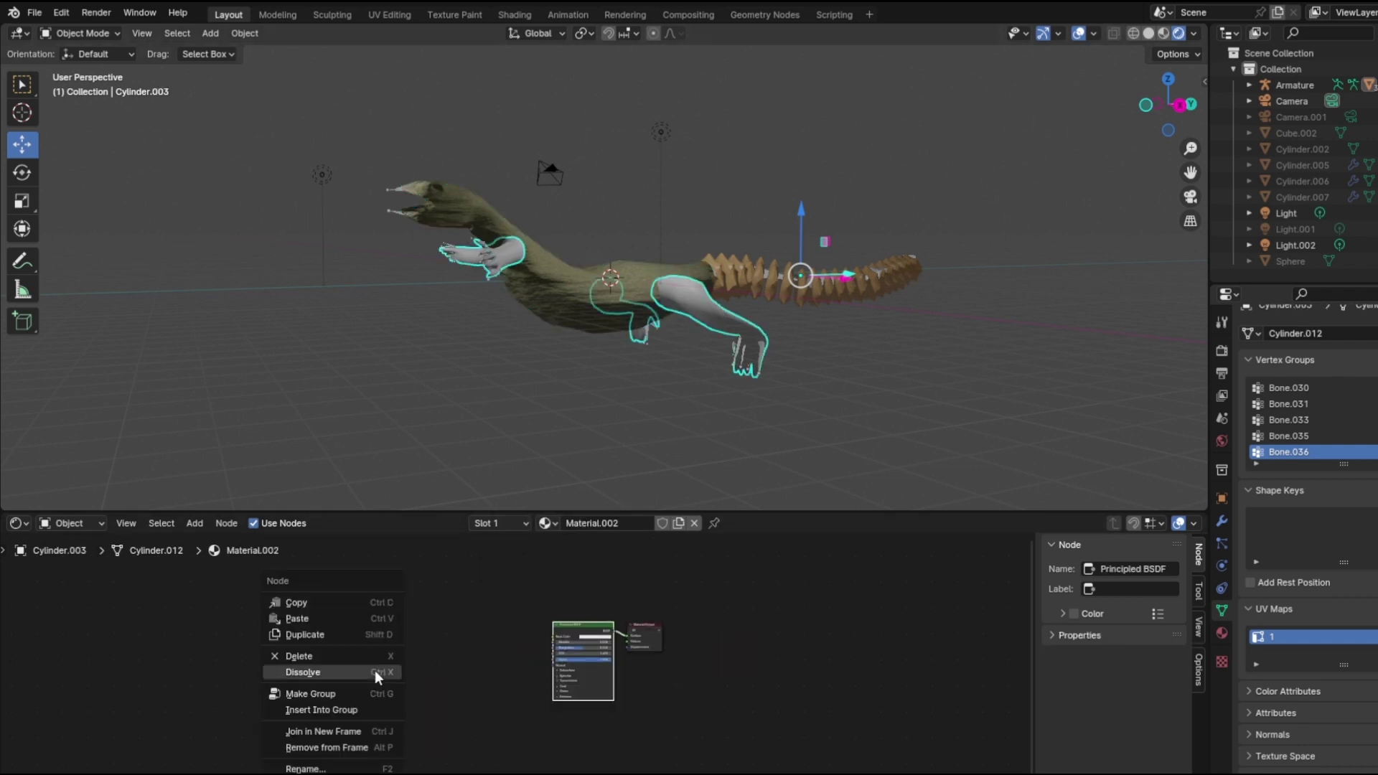
pyautogui.click(363, 617)
pyautogui.moveTo(700, 642); pyautogui.dragTo(626, 635)
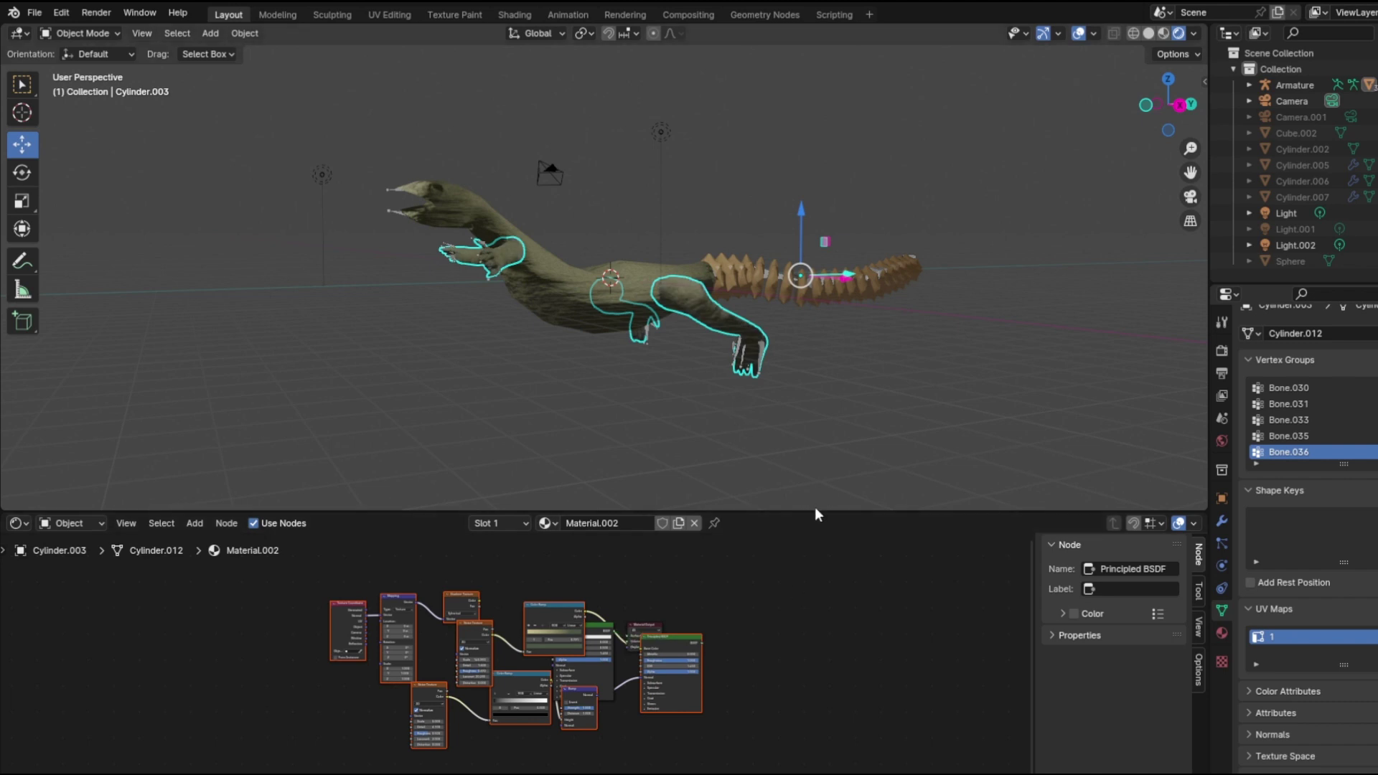
pyautogui.scroll(4, 599, 617)
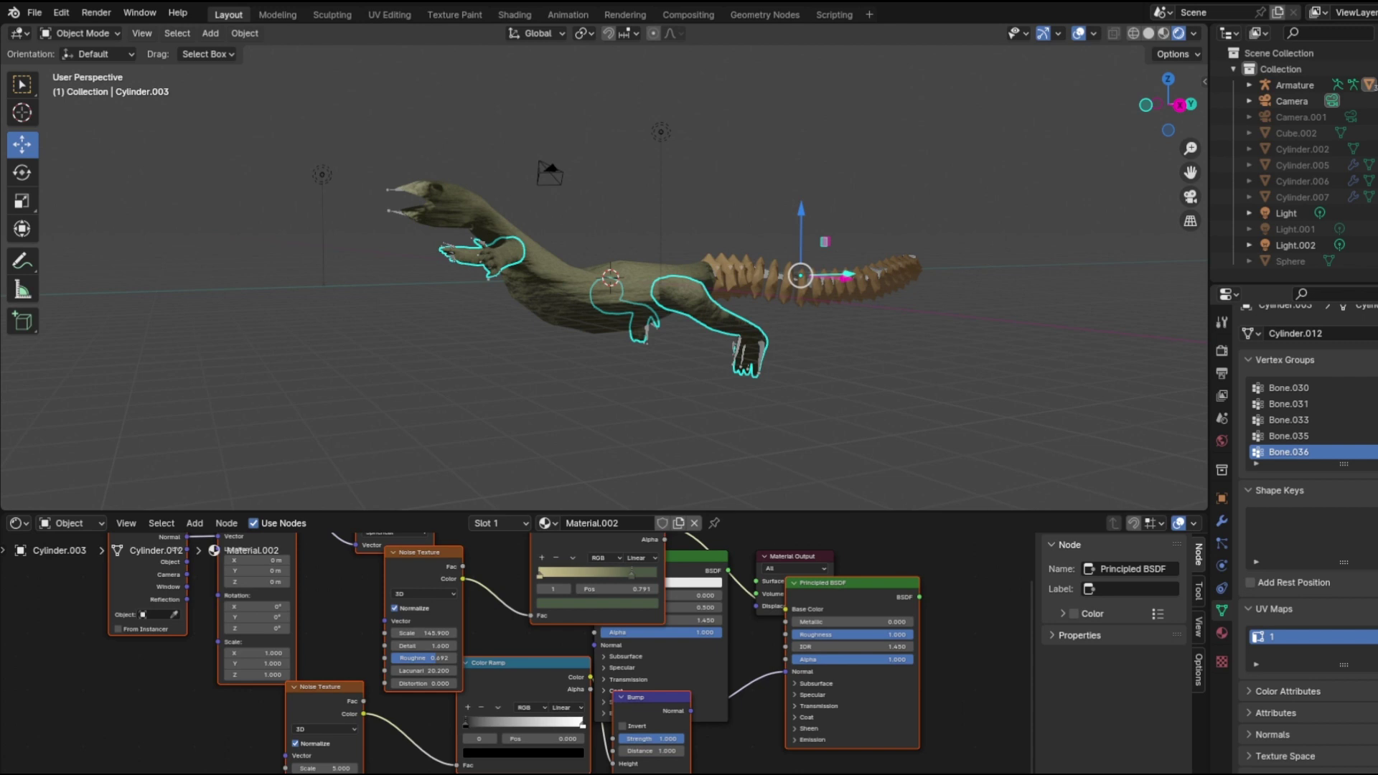
# Step: Paste the scale Image Texture node into the legs' material and insert it on the link after the Mapping node
pyautogui.hotkey('ctrl', 'v')
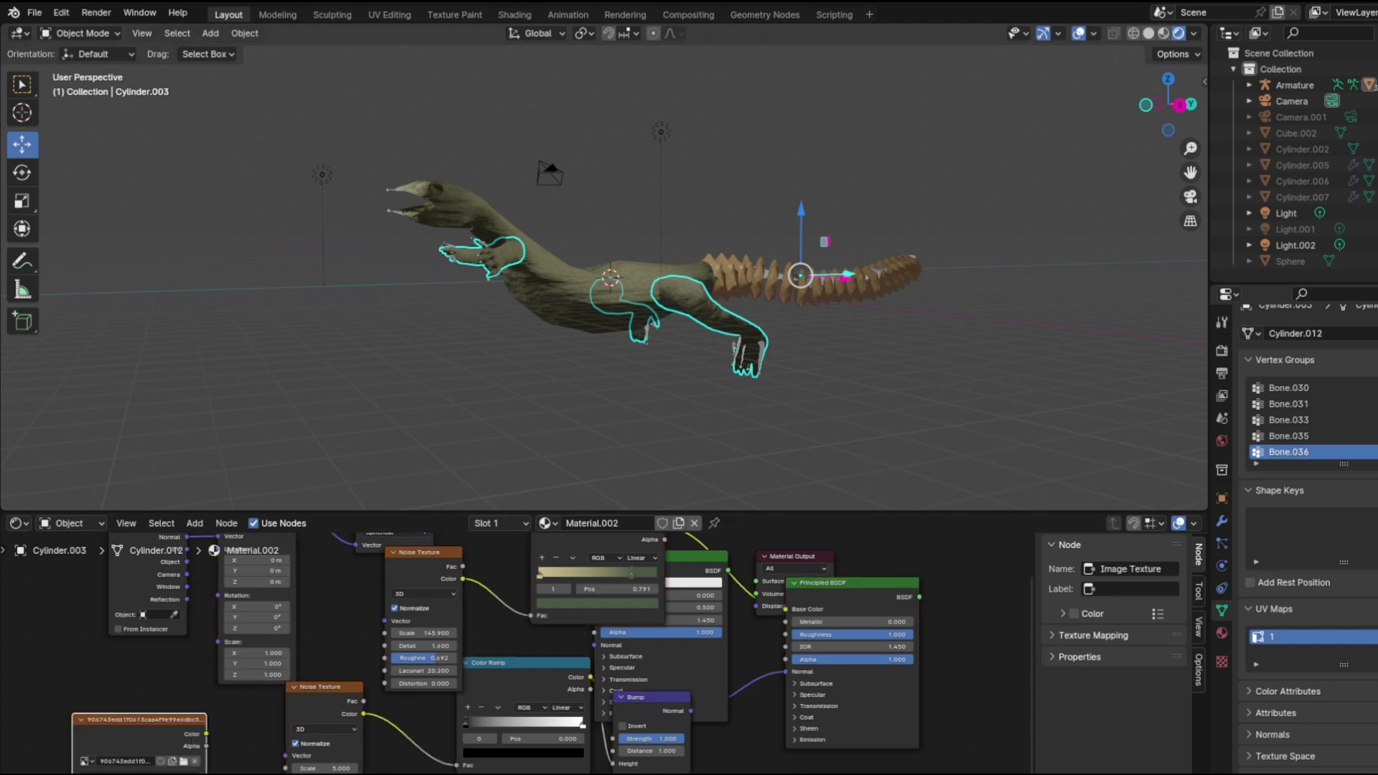
pyautogui.moveTo(147, 763); pyautogui.dragTo(251, 769, button='middle')
pyautogui.moveTo(262, 725); pyautogui.dragTo(638, 404)
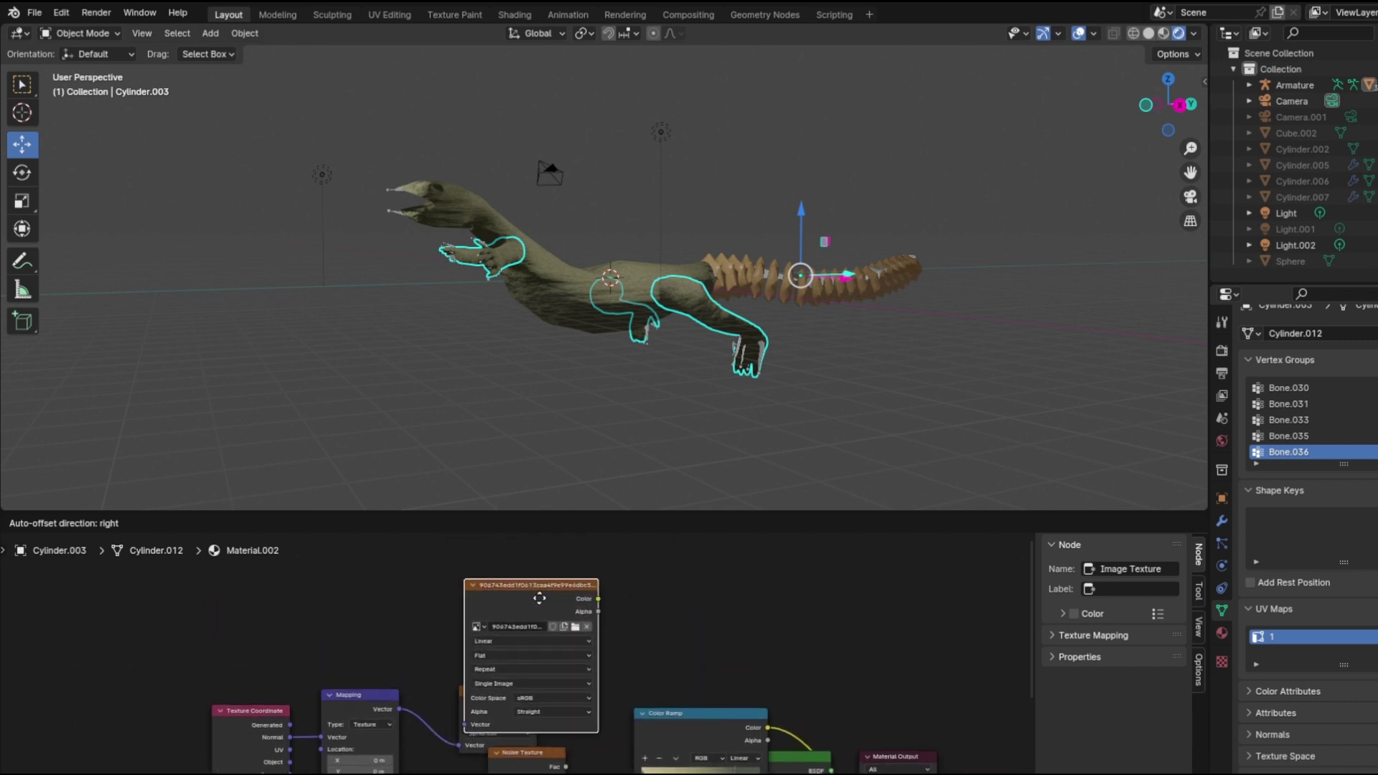
pyautogui.moveTo(527, 615); pyautogui.dragTo(527, 616)
pyautogui.moveTo(540, 661); pyautogui.dragTo(505, 597, button='middle')
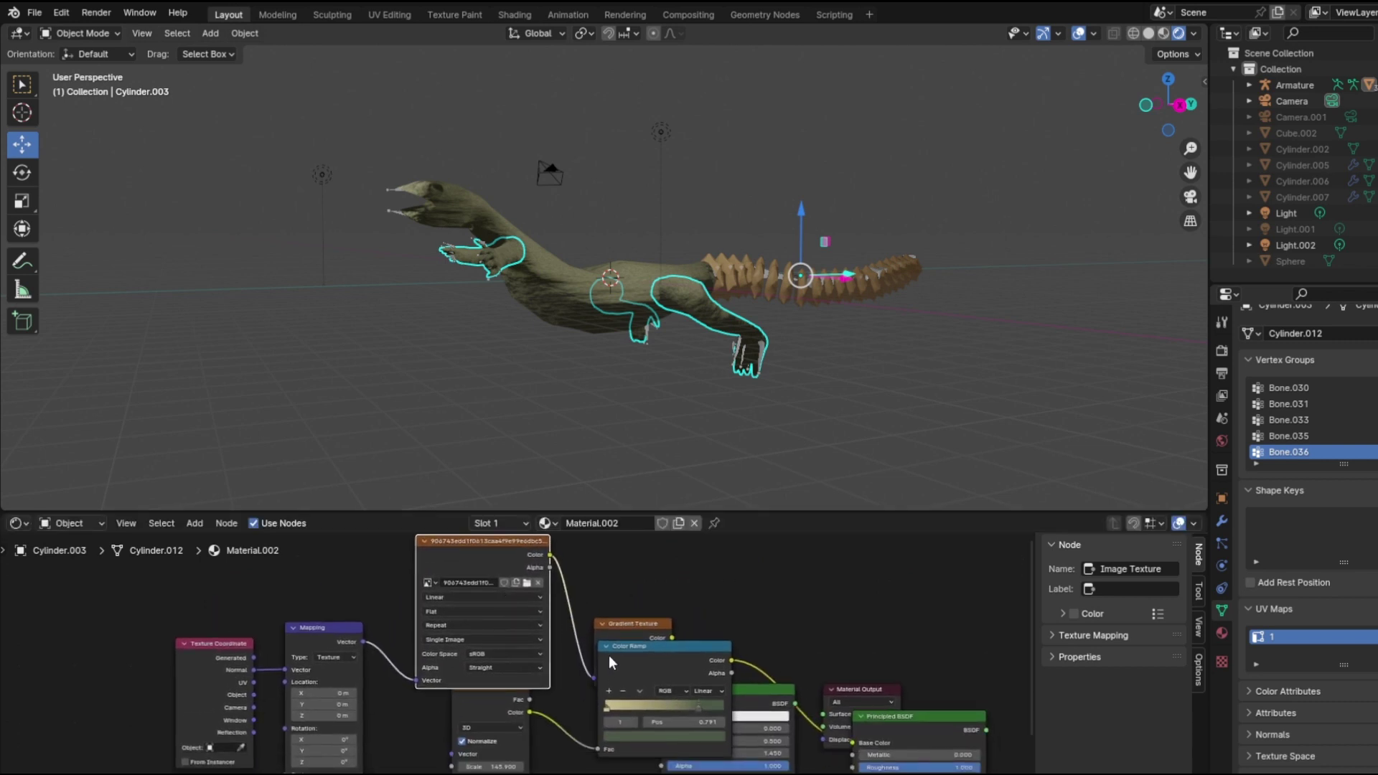
# Step: Move the Gradient Texture node clear and reroute the Image Texture's color to the Fac input of the green-beige Color Ramp
pyautogui.moveTo(629, 626); pyautogui.dragTo(595, 584)
pyautogui.click(596, 585)
pyautogui.moveTo(563, 633); pyautogui.dragTo(601, 759)
pyautogui.scroll(3, 821, 339)
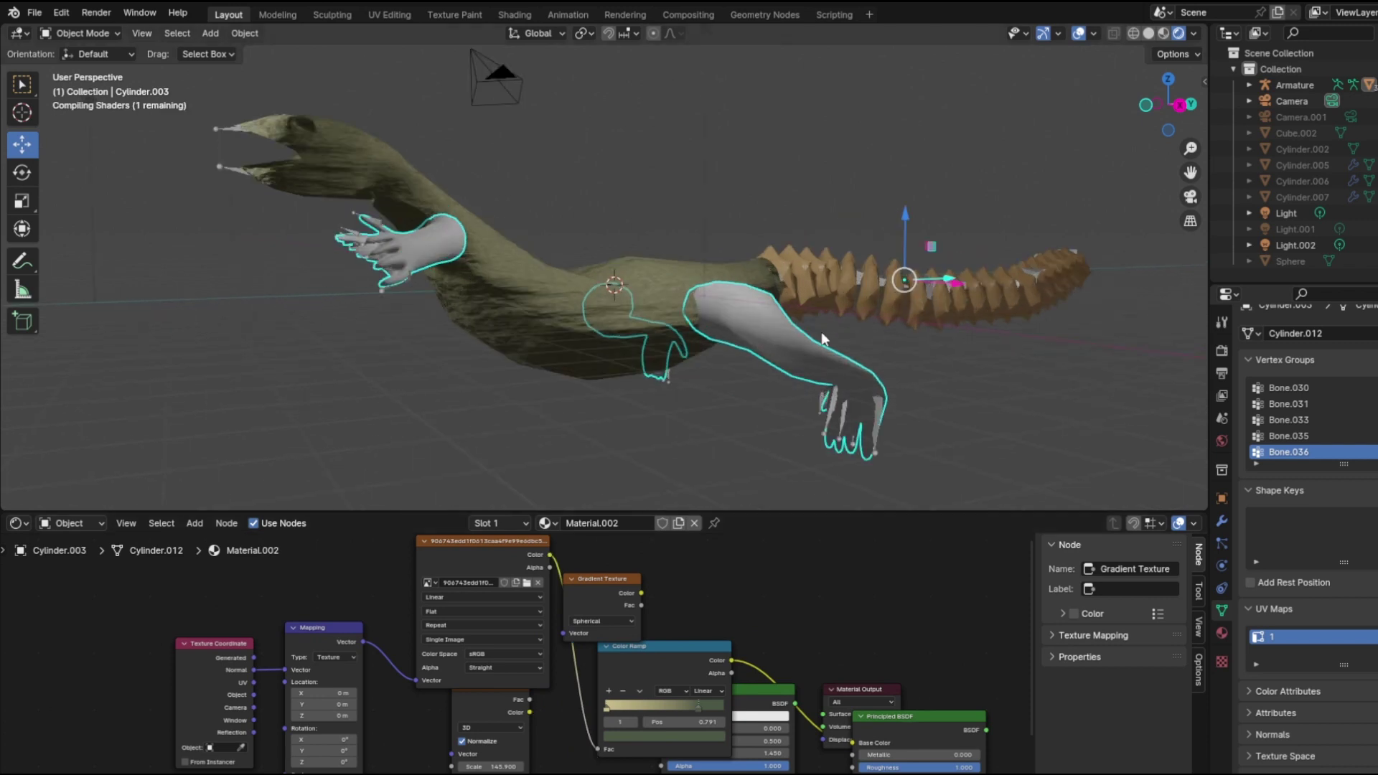
pyautogui.moveTo(821, 333)
pyautogui.mouseDown(button='middle')
pyautogui.moveTo(784, 355)
pyautogui.moveTo(796, 340)
pyautogui.mouseUp(button='middle')
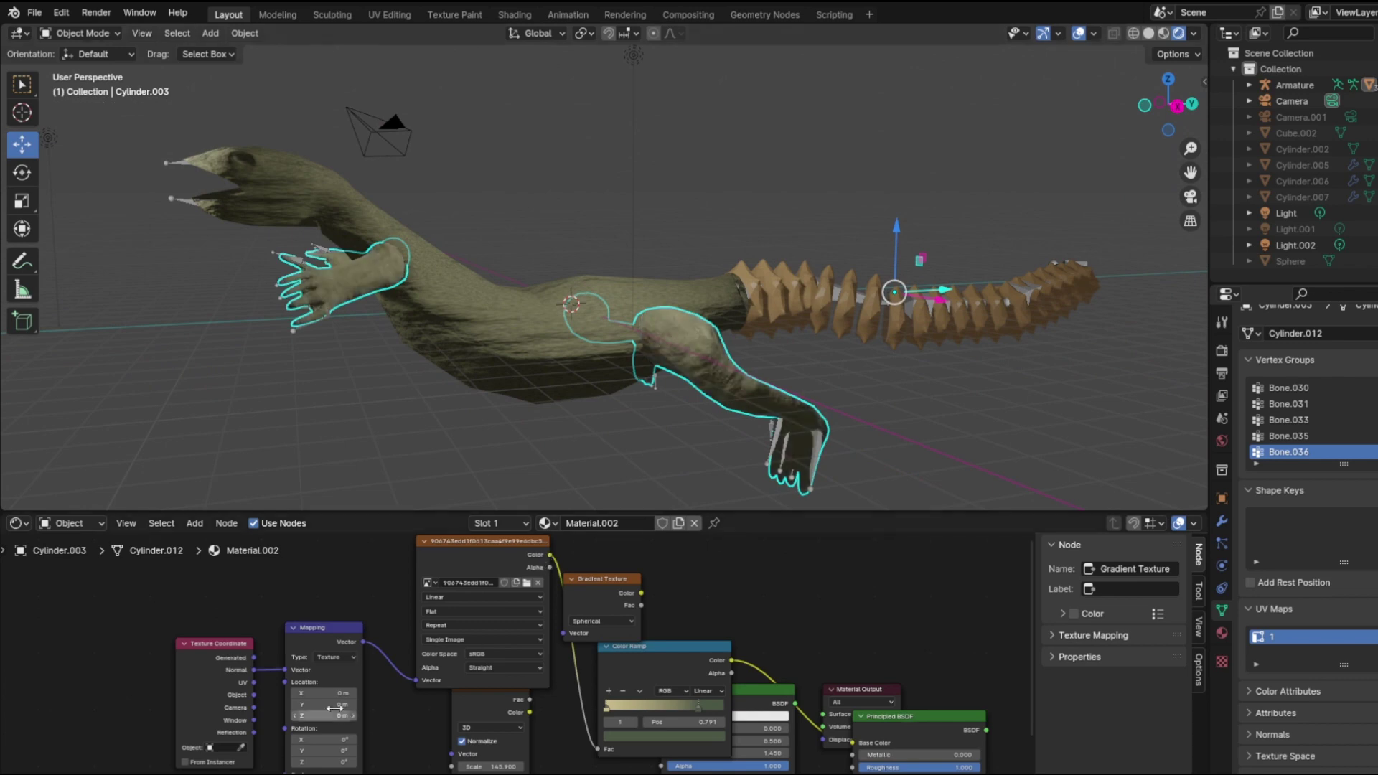
pyautogui.scroll(6, 789, 409)
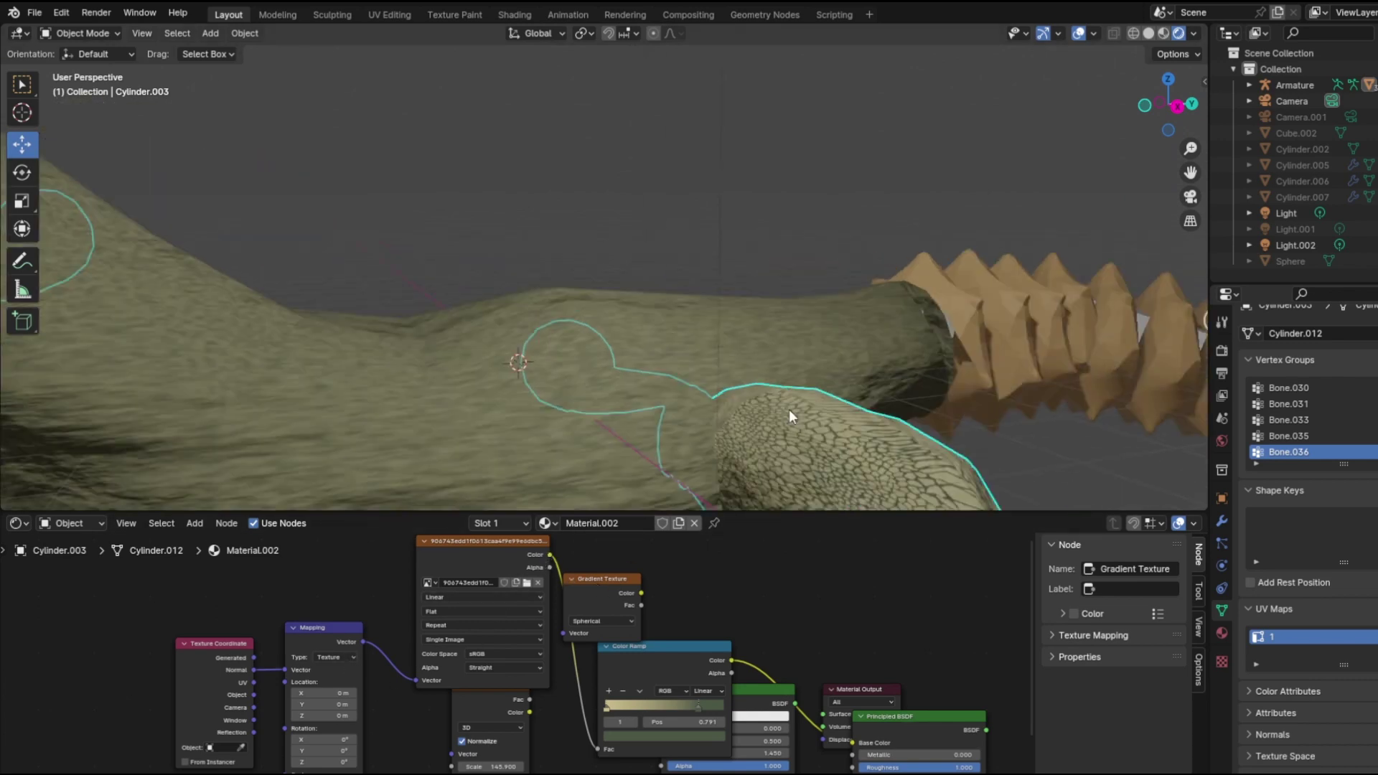
pyautogui.scroll(-6, 755, 394)
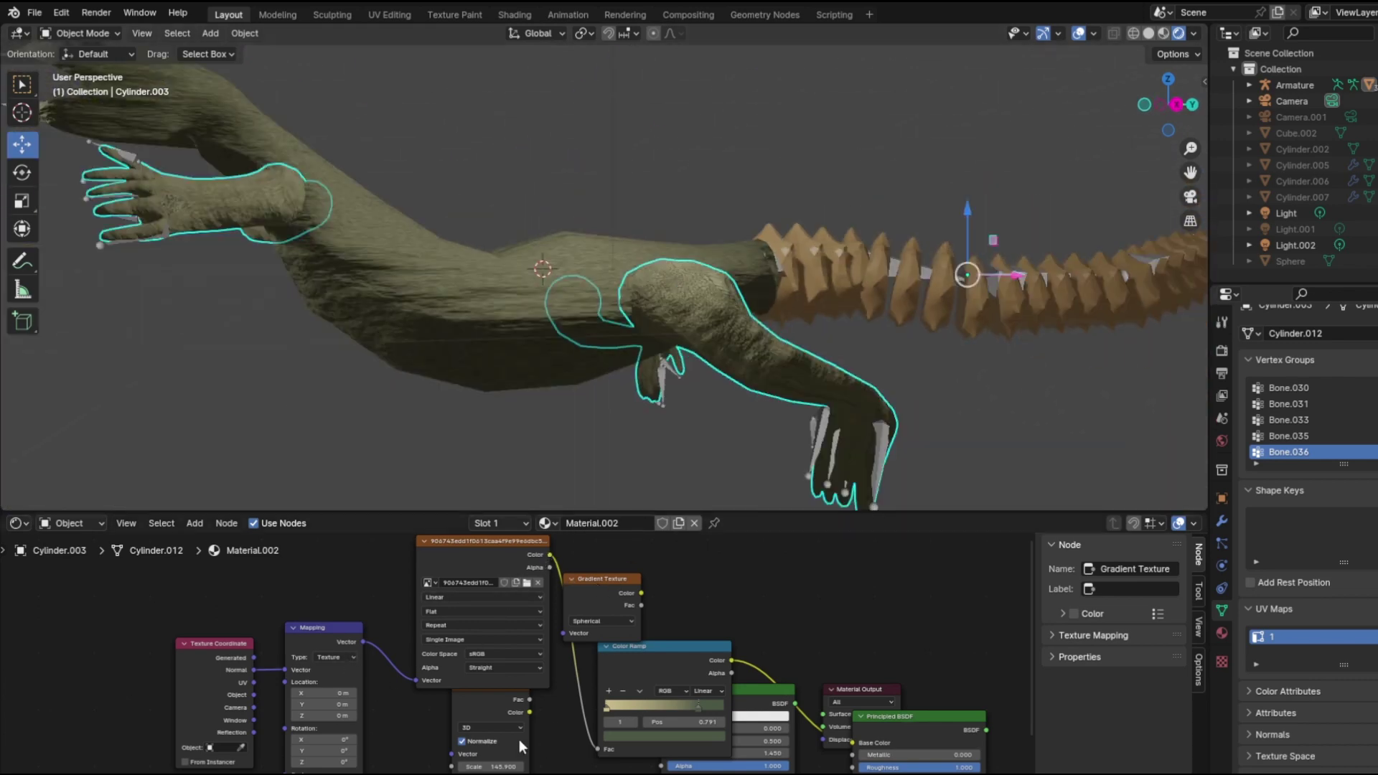
# Step: Connect the Image Texture's color output to the Bump node and check the scale relief on the legs
pyautogui.moveTo(547, 550)
pyautogui.mouseDown()
pyautogui.moveTo(637, 551)
pyautogui.moveTo(580, 553)
pyautogui.moveTo(583, 704)
pyautogui.moveTo(679, 768)
pyautogui.mouseUp()
pyautogui.moveTo(730, 187); pyautogui.dragTo(607, 122)
pyautogui.scroll(-5, 635, 141)
pyautogui.moveTo(635, 138); pyautogui.dragTo(673, 241, button='middle')
pyautogui.scroll(5, 673, 241)
pyautogui.scroll(1, 406, 588)
# Step: Try the UV, Generated and Object texture coordinates as the Mapping node's vector and compare the leg texture
pyautogui.moveTo(407, 587); pyautogui.dragTo(481, 646, button='middle')
pyautogui.moveTo(314, 606); pyautogui.dragTo(355, 596)
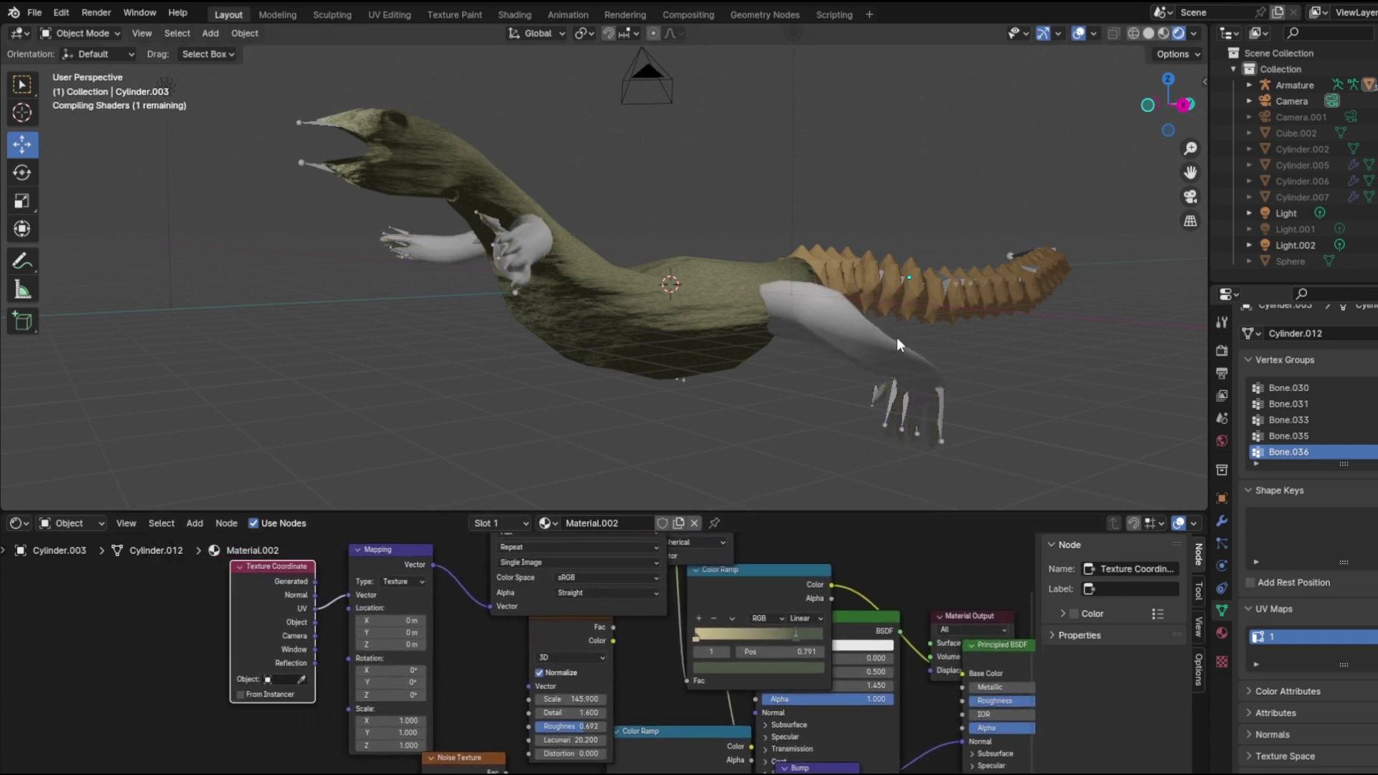
pyautogui.moveTo(894, 337); pyautogui.dragTo(860, 338, button='middle')
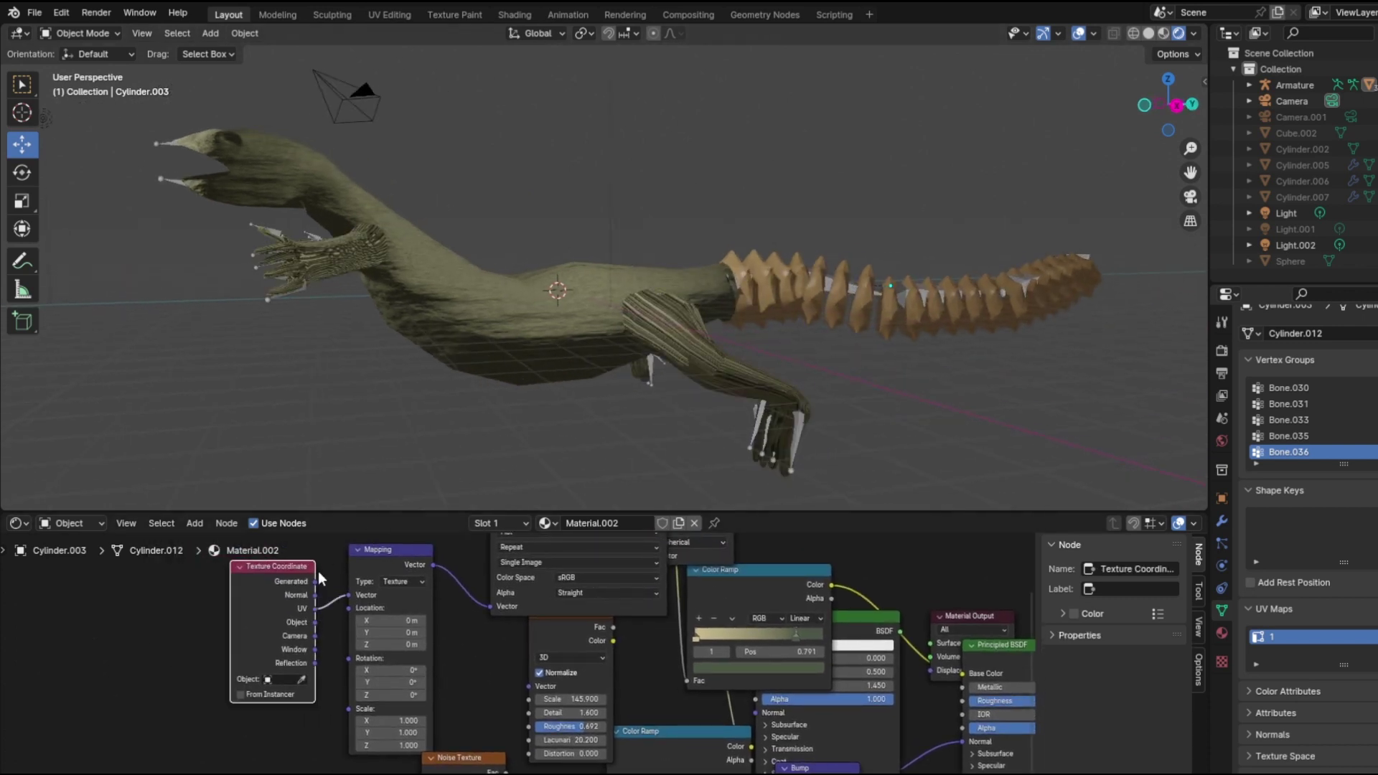
pyautogui.moveTo(316, 582); pyautogui.dragTo(349, 595)
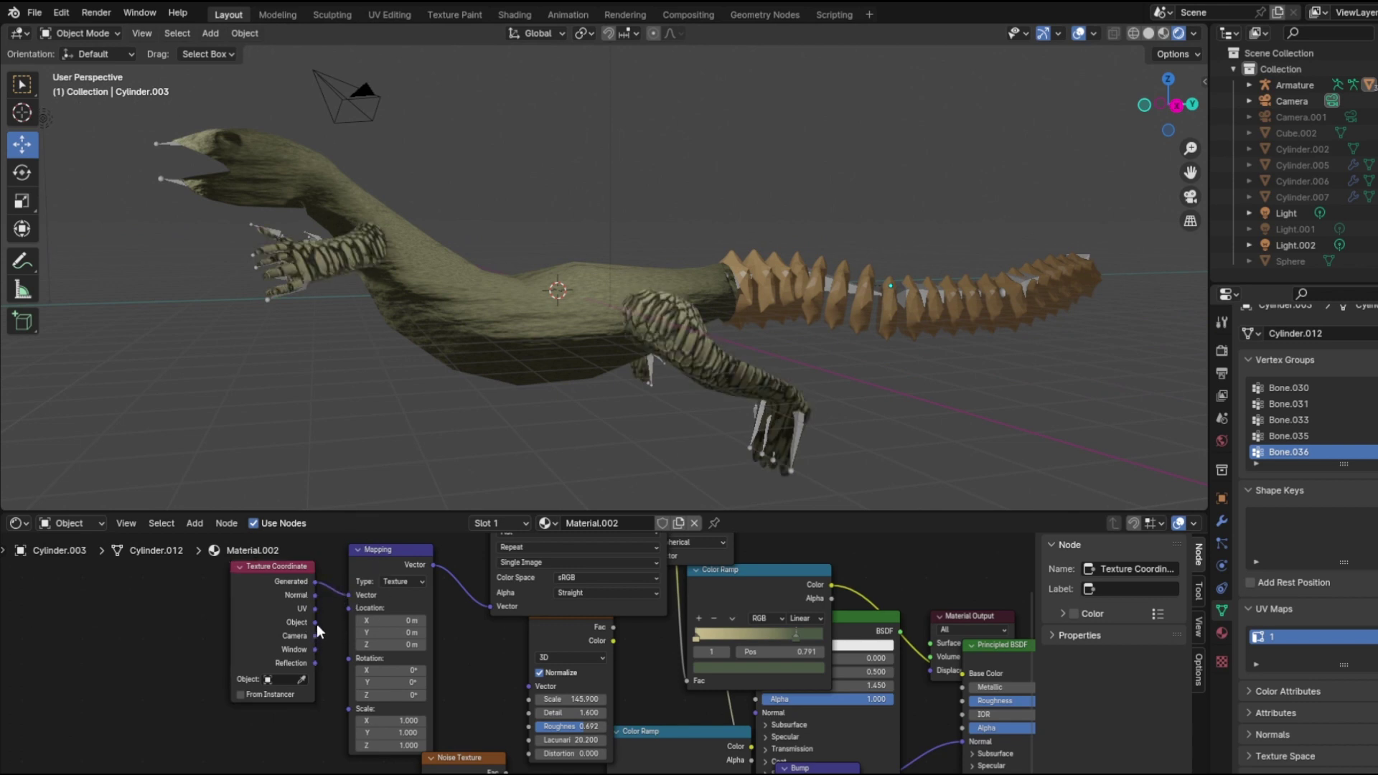
pyautogui.moveTo(342, 600); pyautogui.dragTo(350, 595)
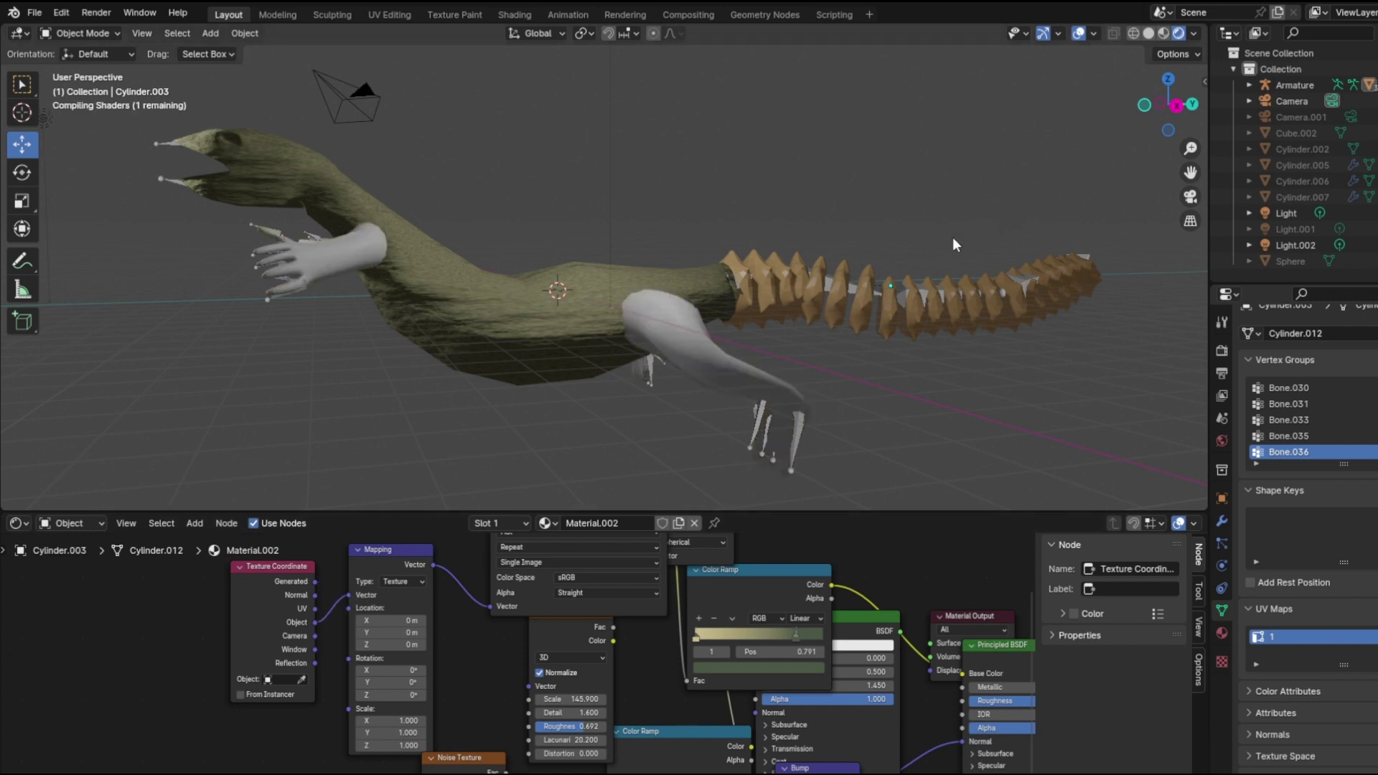
pyautogui.scroll(8, 692, 346)
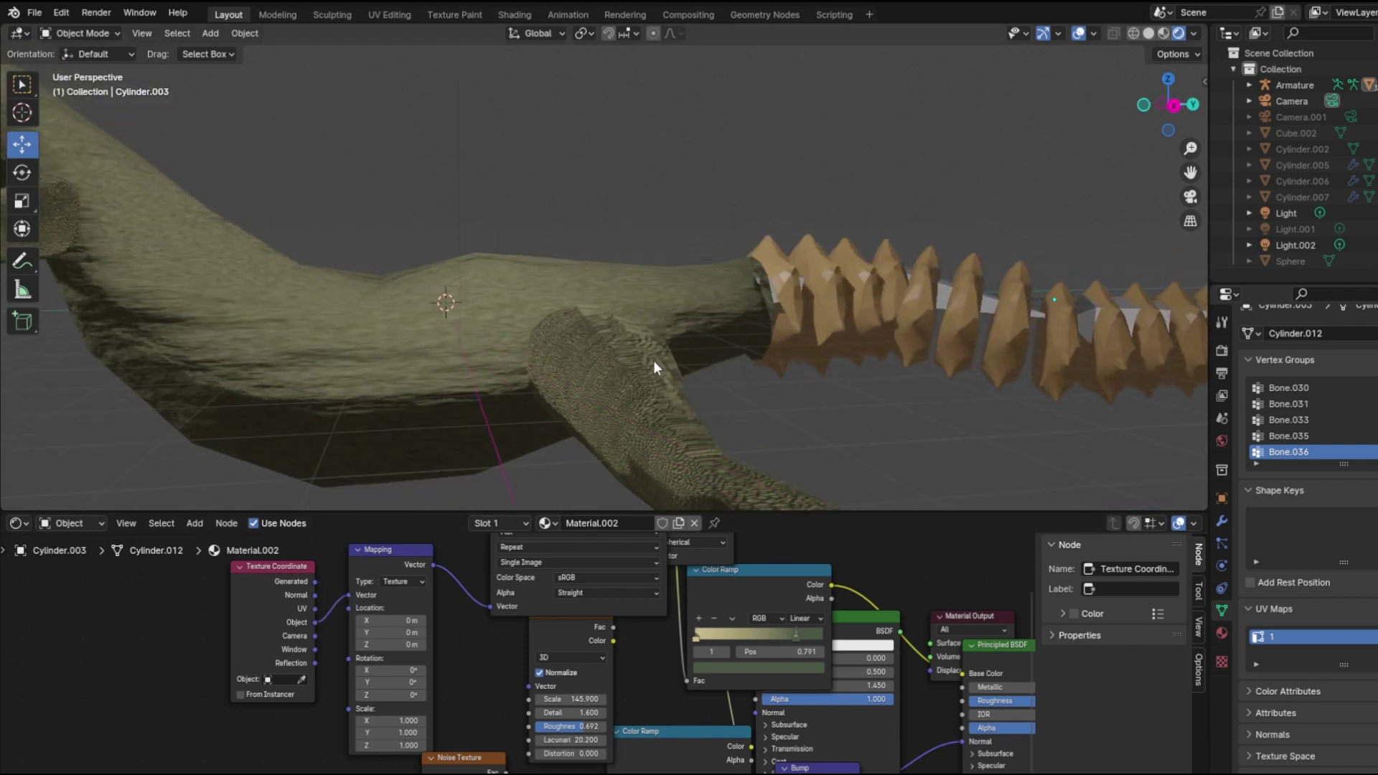
pyautogui.moveTo(633, 345); pyautogui.dragTo(667, 352, button='middle')
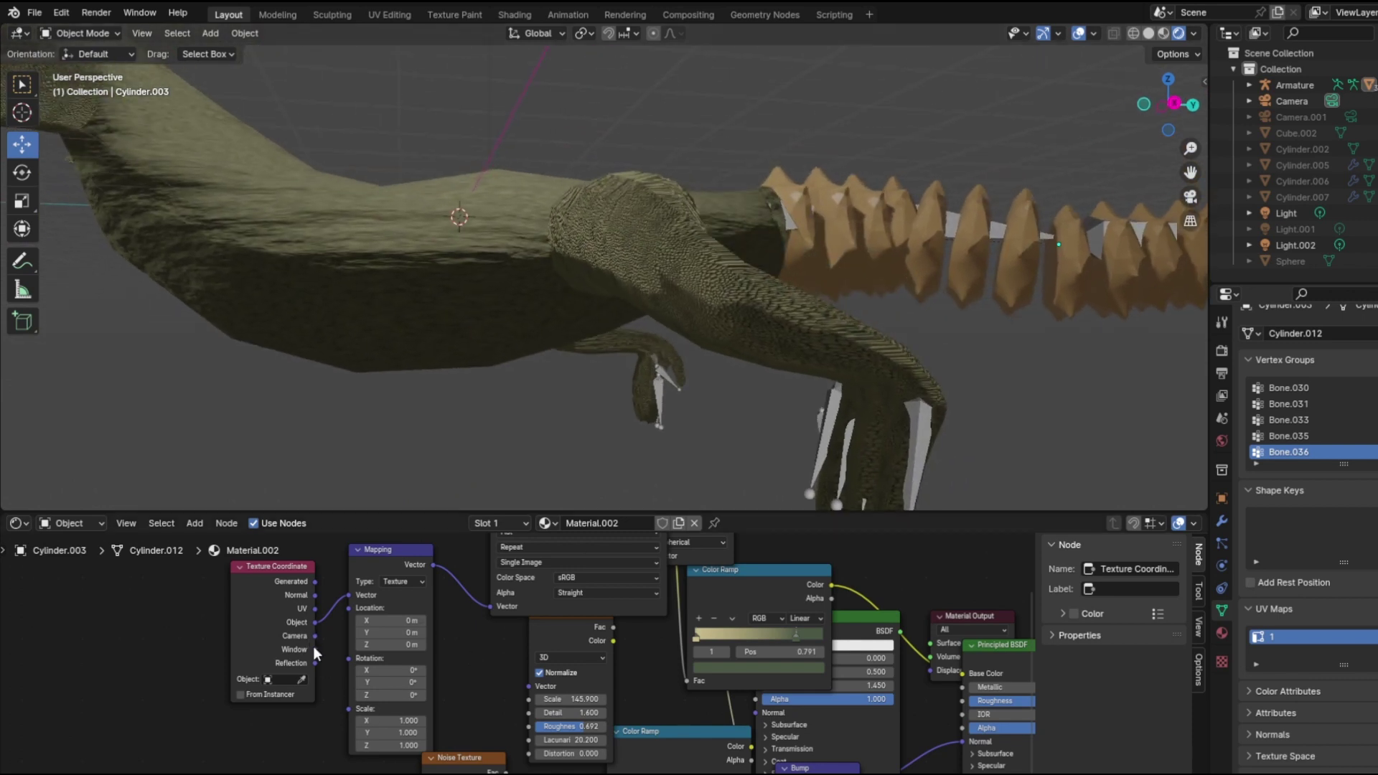
# Step: Drive the Mapping node's vector from the Camera texture coordinate, check the scales on the model and select the legs
pyautogui.moveTo(313, 638); pyautogui.dragTo(350, 595)
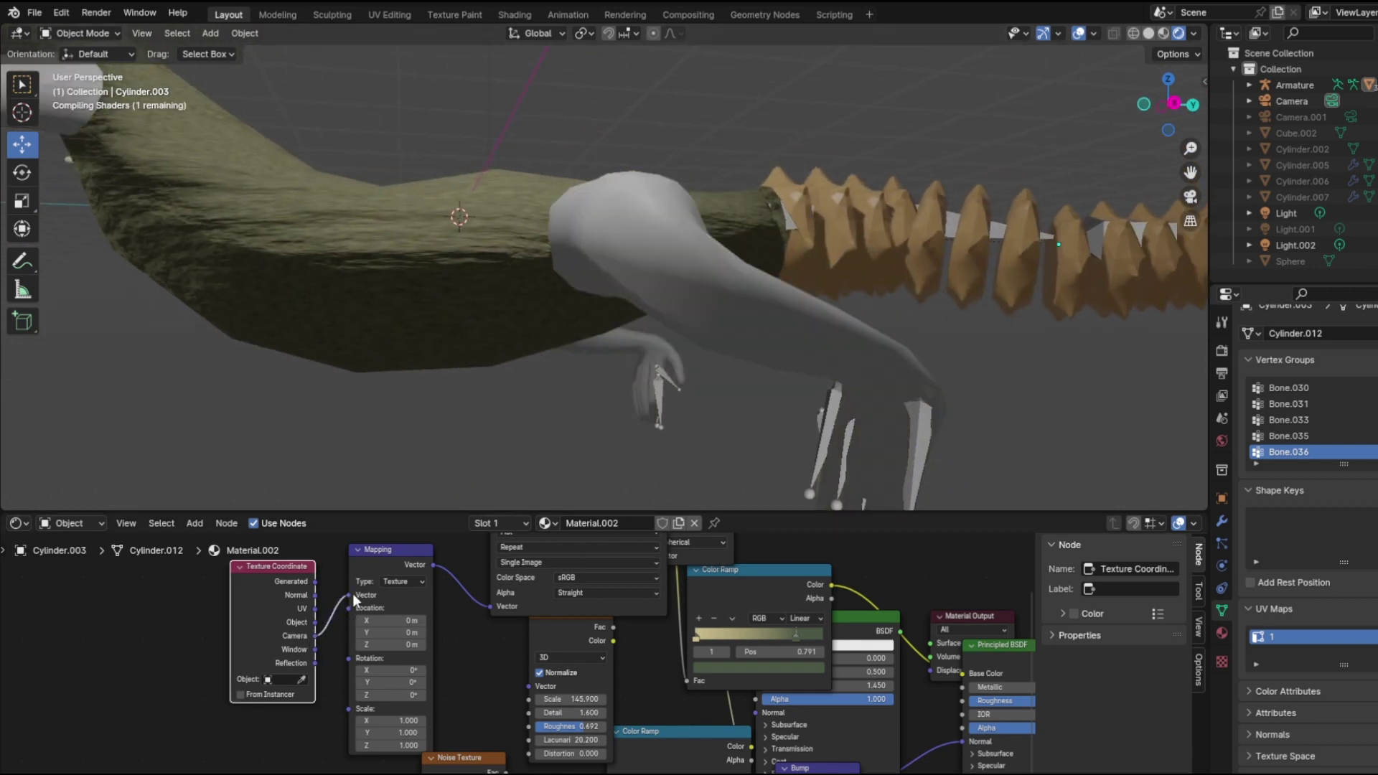
pyautogui.scroll(-5, 962, 355)
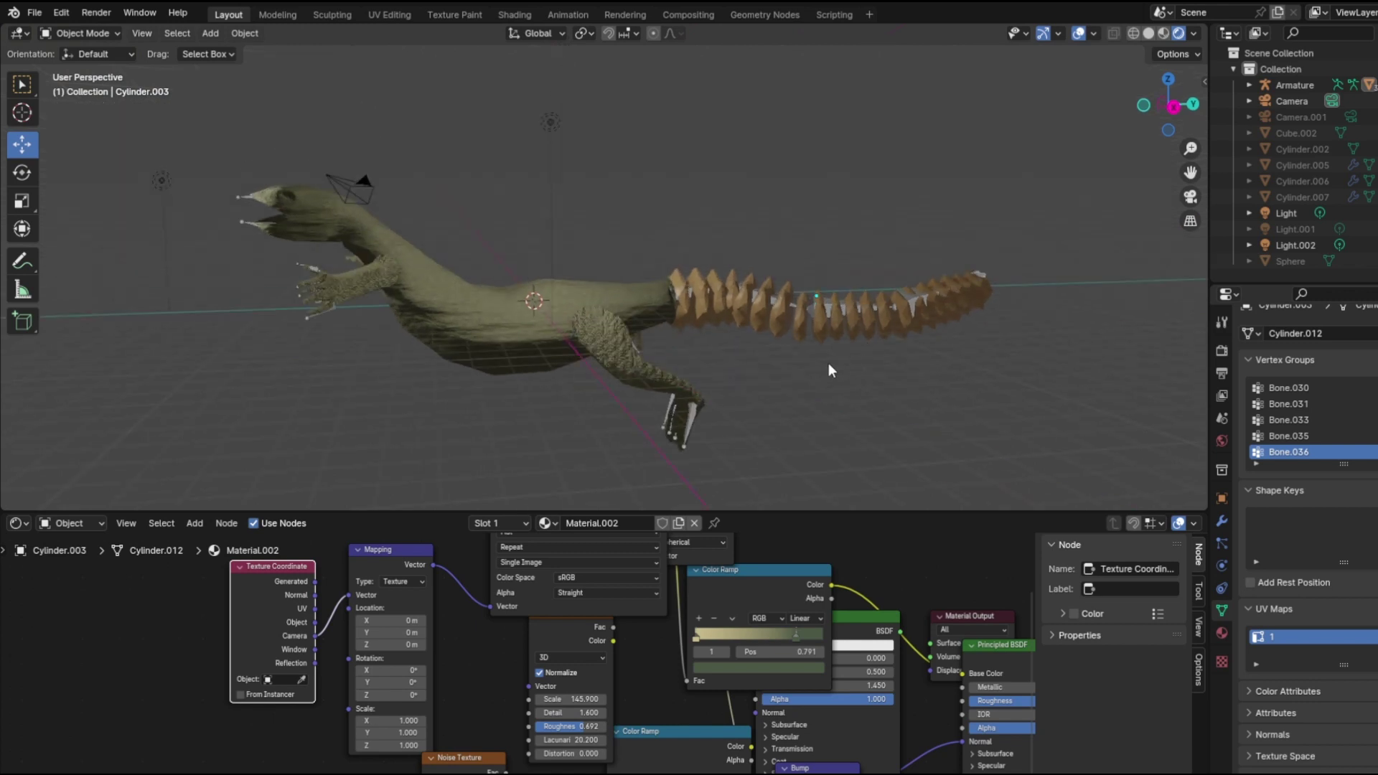
pyautogui.scroll(8, 826, 368)
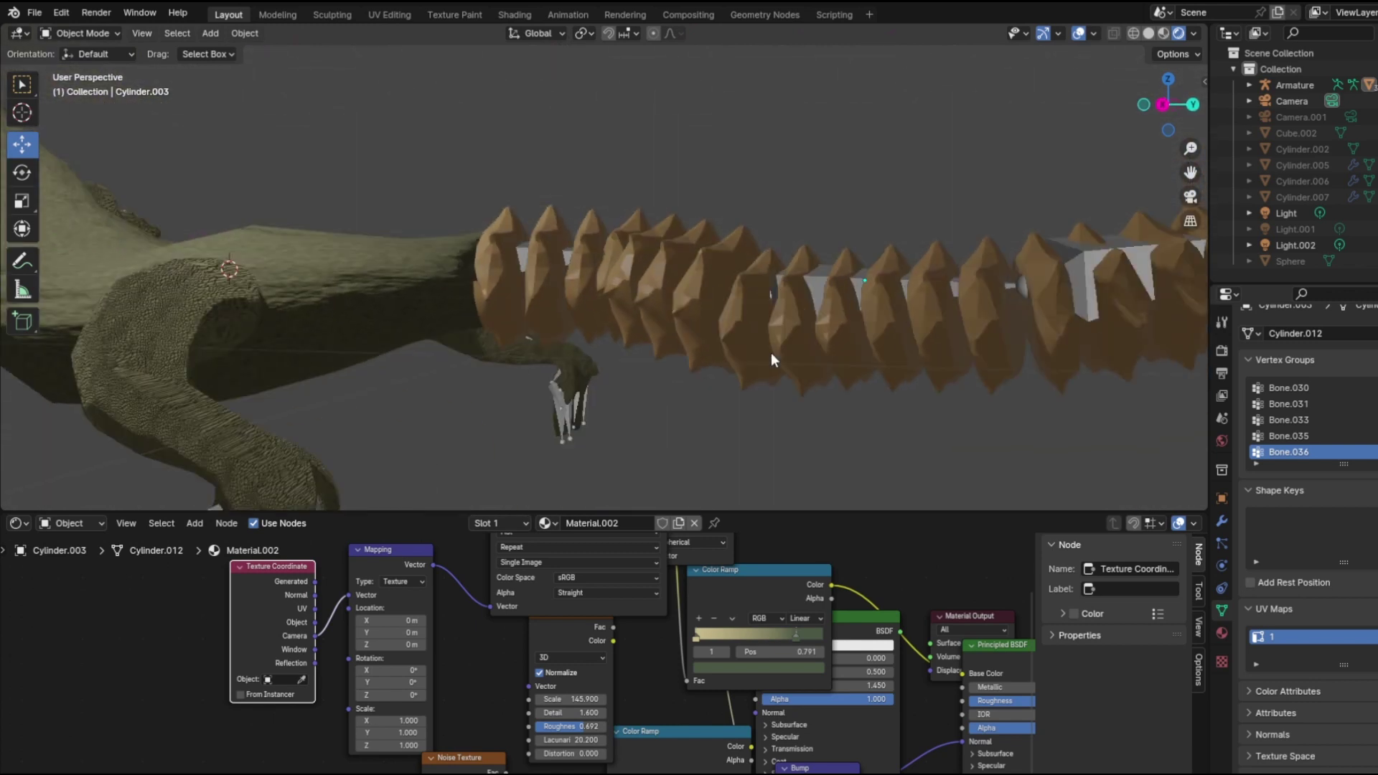
pyautogui.moveTo(771, 352); pyautogui.dragTo(869, 344, button='middle')
pyautogui.scroll(-6, 865, 350)
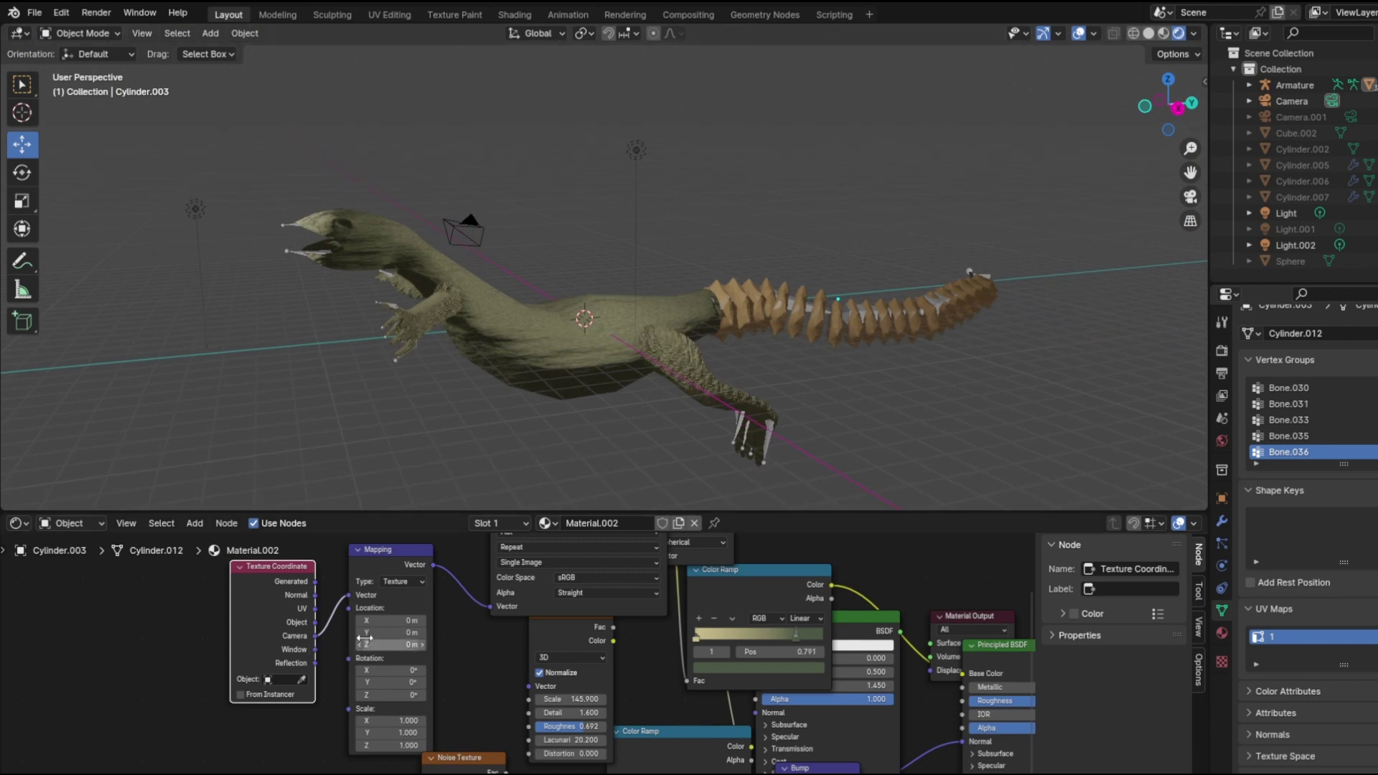
pyautogui.moveTo(803, 412)
pyautogui.mouseDown(button='middle')
pyautogui.moveTo(765, 36)
pyautogui.moveTo(747, 64)
pyautogui.moveTo(808, 445)
pyautogui.moveTo(812, 433)
pyautogui.mouseUp(button='middle')
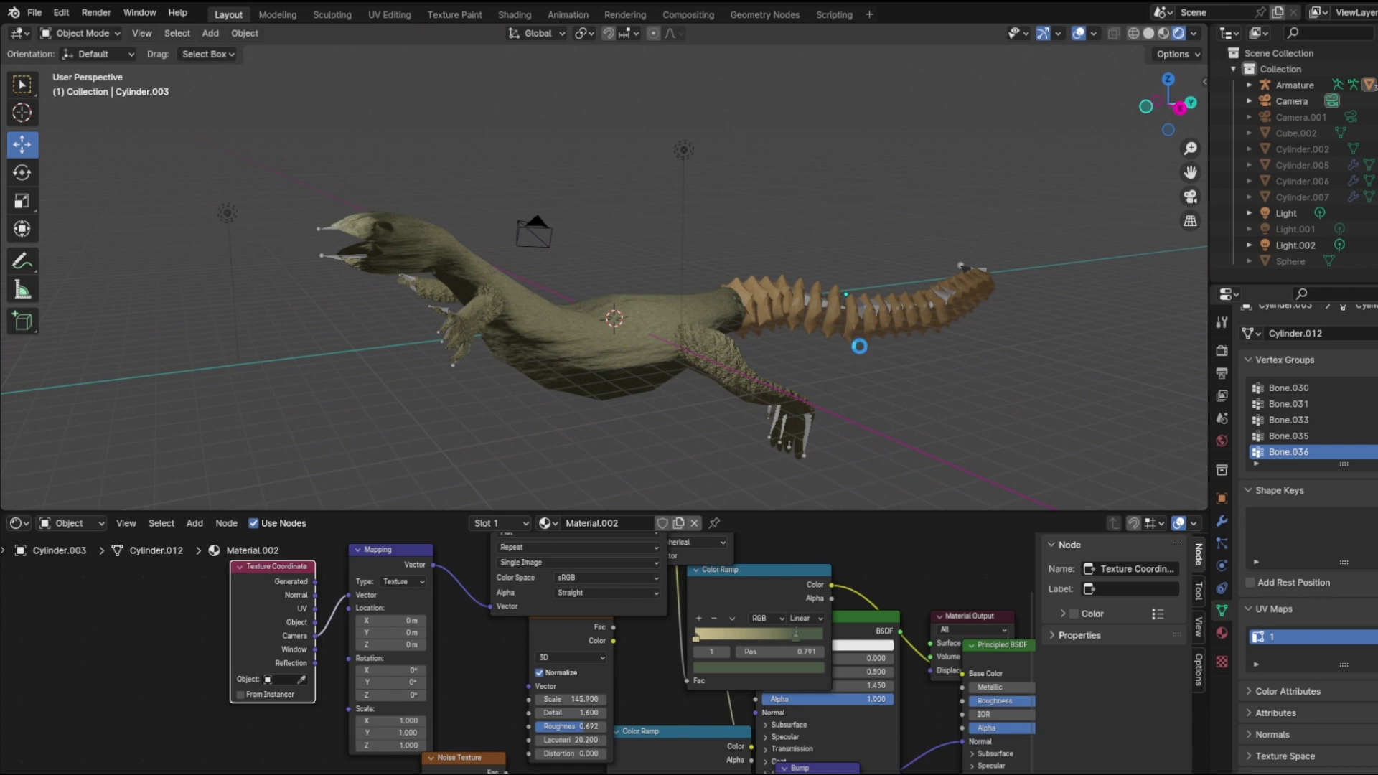
pyautogui.click(731, 352)
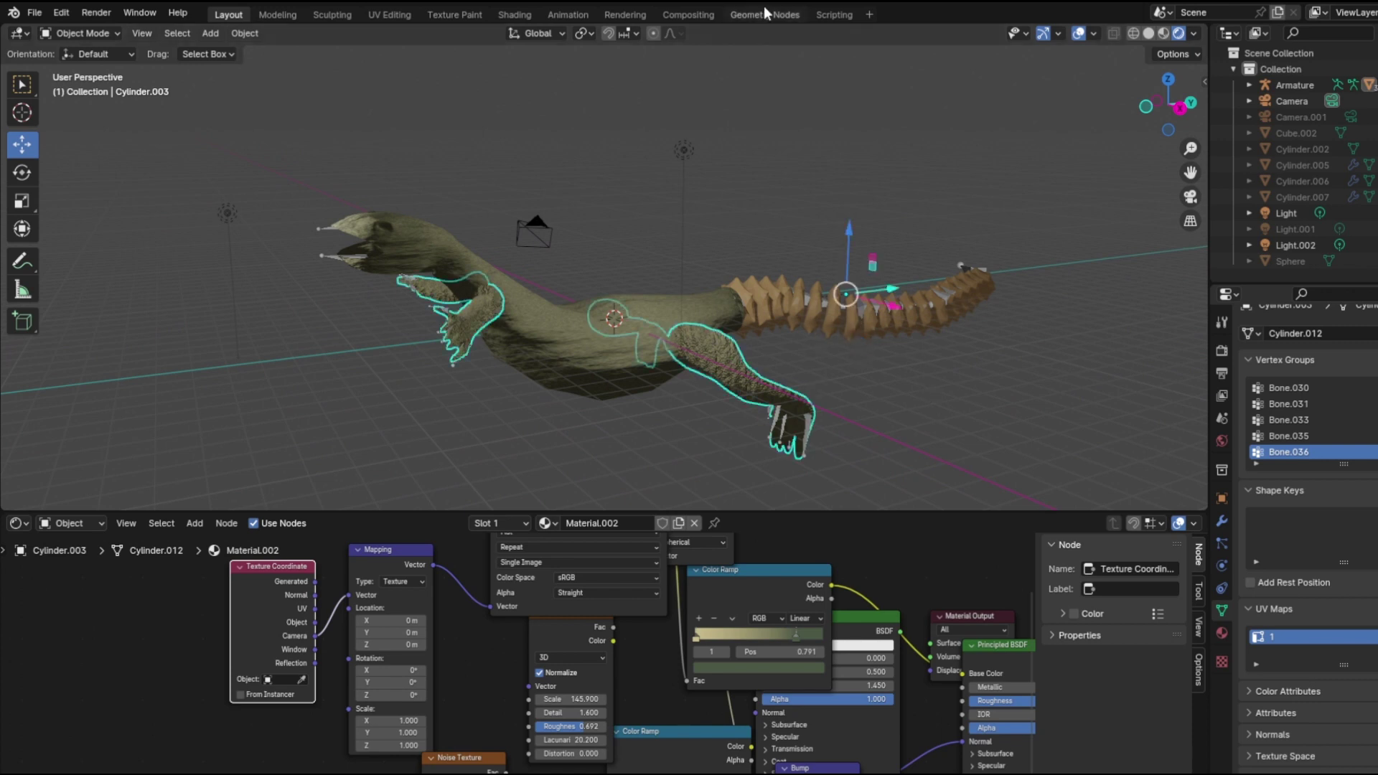
# Step: Open the Geometry Nodes workspace and add a UV sphere to the scene
pyautogui.scroll(-10, 960, 313)
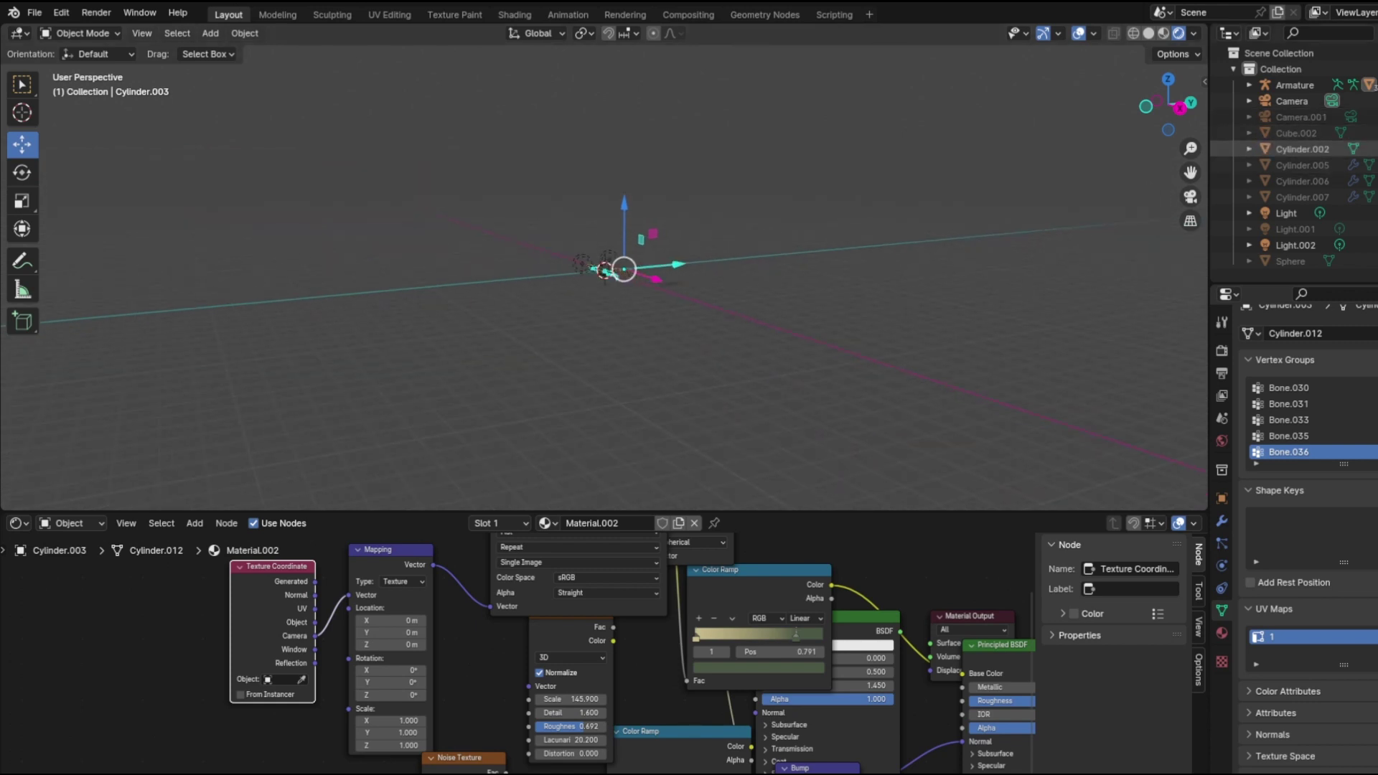
pyautogui.scroll(8, 787, 273)
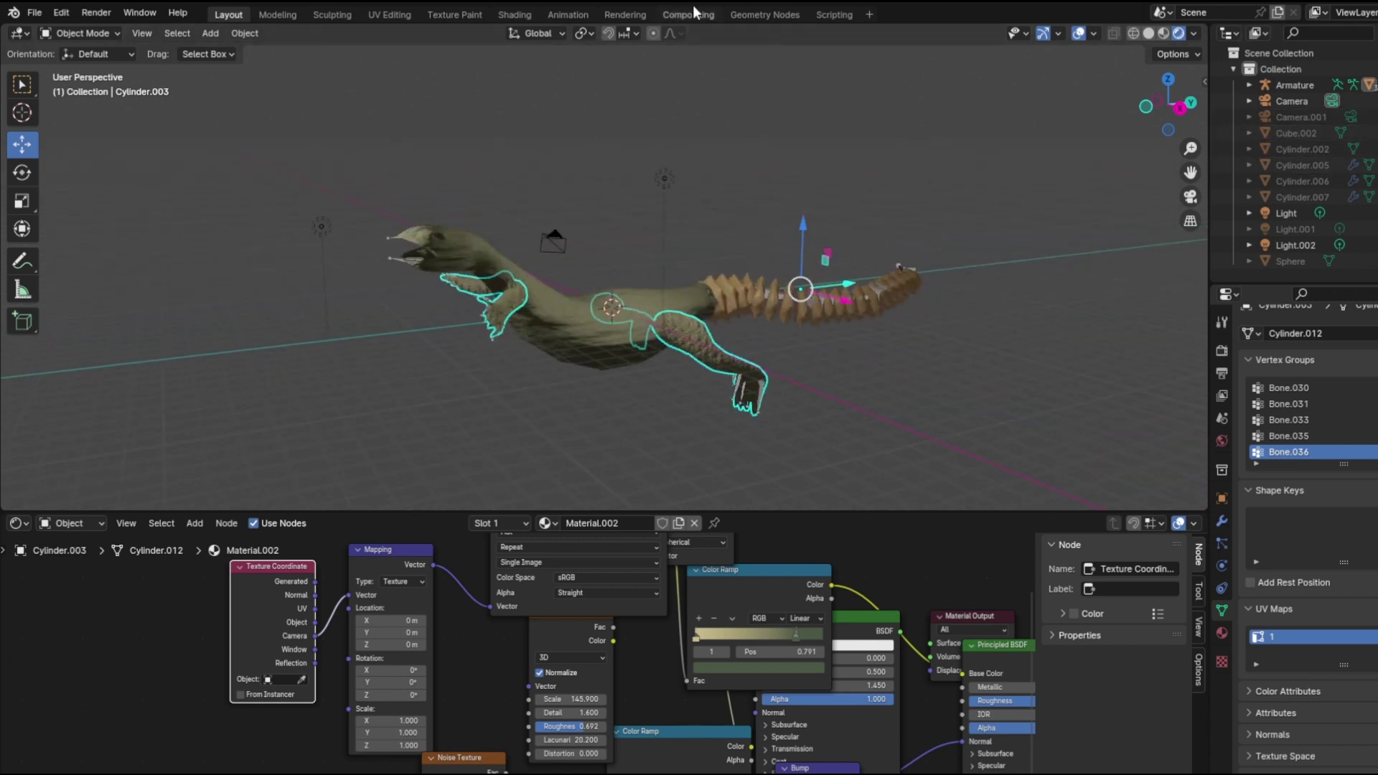
pyautogui.click(780, 13)
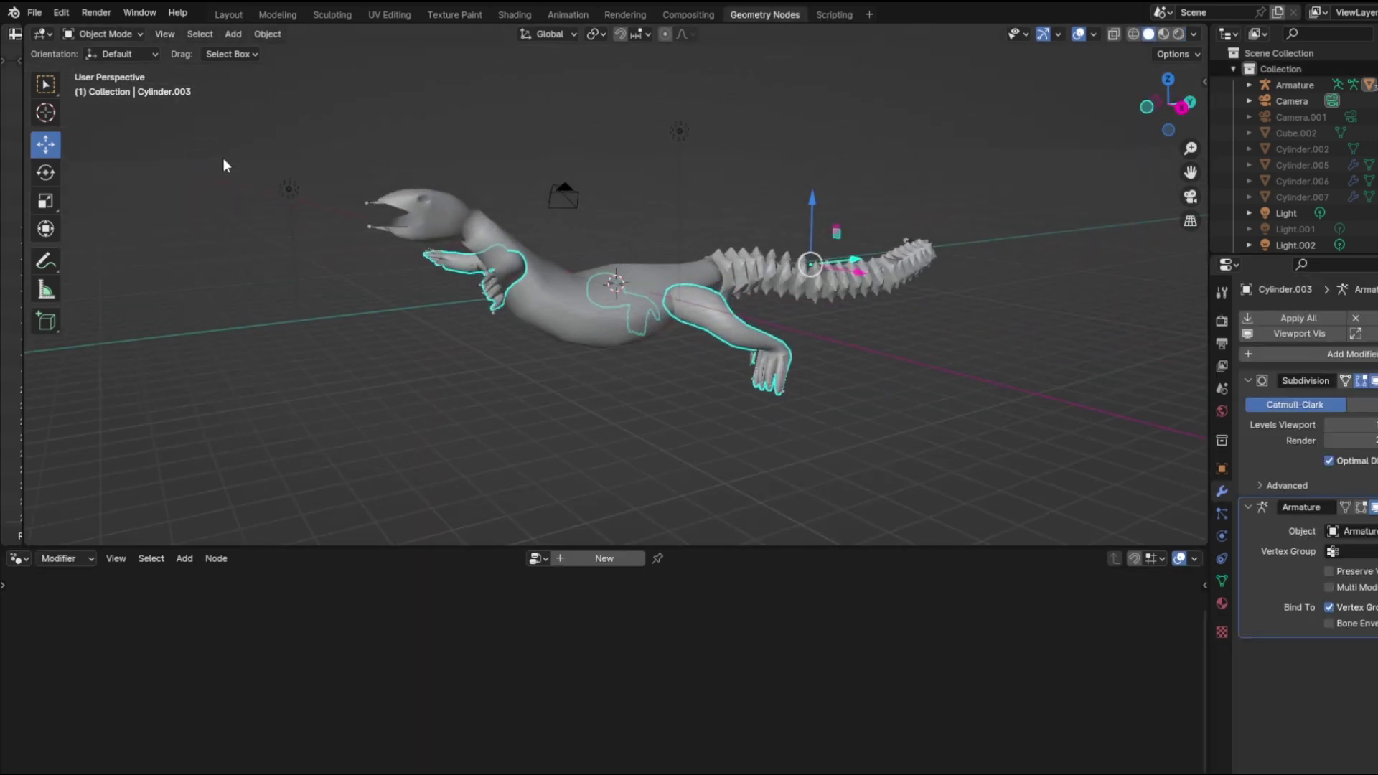
pyautogui.click(234, 33)
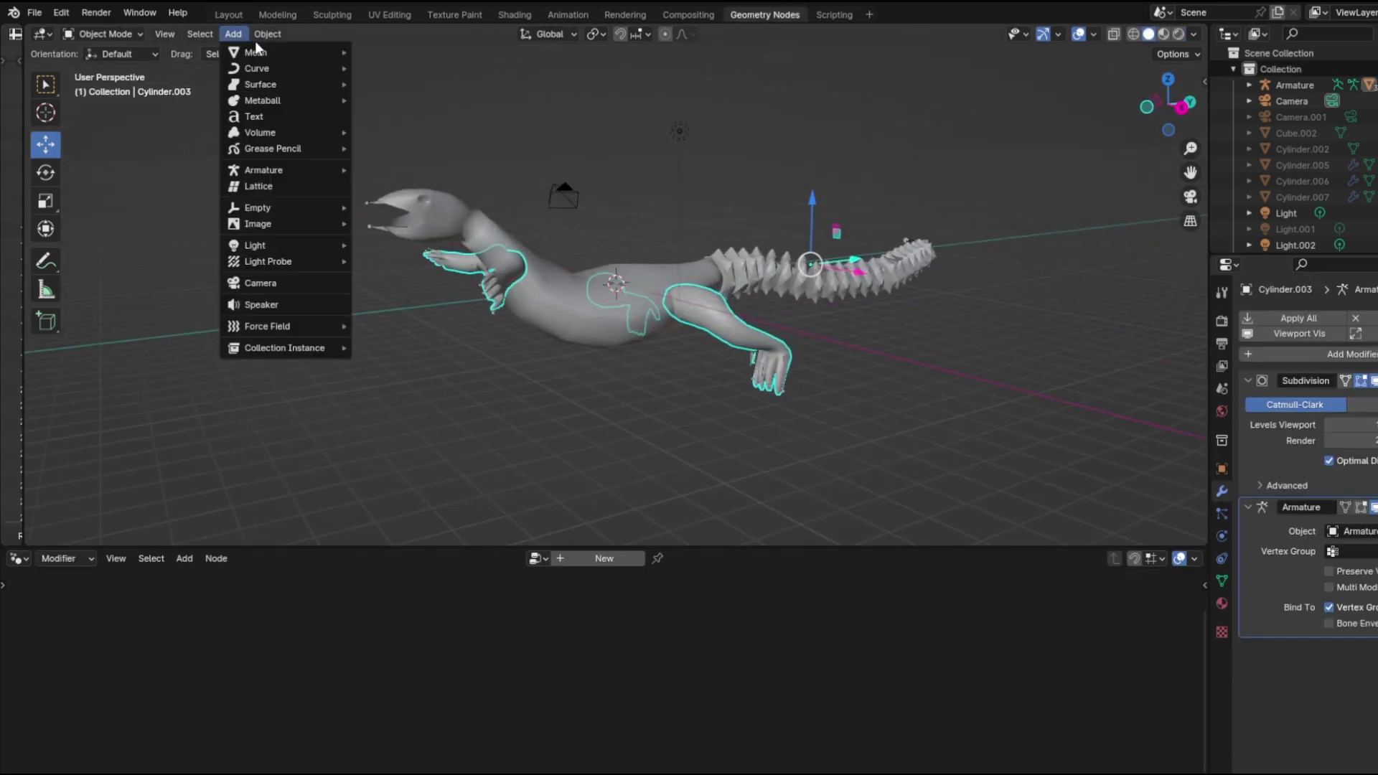
pyautogui.moveTo(338, 51)
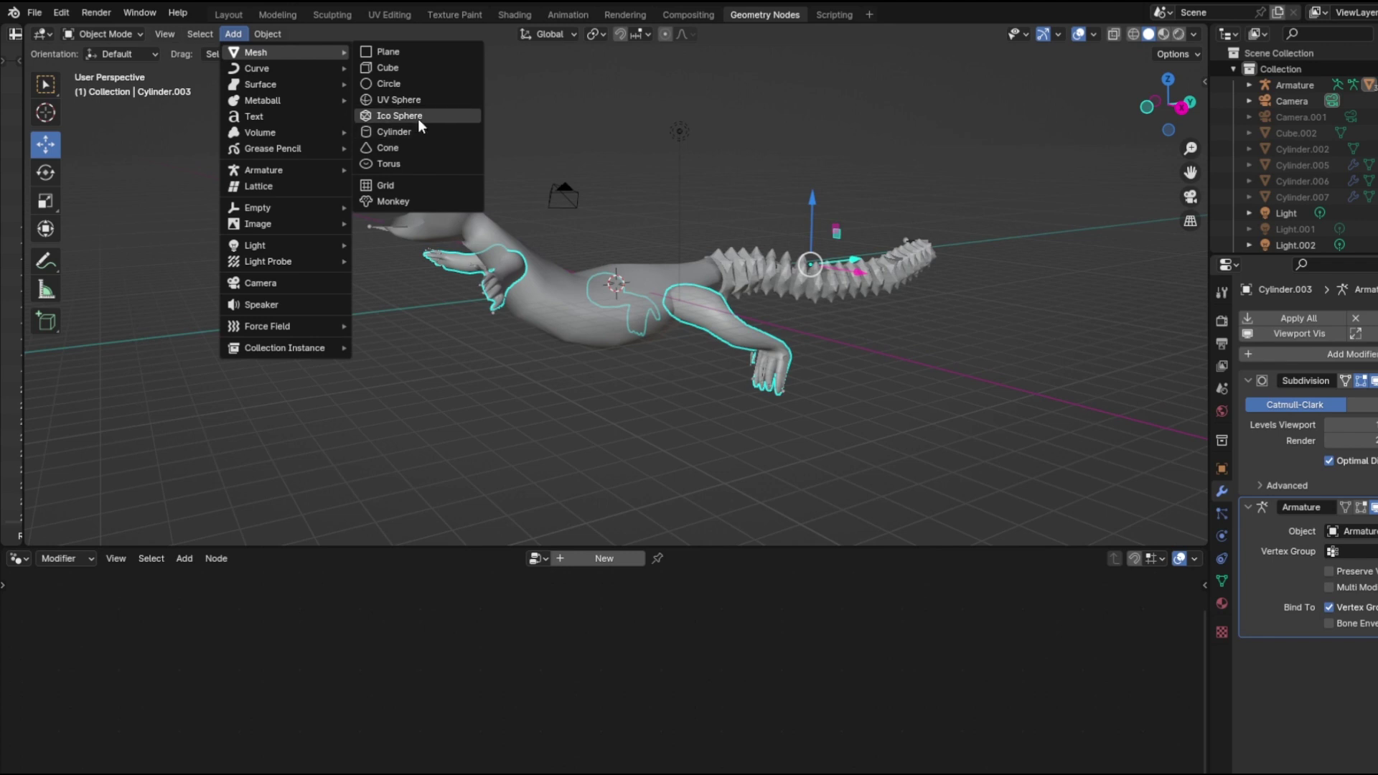
pyautogui.click(433, 99)
pyautogui.scroll(-3, 814, 234)
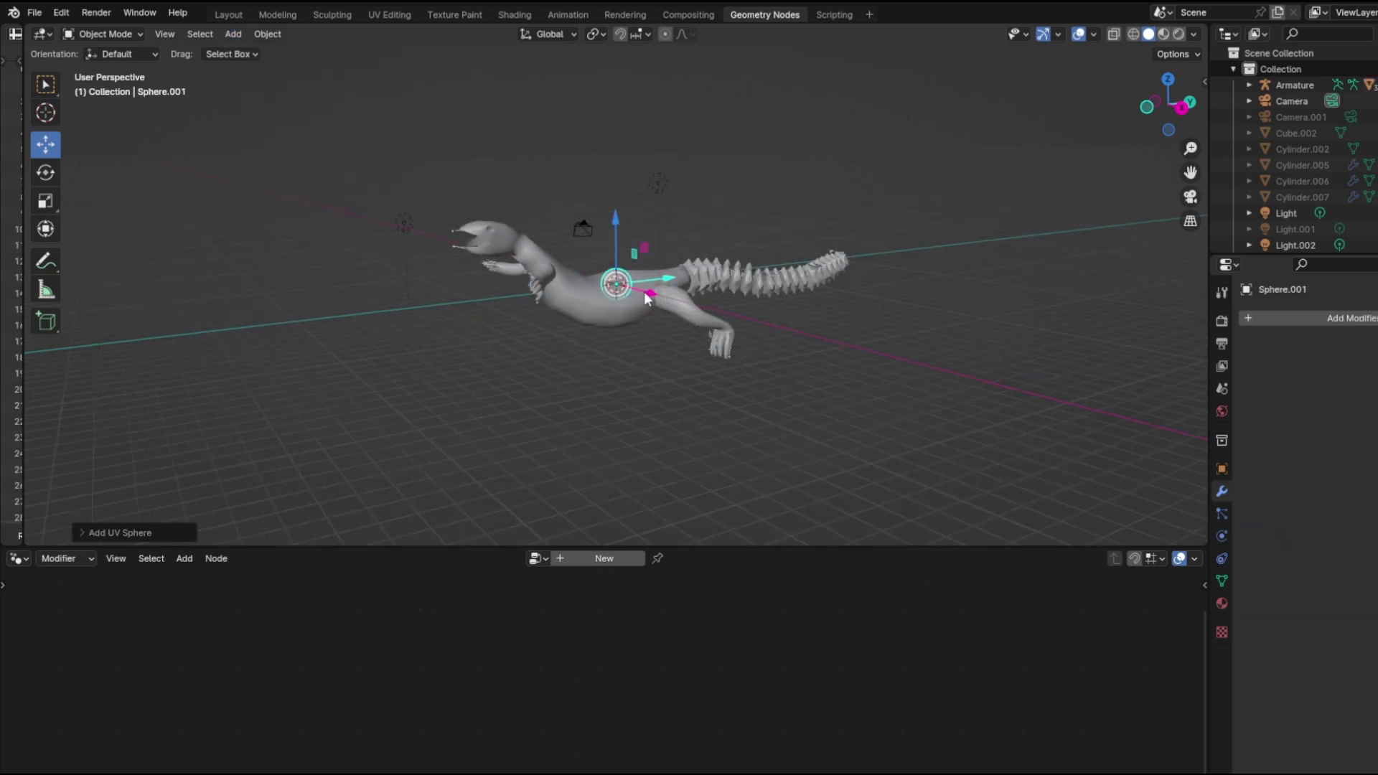
# Step: Move the new UV sphere along the X axis clear of the creature and shade it smooth
pyautogui.moveTo(650, 292); pyautogui.dragTo(872, 352)
pyautogui.rightClick(784, 329)
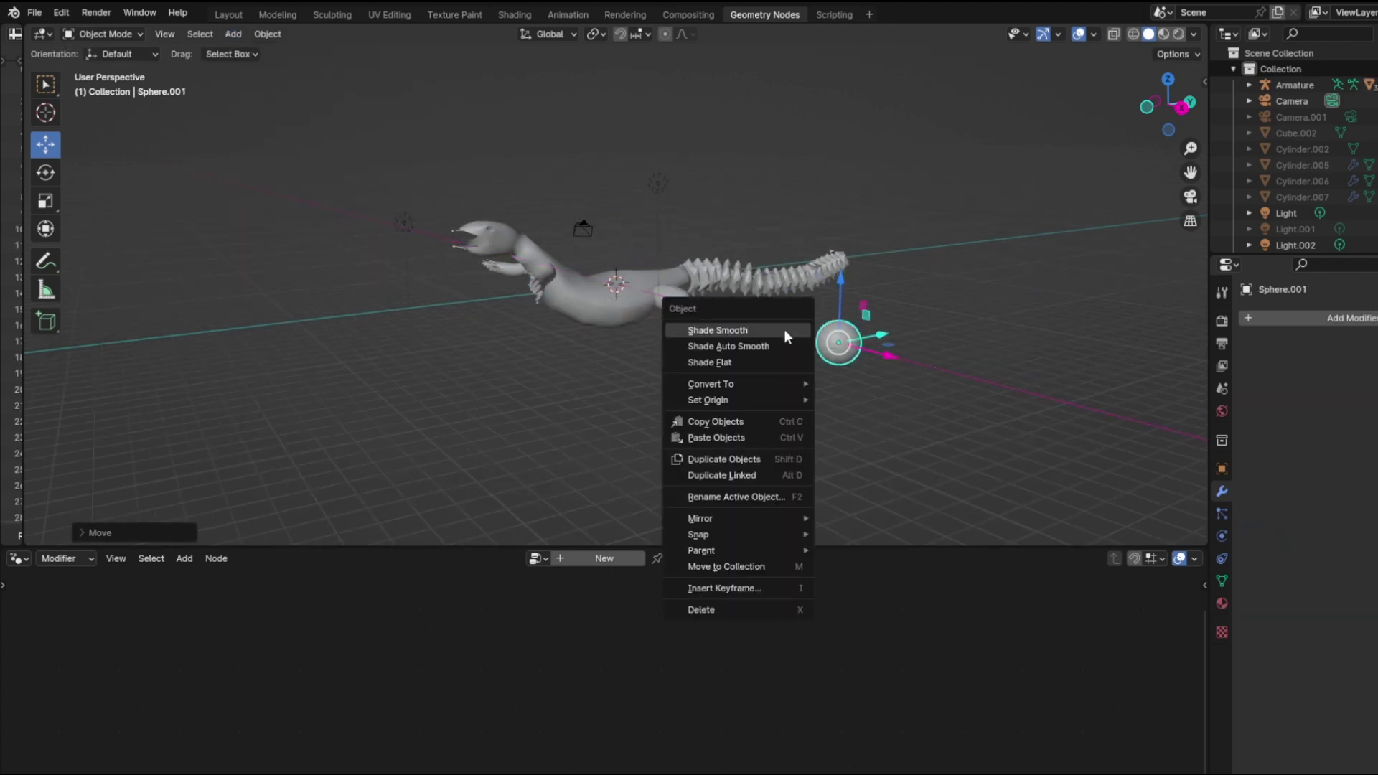
pyautogui.click(781, 328)
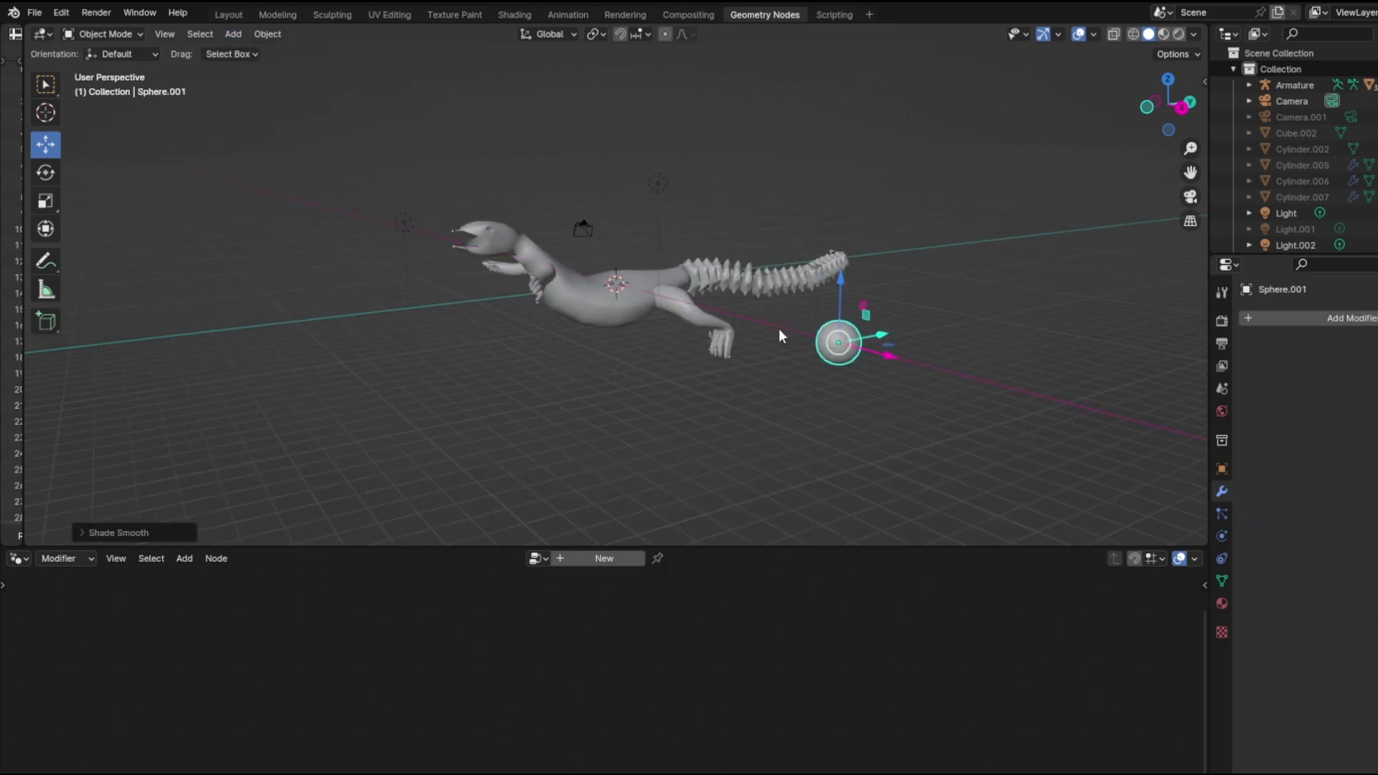
# Step: Select the legs, create a new geometry node tree on them and switch to Weight Paint mode
pyautogui.click(677, 291)
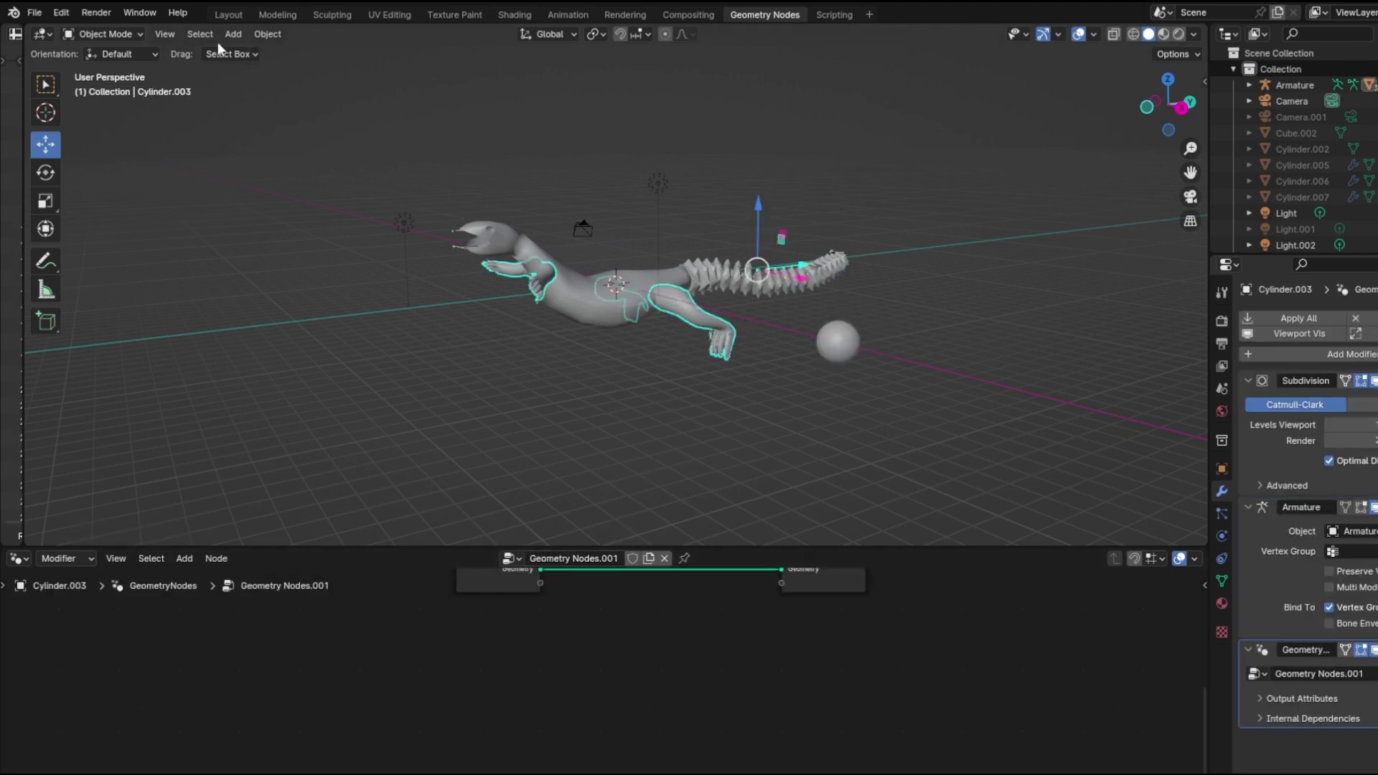
pyautogui.click(128, 35)
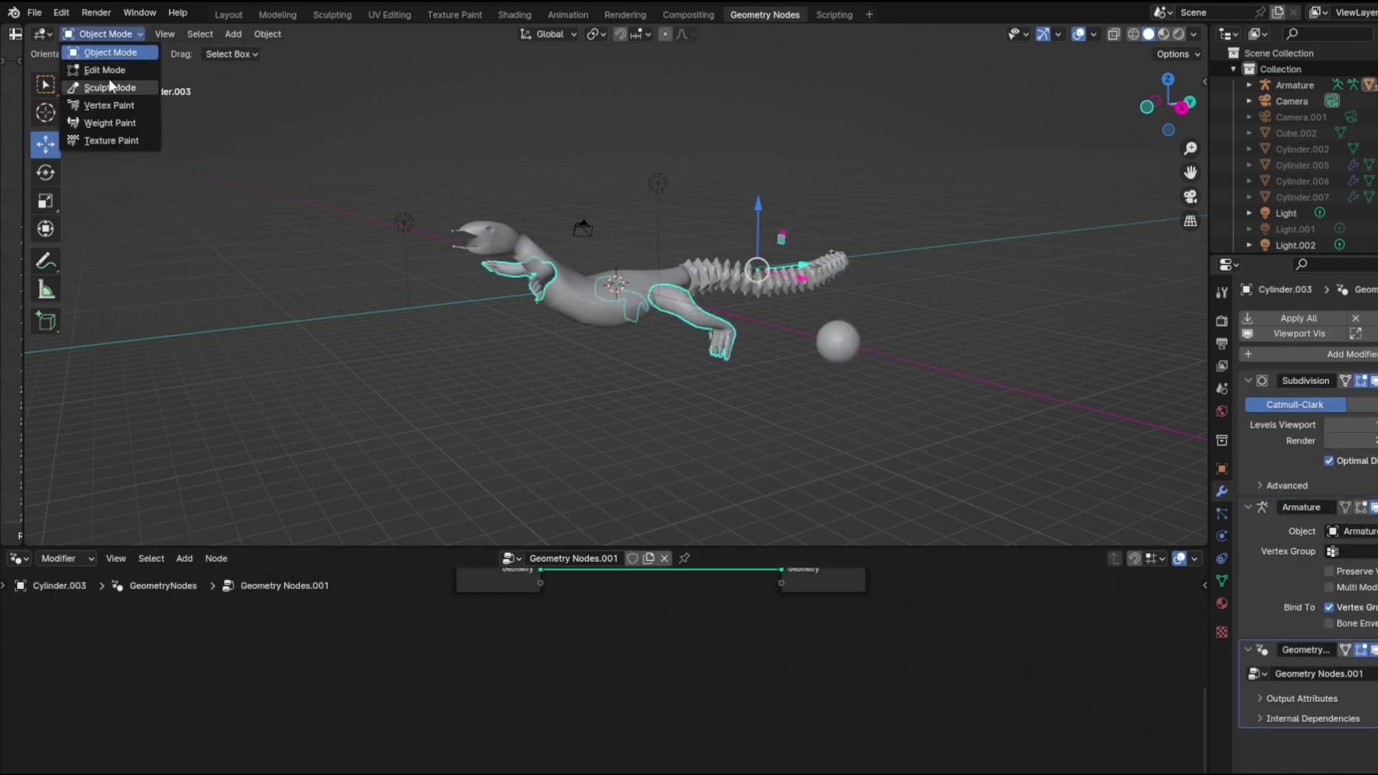
pyautogui.click(107, 122)
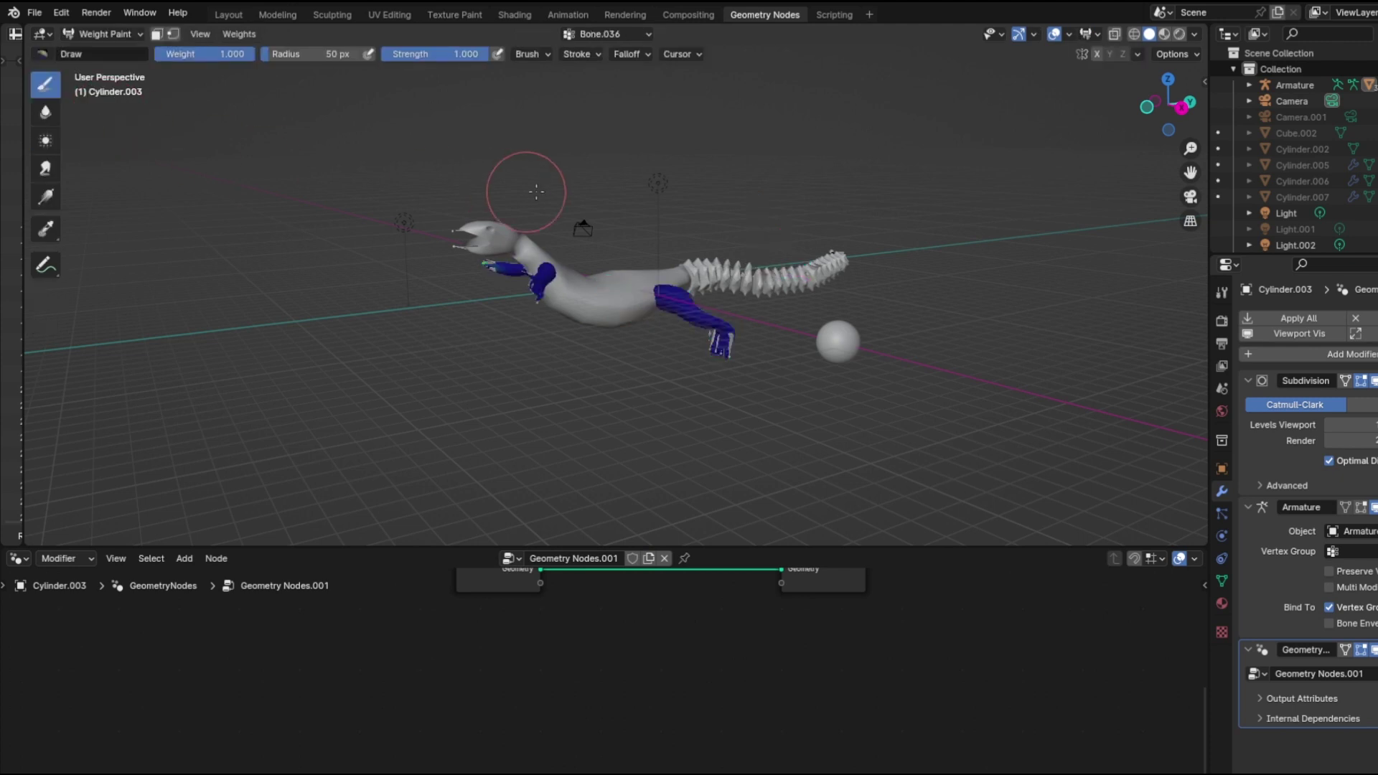
# Step: Display the scene in wireframe shading and inspect the weights on all four legs from above
pyautogui.moveTo(825, 323); pyautogui.dragTo(748, 440, button='middle')
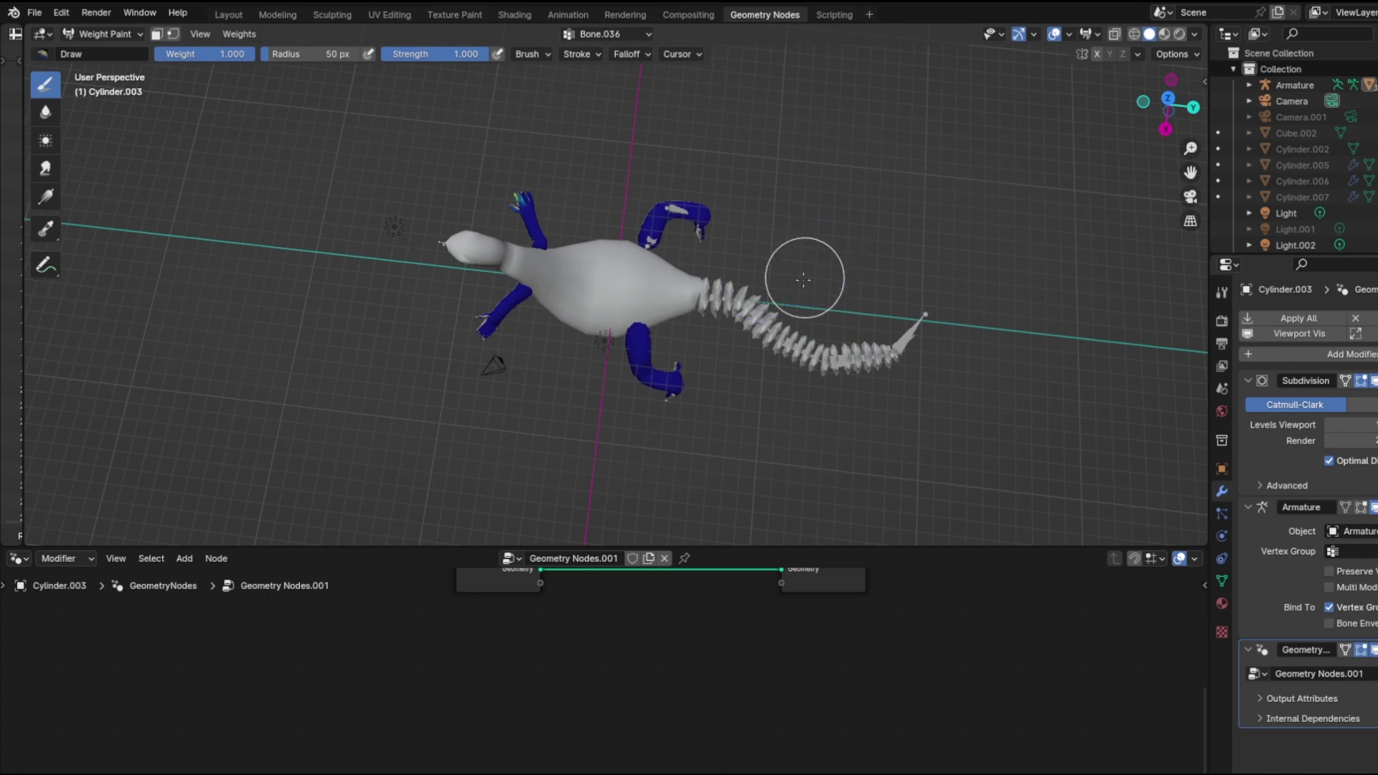
pyautogui.press('z')
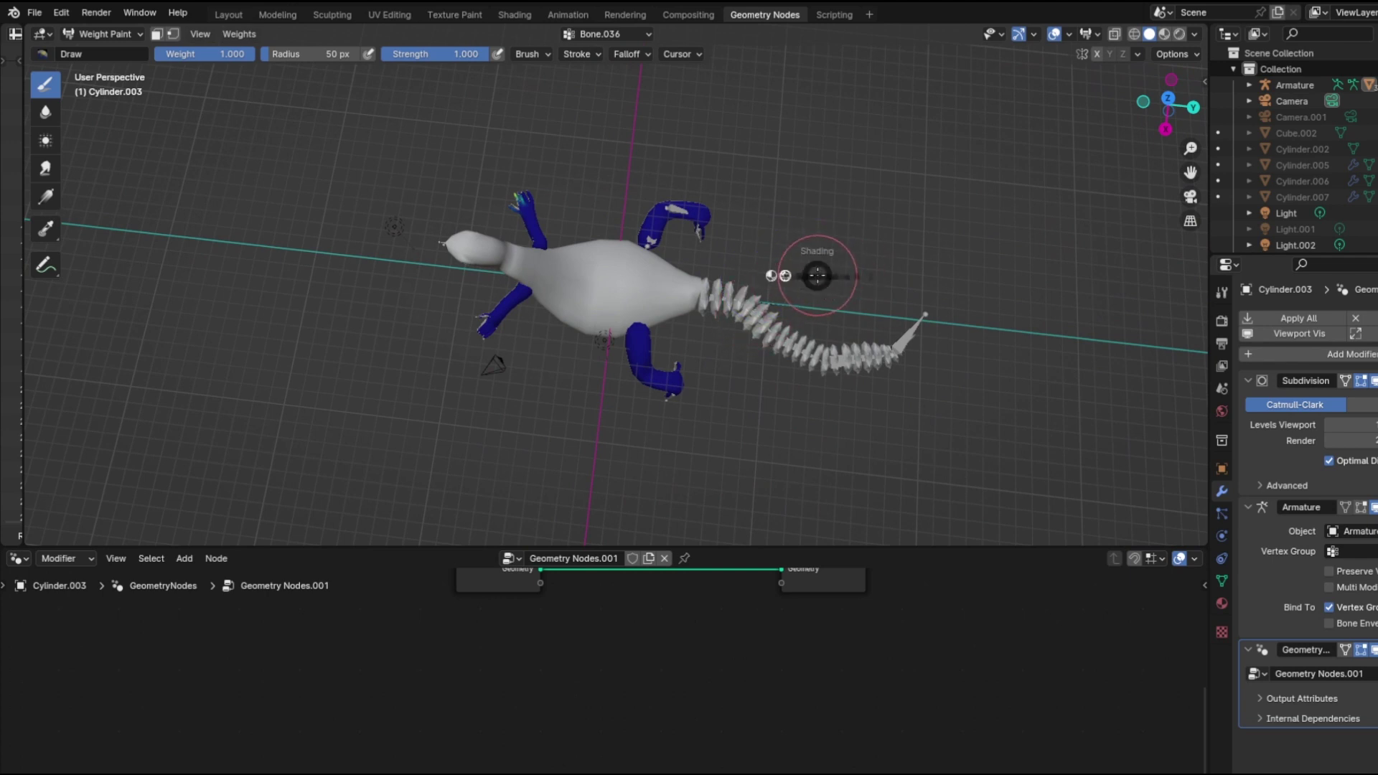
pyautogui.click(861, 276)
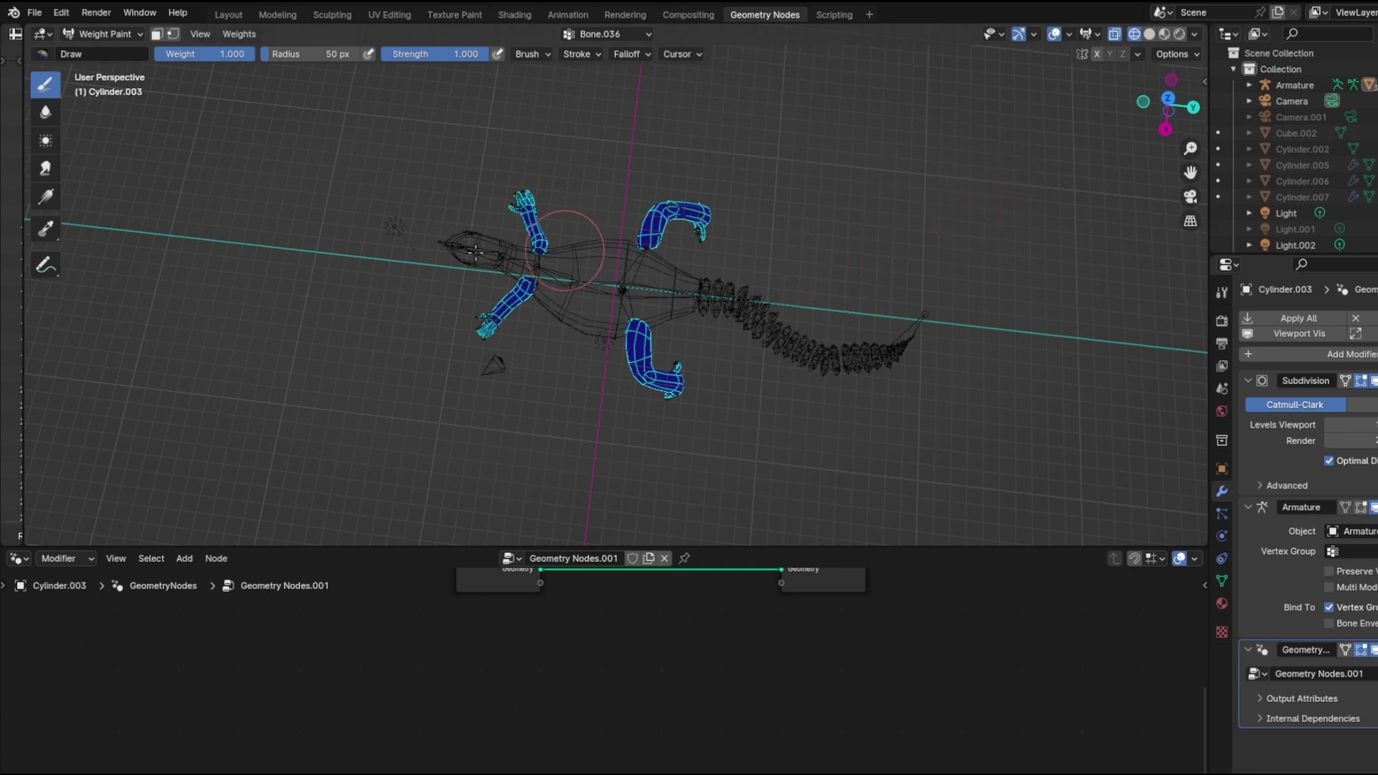
pyautogui.scroll(3, 752, 301)
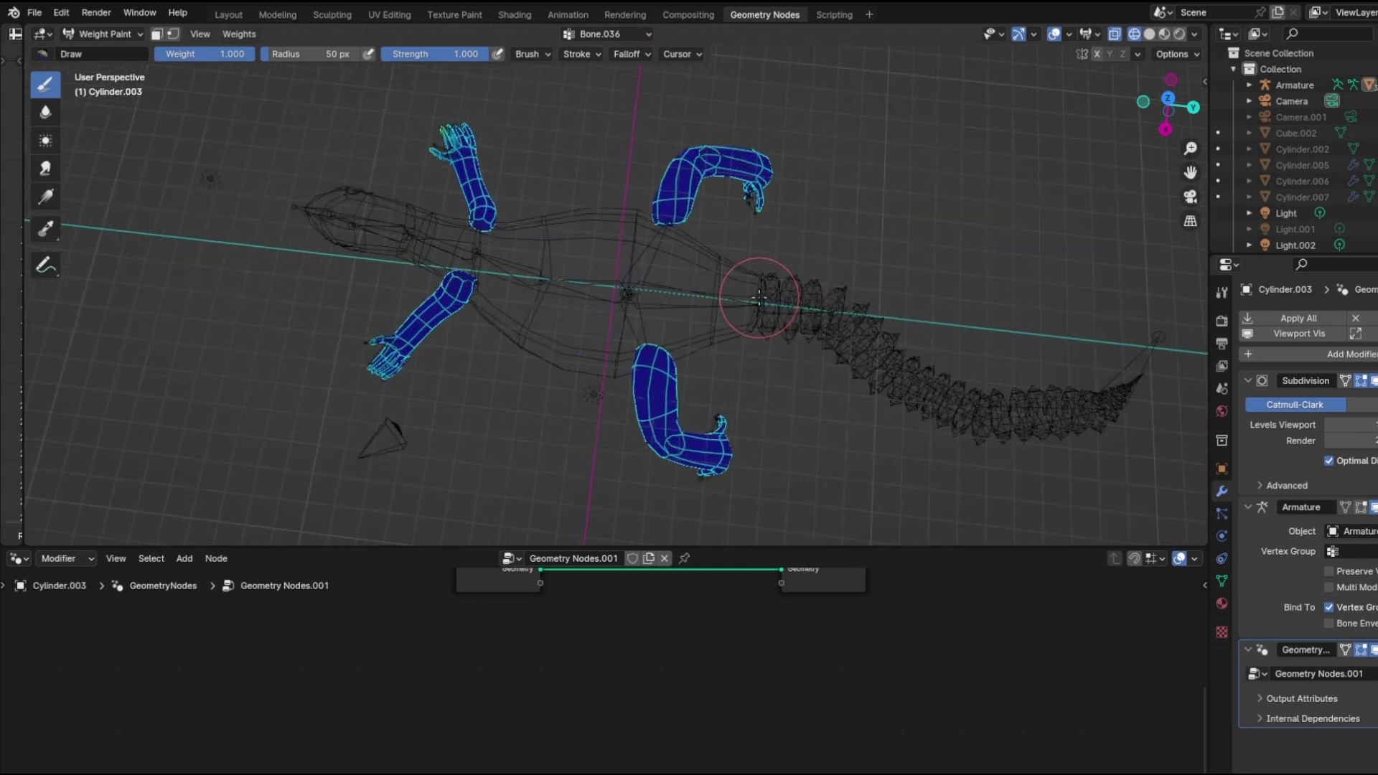
pyautogui.moveTo(759, 300); pyautogui.dragTo(738, 364, button='middle')
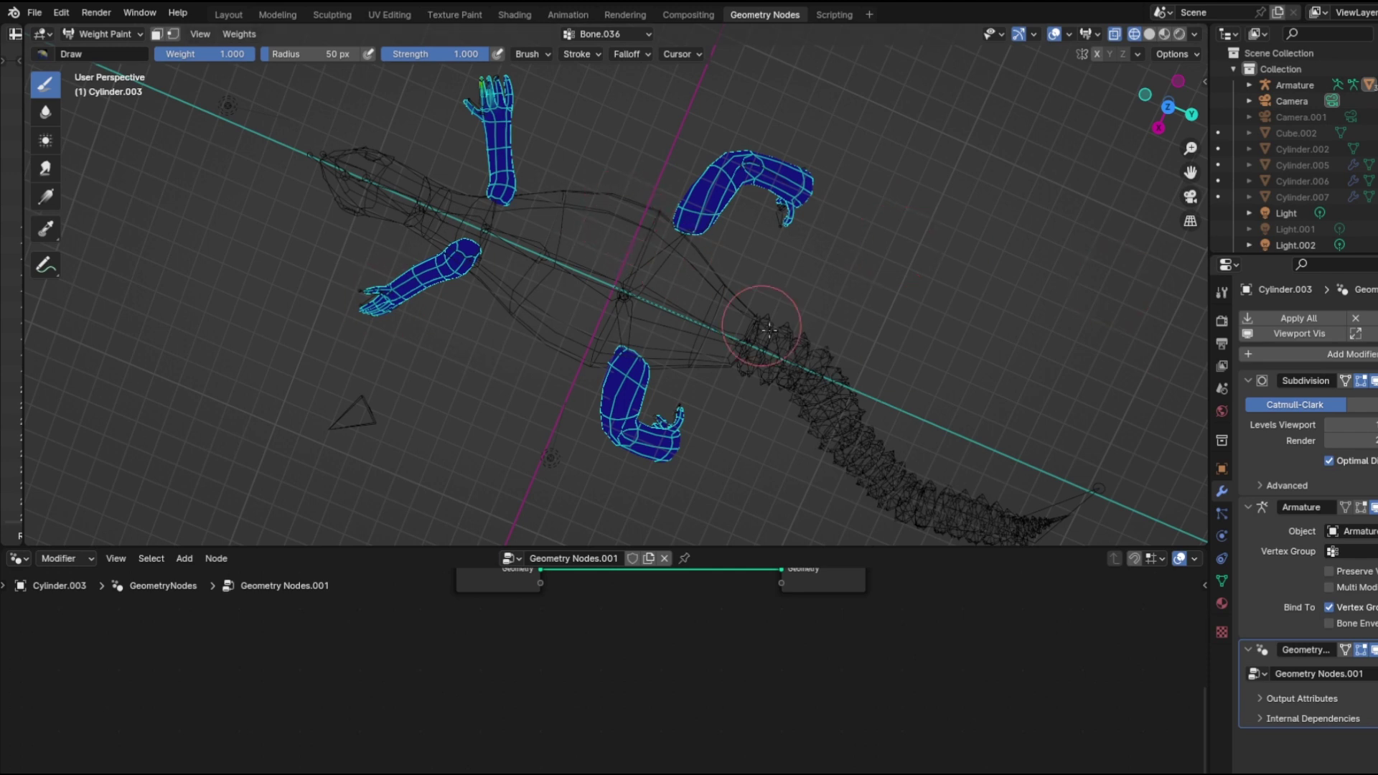
pyautogui.scroll(-2, 933, 330)
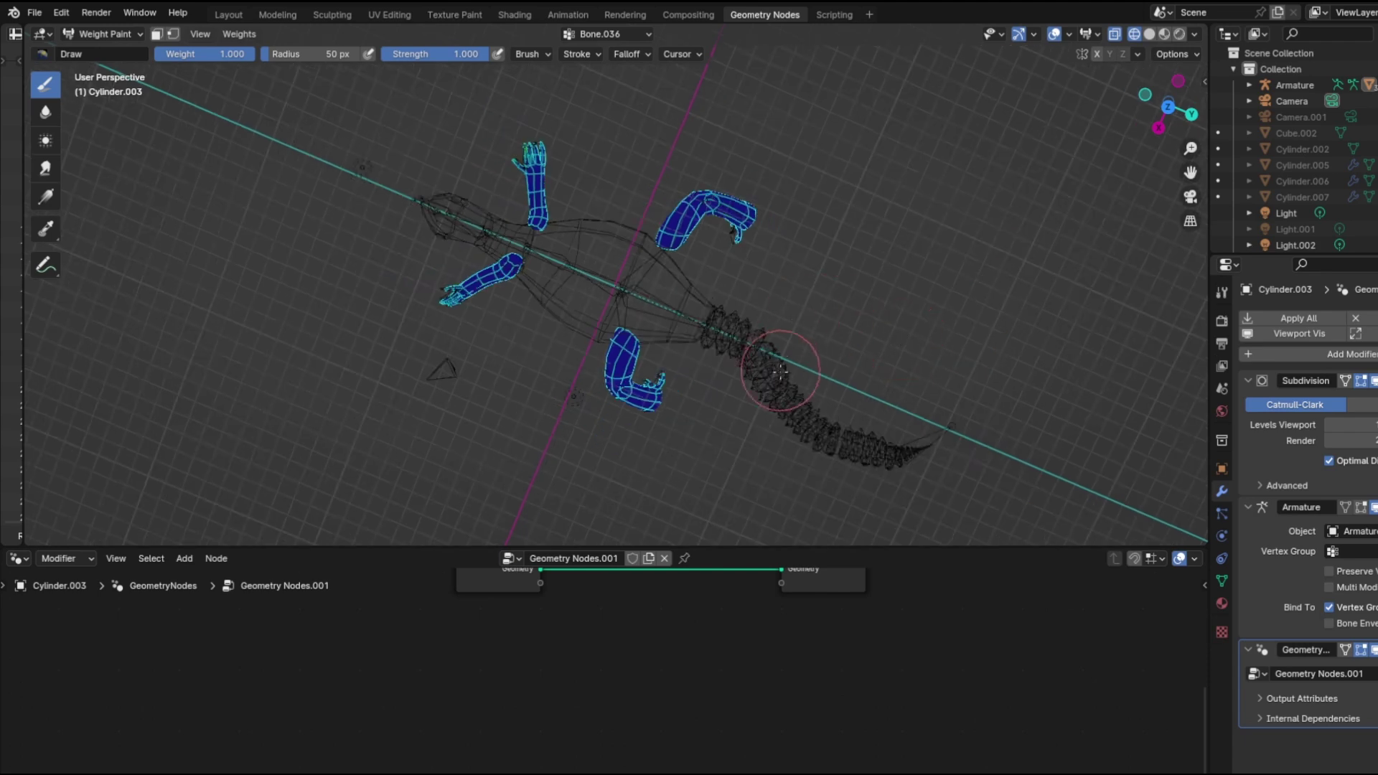
pyautogui.moveTo(781, 370); pyautogui.dragTo(524, 123, button='middle')
pyautogui.click(518, 56)
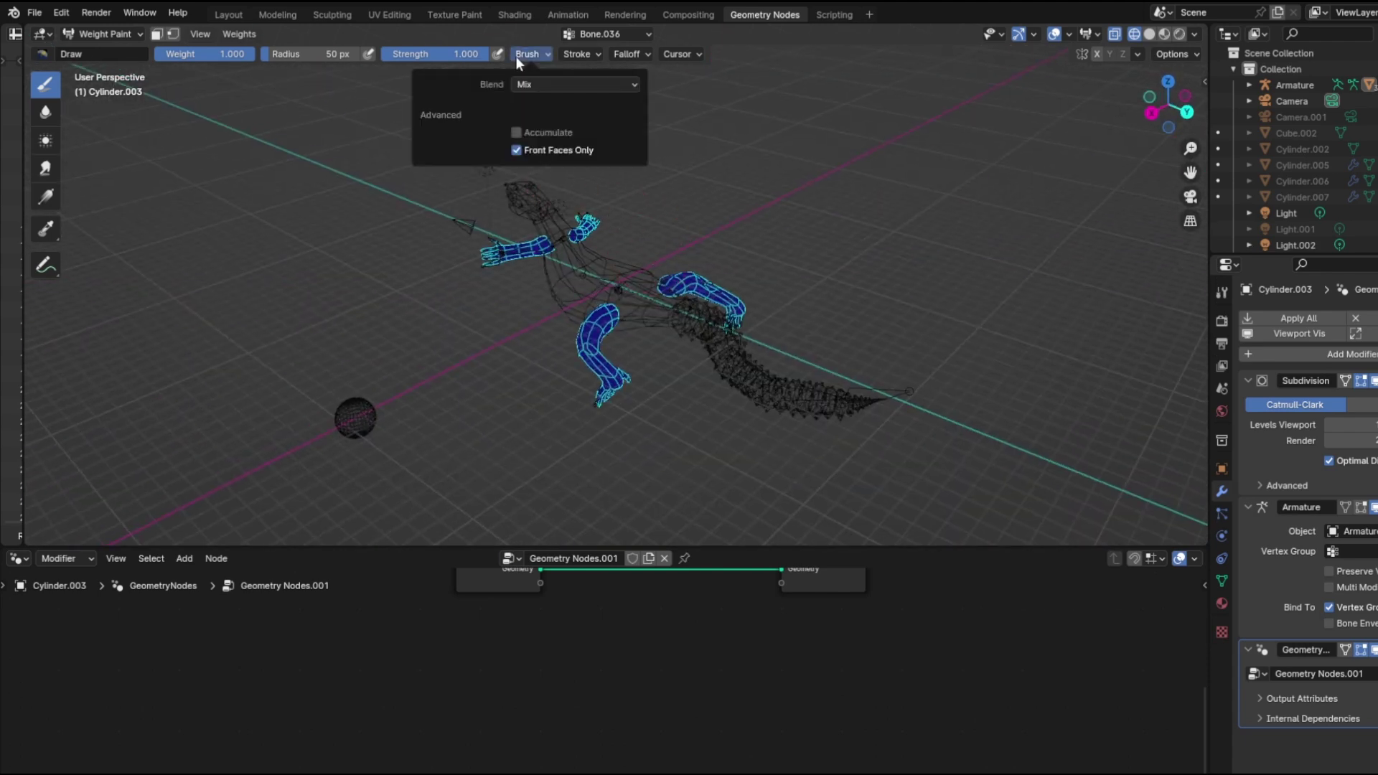
pyautogui.click(536, 83)
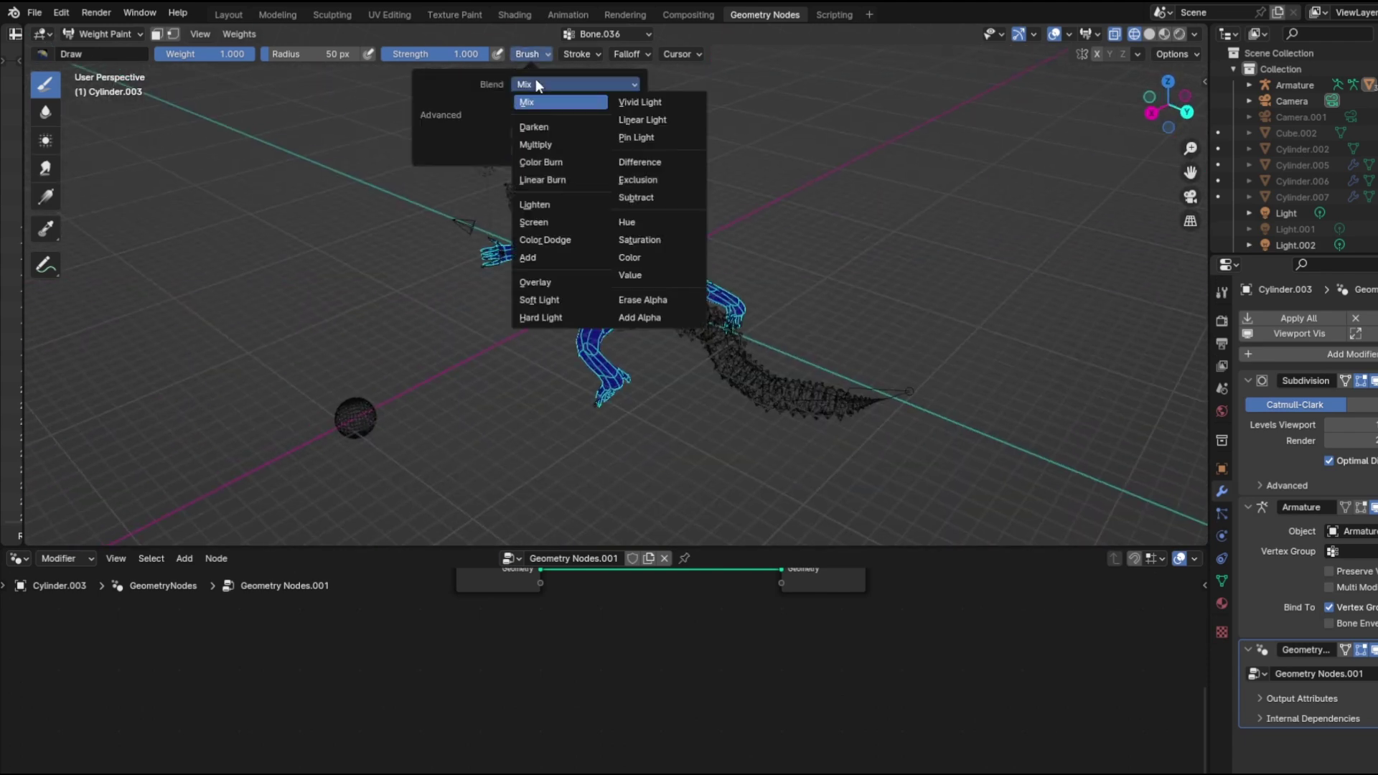
pyautogui.click(539, 82)
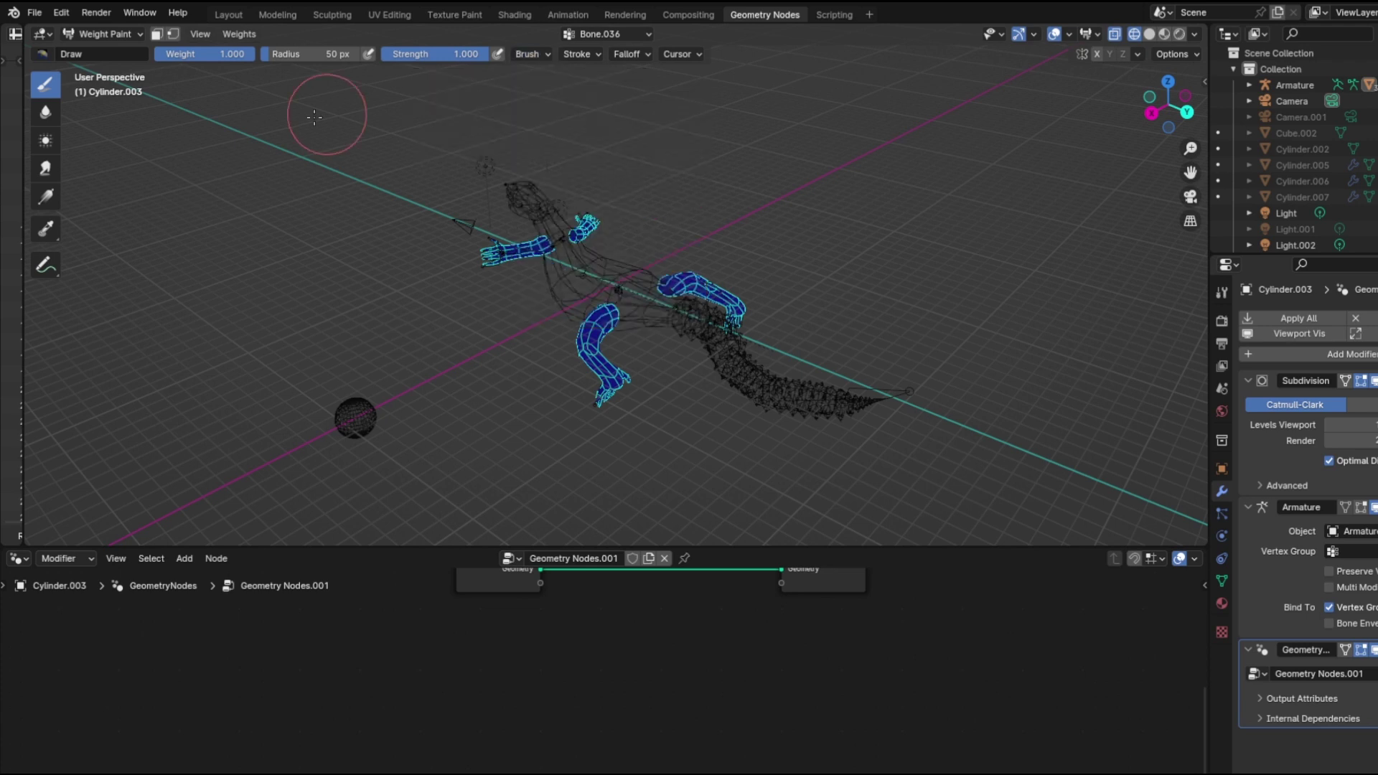
pyautogui.doubleClick(72, 54)
pyautogui.click(47, 135)
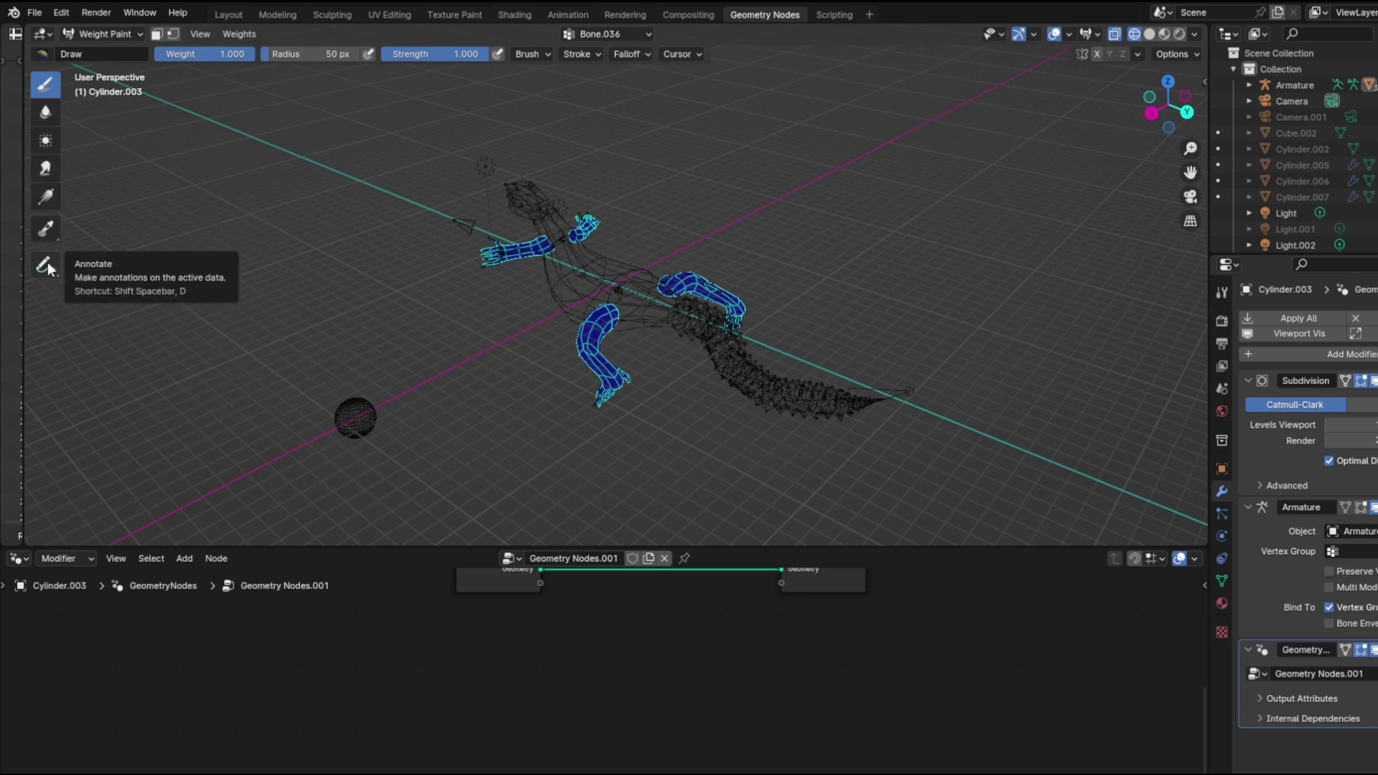
# Step: Try painting Bone.036 weight onto the hind legs with the Draw brush at weight 1.000 and undo the strokes
pyautogui.moveTo(732, 175); pyautogui.dragTo(631, 244, button='middle')
pyautogui.moveTo(696, 314); pyautogui.dragTo(670, 284, button='middle')
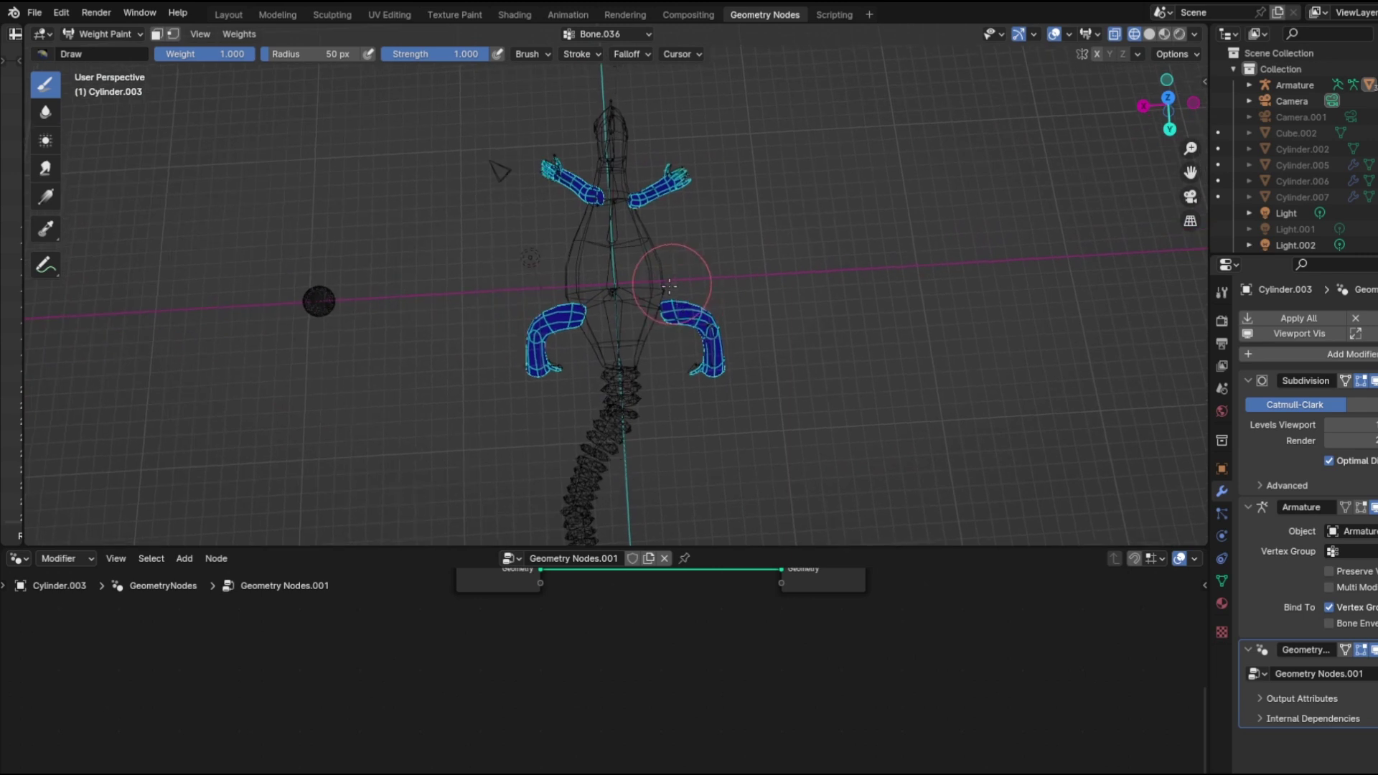
pyautogui.scroll(2, 617, 330)
pyautogui.moveTo(559, 340); pyautogui.dragTo(485, 359)
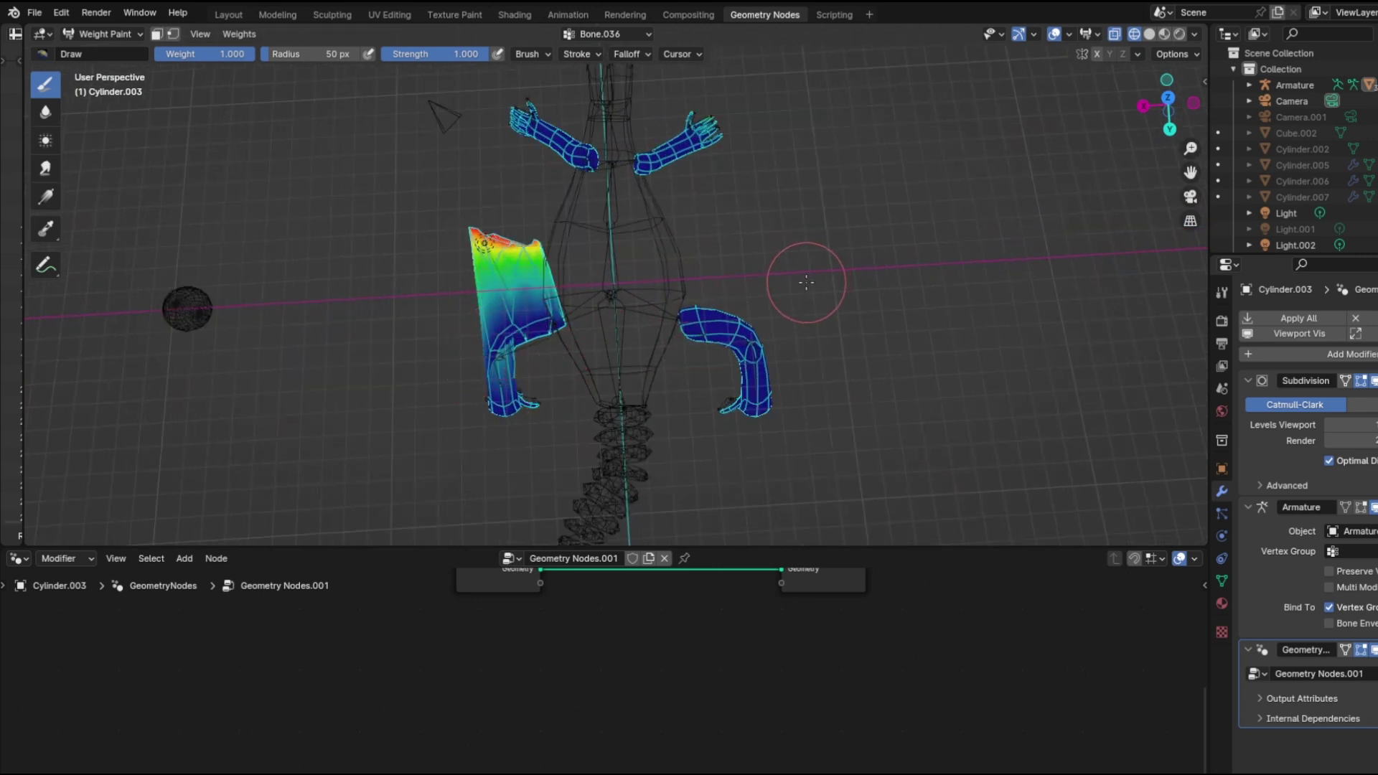
pyautogui.hotkey('ctrl', 'z')
pyautogui.scroll(3, 428, 314)
pyautogui.moveTo(427, 314)
pyautogui.mouseDown(button='middle')
pyautogui.moveTo(461, 305)
pyautogui.moveTo(590, 195)
pyautogui.mouseUp(button='middle')
pyautogui.moveTo(668, 320)
pyautogui.mouseDown()
pyautogui.moveTo(710, 369)
pyautogui.moveTo(769, 365)
pyautogui.mouseUp()
pyautogui.hotkey('ctrl', 'z')
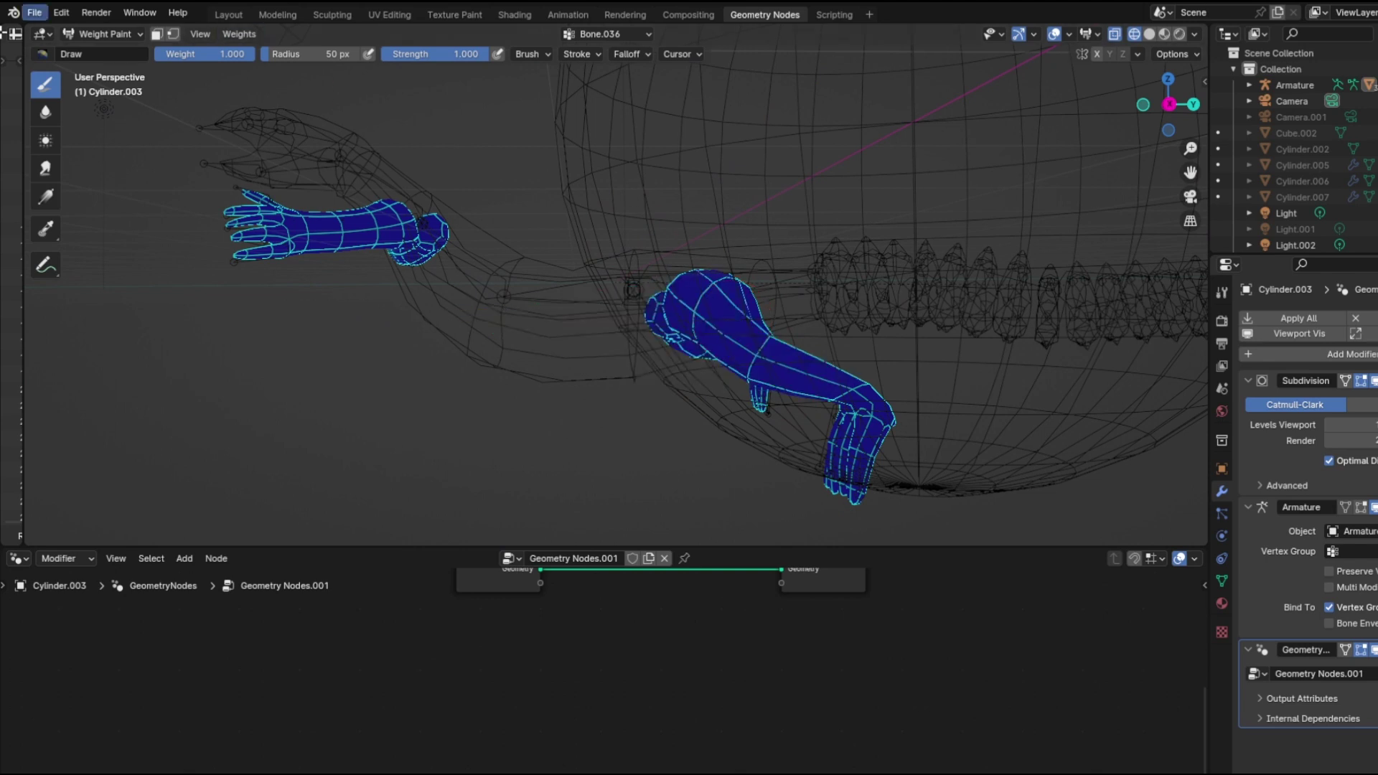
# Step: Return the legs from Weight Paint mode to Object Mode
pyautogui.click(134, 34)
pyautogui.click(105, 32)
pyautogui.click(113, 54)
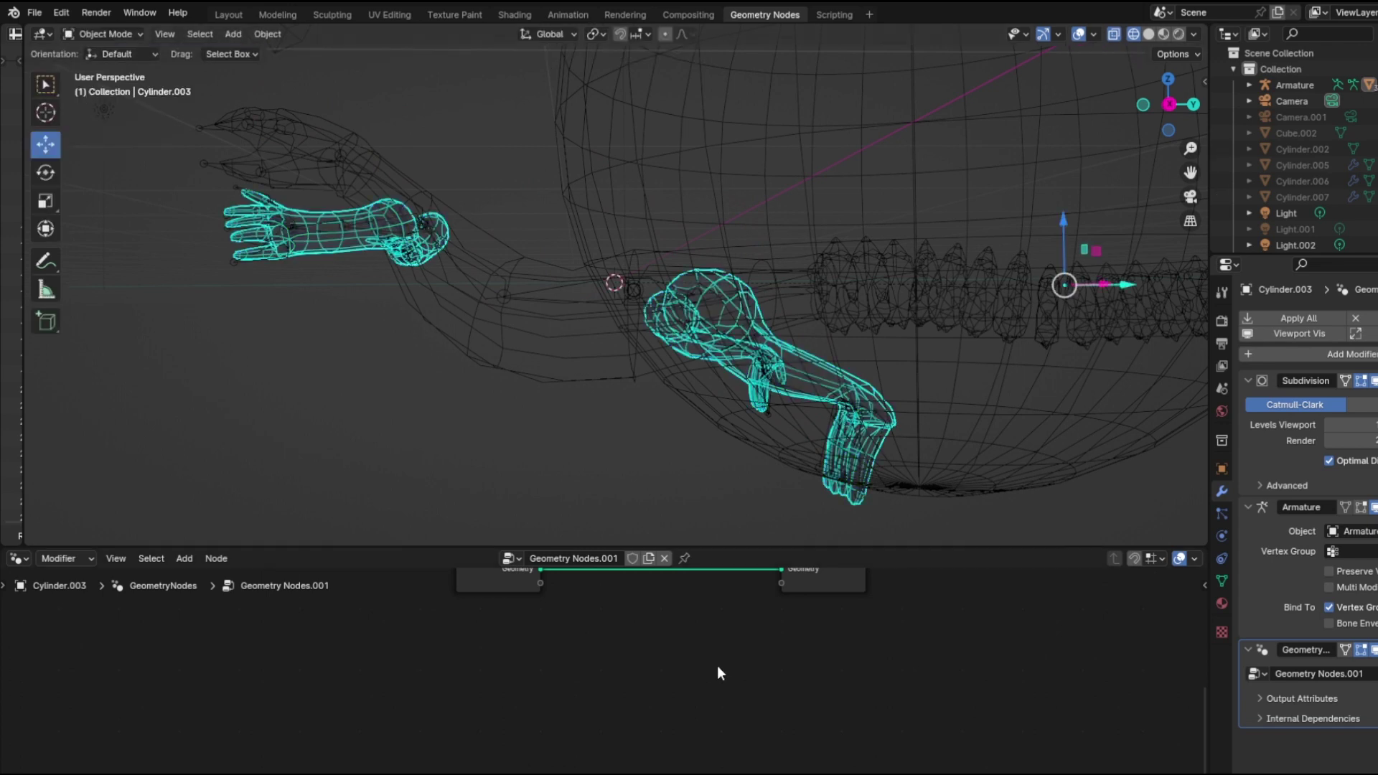
# Step: Feed the Group Input geometry into a new Distribute Points on Faces node and its points into a new Instance on Points node
pyautogui.moveTo(510, 580); pyautogui.dragTo(462, 680)
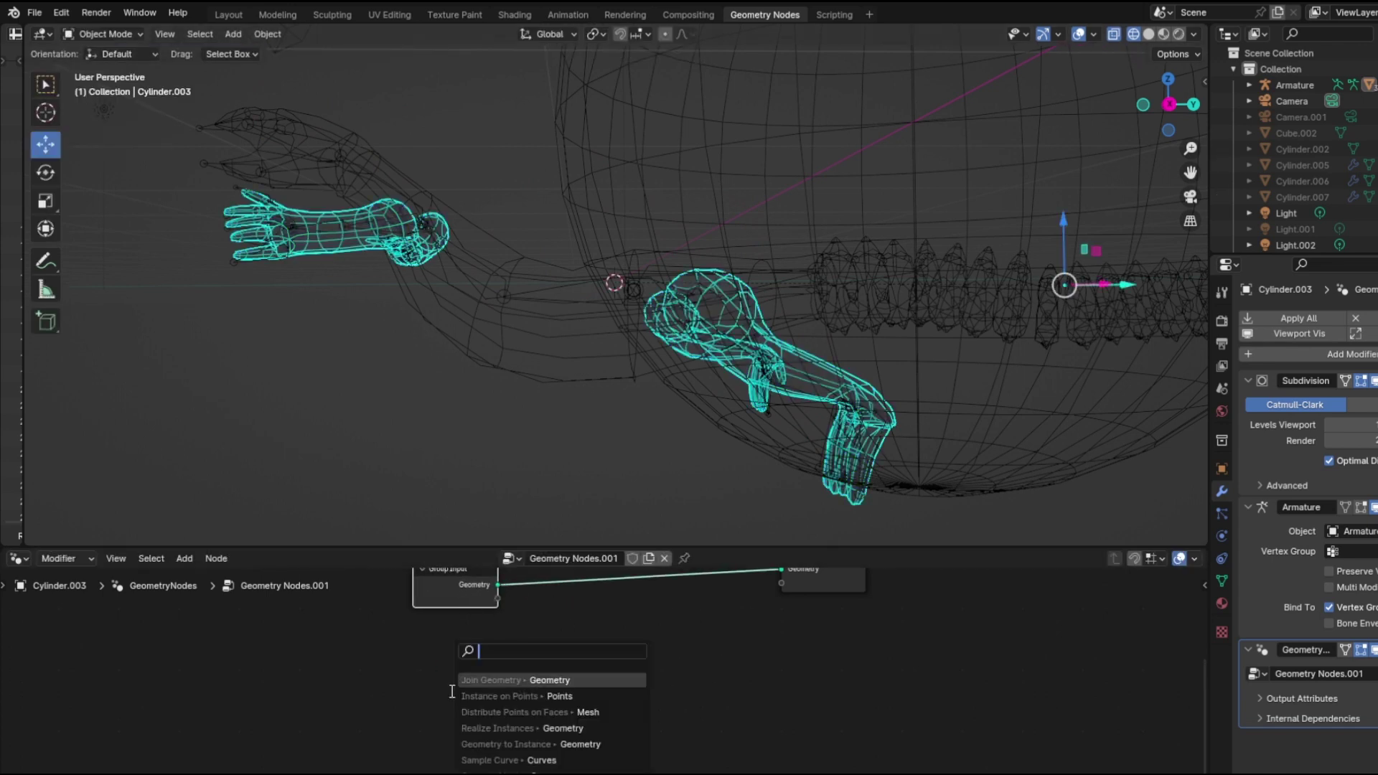
pyautogui.click(493, 712)
pyautogui.click(514, 696)
pyautogui.moveTo(573, 686); pyautogui.dragTo(661, 645)
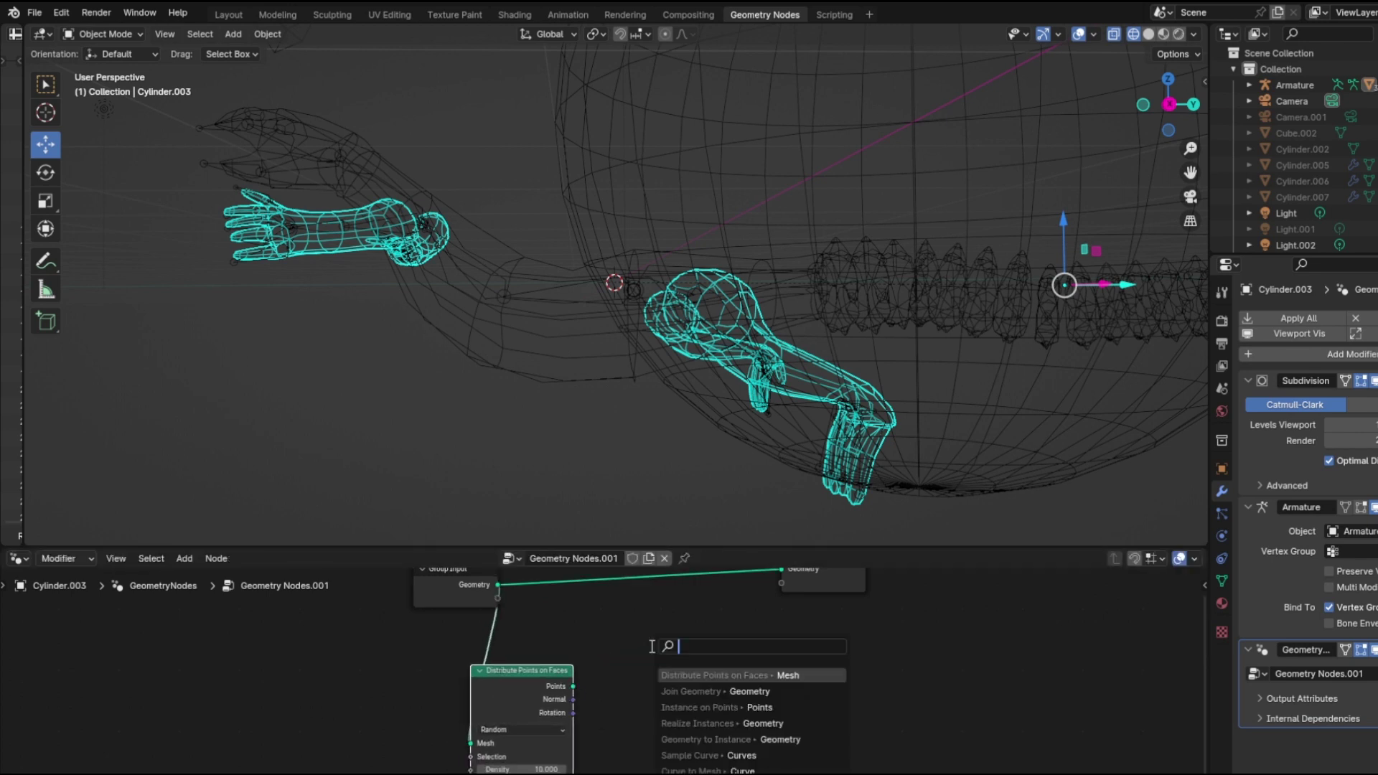
pyautogui.click(702, 707)
pyautogui.click(749, 619)
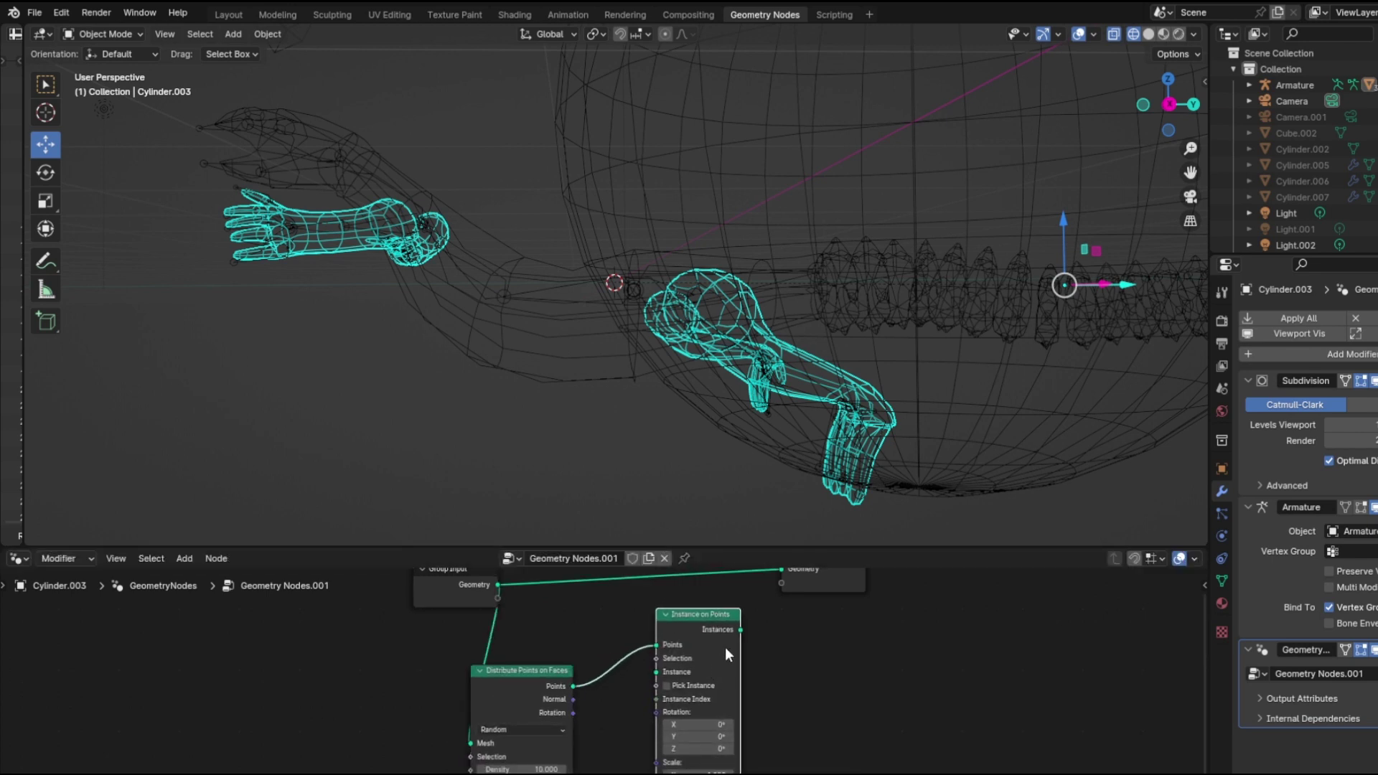
# Step: Add a Join Geometry node before the Group Output that merges the original leg geometry with the instances, spacing the nodes apart
pyautogui.moveTo(743, 631)
pyautogui.mouseDown()
pyautogui.moveTo(778, 584)
pyautogui.moveTo(750, 650)
pyautogui.mouseUp()
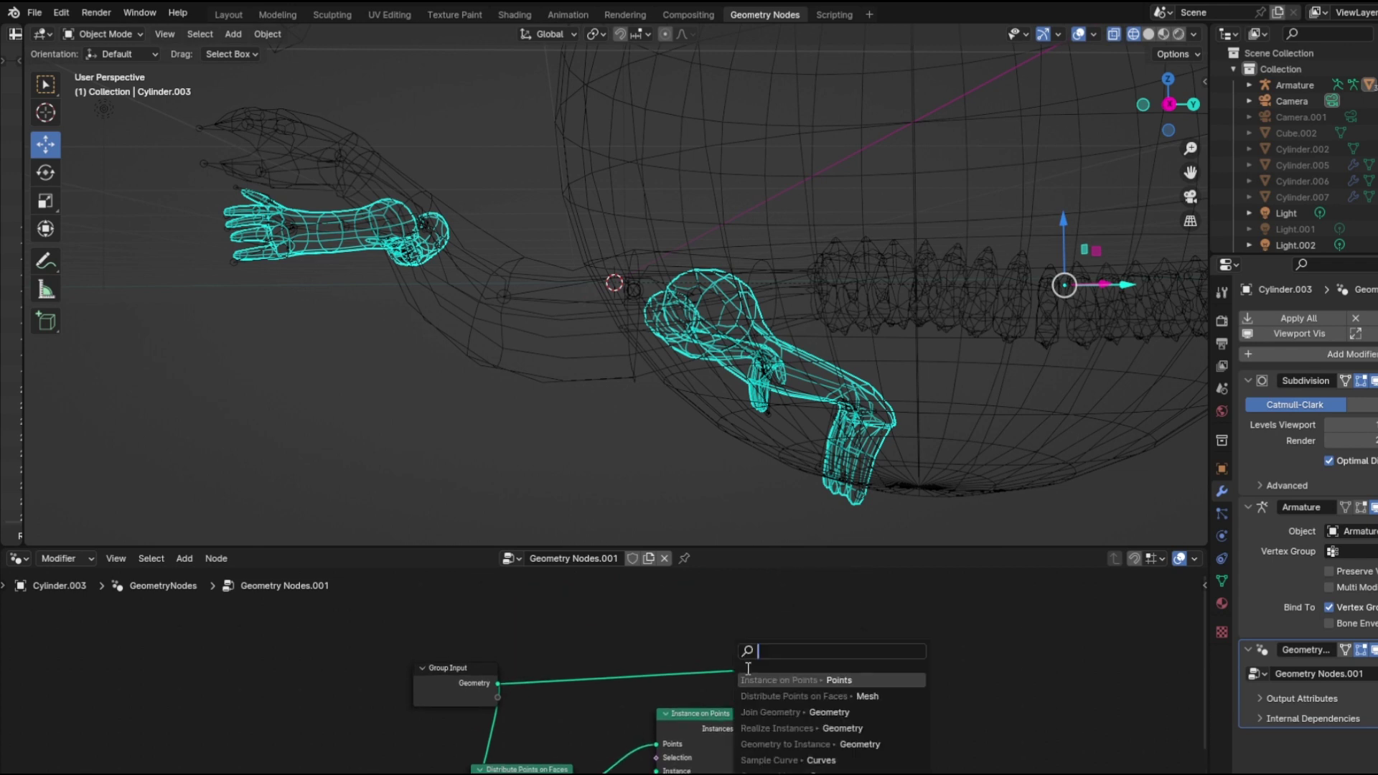
pyautogui.click(789, 711)
pyautogui.click(743, 664)
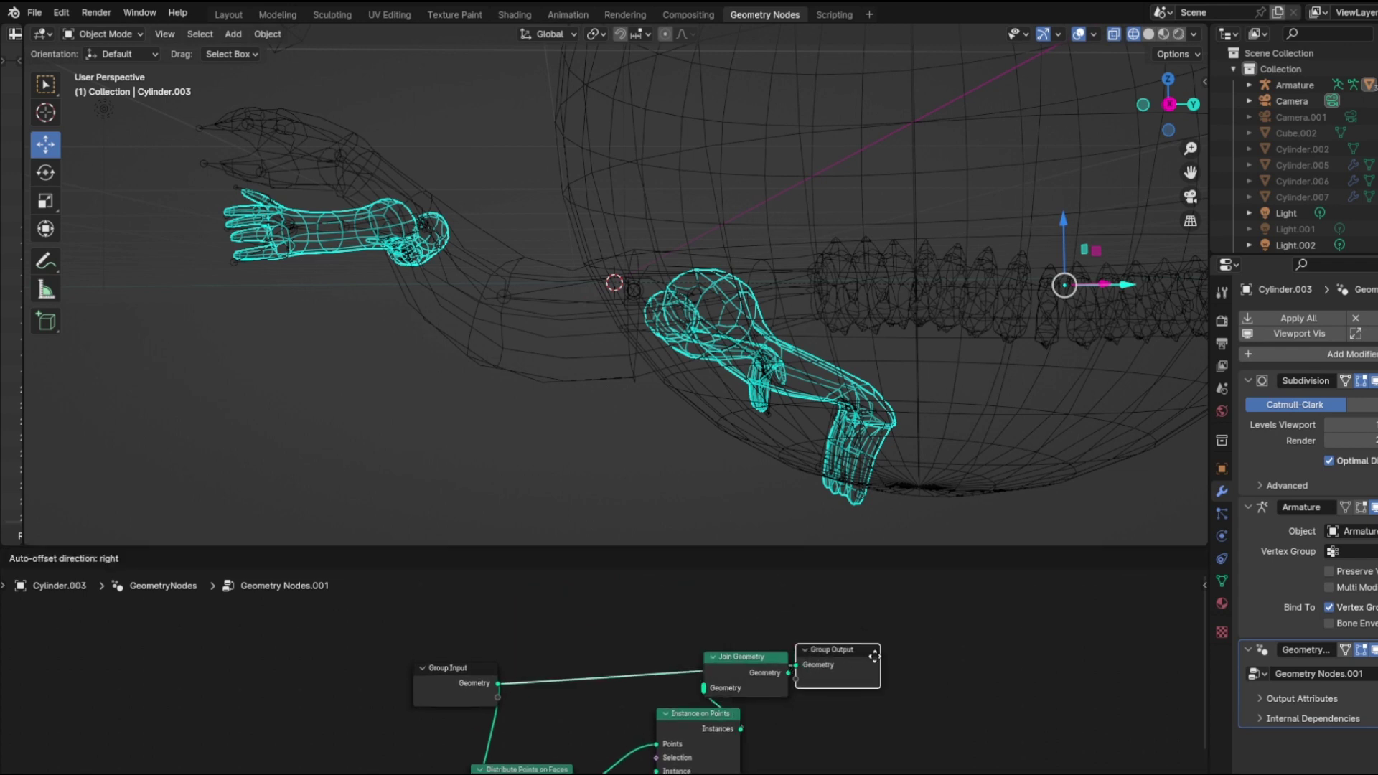
pyautogui.click(909, 650)
pyautogui.moveTo(909, 653); pyautogui.dragTo(698, 690)
pyautogui.moveTo(864, 662); pyautogui.dragTo(905, 658)
pyautogui.moveTo(832, 696); pyautogui.dragTo(841, 628, button='middle')
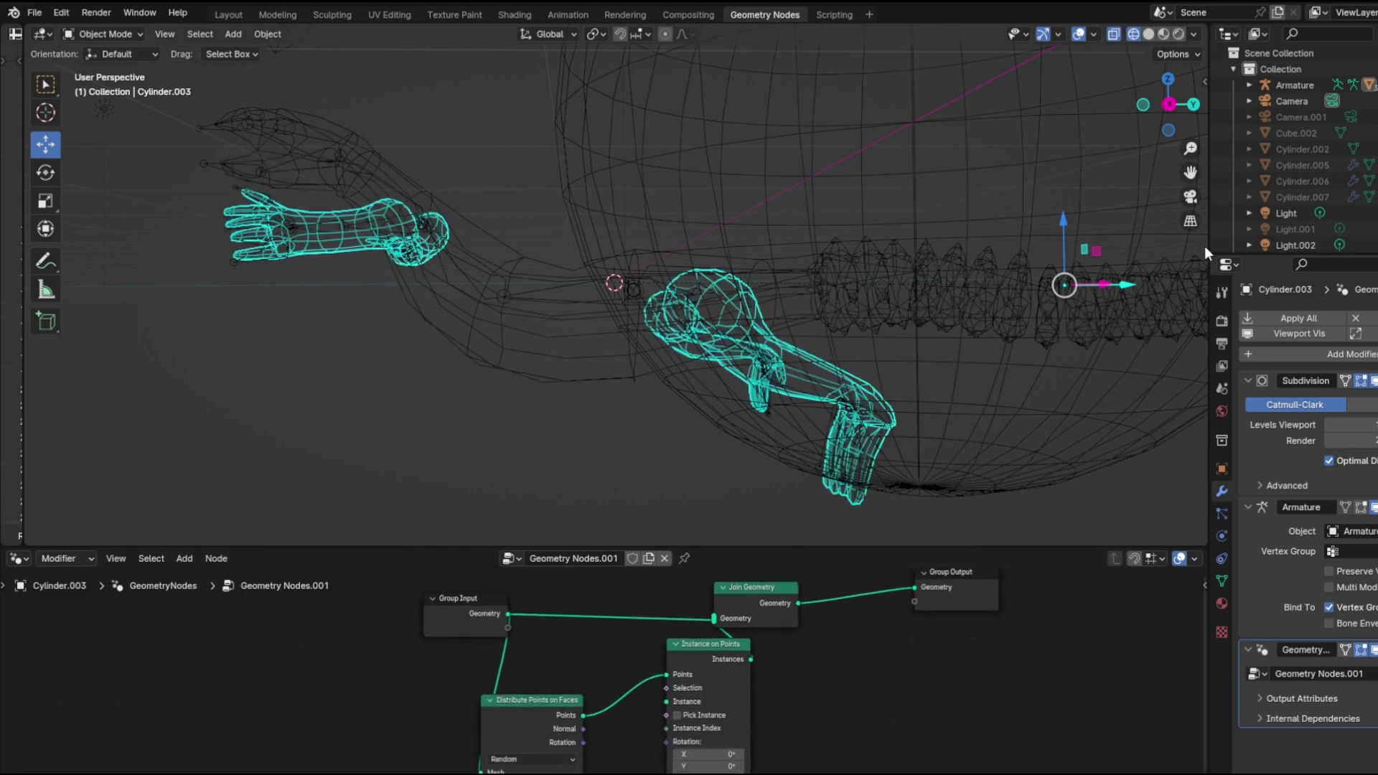
# Step: Bring the new UV sphere in as an Object Info node, connect its geometry to the Instance input and hide the original sphere
pyautogui.scroll(-2, 1291, 180)
pyautogui.click(1309, 234)
pyautogui.moveTo(925, 421); pyautogui.dragTo(395, 699)
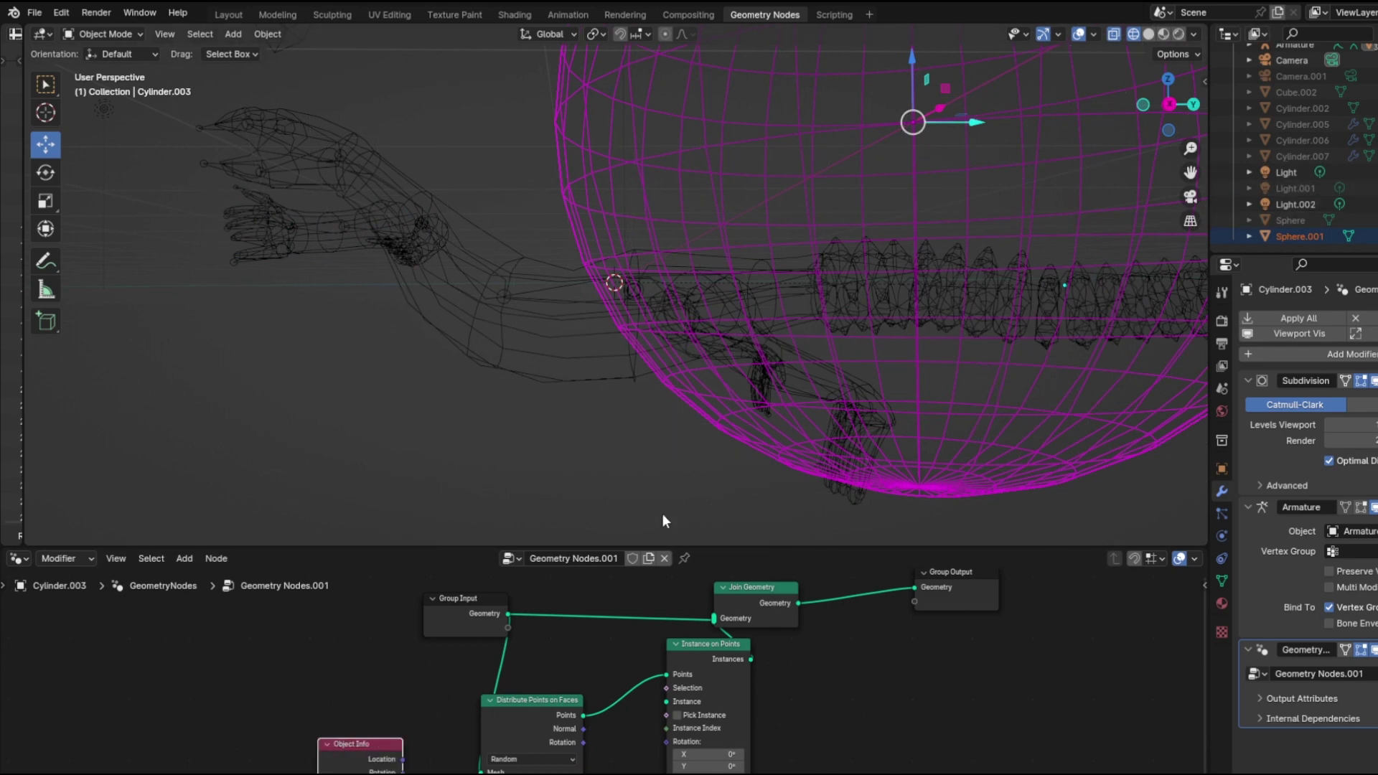
pyautogui.moveTo(402, 773); pyautogui.dragTo(674, 704)
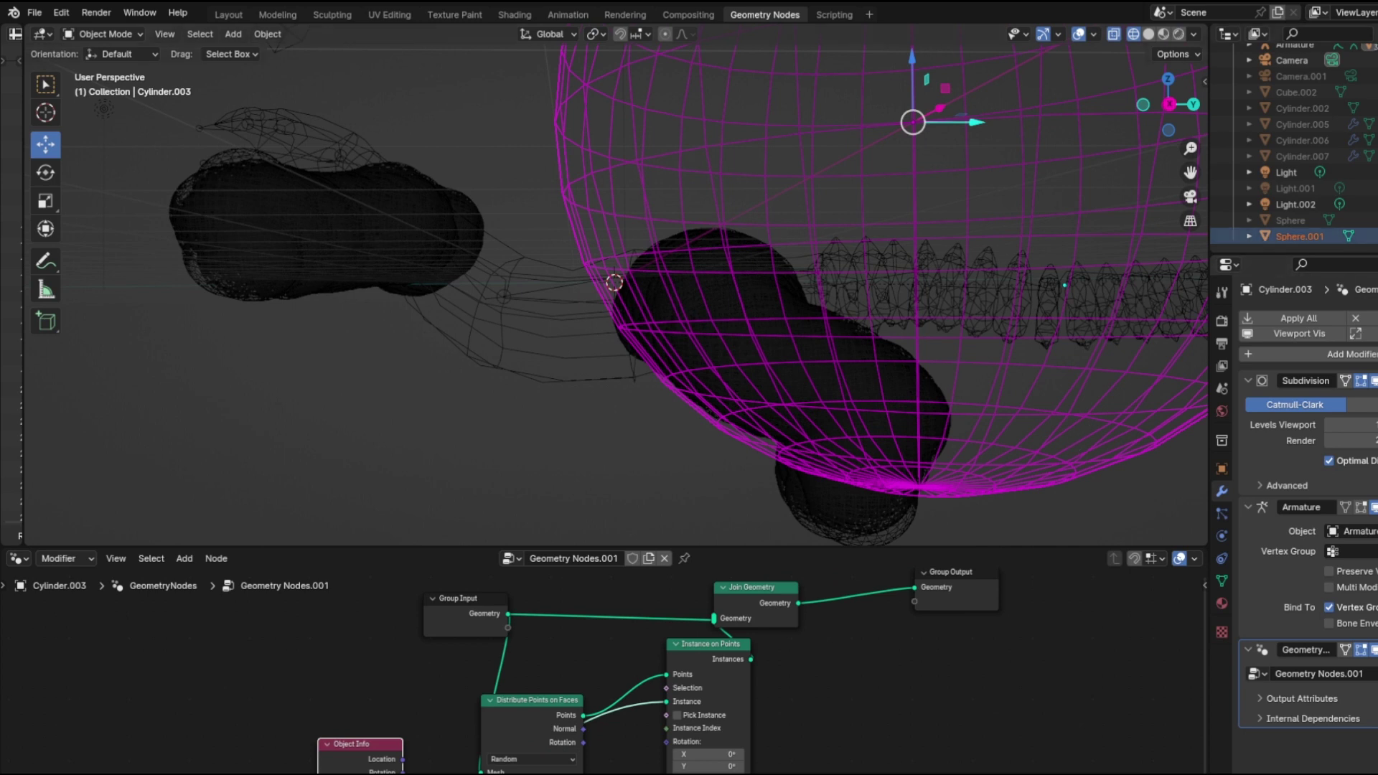
pyautogui.click(1377, 237)
# Step: Add a Random Value node driving the Scale input of Instance on Points and set its data type to Float
pyautogui.moveTo(666, 774); pyautogui.dragTo(669, 678, button='middle')
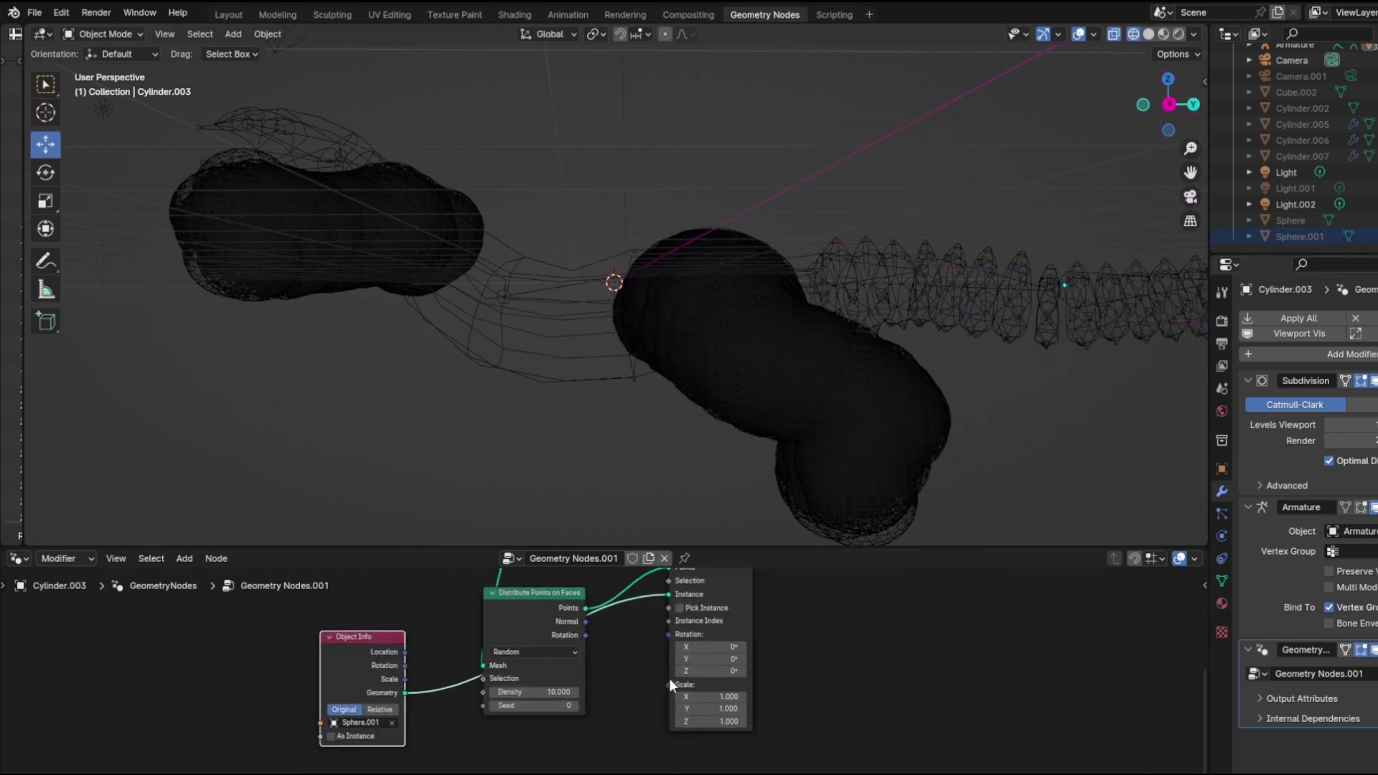
pyautogui.moveTo(669, 684); pyautogui.dragTo(650, 696)
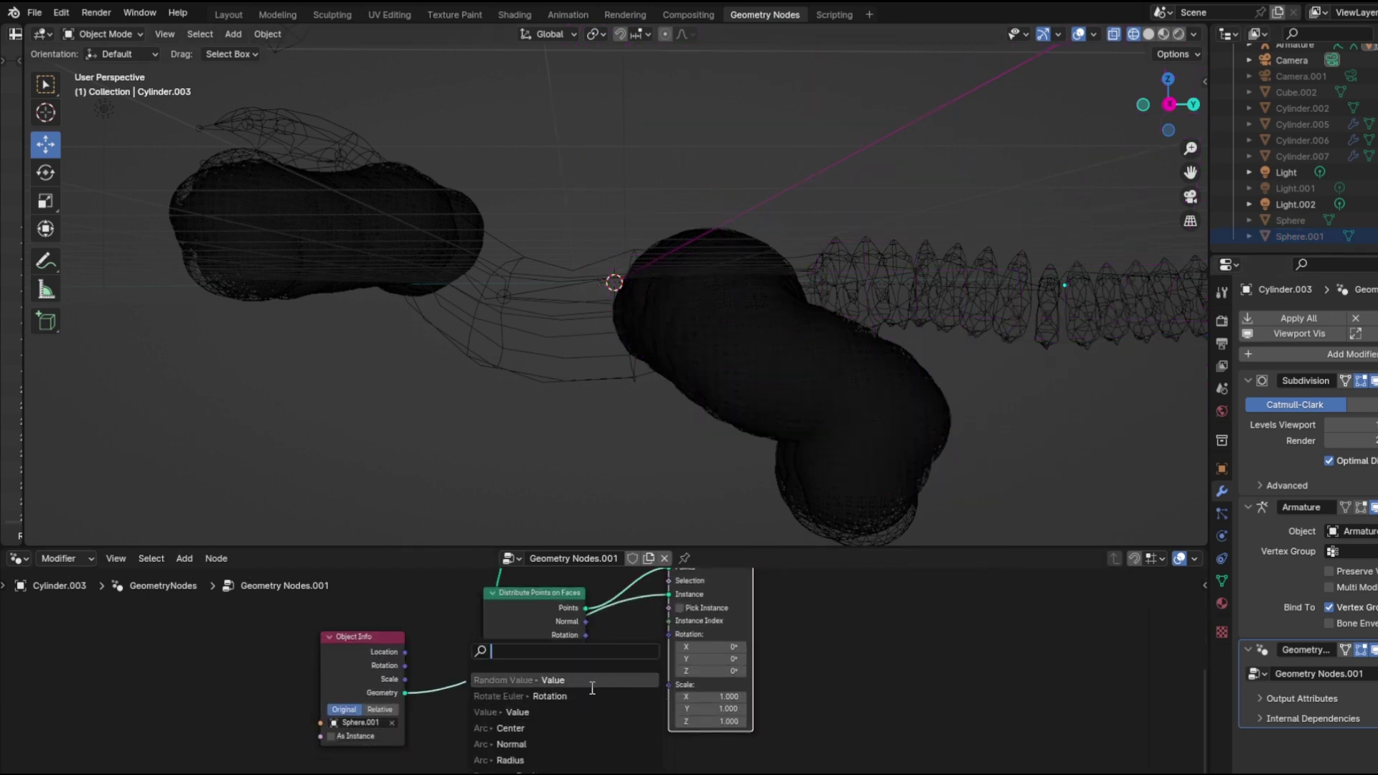
pyautogui.click(592, 683)
pyautogui.click(632, 727)
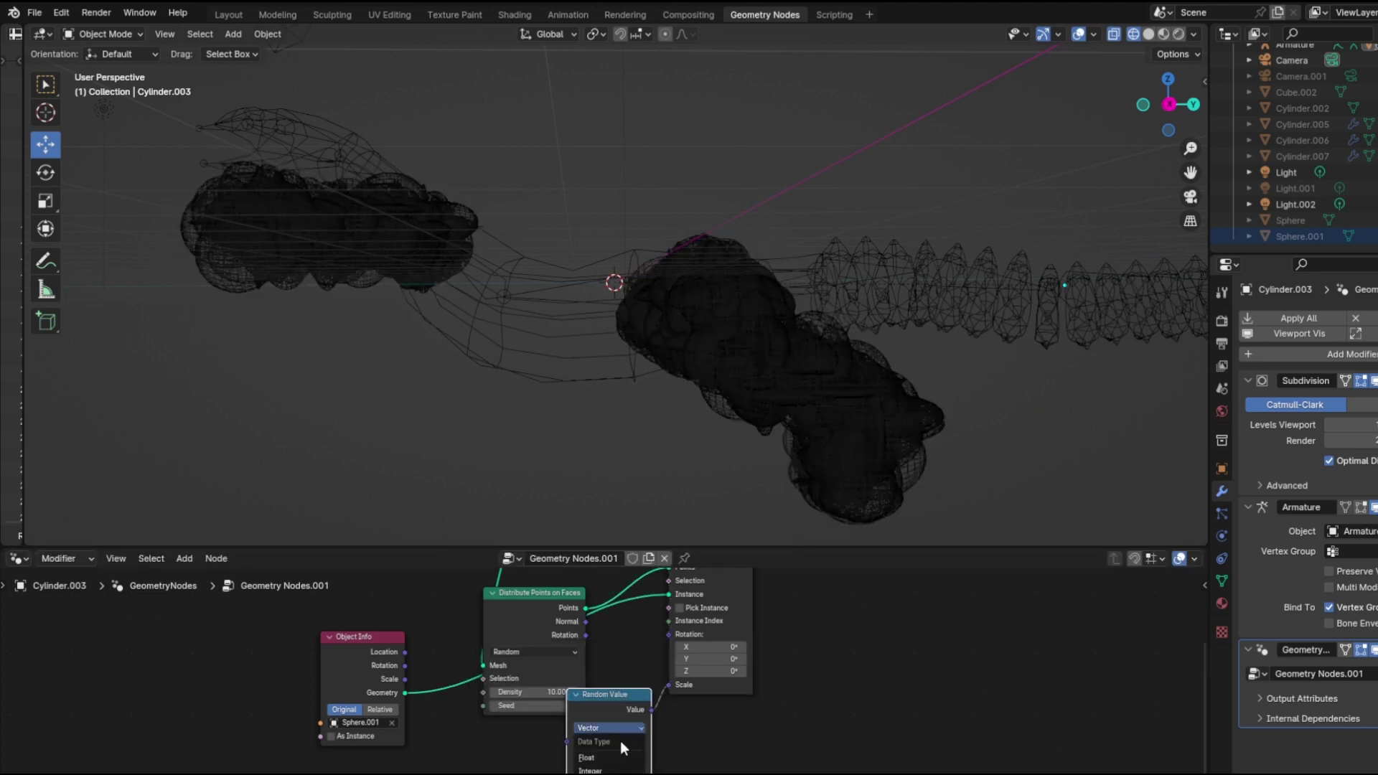
pyautogui.click(624, 736)
pyautogui.moveTo(652, 709); pyautogui.dragTo(671, 683)
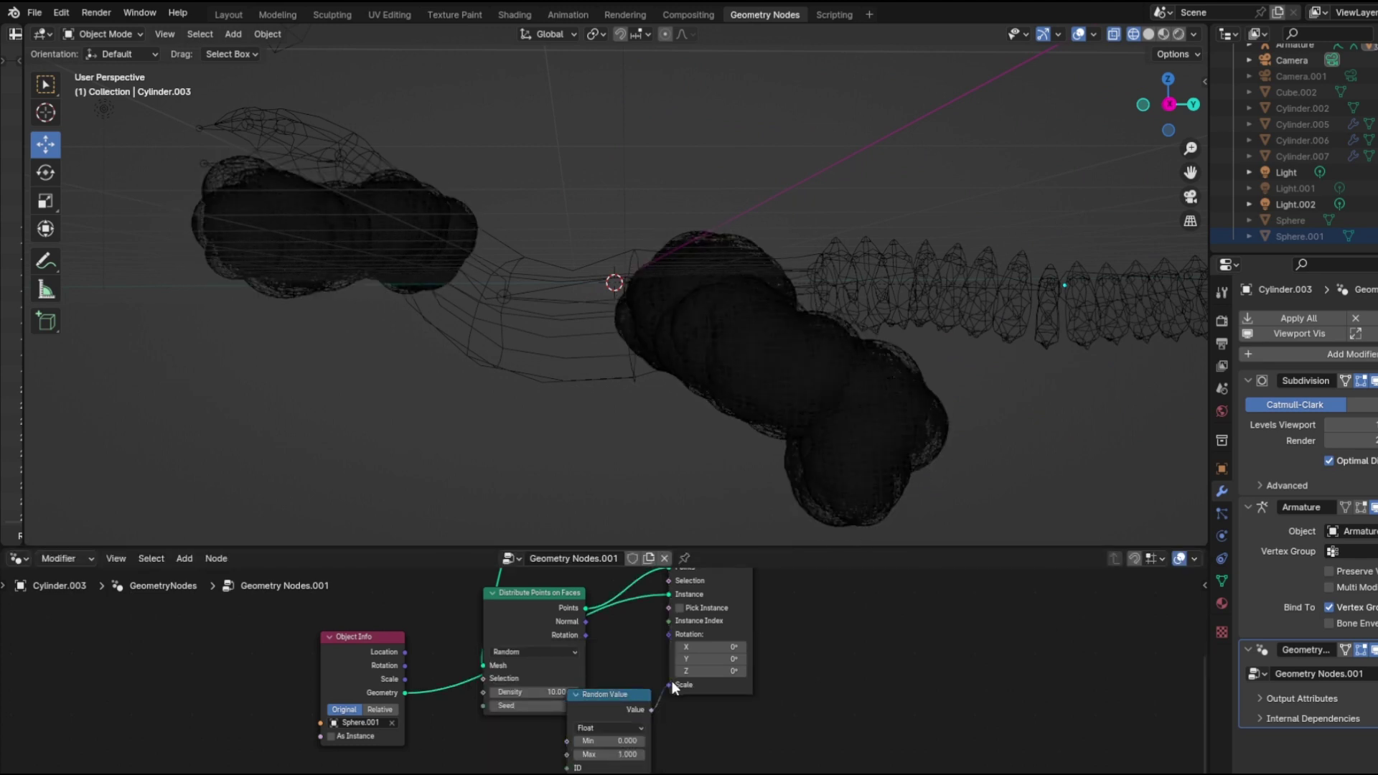
# Step: Set the Random Value node's minimum to 0.100 and maximum to 0.200
pyautogui.click(641, 741)
pyautogui.click(577, 757)
pyautogui.click(577, 757)
pyautogui.click(577, 756)
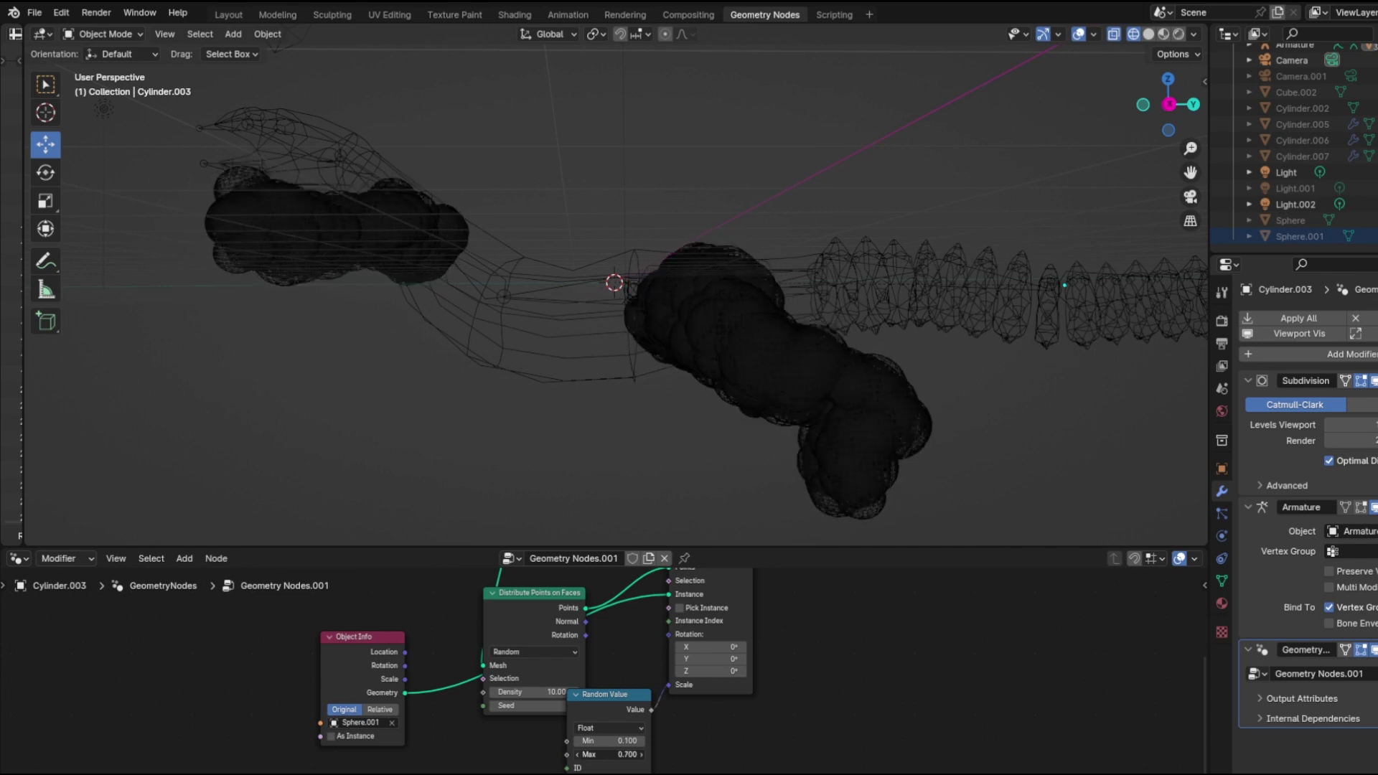
pyautogui.click(577, 756)
pyautogui.click(577, 756)
pyautogui.click(577, 757)
pyautogui.click(577, 757)
pyautogui.click(577, 755)
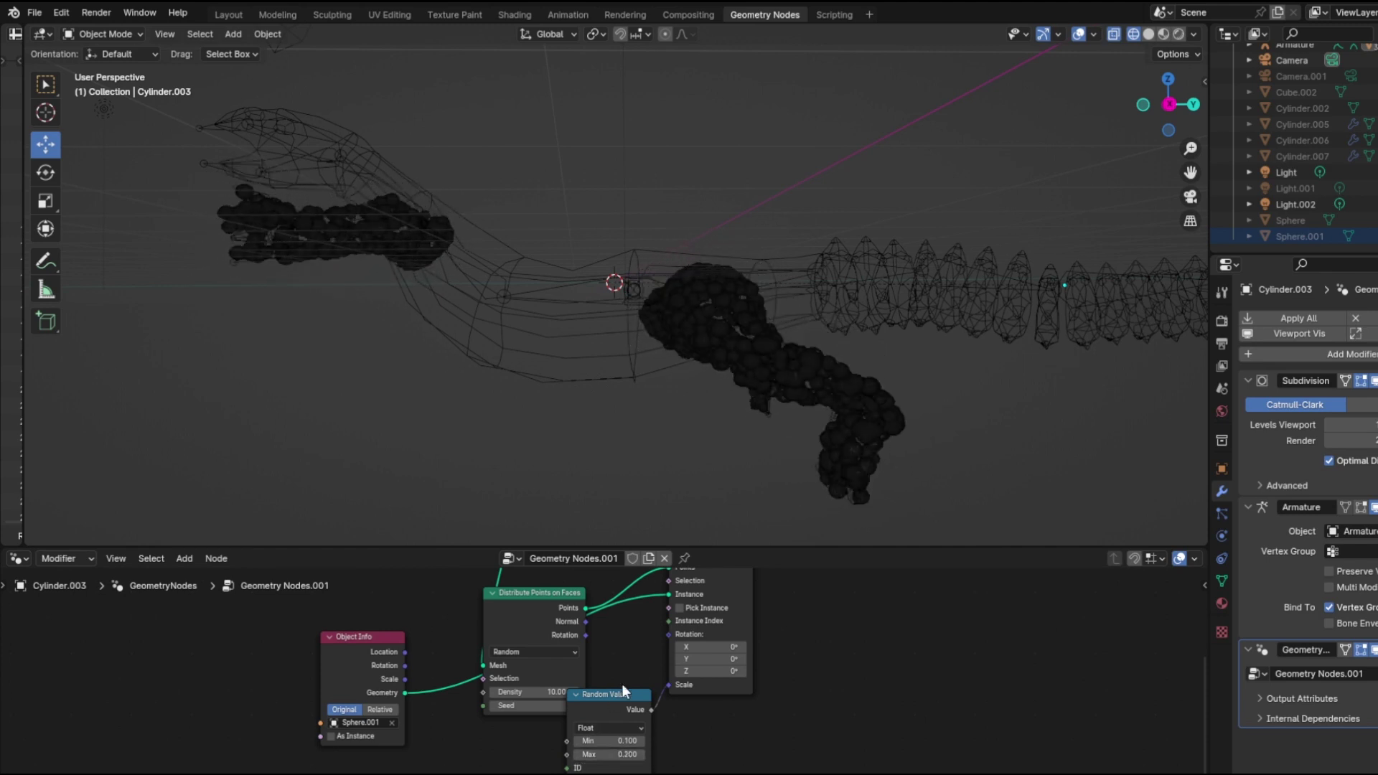
# Step: Switch Distribute Points on Faces to Poisson Disk and move the Random Value and Object Info nodes clear of it
pyautogui.moveTo(612, 700); pyautogui.dragTo(825, 740)
pyautogui.click(552, 653)
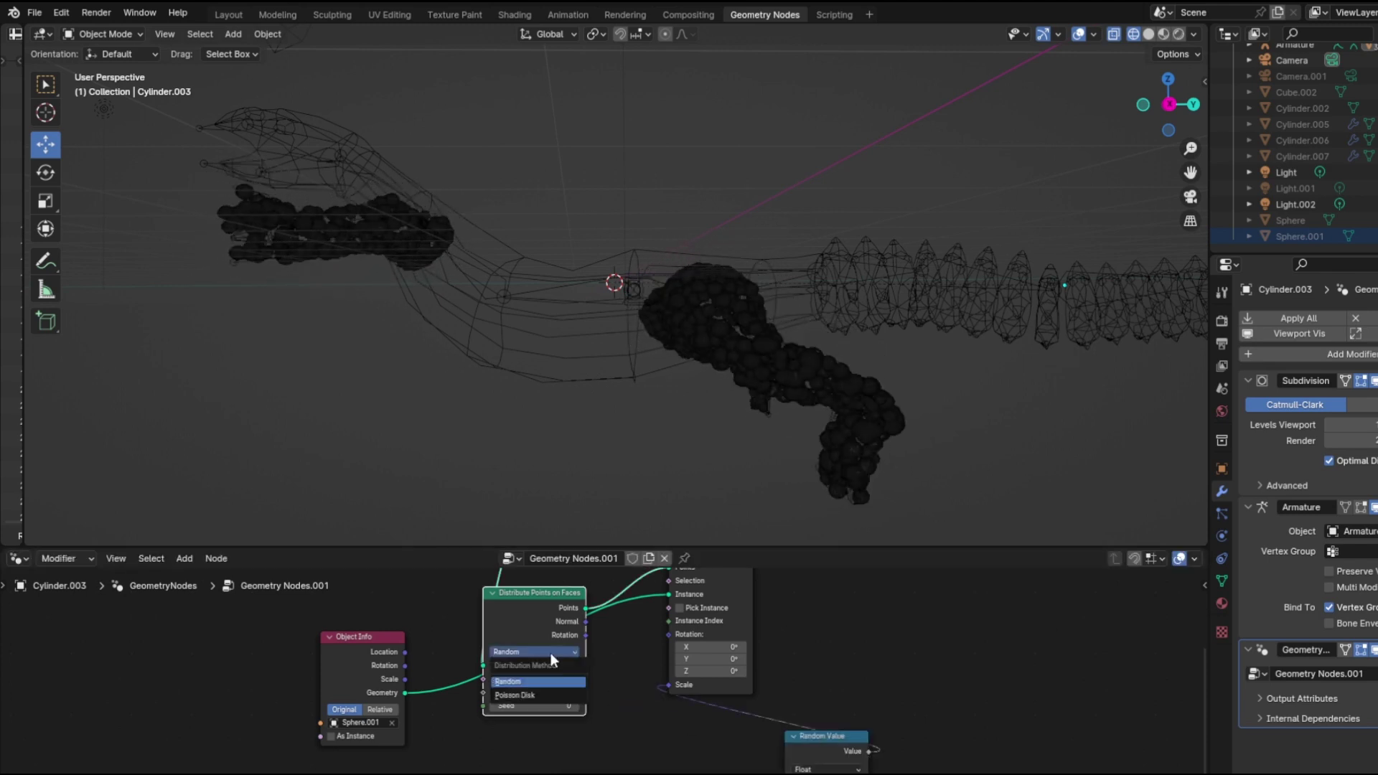
pyautogui.click(530, 693)
pyautogui.moveTo(531, 627); pyautogui.dragTo(567, 672)
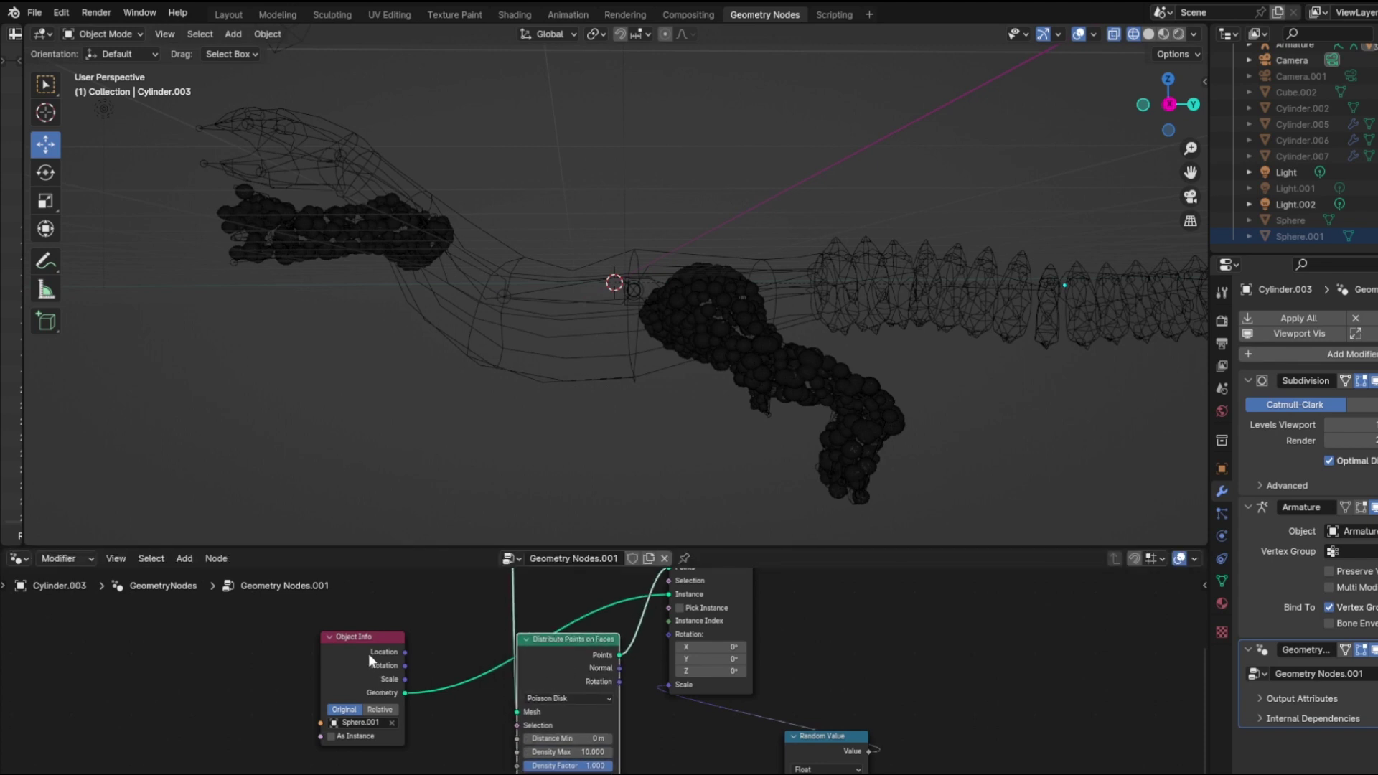
pyautogui.moveTo(369, 654); pyautogui.dragTo(543, 772)
pyautogui.moveTo(570, 641); pyautogui.dragTo(516, 600)
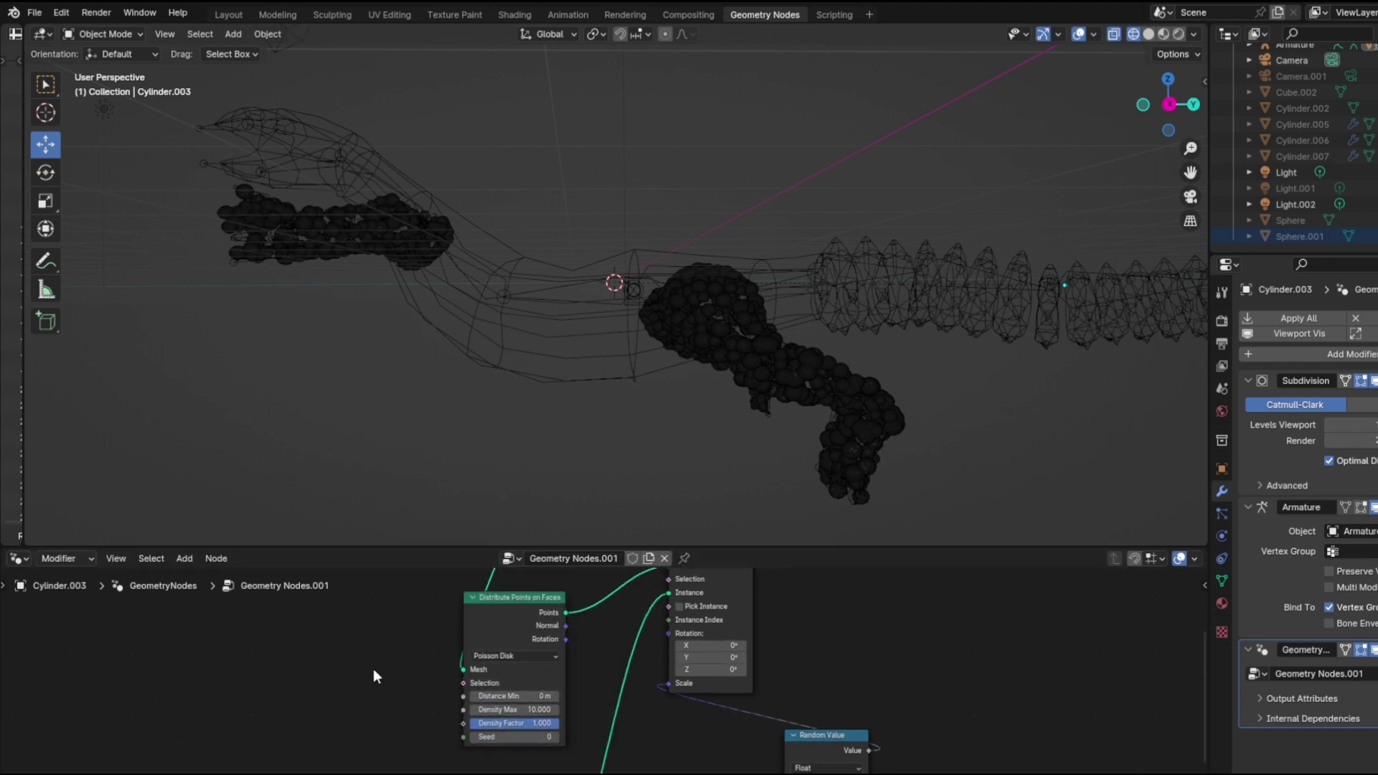
# Step: Add a Named Attribute node and connect its Exists output to Selection and its Attribute output to Density Factor on Distribute Points on Faces
pyautogui.hotkey('shift', 'a')
pyautogui.click(316, 532)
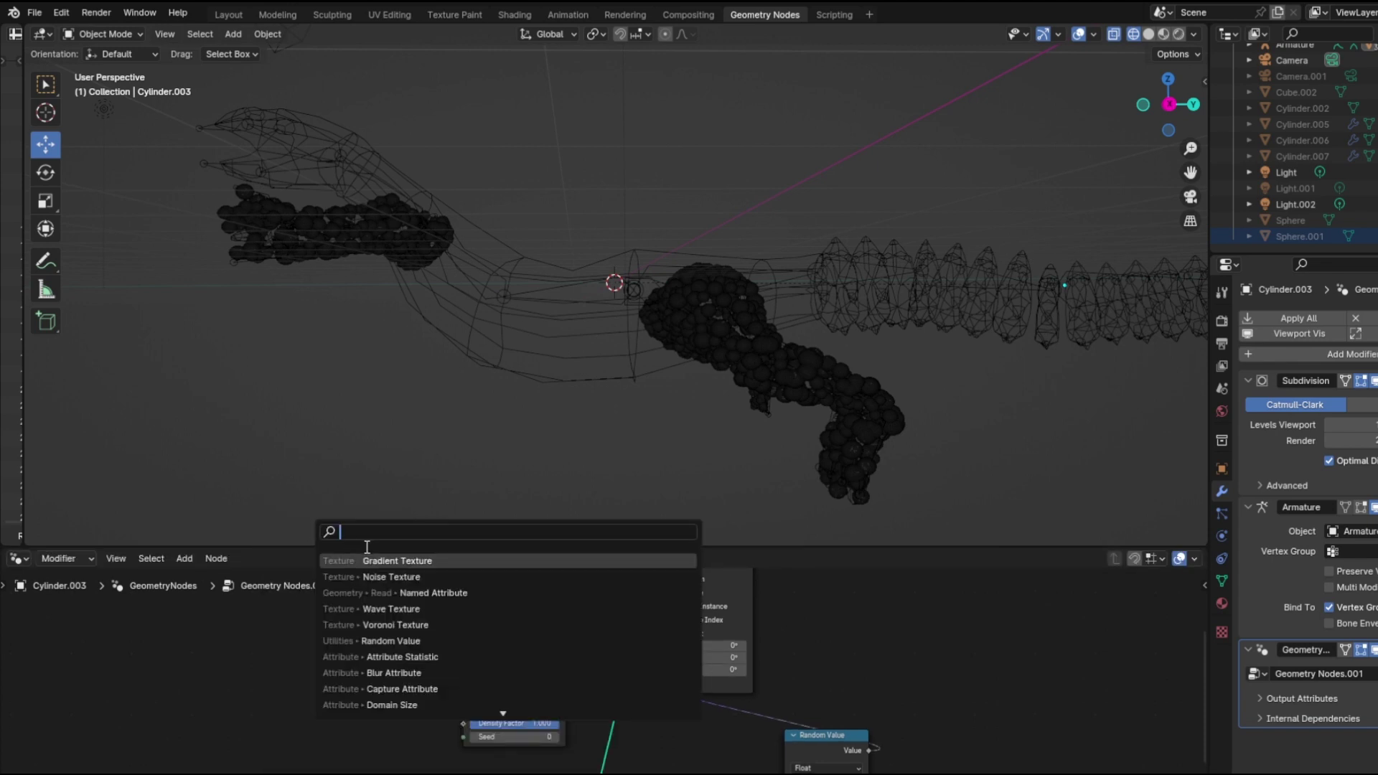
pyautogui.click(399, 593)
pyautogui.click(343, 686)
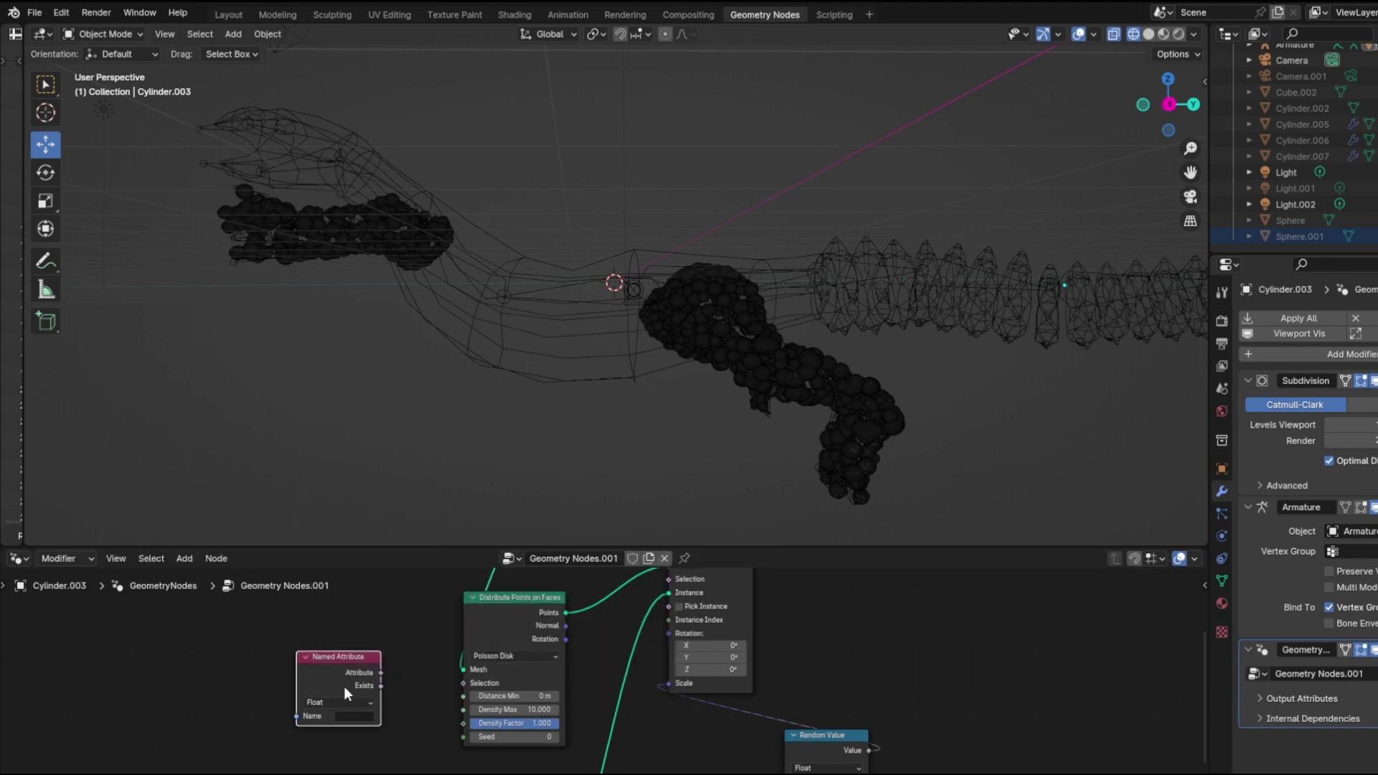
pyautogui.click(363, 712)
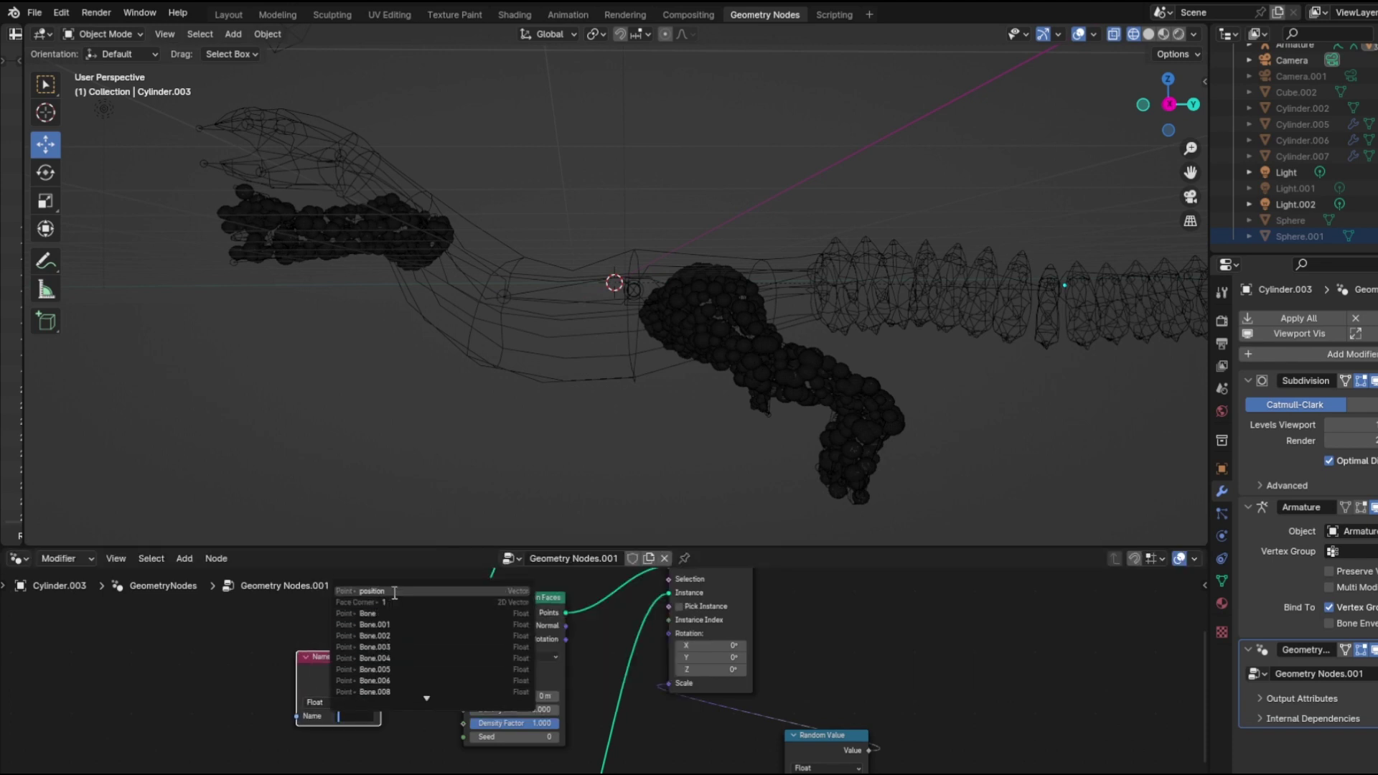
pyautogui.click(107, 658)
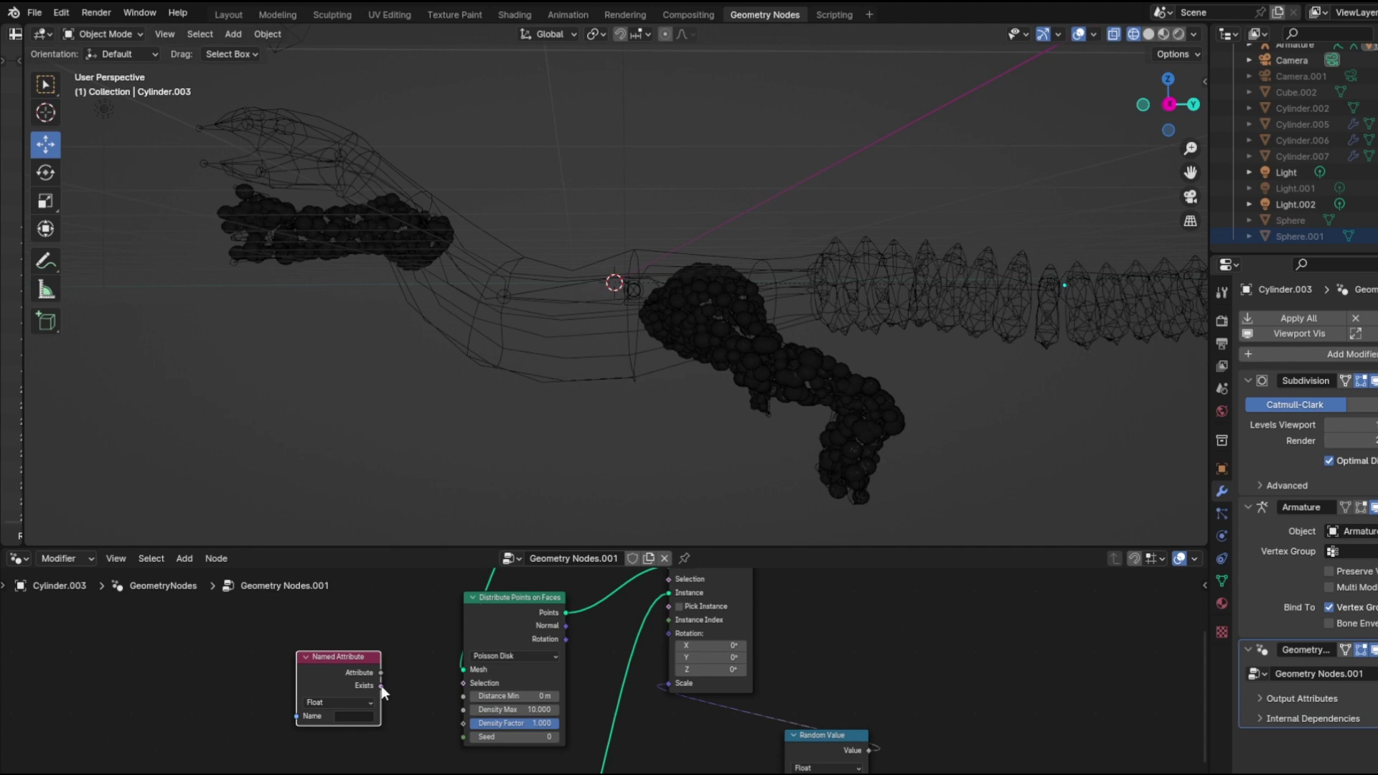
pyautogui.moveTo(451, 684); pyautogui.dragTo(471, 682)
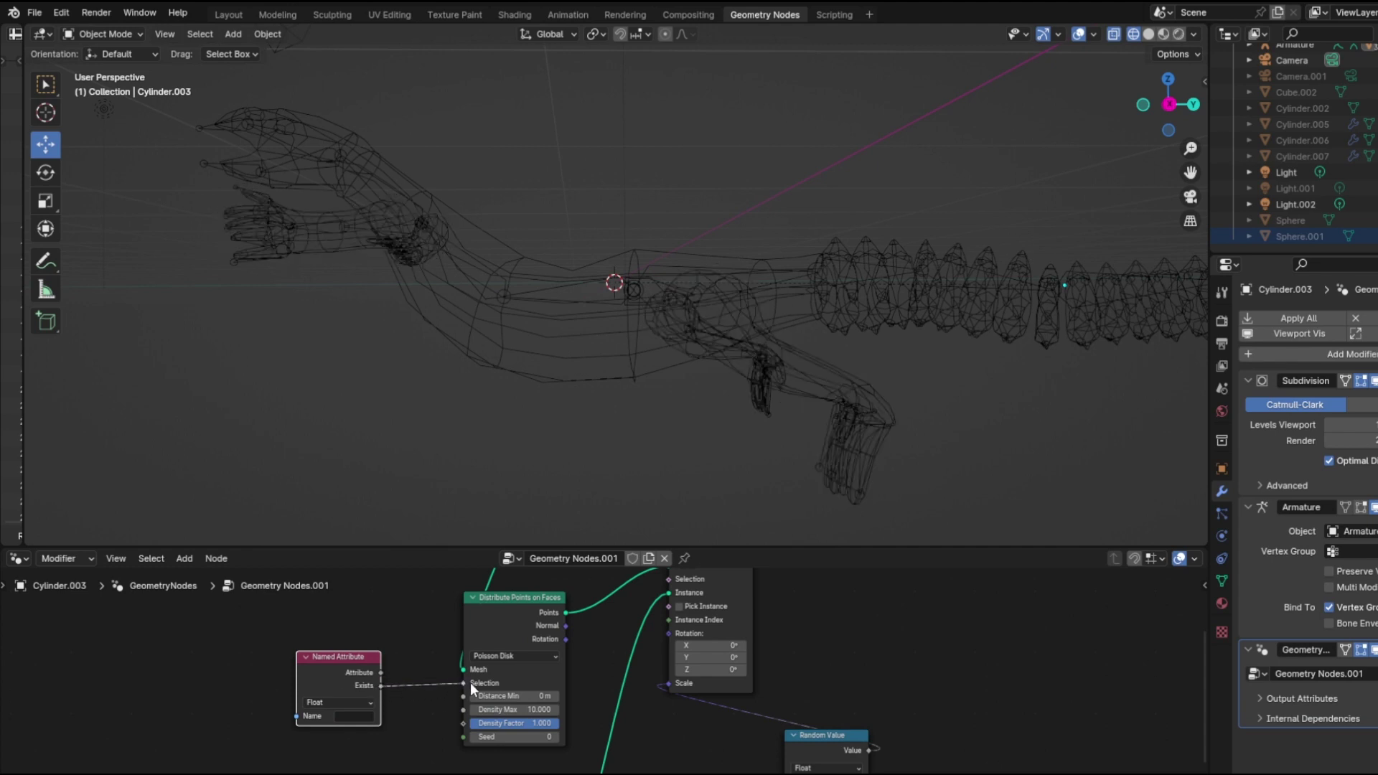
pyautogui.moveTo(380, 674); pyautogui.dragTo(461, 682)
pyautogui.moveTo(476, 732); pyautogui.dragTo(468, 727)
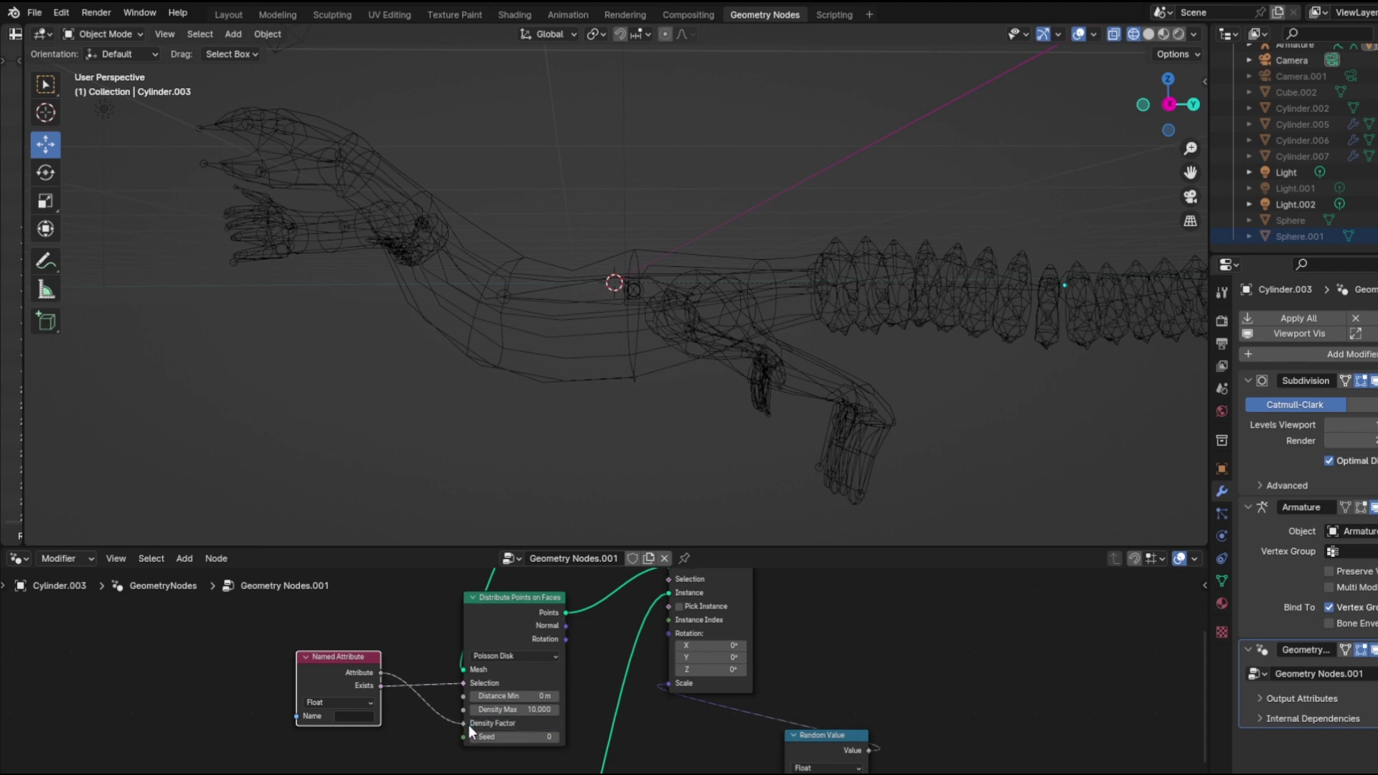
# Step: Try to paint weight on the hind leg in Weight Paint mode, undo the stroke and return to Object Mode
pyautogui.click(133, 34)
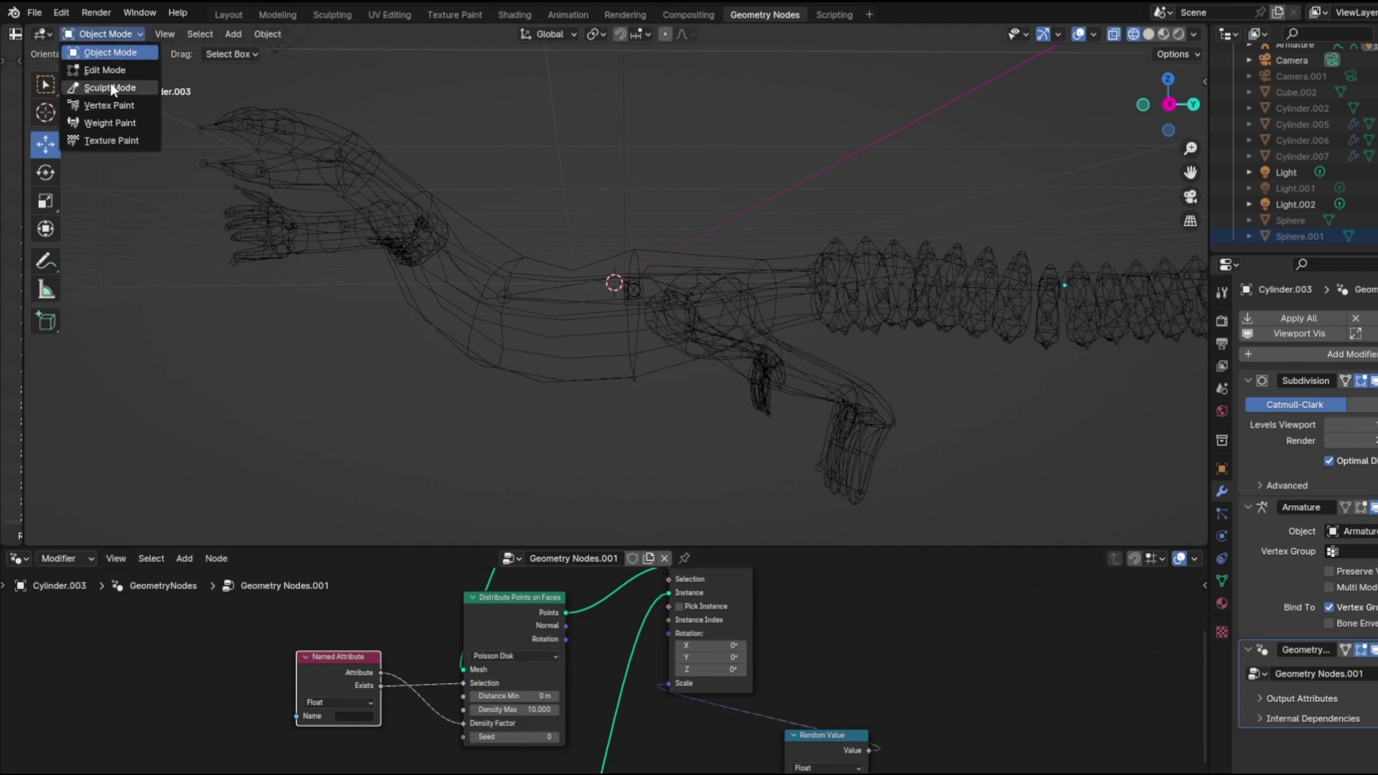
pyautogui.click(114, 126)
pyautogui.moveTo(678, 296)
pyautogui.mouseDown()
pyautogui.moveTo(710, 331)
pyautogui.moveTo(775, 332)
pyautogui.moveTo(635, 289)
pyautogui.mouseUp()
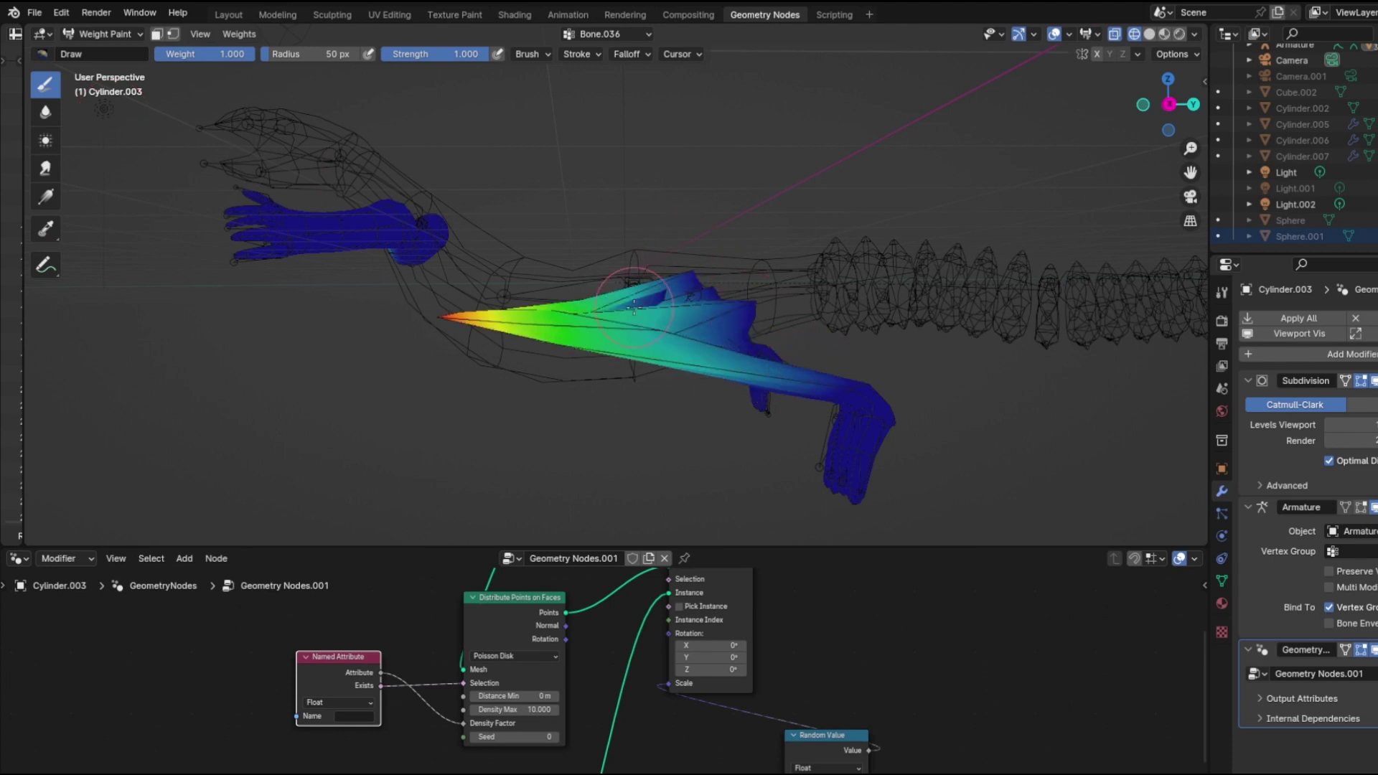
pyautogui.click(117, 36)
pyautogui.click(108, 53)
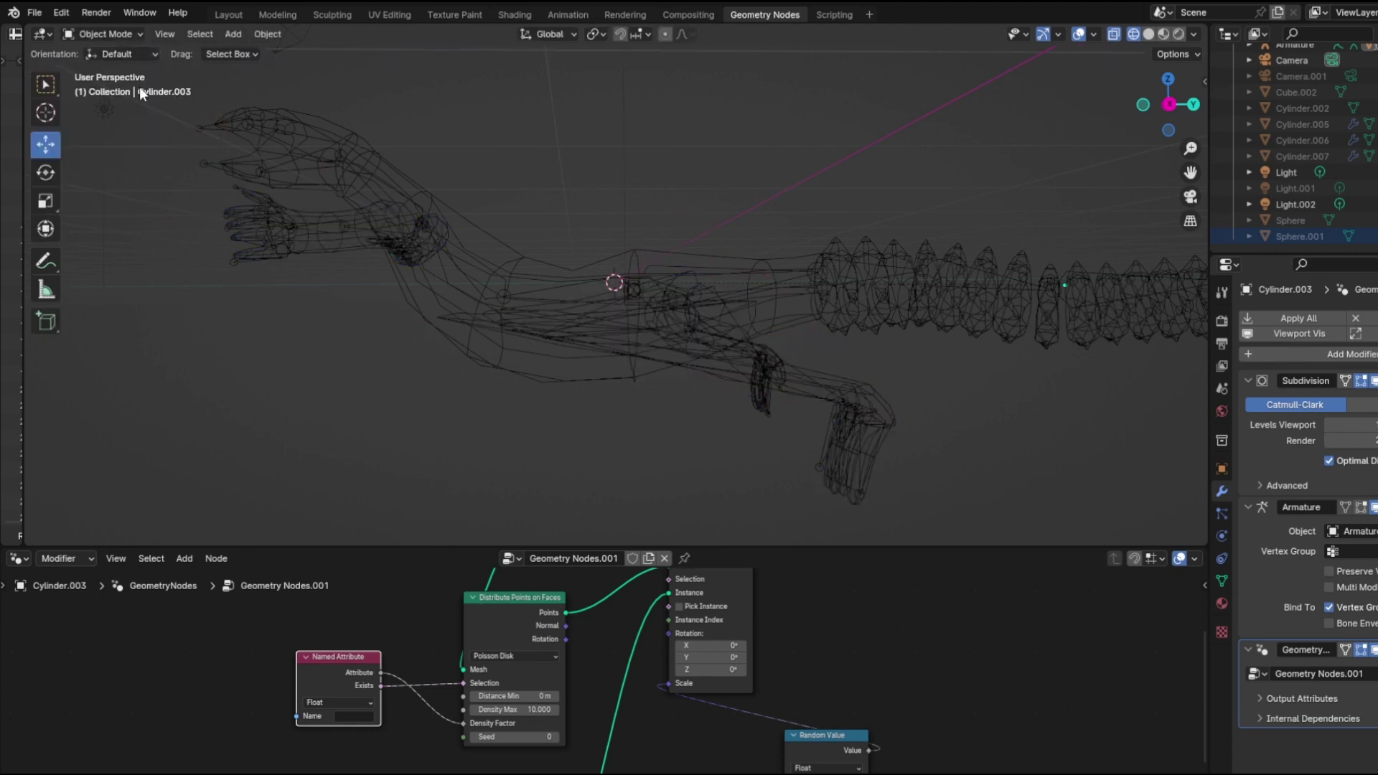
pyautogui.hotkey('ctrl', 'z')
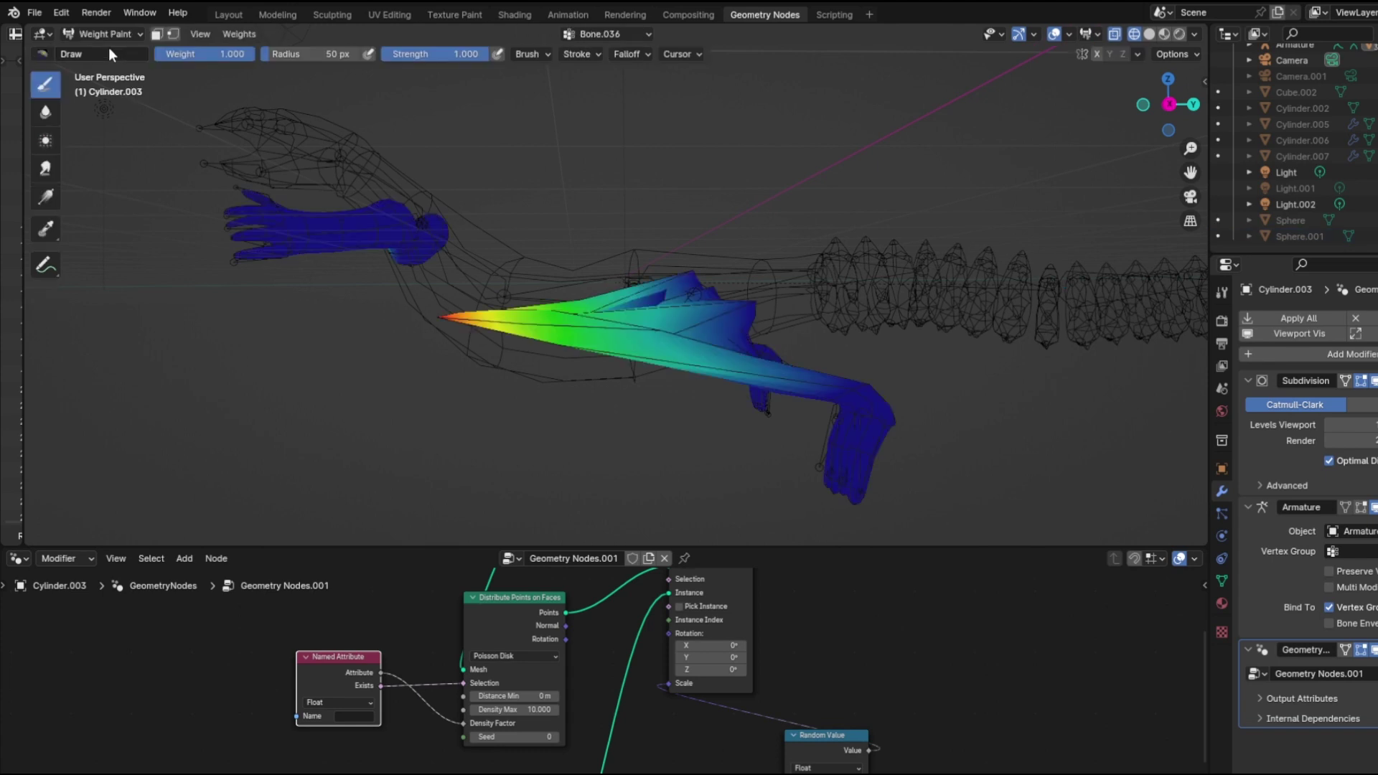
pyautogui.hotkey('ctrl', 'z')
pyautogui.click(113, 35)
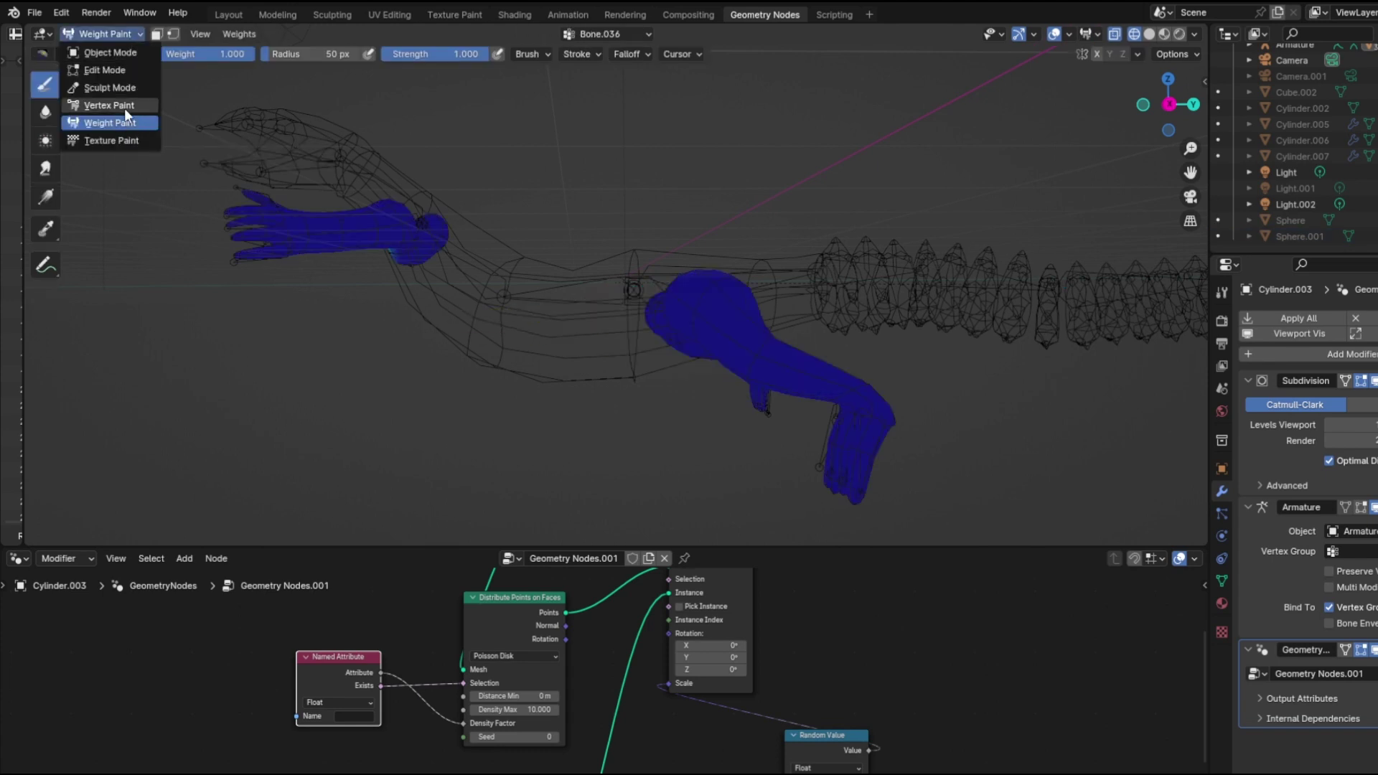
pyautogui.click(114, 50)
pyautogui.moveTo(502, 280); pyautogui.dragTo(564, 287, button='middle')
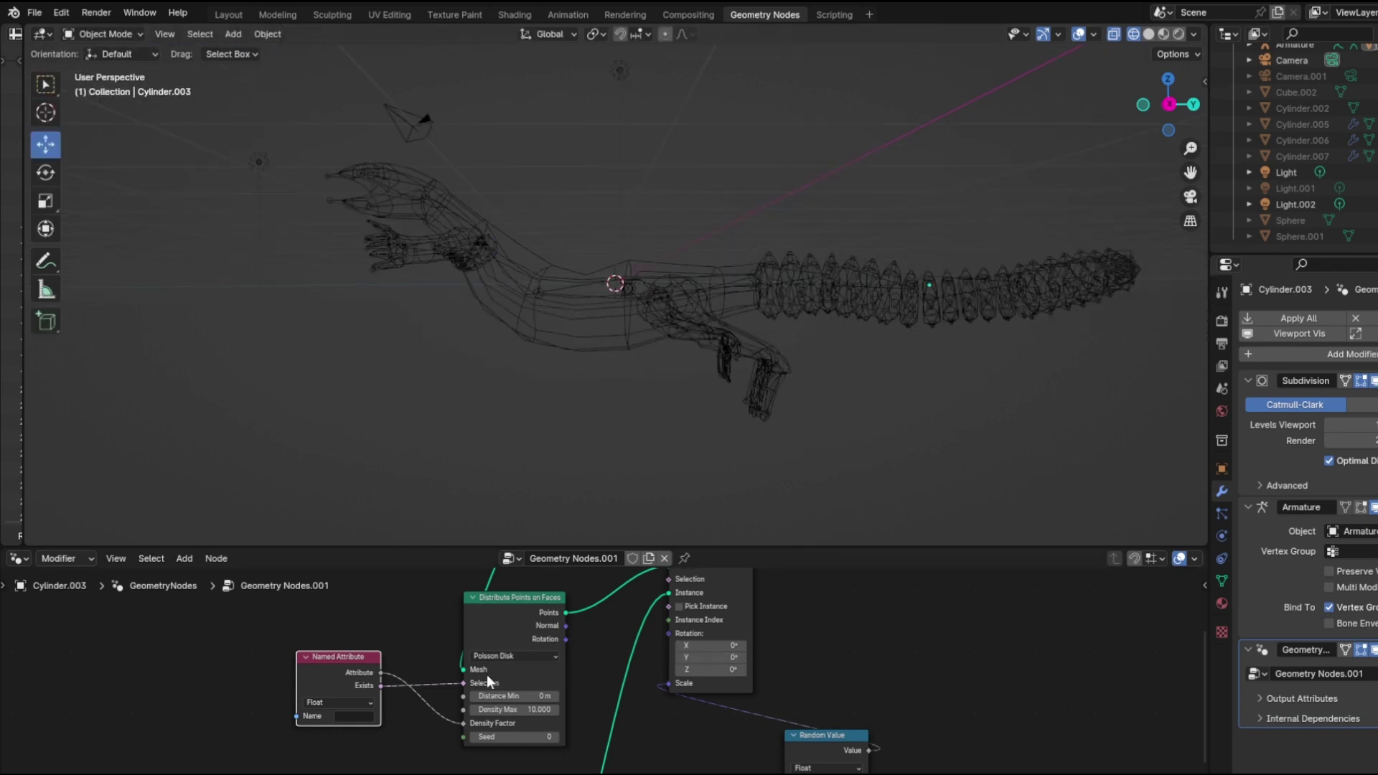
# Step: Look through the available attribute names and the legs' material, physics, particle, object and world properties
pyautogui.click(355, 716)
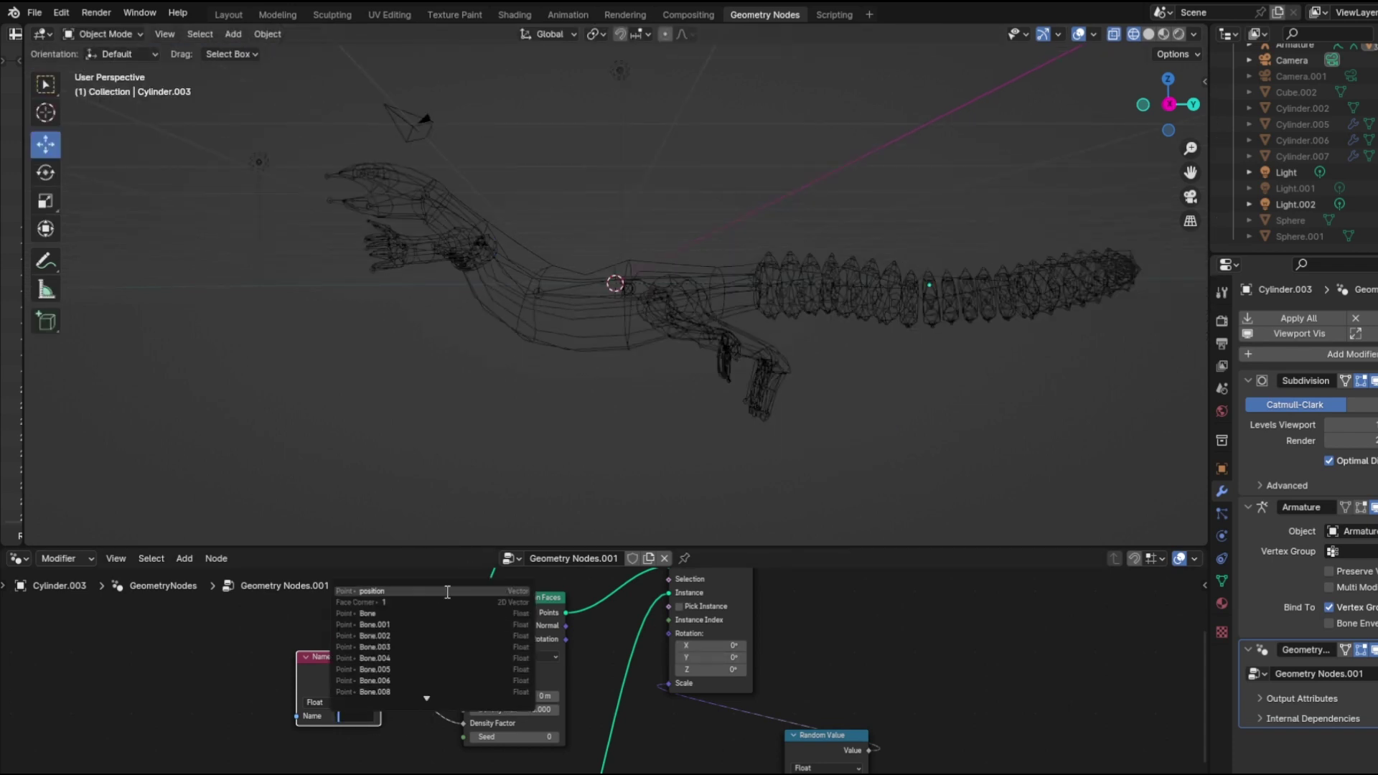
pyautogui.click(1218, 610)
pyautogui.click(1222, 604)
pyautogui.click(1219, 636)
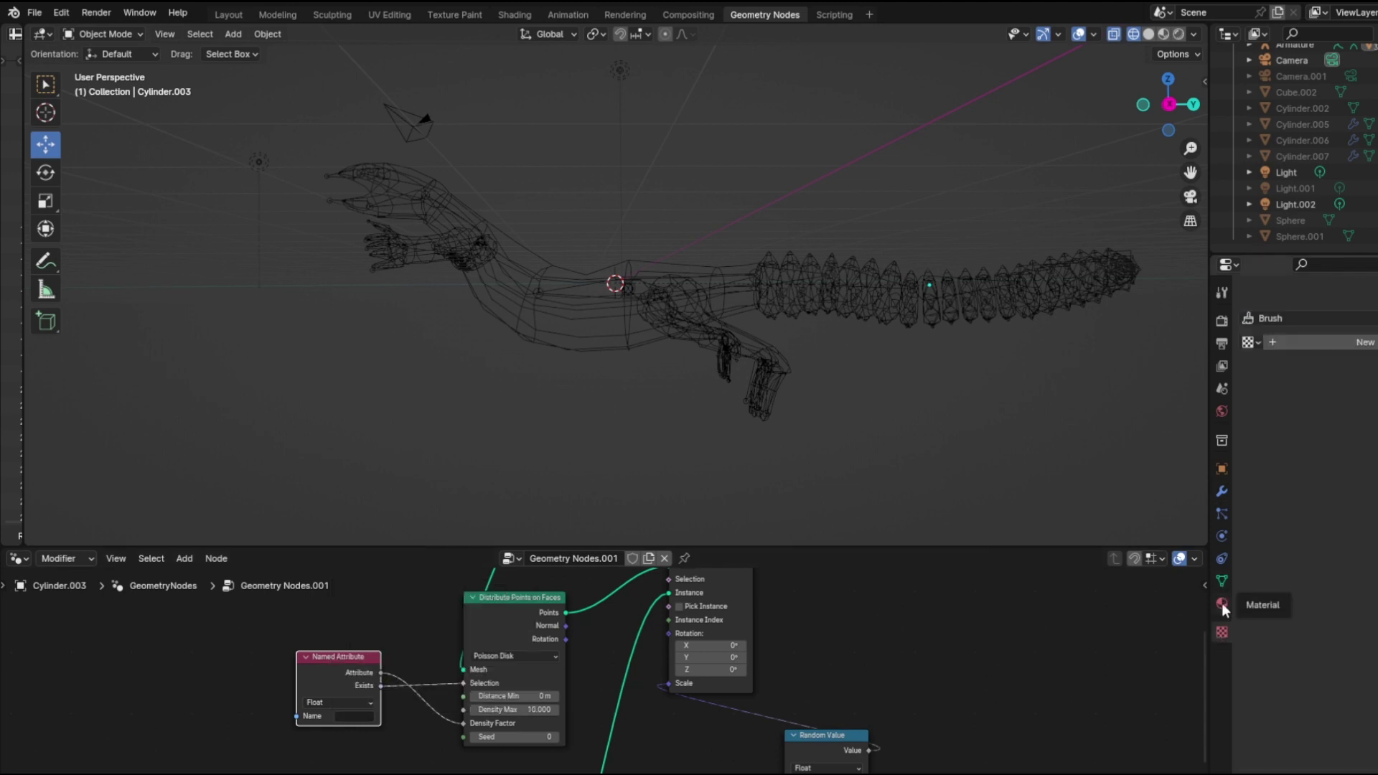
pyautogui.click(1222, 558)
pyautogui.click(1220, 538)
pyautogui.click(1223, 514)
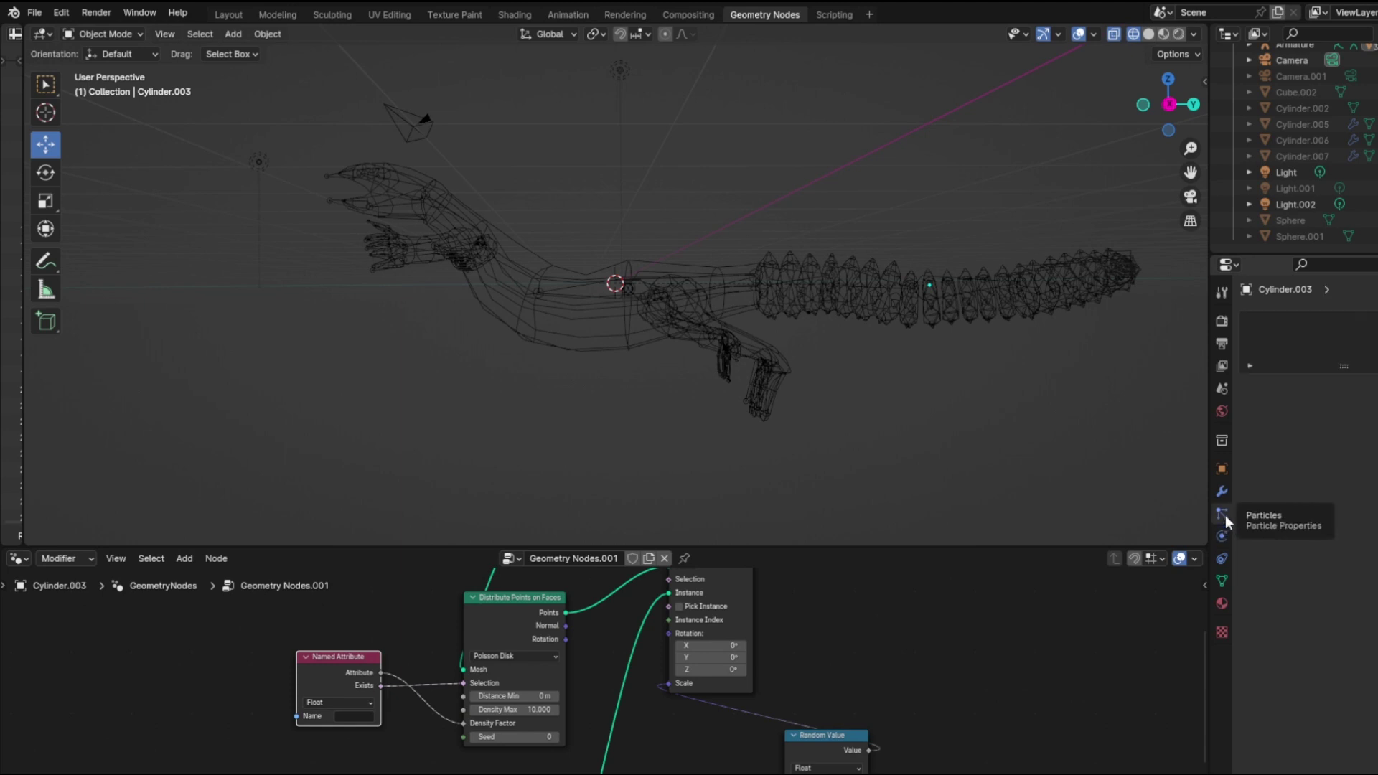
pyautogui.click(1220, 494)
pyautogui.click(1222, 469)
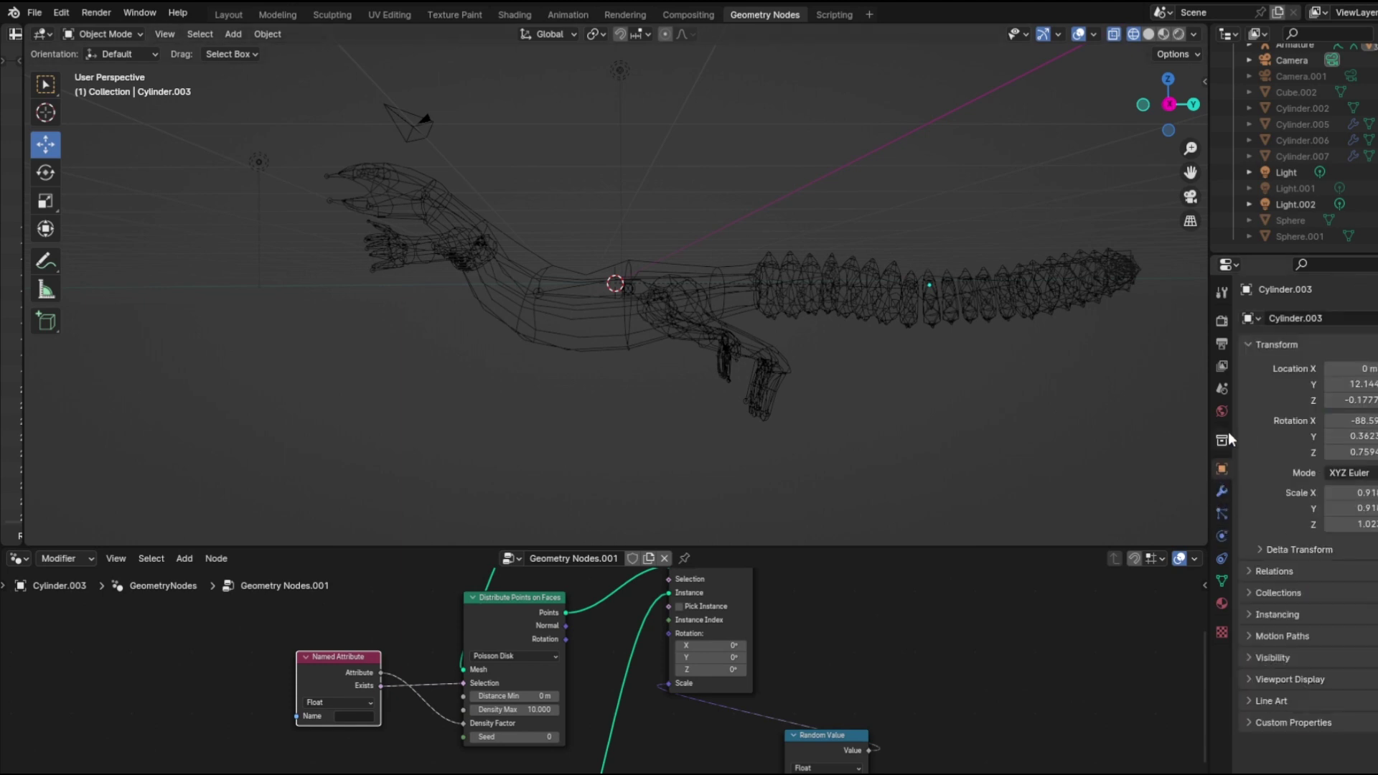
pyautogui.click(1223, 441)
pyautogui.click(1222, 410)
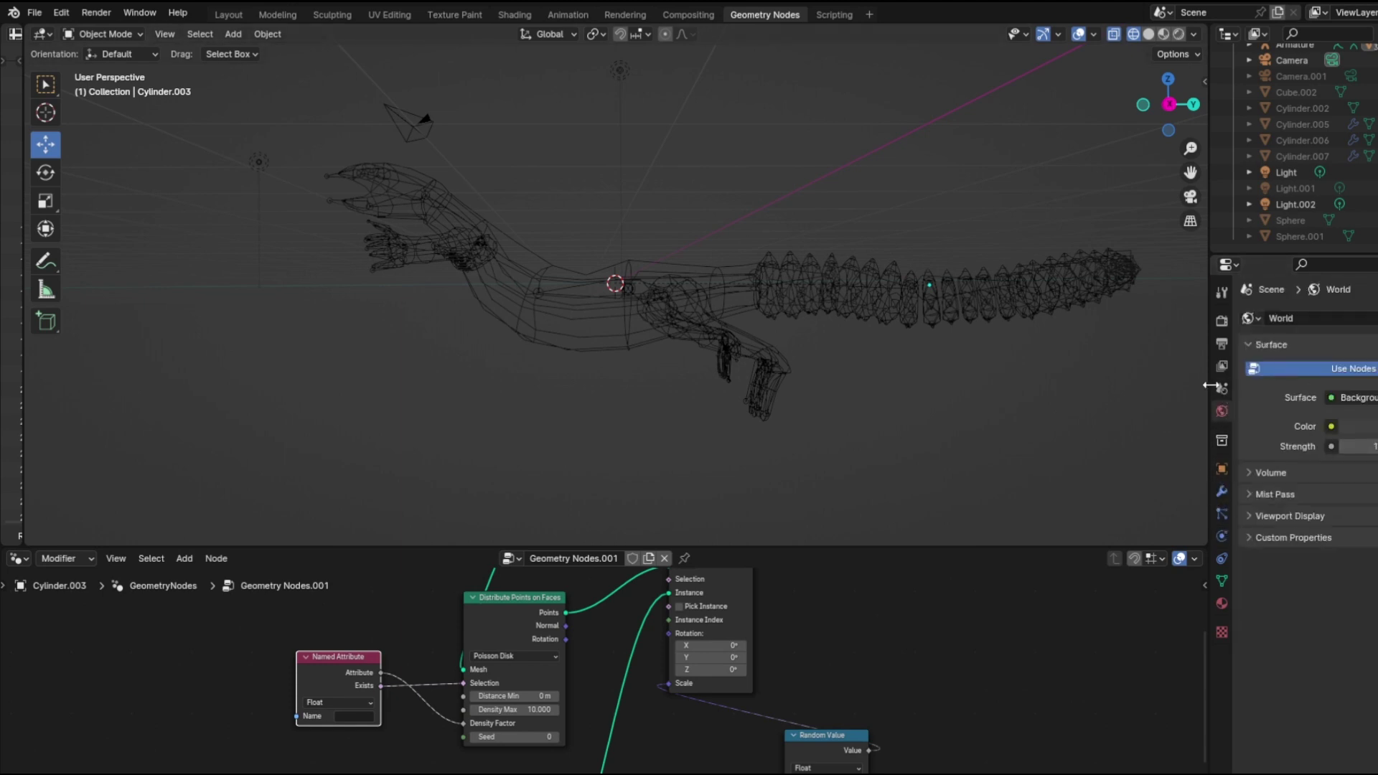
# Step: Set the Named Attribute node to read the position attribute
pyautogui.scroll(3, 312, 743)
pyautogui.click(190, 725)
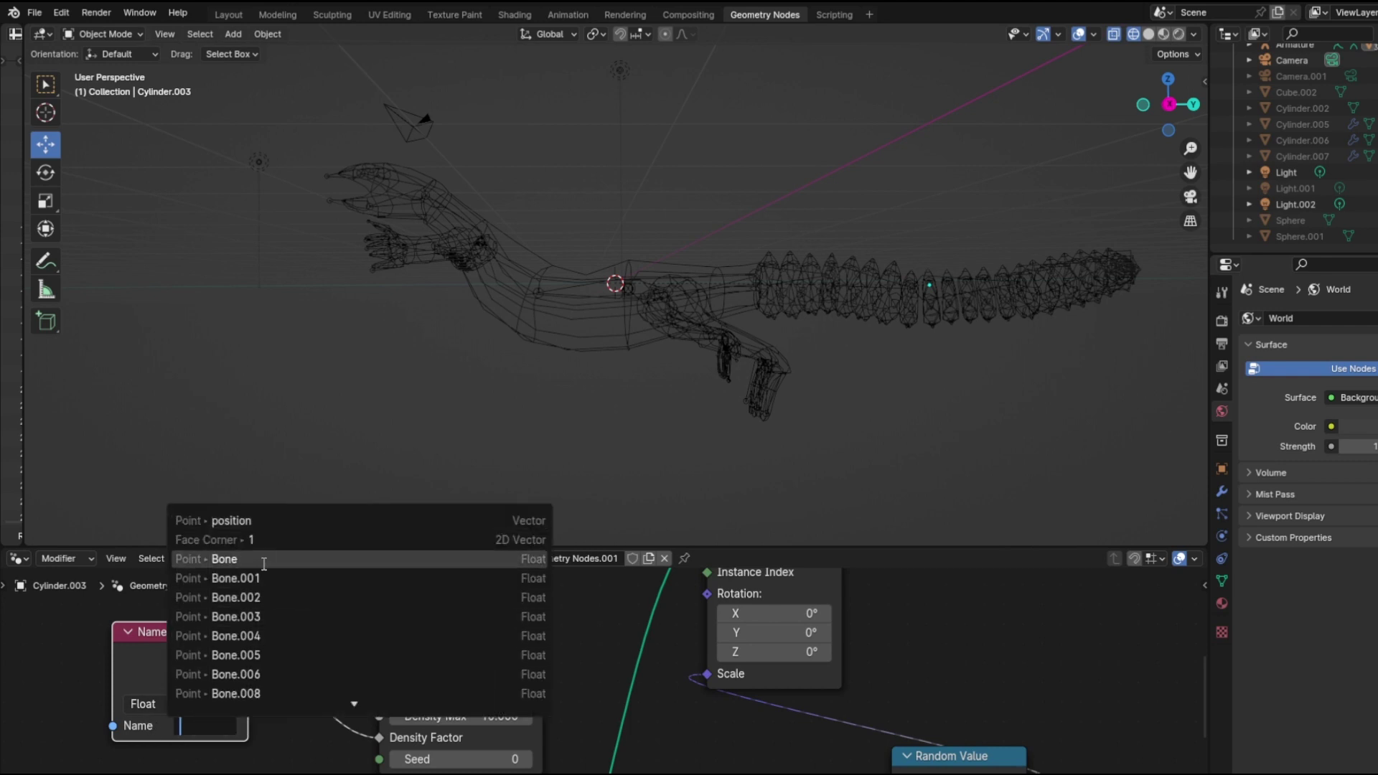
pyautogui.click(278, 520)
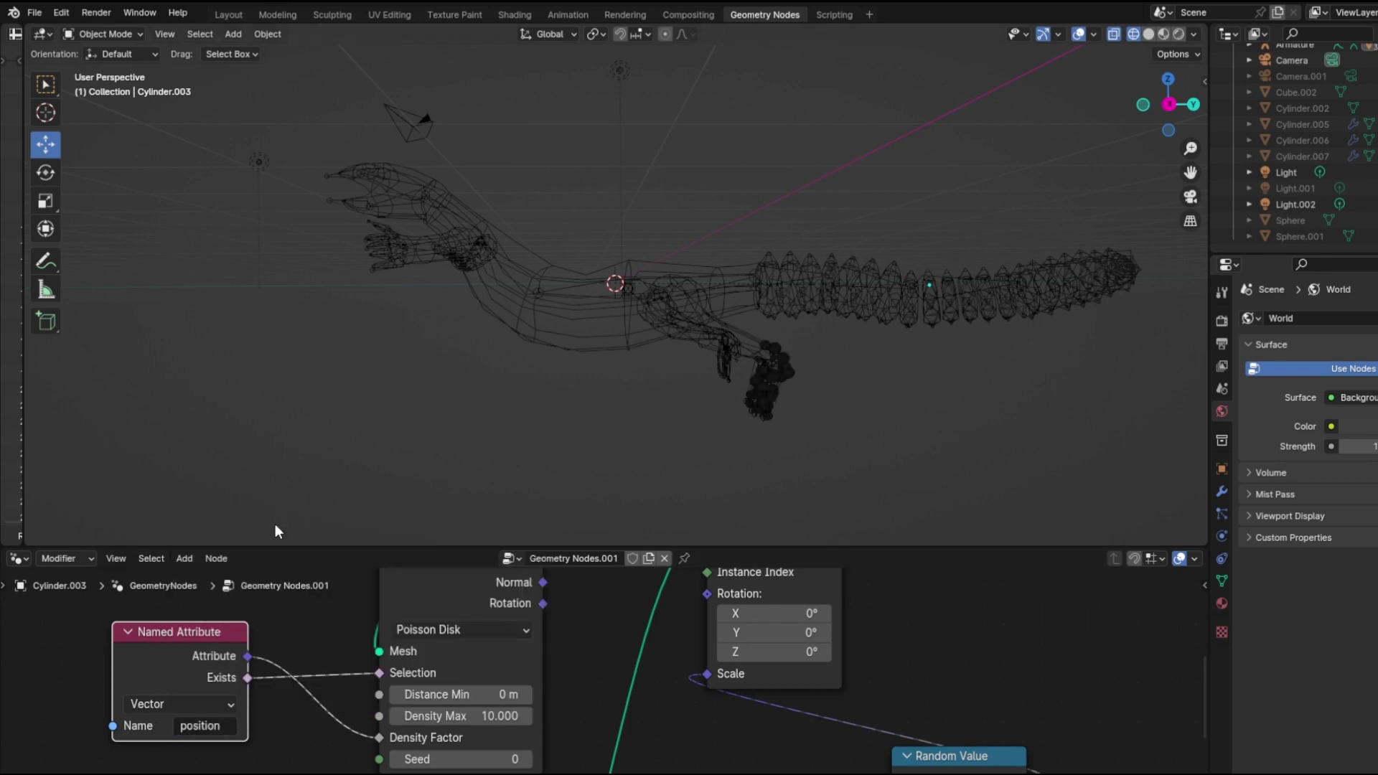
# Step: Put the legs into Weight Paint mode and disconnect the Named Attribute's Exists output from the Selection input
pyautogui.moveTo(574, 342); pyautogui.dragTo(842, 310, button='middle')
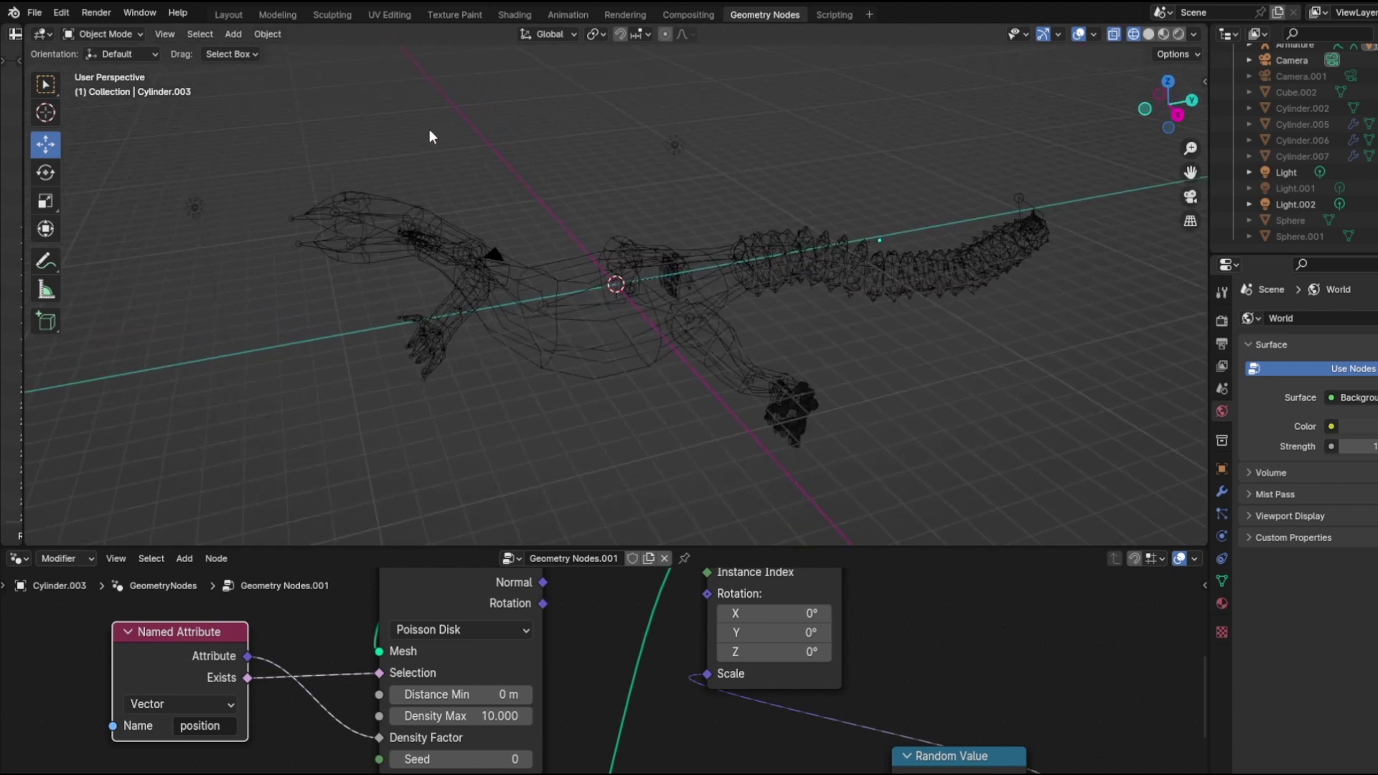
pyautogui.click(119, 34)
pyautogui.click(109, 122)
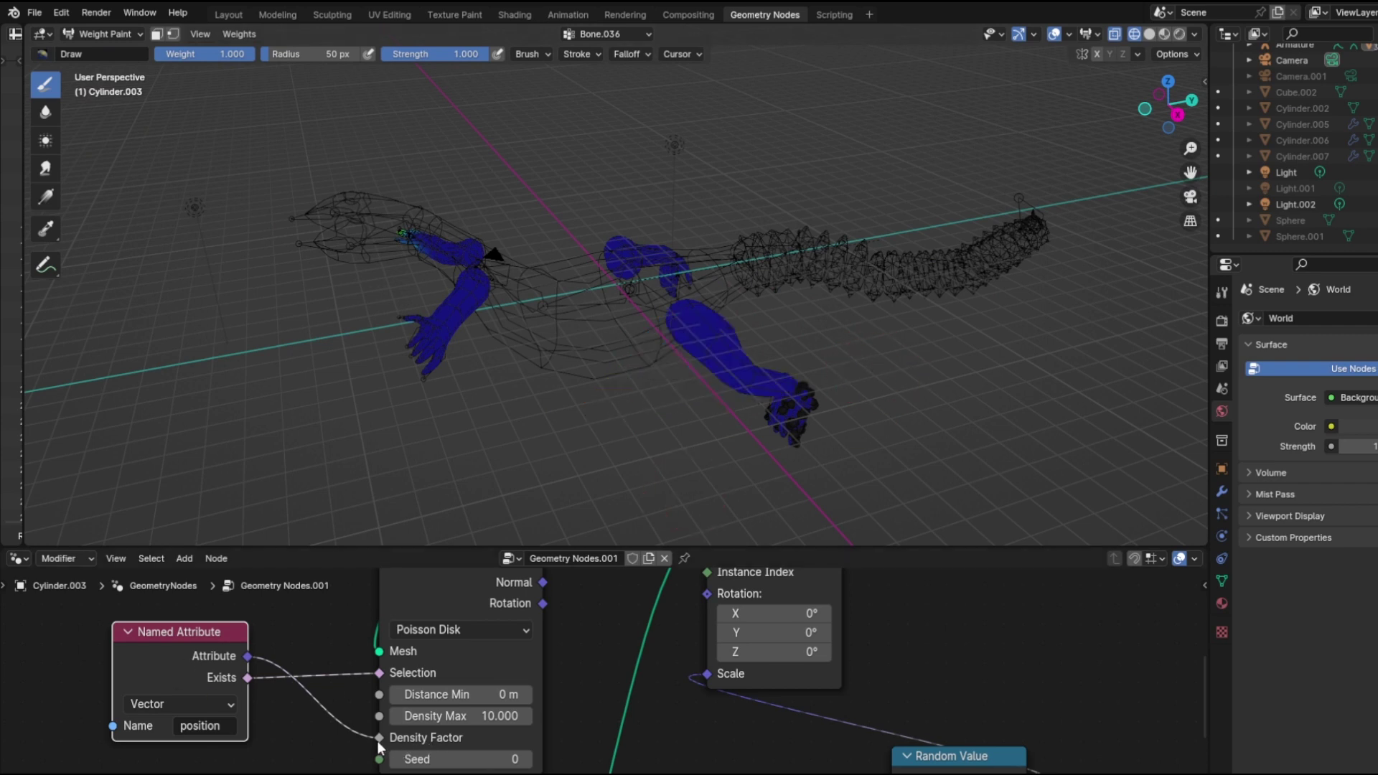
pyautogui.moveTo(377, 739)
pyautogui.mouseDown()
pyautogui.moveTo(320, 718)
pyautogui.moveTo(382, 738)
pyautogui.mouseUp()
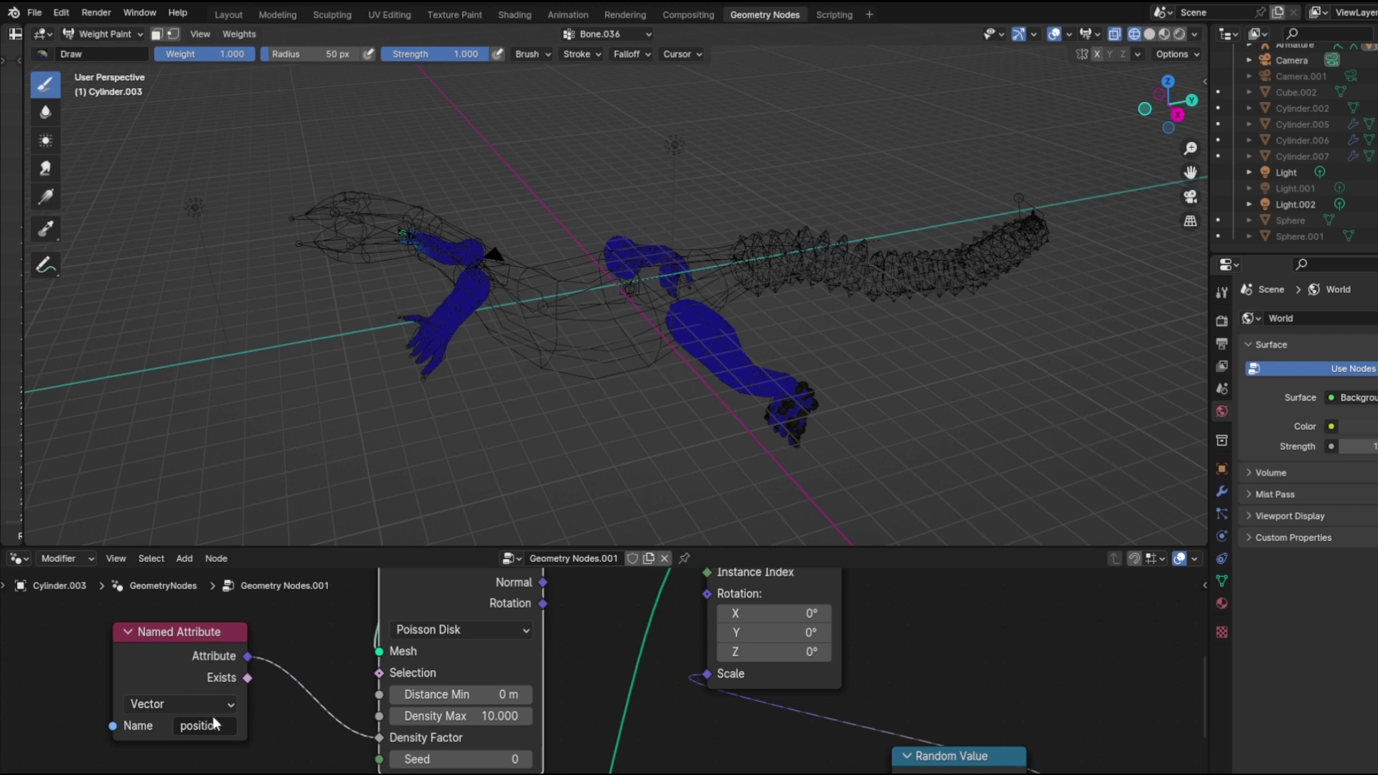
# Step: Try a weight-paint stroke on the hind leg and undo it
pyautogui.moveTo(752, 377); pyautogui.dragTo(721, 343)
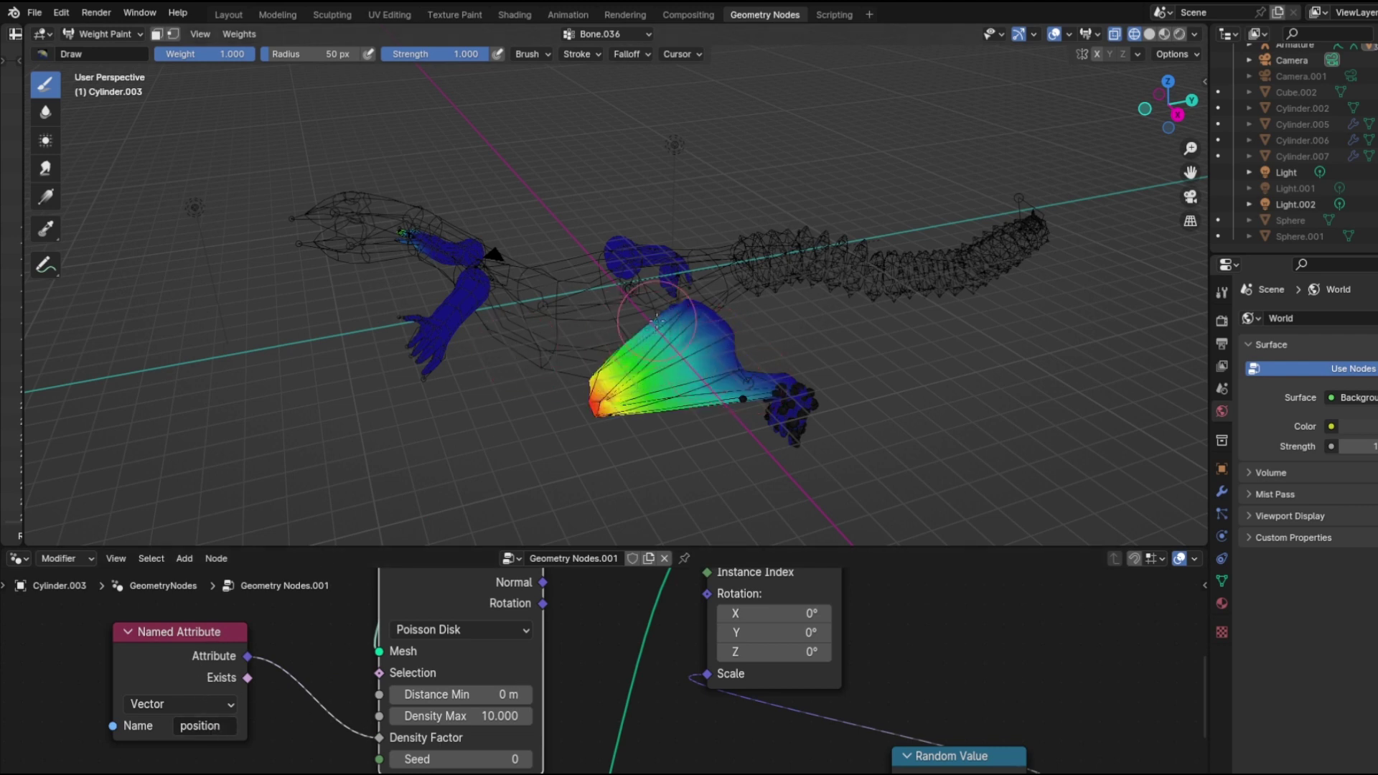
pyautogui.moveTo(670, 440); pyautogui.dragTo(701, 371, button='middle')
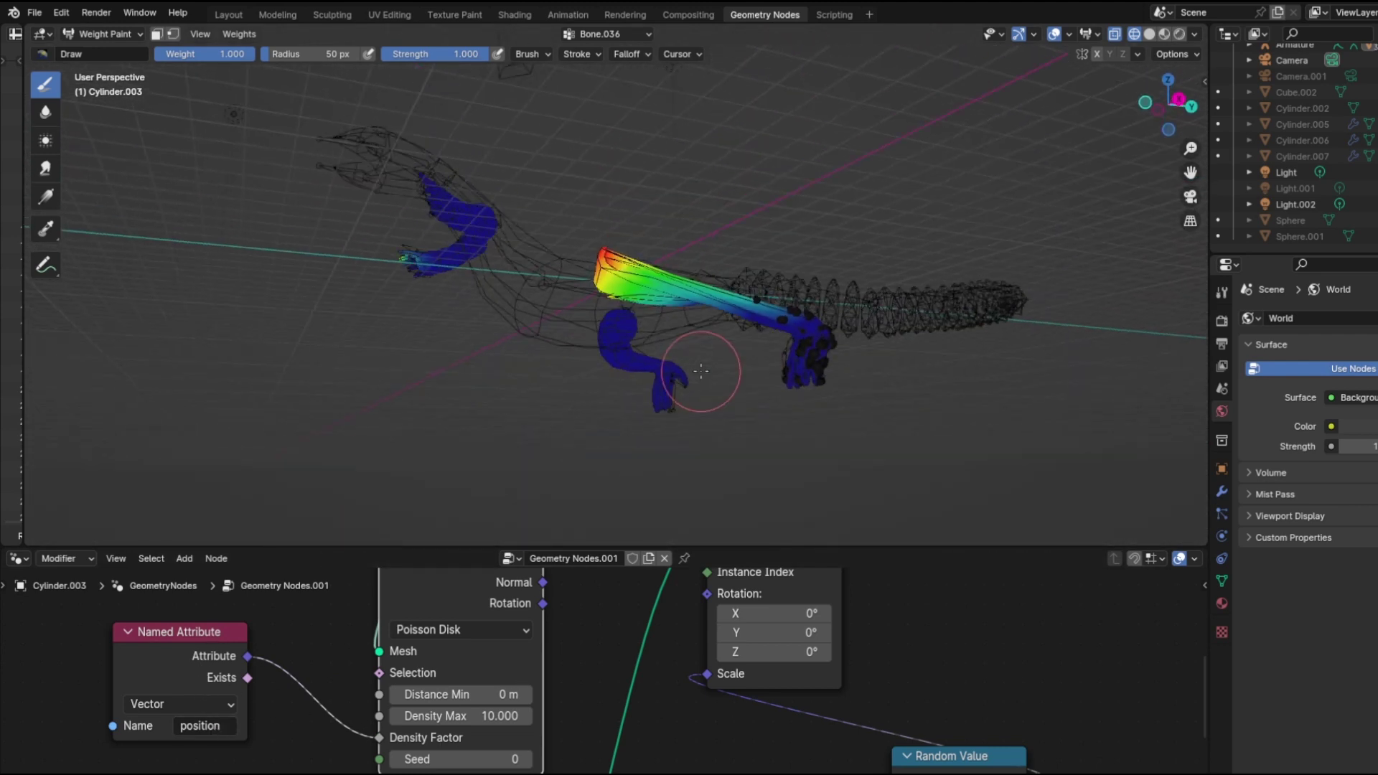
pyautogui.hotkey('ctrl', 'z')
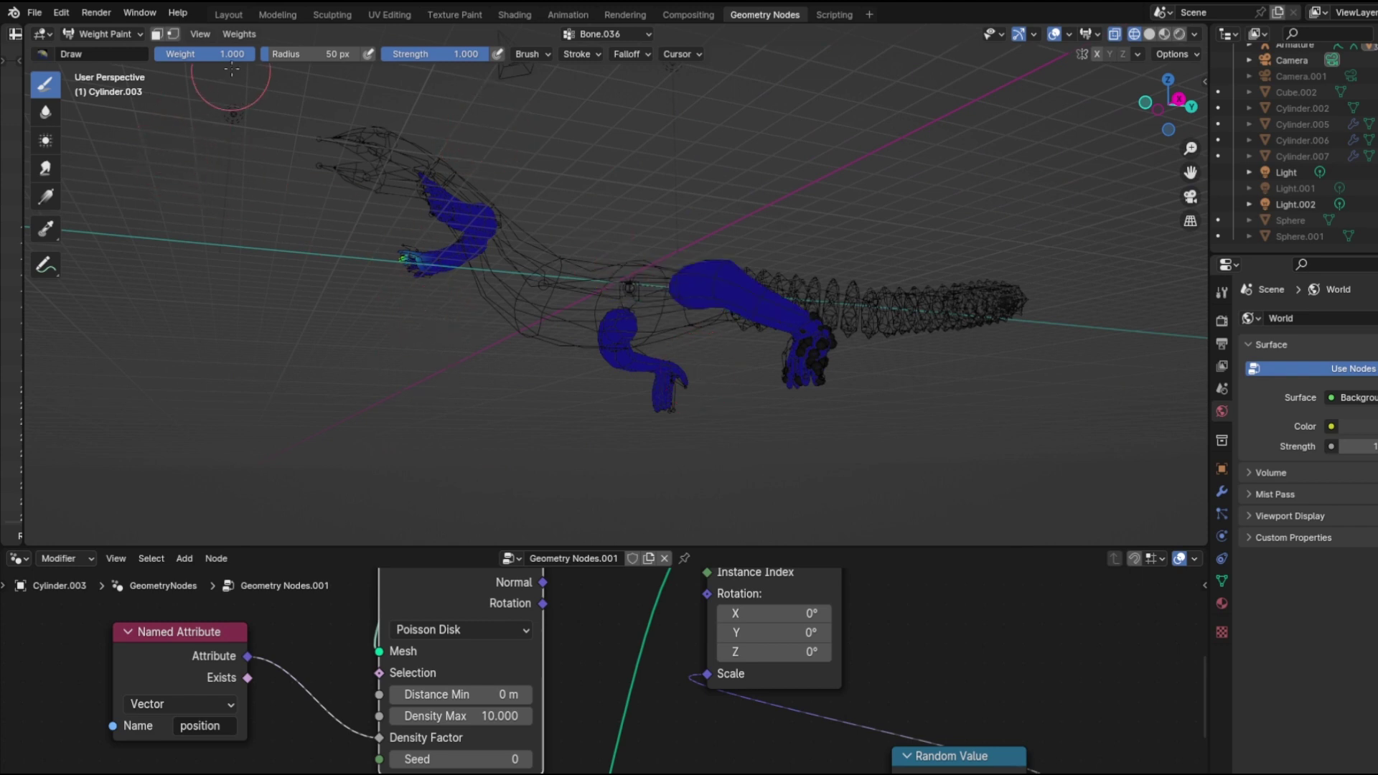
# Step: Return the legs to Object Mode and disconnect the Named Attribute node from the Density Factor input
pyautogui.click(100, 34)
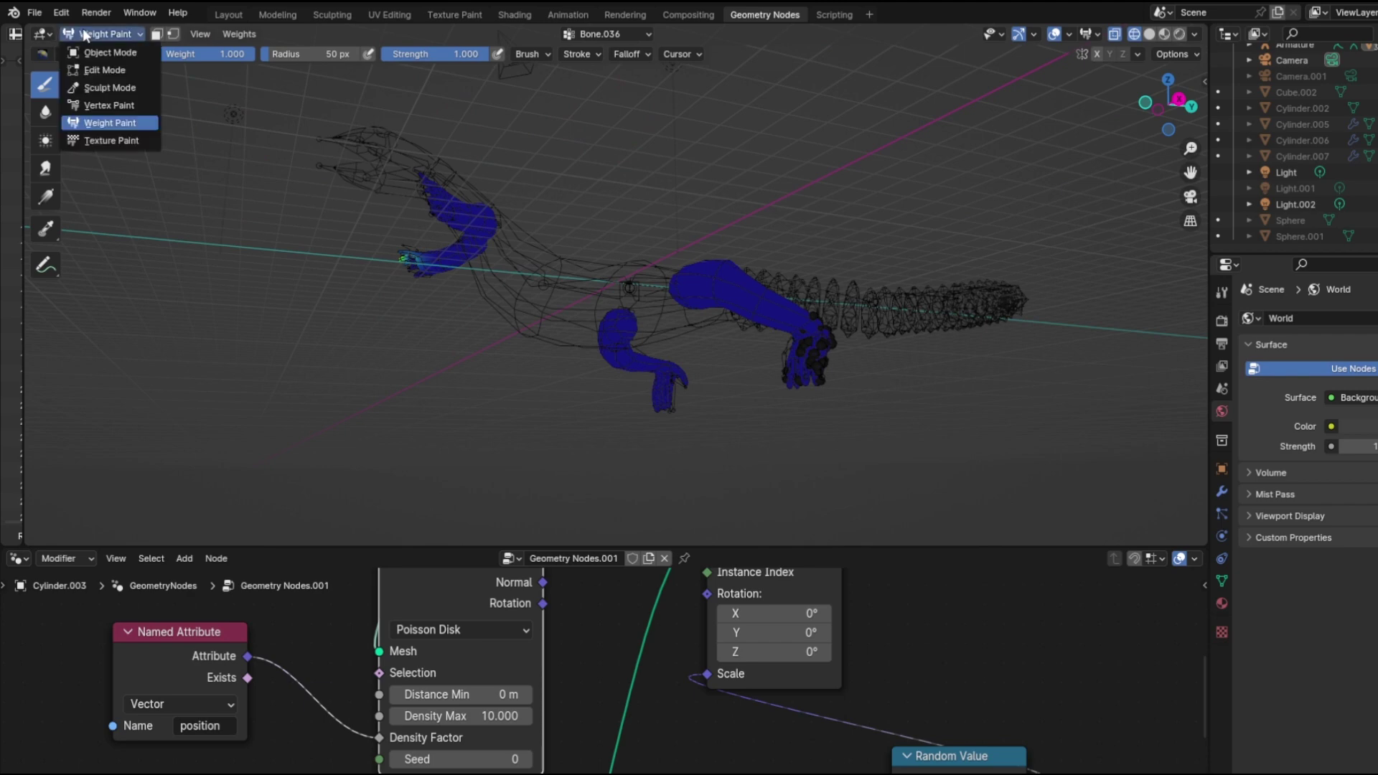
pyautogui.click(89, 52)
pyautogui.moveTo(658, 313); pyautogui.dragTo(786, 303, button='middle')
pyautogui.scroll(-2, 355, 718)
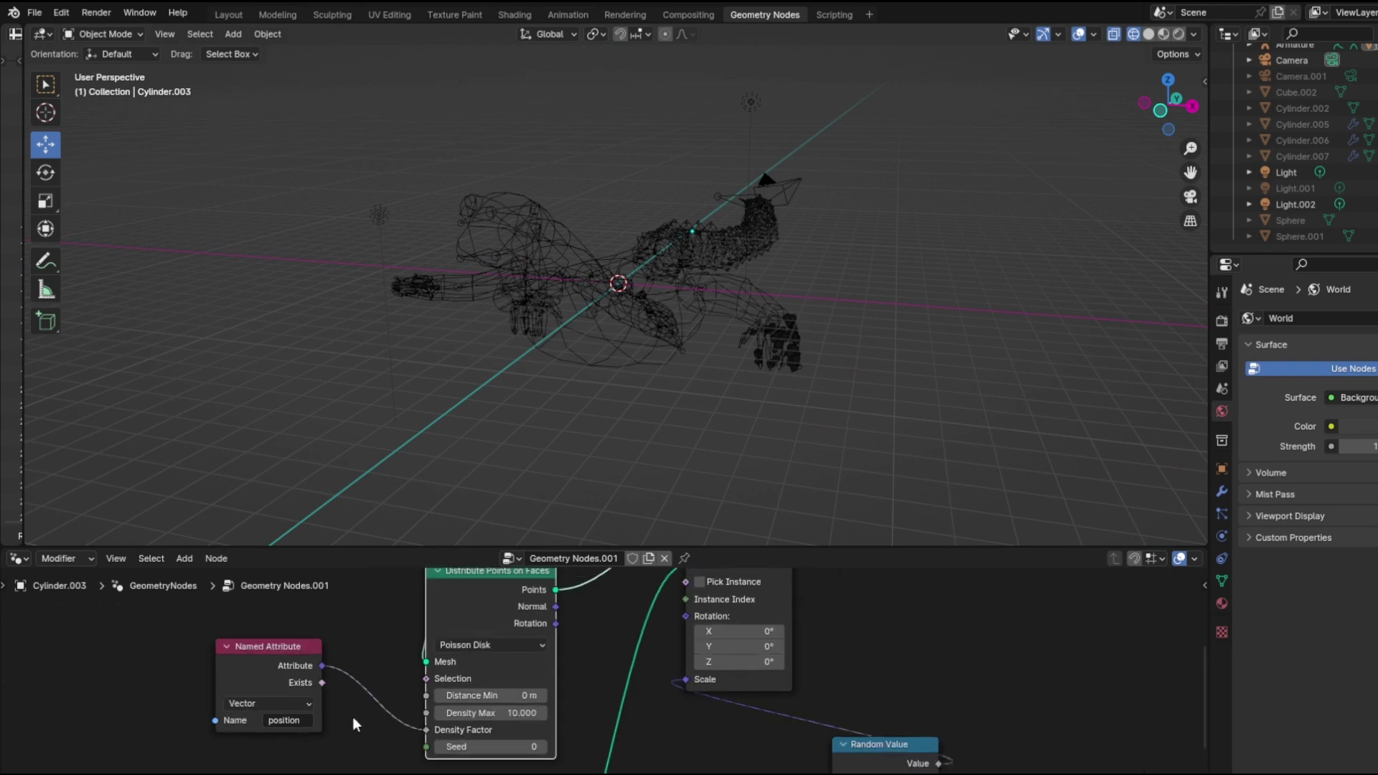
pyautogui.moveTo(425, 731); pyautogui.dragTo(387, 726)
# Step: Turn off X-ray and display the viewport in Solid shading
pyautogui.moveTo(885, 299); pyautogui.dragTo(667, 424, button='middle')
pyautogui.moveTo(744, 768); pyautogui.dragTo(671, 681, button='middle')
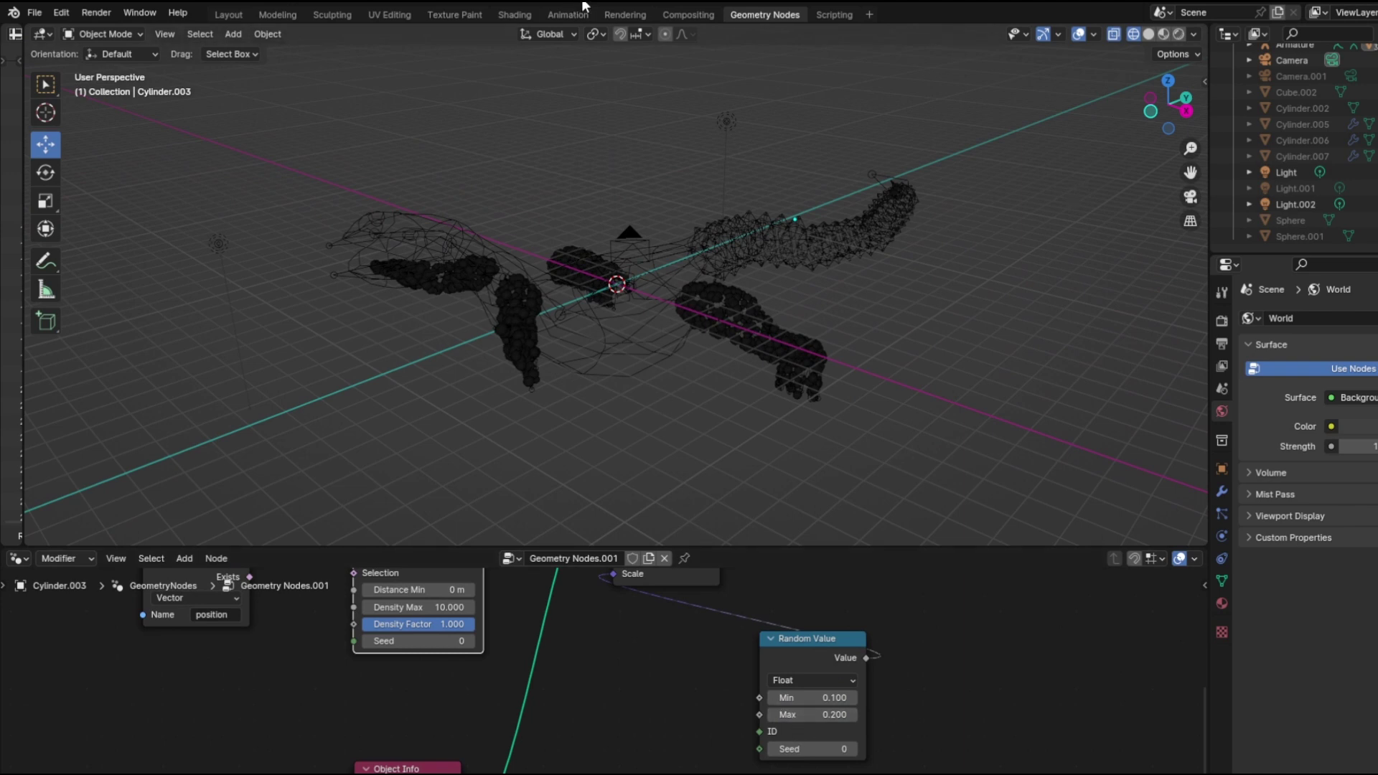
pyautogui.click(1116, 34)
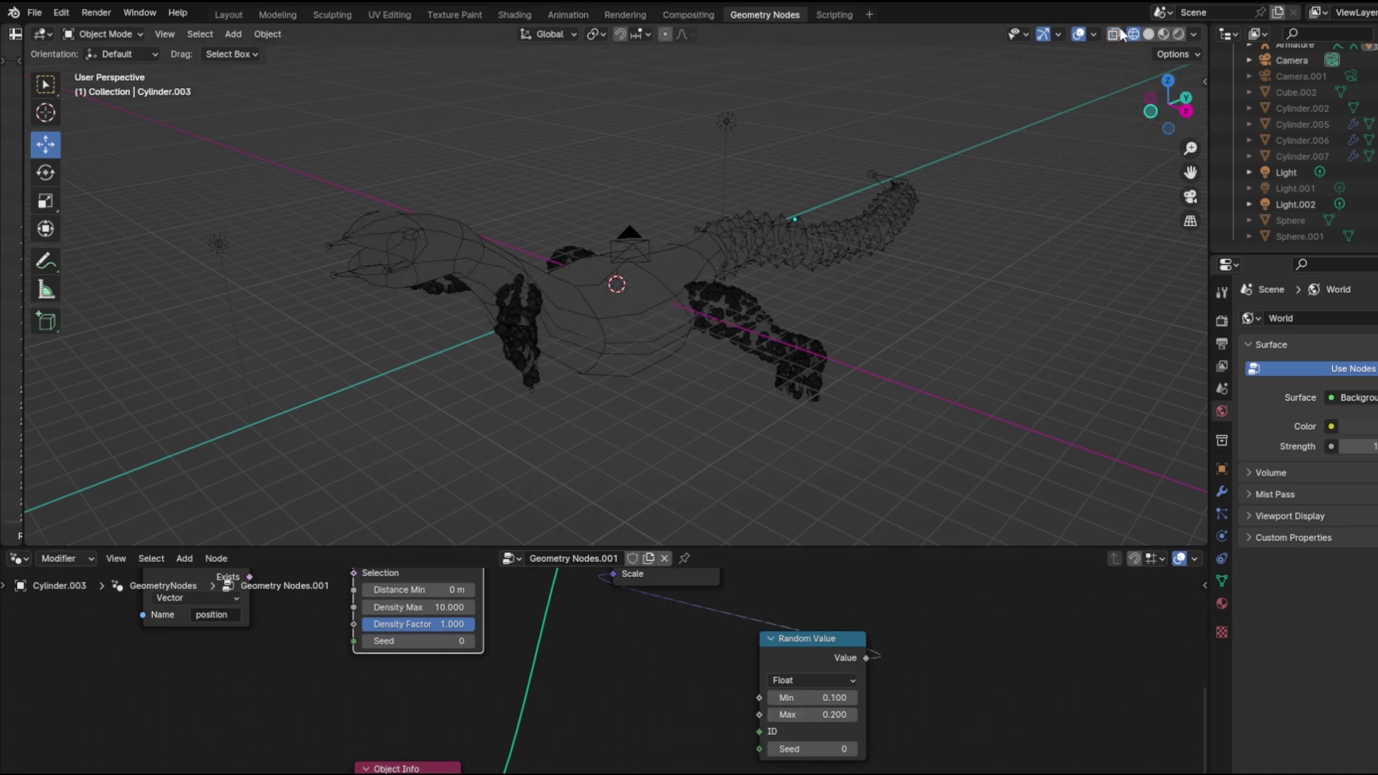
pyautogui.click(1149, 34)
pyautogui.moveTo(894, 201)
pyautogui.mouseDown(button='middle')
pyautogui.moveTo(842, 257)
pyautogui.moveTo(858, 201)
pyautogui.mouseUp(button='middle')
pyautogui.scroll(1, 862, 674)
# Step: Set the Random Value node's Min to 0 and Max to 0.1 to shrink the sphere scales
pyautogui.moveTo(820, 681); pyautogui.dragTo(735, 652, button='middle')
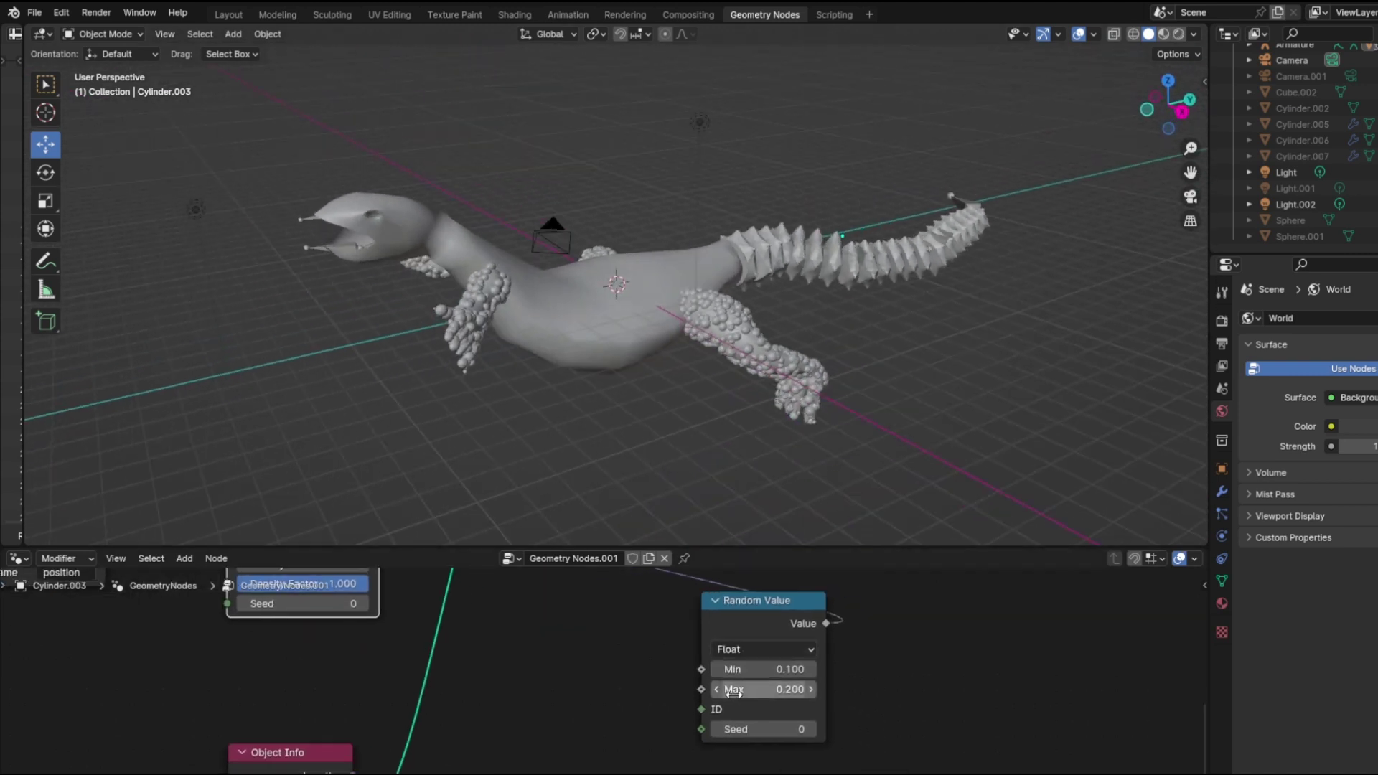
pyautogui.click(717, 688)
pyautogui.click(717, 669)
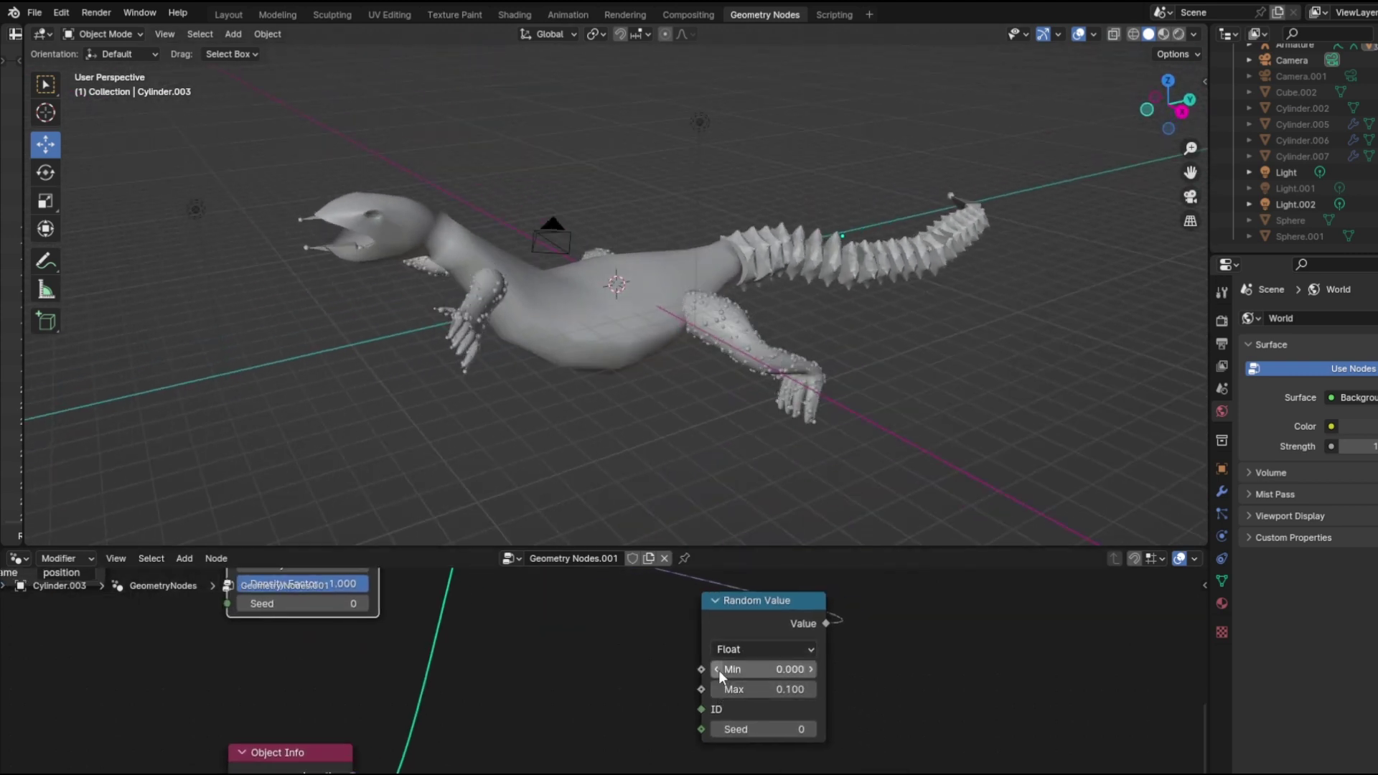
# Step: Raise Density Max on the Distribute Points on Faces node to 53.5 and readjust it after checking the leg coverage
pyautogui.scroll(-2, 337, 618)
pyautogui.moveTo(337, 617); pyautogui.dragTo(520, 674, button='middle')
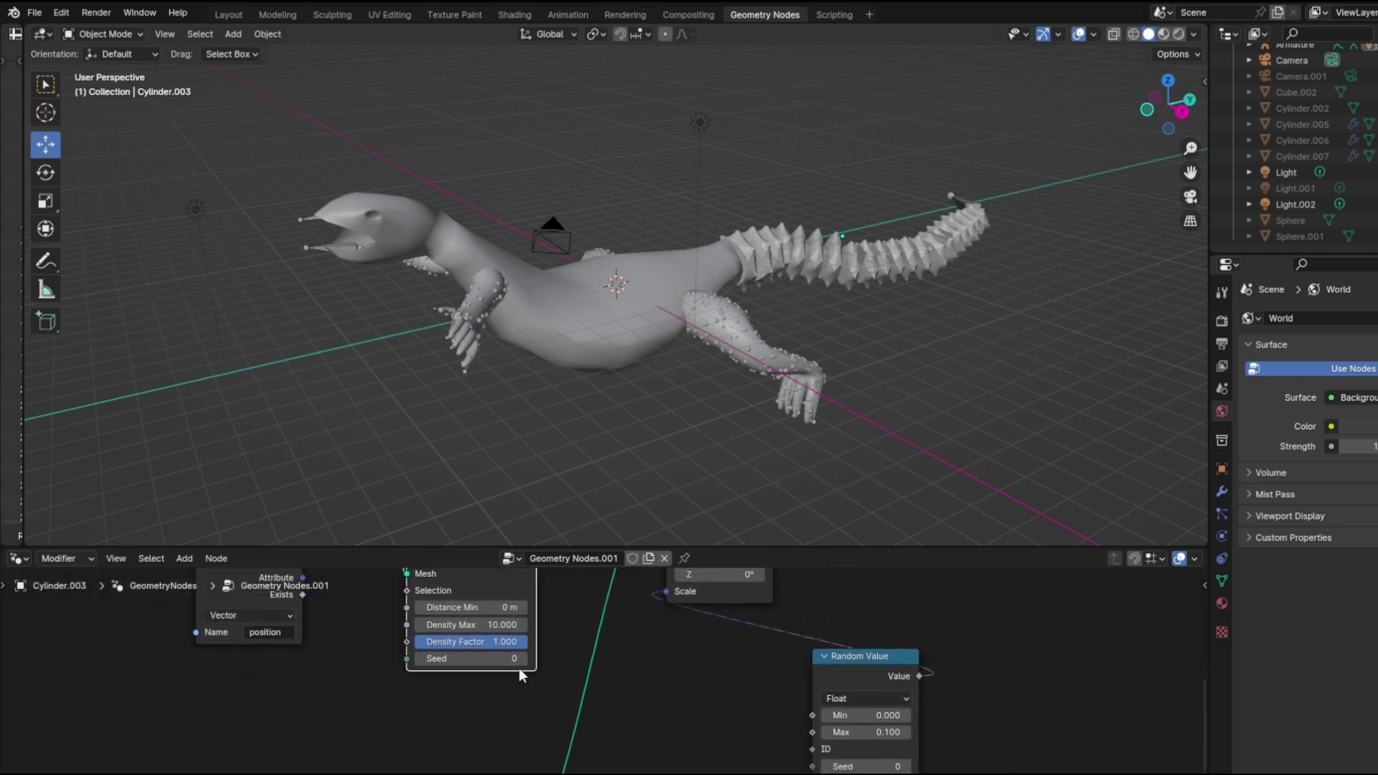
pyautogui.moveTo(630, 699); pyautogui.dragTo(770, 774, button='middle')
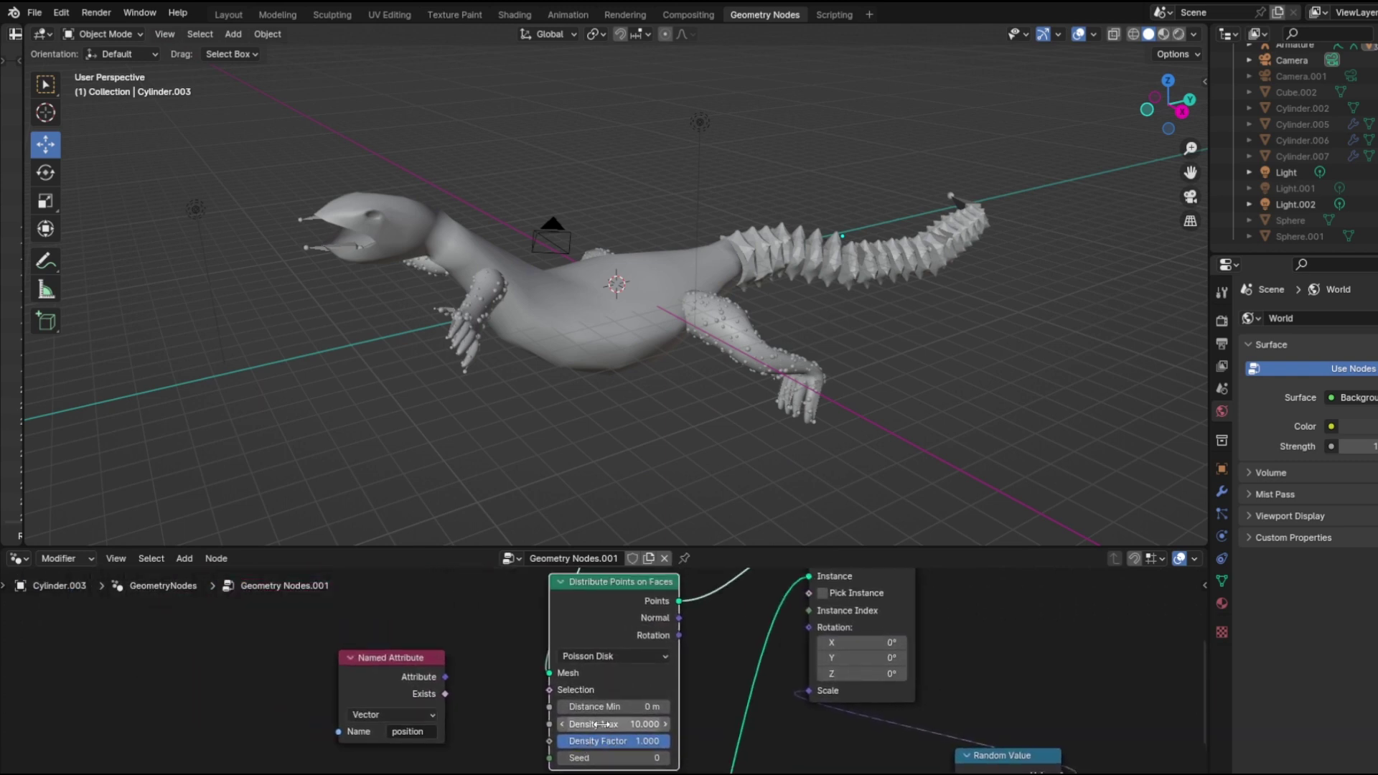
pyautogui.moveTo(613, 724); pyautogui.dragTo(685, 724)
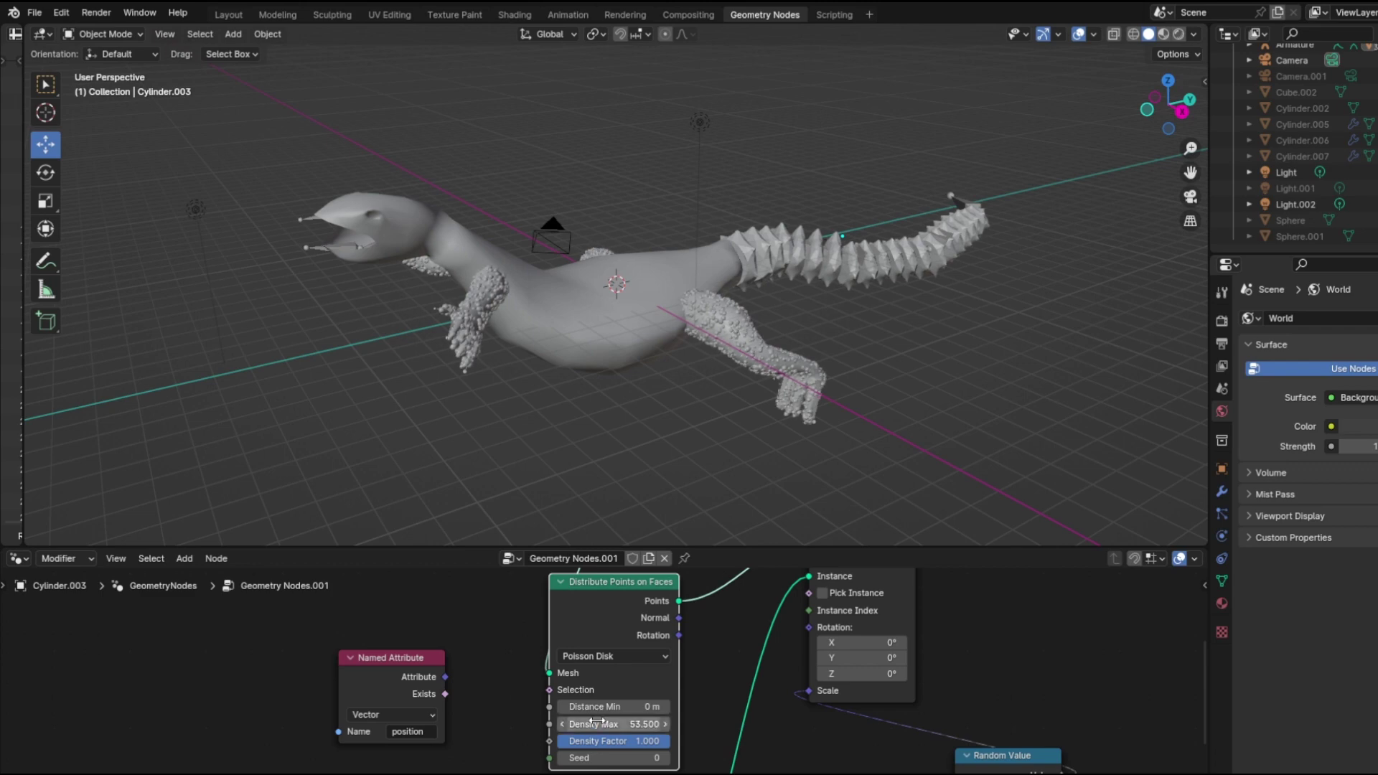
pyautogui.moveTo(689, 402); pyautogui.dragTo(805, 429, button='middle')
pyautogui.scroll(6, 742, 408)
pyautogui.scroll(-4, 805, 429)
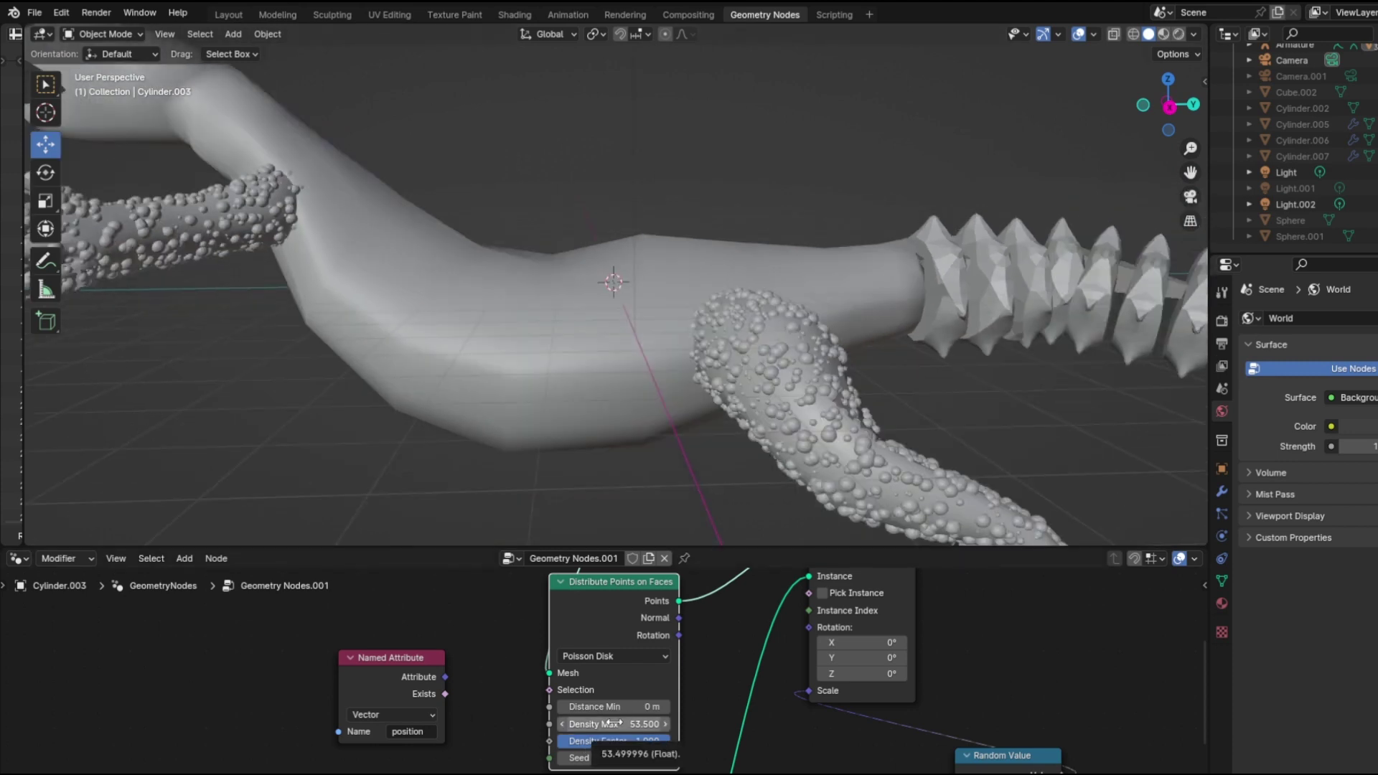
pyautogui.moveTo(614, 719); pyautogui.dragTo(543, 719)
# Step: Switch to the Layout workspace, select Sphere.001 and make it visible in the viewport
pyautogui.scroll(-4, 602, 299)
pyautogui.moveTo(599, 291); pyautogui.dragTo(682, 380, button='middle')
pyautogui.click(228, 15)
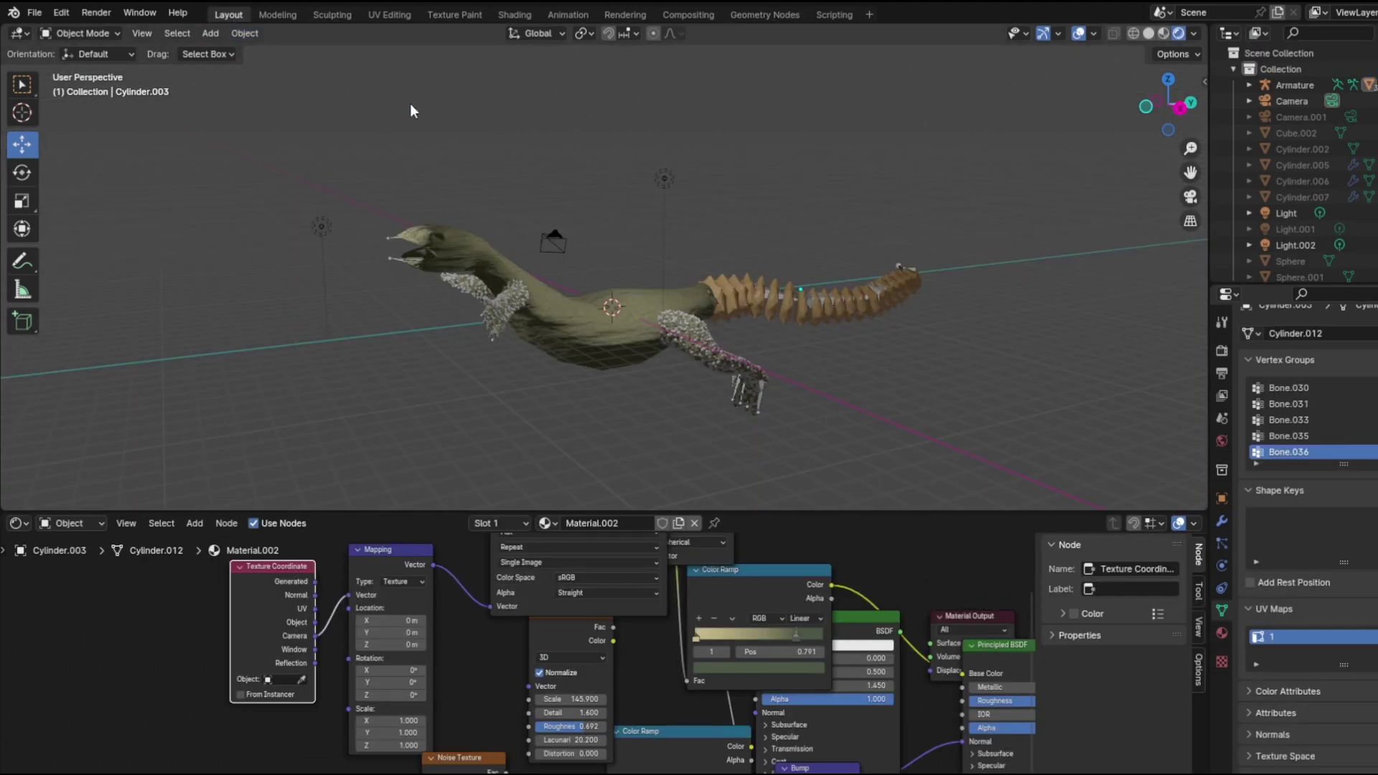
pyautogui.scroll(4, 841, 373)
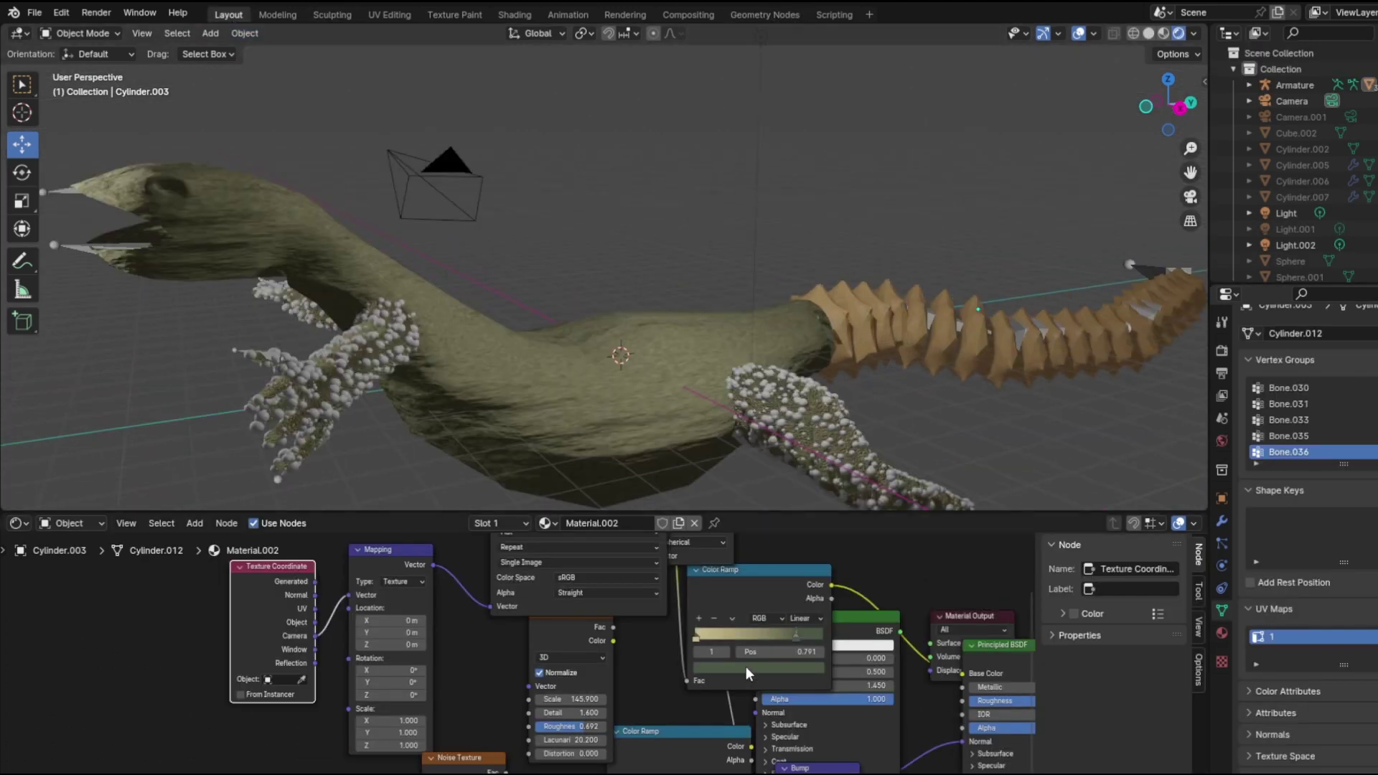
pyautogui.scroll(-1, 1341, 188)
pyautogui.click(1314, 263)
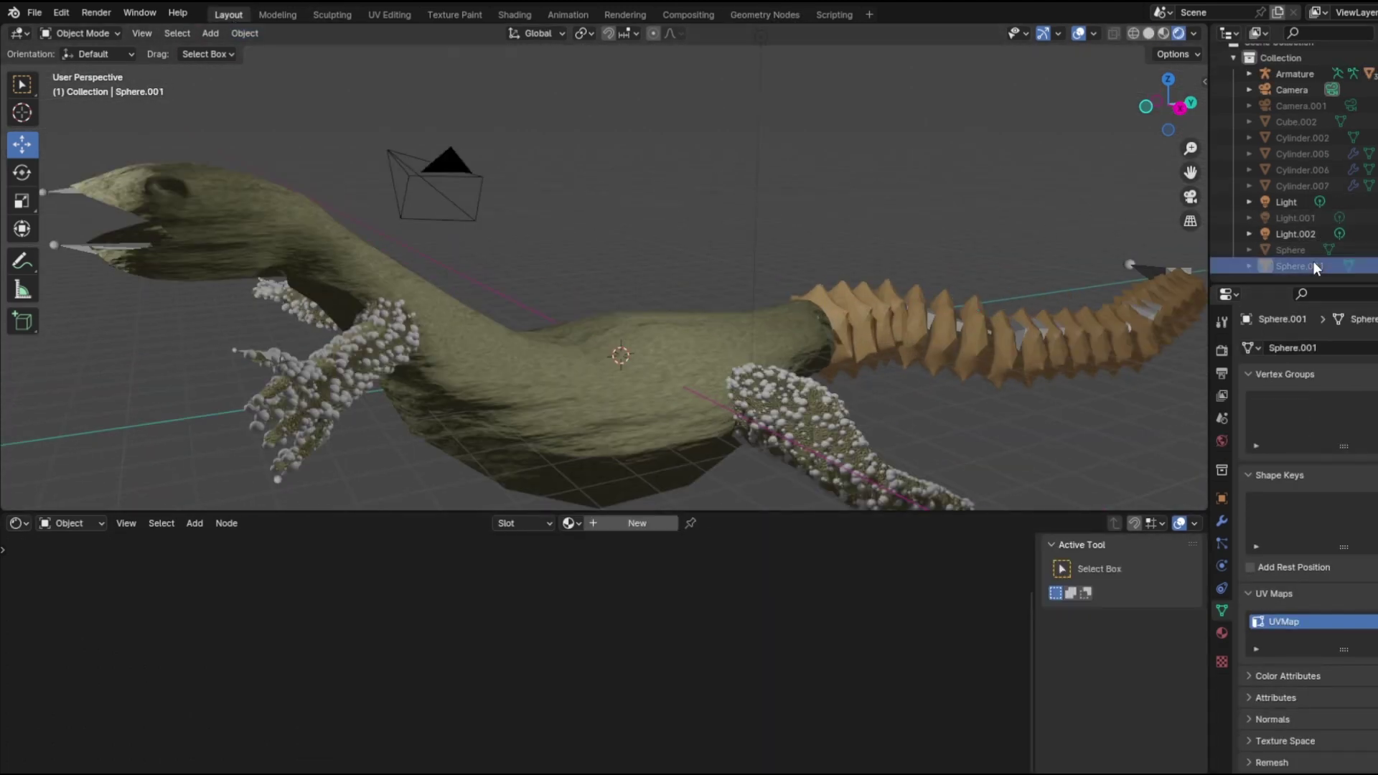
pyautogui.scroll(-4, 774, 320)
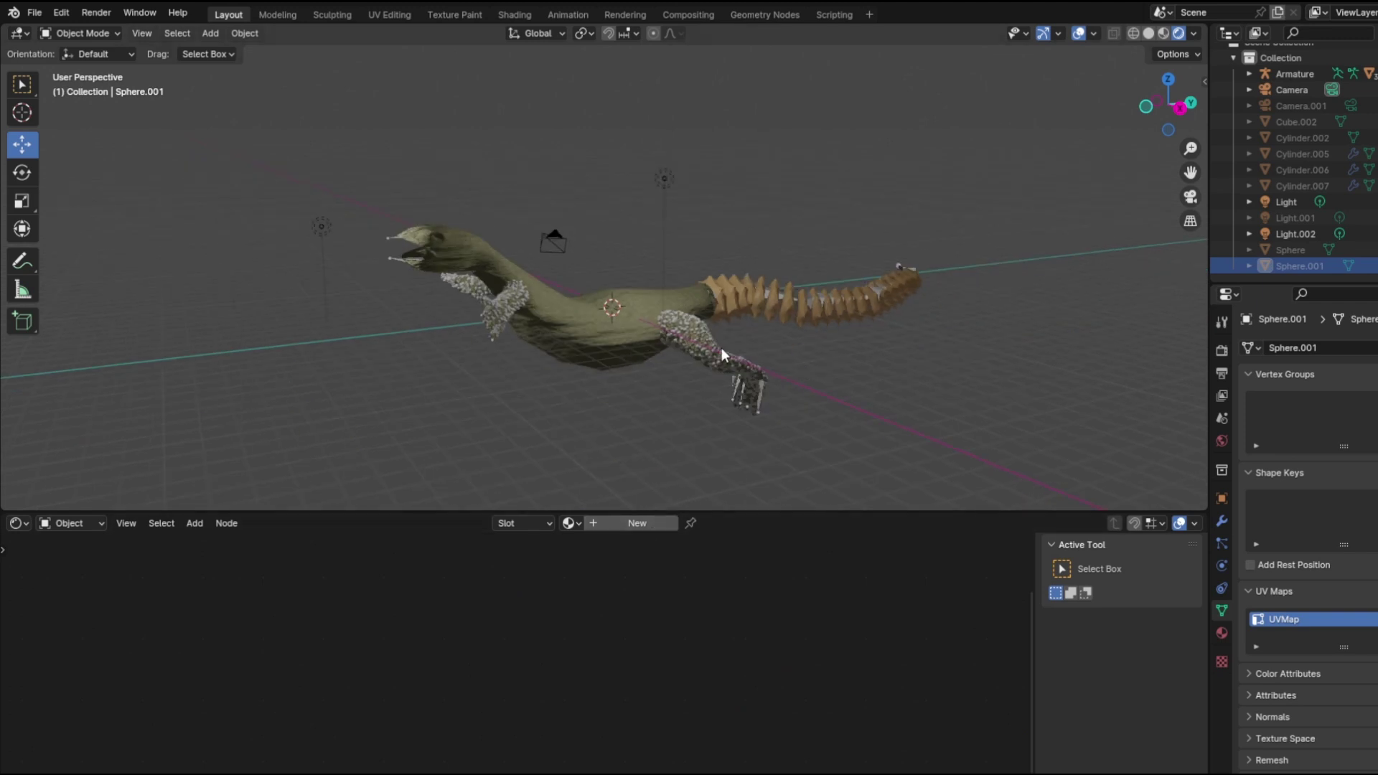
pyautogui.click(1372, 265)
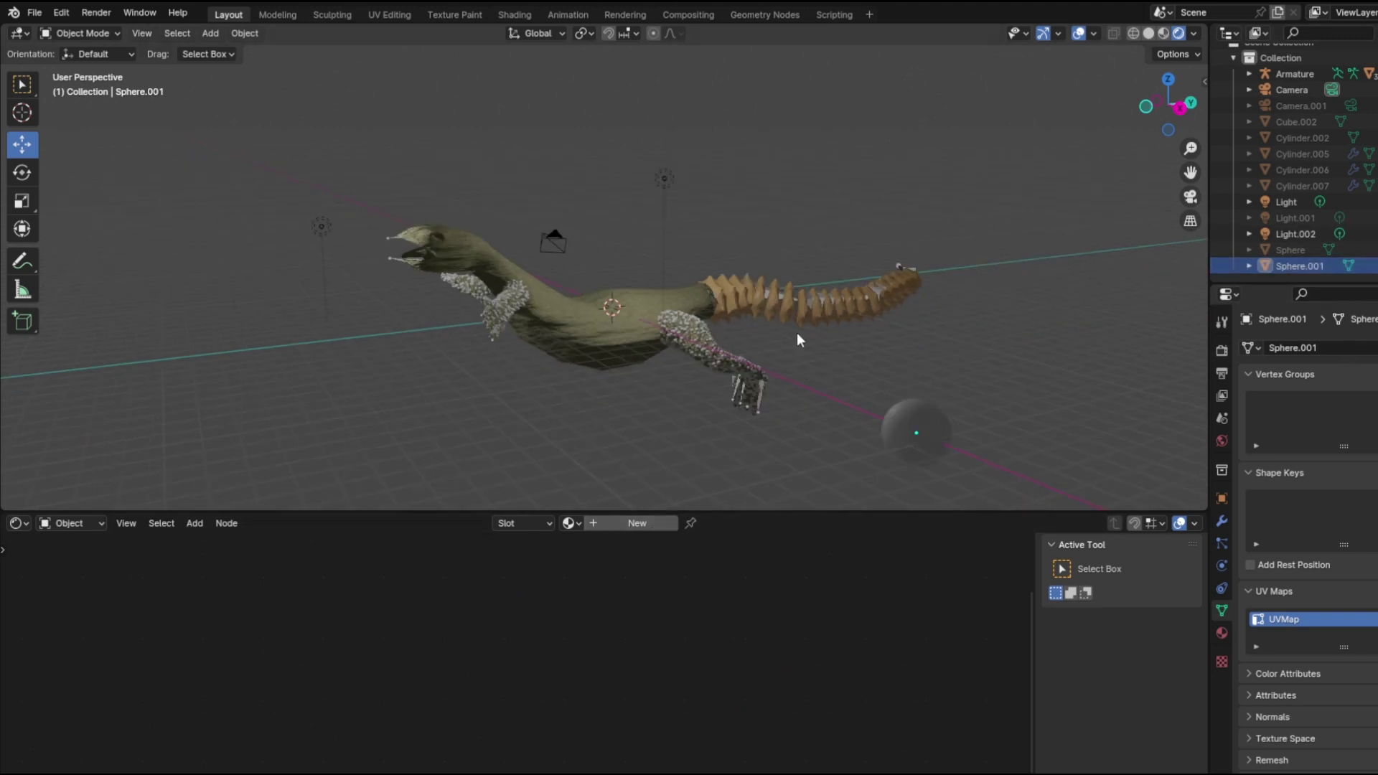
# Step: Try to link the body's material to Sphere.001
pyautogui.click(949, 433)
pyautogui.click(648, 329)
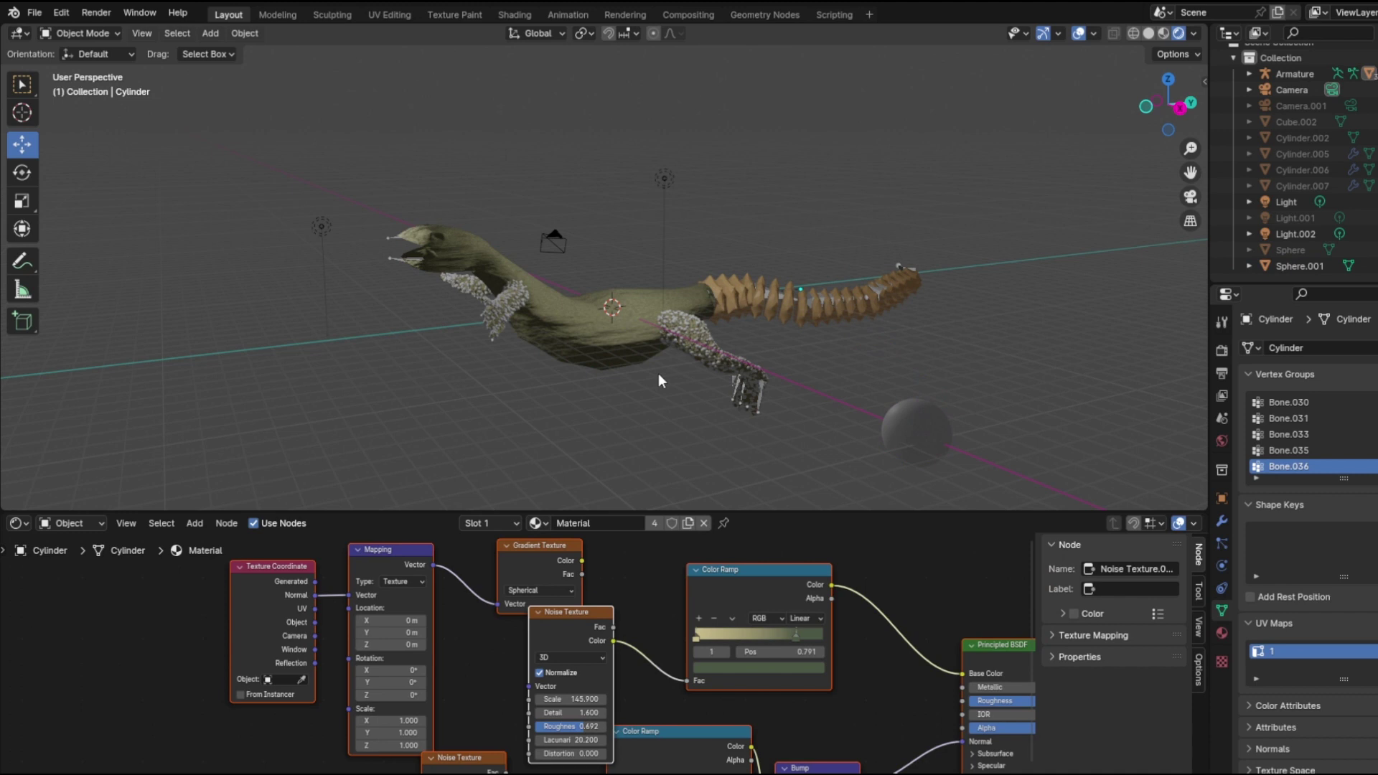
pyautogui.hotkey('ctrl', 'l')
pyautogui.click(657, 373)
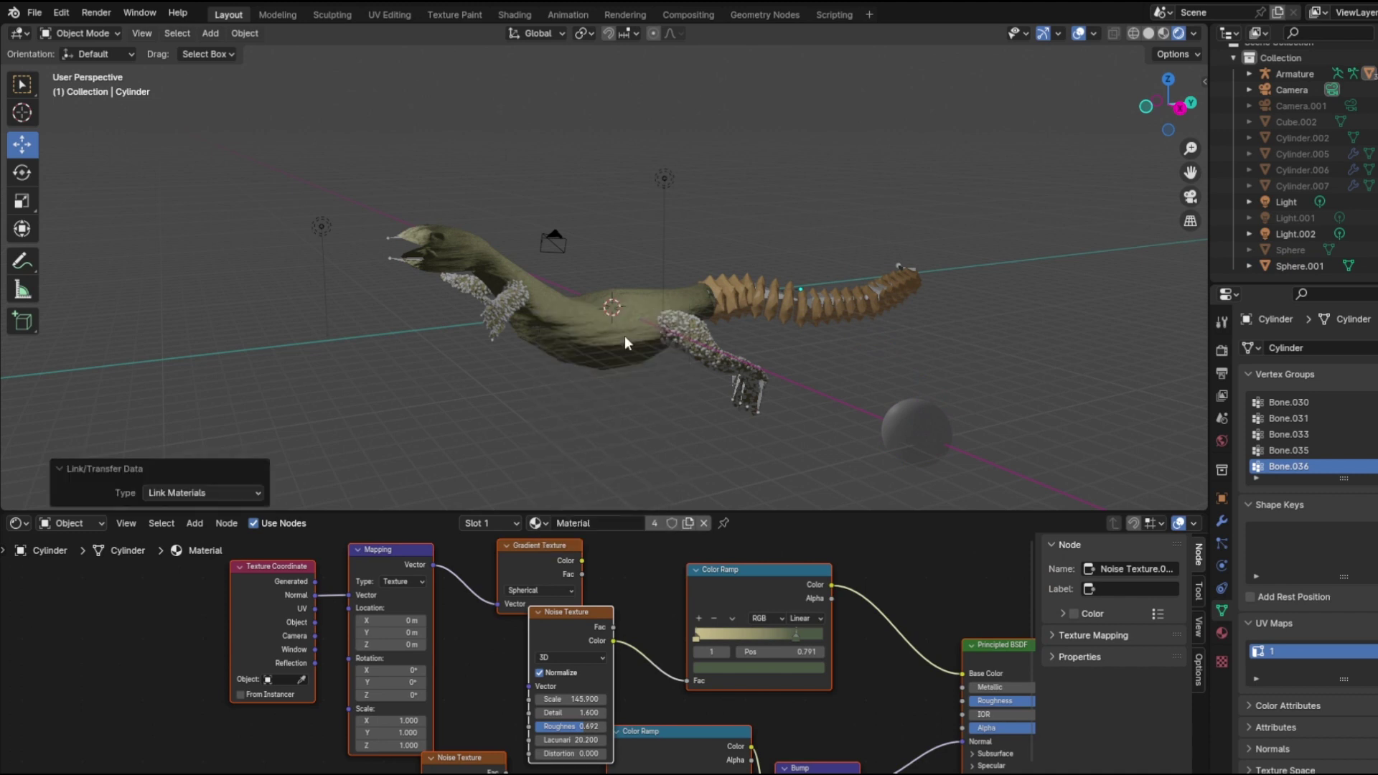
# Step: Select Sphere.001 with the body as the active object and link the body's material to the sphere
pyautogui.click(583, 299)
pyautogui.click(925, 414)
pyautogui.keyDown('shift'); pyautogui.click(666, 348); pyautogui.keyUp('shift')
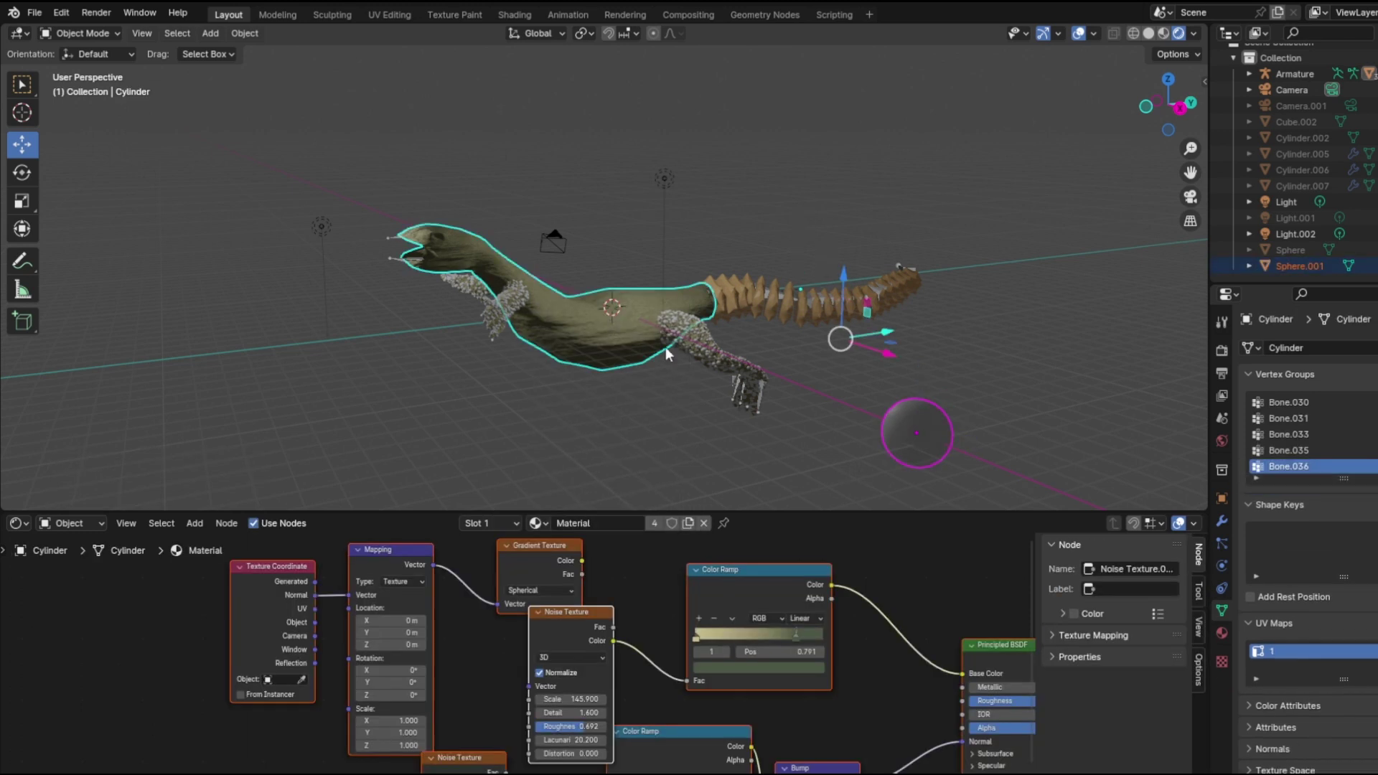
pyautogui.hotkey('ctrl', 'l')
pyautogui.click(665, 346)
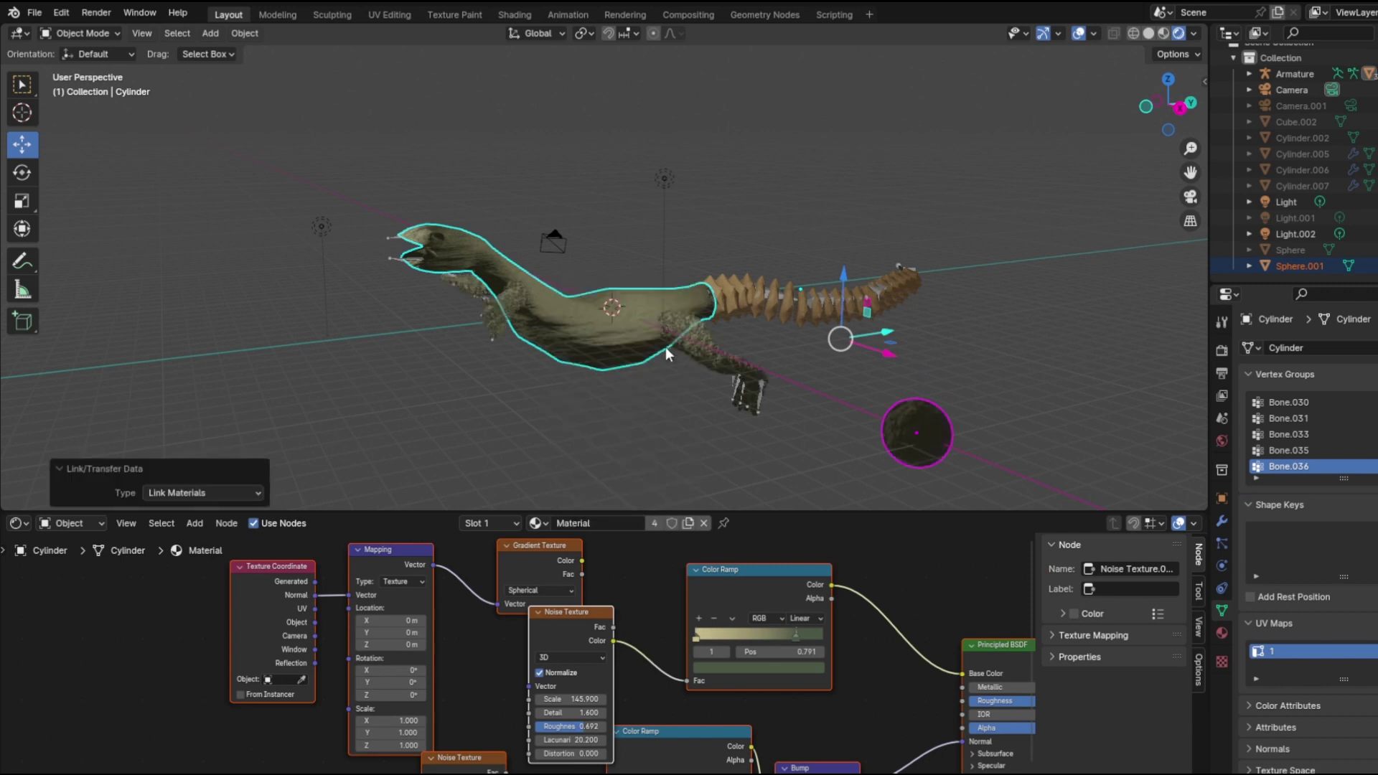
# Step: Hide Sphere.001 again while leaving the body visible
pyautogui.press('h')
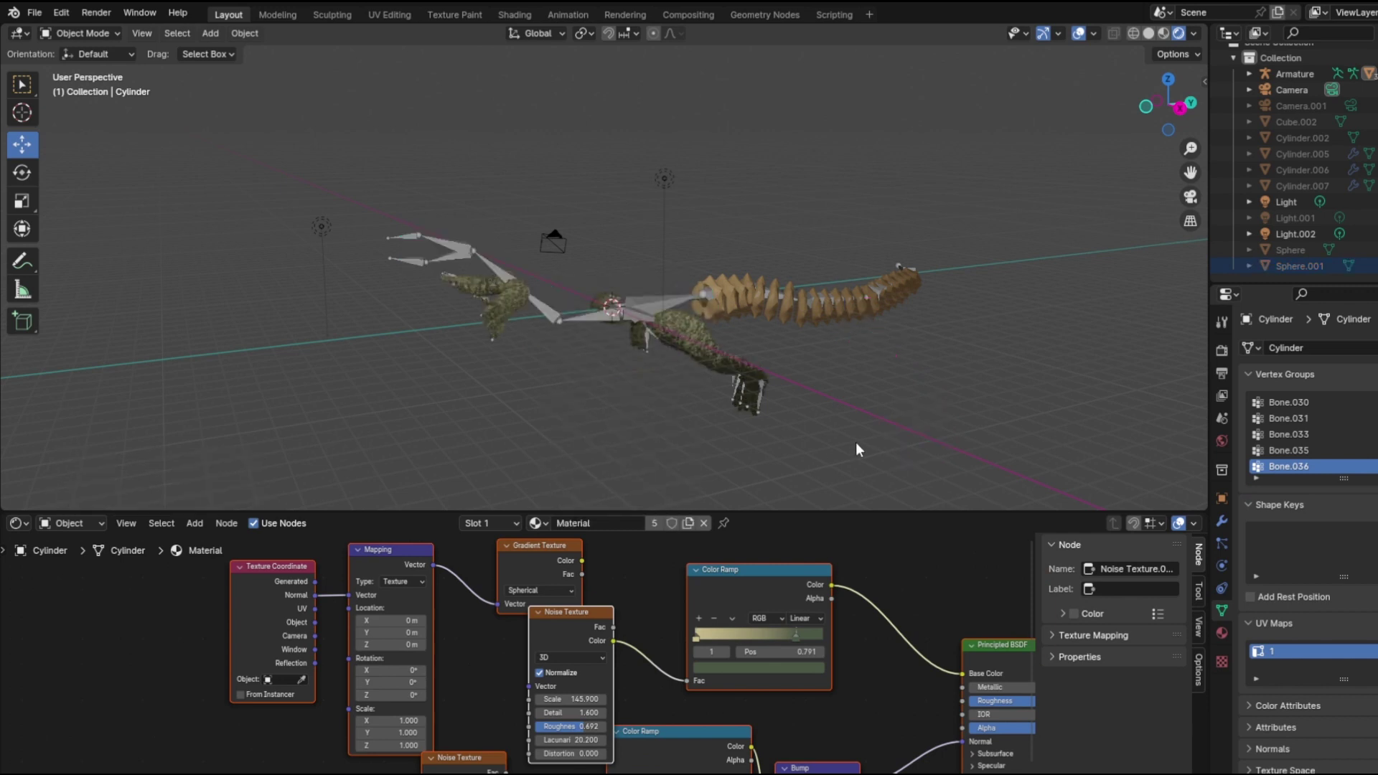
pyautogui.hotkey('alt', 'h')
pyautogui.click(933, 419)
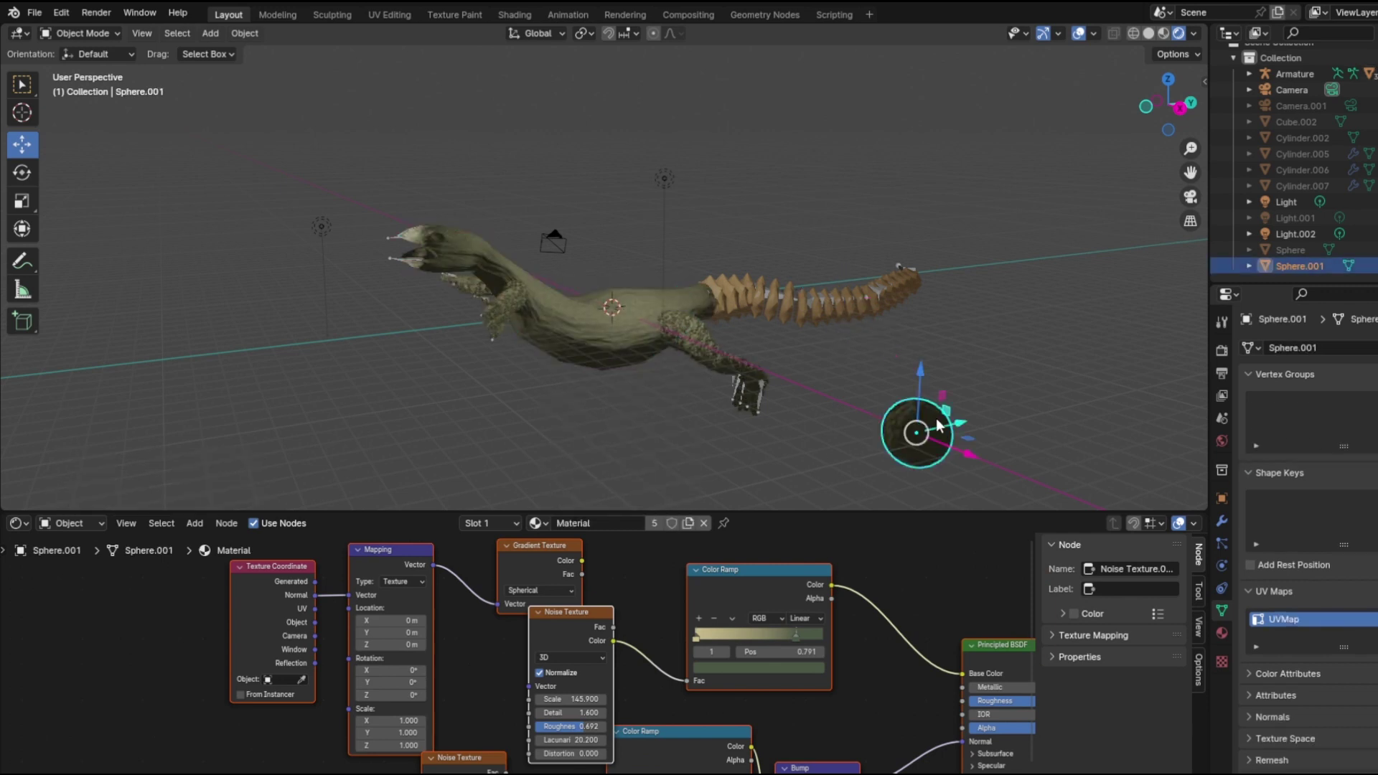
# Step: Examine the scaled legs against the body and tail from several angles and distances
pyautogui.moveTo(656, 416); pyautogui.dragTo(720, 262, button='middle')
pyautogui.scroll(5, 837, 363)
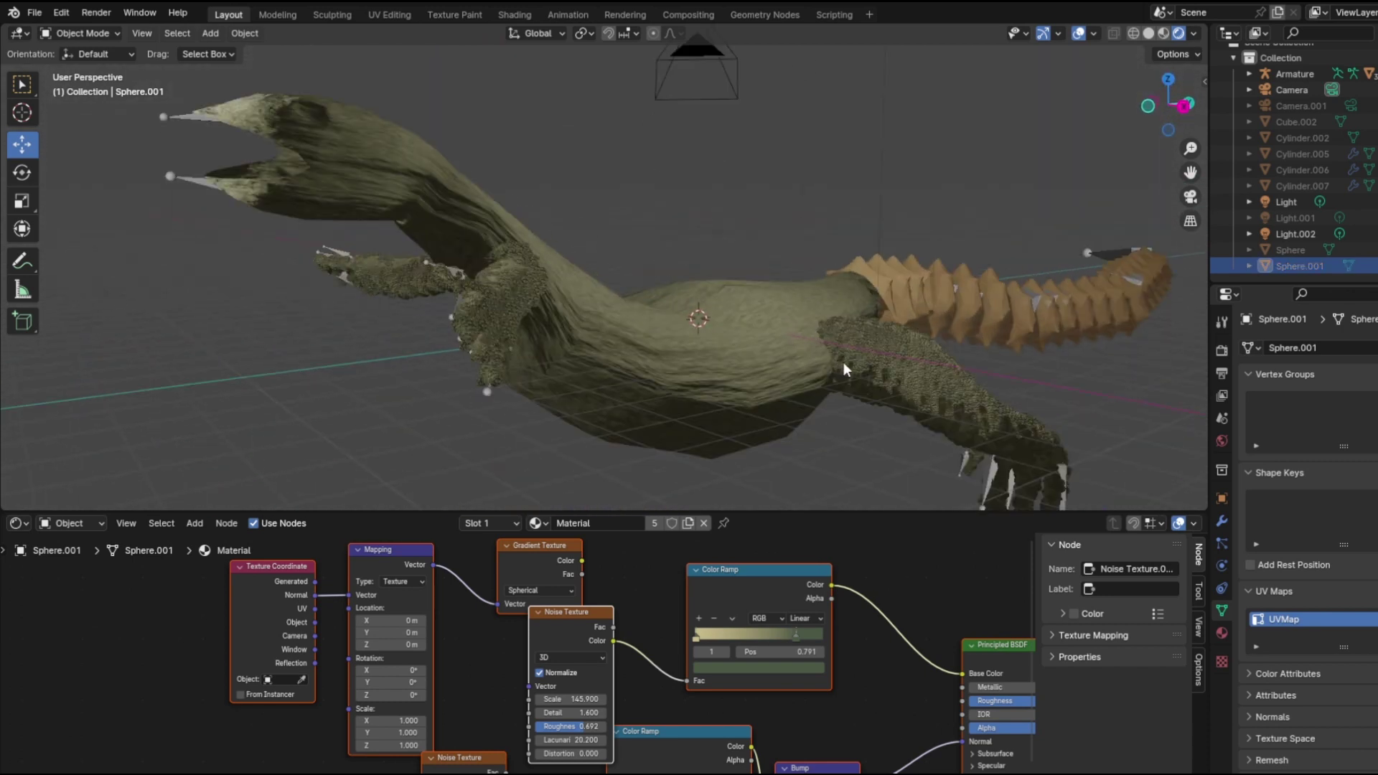
pyautogui.scroll(4, 843, 369)
pyautogui.moveTo(791, 353); pyautogui.dragTo(834, 360, button='middle')
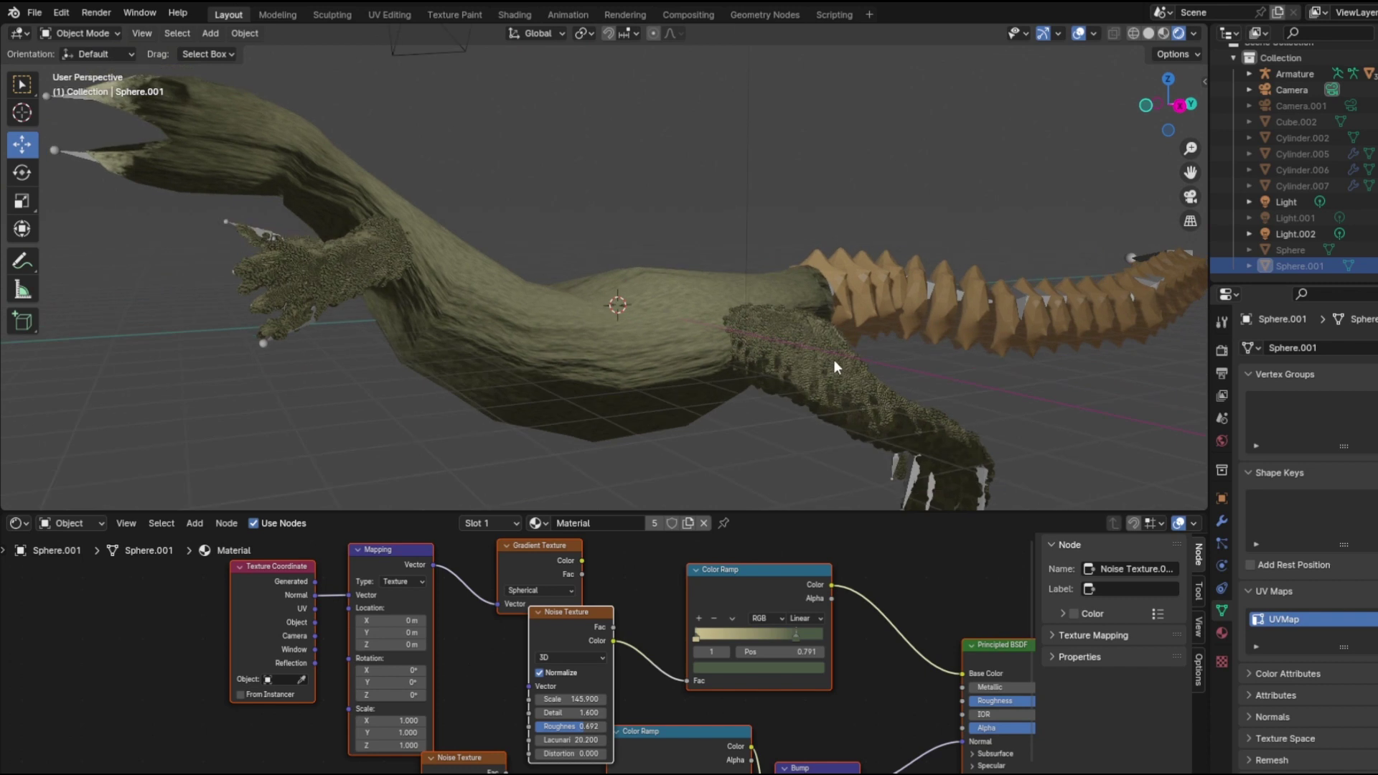
pyautogui.scroll(2, 833, 363)
pyautogui.scroll(-4, 833, 366)
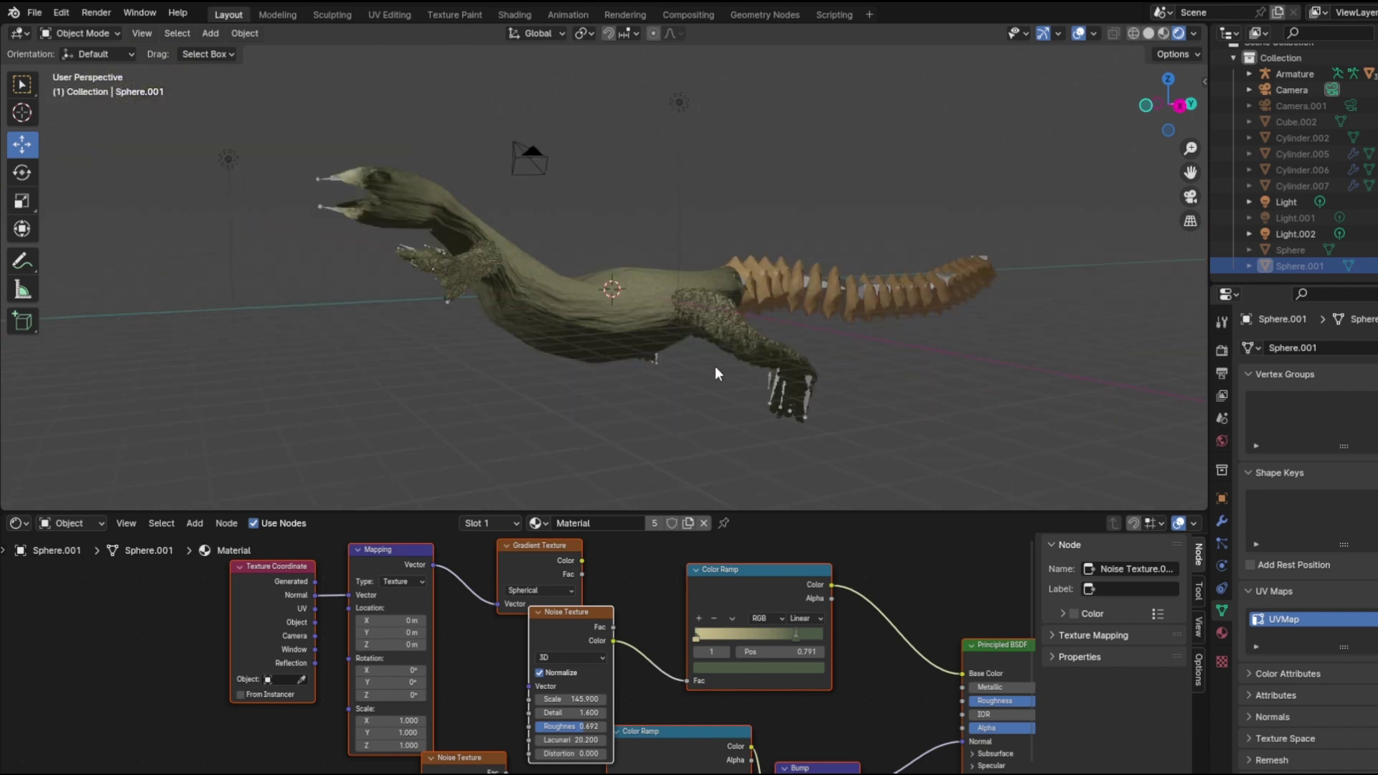
pyautogui.click(782, 357)
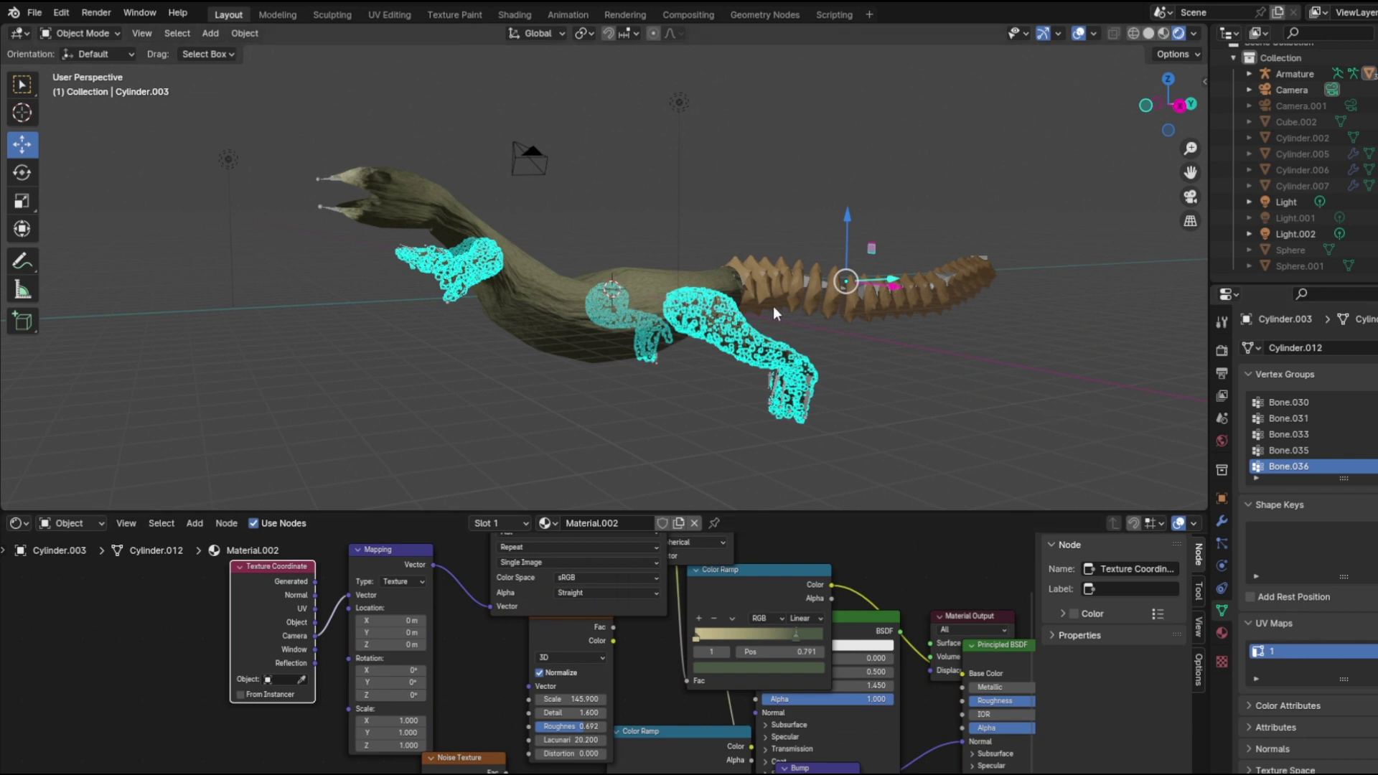
pyautogui.scroll(-3, 897, 274)
pyautogui.moveTo(901, 274); pyautogui.dragTo(863, 347, button='middle')
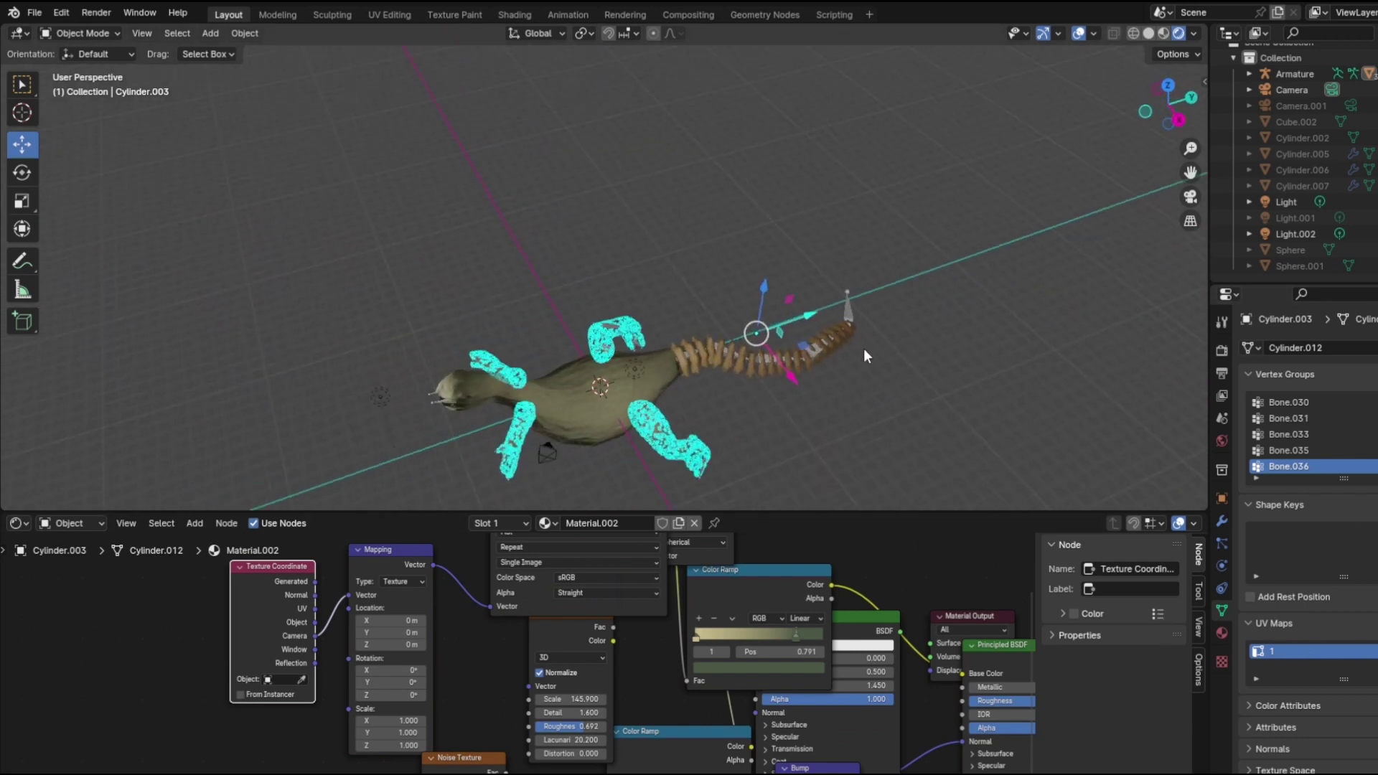
pyautogui.keyDown('shift'); pyautogui.moveTo(661, 368); pyautogui.dragTo(797, 315, button='middle'); pyautogui.keyUp('shift')
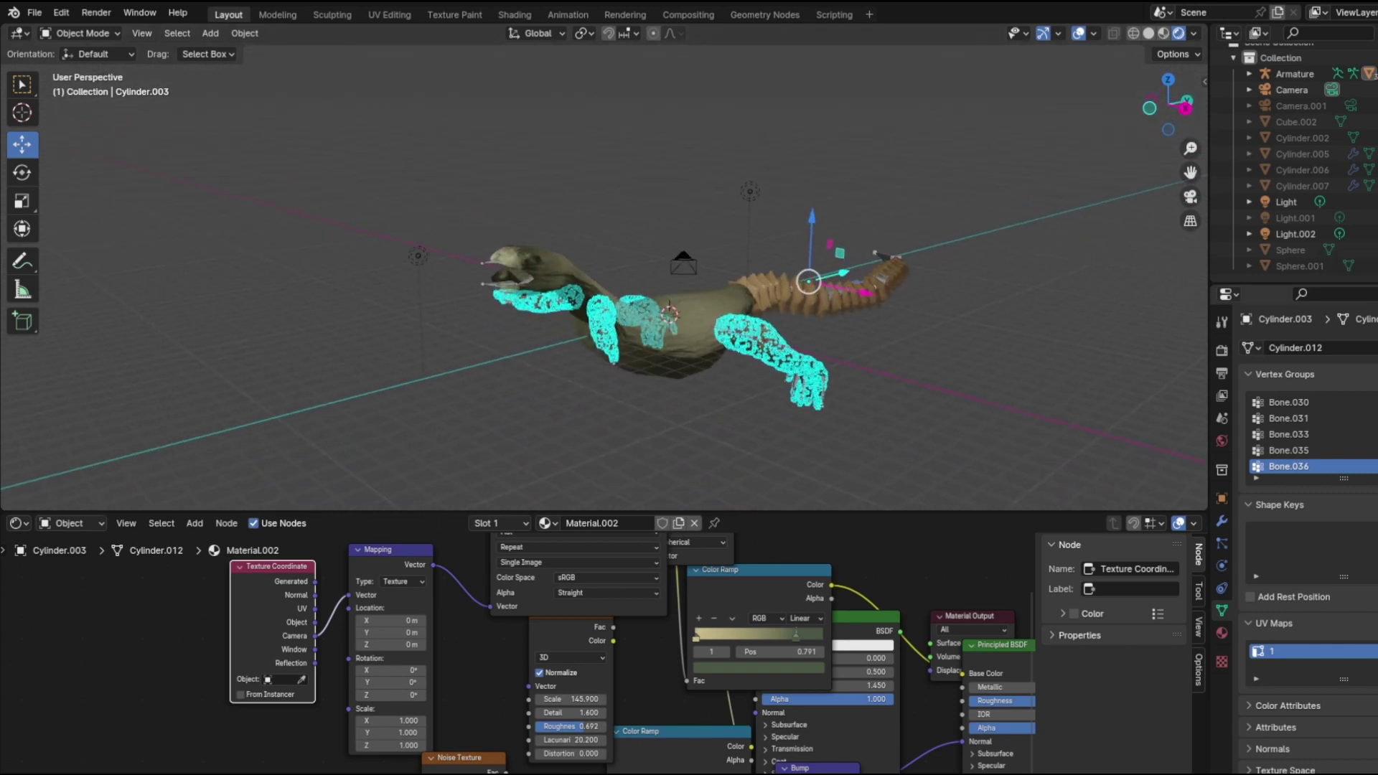
pyautogui.click(970, 321)
pyautogui.scroll(3, 889, 398)
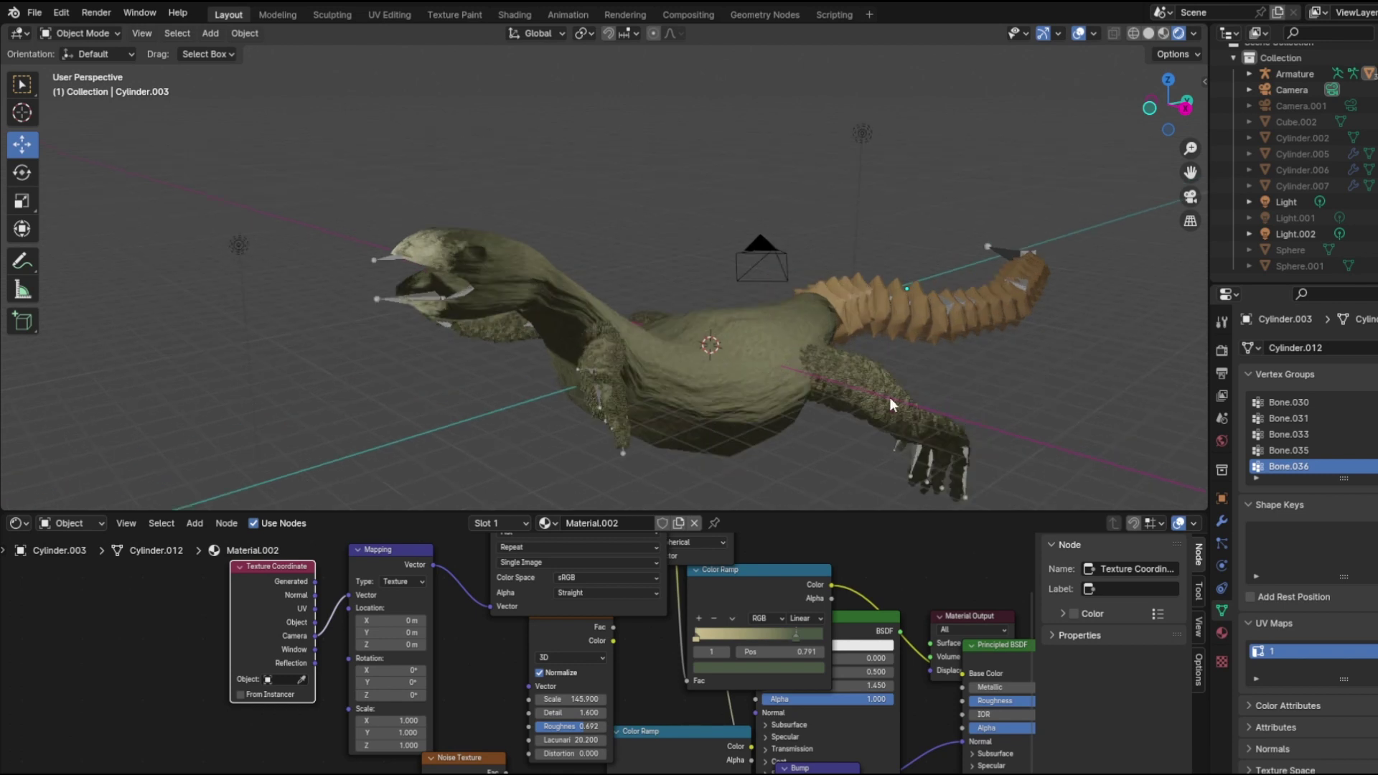
# Step: Select the body with the legs as the active object and link the legs' Material.002 to the body
pyautogui.click(877, 388)
pyautogui.click(773, 339)
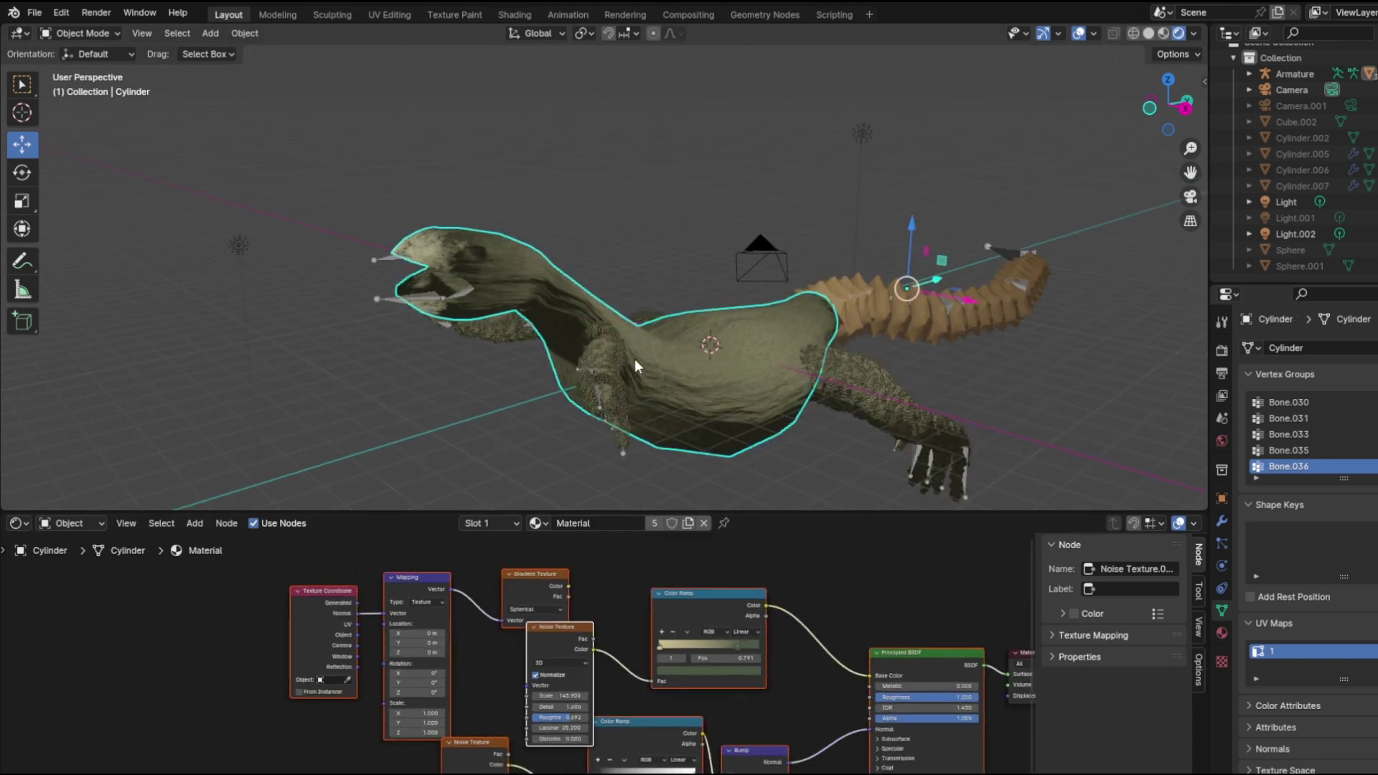
pyautogui.keyDown('shift'); pyautogui.click(597, 351); pyautogui.keyUp('shift')
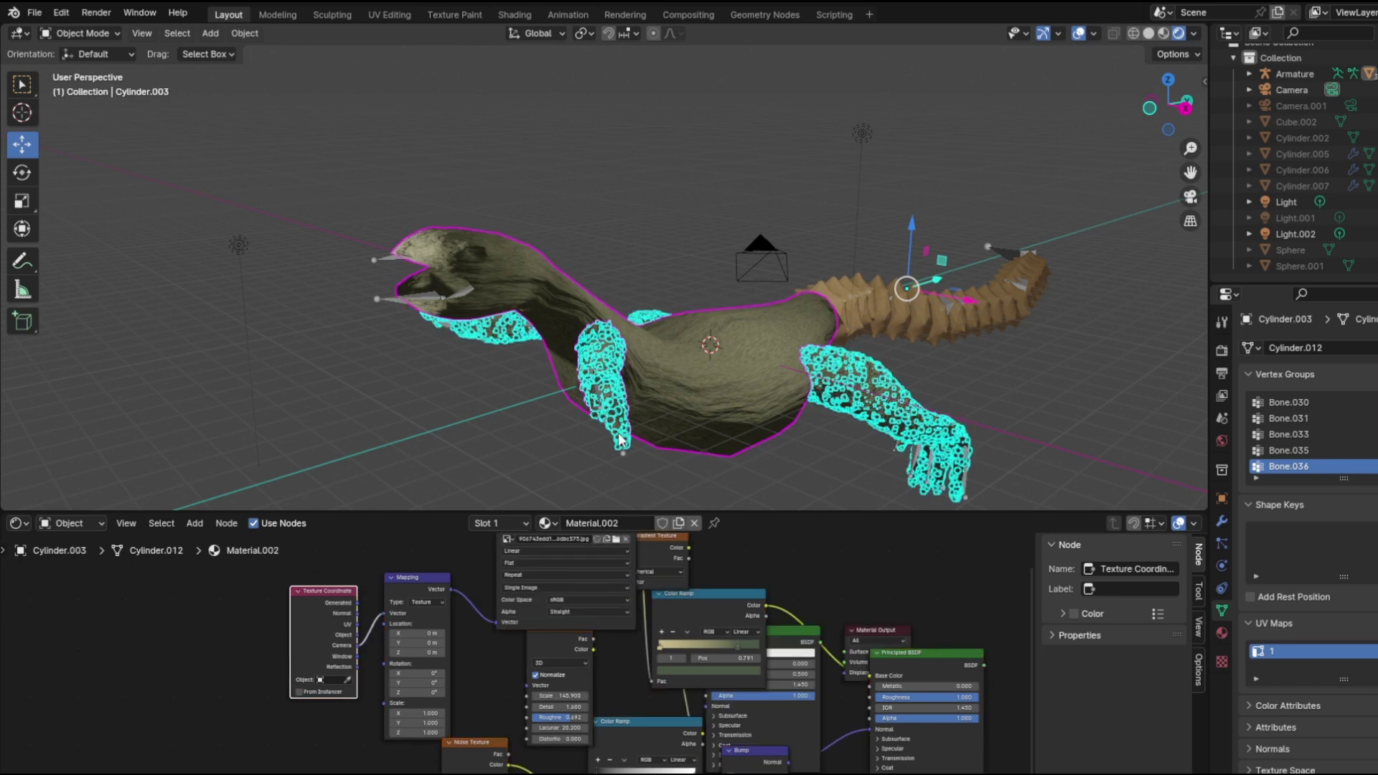
pyautogui.hotkey('ctrl', 'l')
pyautogui.click(618, 433)
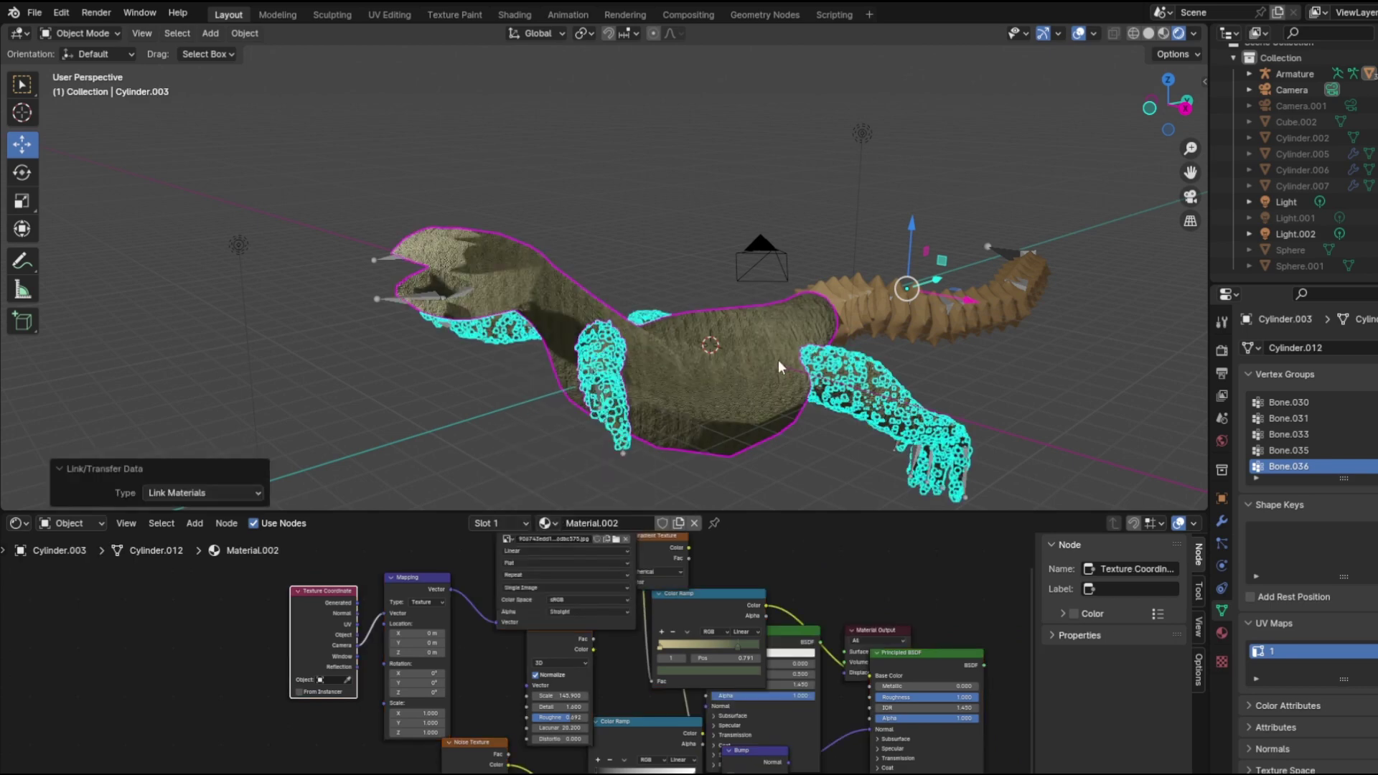
pyautogui.scroll(4, 778, 359)
pyautogui.scroll(-5, 691, 394)
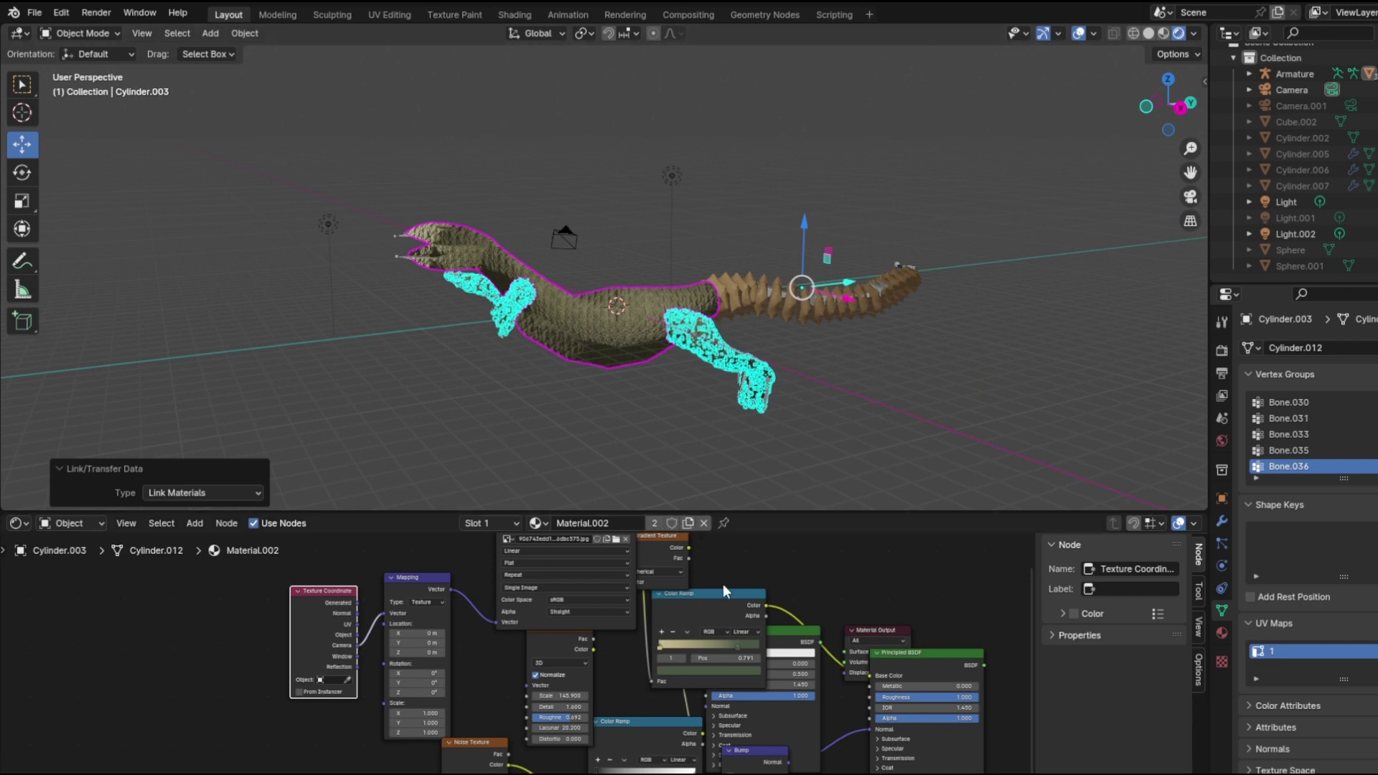
# Step: Select the texture and shader nodes of Material.002 in the shader network and copy them
pyautogui.scroll(-2, 445, 675)
pyautogui.moveTo(192, 601); pyautogui.dragTo(698, 773)
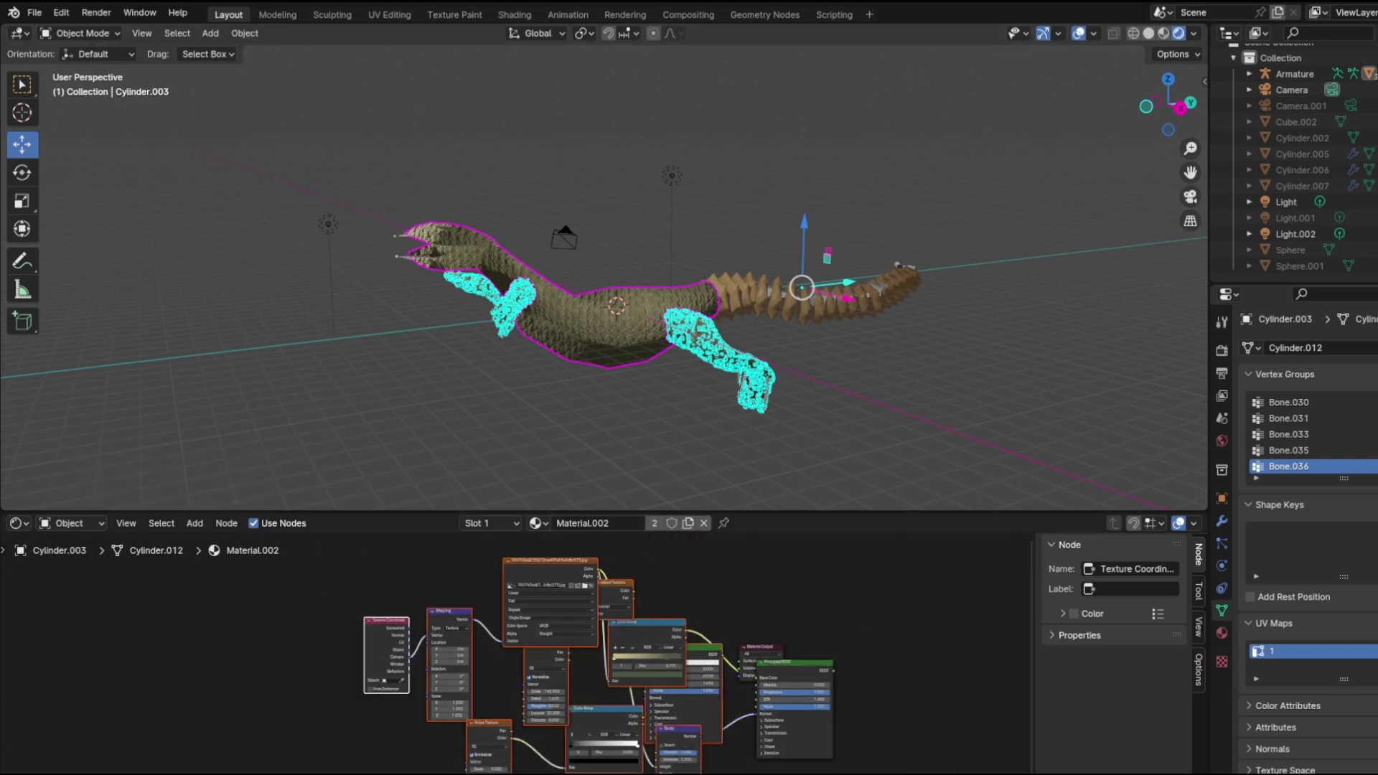
pyautogui.rightClick(698, 760)
pyautogui.click(616, 546)
# Step: Try giving the legs a new material with the copied nodes pasted in and their Principled BSDF connected to the Material Output's surface
pyautogui.click(704, 523)
pyautogui.doubleClick(620, 521)
pyautogui.rightClick(237, 622)
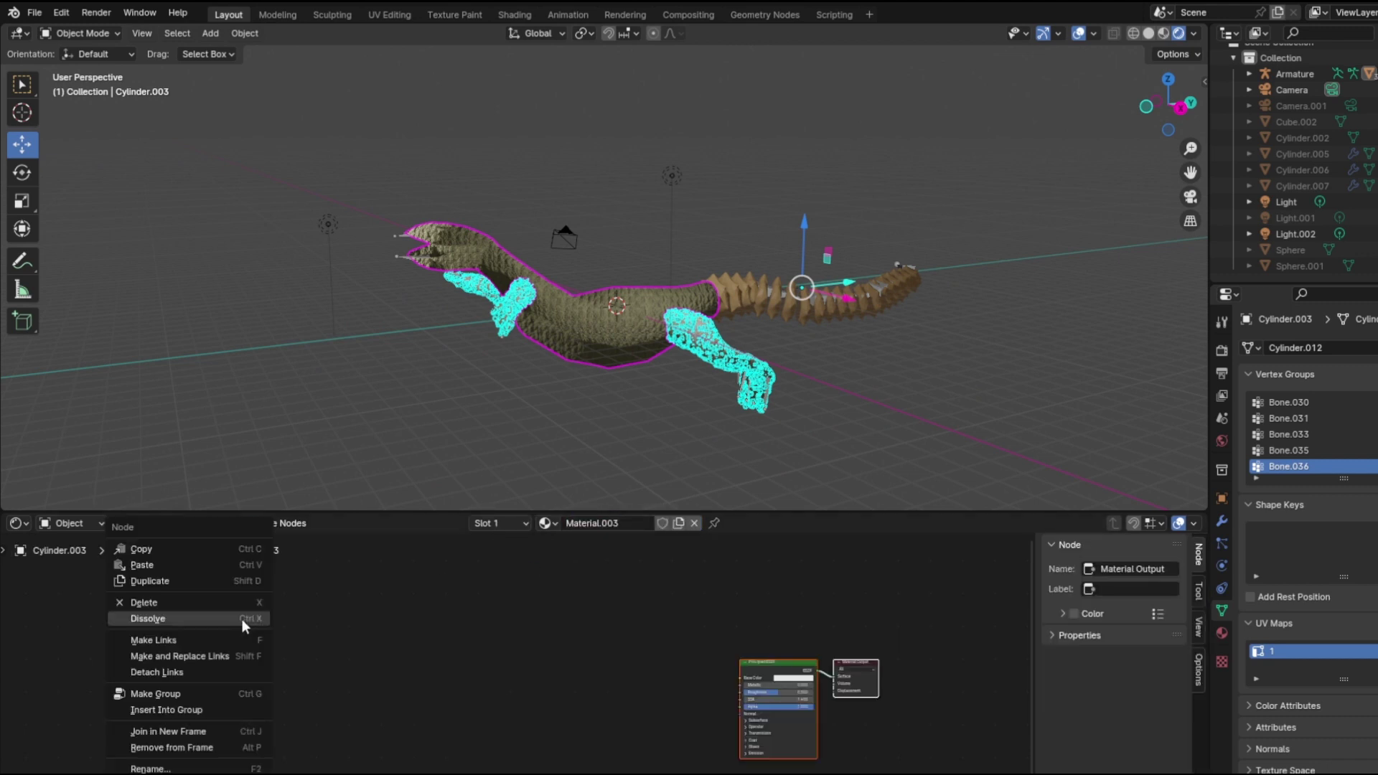
pyautogui.click(232, 567)
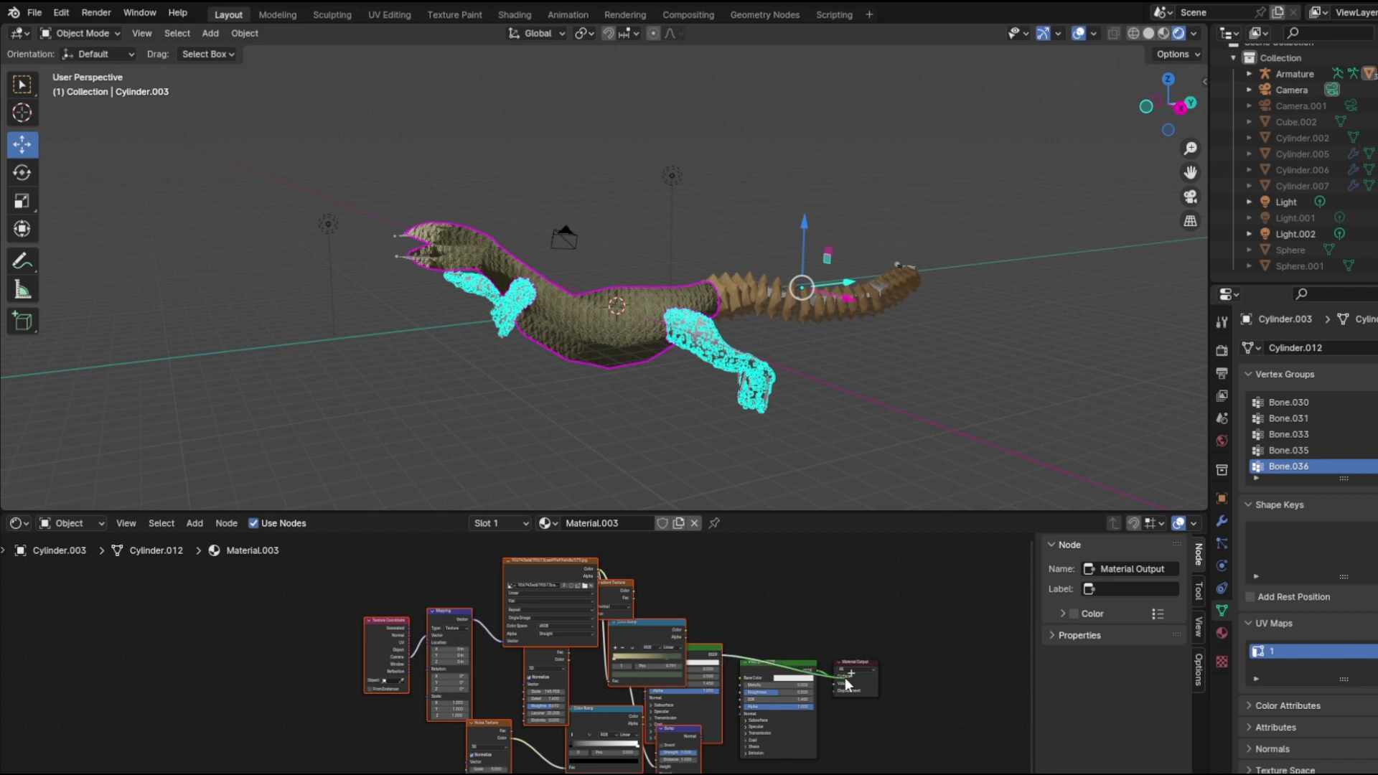
pyautogui.scroll(1, 687, 716)
pyautogui.scroll(6, 687, 715)
pyautogui.click(910, 398)
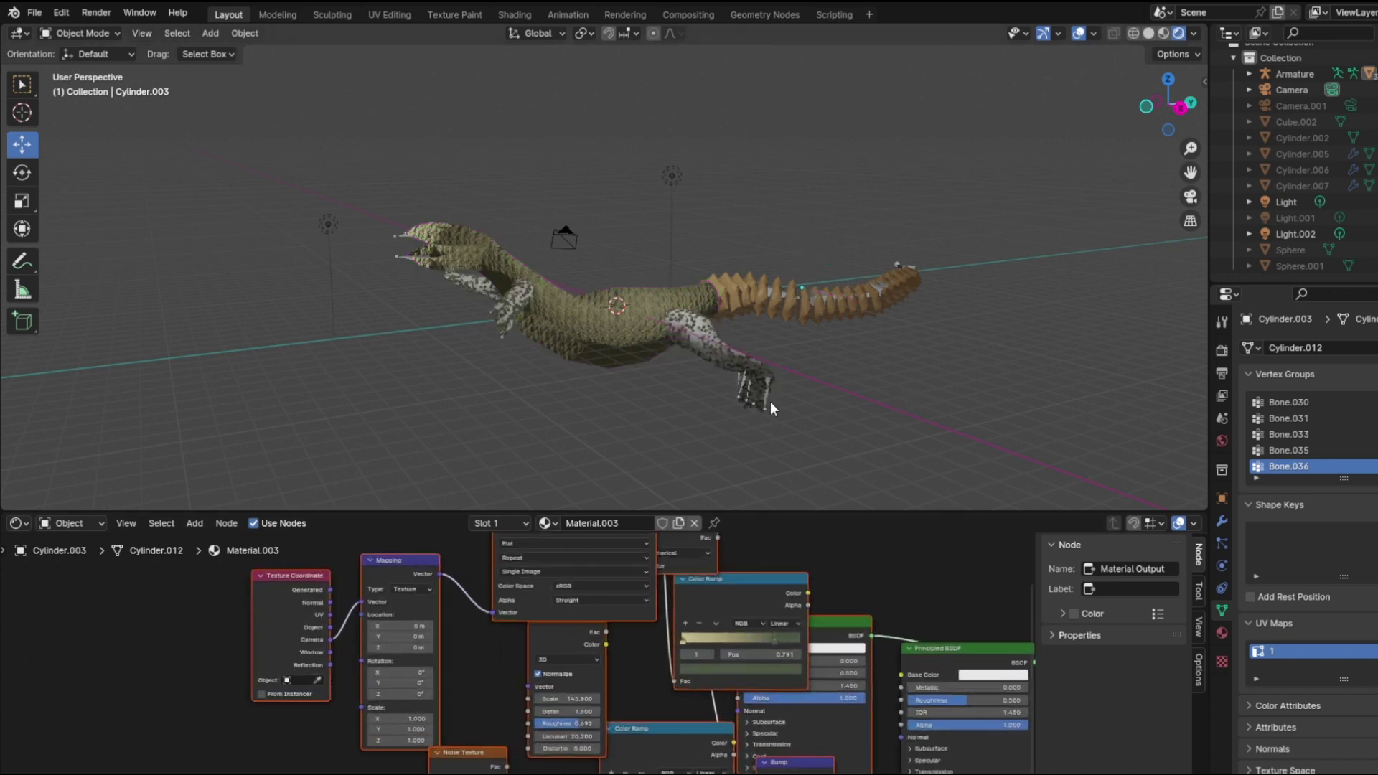
# Step: Try the Object and UV texture coordinates as the vector input of the Mapping node in Material.003
pyautogui.scroll(2, 603, 610)
pyautogui.moveTo(432, 681); pyautogui.dragTo(480, 752, button='middle')
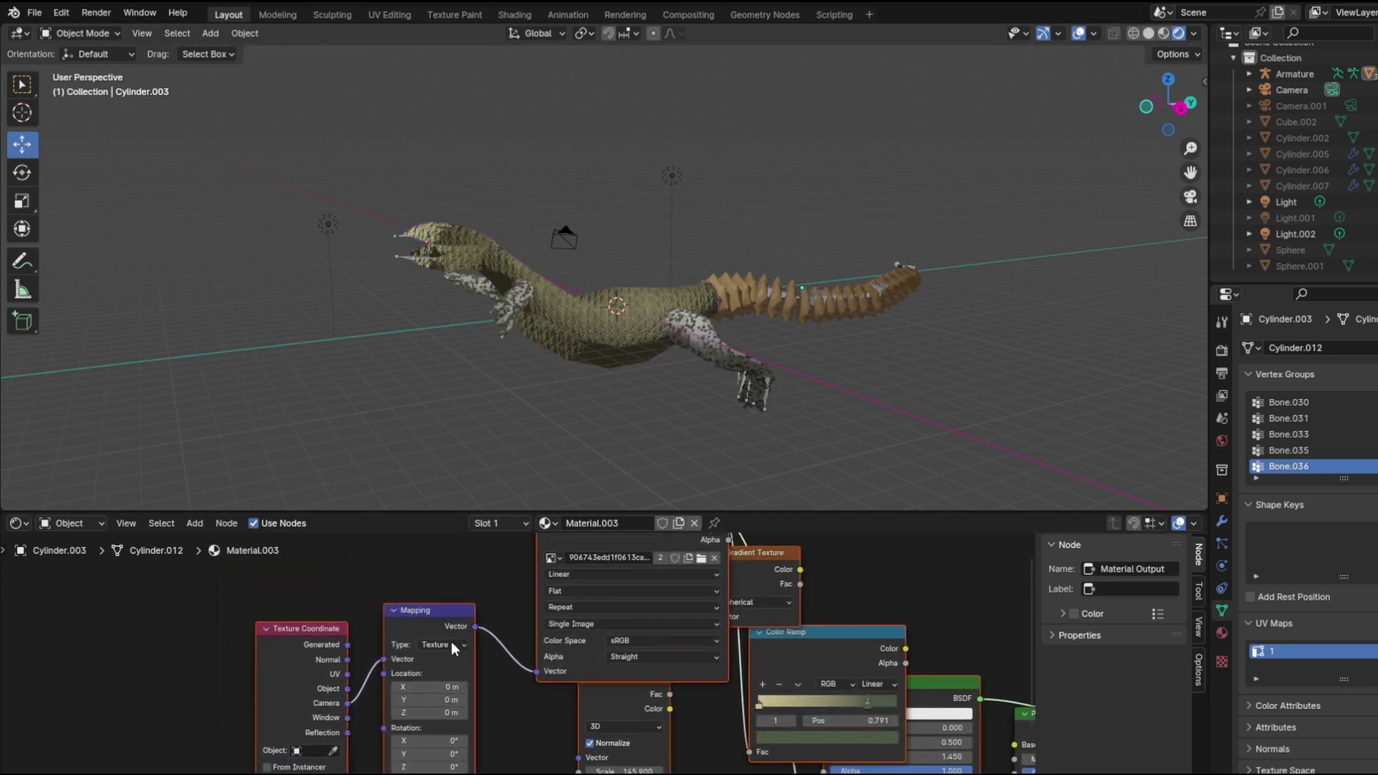
pyautogui.moveTo(369, 670); pyautogui.dragTo(381, 661)
pyautogui.scroll(3, 933, 301)
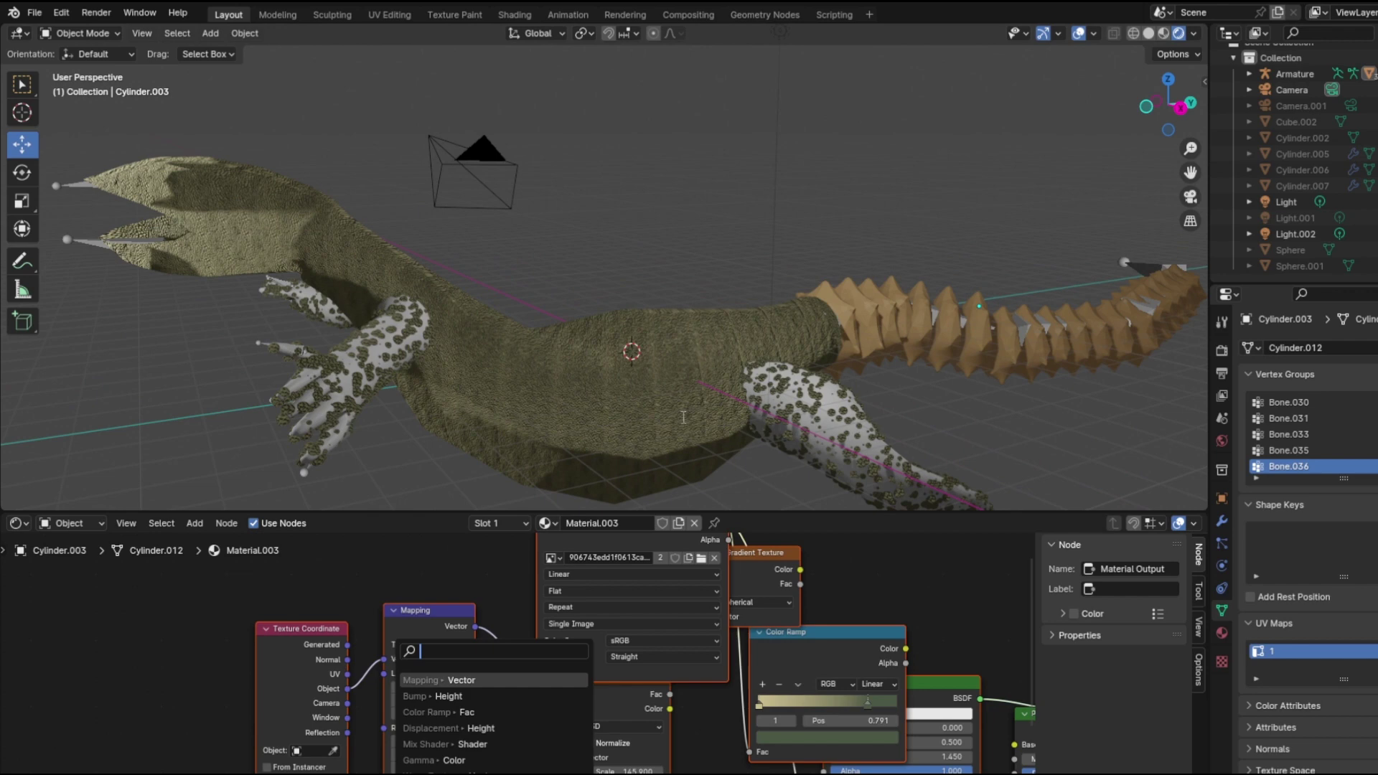
pyautogui.click(202, 629)
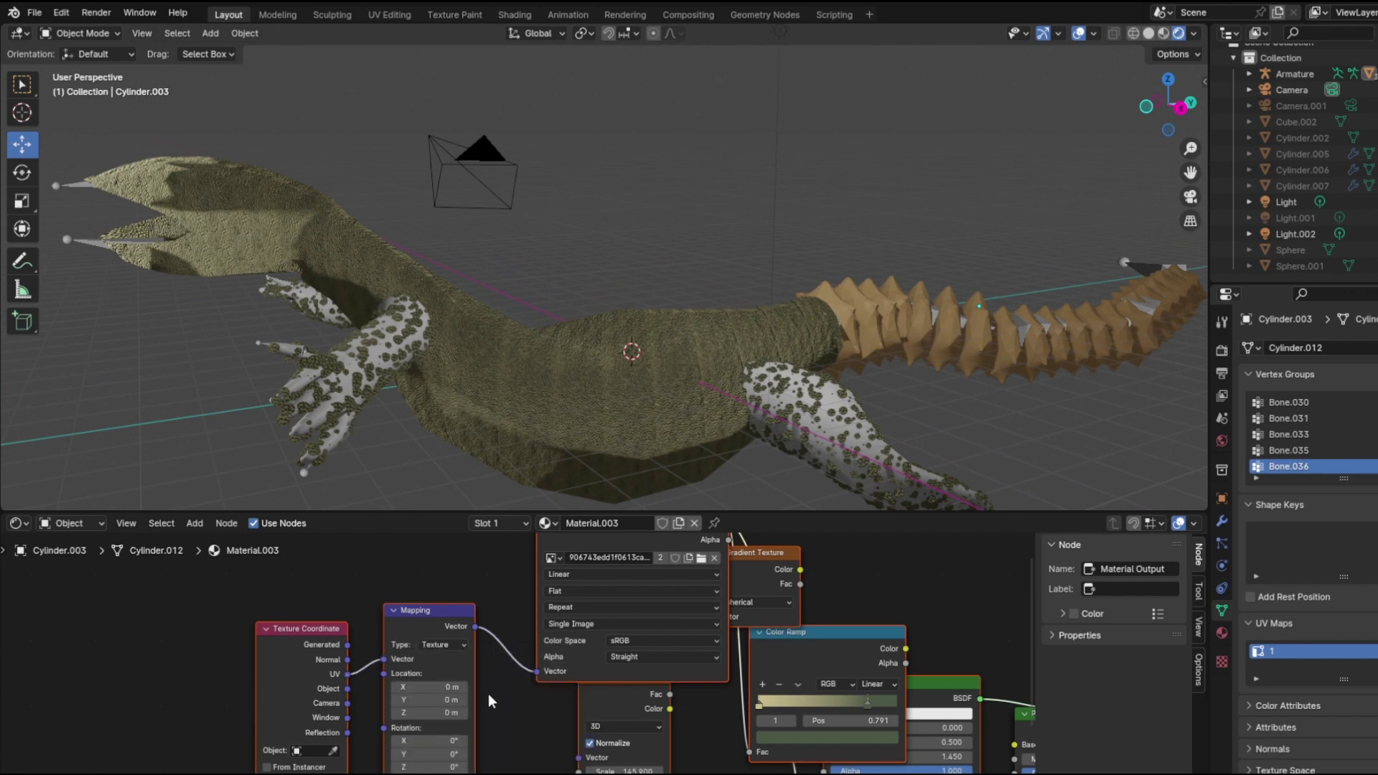
pyautogui.moveTo(574, 466); pyautogui.dragTo(667, 430, button='middle')
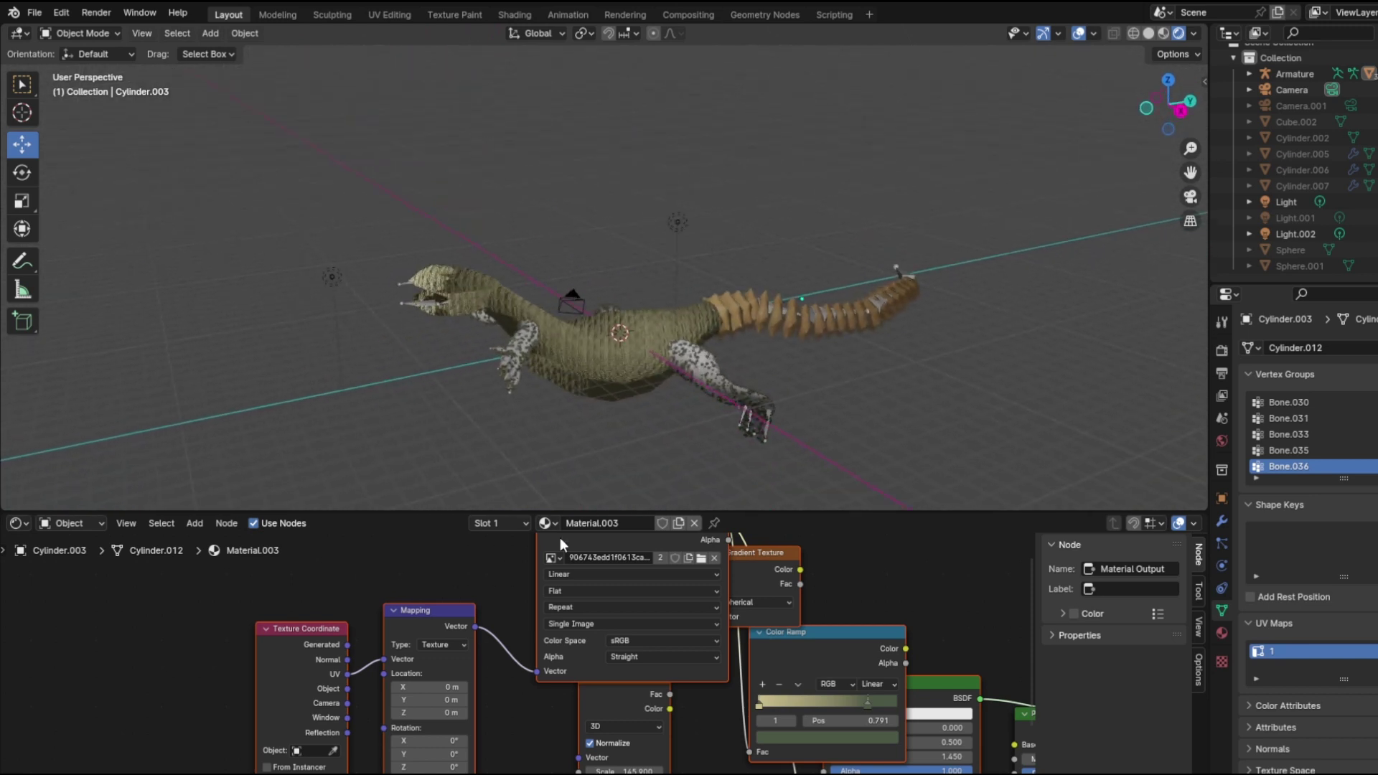
# Step: Move the unused default Principled BSDF node below and away from the pasted node network
pyautogui.scroll(-2, 607, 668)
pyautogui.scroll(-3, 624, 713)
pyautogui.moveTo(623, 714); pyautogui.dragTo(616, 634, button='middle')
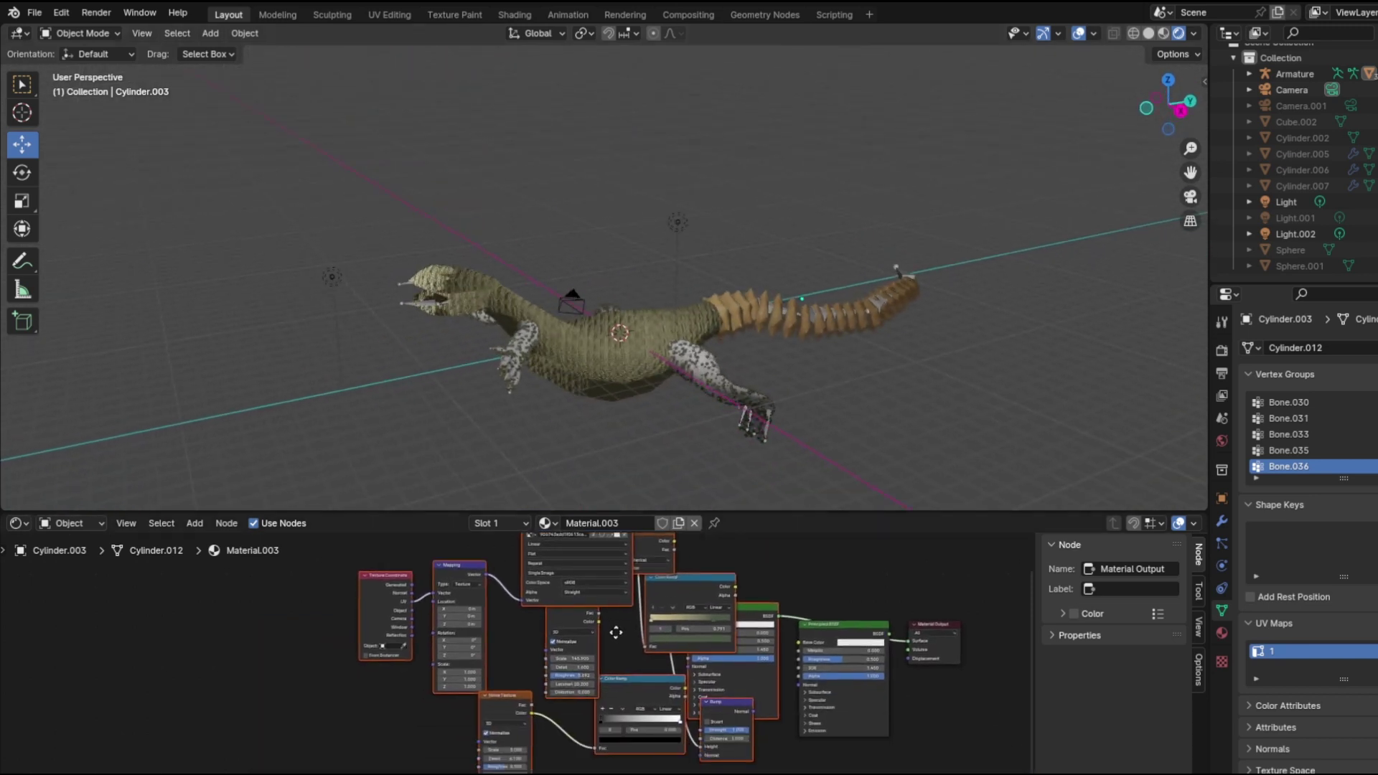
pyautogui.scroll(2, 616, 639)
pyautogui.moveTo(884, 623); pyautogui.dragTo(944, 764)
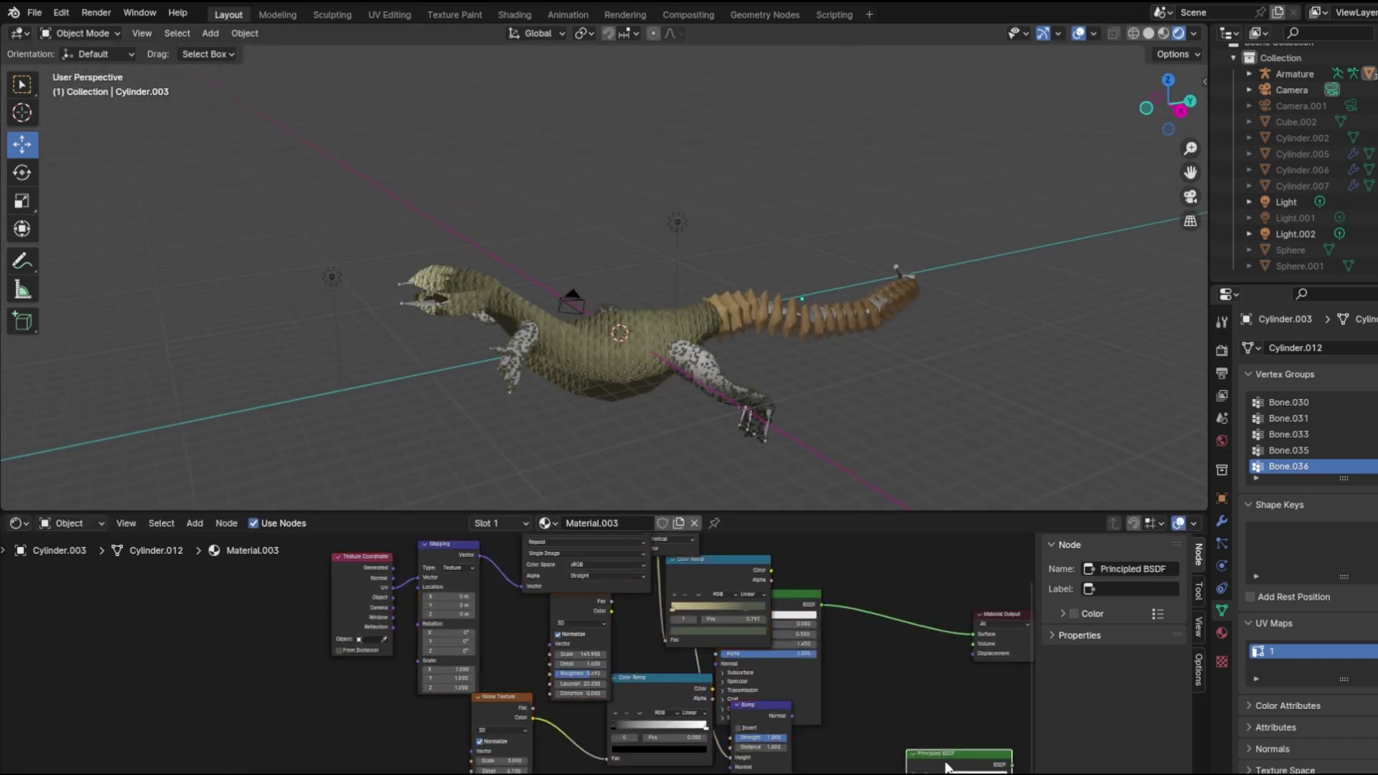
pyautogui.scroll(1, 821, 604)
# Step: Try the Generated texture coordinates as the Mapping node's vector and check the effect on the legs
pyautogui.moveTo(623, 600); pyautogui.dragTo(571, 711, button='middle')
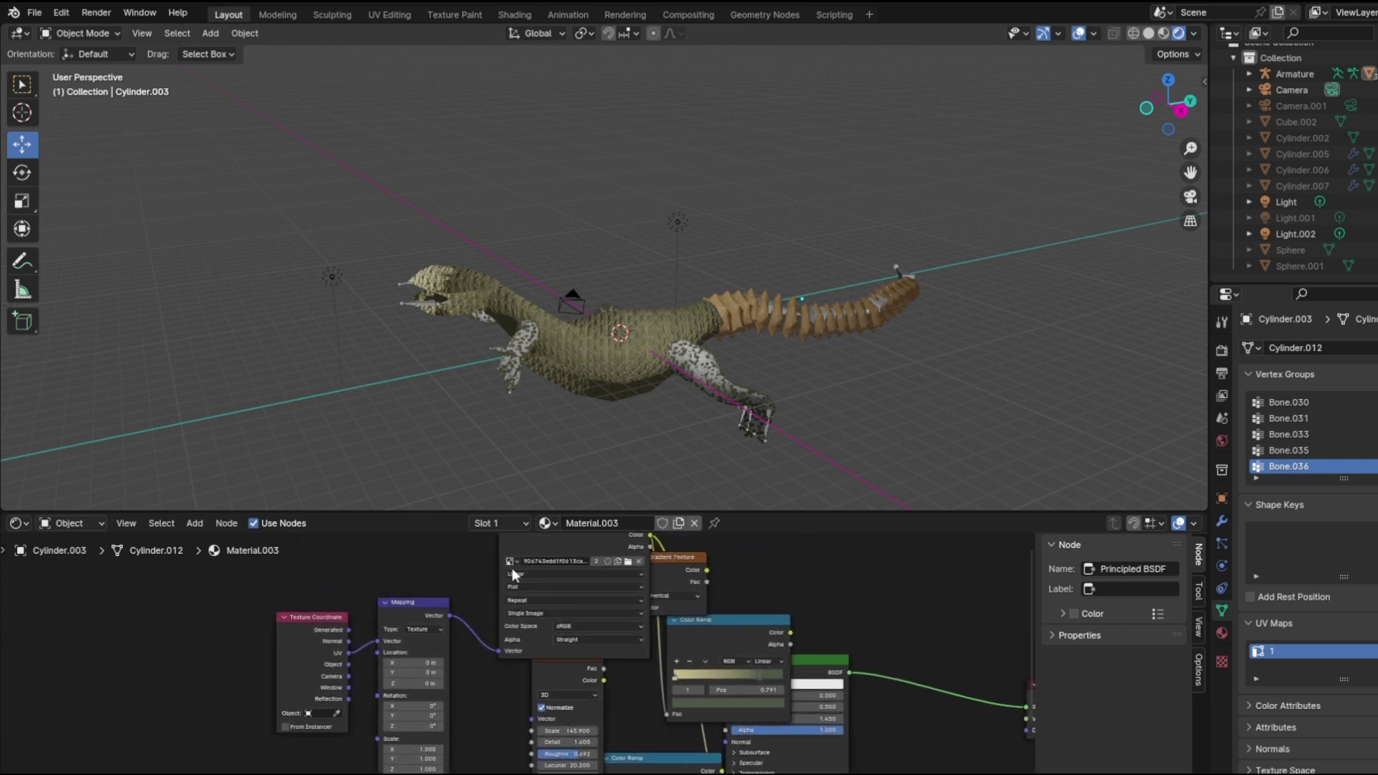
pyautogui.scroll(1, 535, 632)
pyautogui.moveTo(532, 639); pyautogui.dragTo(629, 624, button='middle')
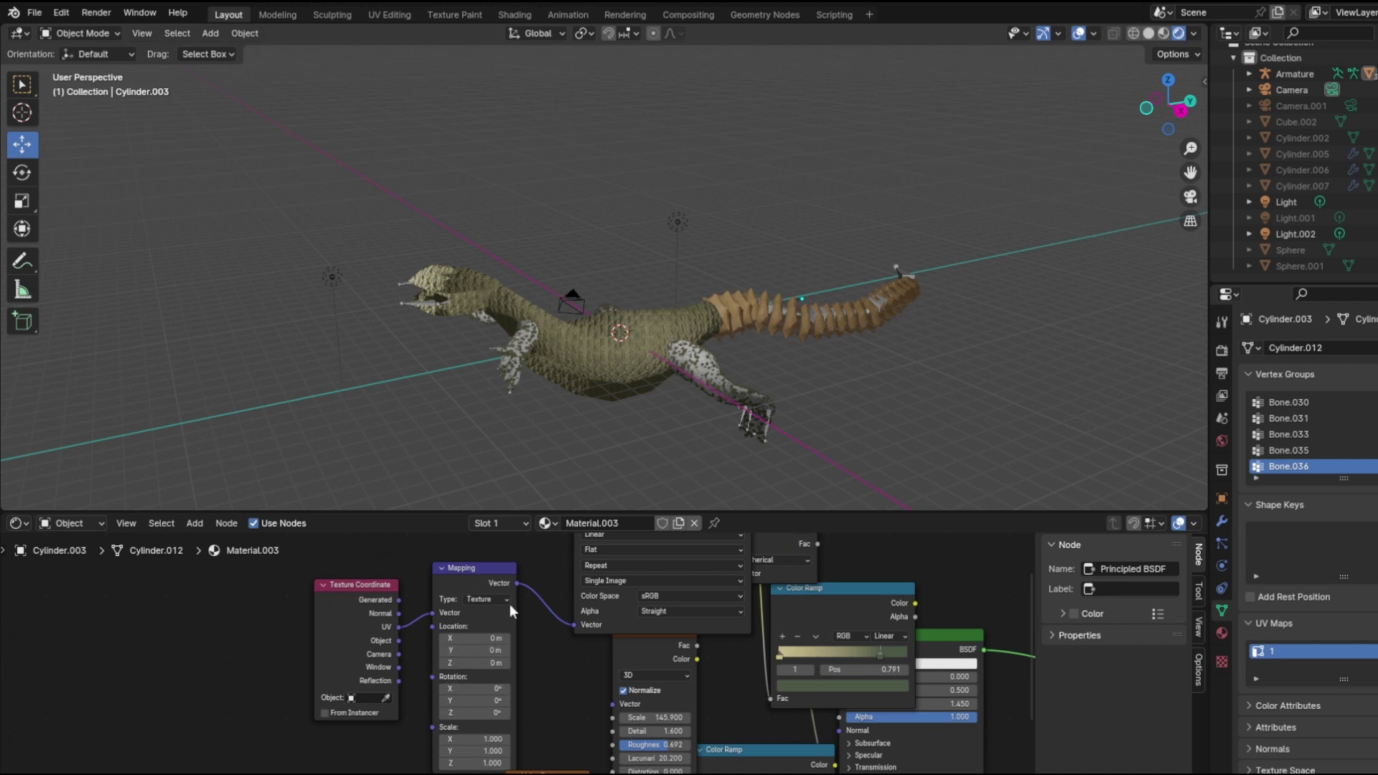
pyautogui.moveTo(399, 600); pyautogui.dragTo(442, 613)
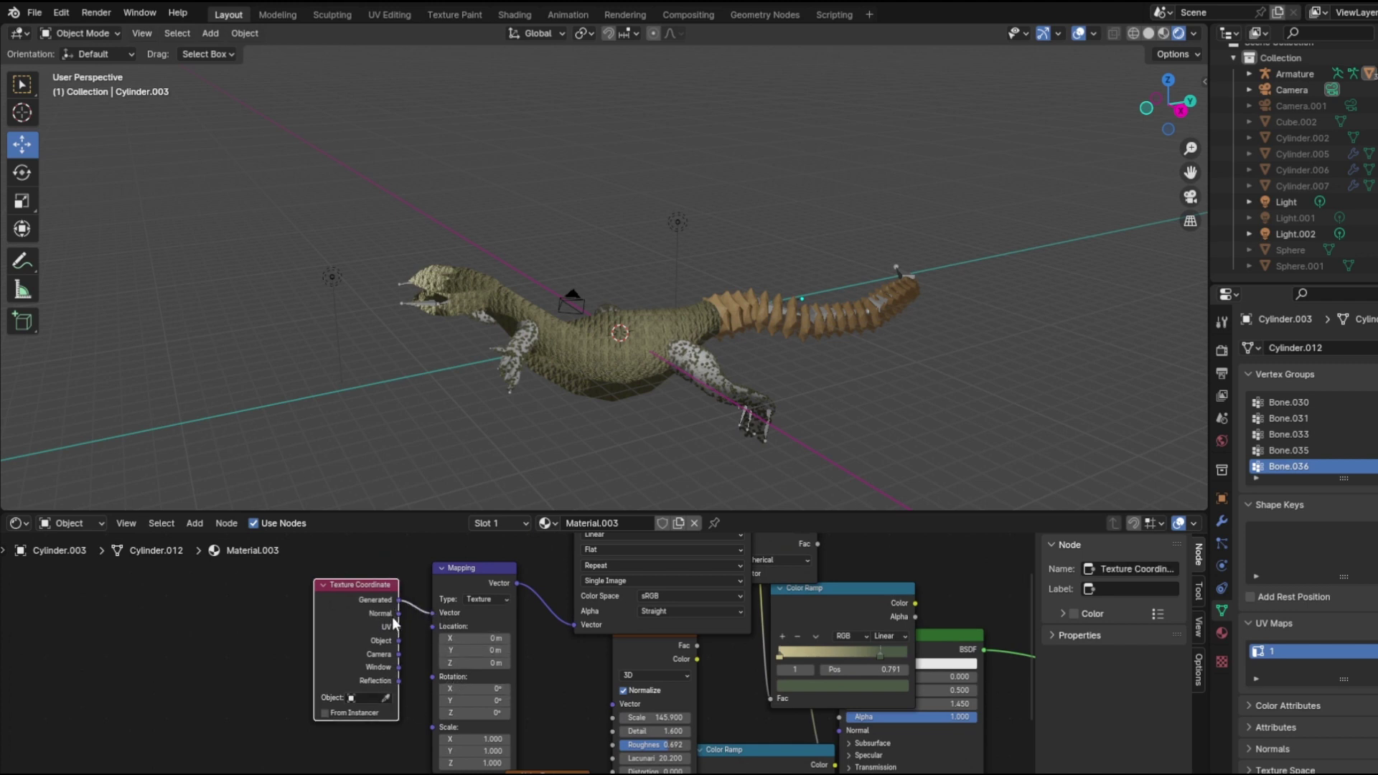
pyautogui.scroll(-2, 794, 627)
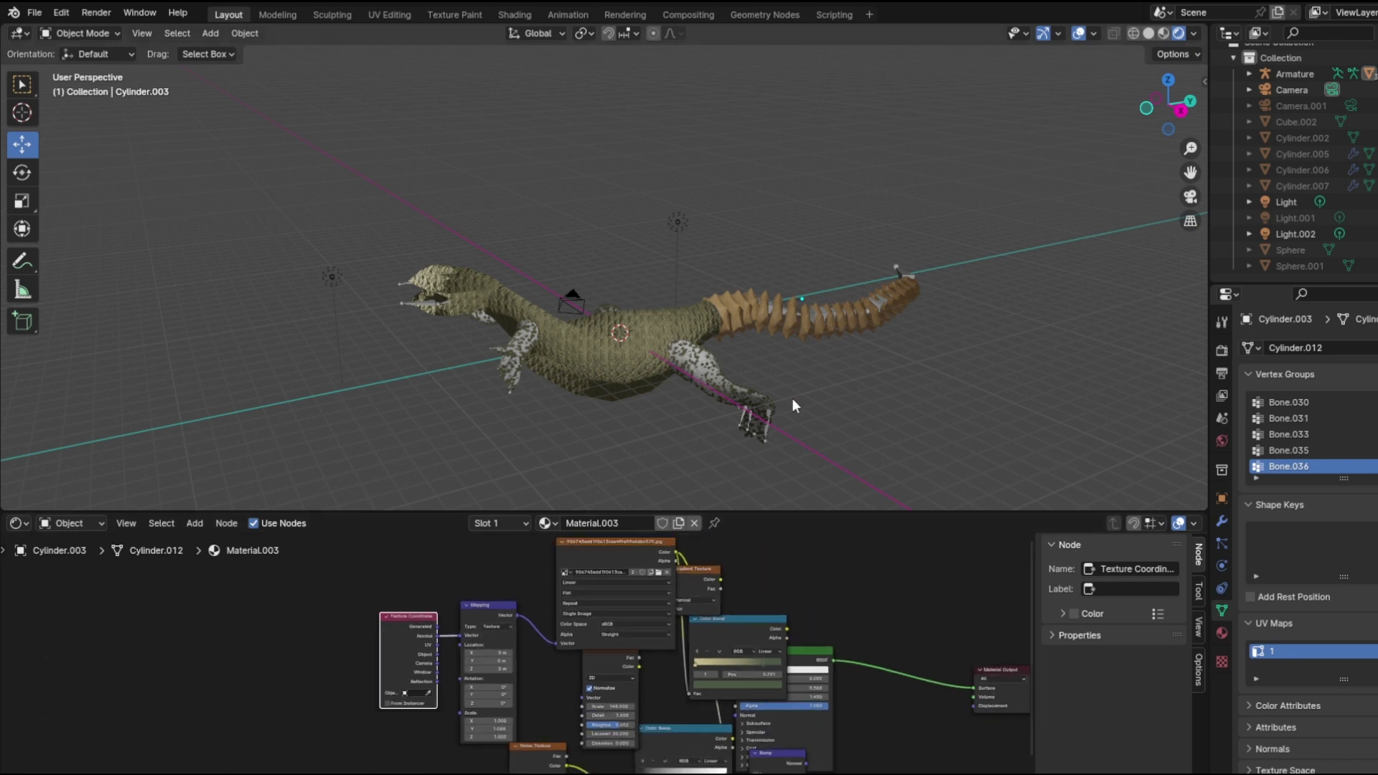
pyautogui.moveTo(792, 406); pyautogui.dragTo(736, 406, button='middle')
pyautogui.scroll(5, 748, 445)
# Step: Undo the node edits and the material replacement made on the legs
pyautogui.hotkey('ctrl', 'z')
pyautogui.hotkey('ctrl', 'z')
pyautogui.hotkey('ctrl', 'z')
pyautogui.hotkey('ctrl', 'z')
pyautogui.hotkey('ctrl', 'z')
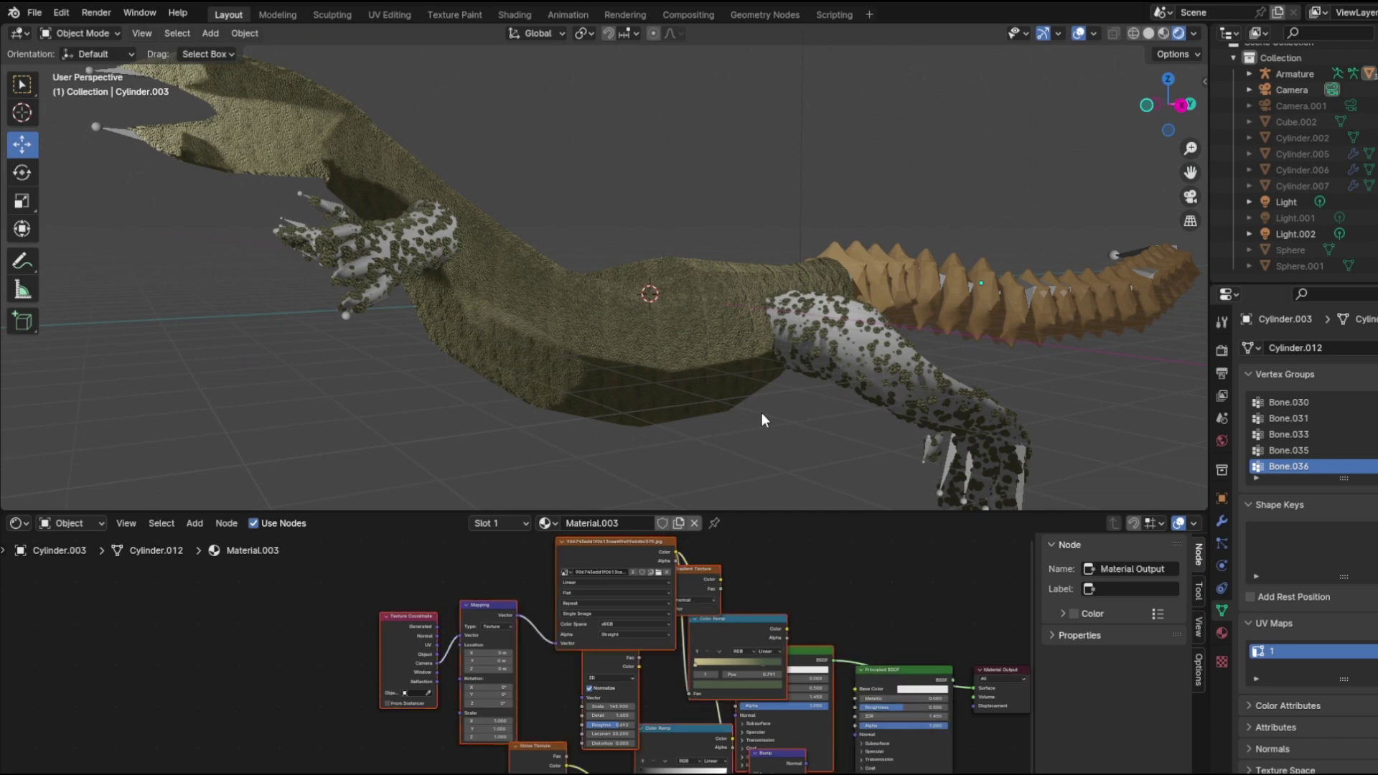
pyautogui.hotkey('ctrl', 'z')
pyautogui.hotkey('ctrl', 'z')
pyautogui.hotkey('ctrl', 'shift', 'z')
pyautogui.hotkey('ctrl', 'shift', 'z')
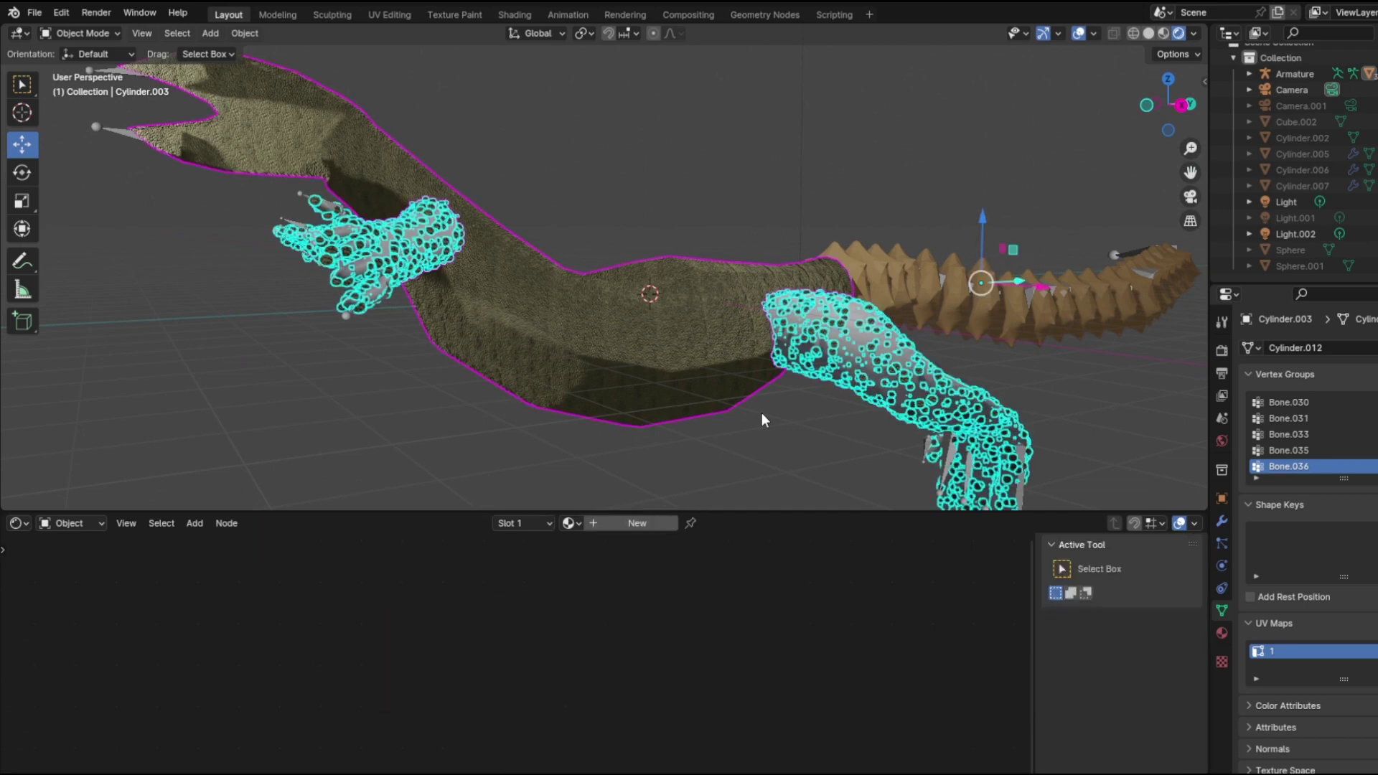
# Step: Replace the body's material with a new one, paste the copied nodes and connect their Principled BSDF to the Material Output's surface
pyautogui.click(720, 338)
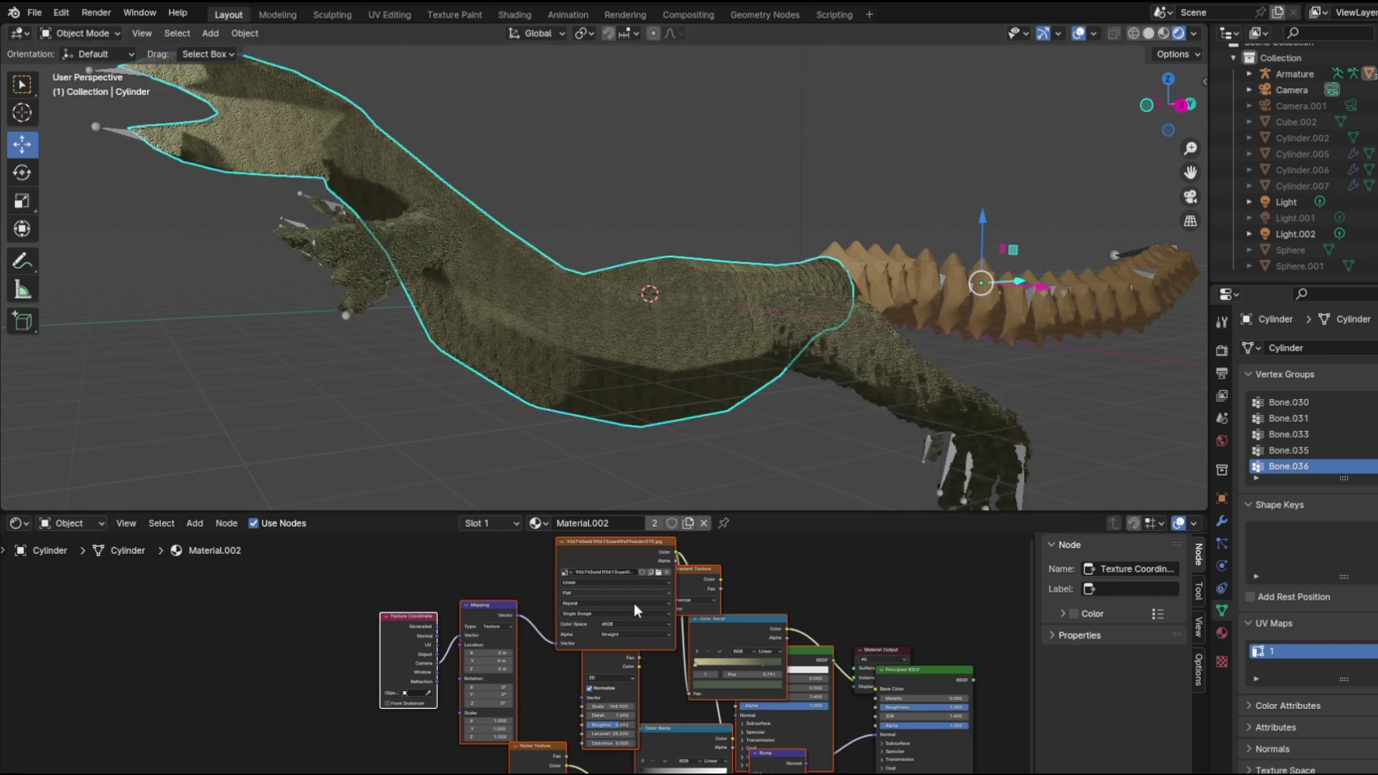
pyautogui.click(704, 521)
pyautogui.click(642, 523)
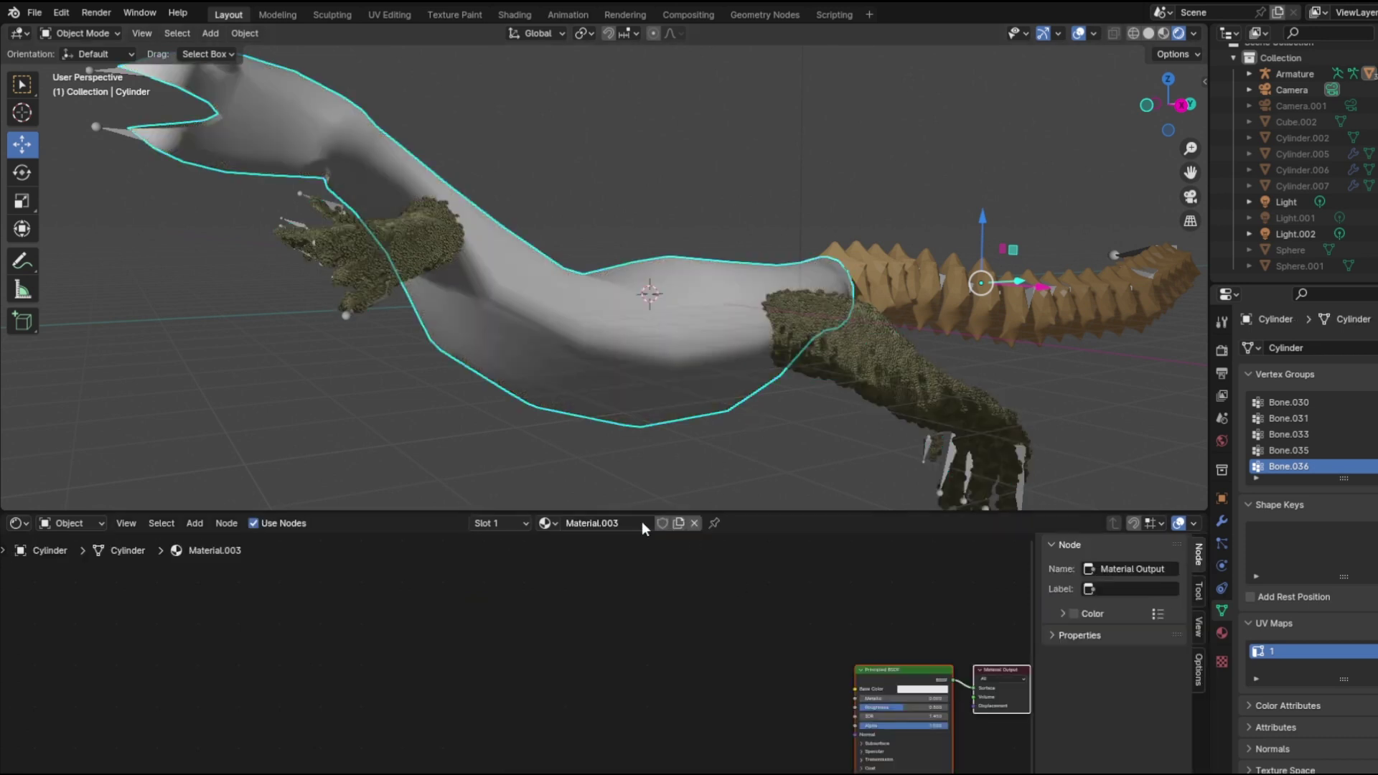
pyautogui.rightClick(481, 639)
pyautogui.click(424, 566)
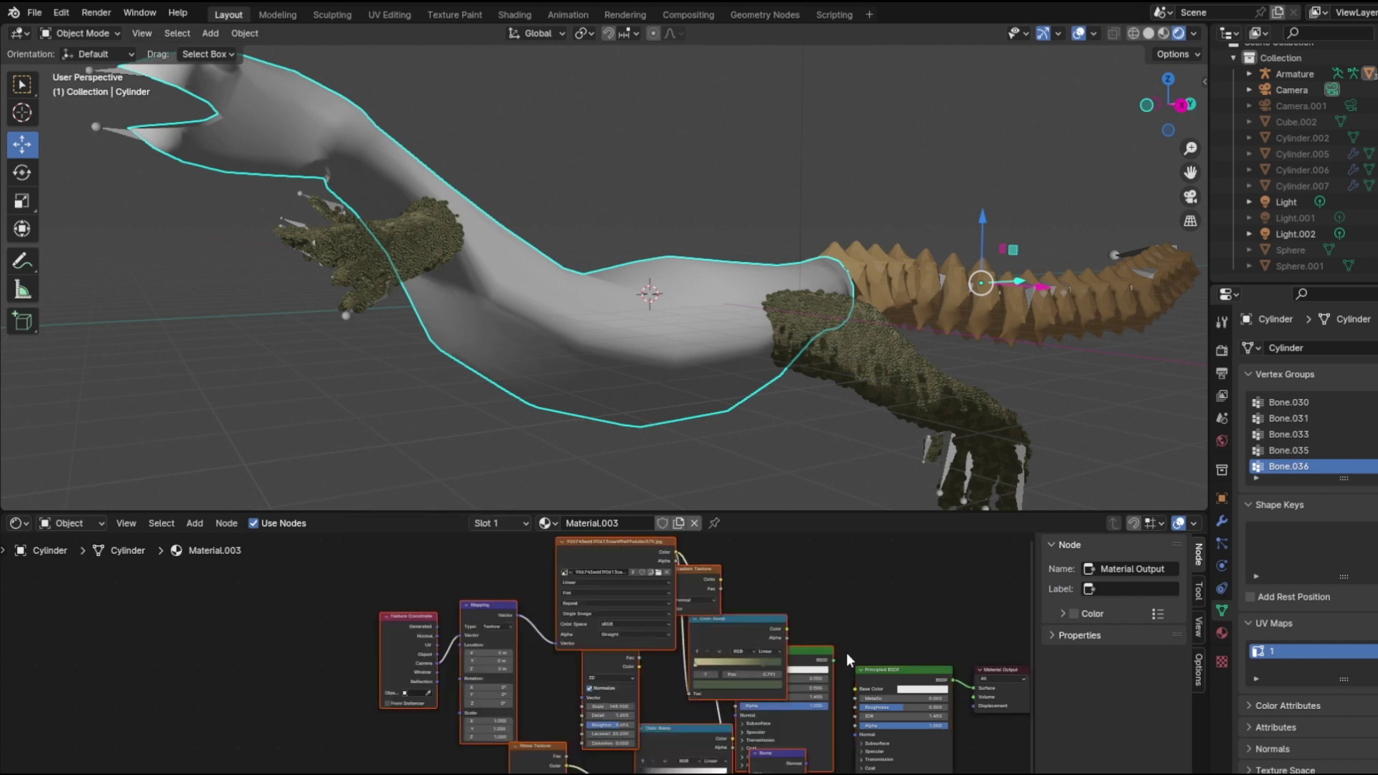
pyautogui.moveTo(833, 658); pyautogui.dragTo(972, 688)
# Step: Space out the body material's shader nodes, connecting the Color Ramp to Base Color and the Bump node to Normal on the pasted Principled BSDF
pyautogui.scroll(3, 790, 370)
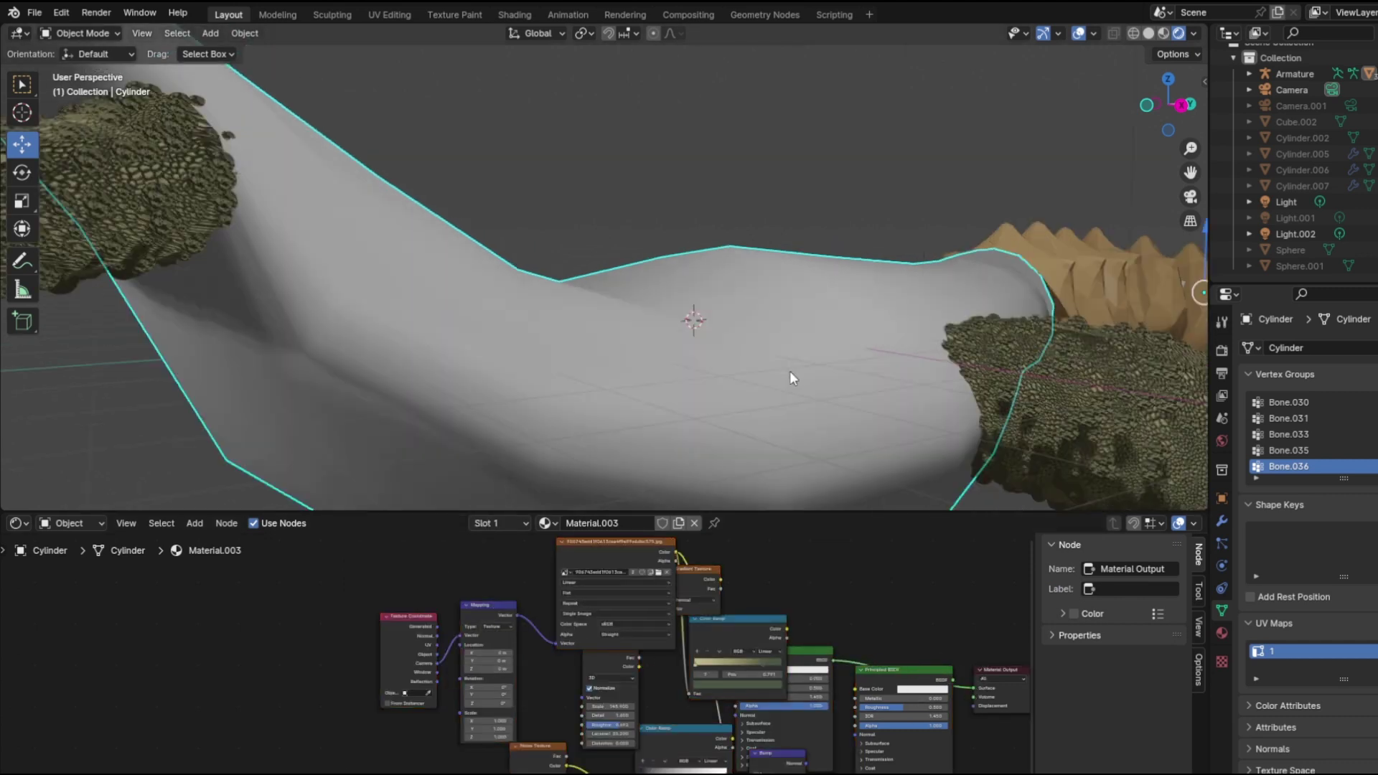
pyautogui.scroll(-6, 789, 370)
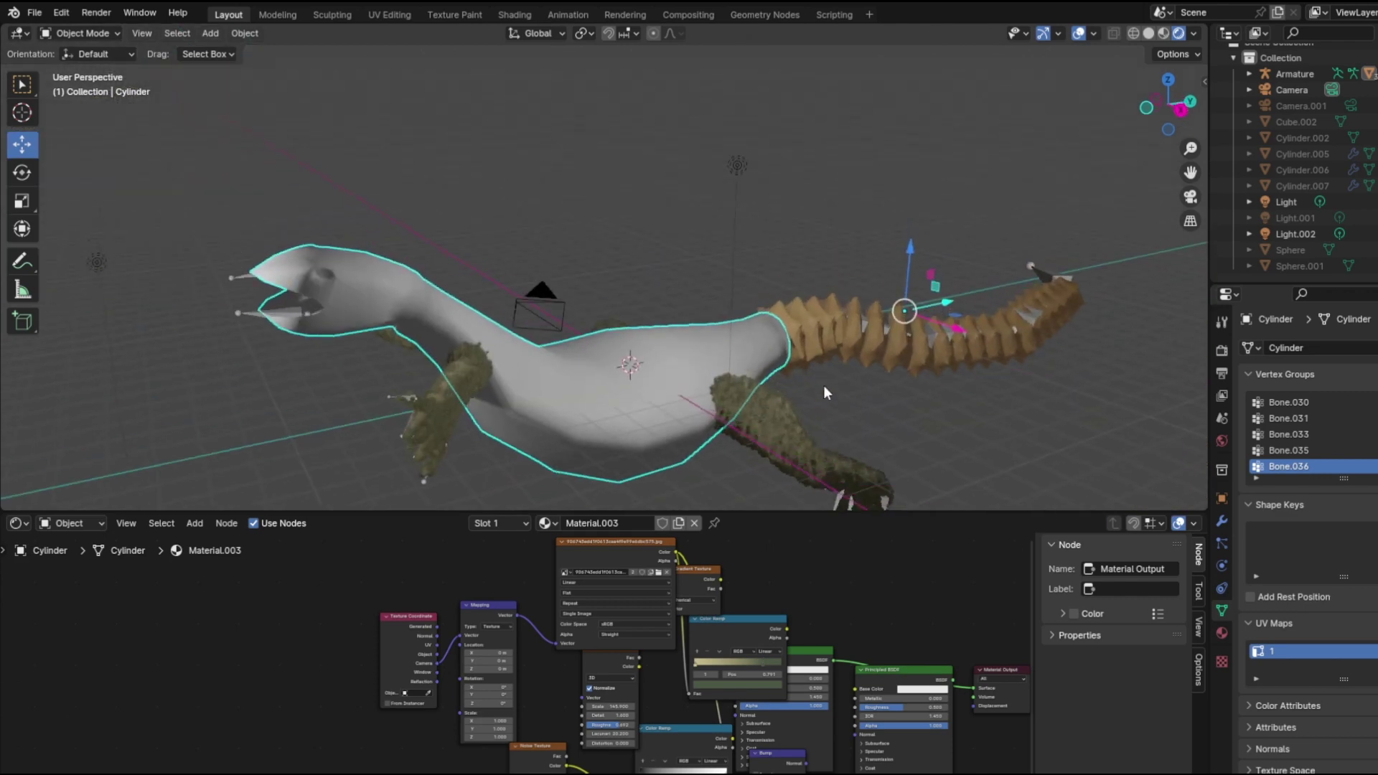
pyautogui.moveTo(825, 392); pyautogui.dragTo(695, 417, button='middle')
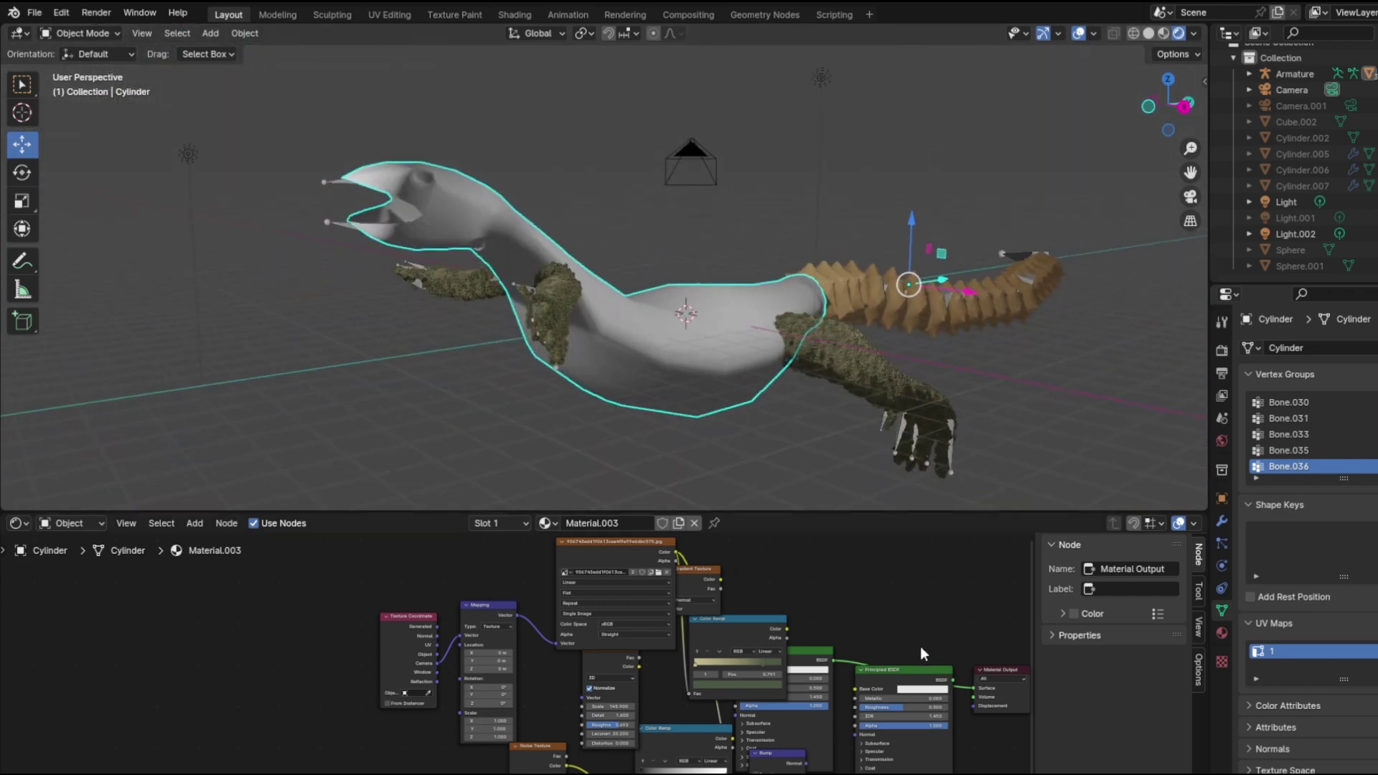
pyautogui.moveTo(908, 680); pyautogui.dragTo(982, 737)
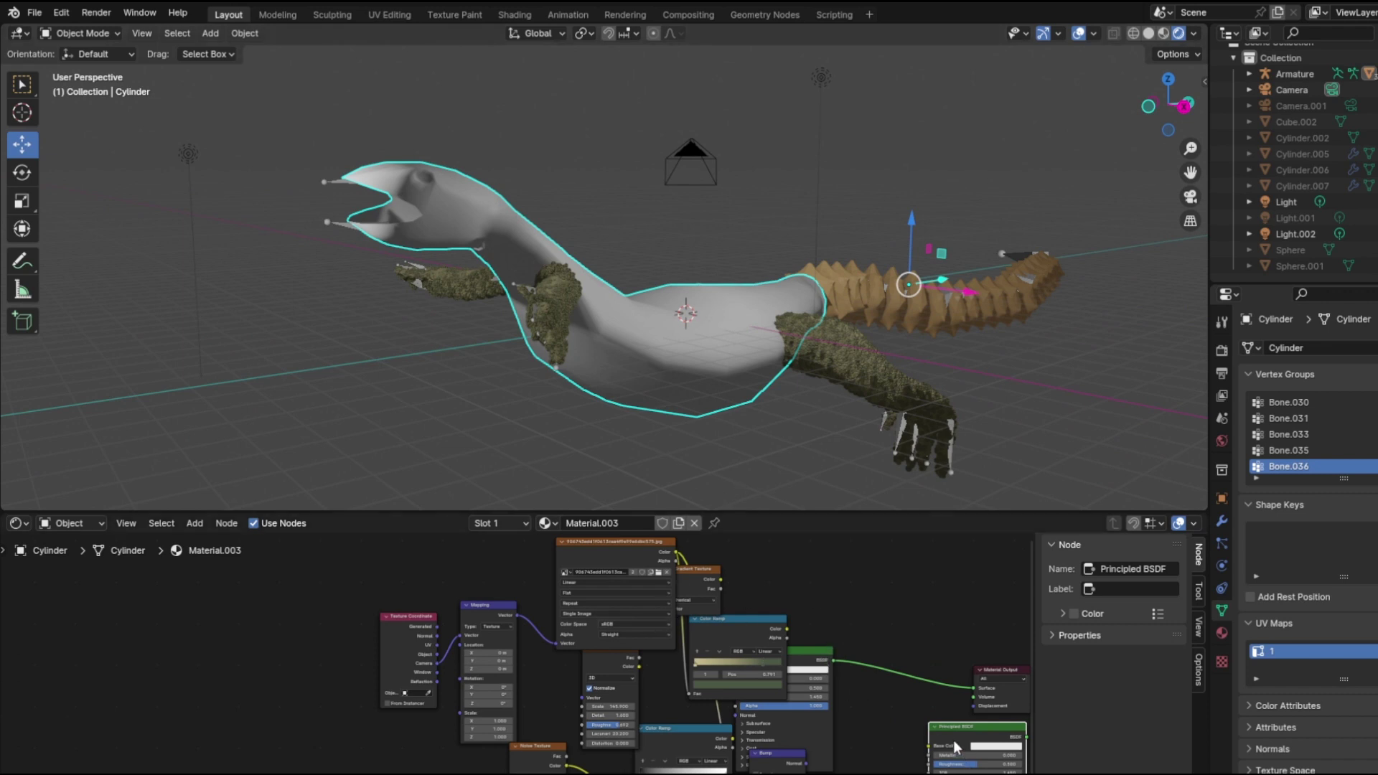
pyautogui.moveTo(821, 644); pyautogui.dragTo(910, 567)
pyautogui.moveTo(751, 630); pyautogui.dragTo(822, 590)
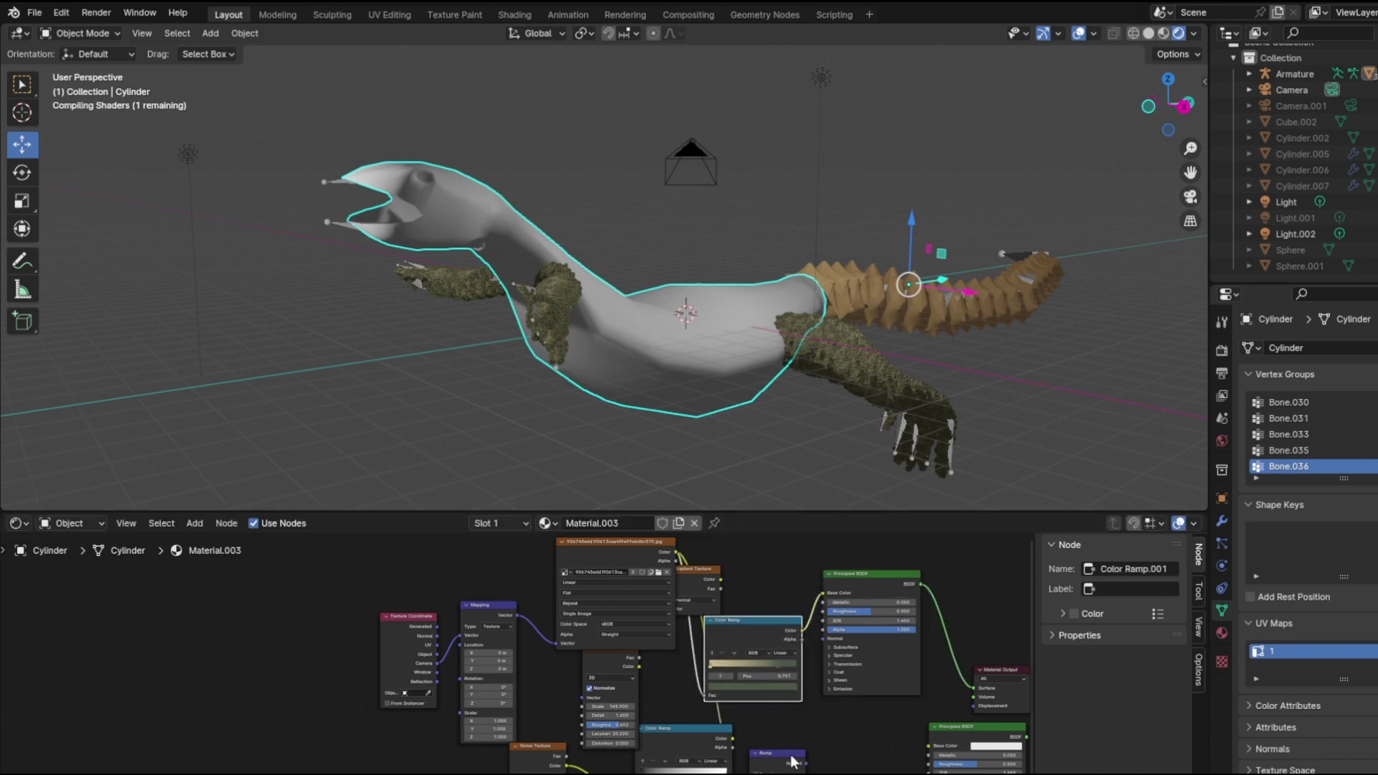
pyautogui.moveTo(806, 762); pyautogui.dragTo(819, 641)
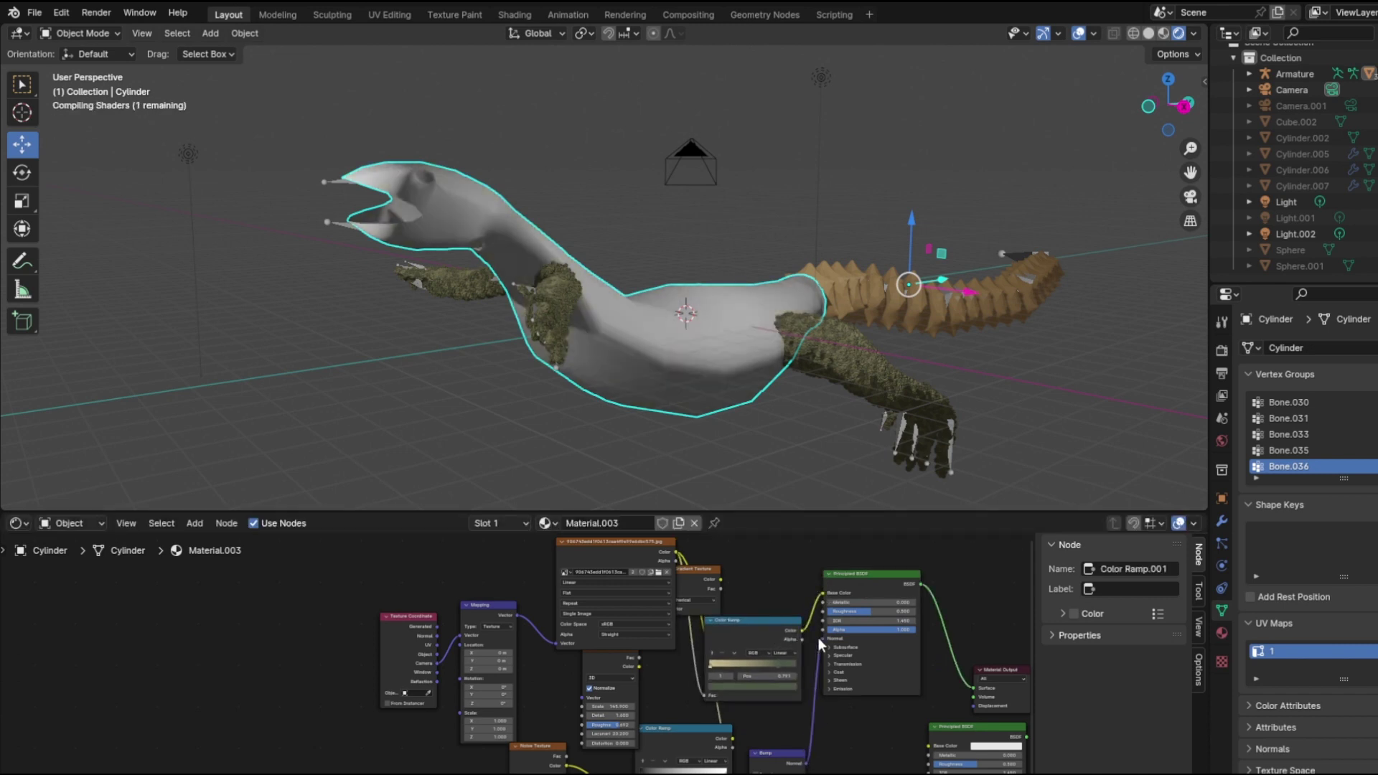
pyautogui.moveTo(744, 273); pyautogui.dragTo(705, 311, button='middle')
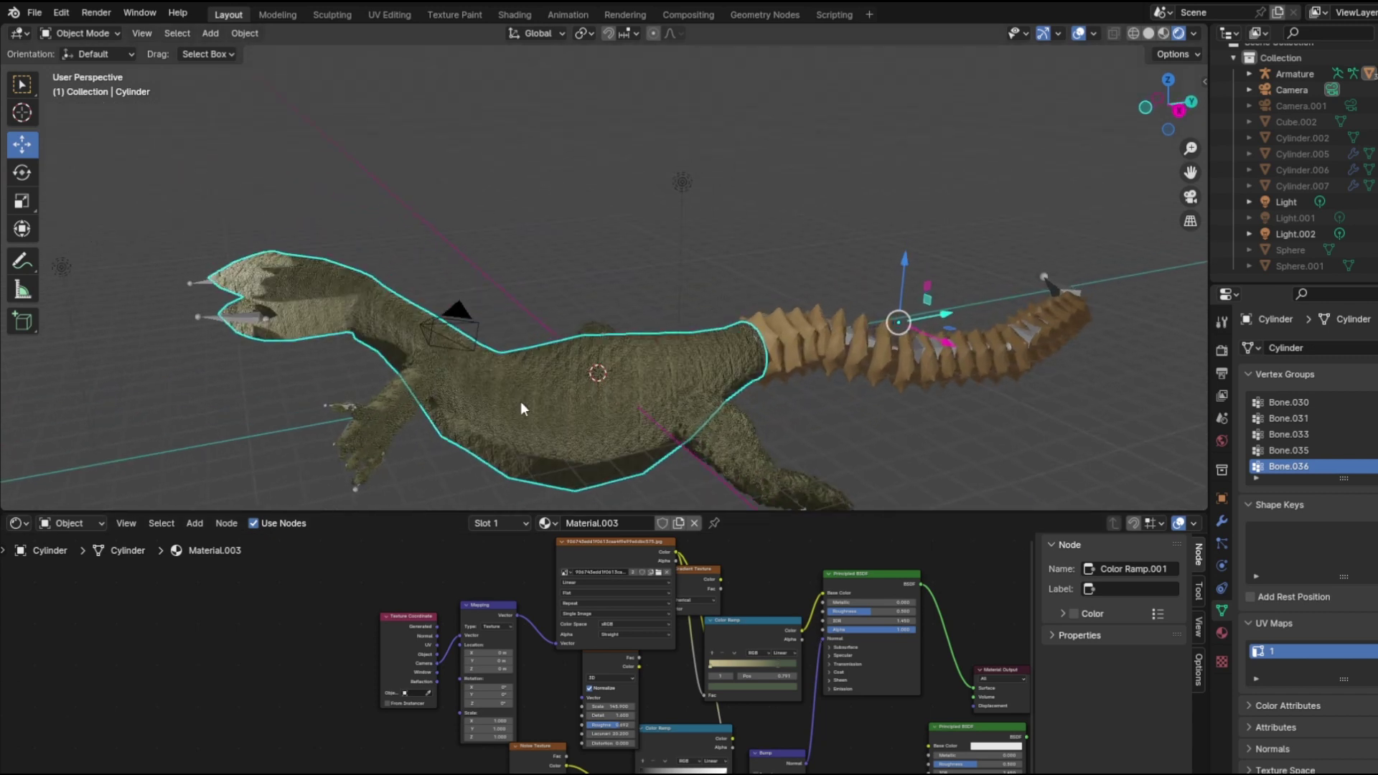
# Step: Test different Texture Coordinate outputs on the body's Mapping node and keep the Generated output connected to its vector
pyautogui.scroll(1, 415, 600)
pyautogui.click(424, 653)
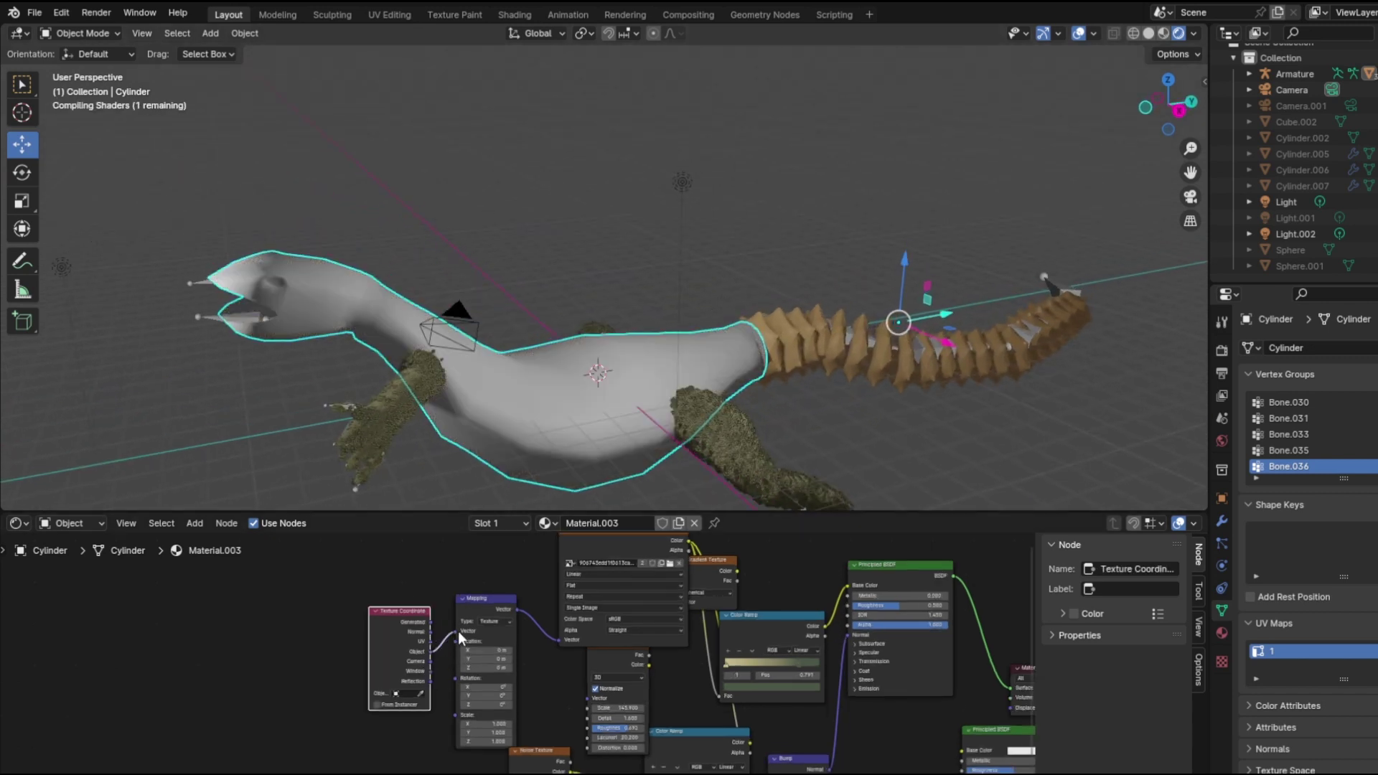
pyautogui.scroll(1, 718, 350)
pyautogui.moveTo(738, 339); pyautogui.dragTo(744, 328, button='middle')
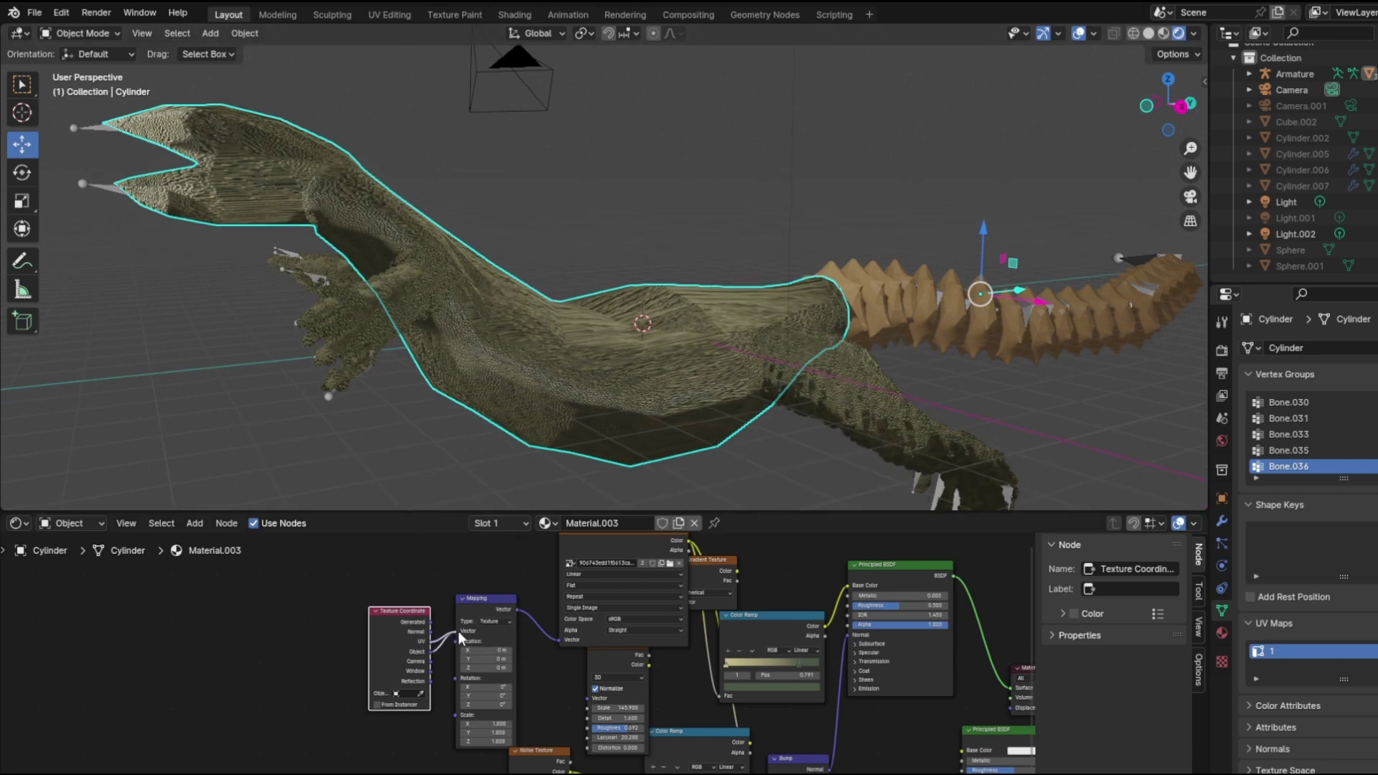
pyautogui.moveTo(458, 631); pyautogui.dragTo(456, 631)
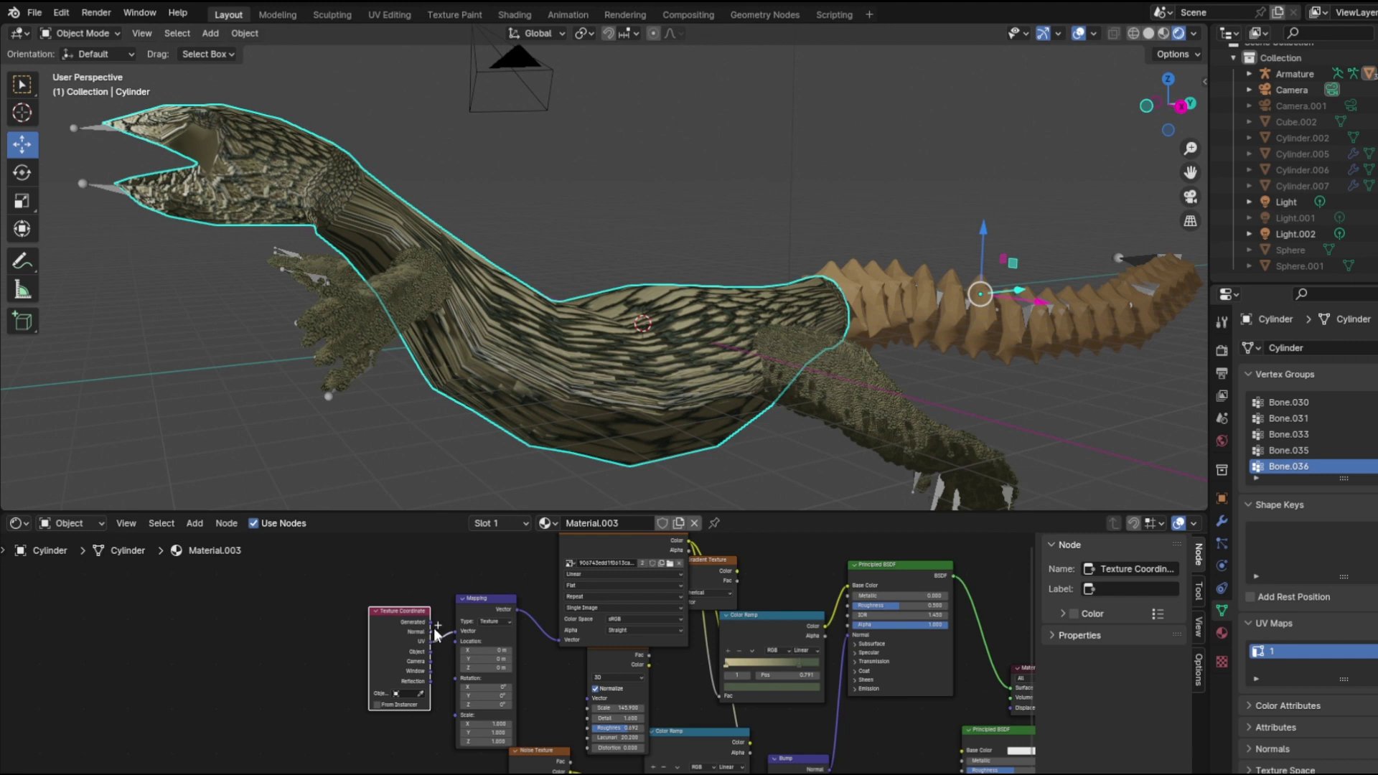
pyautogui.moveTo(432, 631); pyautogui.dragTo(456, 634)
pyautogui.scroll(-2, 583, 385)
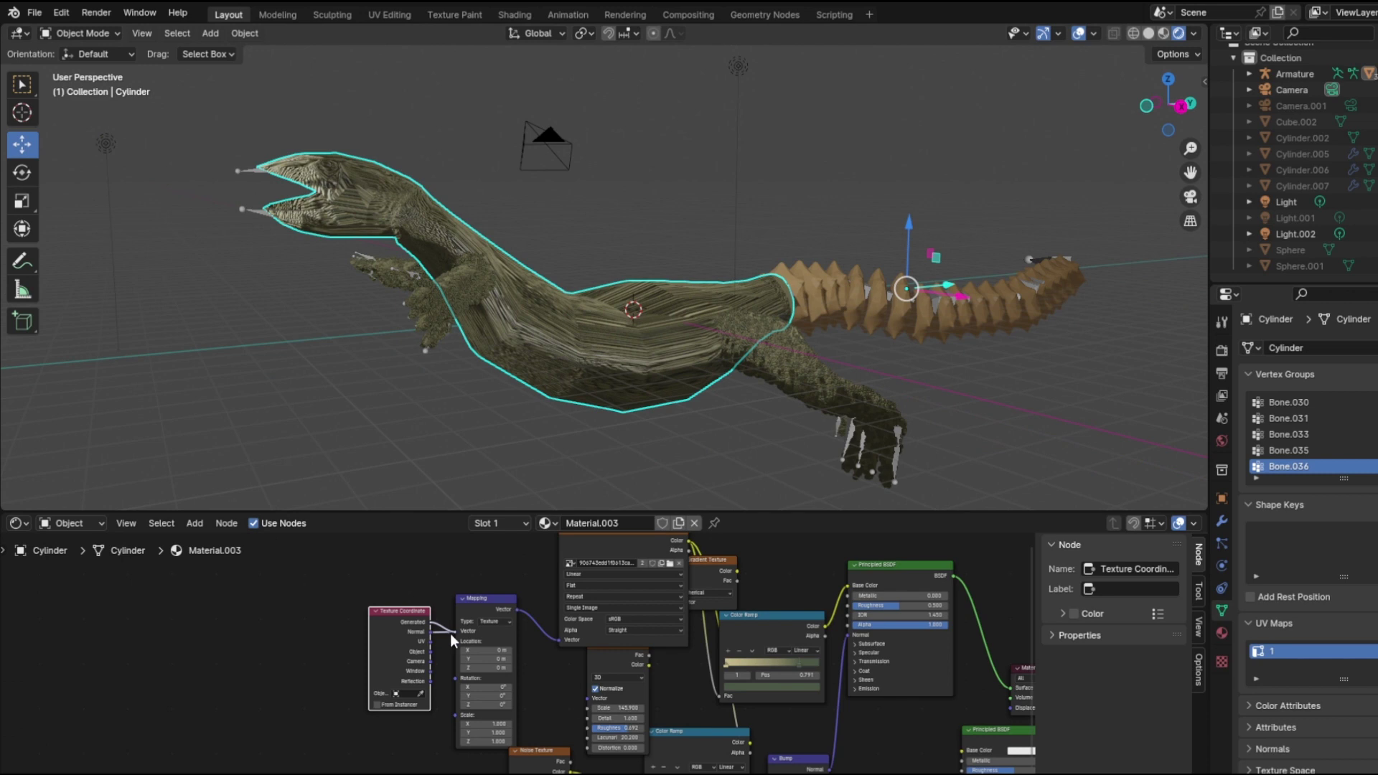
pyautogui.hotkey('ctrl', 'z')
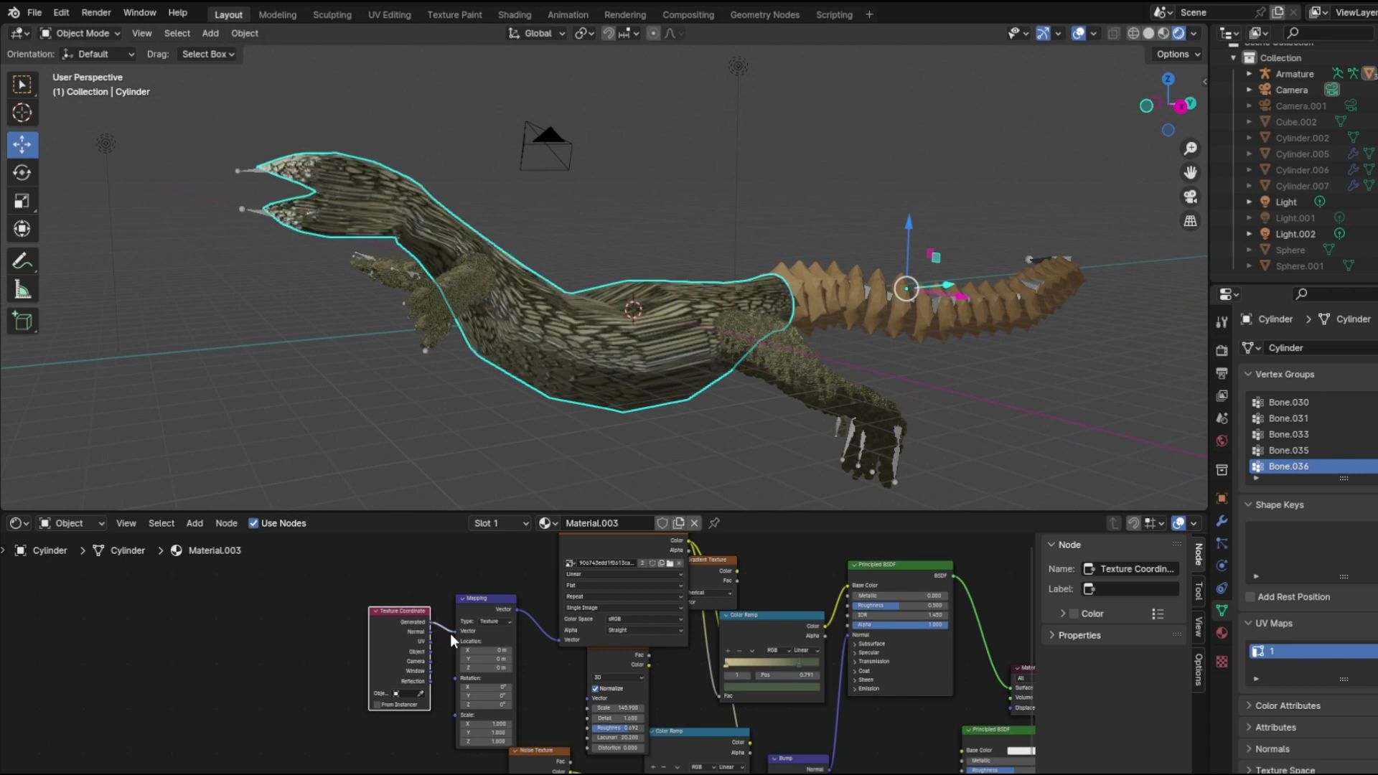
pyautogui.moveTo(517, 377); pyautogui.dragTo(675, 220, button='middle')
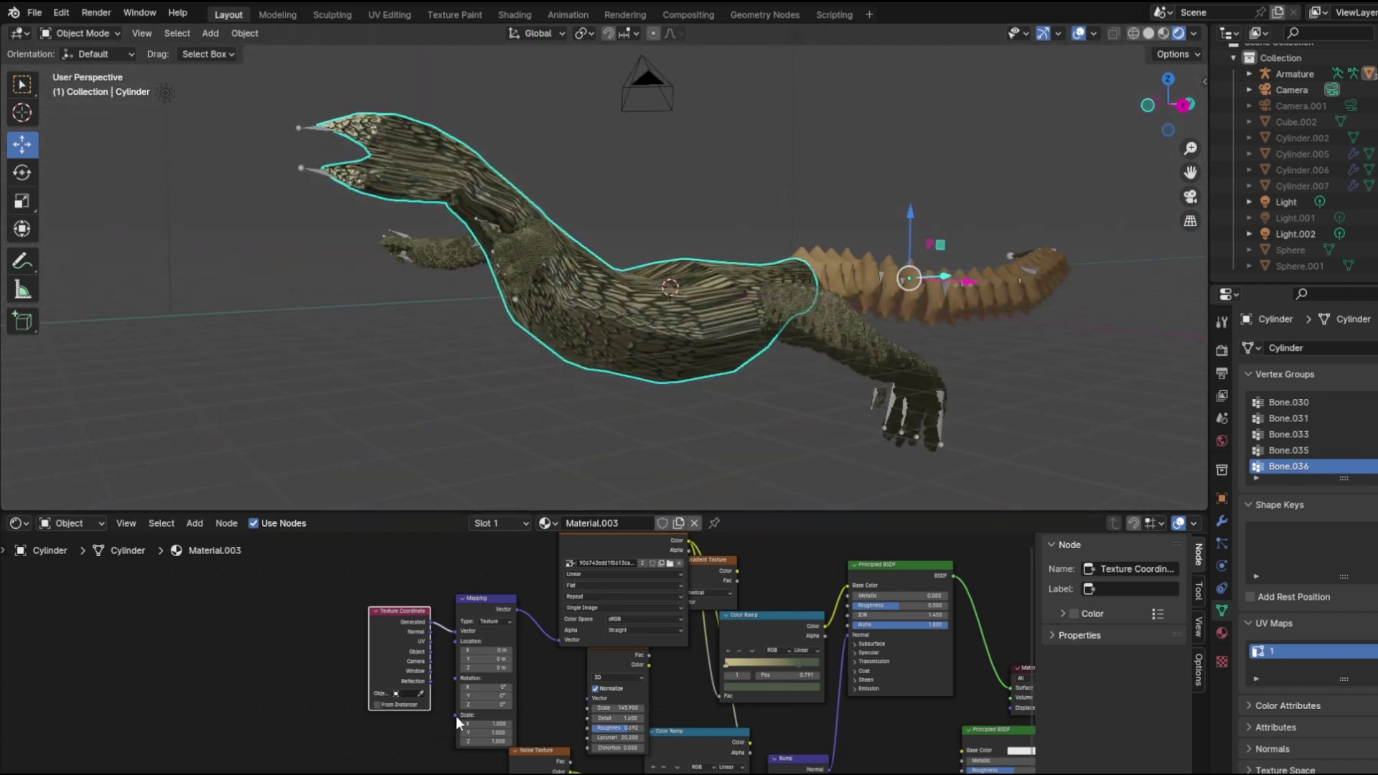
# Step: Add a Value node driving the Mapping node's scale and adjust it to make the body's texture pattern finer
pyautogui.moveTo(455, 716); pyautogui.dragTo(436, 725)
pyautogui.click(350, 695)
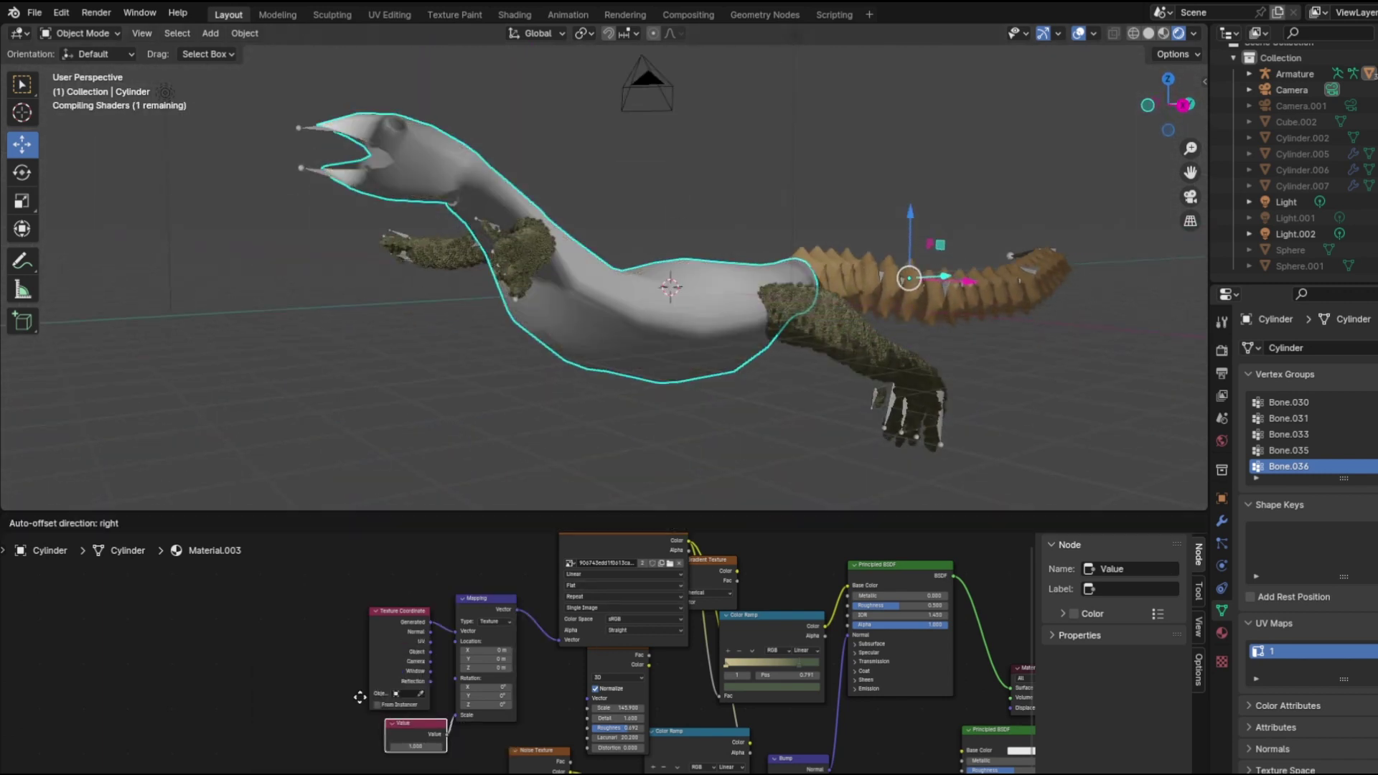
pyautogui.click(361, 698)
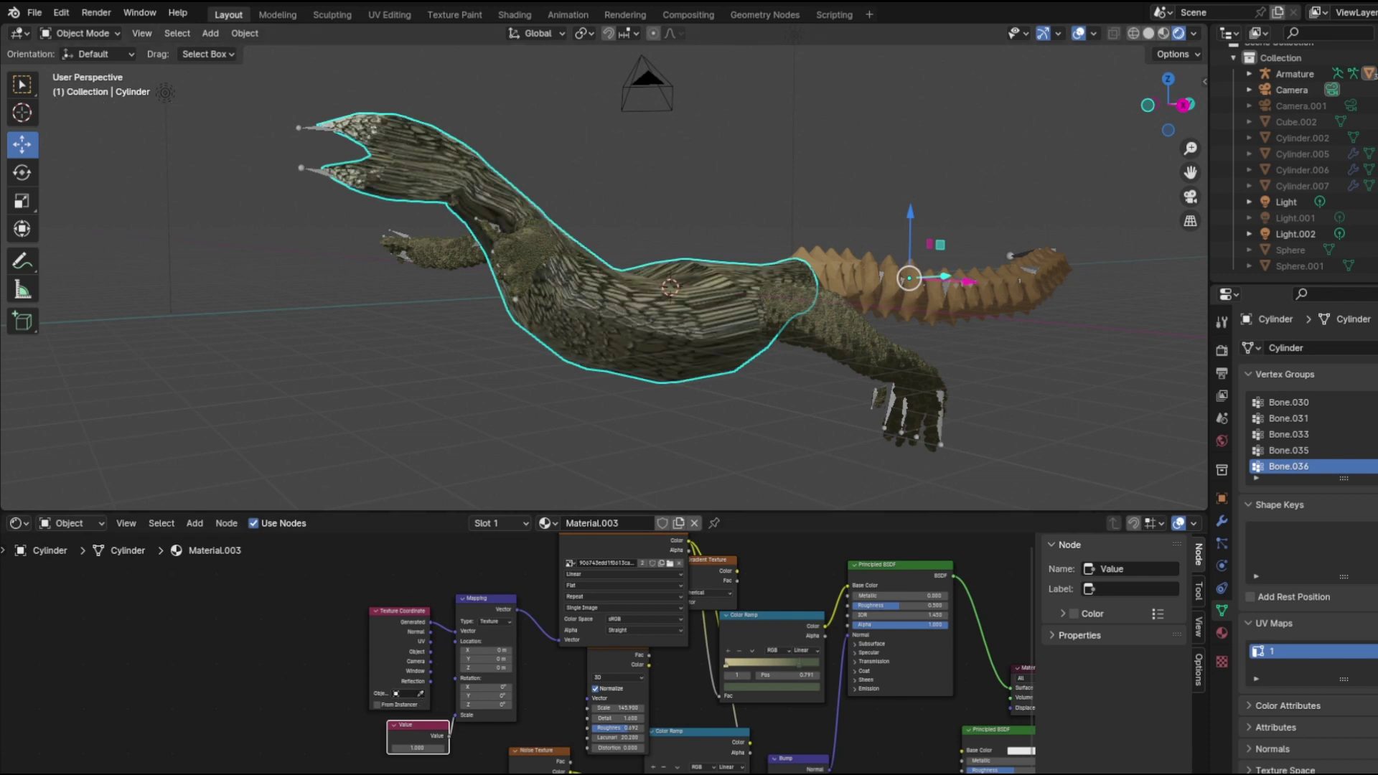
pyautogui.moveTo(418, 748)
pyautogui.mouseDown()
pyautogui.moveTo(373, 748)
pyautogui.moveTo(425, 748)
pyautogui.mouseUp()
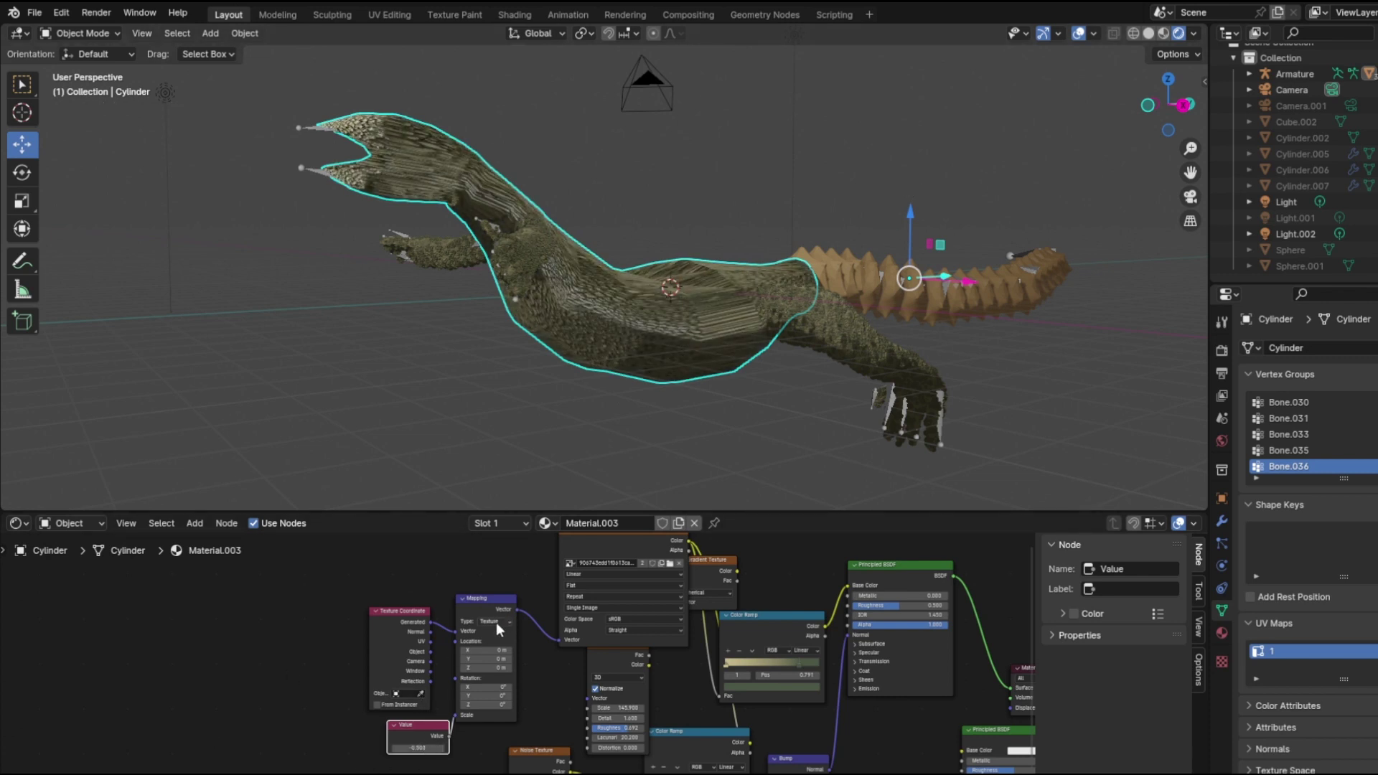
# Step: Test the Normal, UV and Object Texture Coordinate outputs on the body's Mapping node and keep the UV output connected to its vector
pyautogui.moveTo(430, 631); pyautogui.dragTo(453, 631)
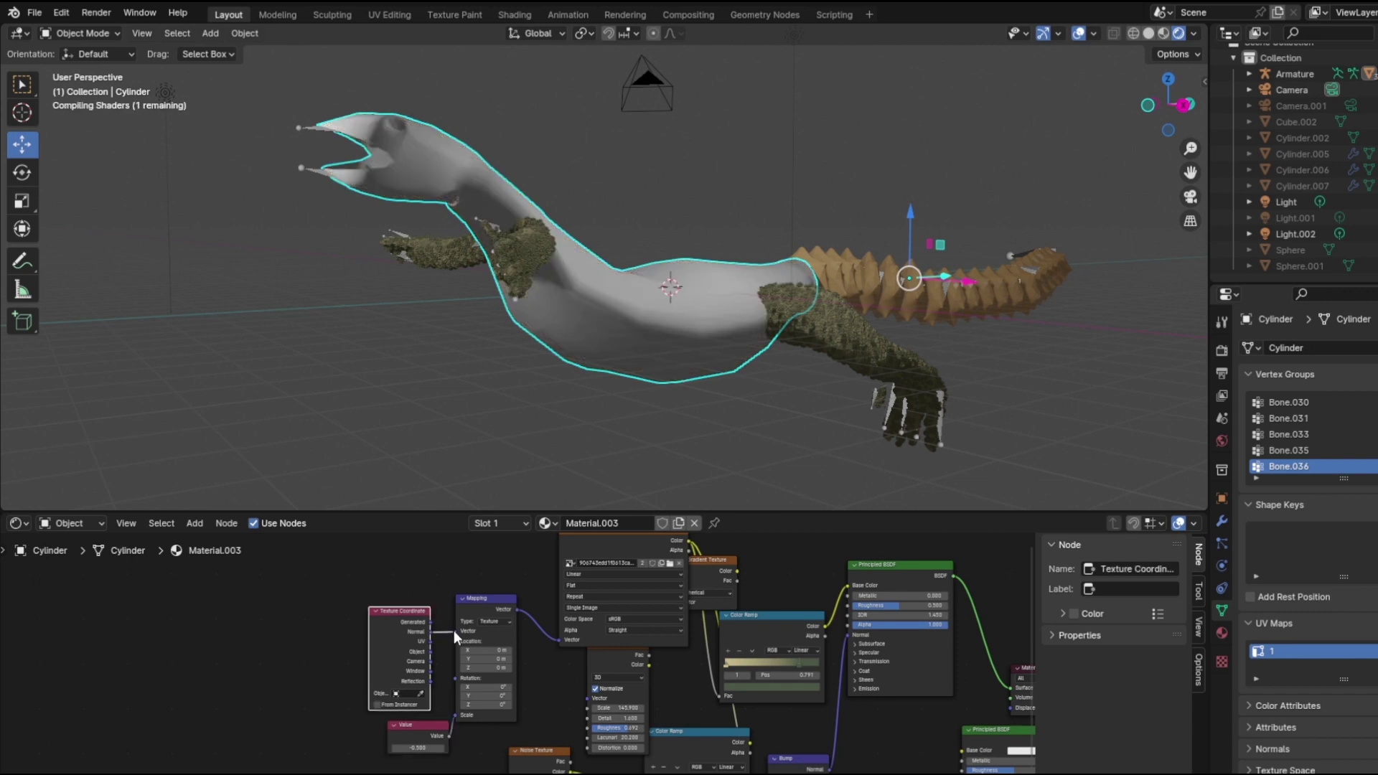
pyautogui.moveTo(804, 346); pyautogui.dragTo(720, 474, button='middle')
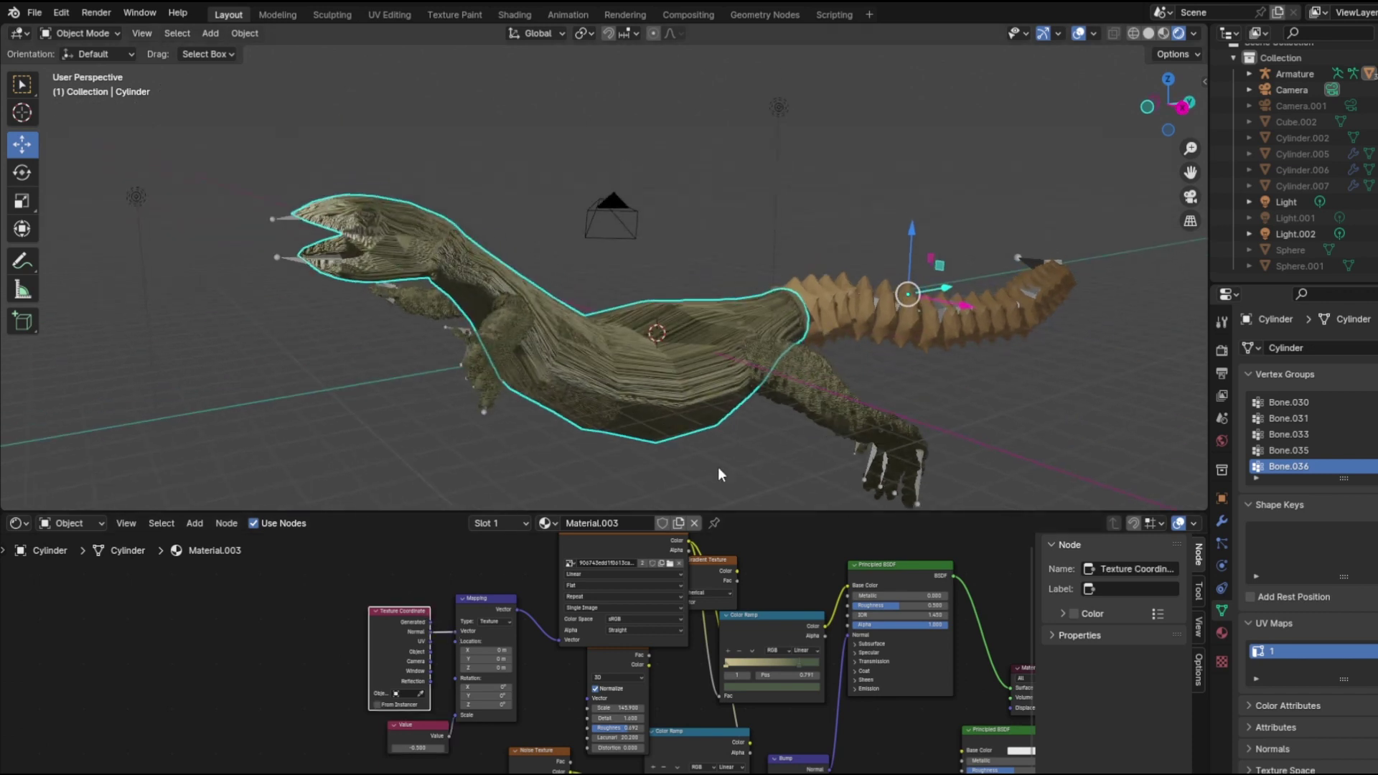
pyautogui.moveTo(459, 630); pyautogui.dragTo(458, 631)
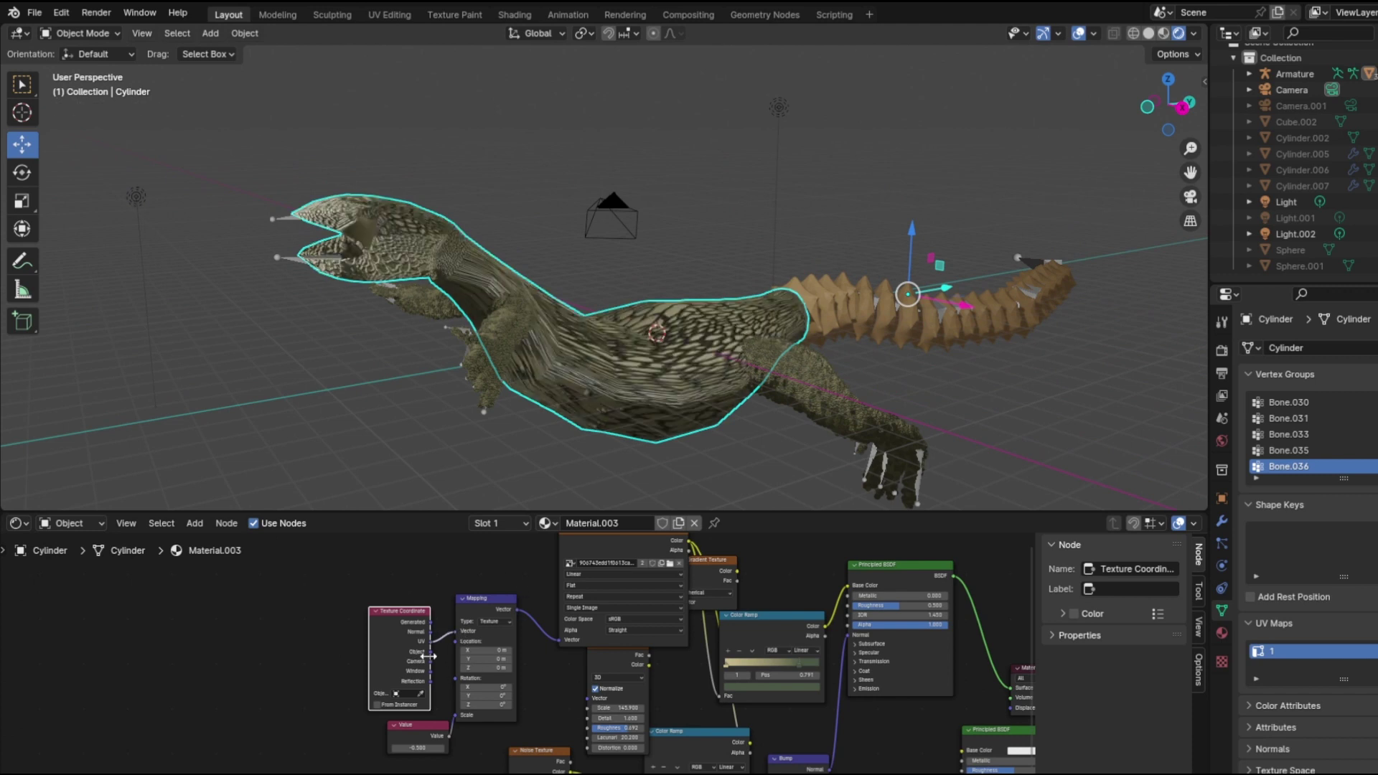
pyautogui.moveTo(432, 652); pyautogui.dragTo(461, 627)
pyautogui.scroll(3, 376, 351)
pyautogui.moveTo(376, 352)
pyautogui.mouseDown(button='middle')
pyautogui.moveTo(408, 383)
pyautogui.moveTo(397, 358)
pyautogui.mouseUp(button='middle')
pyautogui.scroll(-3, 396, 373)
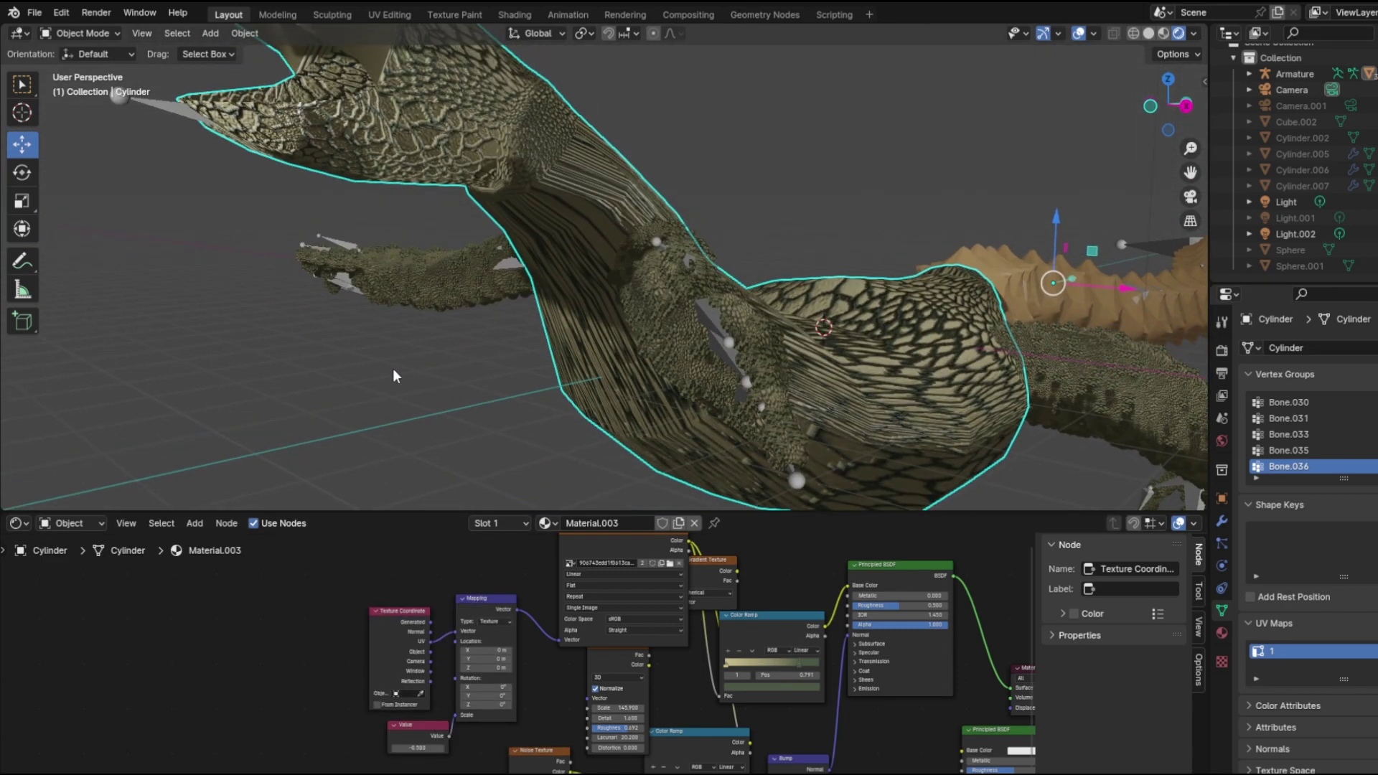
pyautogui.scroll(-2, 508, 725)
pyautogui.scroll(-4, 682, 395)
pyautogui.moveTo(671, 400); pyautogui.dragTo(663, 400, button='middle')
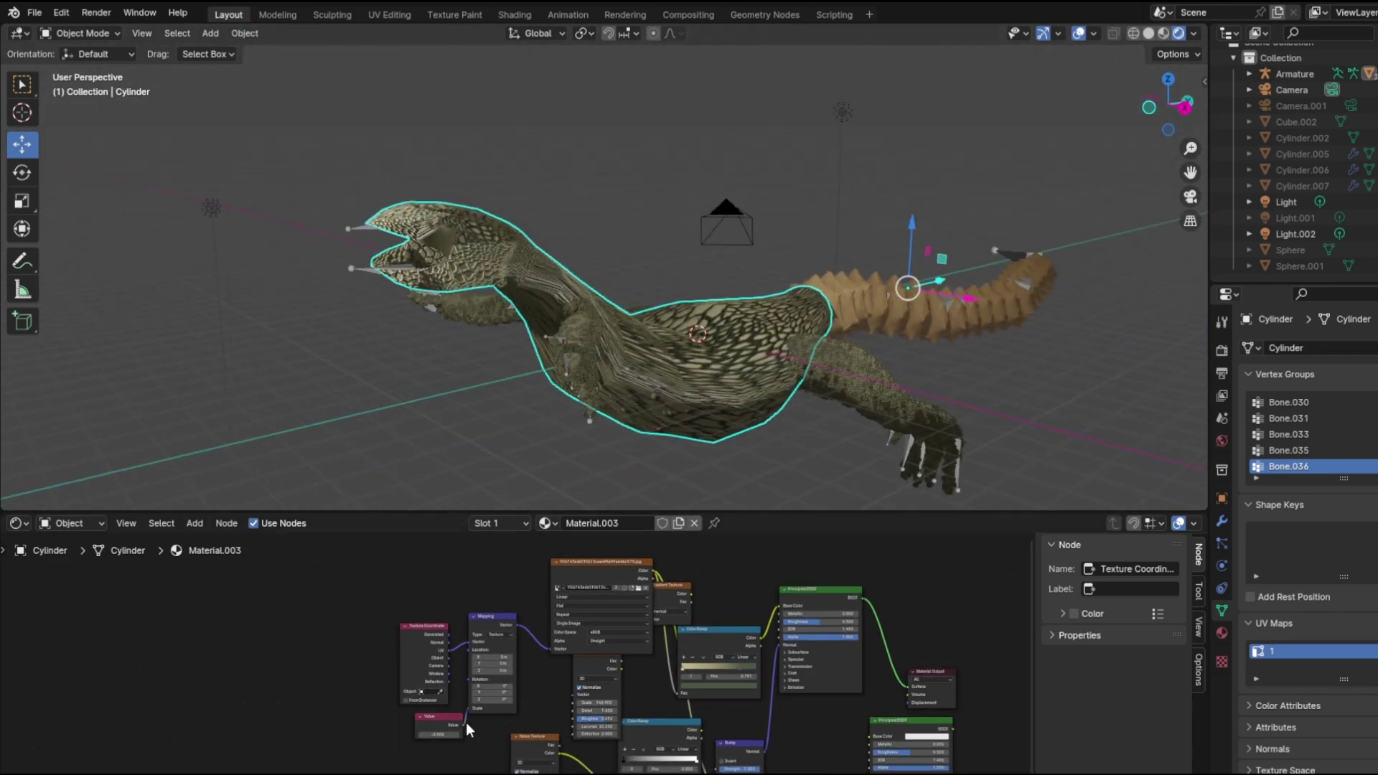
# Step: Adjust the Value node driving the Mapping scale to refine the body's scale pattern, checking it on the head, neck and torso
pyautogui.moveTo(445, 731); pyautogui.dragTo(491, 731)
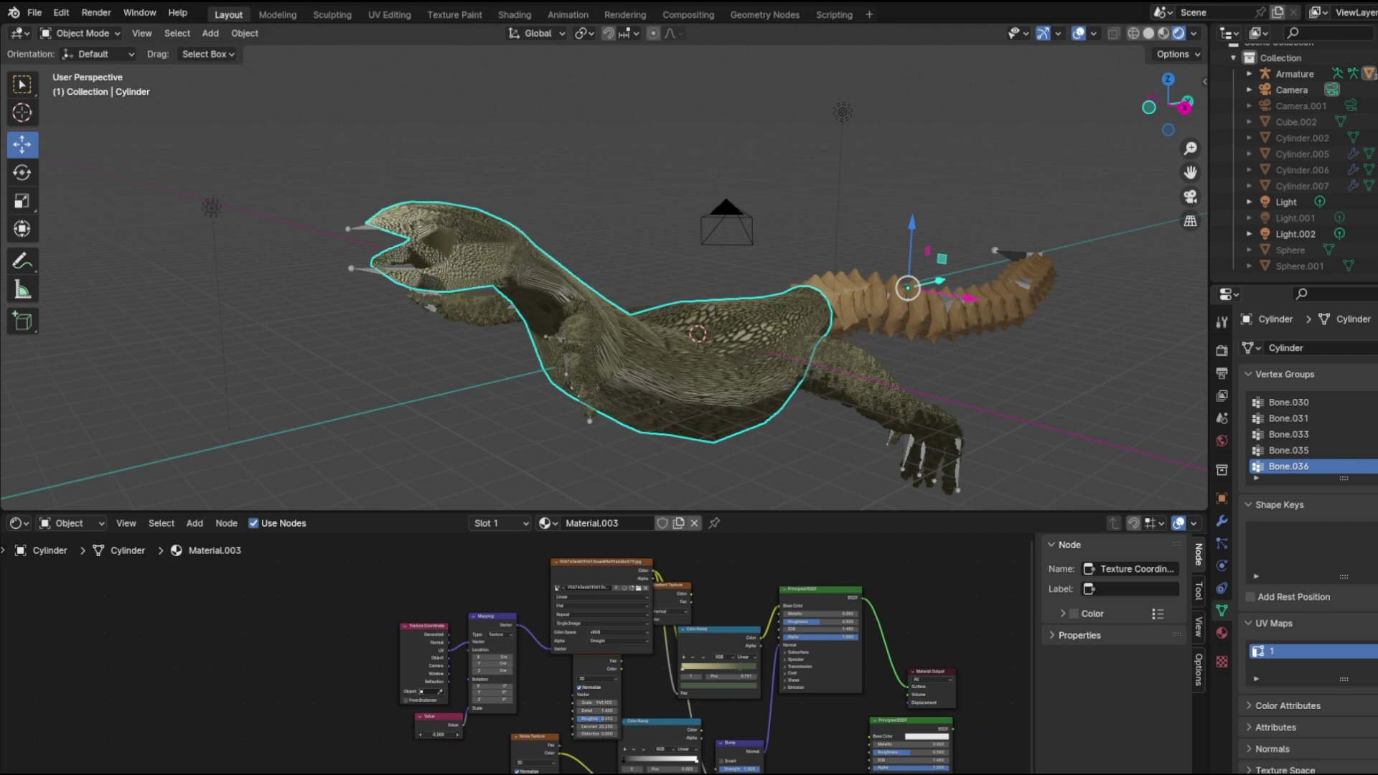
pyautogui.moveTo(598, 425); pyautogui.dragTo(650, 363, button='middle')
pyautogui.scroll(5, 538, 374)
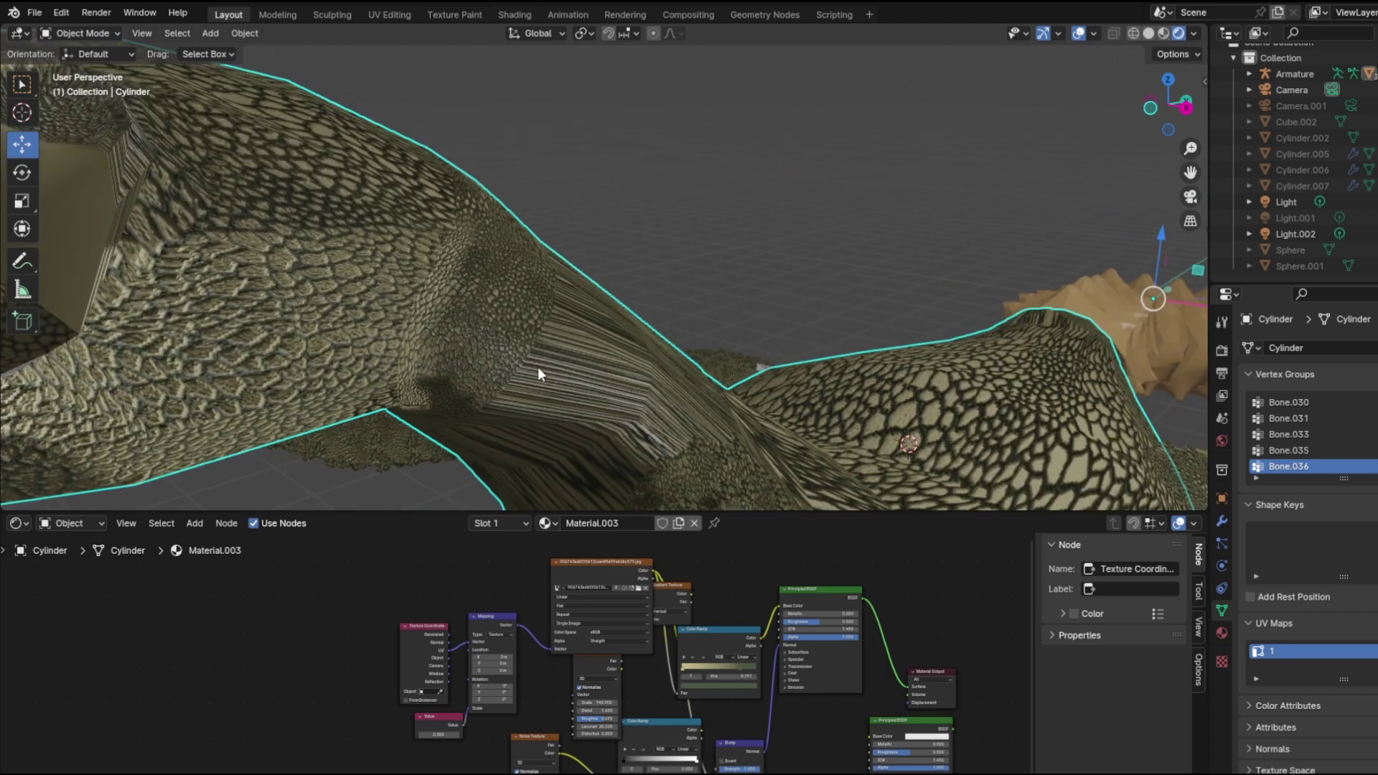
pyautogui.scroll(-5, 540, 369)
pyautogui.moveTo(540, 368); pyautogui.dragTo(821, 188, button='middle')
pyautogui.click(752, 160)
pyautogui.click(710, 320)
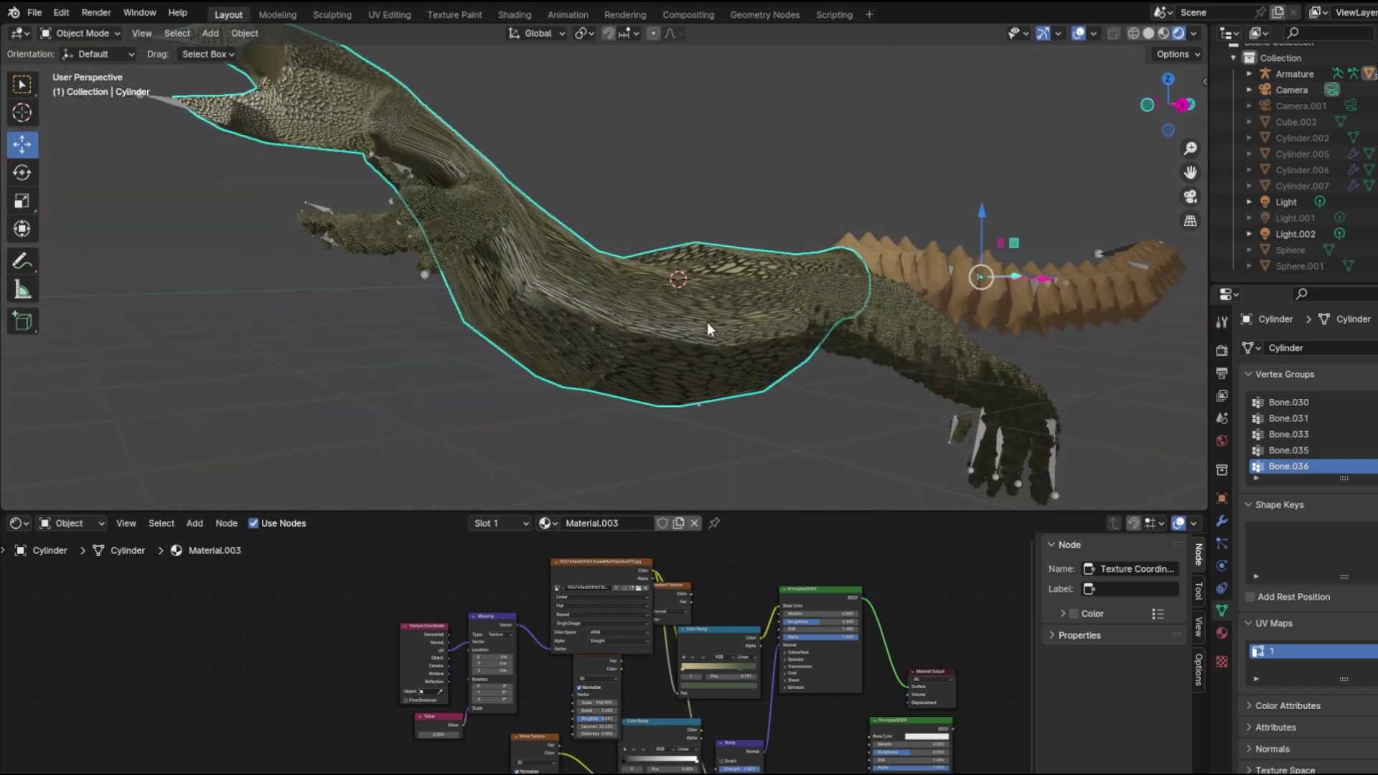
pyautogui.scroll(-2, 517, 230)
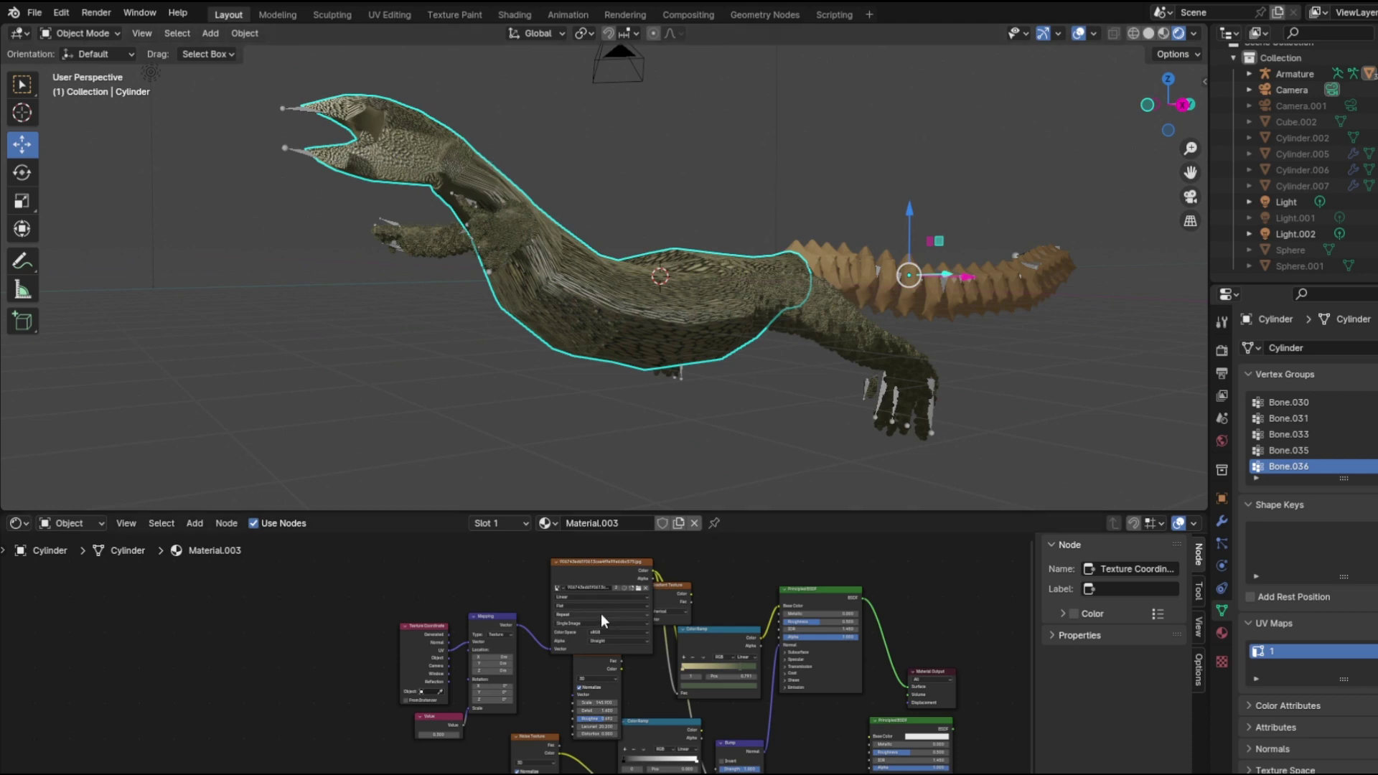
# Step: Copy the body material's texture, mapping and connected Principled BSDF nodes
pyautogui.scroll(-2, 601, 614)
pyautogui.moveTo(309, 573); pyautogui.dragTo(765, 774)
pyautogui.rightClick(726, 614)
pyautogui.click(717, 553)
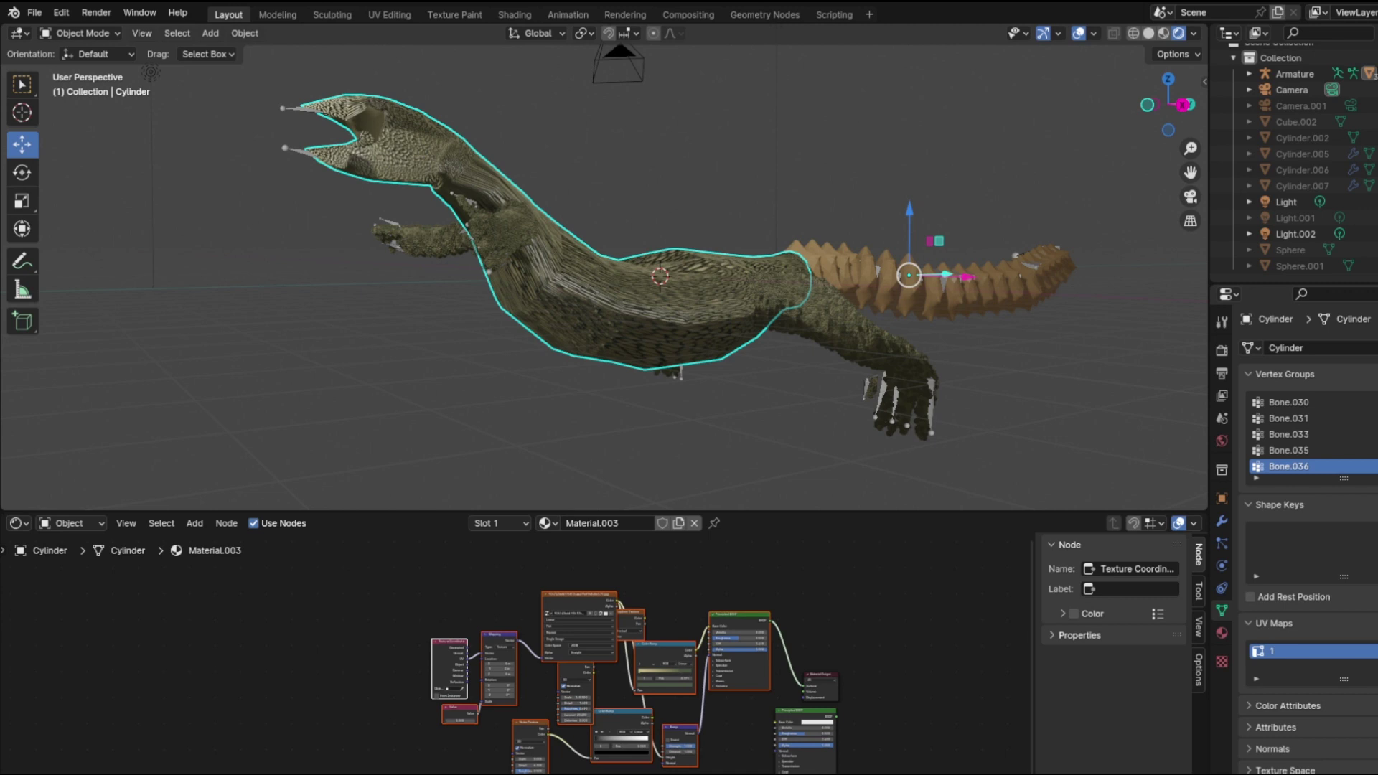
# Step: Open the body mesh for face editing in the Modeling workspace and select the visible faces of the head
pyautogui.scroll(3, 464, 167)
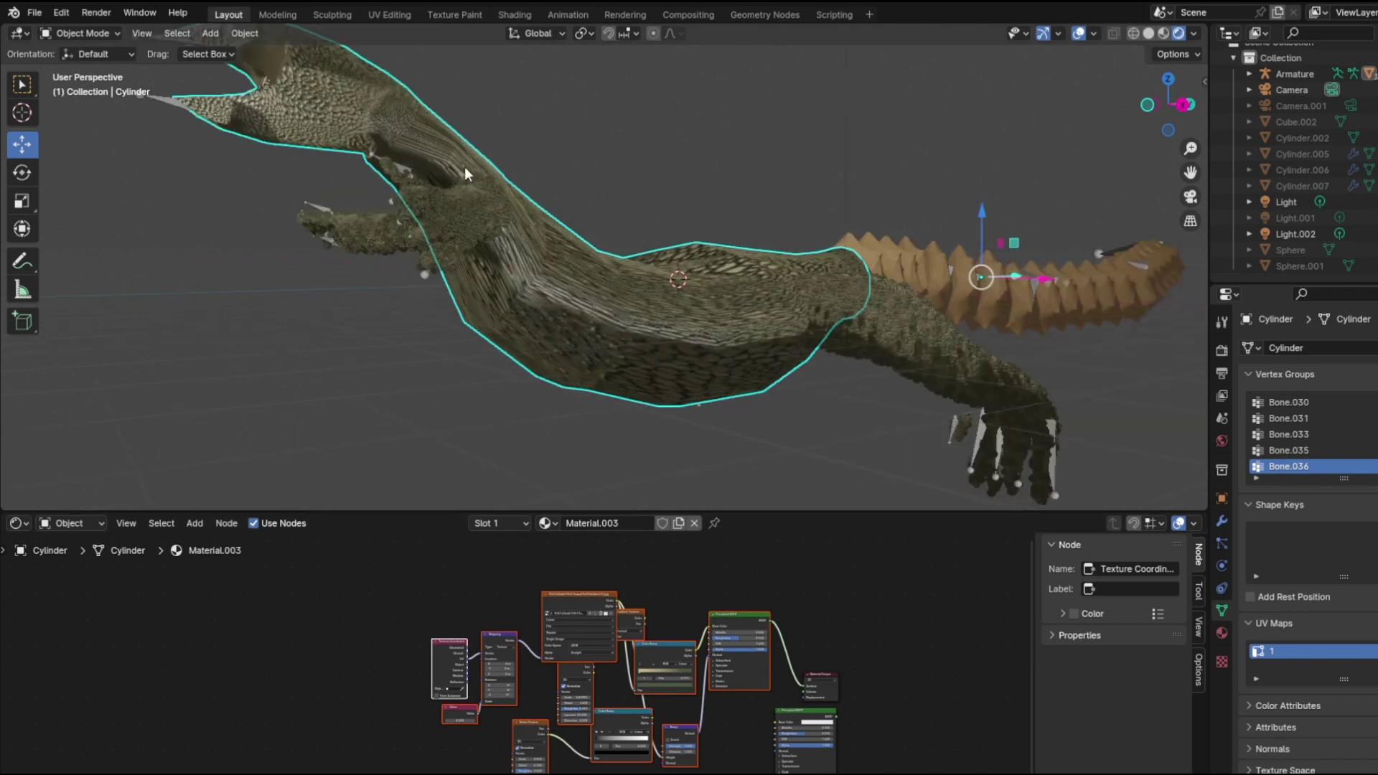
pyautogui.moveTo(463, 167); pyautogui.dragTo(463, 79, button='middle')
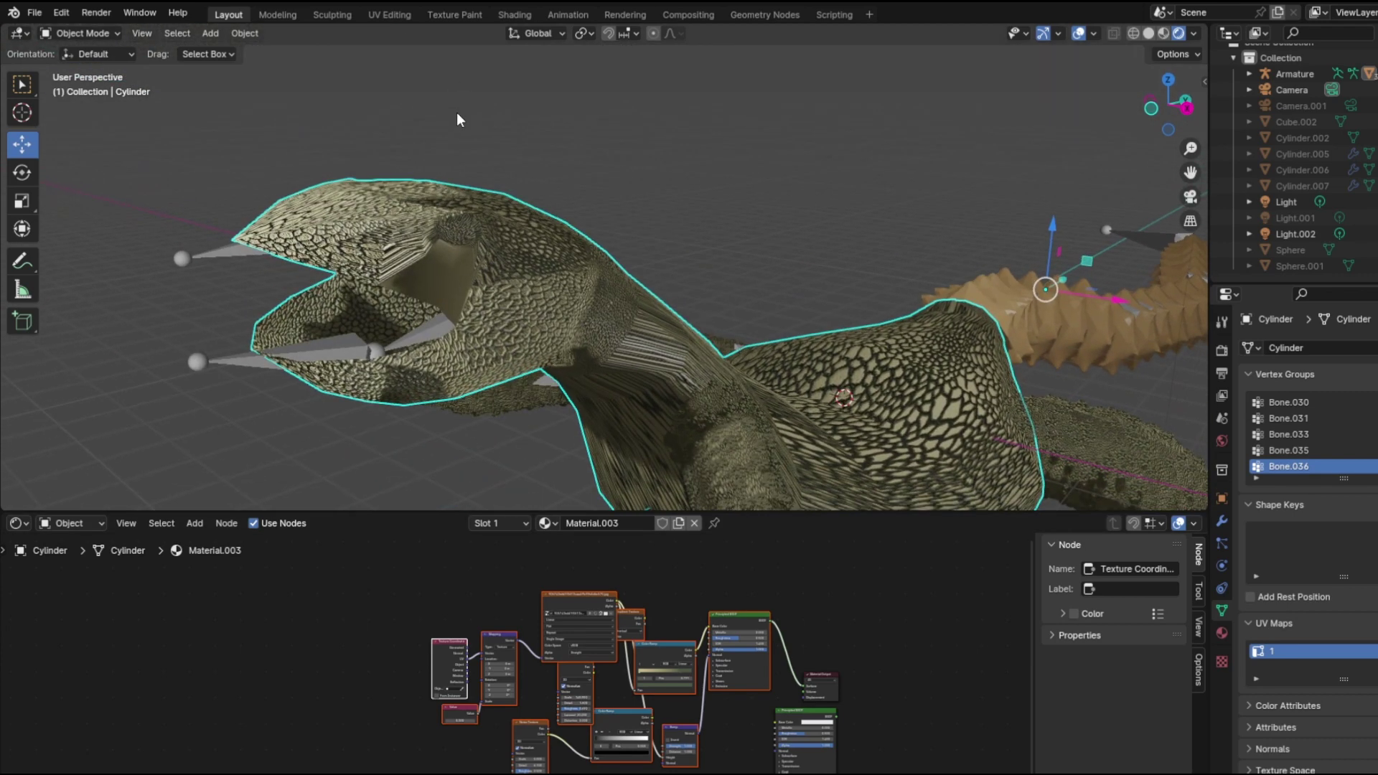
pyautogui.click(278, 15)
pyautogui.scroll(3, 514, 269)
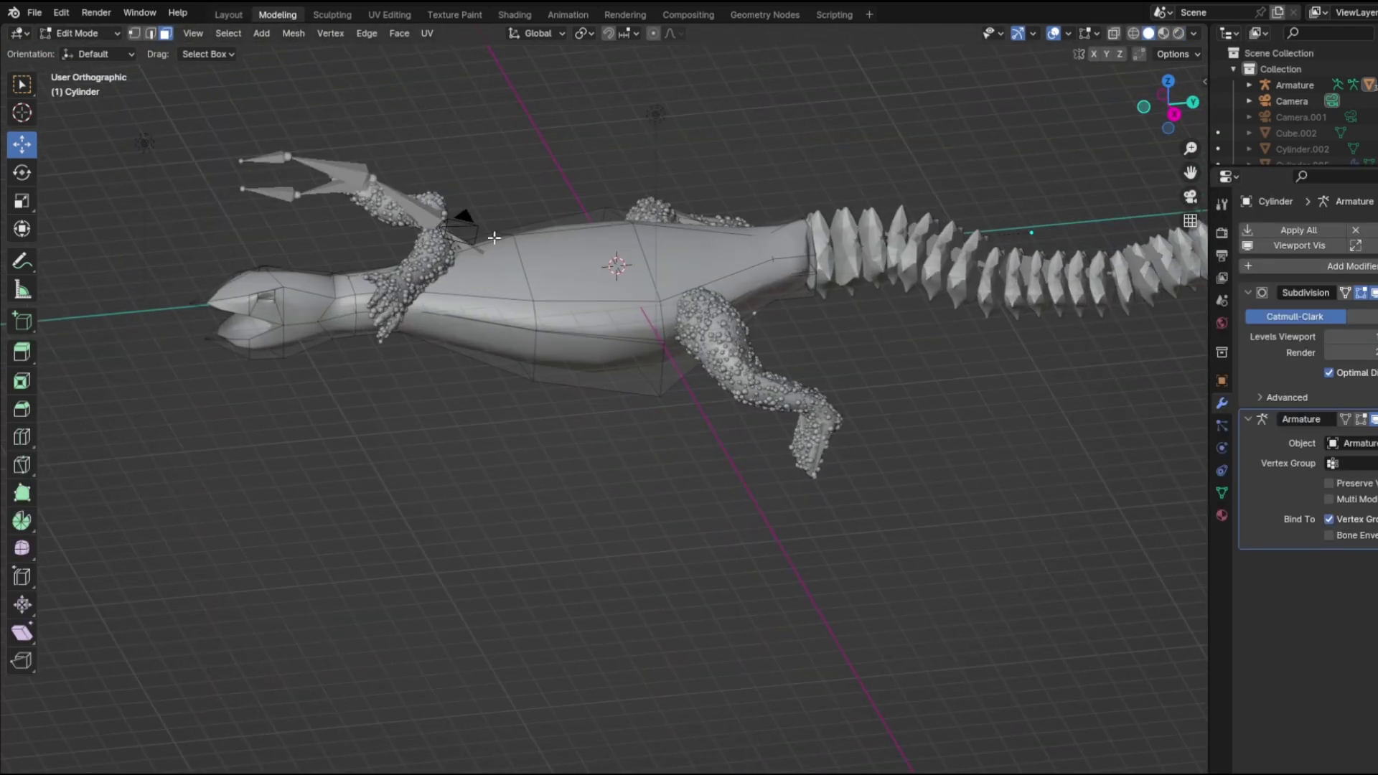
pyautogui.moveTo(315, 276); pyautogui.dragTo(240, 255, button='middle')
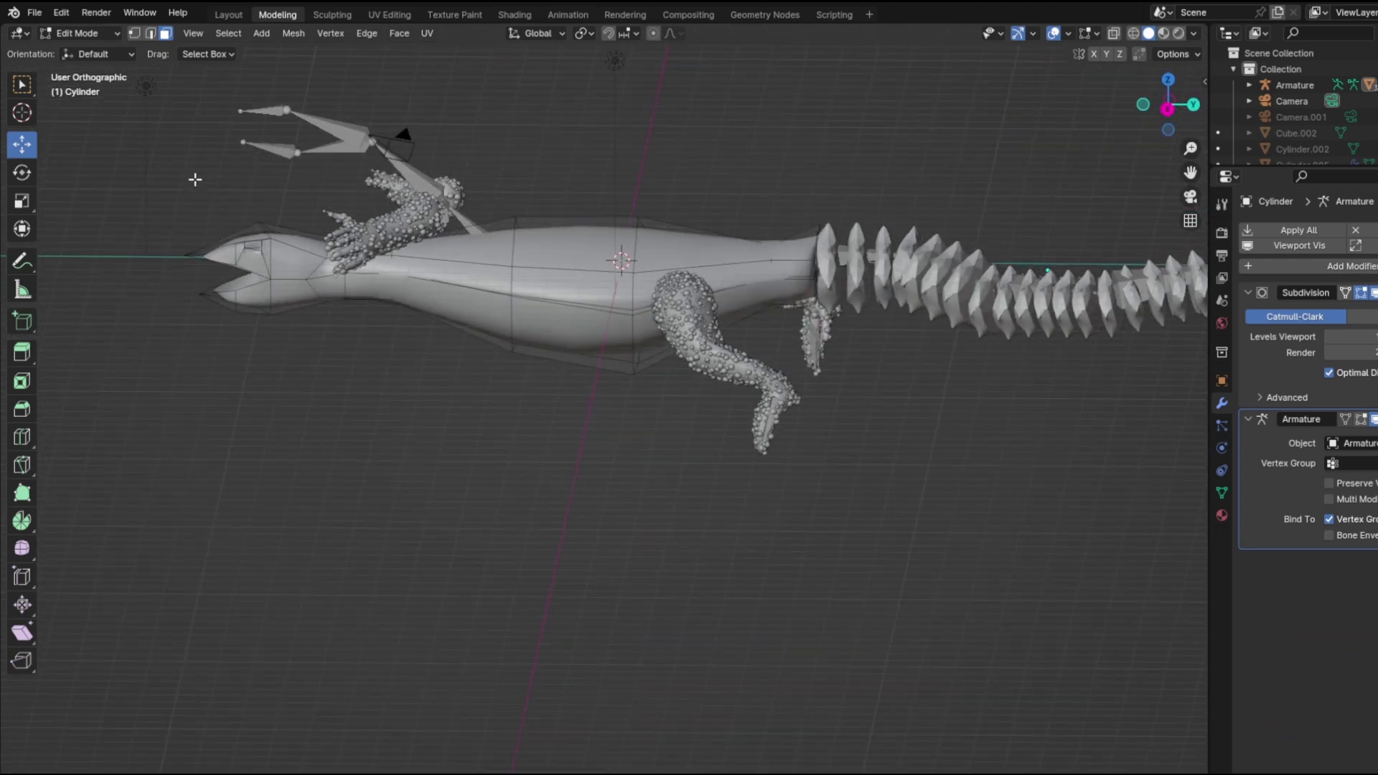
pyautogui.moveTo(90, 199); pyautogui.dragTo(287, 376)
pyautogui.moveTo(287, 376); pyautogui.dragTo(984, 452, button='middle')
pyautogui.moveTo(1107, 415); pyautogui.dragTo(904, 244)
pyautogui.moveTo(1055, 320); pyautogui.dragTo(661, 194, button='middle')
# Step: Try to separate the selected head faces into their own object
pyautogui.hotkey('ctrl', 'f')
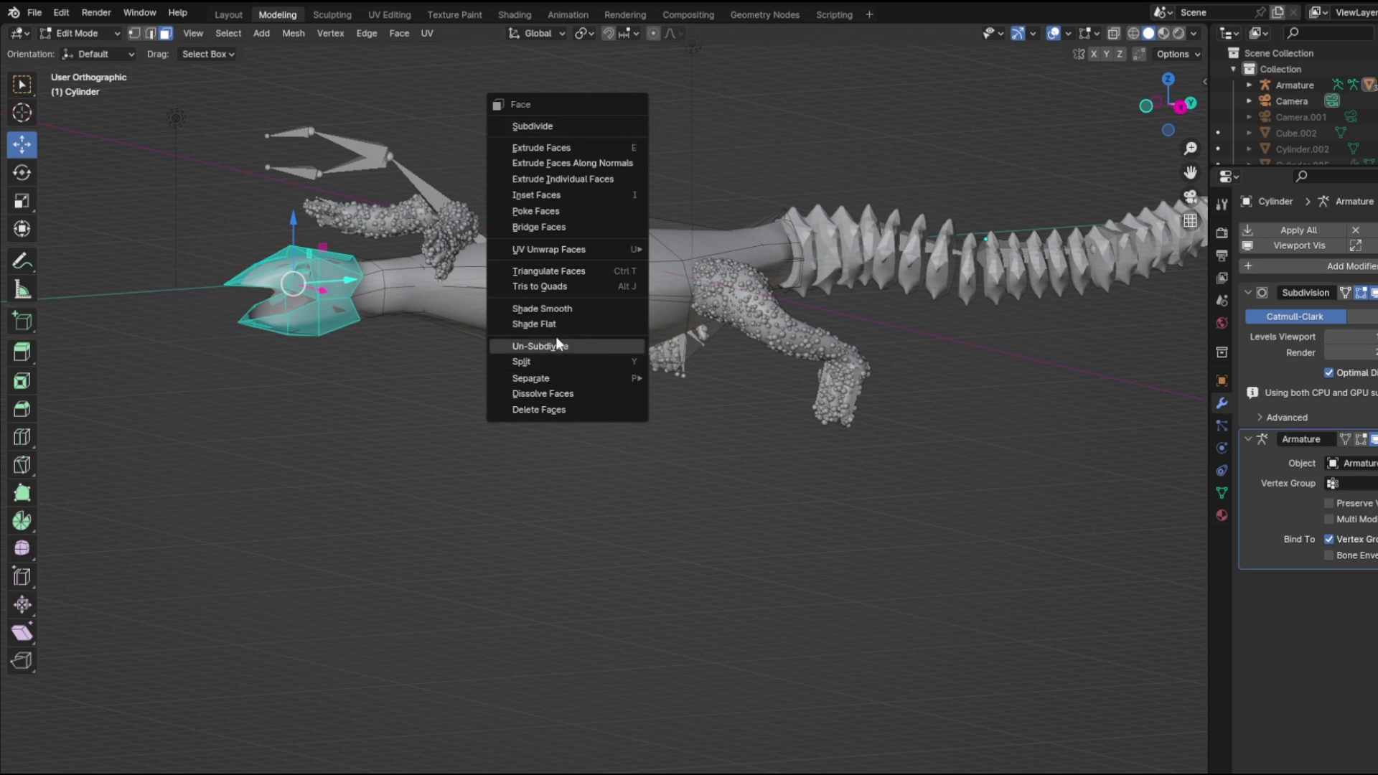
pyautogui.moveTo(551, 376)
pyautogui.click(718, 373)
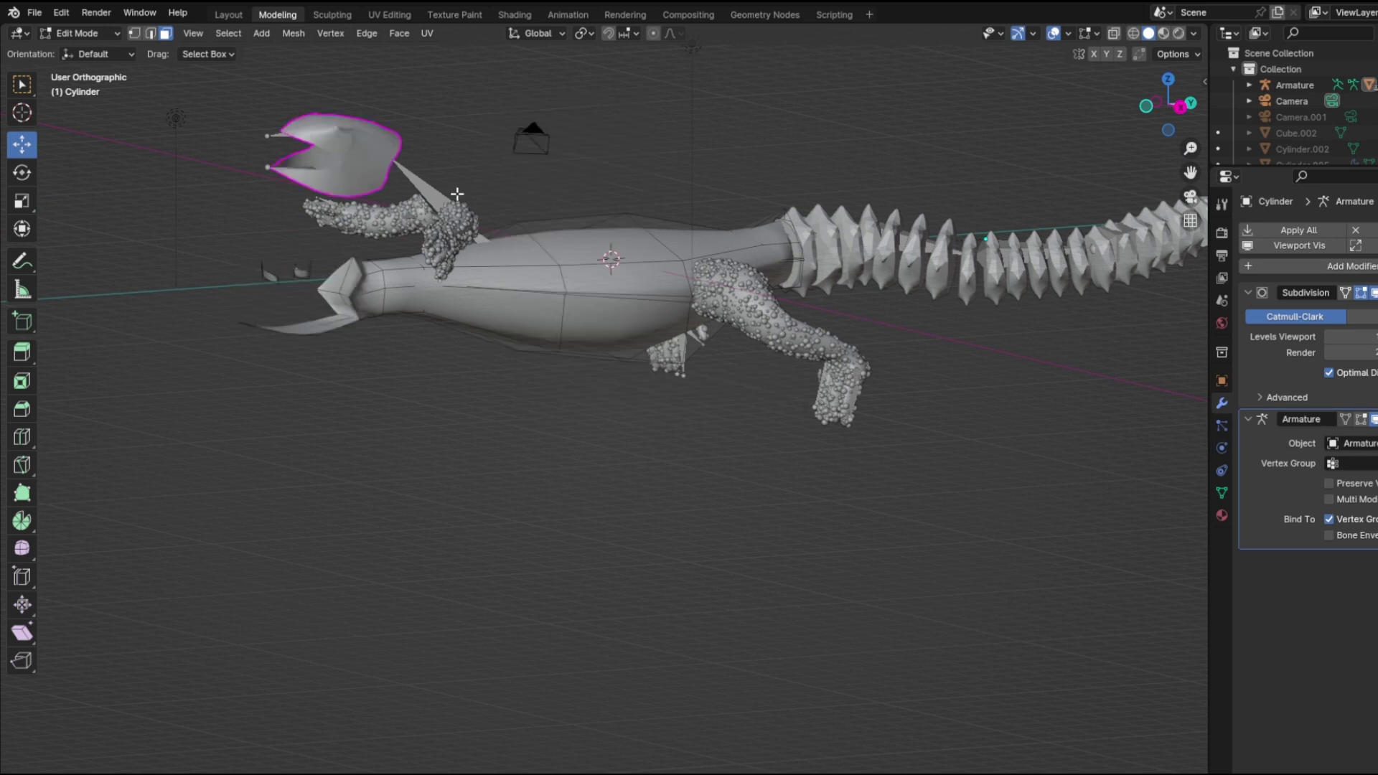
pyautogui.hotkey('ctrl', 'z')
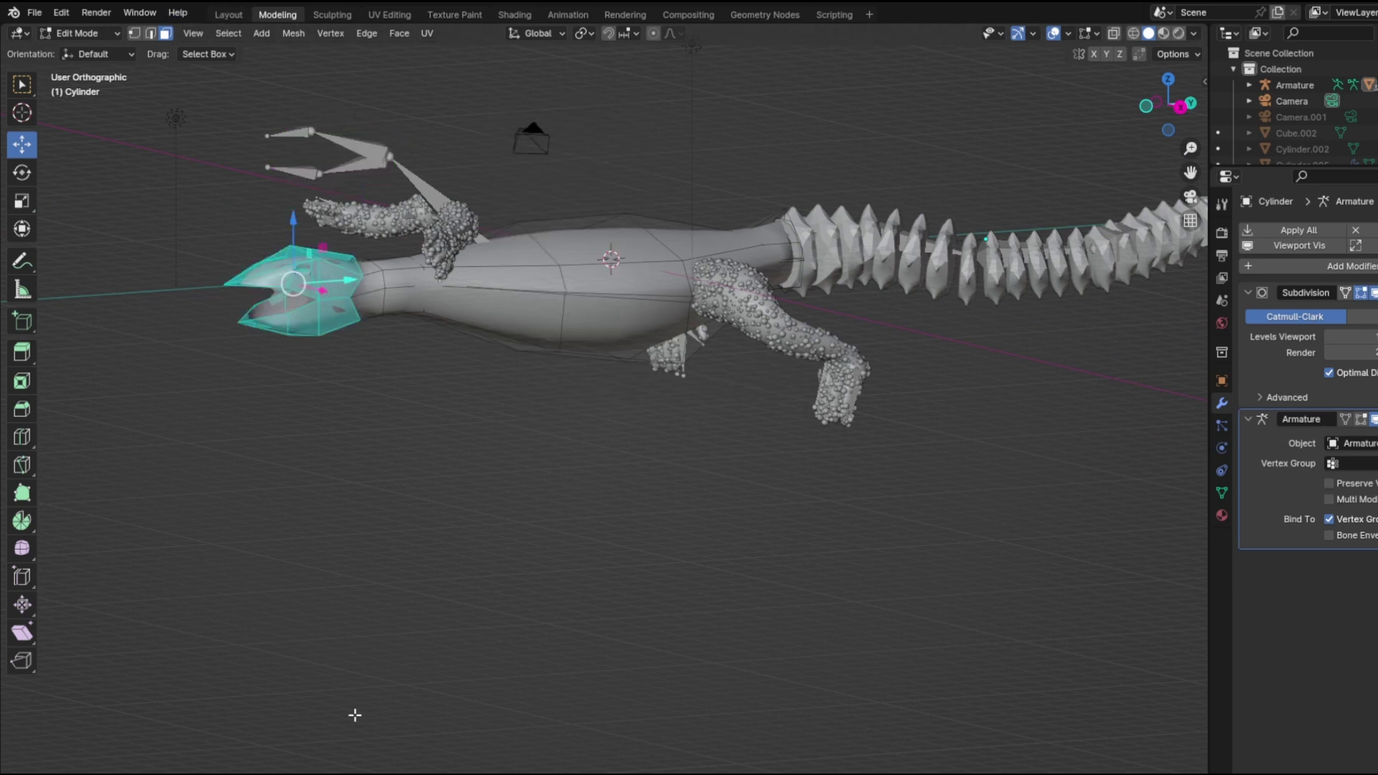
# Step: Turn on X-ray display and select all faces of the head through the mesh from above
pyautogui.moveTo(334, 561); pyautogui.dragTo(293, 415, button='middle')
pyautogui.moveTo(92, 321); pyautogui.dragTo(280, 466)
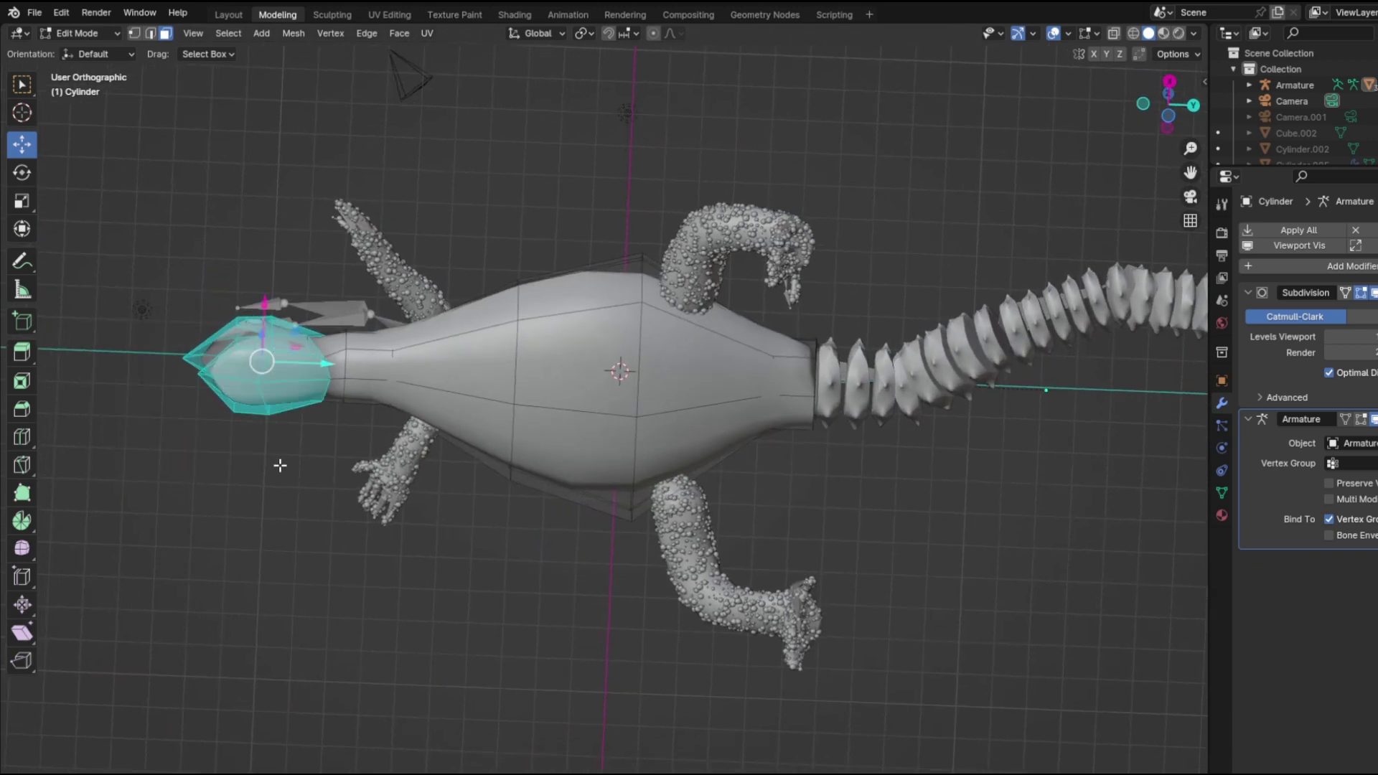
pyautogui.click(1113, 33)
pyautogui.moveTo(115, 322); pyautogui.dragTo(239, 332, button='middle')
pyautogui.moveTo(77, 337); pyautogui.dragTo(286, 529)
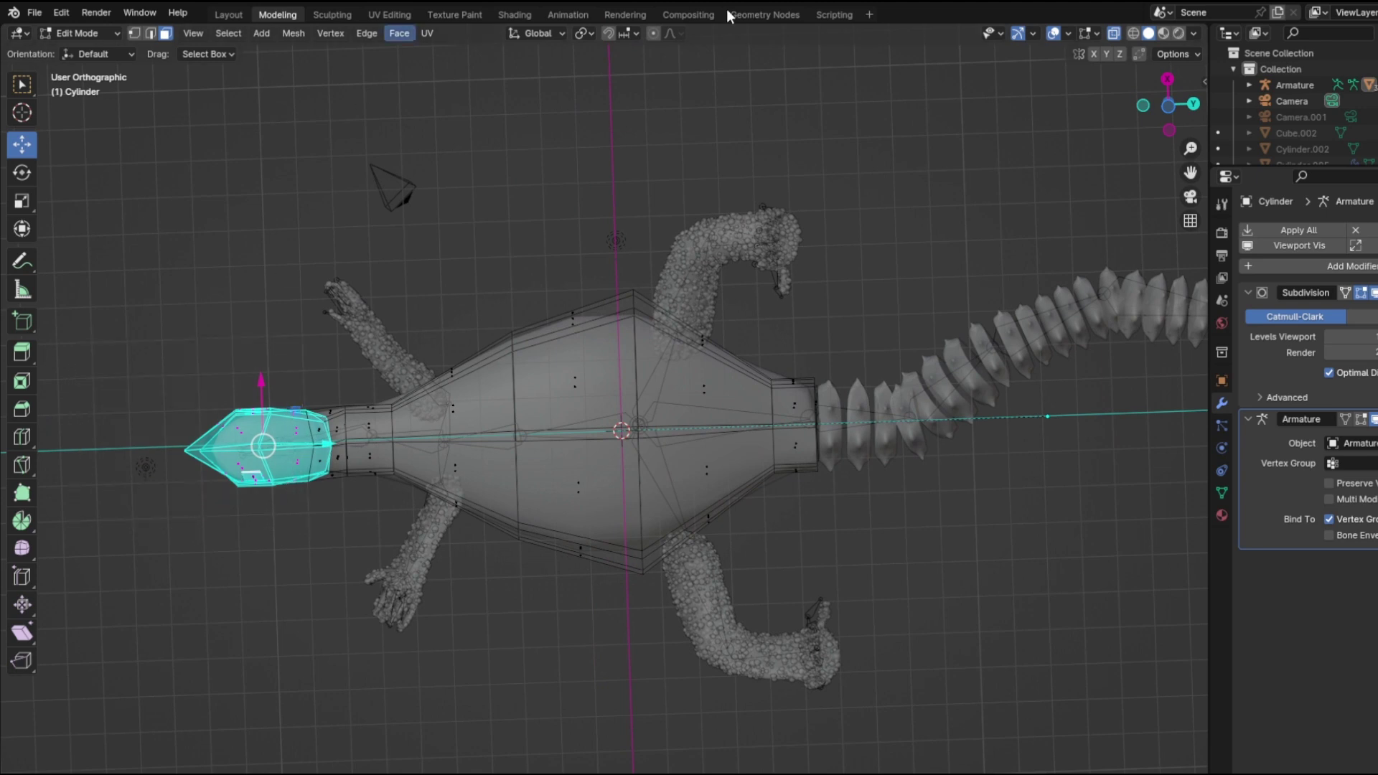
# Step: Separate the selected head faces into their own object and return to the Layout workspace
pyautogui.moveTo(484, 173); pyautogui.dragTo(515, 311, button='middle')
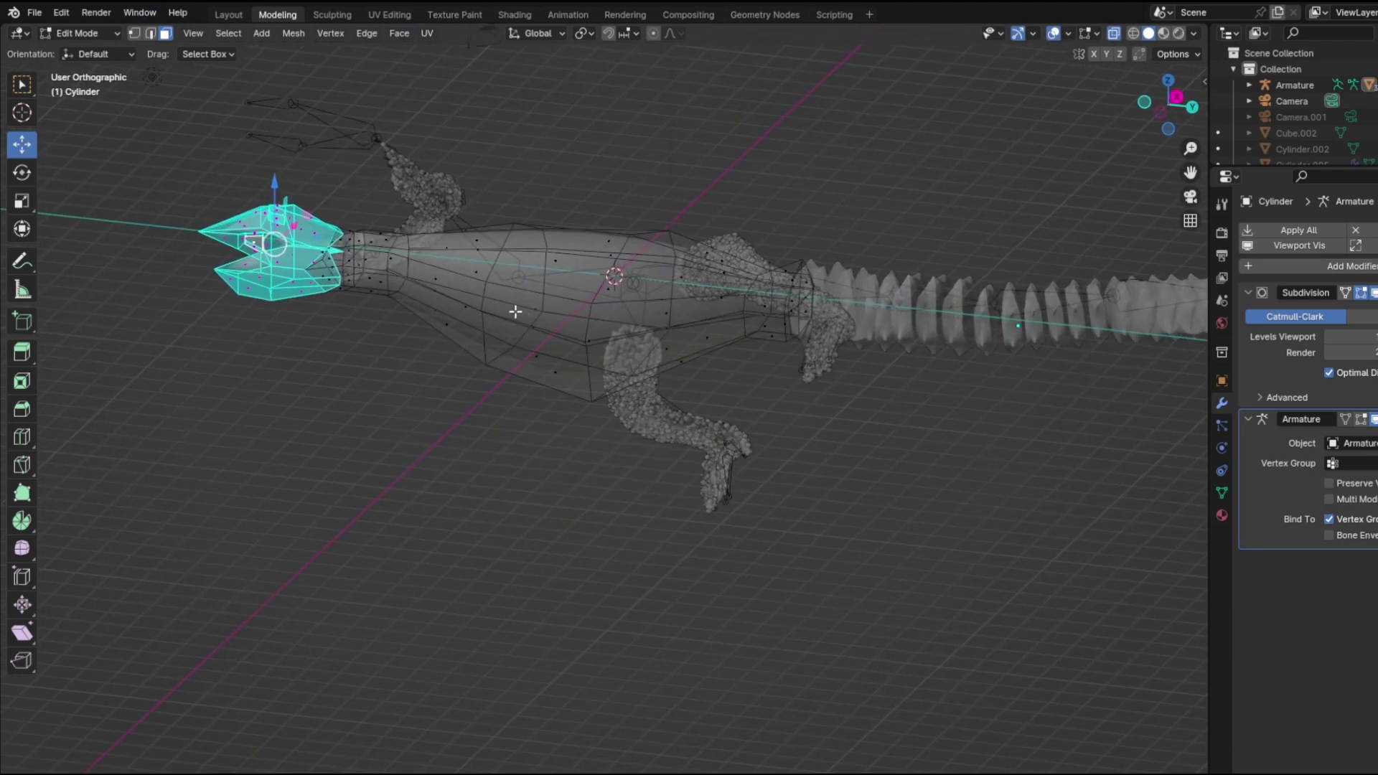
pyautogui.hotkey('ctrl', 'f')
pyautogui.moveTo(470, 295)
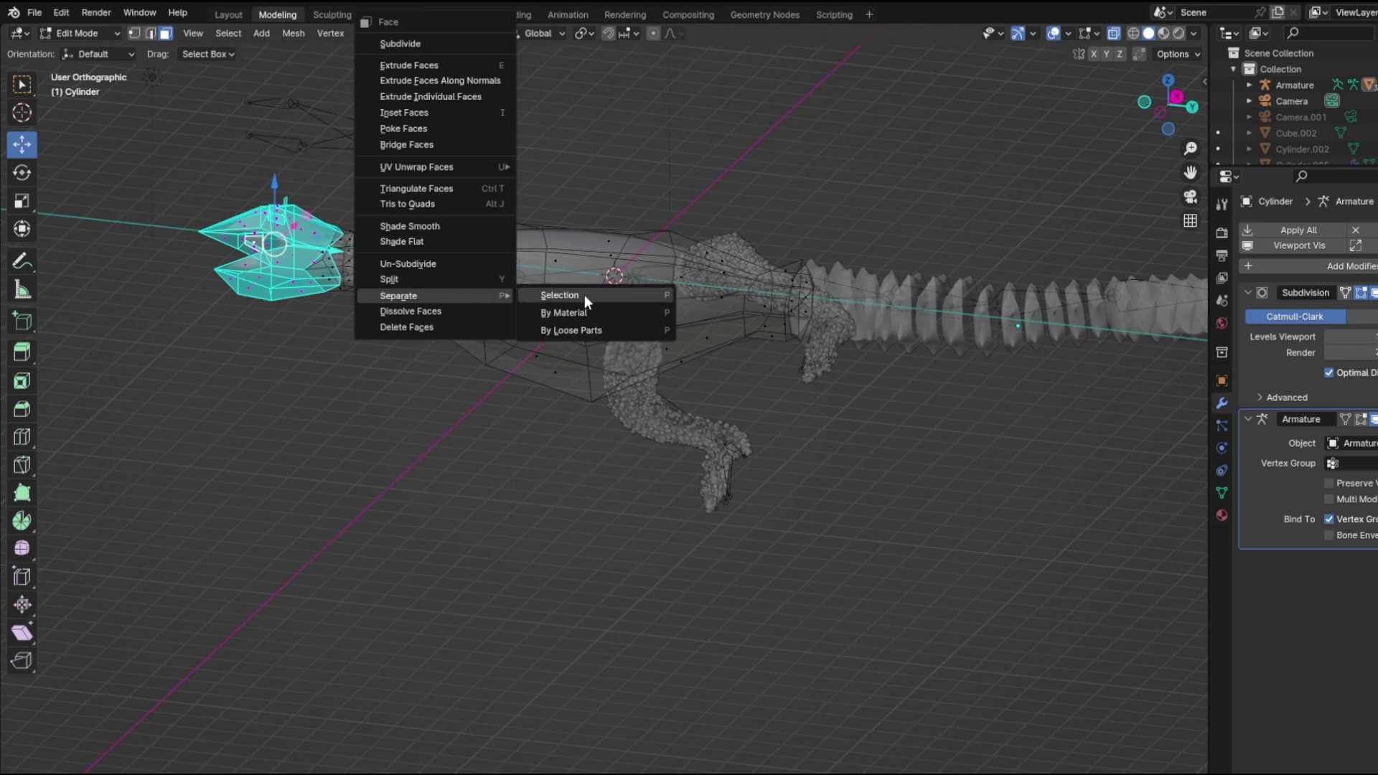
pyautogui.click(584, 295)
pyautogui.click(230, 14)
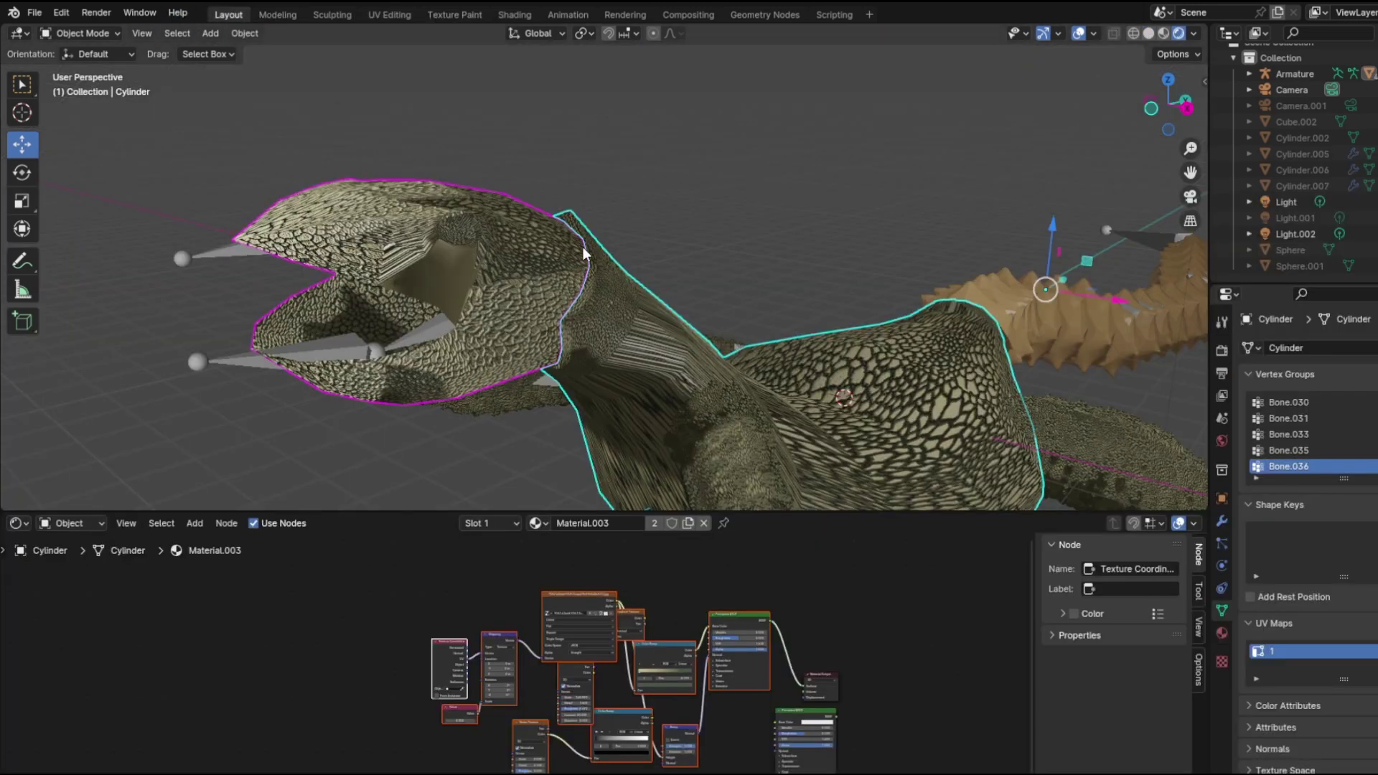
pyautogui.scroll(-5, 583, 253)
pyautogui.moveTo(602, 260)
pyautogui.mouseDown(button='middle')
pyautogui.moveTo(560, 251)
pyautogui.moveTo(588, 246)
pyautogui.mouseUp(button='middle')
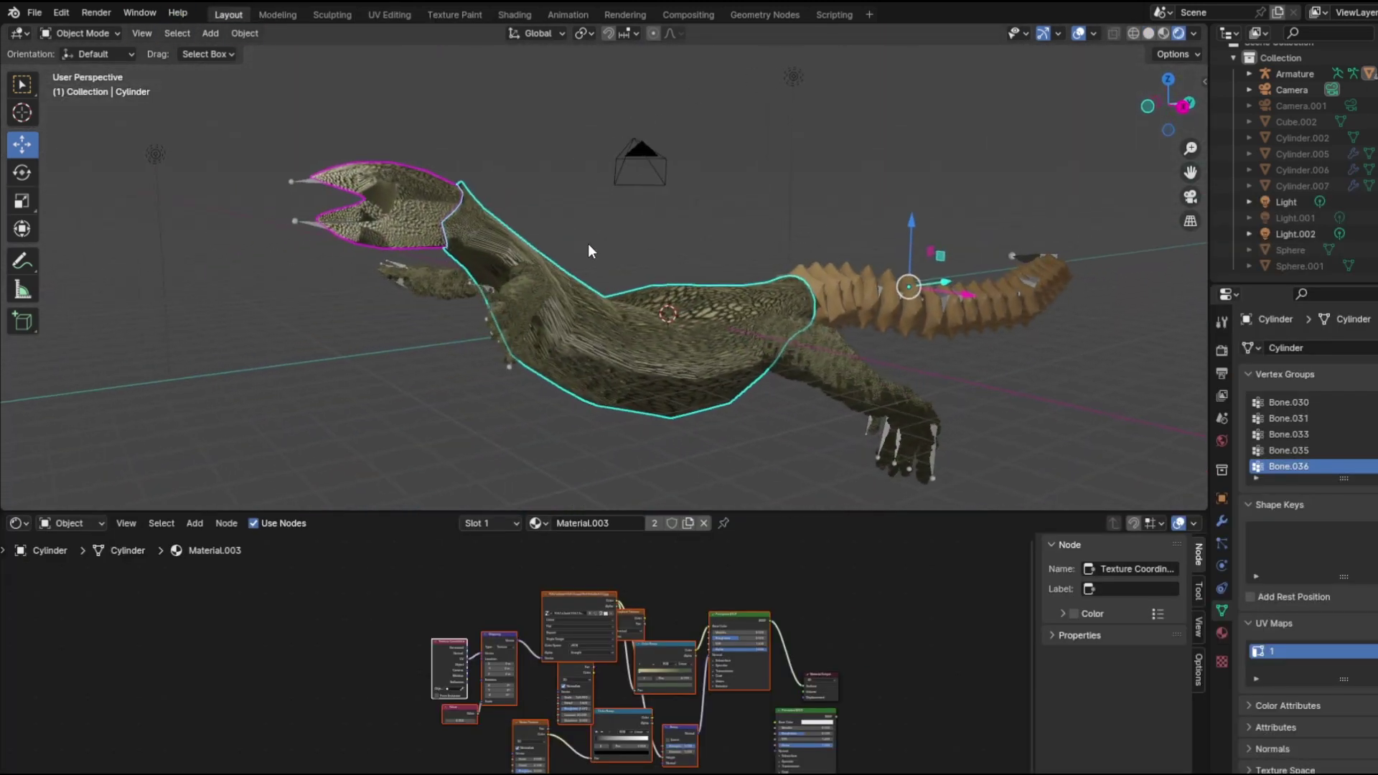
# Step: Give the headless body a new material, paste the copied nodes into it and connect their Principled BSDF to the Material Output's surface
pyautogui.click(494, 162)
pyautogui.click(531, 262)
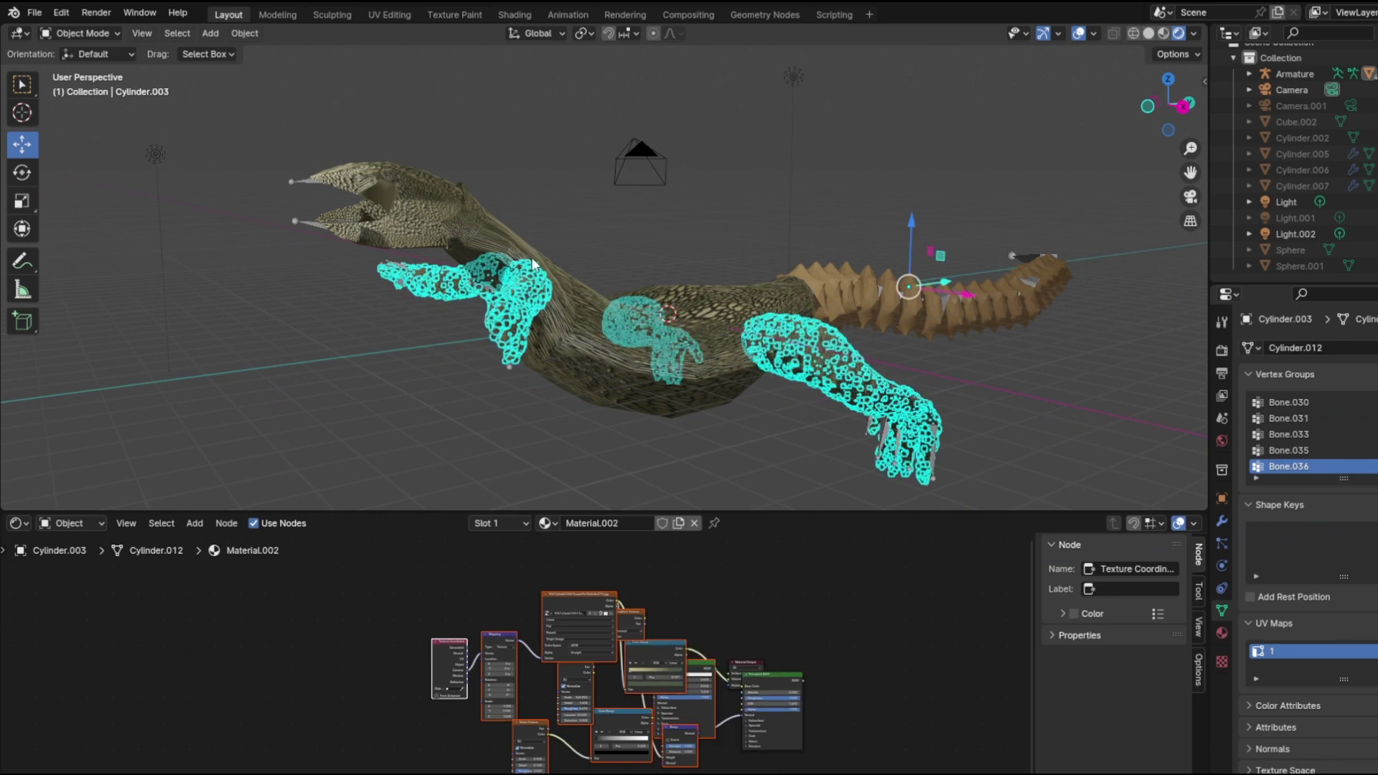
pyautogui.click(717, 391)
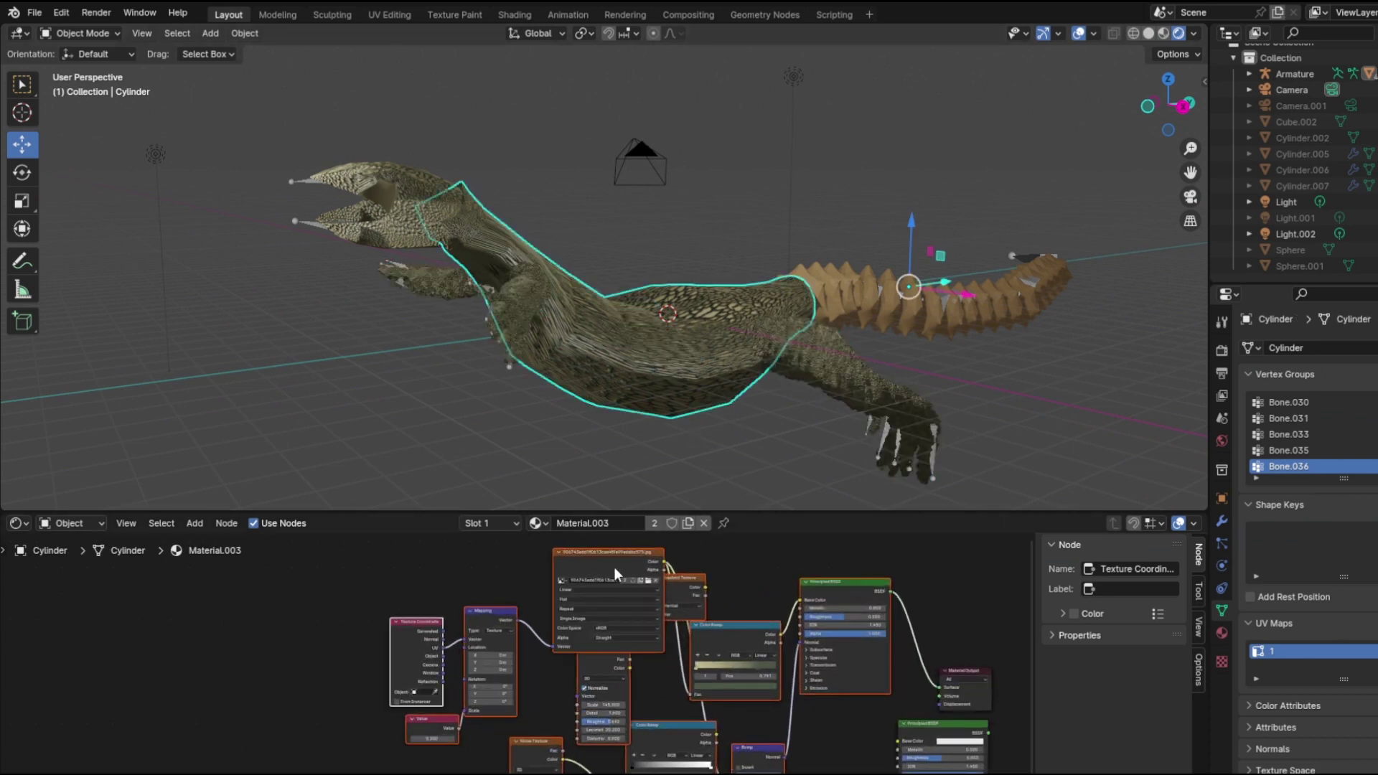
pyautogui.scroll(2, 614, 567)
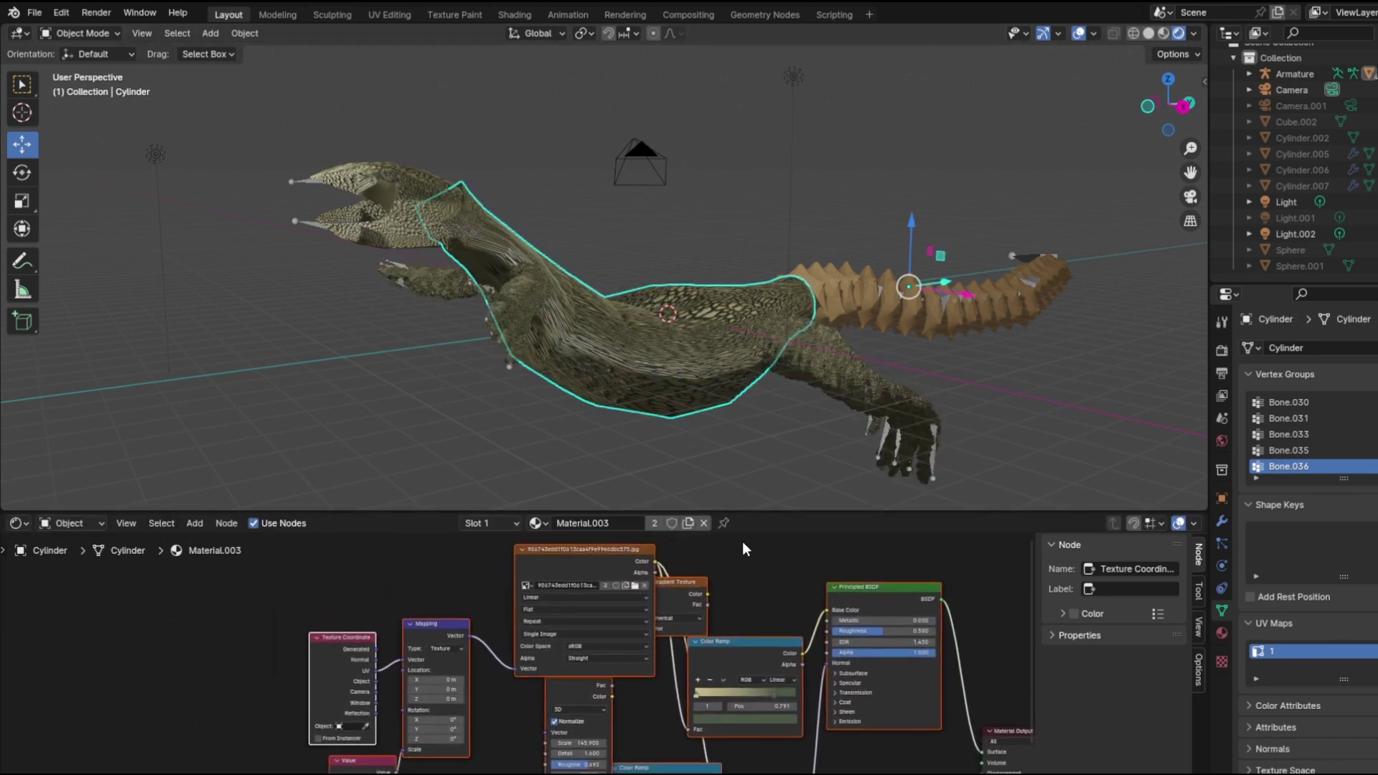
pyautogui.click(706, 524)
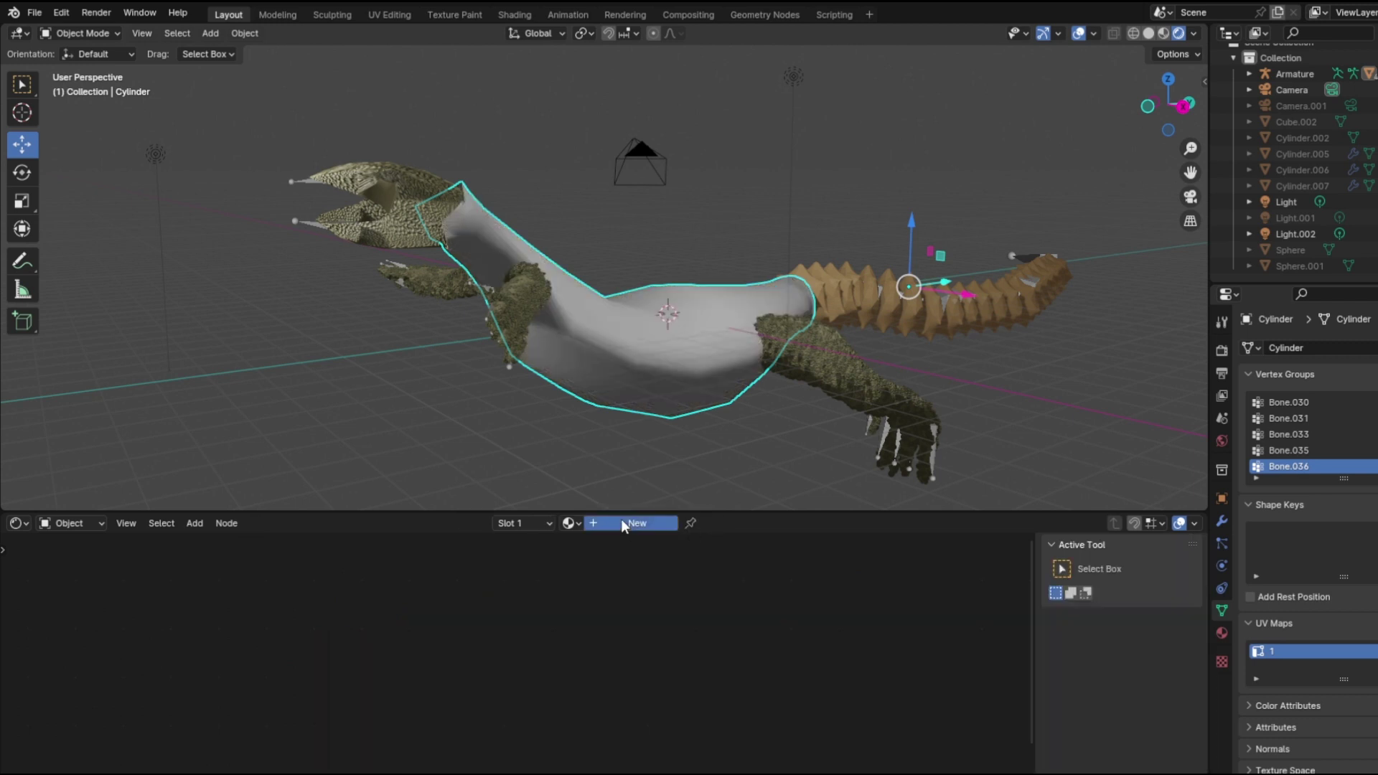
pyautogui.click(621, 521)
pyautogui.rightClick(596, 582)
pyautogui.click(596, 581)
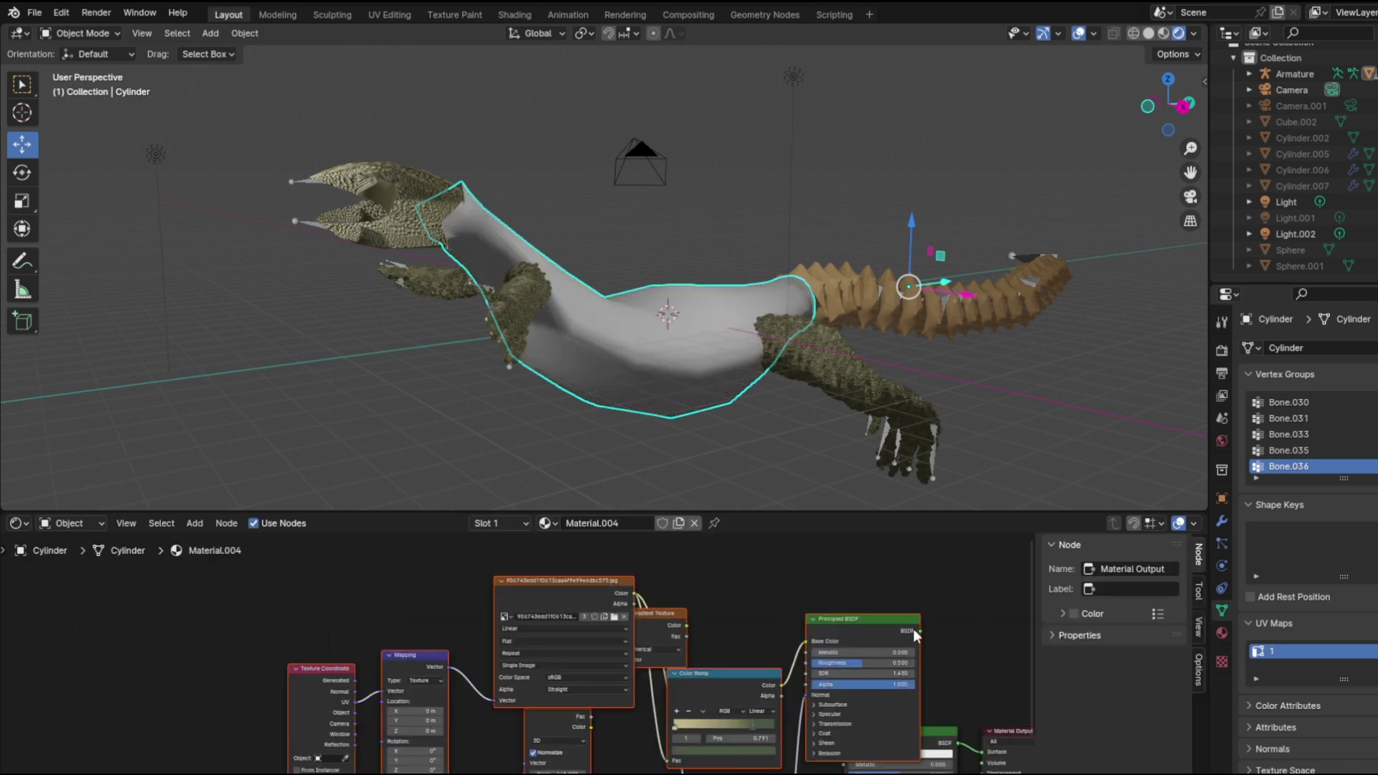
pyautogui.moveTo(940, 635); pyautogui.dragTo(981, 751)
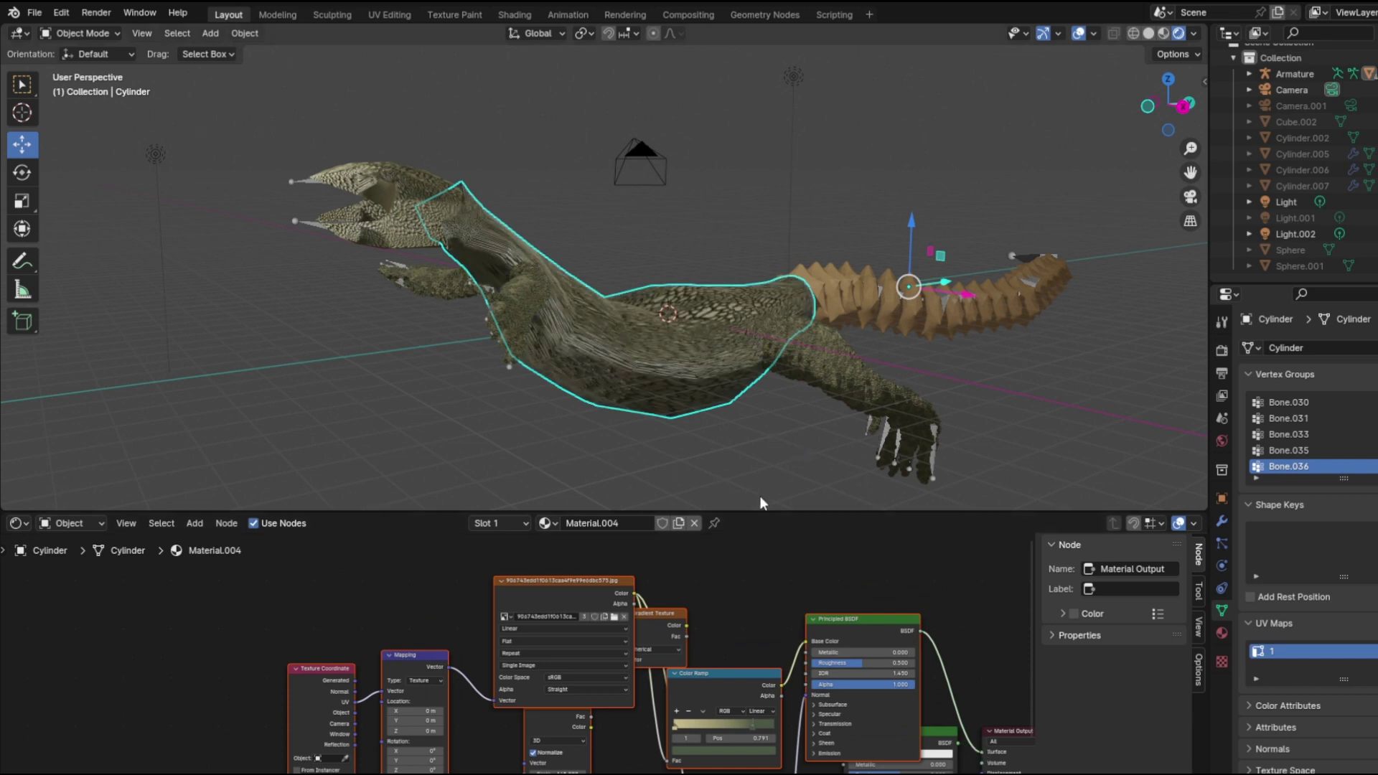
# Step: Connect the upper Noise Texture's Color output to the olive Color Ramp's Fac and the Bump node's Height in the body material
pyautogui.click(567, 721)
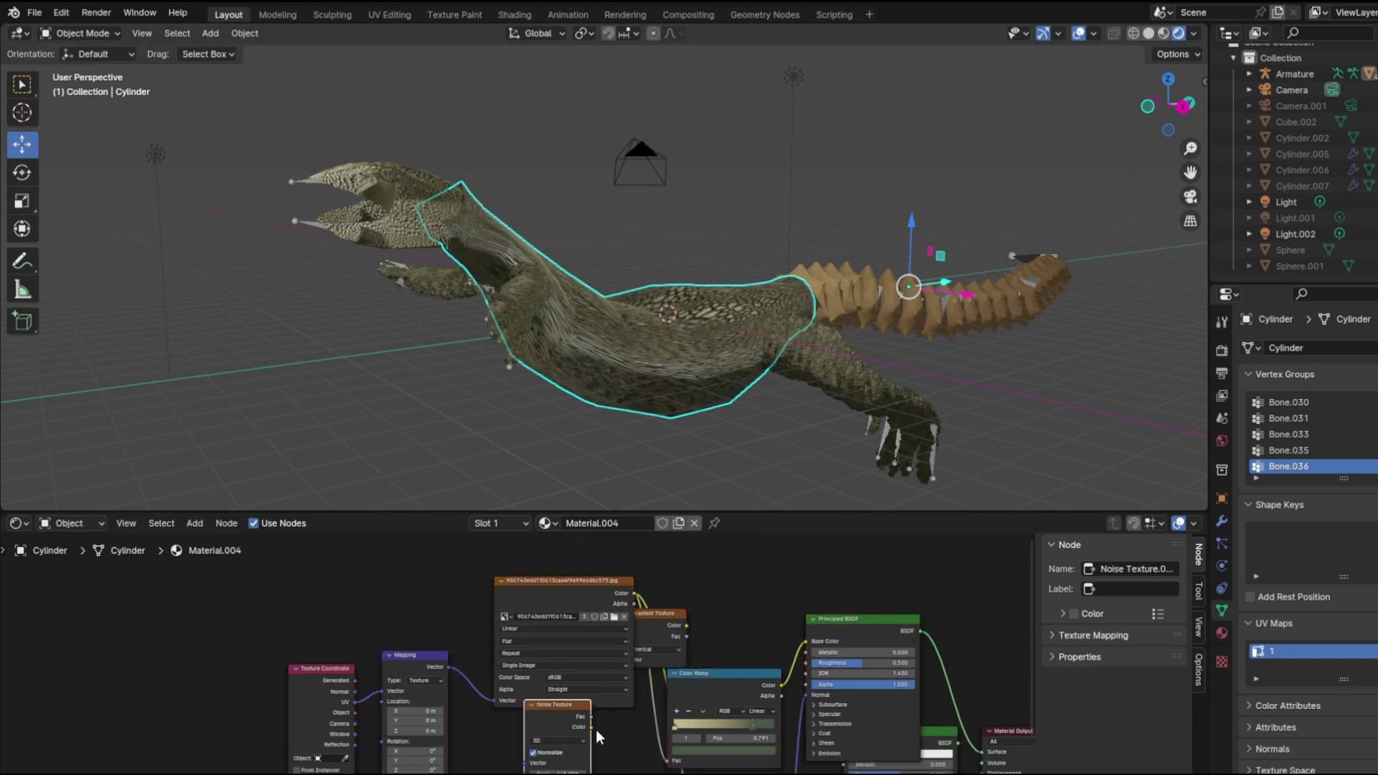
pyautogui.moveTo(591, 727); pyautogui.dragTo(672, 760)
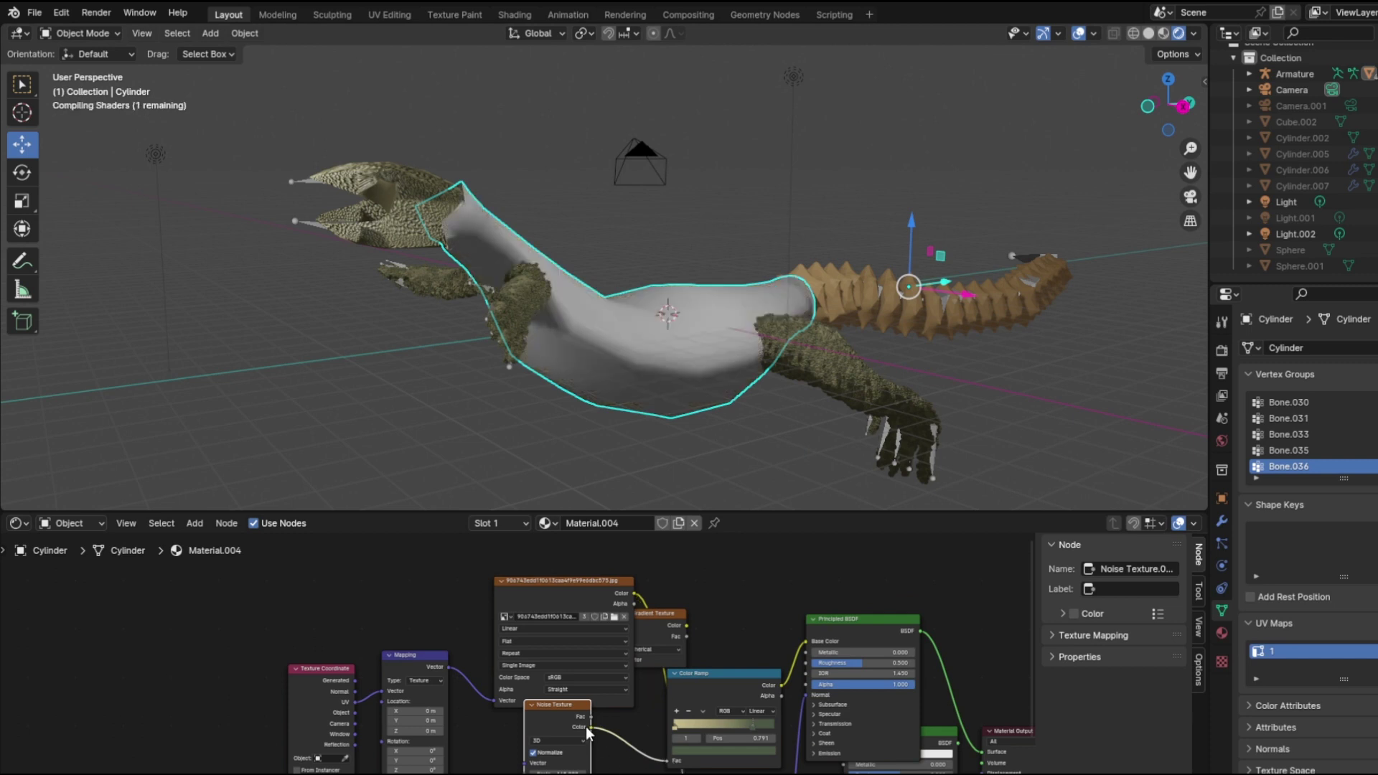
pyautogui.moveTo(590, 727); pyautogui.dragTo(730, 735)
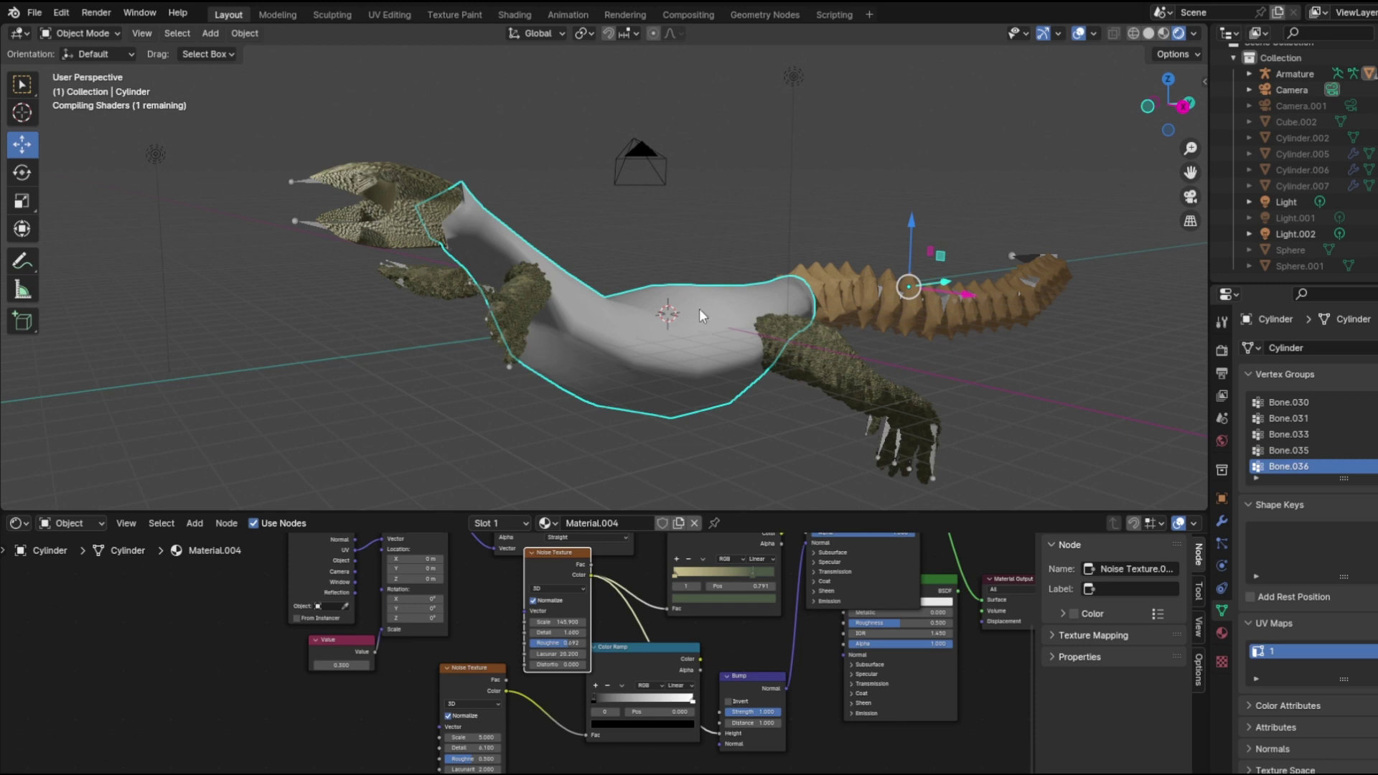
pyautogui.click(738, 227)
pyautogui.moveTo(699, 244)
pyautogui.mouseDown(button='middle')
pyautogui.moveTo(662, 290)
pyautogui.moveTo(699, 245)
pyautogui.mouseUp(button='middle')
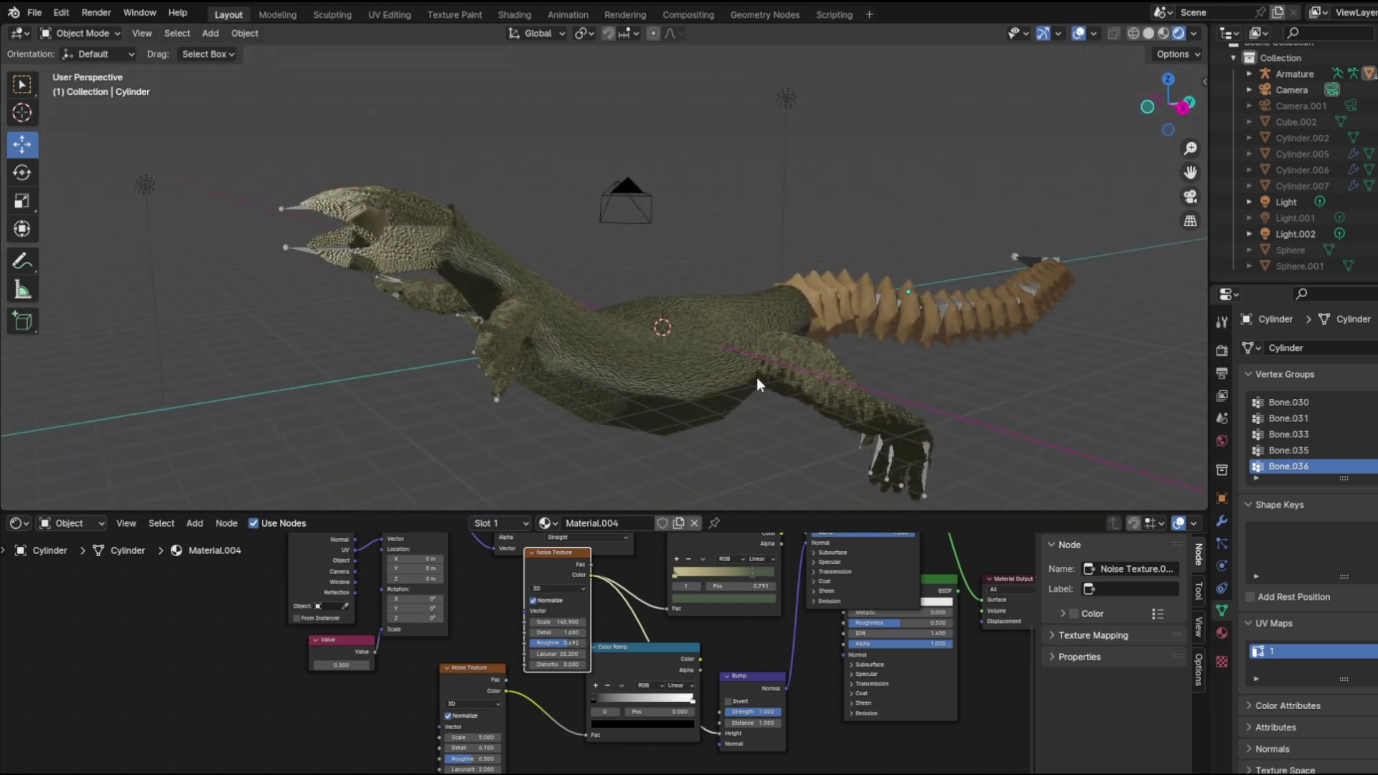
# Step: Reconnect the Image Texture's Color output to the olive Color Ramp's Fac input in the body material
pyautogui.scroll(-2, 739, 624)
pyautogui.moveTo(728, 647); pyautogui.dragTo(659, 725, button='middle')
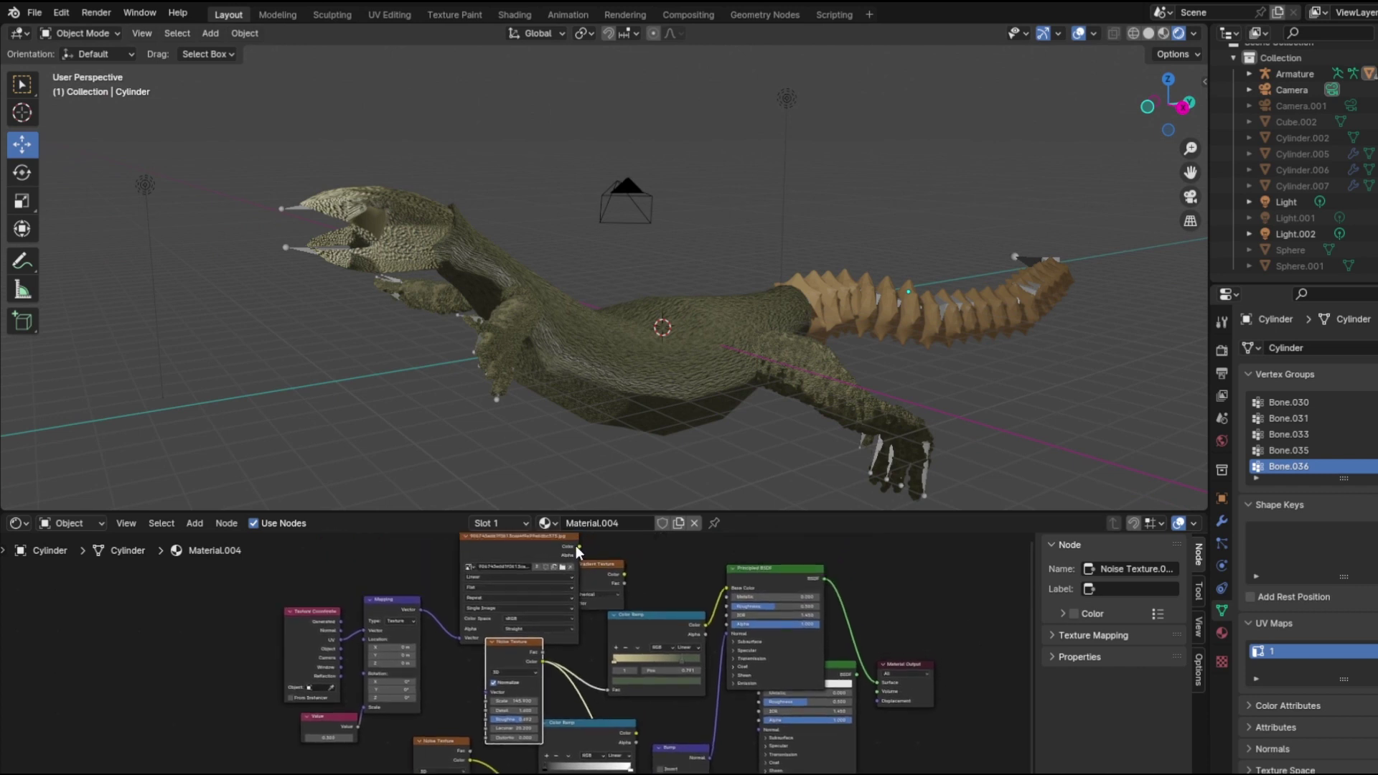
pyautogui.moveTo(579, 547); pyautogui.dragTo(607, 690)
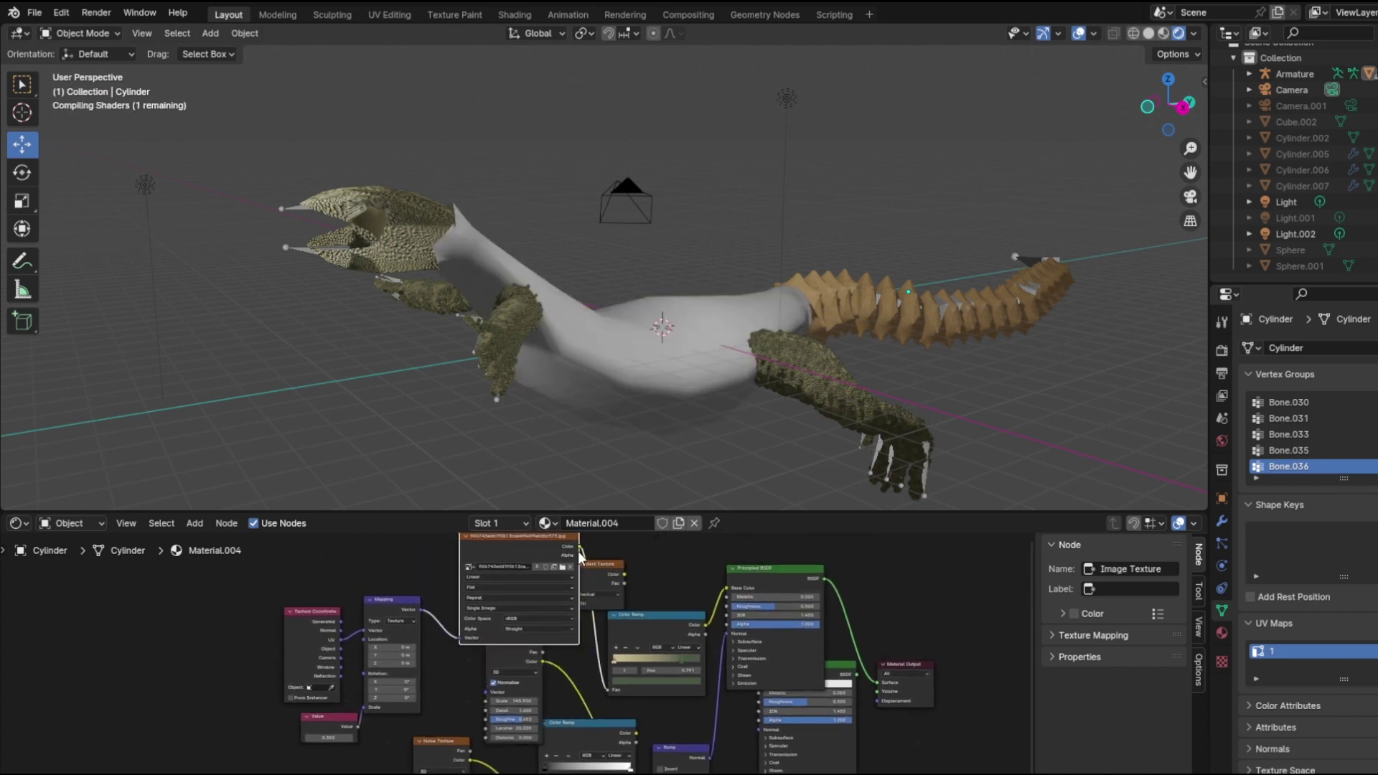
# Step: Connect the Image Texture's Color to the Bump's Height and the Texture Coordinate's Camera output to the Mapping's Vector in the body material
pyautogui.moveTo(579, 546); pyautogui.dragTo(653, 774)
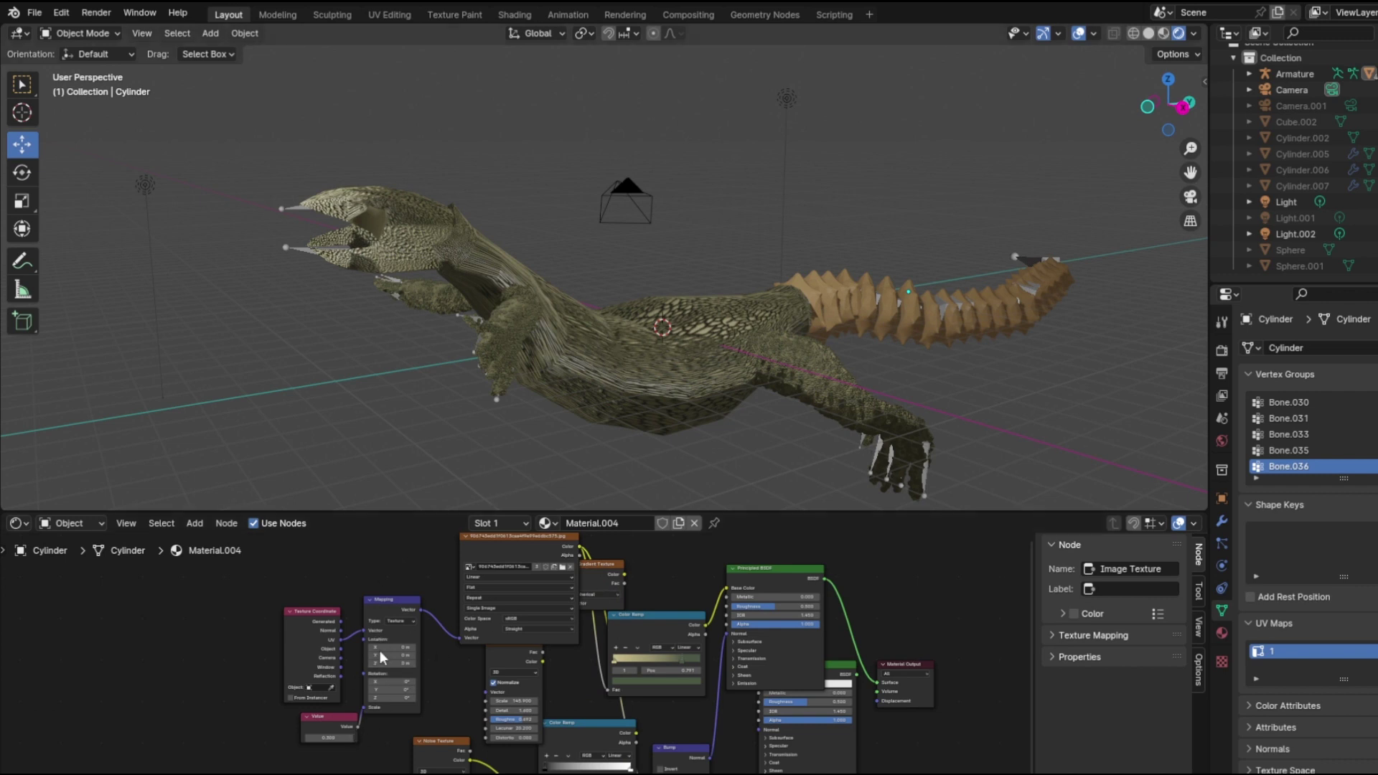
pyautogui.click(342, 656)
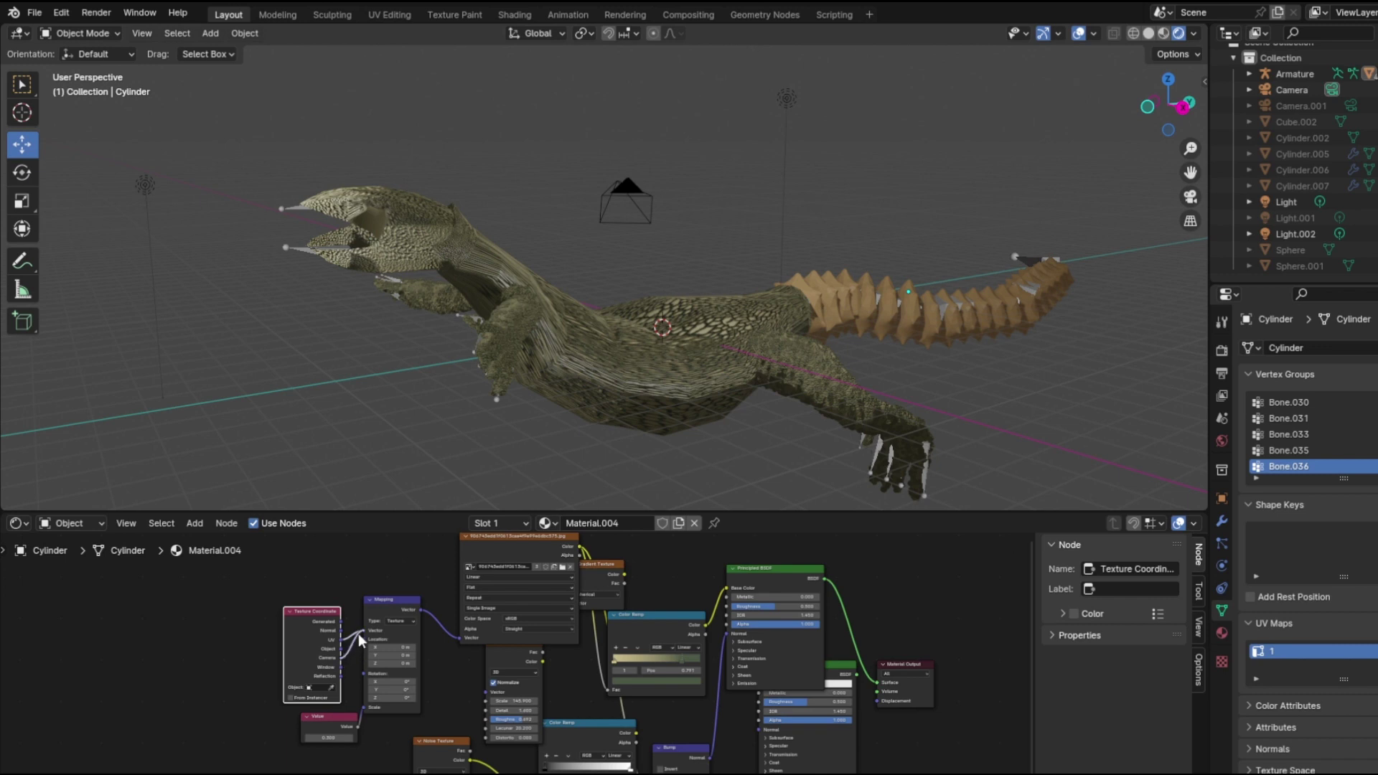
pyautogui.moveTo(359, 635); pyautogui.dragTo(360, 633)
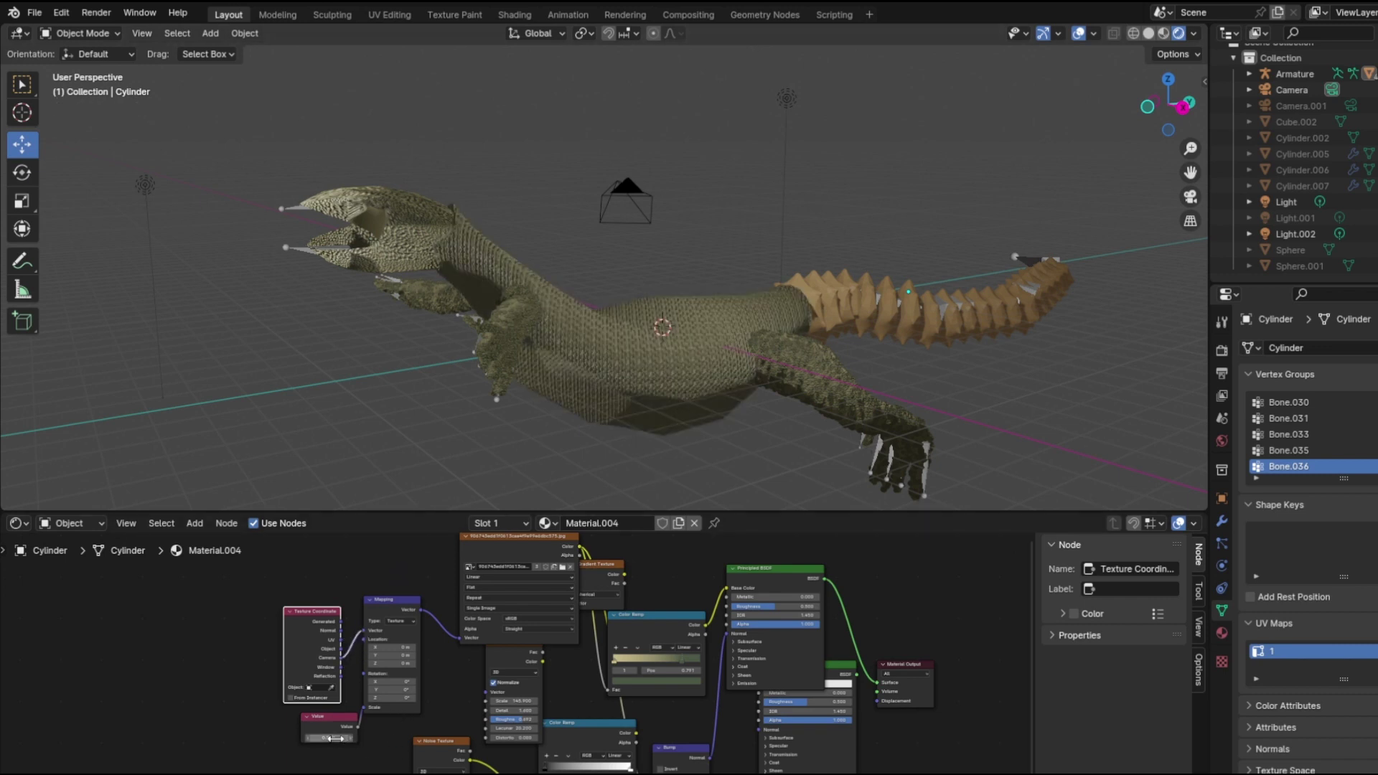
# Step: Adjust the Value node for smaller body scales and shift the olive Color Ramp's light stop to lighten the body
pyautogui.moveTo(338, 738); pyautogui.dragTo(474, 739)
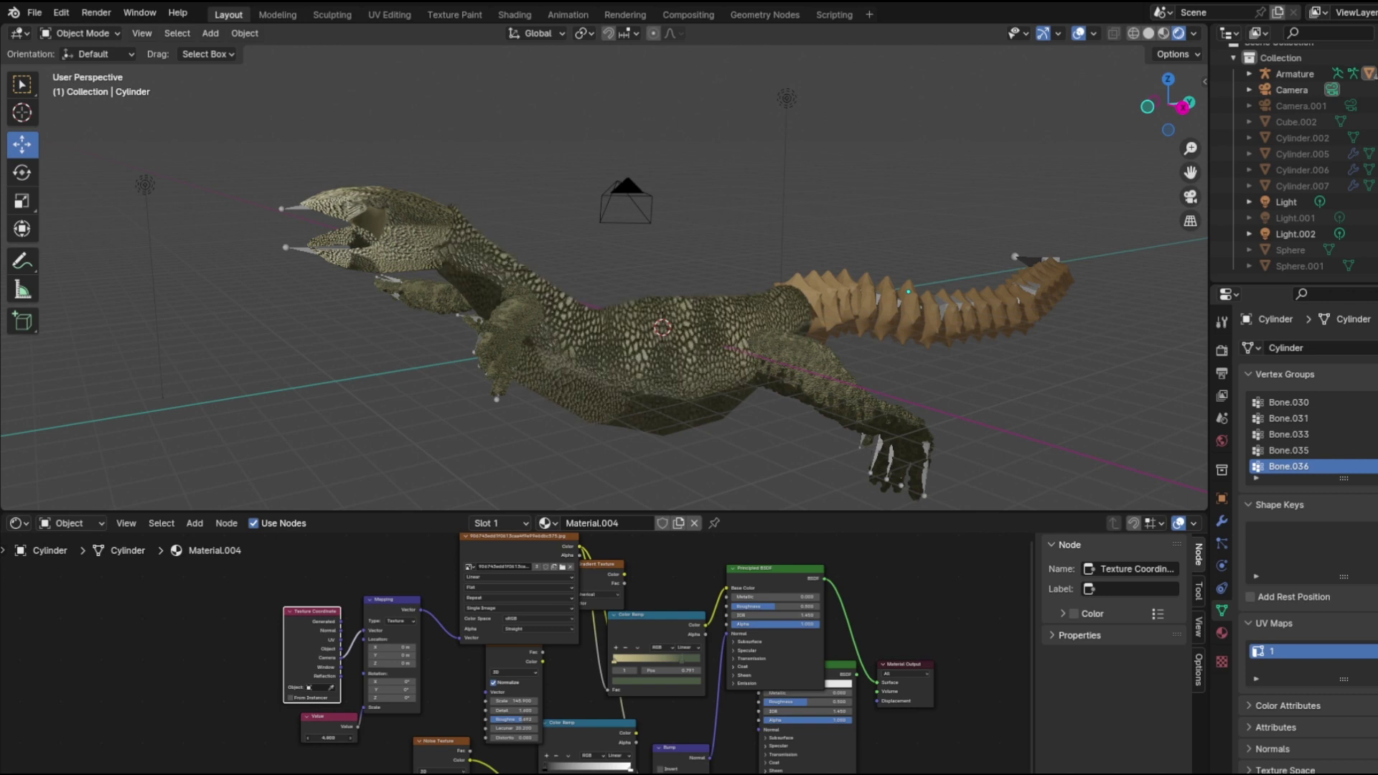
pyautogui.moveTo(353, 738); pyautogui.dragTo(334, 738)
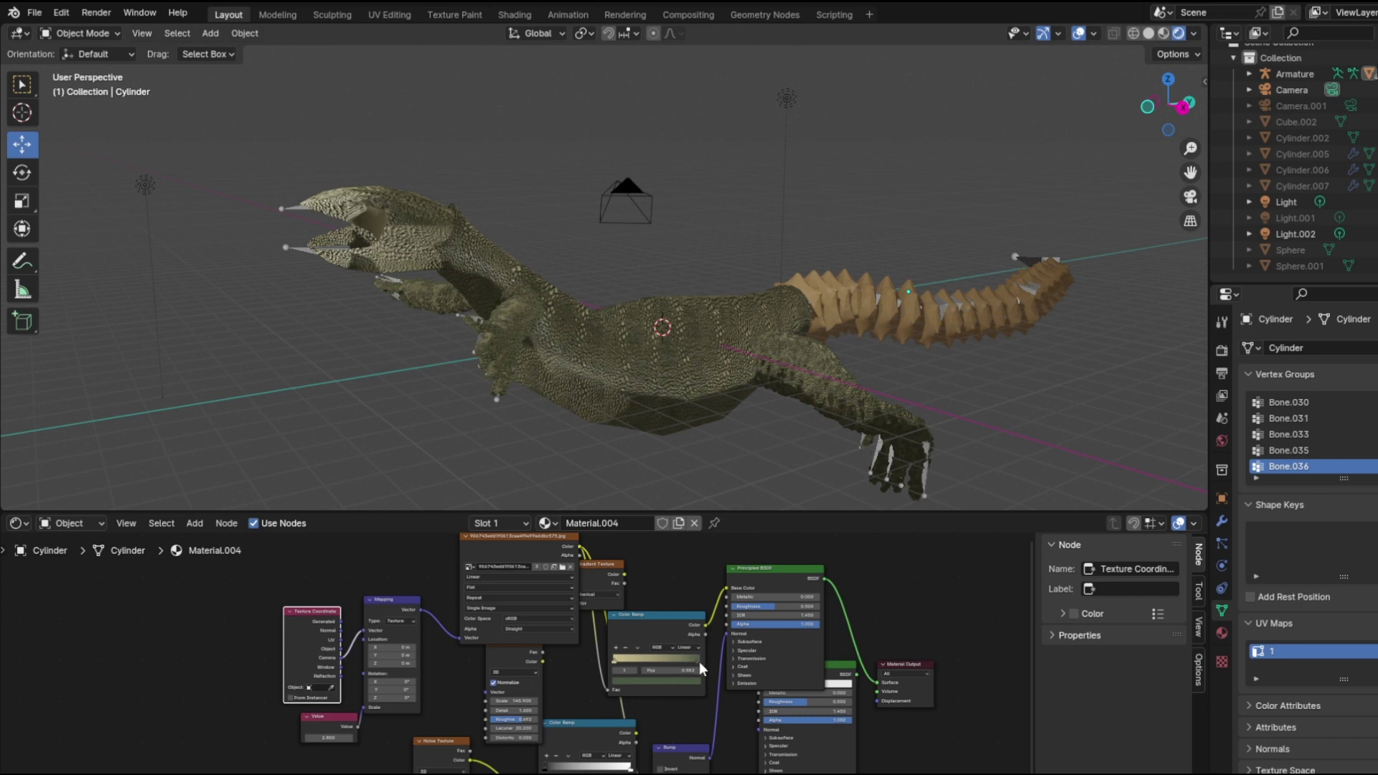
pyautogui.moveTo(614, 659); pyautogui.dragTo(636, 679)
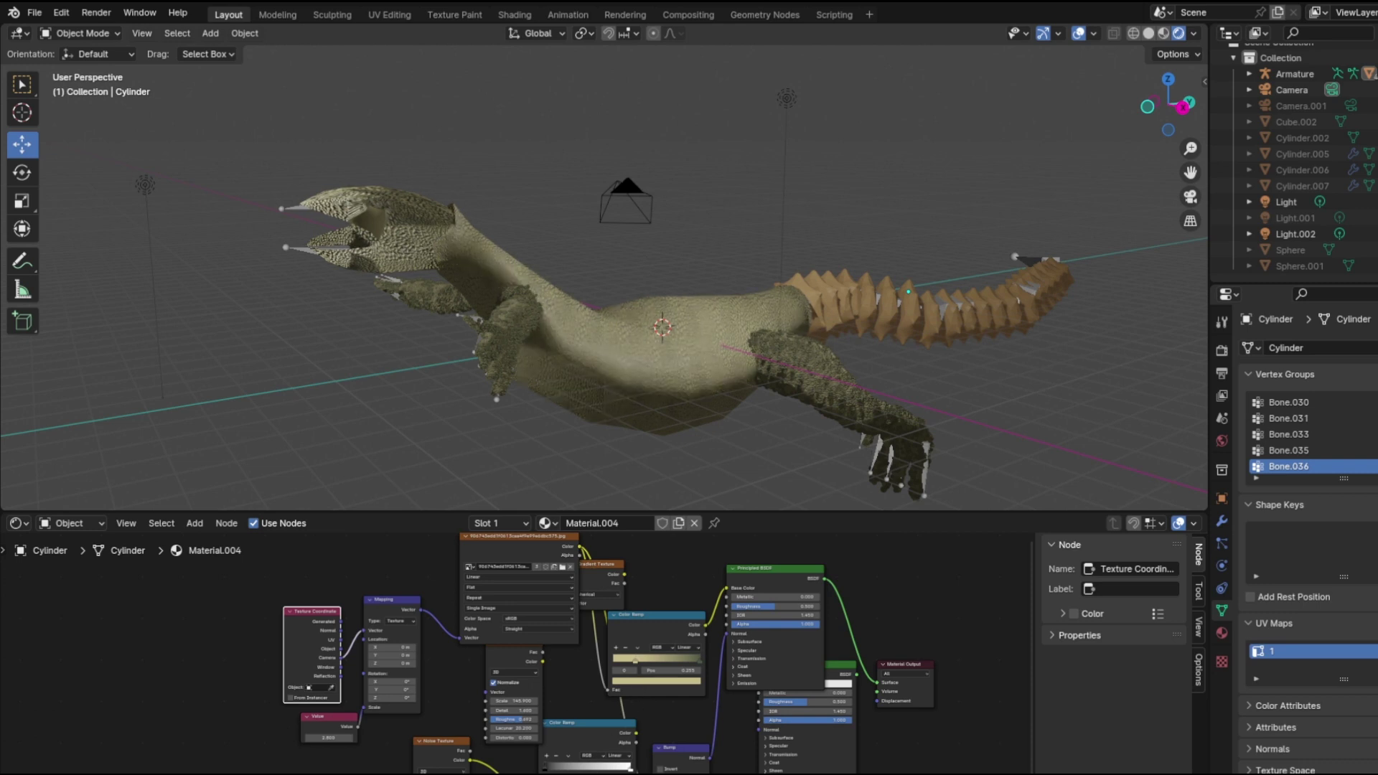
pyautogui.moveTo(897, 287)
pyautogui.mouseDown(button='middle')
pyautogui.moveTo(929, 225)
pyautogui.moveTo(841, 324)
pyautogui.moveTo(834, 300)
pyautogui.moveTo(894, 285)
pyautogui.mouseUp(button='middle')
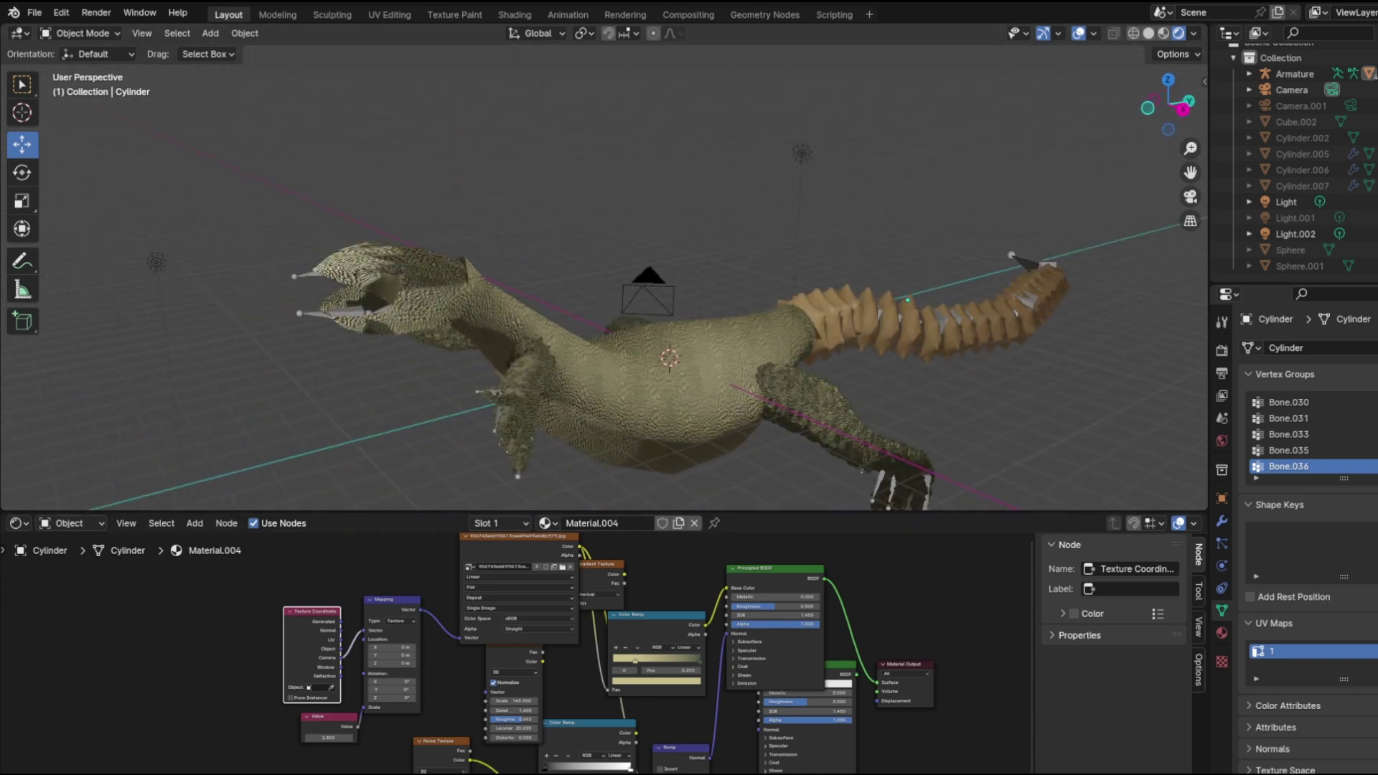
pyautogui.moveTo(621, 662); pyautogui.dragTo(600, 665)
pyautogui.moveTo(906, 360); pyautogui.dragTo(799, 528, button='middle')
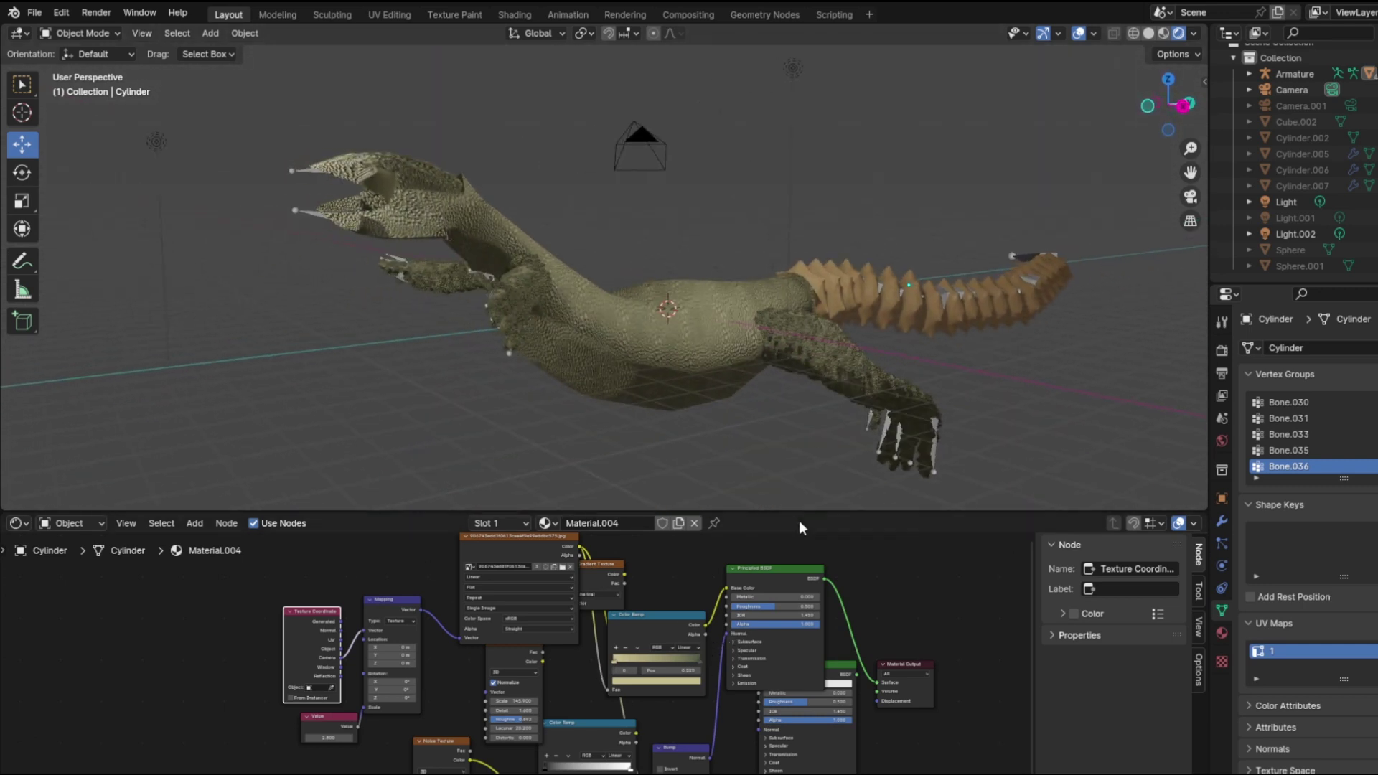
# Step: Add a smooth-shaded UV sphere and move it about 7.9 m in the negative Y direction, out of the body
pyautogui.moveTo(1036, 513); pyautogui.dragTo(1036, 767)
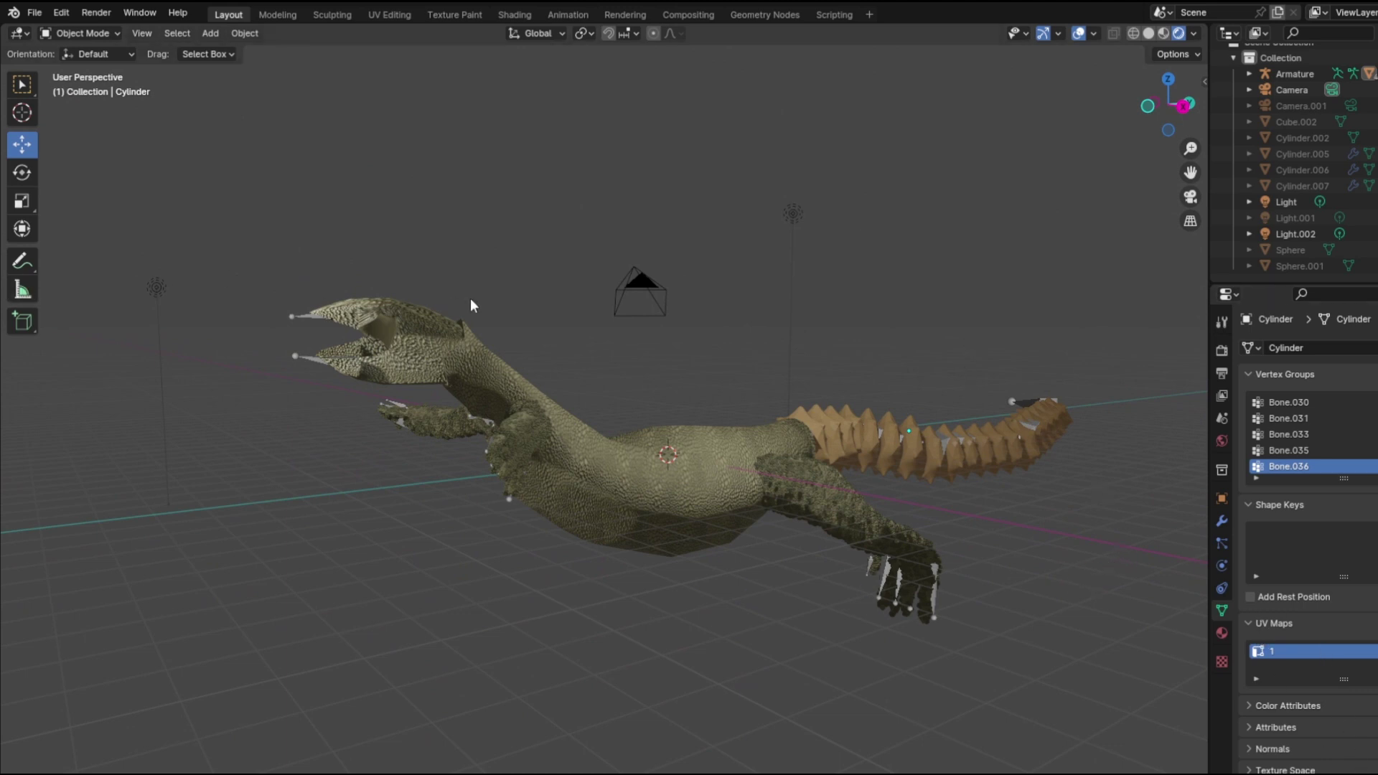
pyautogui.moveTo(472, 305); pyautogui.dragTo(615, 270, button='middle')
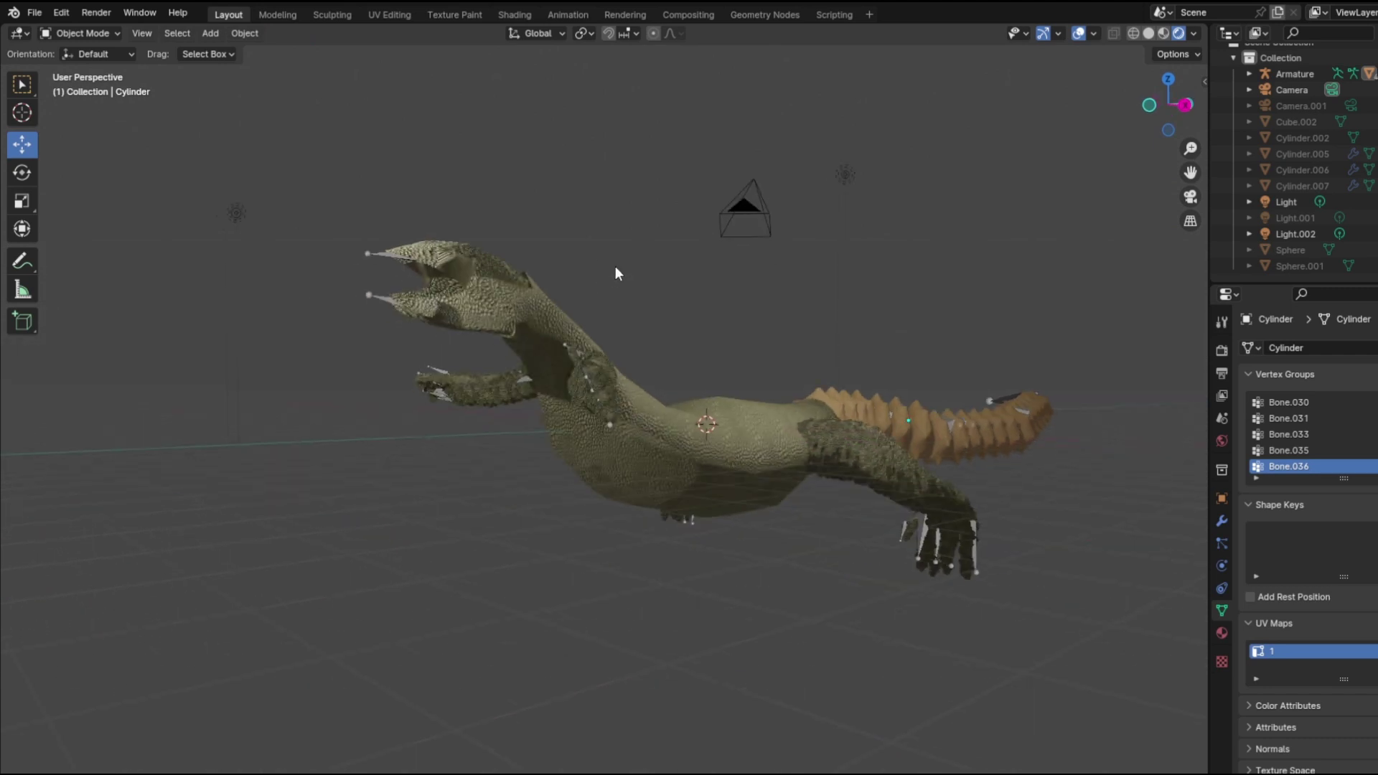
pyautogui.click(210, 34)
pyautogui.moveTo(245, 53)
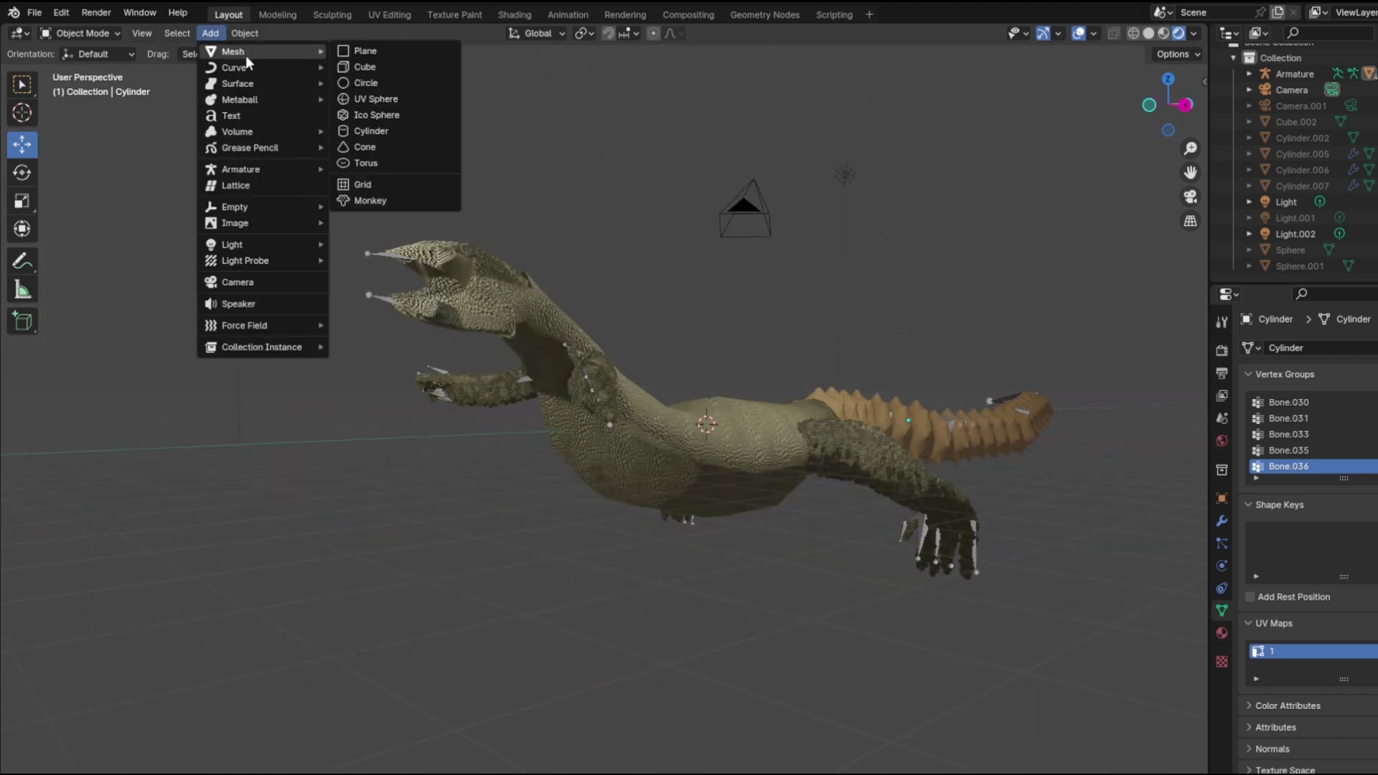
pyautogui.click(398, 98)
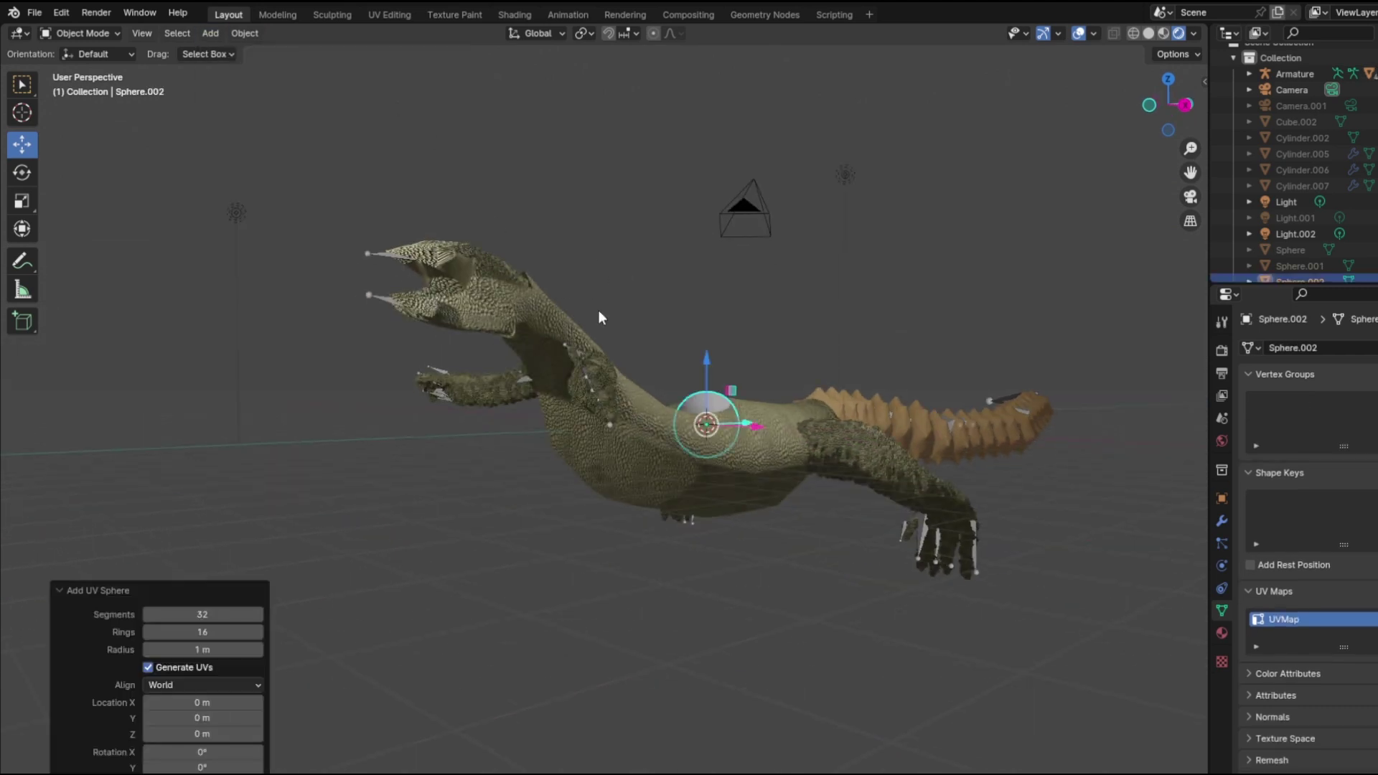
pyautogui.rightClick(725, 418)
pyautogui.click(725, 417)
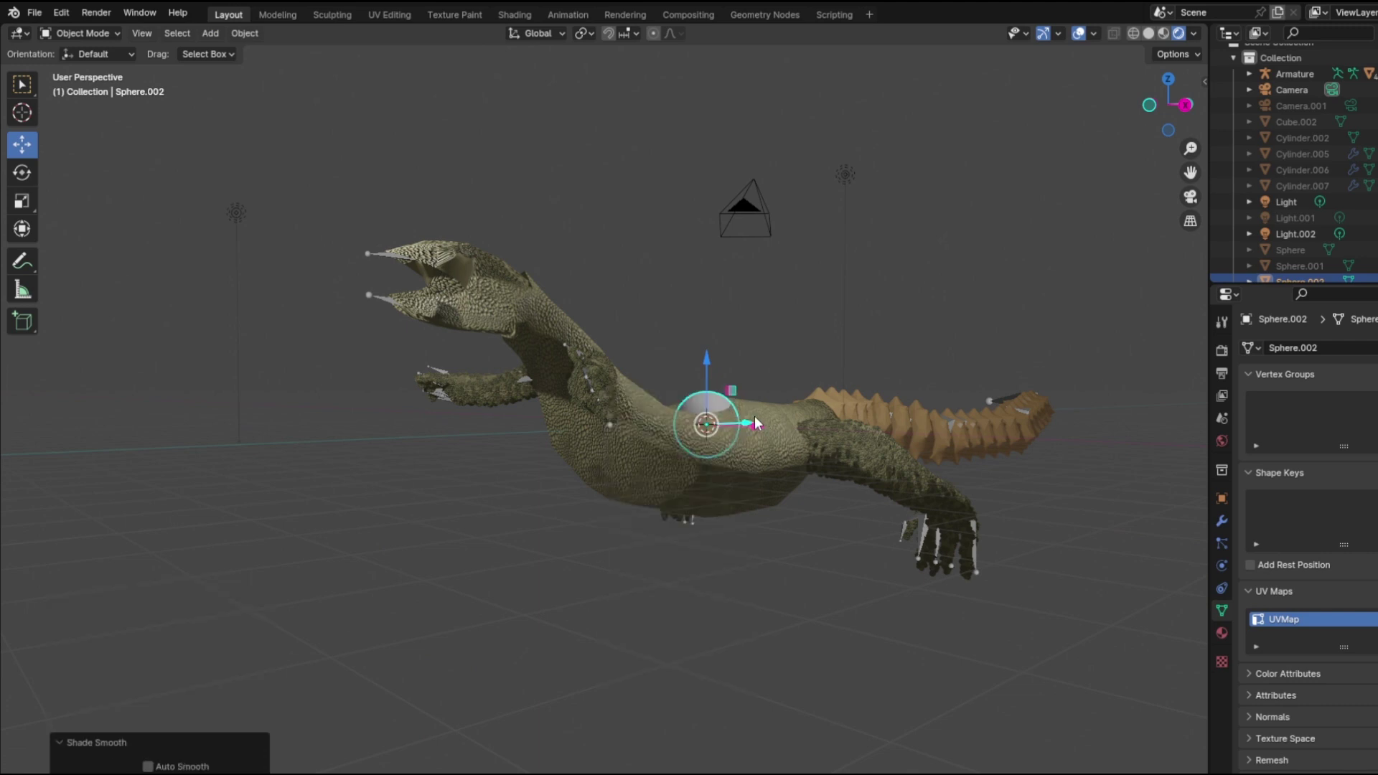
pyautogui.moveTo(755, 422); pyautogui.dragTo(540, 433)
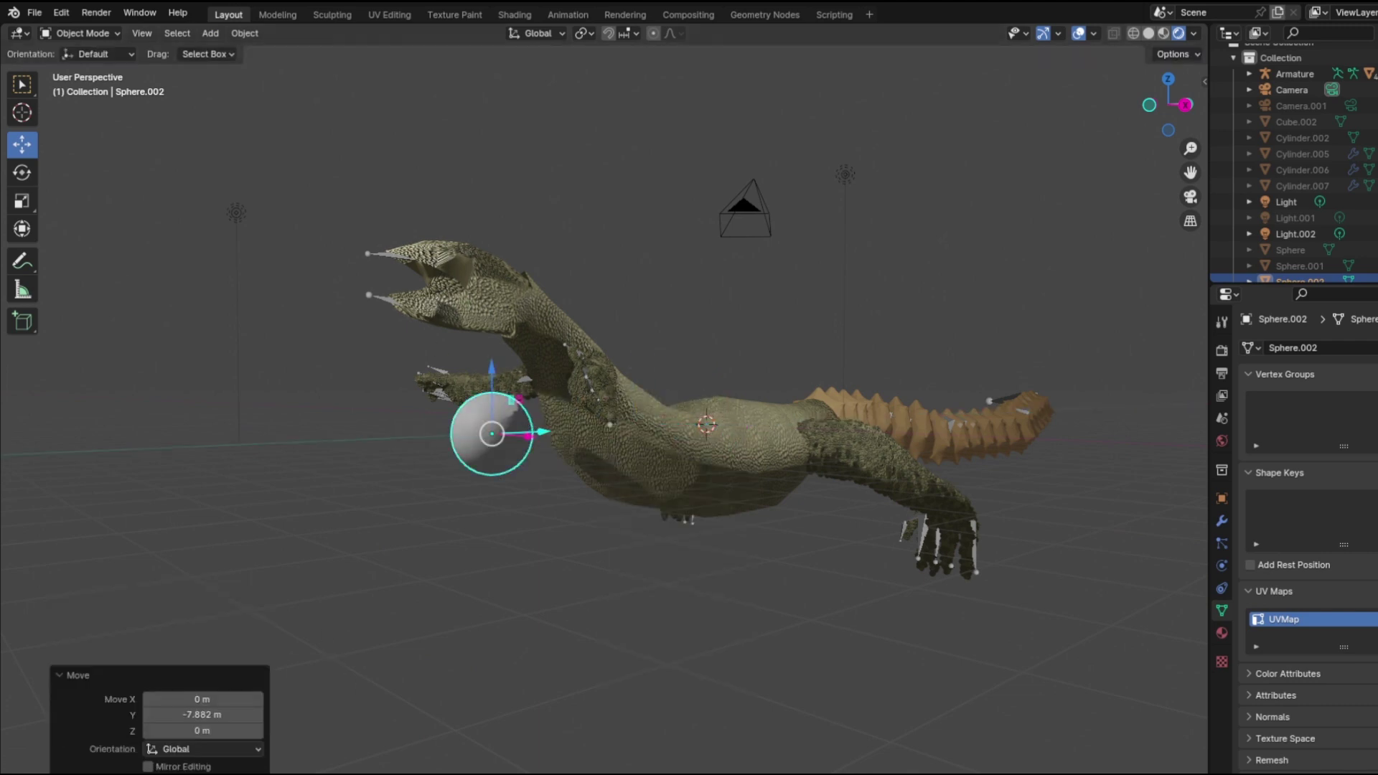
pyautogui.press('s')
# Step: Give the sphere a new material with a black base color and a roughness of 0
pyautogui.moveTo(686, 774); pyautogui.dragTo(686, 527)
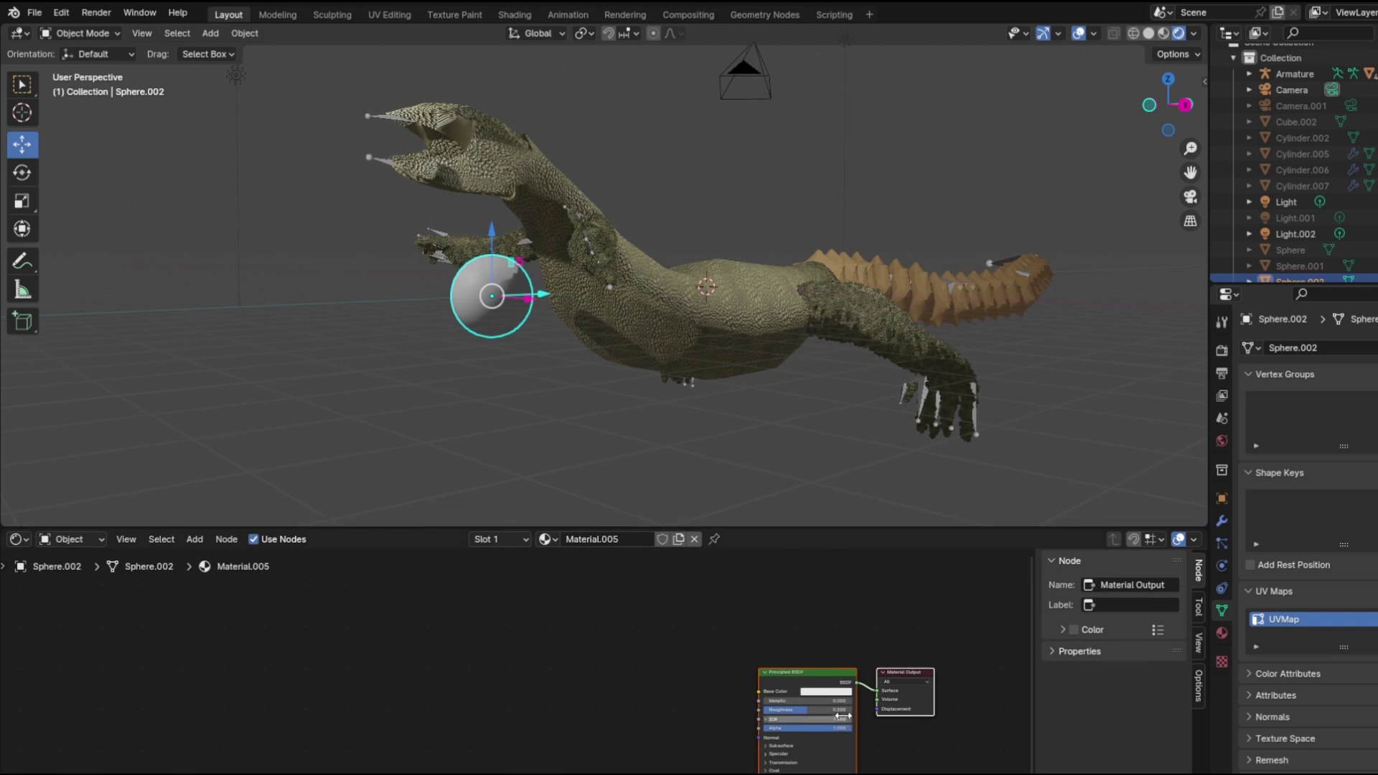
pyautogui.scroll(5, 845, 720)
pyautogui.moveTo(688, 630); pyautogui.dragTo(528, 569, button='middle')
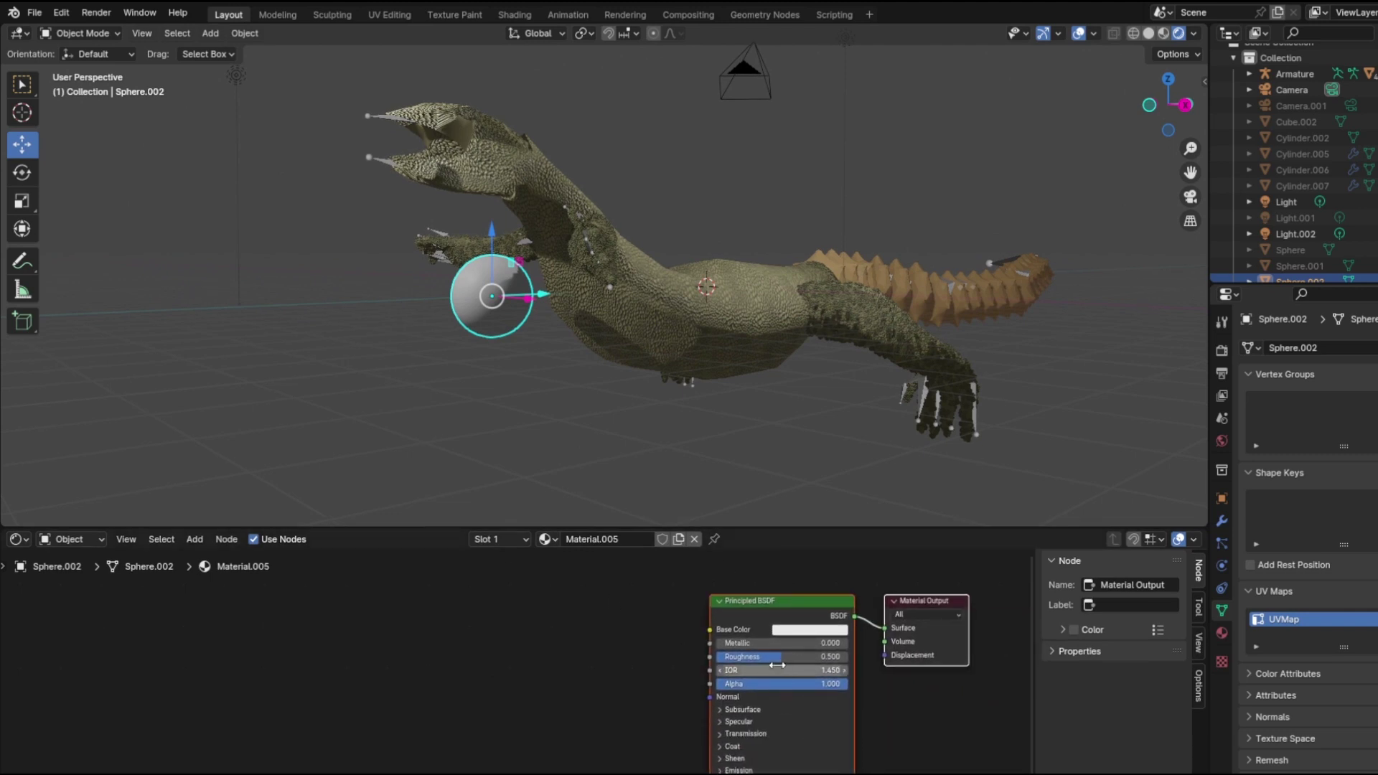
pyautogui.moveTo(786, 656); pyautogui.dragTo(718, 657)
pyautogui.click(796, 629)
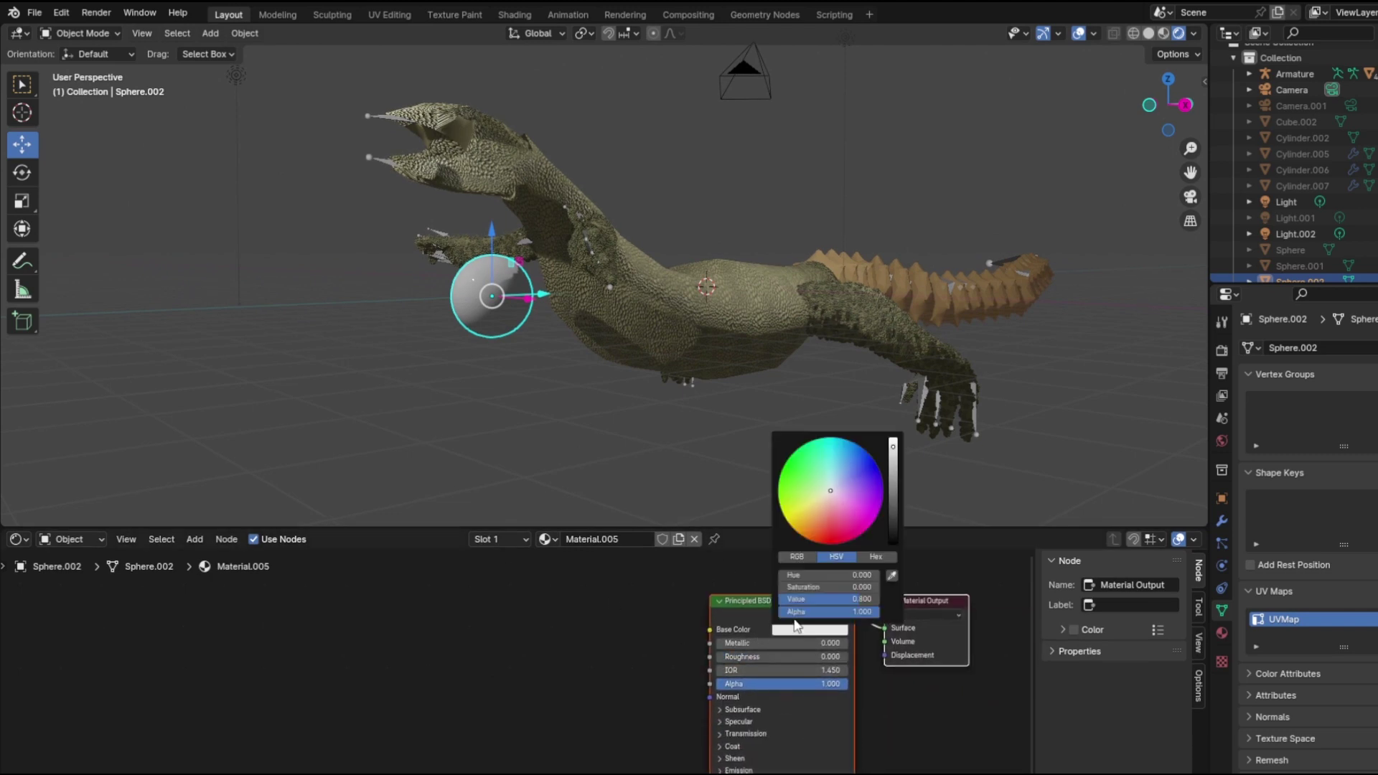
pyautogui.moveTo(894, 485); pyautogui.dragTo(896, 543)
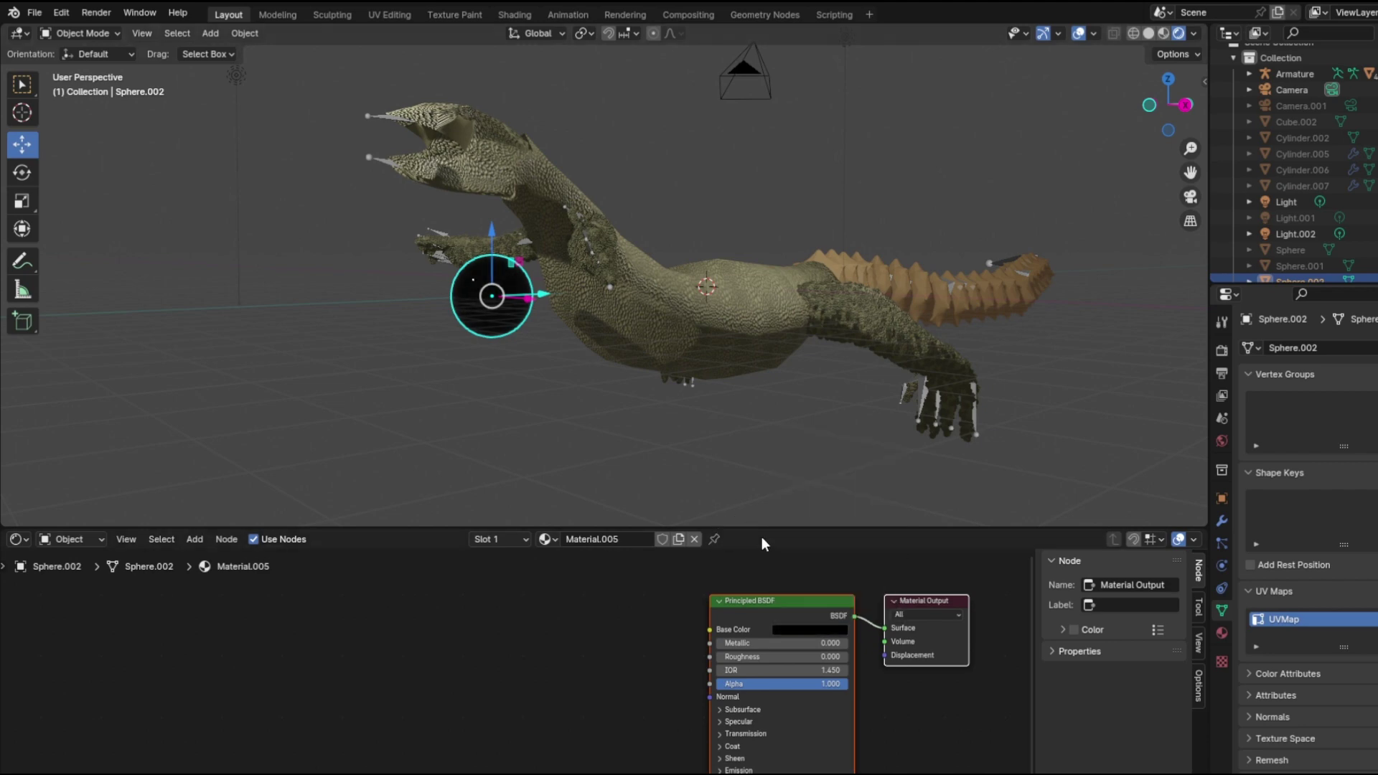
pyautogui.moveTo(767, 529); pyautogui.dragTo(607, 682)
# Step: Move the black sphere onto the creature's head and scale it uniformly to 0.221
pyautogui.moveTo(495, 370); pyautogui.dragTo(532, 260)
pyautogui.moveTo(531, 254); pyautogui.dragTo(518, 303, button='middle')
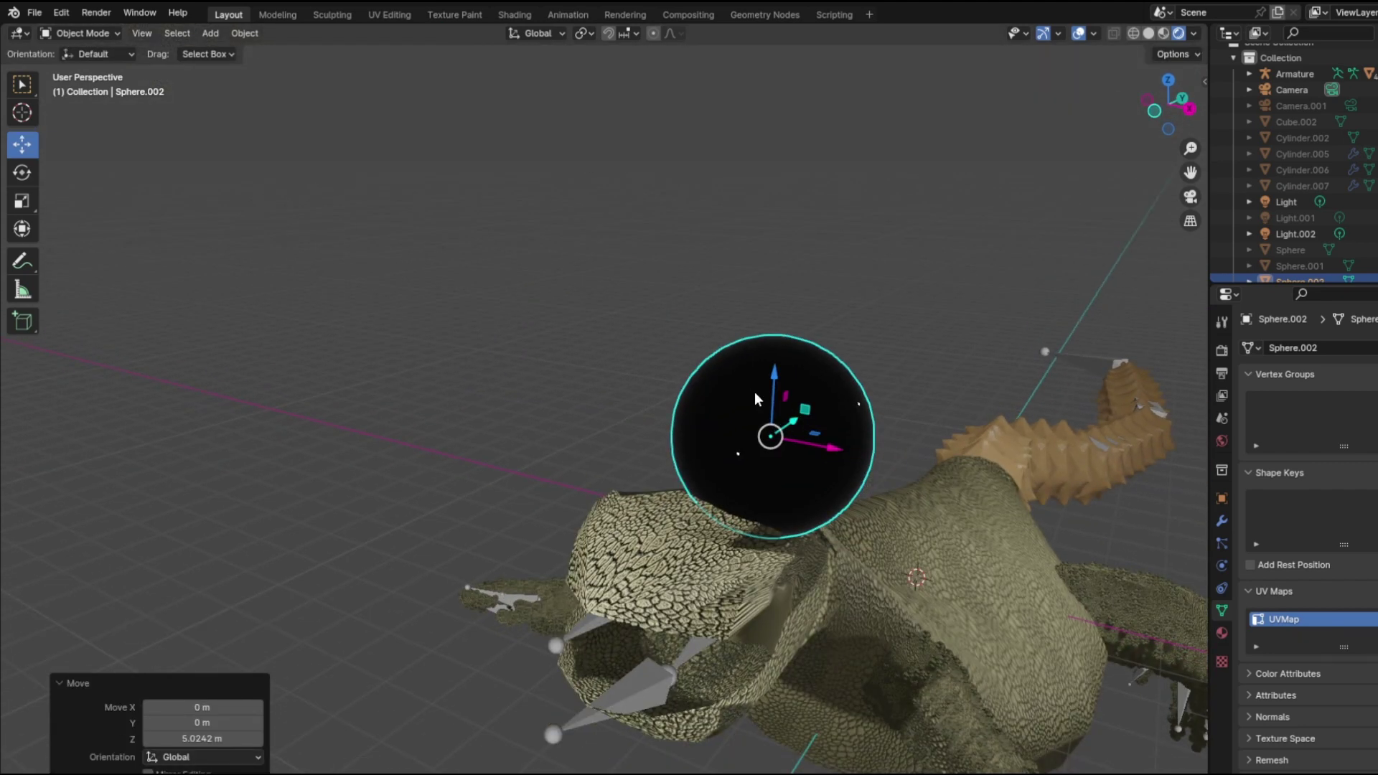
pyautogui.moveTo(771, 435); pyautogui.dragTo(722, 530)
pyautogui.moveTo(729, 533); pyautogui.dragTo(705, 508, button='middle')
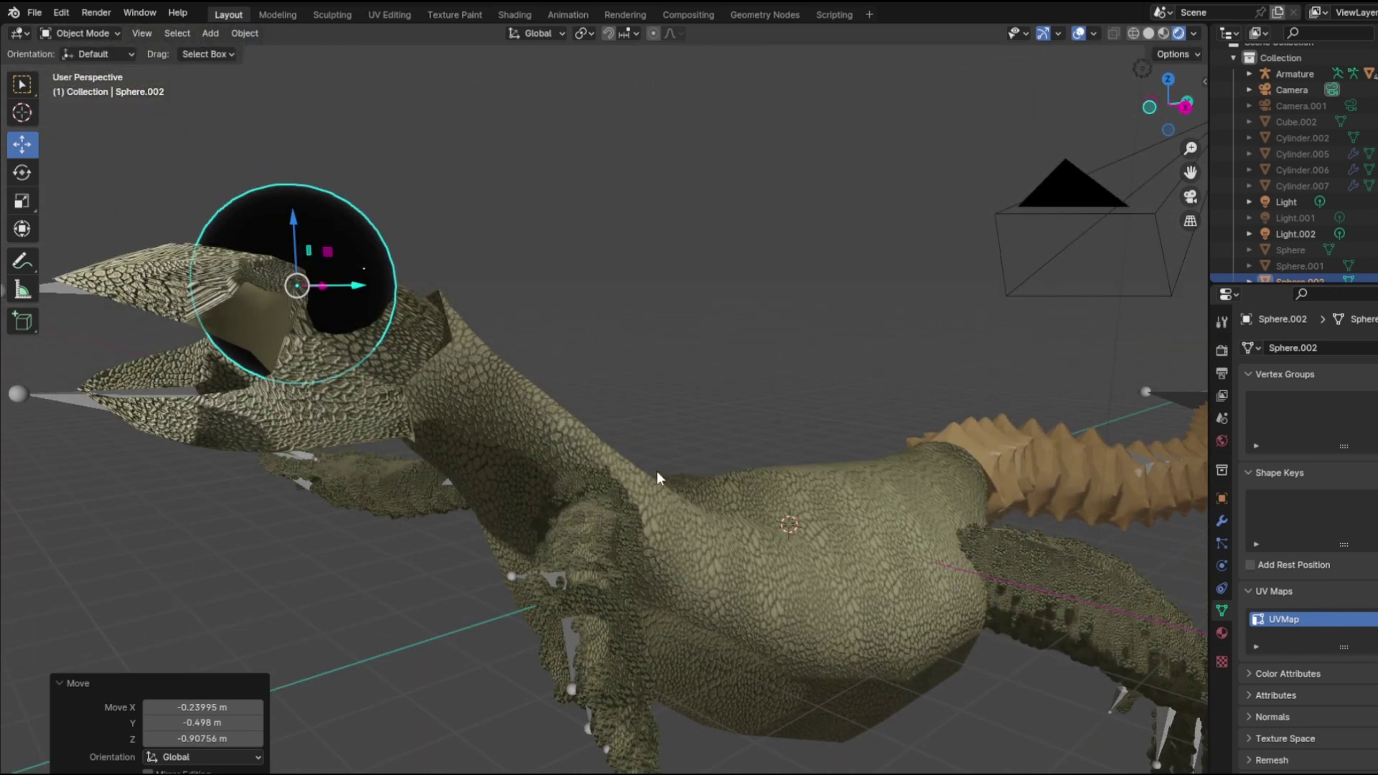
pyautogui.moveTo(364, 296); pyautogui.dragTo(242, 296)
pyautogui.click(33, 207)
pyautogui.moveTo(280, 330); pyautogui.dragTo(323, 331, button='middle')
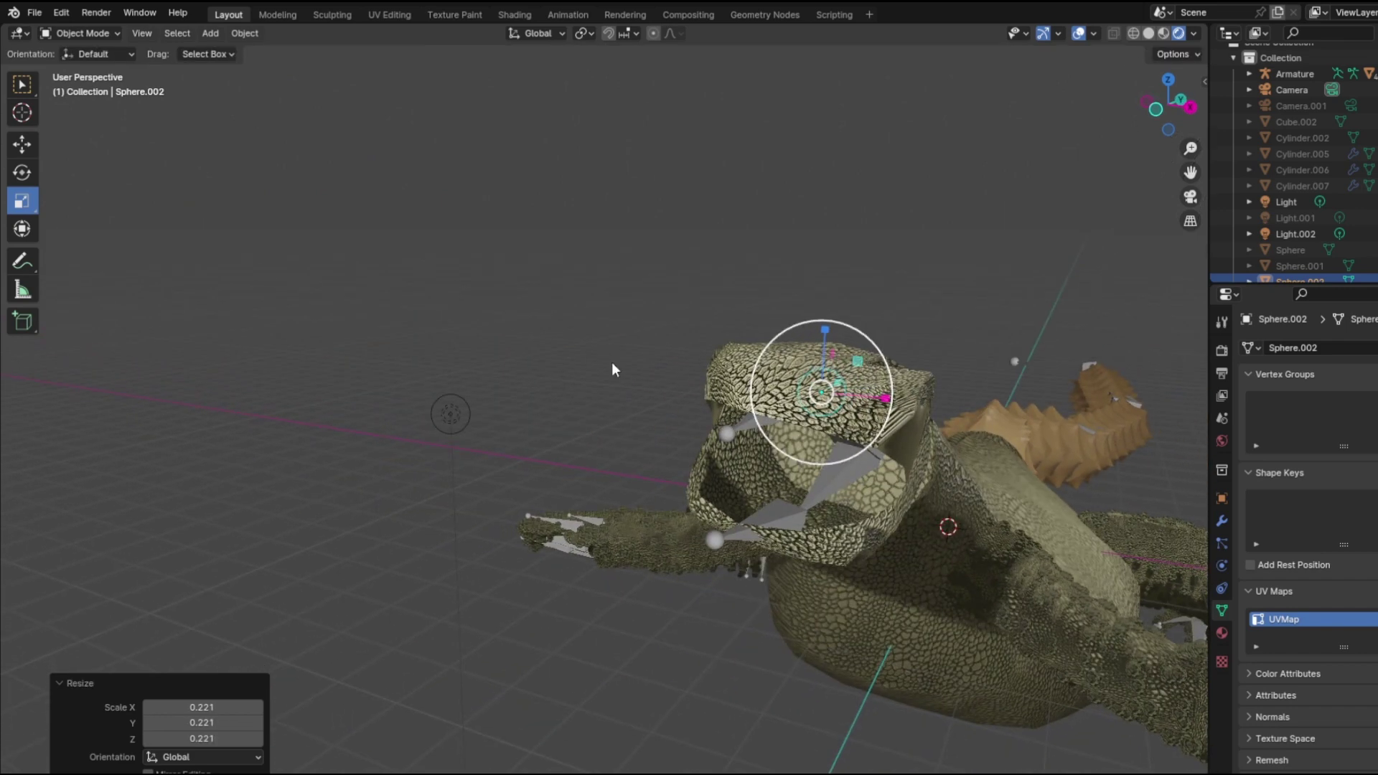
# Step: Position the small black sphere on the side of the head, above the corner of the jaws, as an eye
pyautogui.click(25, 142)
pyautogui.moveTo(890, 397); pyautogui.dragTo(976, 401)
pyautogui.moveTo(1023, 332); pyautogui.dragTo(888, 237)
pyautogui.scroll(-5, 861, 272)
pyautogui.moveTo(854, 284); pyautogui.dragTo(819, 289, button='middle')
pyautogui.scroll(5, 398, 318)
pyautogui.scroll(-2, 326, 239)
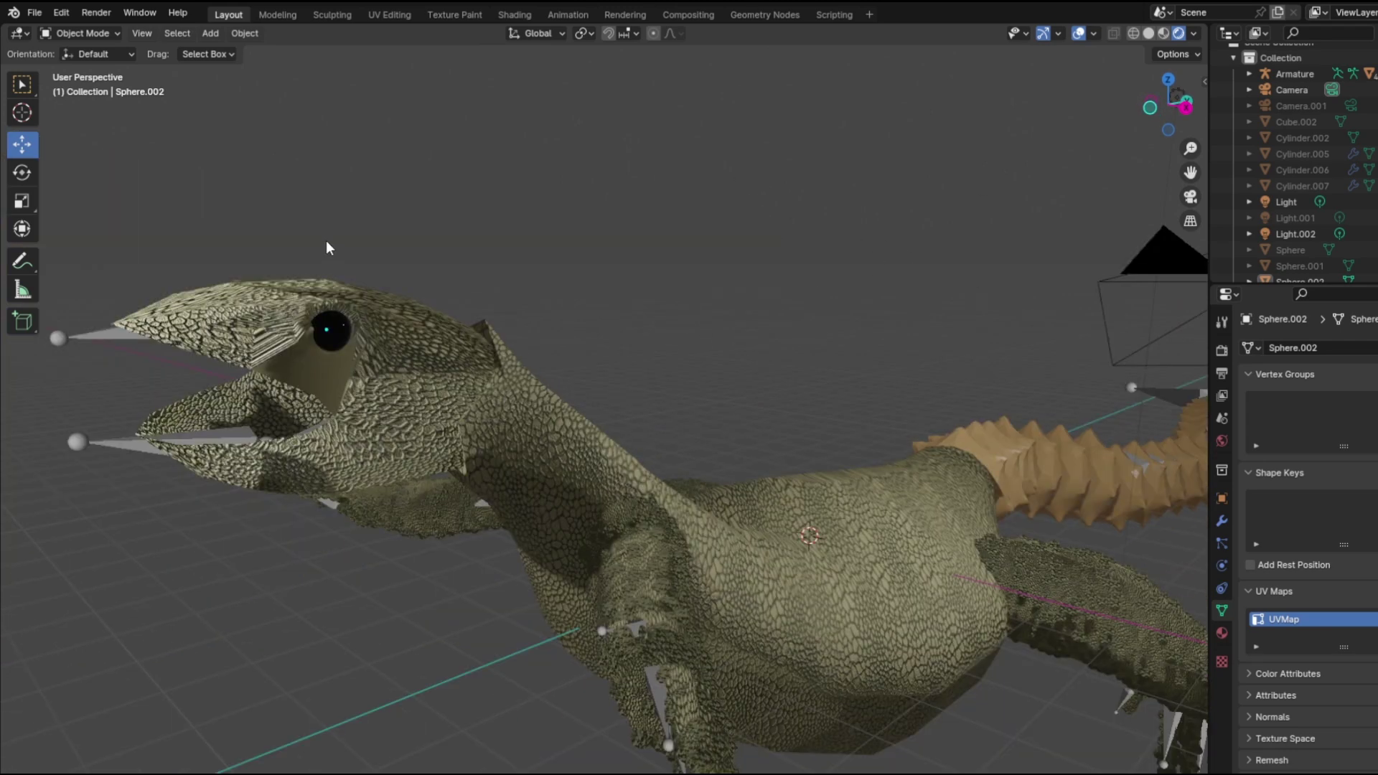
# Step: Duplicate the eye sphere and place the copy on the opposite side of the head
pyautogui.click(351, 332)
pyautogui.moveTo(351, 332); pyautogui.dragTo(479, 280, button='middle')
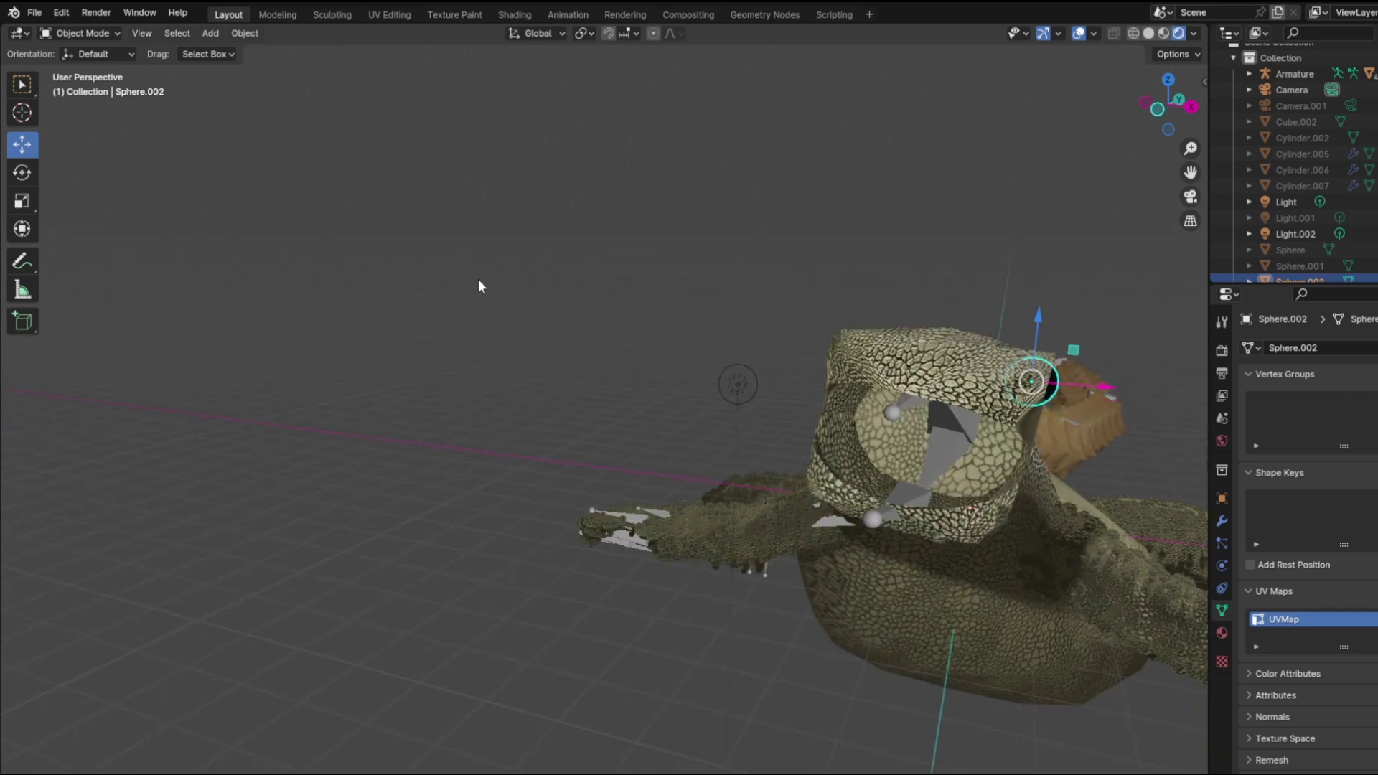
pyautogui.hotkey('shift', 'd')
pyautogui.rightClick(479, 279)
pyautogui.moveTo(1103, 379); pyautogui.dragTo(911, 370)
pyautogui.moveTo(682, 296); pyautogui.dragTo(863, 329, button='middle')
pyautogui.moveTo(1128, 524); pyautogui.dragTo(1075, 529)
pyautogui.moveTo(1075, 529); pyautogui.dragTo(498, 329, button='middle')
# Step: Select the head and examine its UV layout and scale texture in the UV Editing and Texture Paint workspaces
pyautogui.click(471, 338)
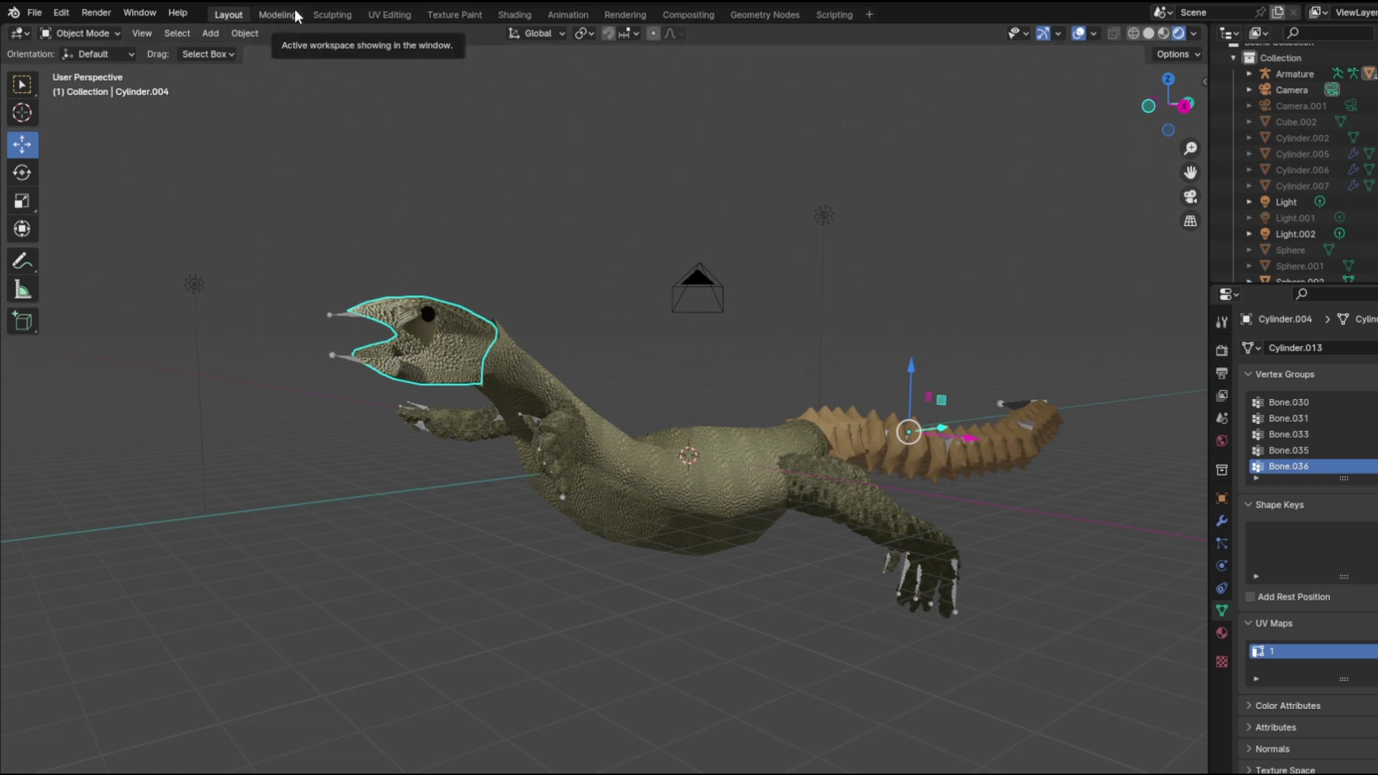
pyautogui.click(394, 14)
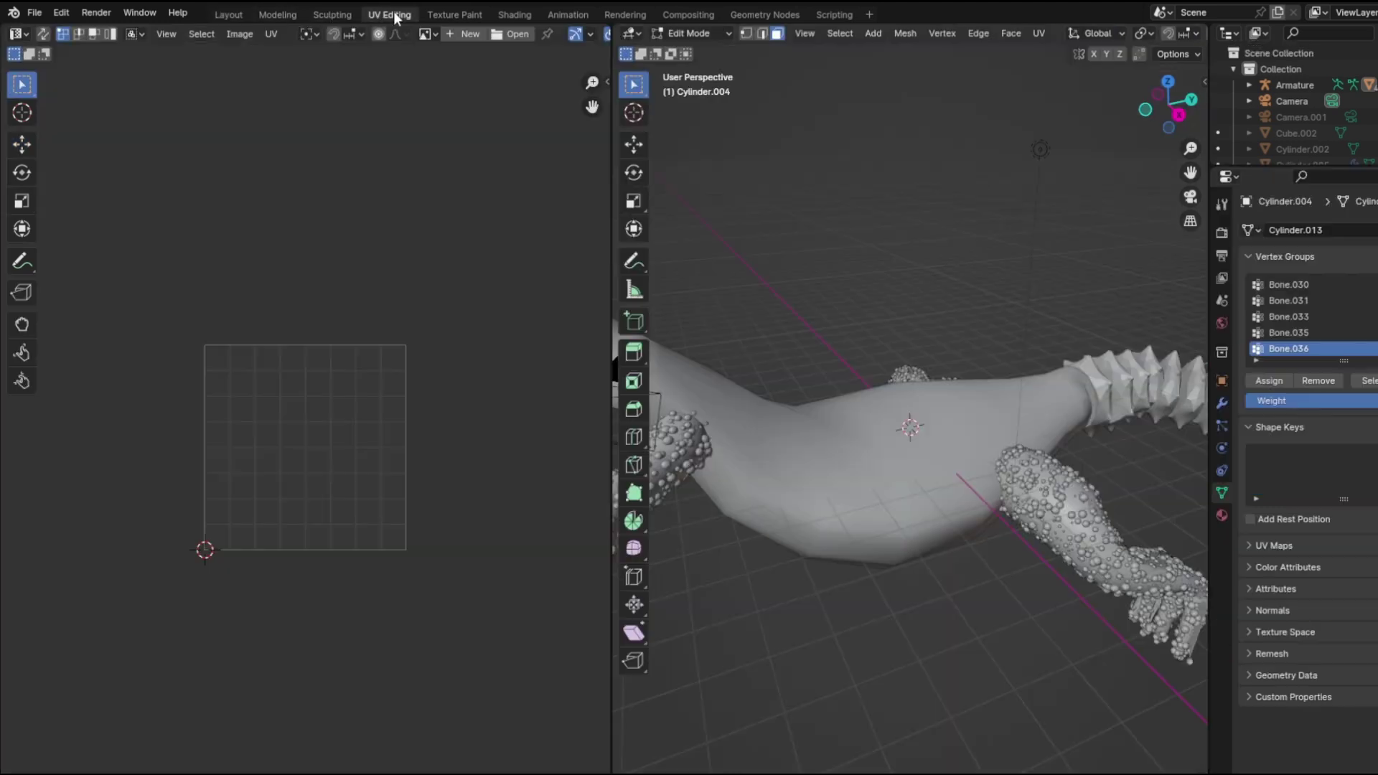
pyautogui.scroll(-3, 804, 340)
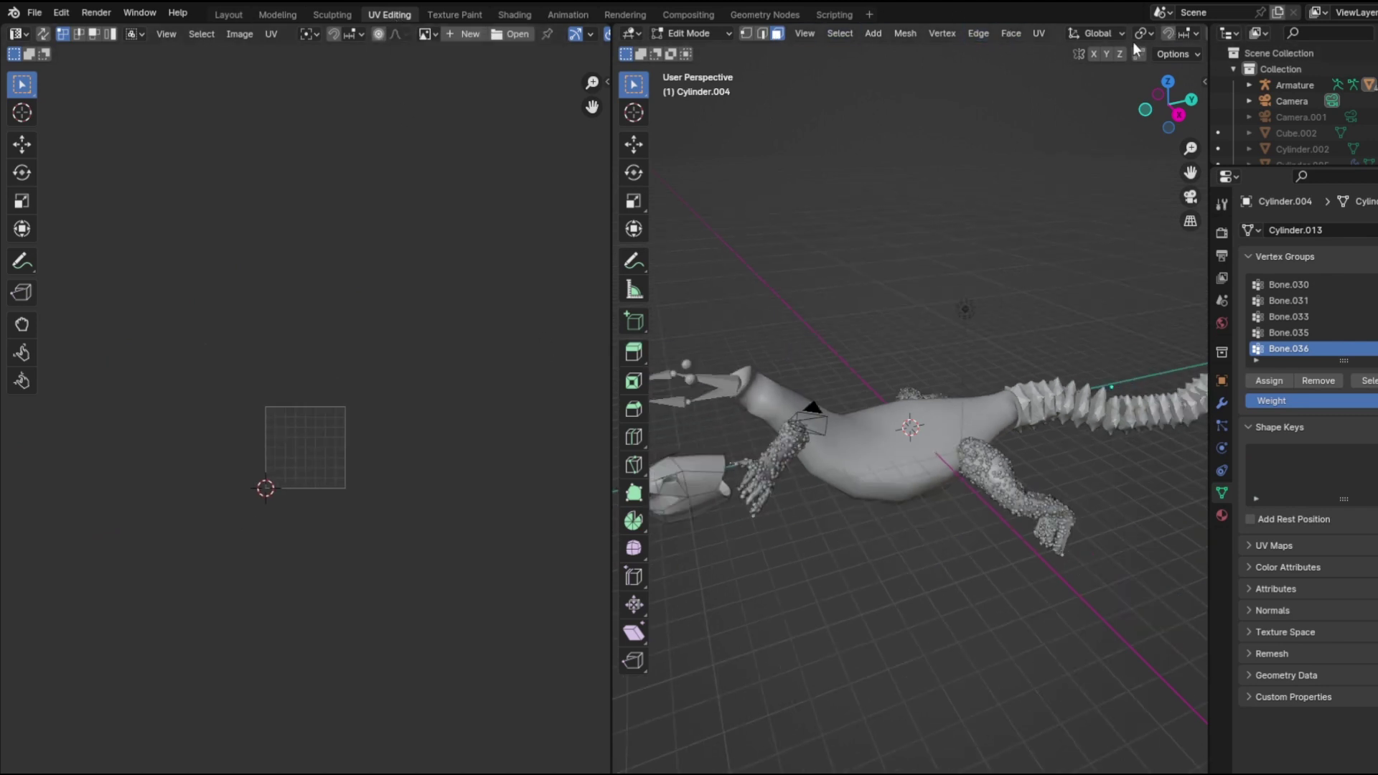
pyautogui.press('Home')
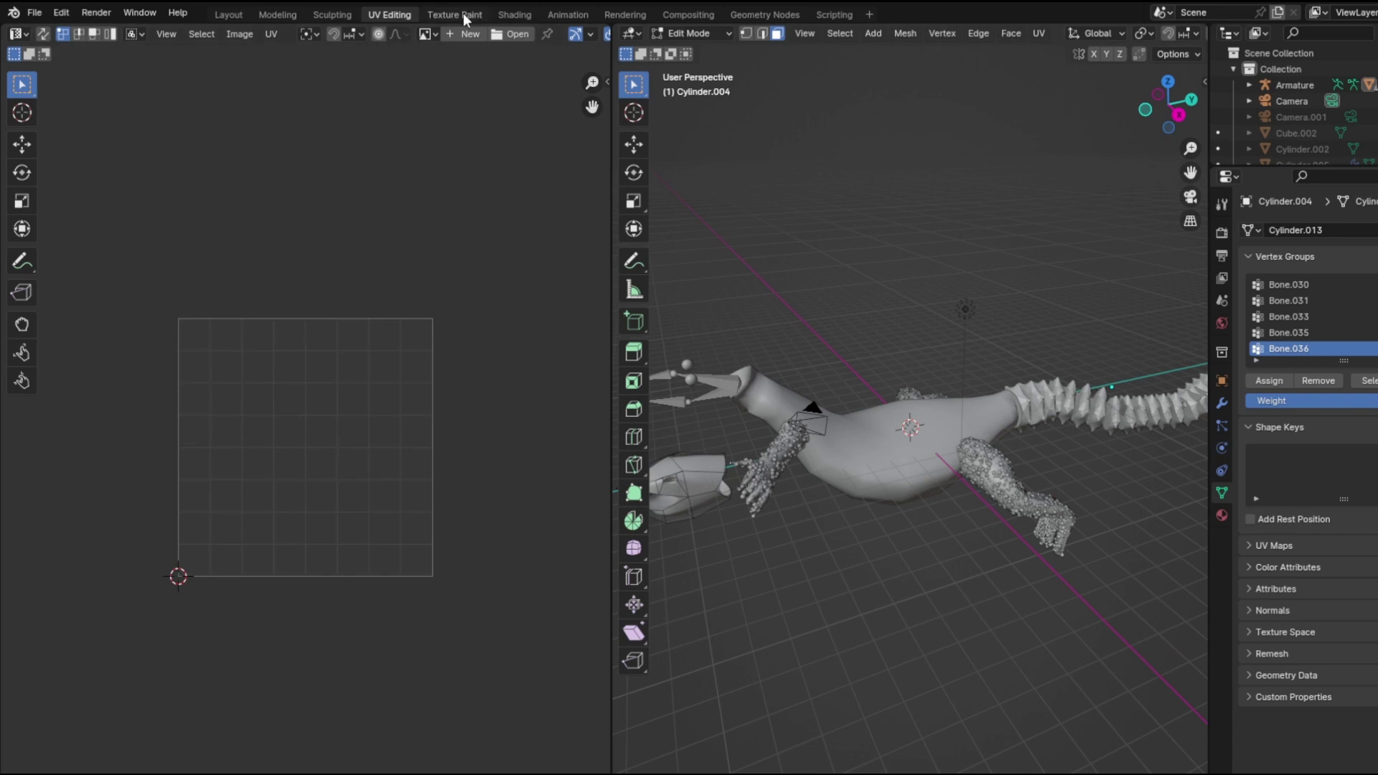
pyautogui.click(460, 13)
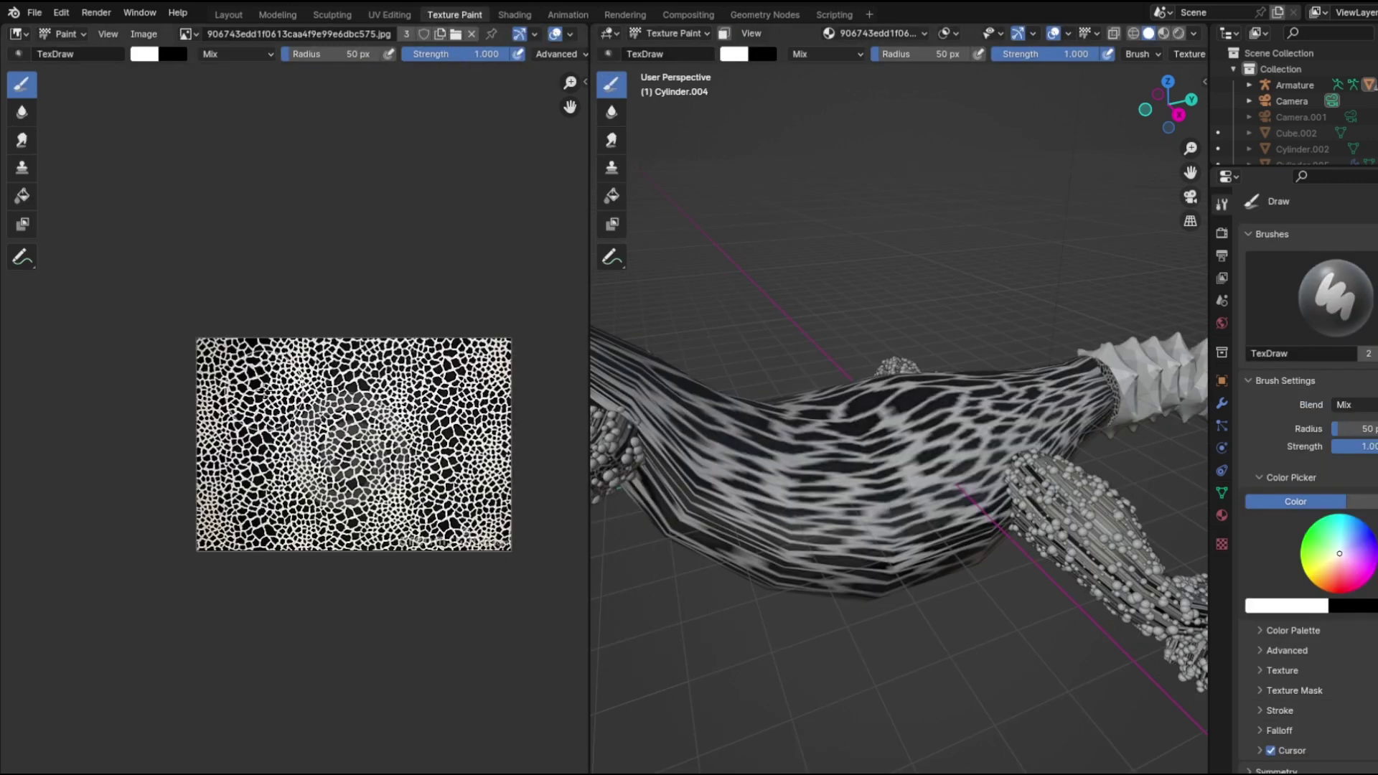
pyautogui.scroll(1, 384, 92)
pyautogui.click(401, 16)
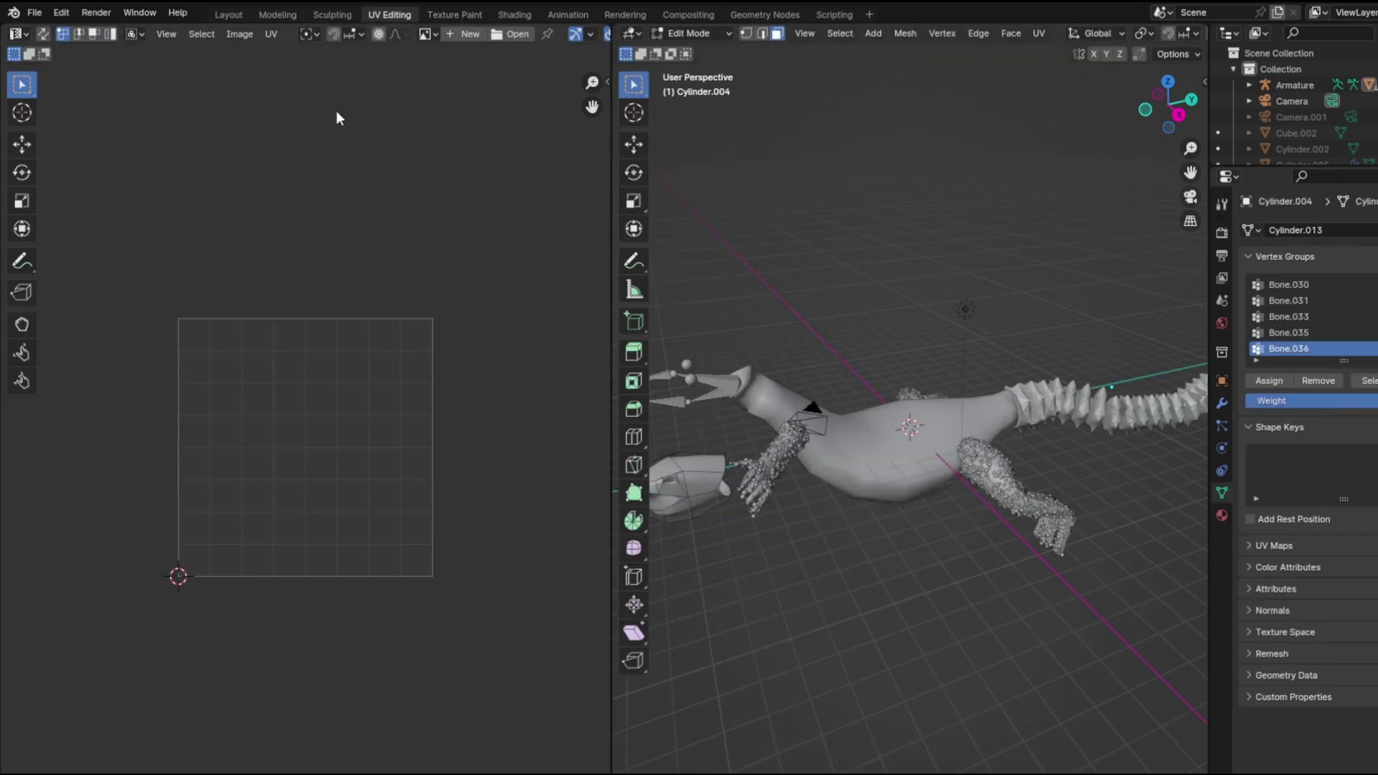
# Step: Create a new blank image in the UV editor with the default settings and return to the Layout workspace
pyautogui.click(467, 30)
pyautogui.click(448, 198)
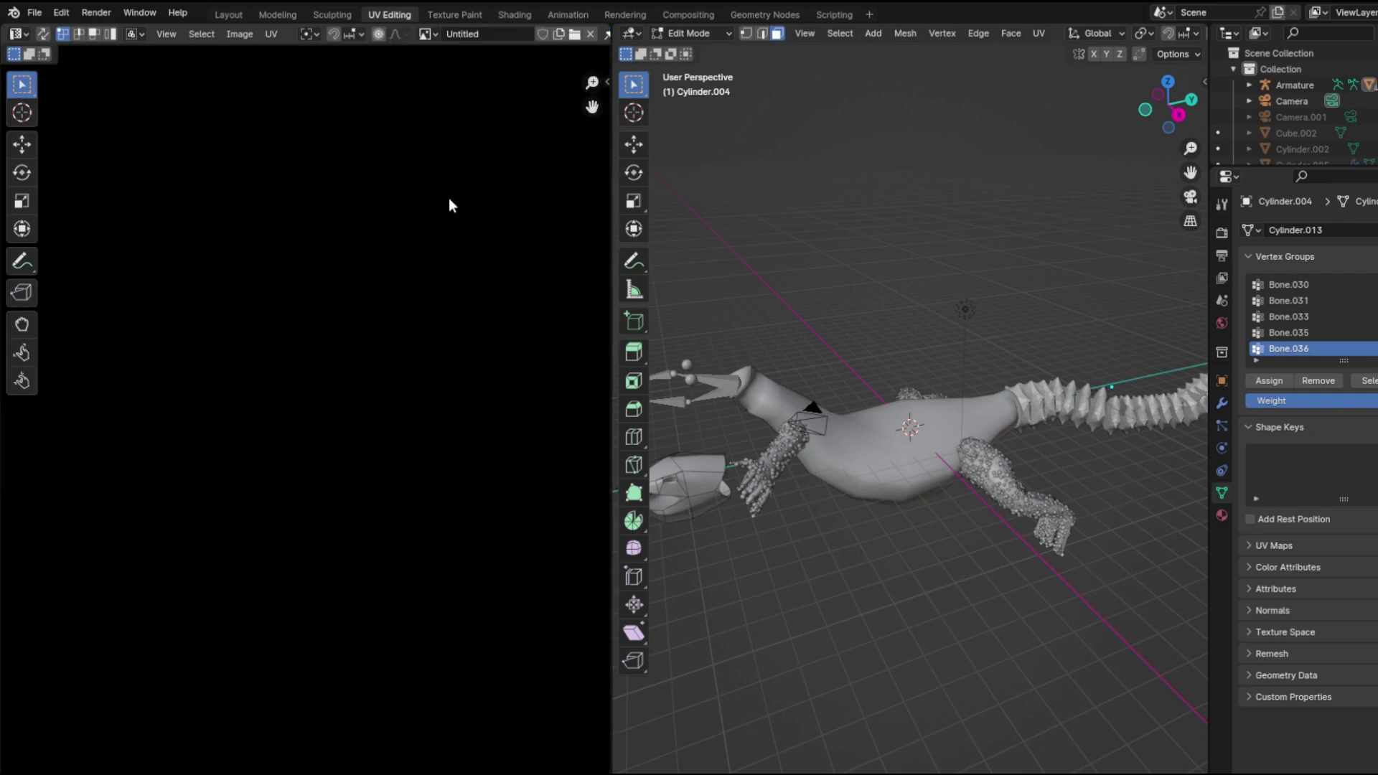
pyautogui.scroll(-4, 452, 210)
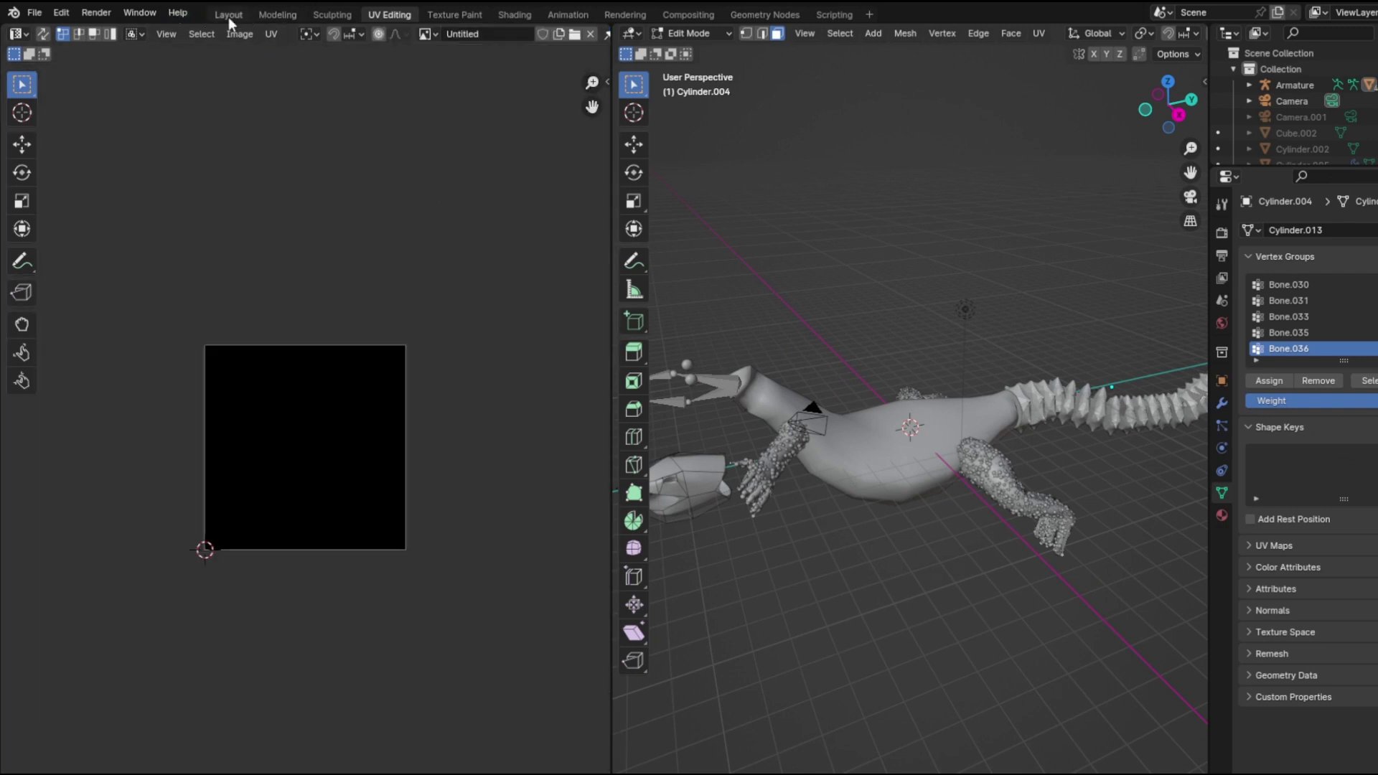
pyautogui.click(229, 16)
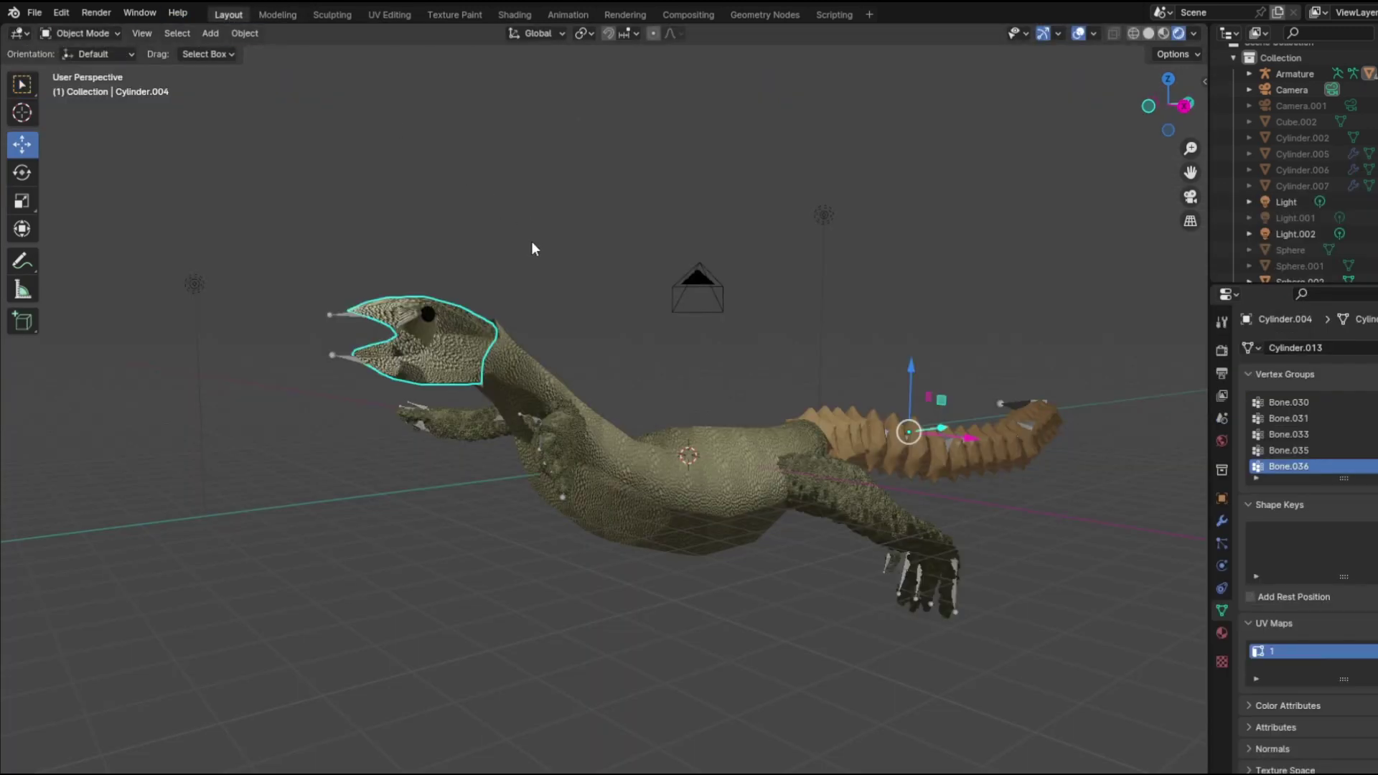
# Step: Open the head in the Modeling workspace, turn X-ray off and show the viewport in Material Preview shading
pyautogui.moveTo(531, 242); pyautogui.dragTo(577, 244, button='middle')
pyautogui.scroll(3, 885, 321)
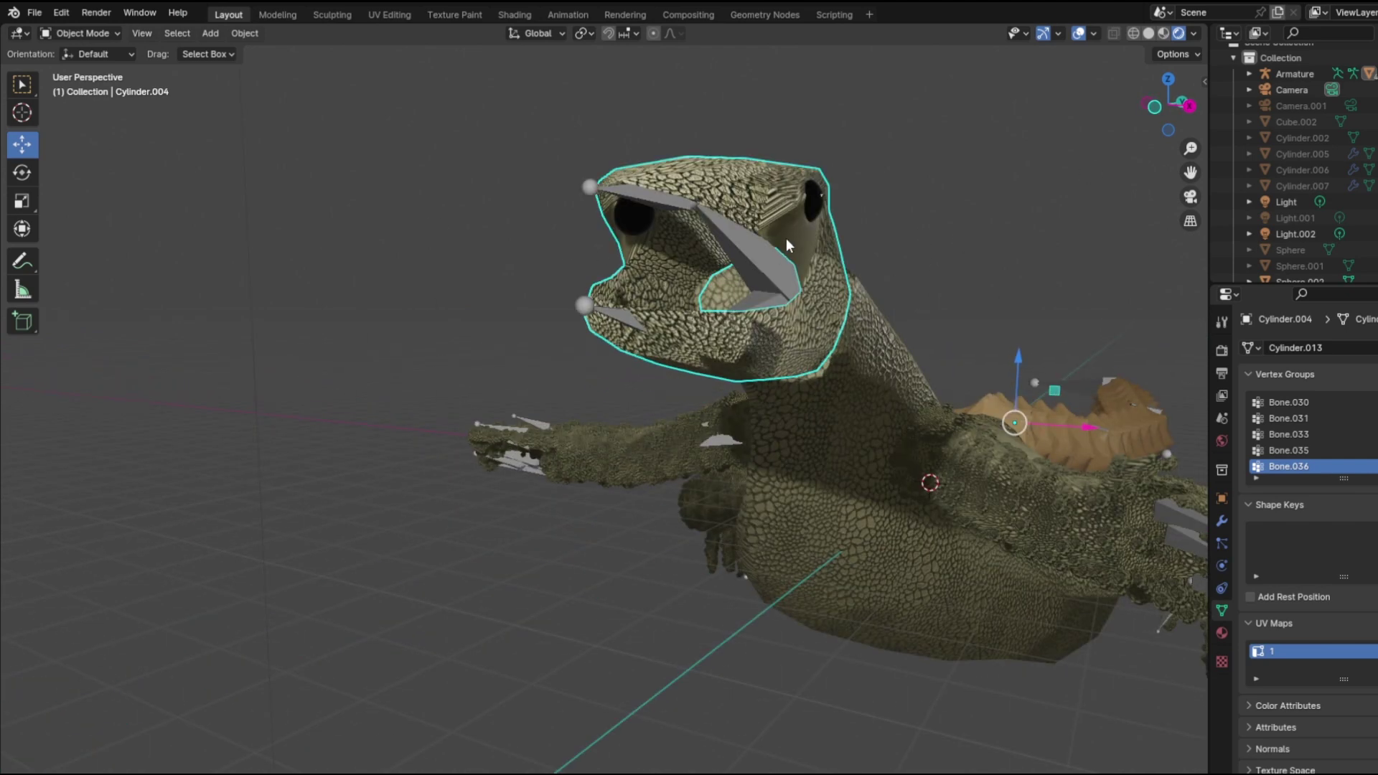
pyautogui.click(289, 13)
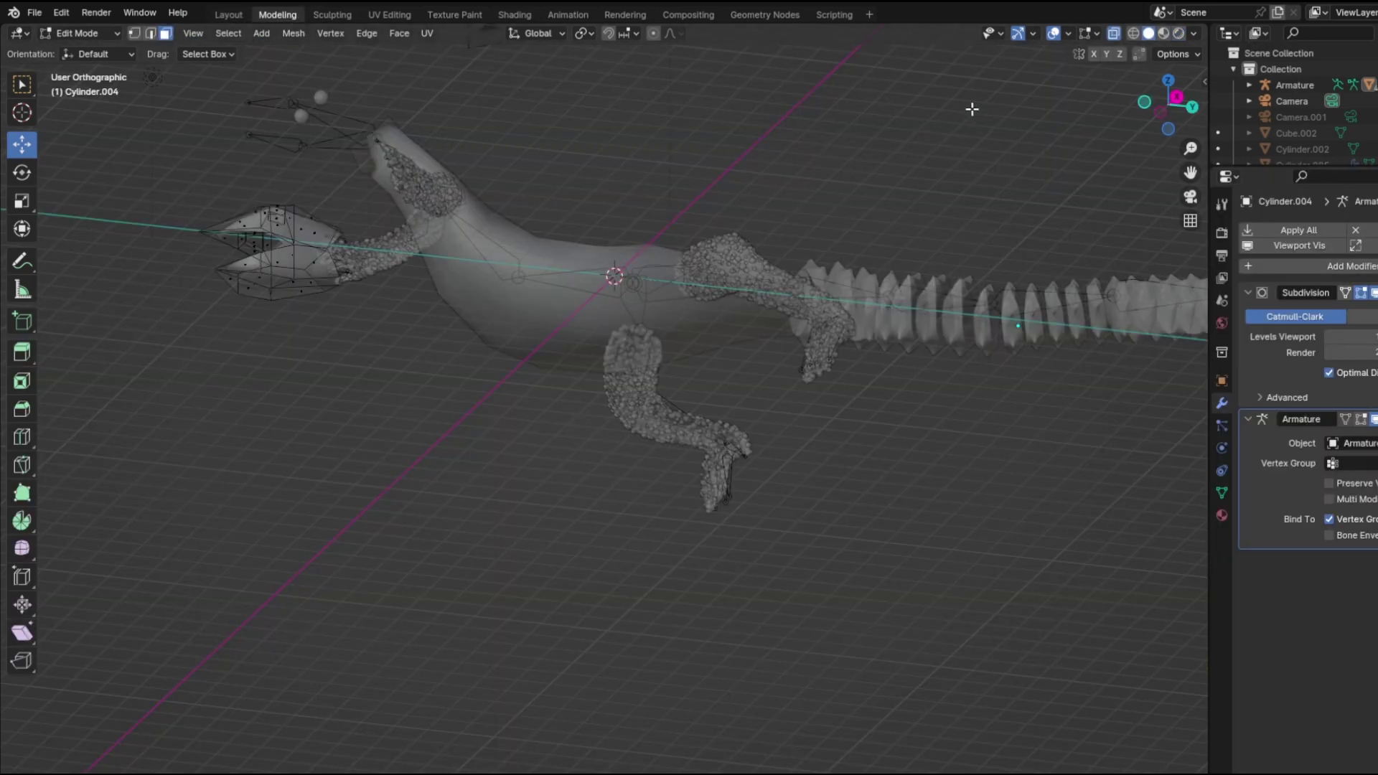
pyautogui.click(1118, 35)
pyautogui.click(1164, 33)
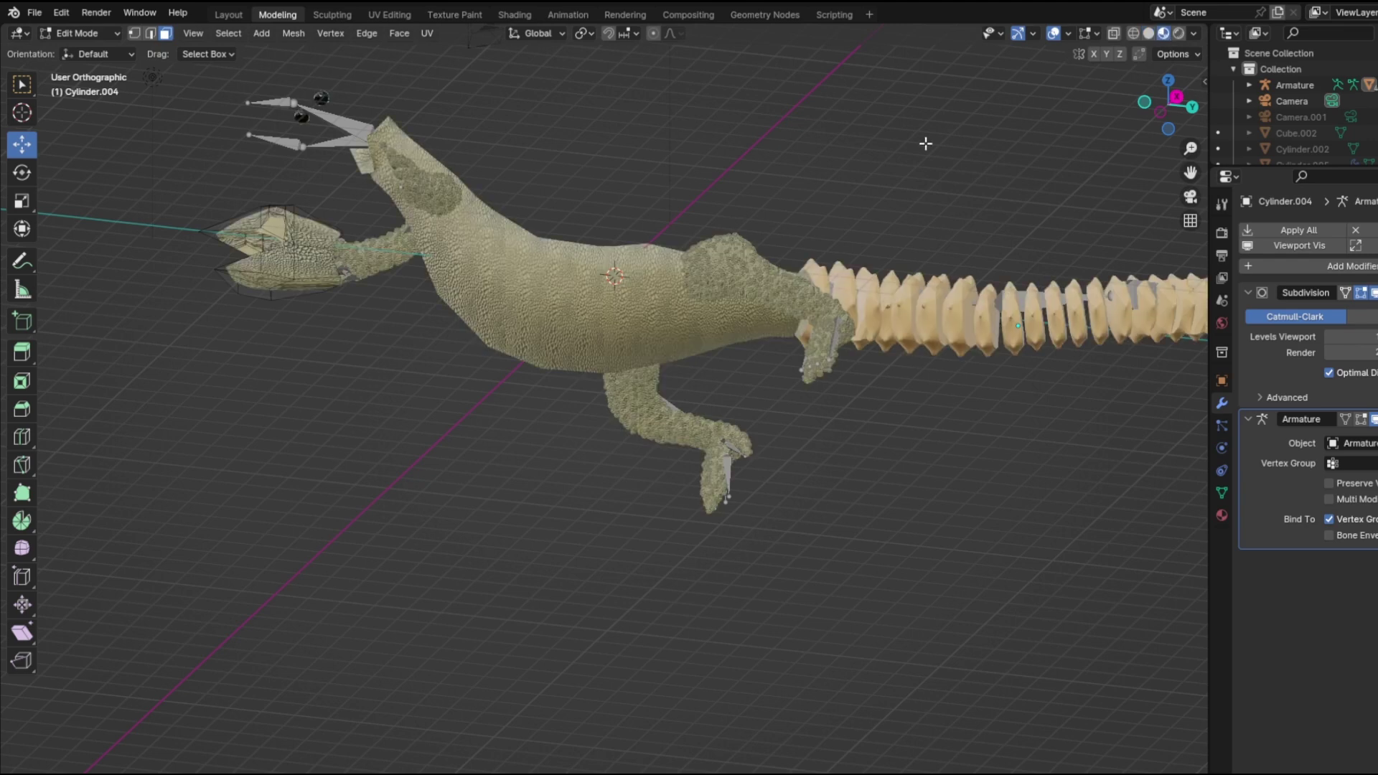
pyautogui.scroll(3, 244, 204)
pyautogui.moveTo(214, 204)
pyautogui.mouseDown(button='middle')
pyautogui.moveTo(280, 250)
pyautogui.moveTo(222, 194)
pyautogui.moveTo(228, 221)
pyautogui.moveTo(212, 211)
pyautogui.mouseUp(button='middle')
pyautogui.scroll(2, 240, 215)
pyautogui.click(185, 200)
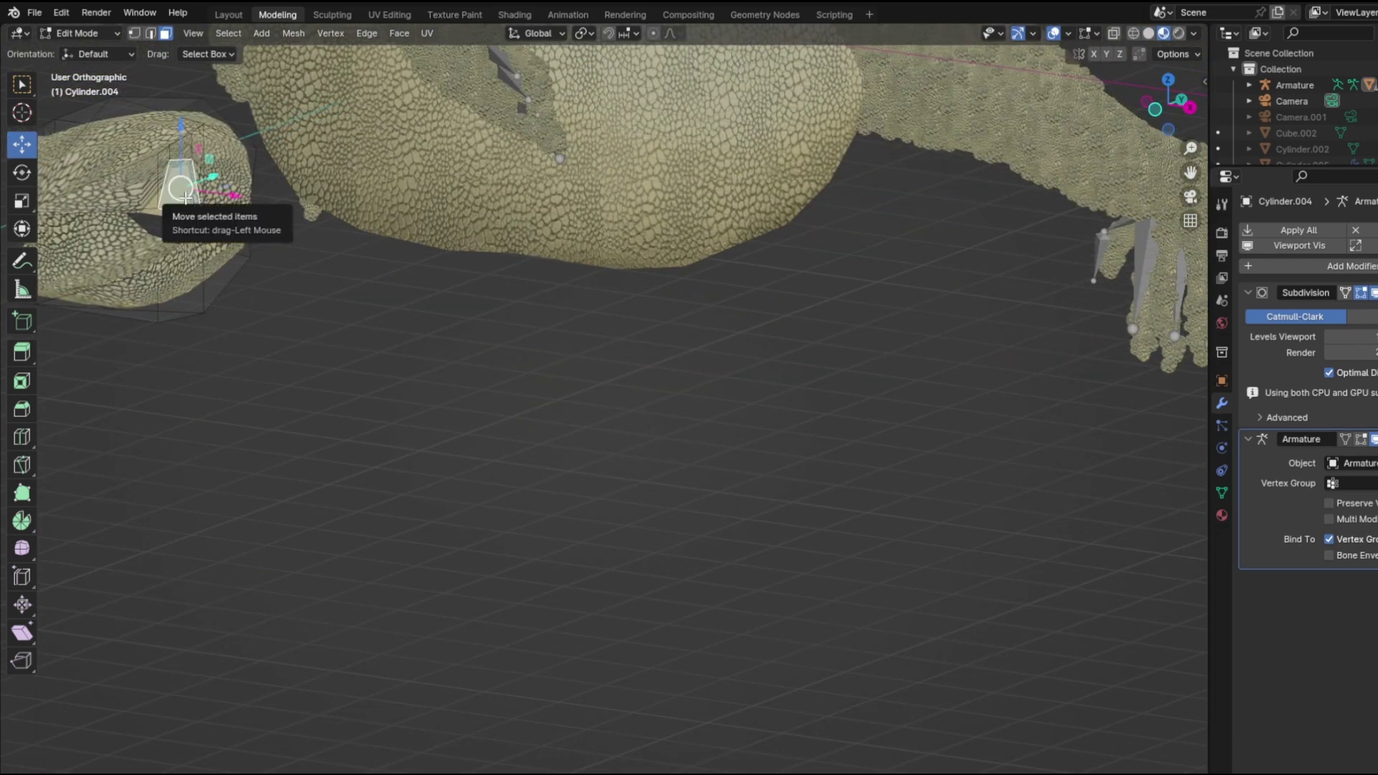
pyautogui.click(396, 33)
pyautogui.moveTo(434, 34)
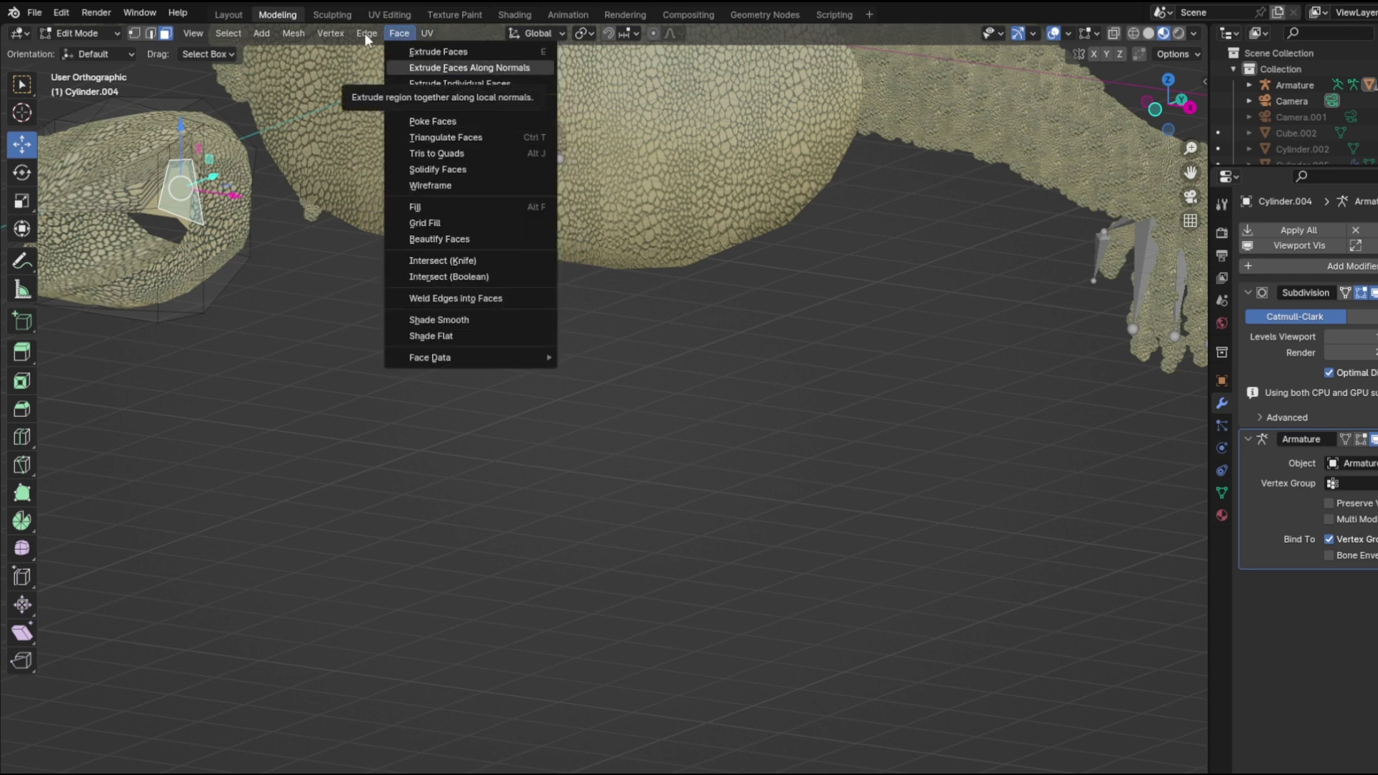
pyautogui.click(295, 34)
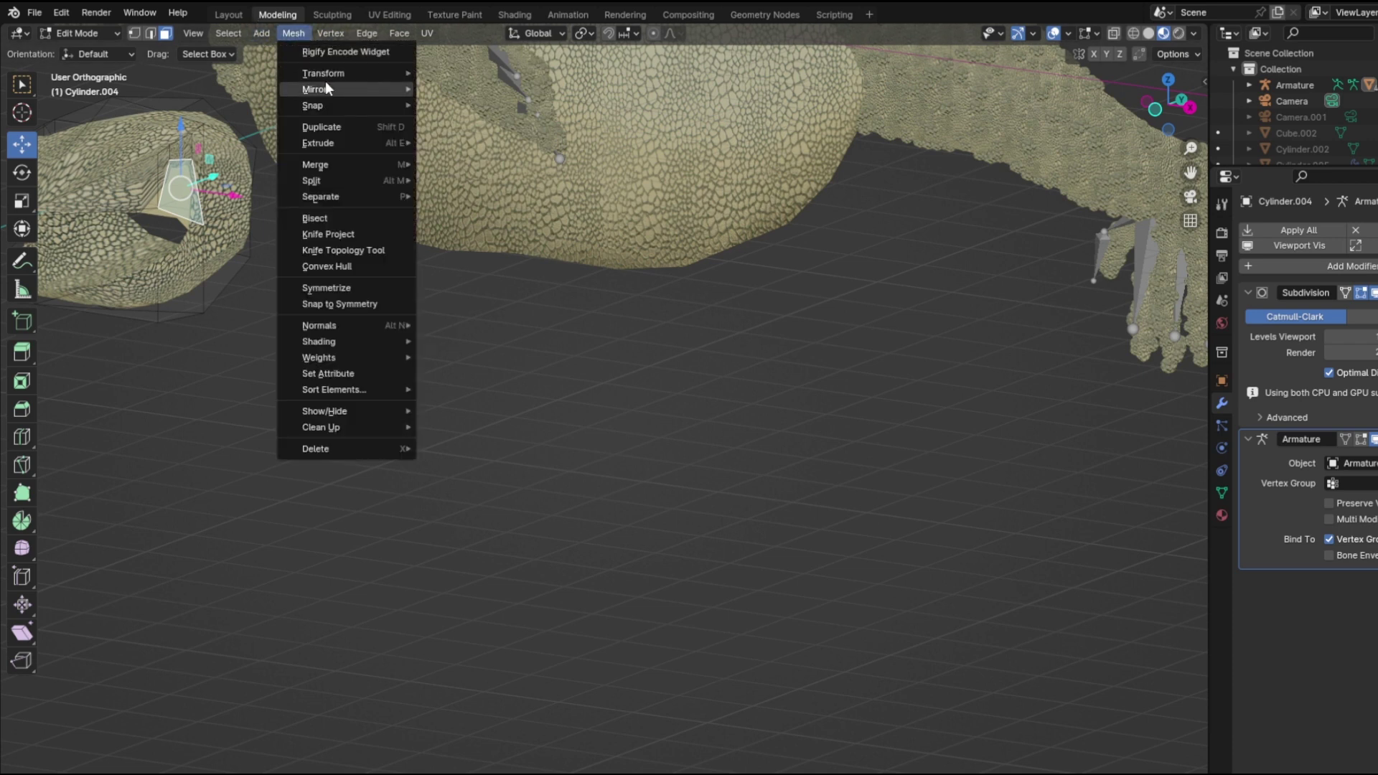
pyautogui.moveTo(328, 86)
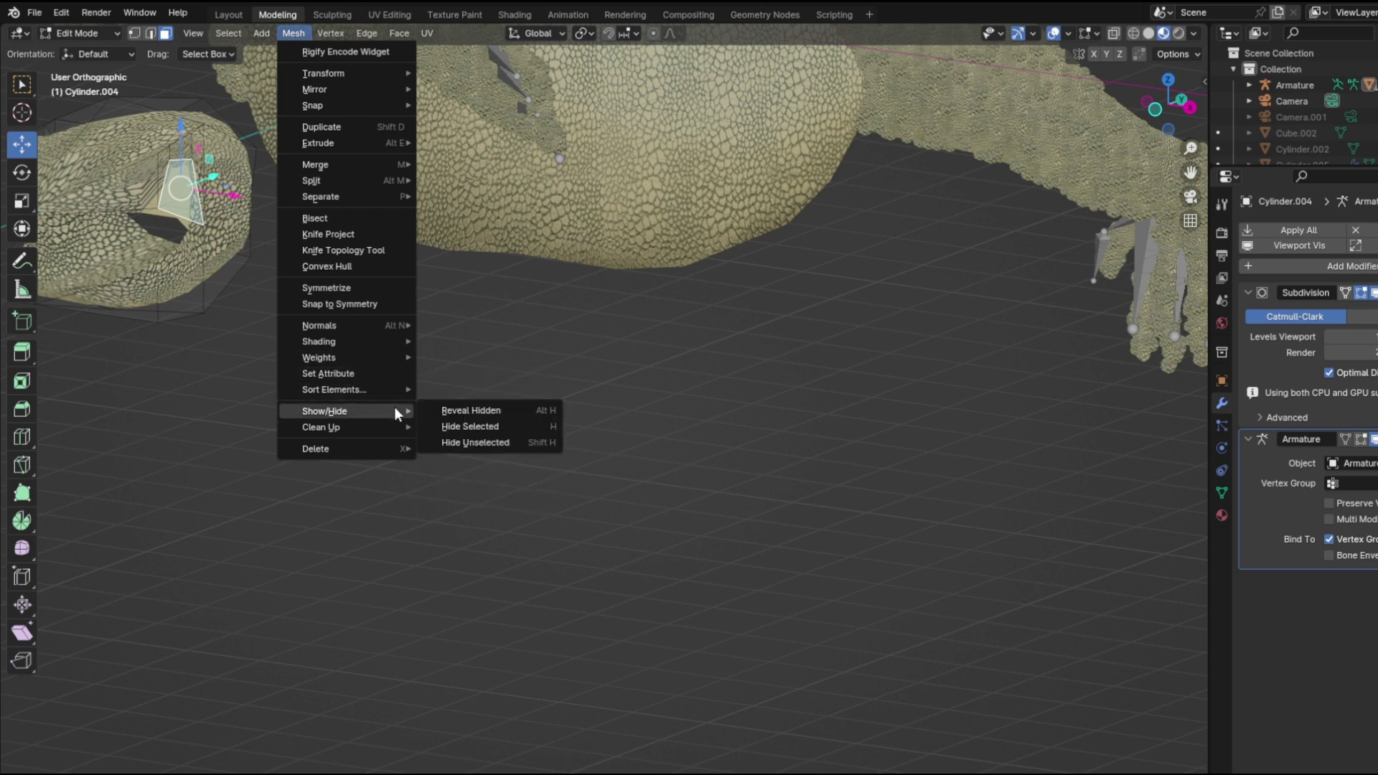
pyautogui.moveTo(393, 389)
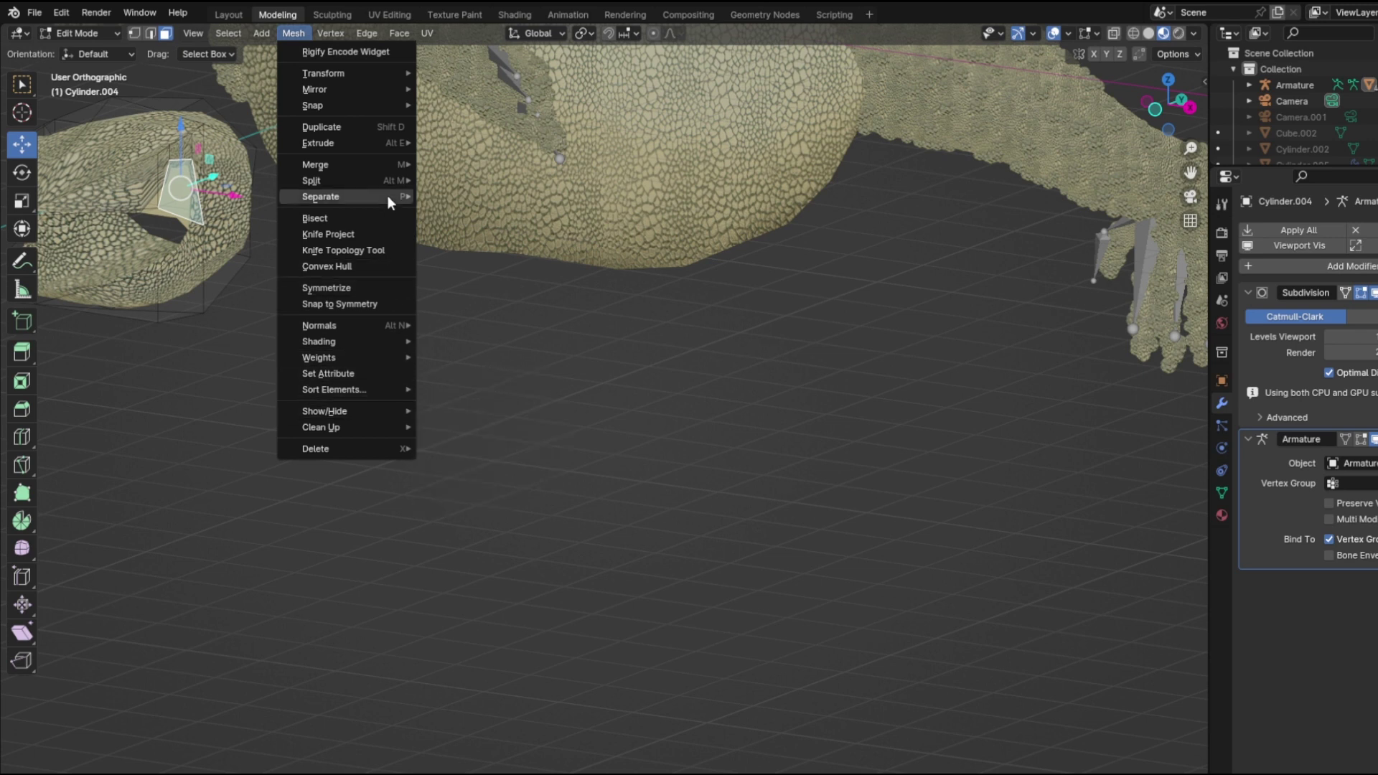
pyautogui.moveTo(386, 185)
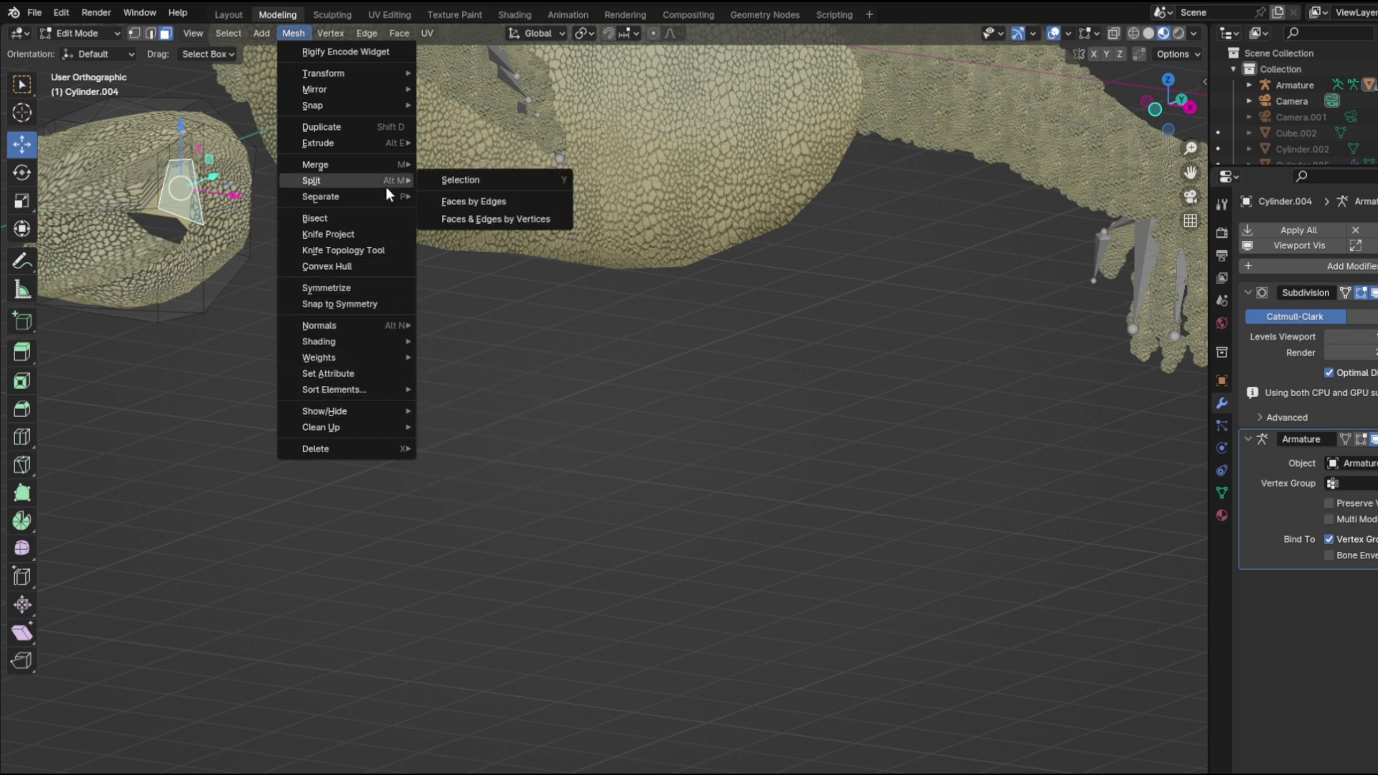
pyautogui.moveTo(402, 141)
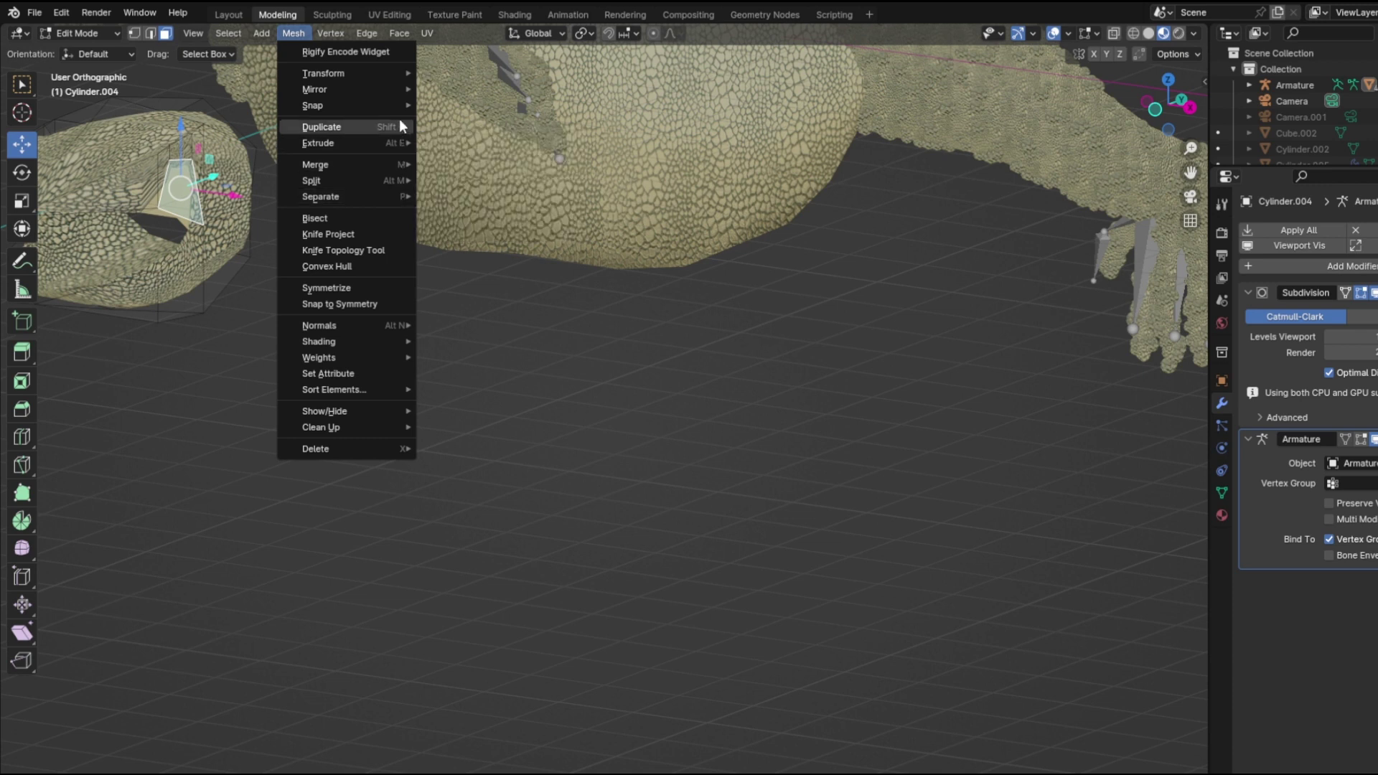
pyautogui.moveTo(391, 109)
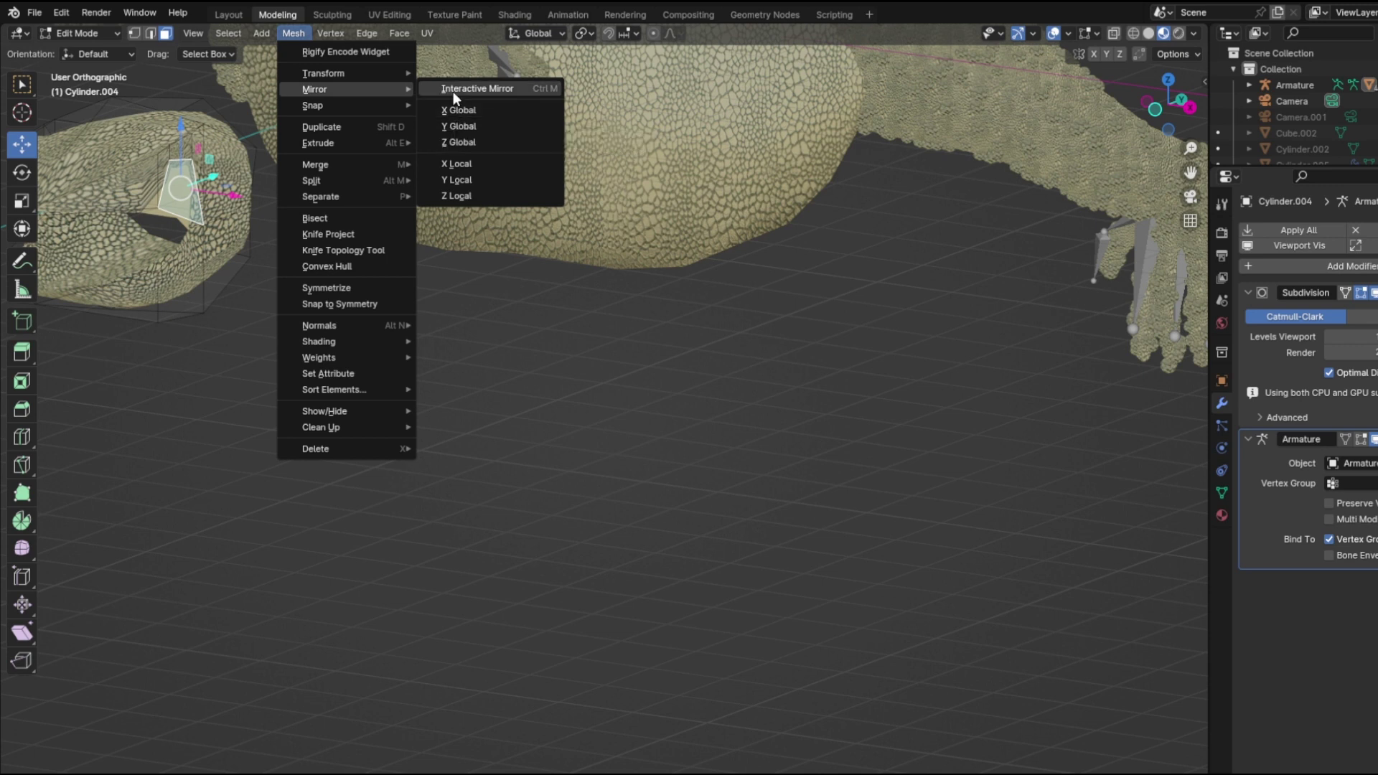
pyautogui.click(453, 89)
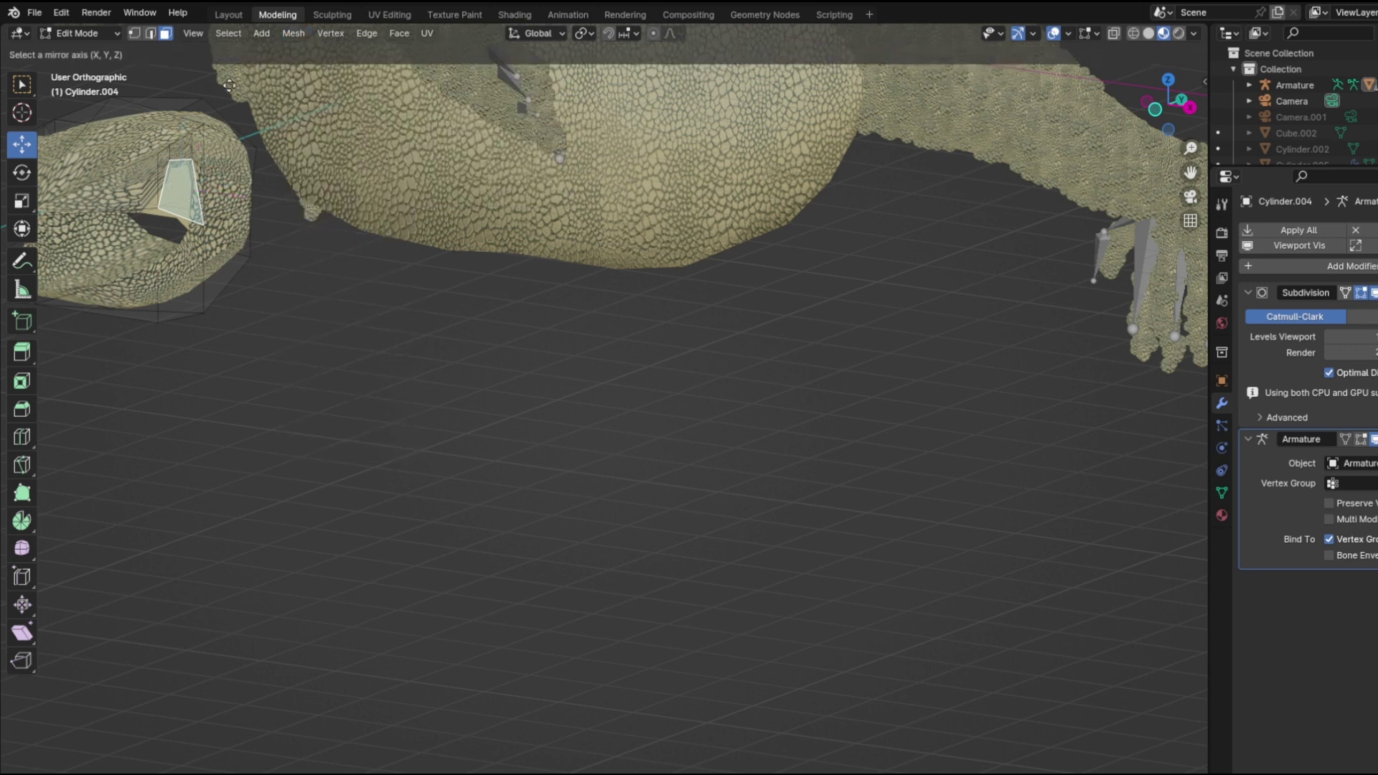
pyautogui.click(302, 35)
pyautogui.click(301, 36)
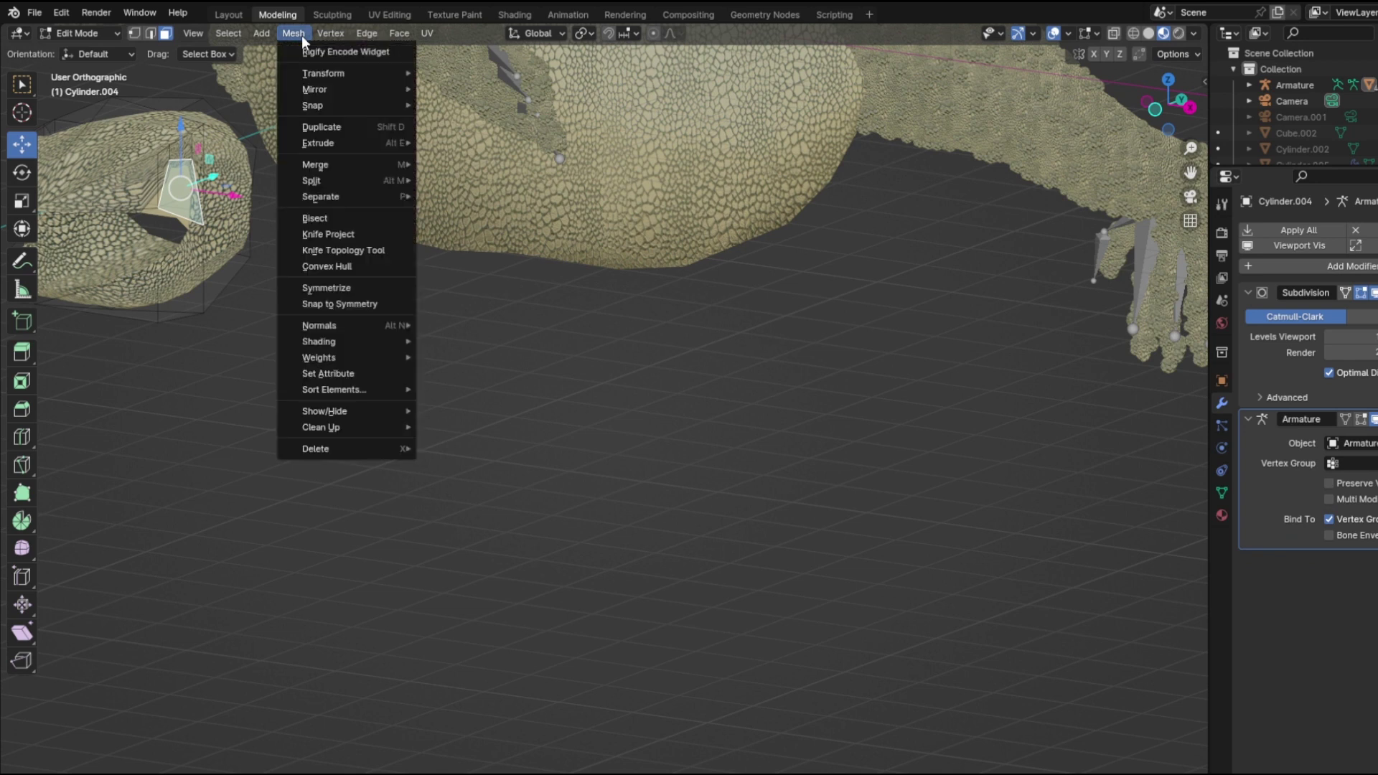
pyautogui.click(406, 36)
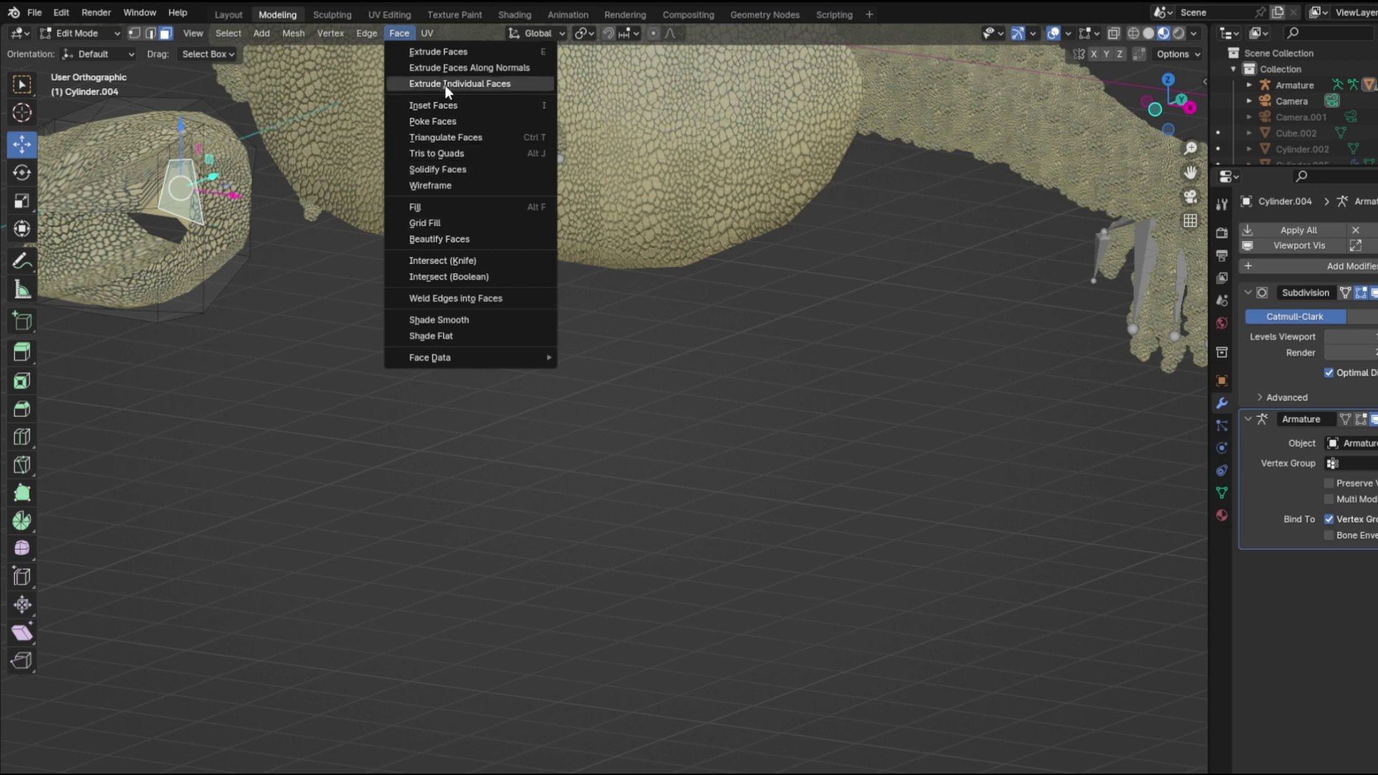
# Step: Return to the Layout workspace, bring the whole creature into view and deselect the head
pyautogui.click(226, 19)
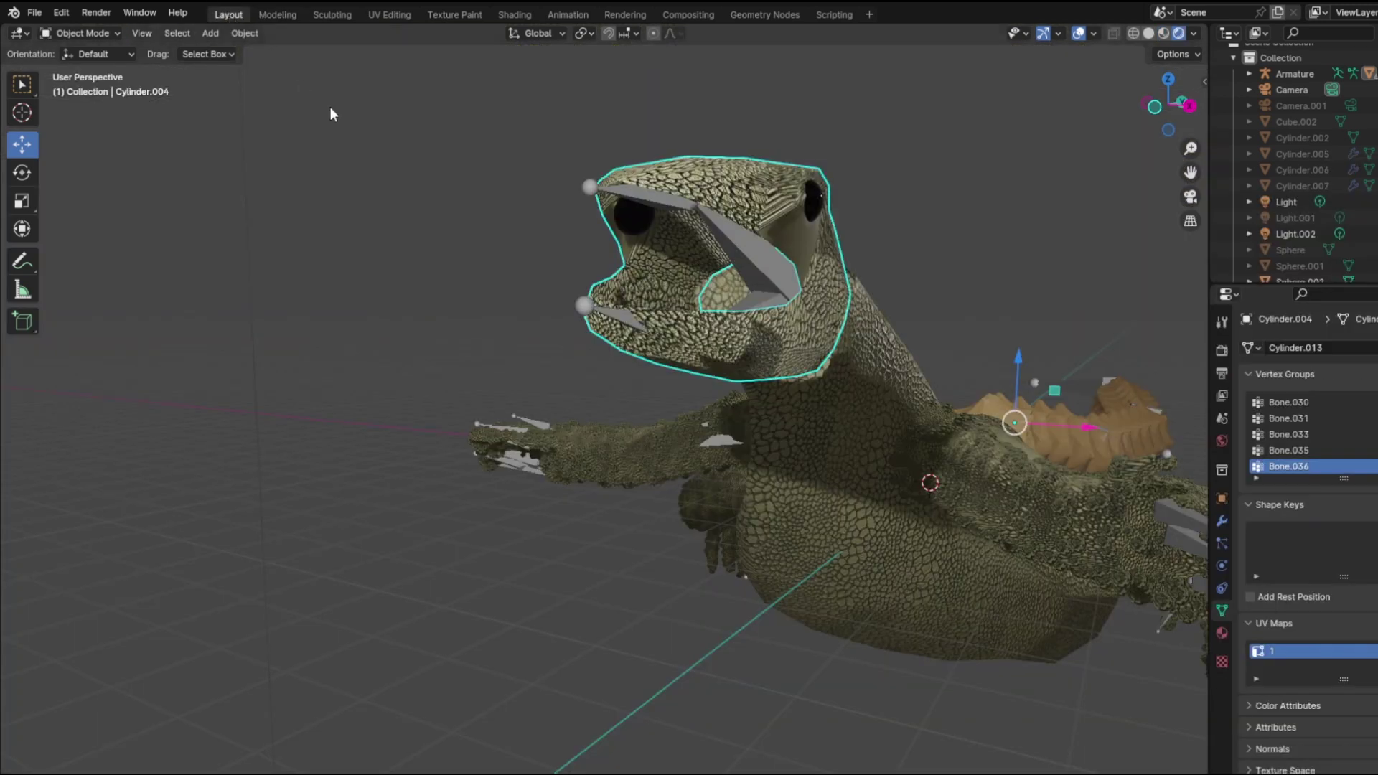
pyautogui.scroll(-6, 885, 377)
pyautogui.moveTo(884, 383); pyautogui.dragTo(824, 391, button='middle')
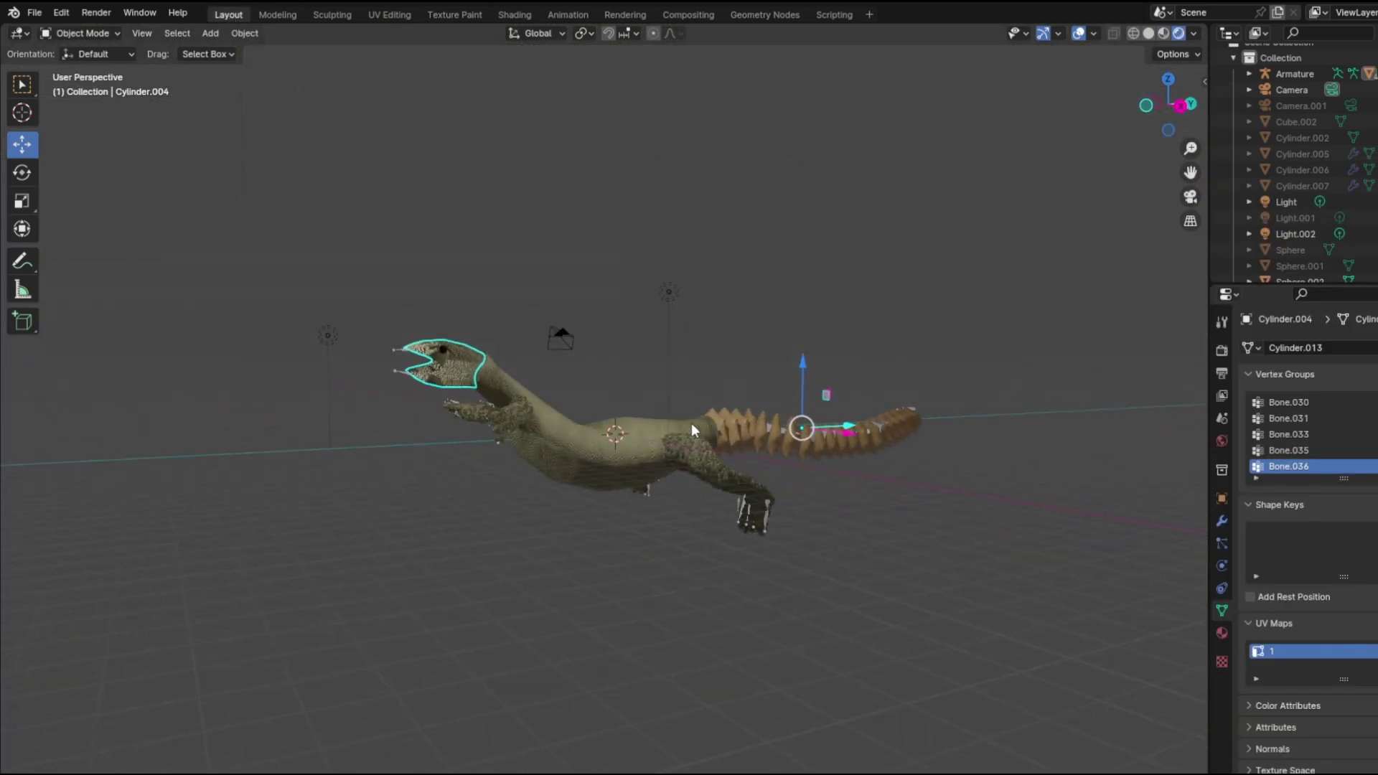
pyautogui.click(795, 220)
pyautogui.scroll(2, 847, 334)
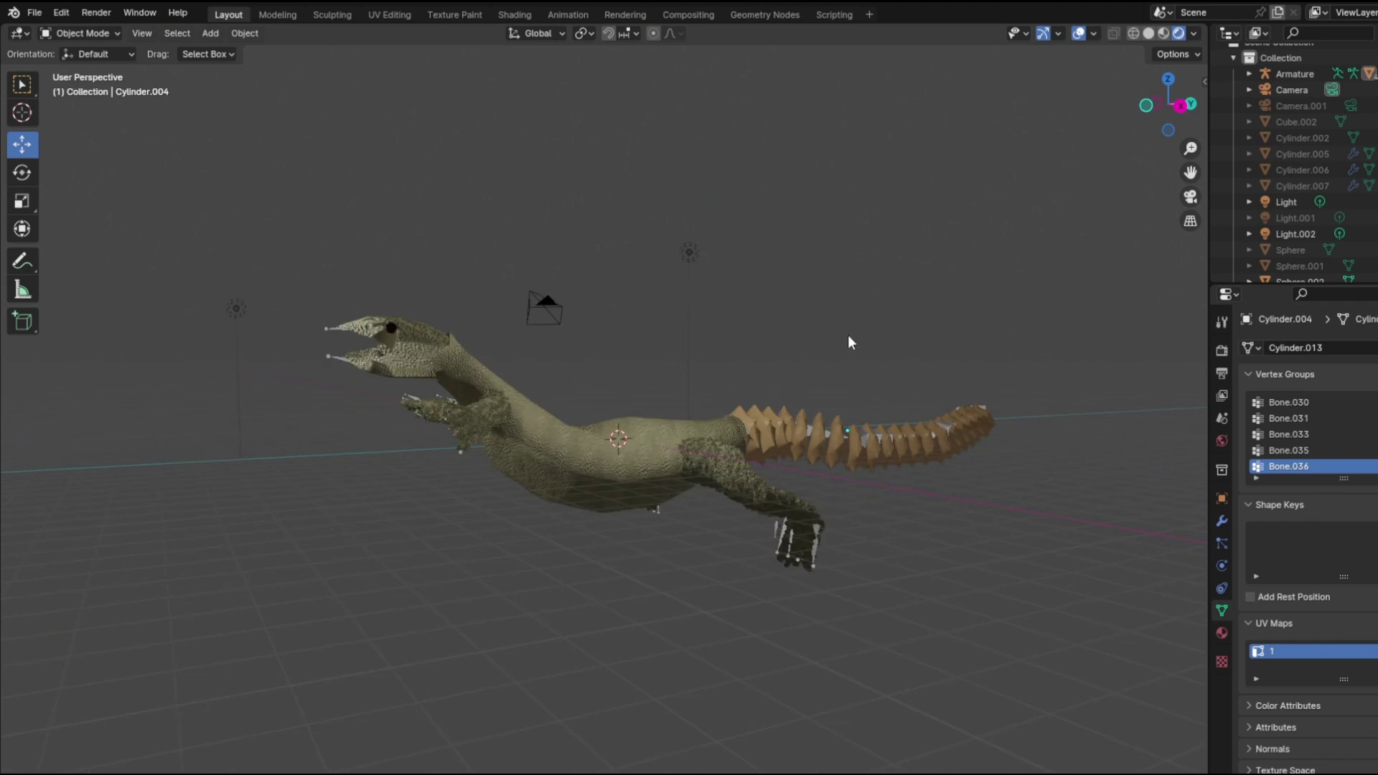
# Step: Select the head together with both eyes, without the legs, and raise them about 0.12 m along Z
pyautogui.click(445, 332)
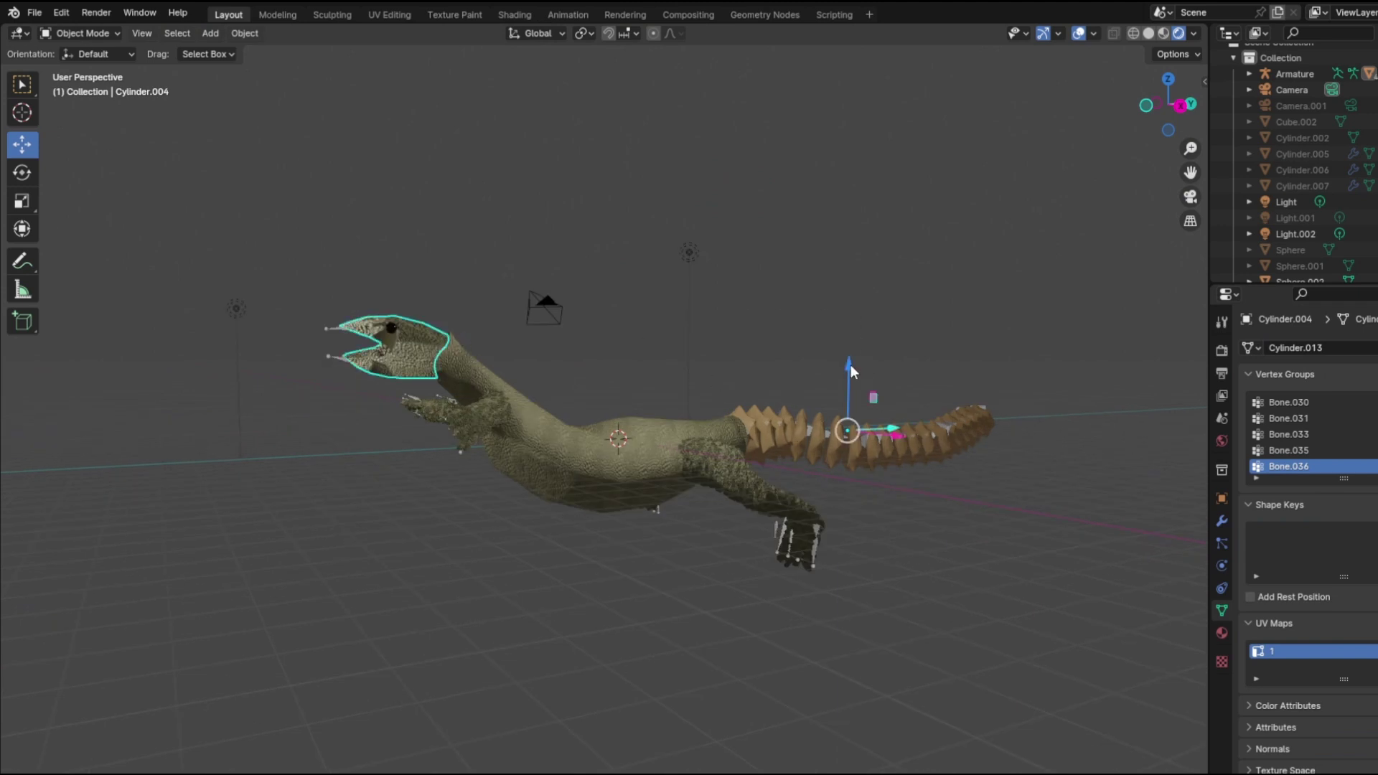
pyautogui.moveTo(849, 367); pyautogui.dragTo(847, 361)
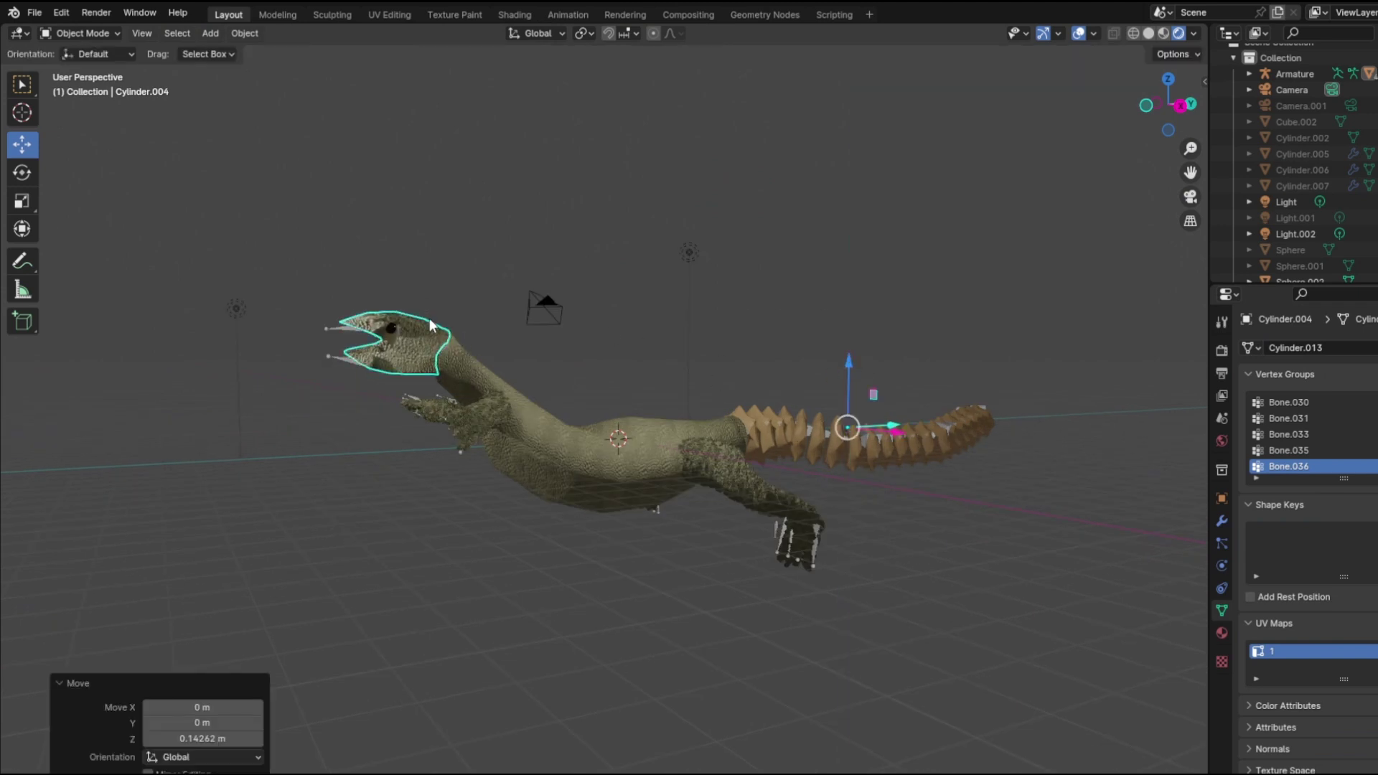
pyautogui.moveTo(322, 253); pyautogui.dragTo(407, 411)
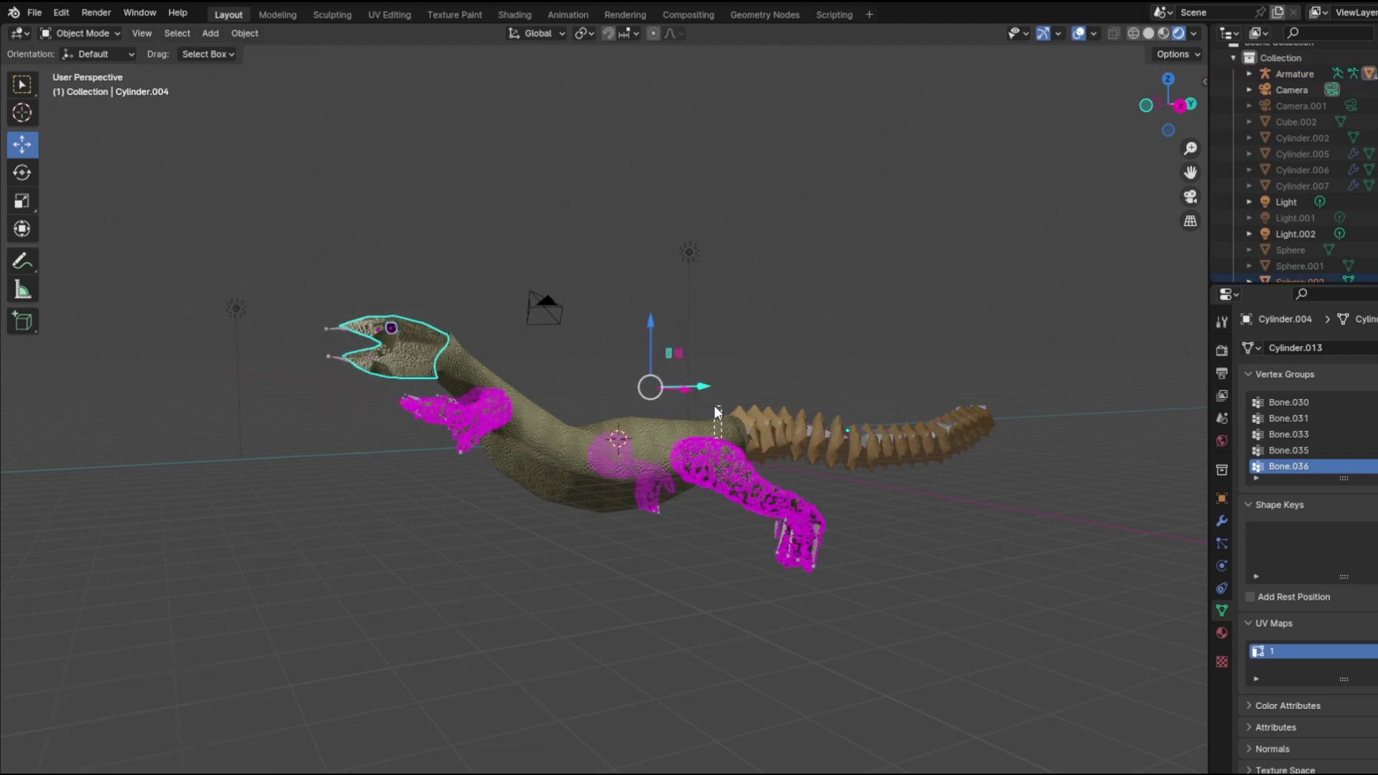
pyautogui.keyDown('ctrl'); pyautogui.moveTo(714, 407); pyautogui.dragTo(750, 460); pyautogui.keyUp('ctrl')
pyautogui.moveTo(572, 296); pyautogui.dragTo(571, 289)
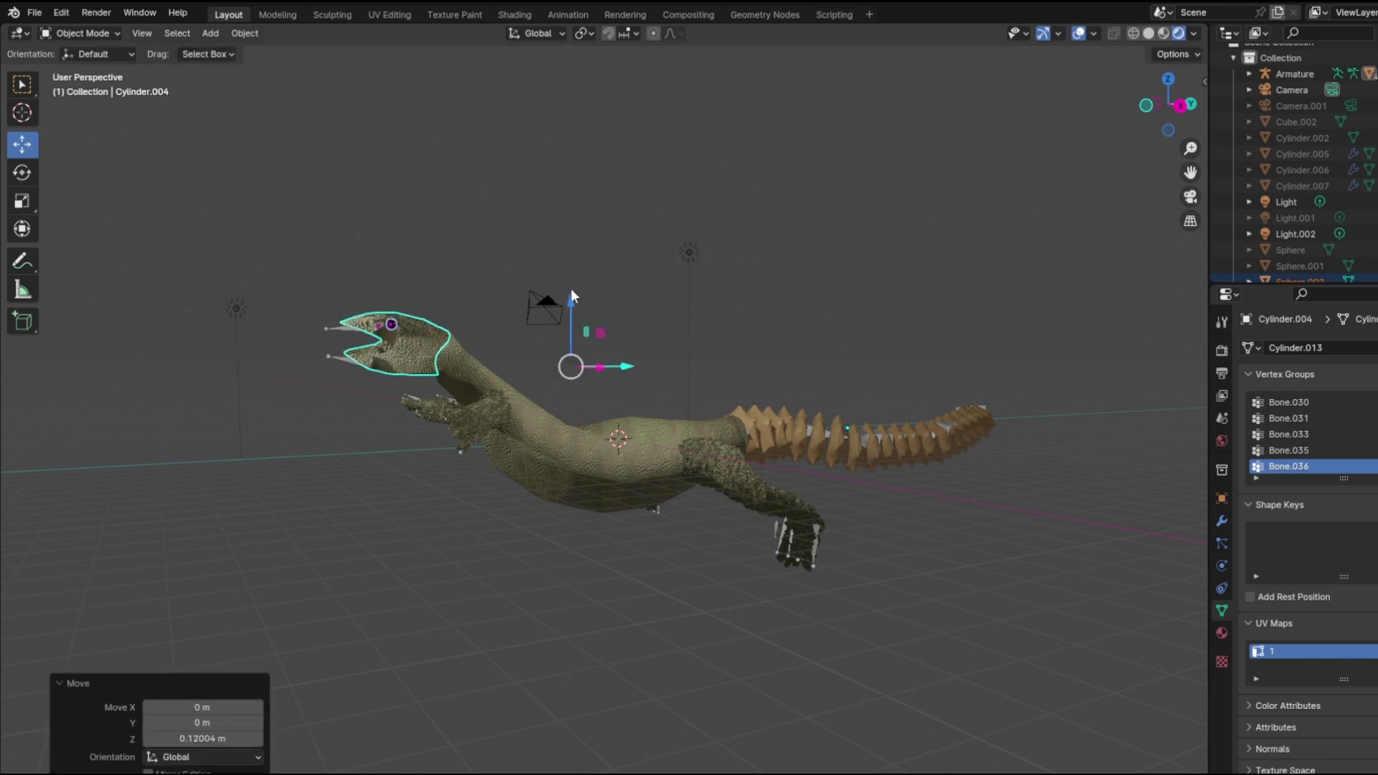
pyautogui.click(505, 177)
# Step: Examine the creature with the viewport gizmos and overlays hidden, and turn both back on
pyautogui.moveTo(493, 203); pyautogui.dragTo(512, 230, button='middle')
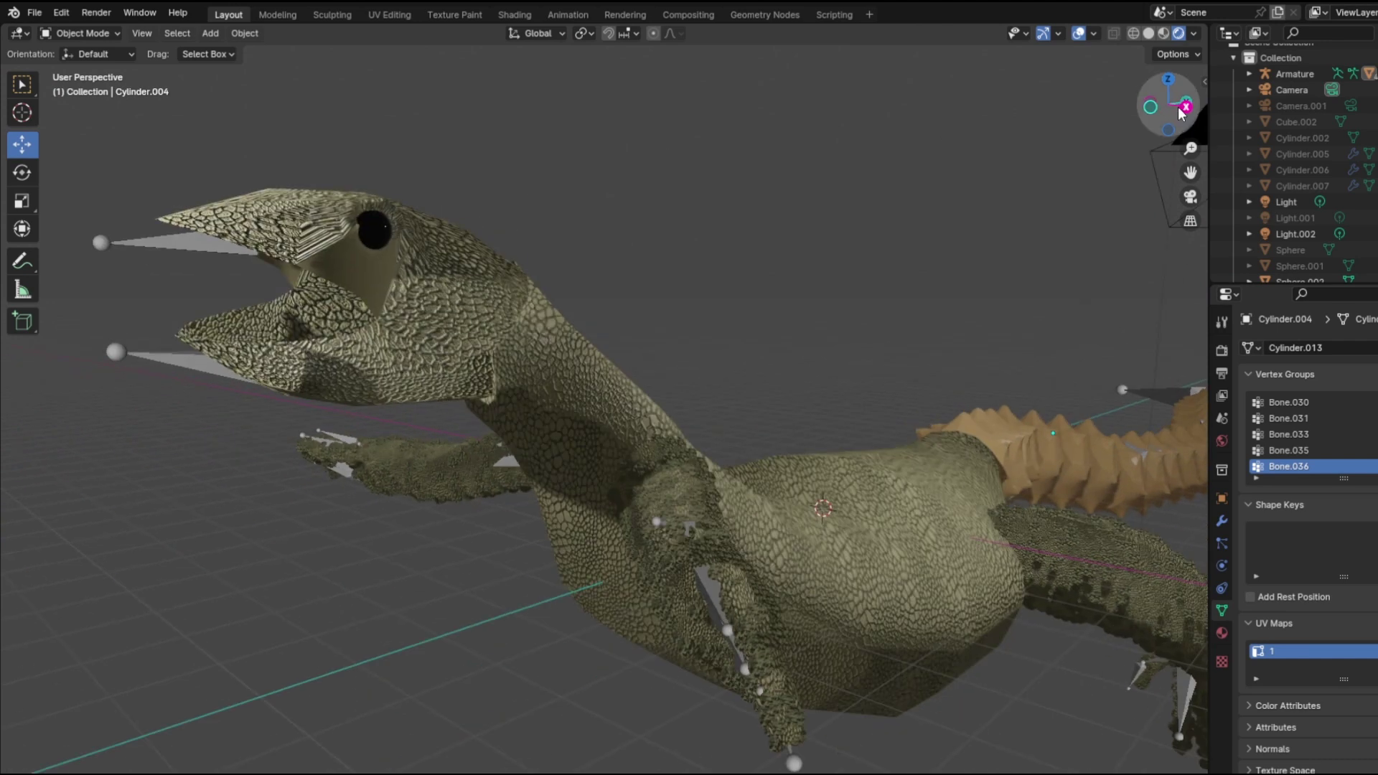
pyautogui.click(1046, 33)
pyautogui.click(1078, 34)
pyautogui.scroll(-7, 837, 236)
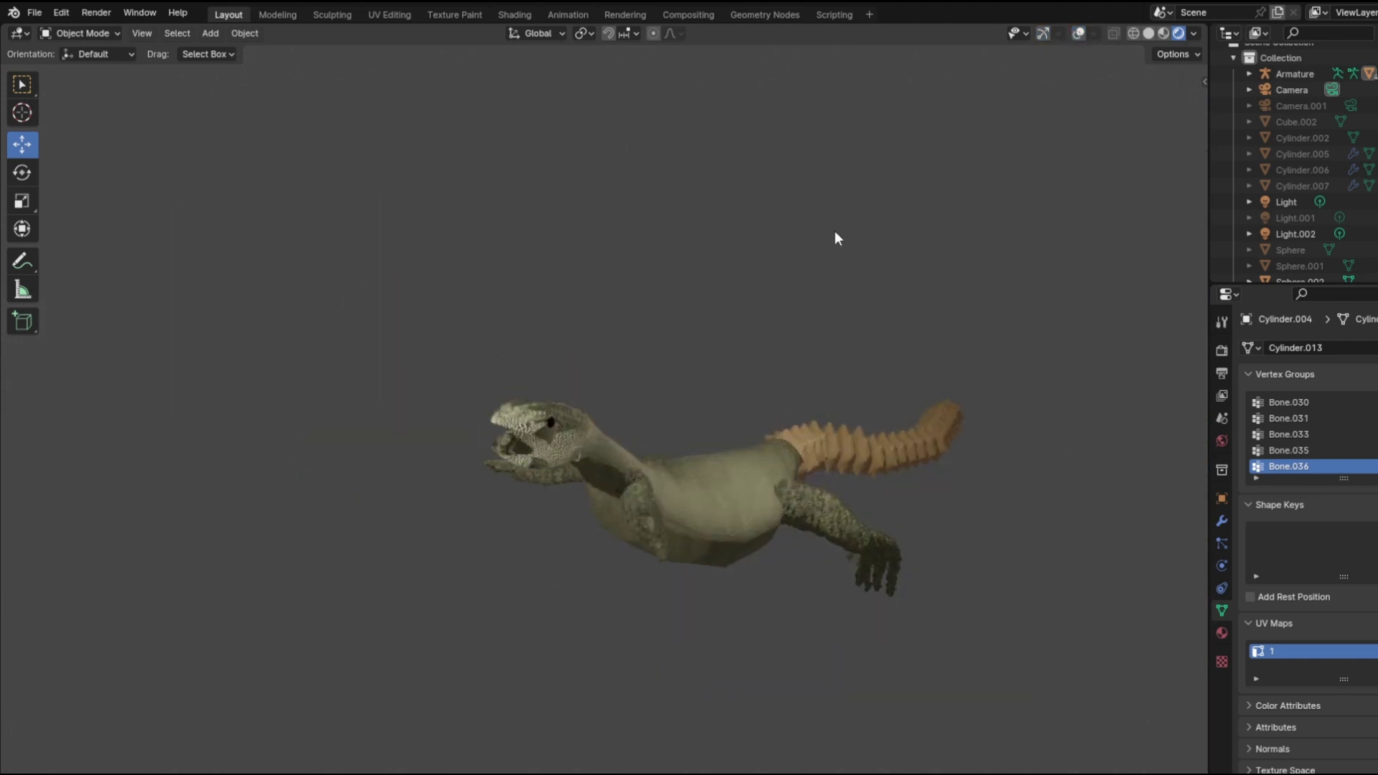
pyautogui.moveTo(837, 237)
pyautogui.mouseDown(button='middle')
pyautogui.moveTo(763, 295)
pyautogui.moveTo(747, 338)
pyautogui.moveTo(833, 221)
pyautogui.mouseUp(button='middle')
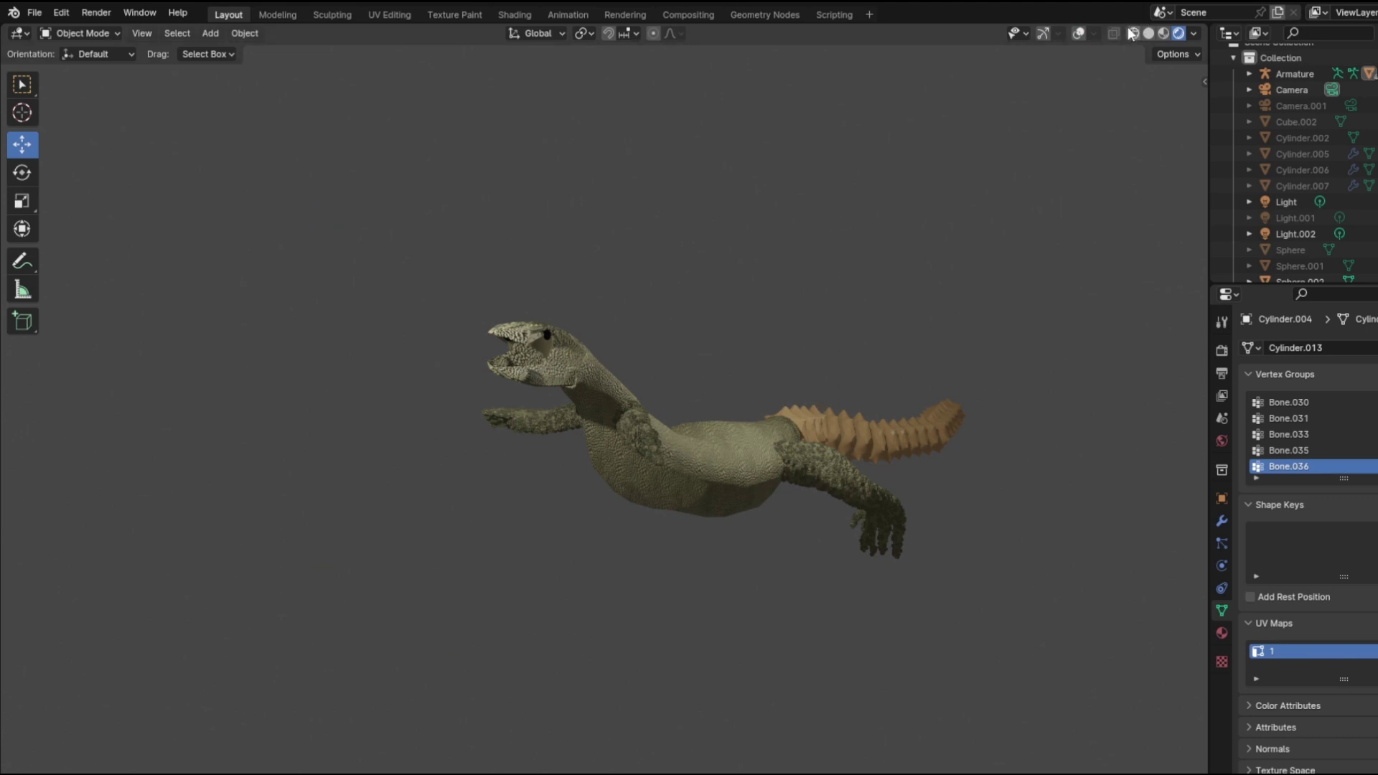
pyautogui.click(1043, 33)
pyautogui.click(1078, 33)
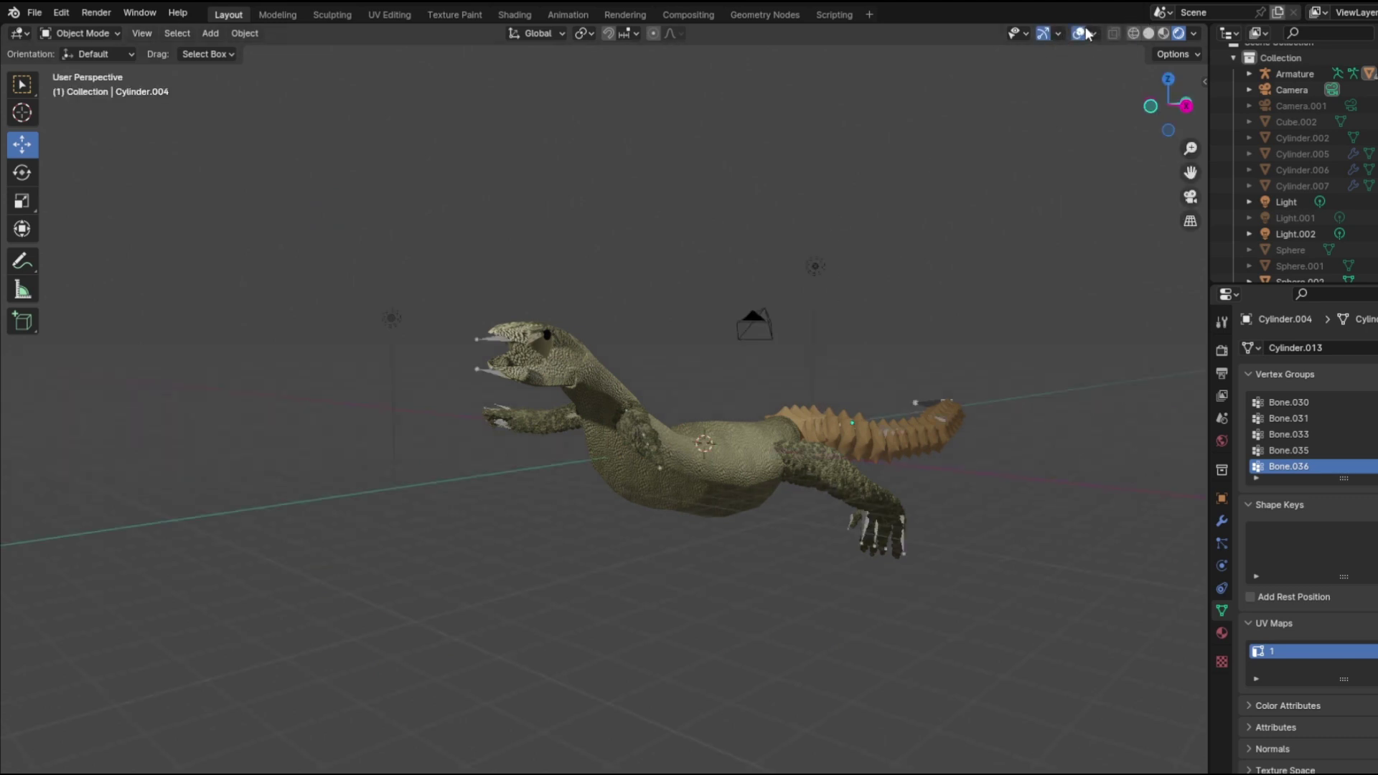
# Step: Duplicate all visible scene objects, move the copy about 35.2 m along negative X and hide it
pyautogui.moveTo(940, 396); pyautogui.dragTo(878, 442, button='middle')
pyautogui.scroll(2, 855, 485)
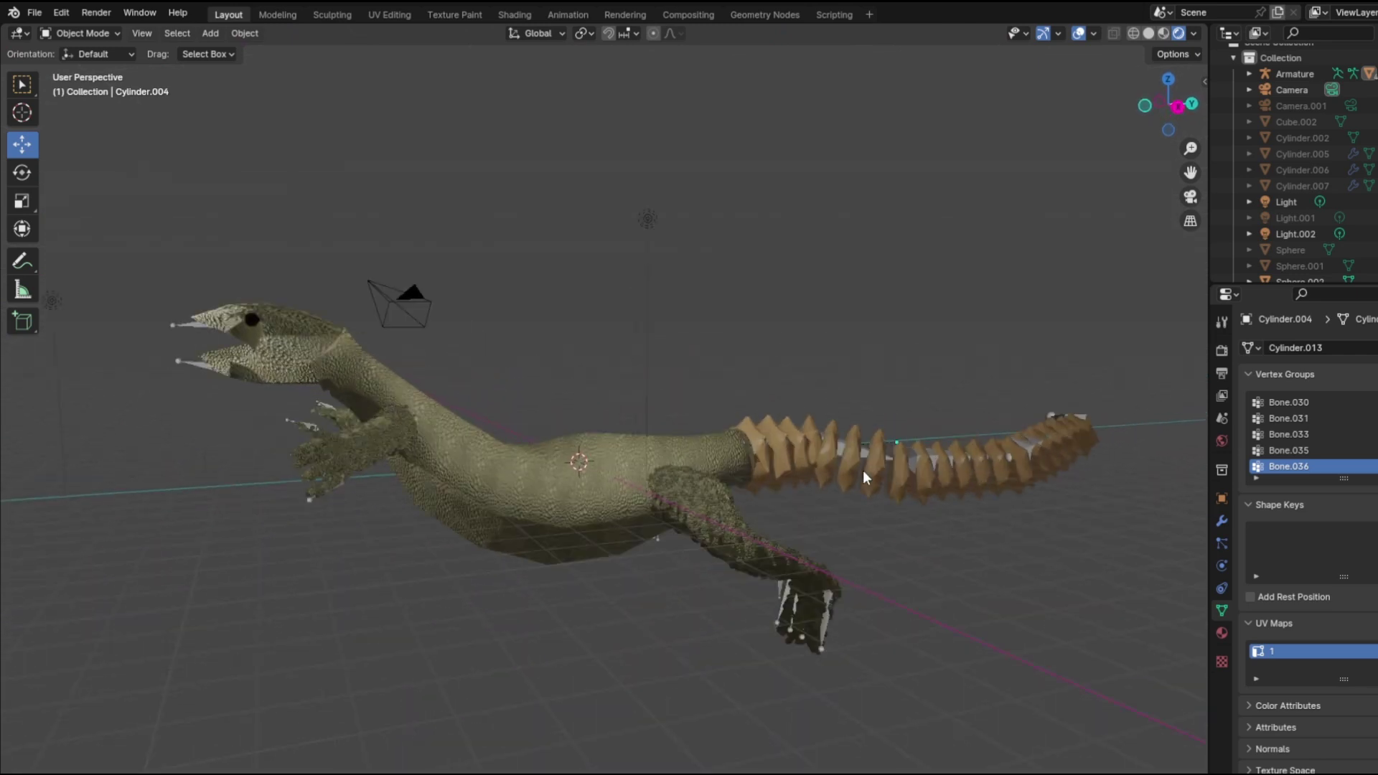
pyautogui.click(917, 457)
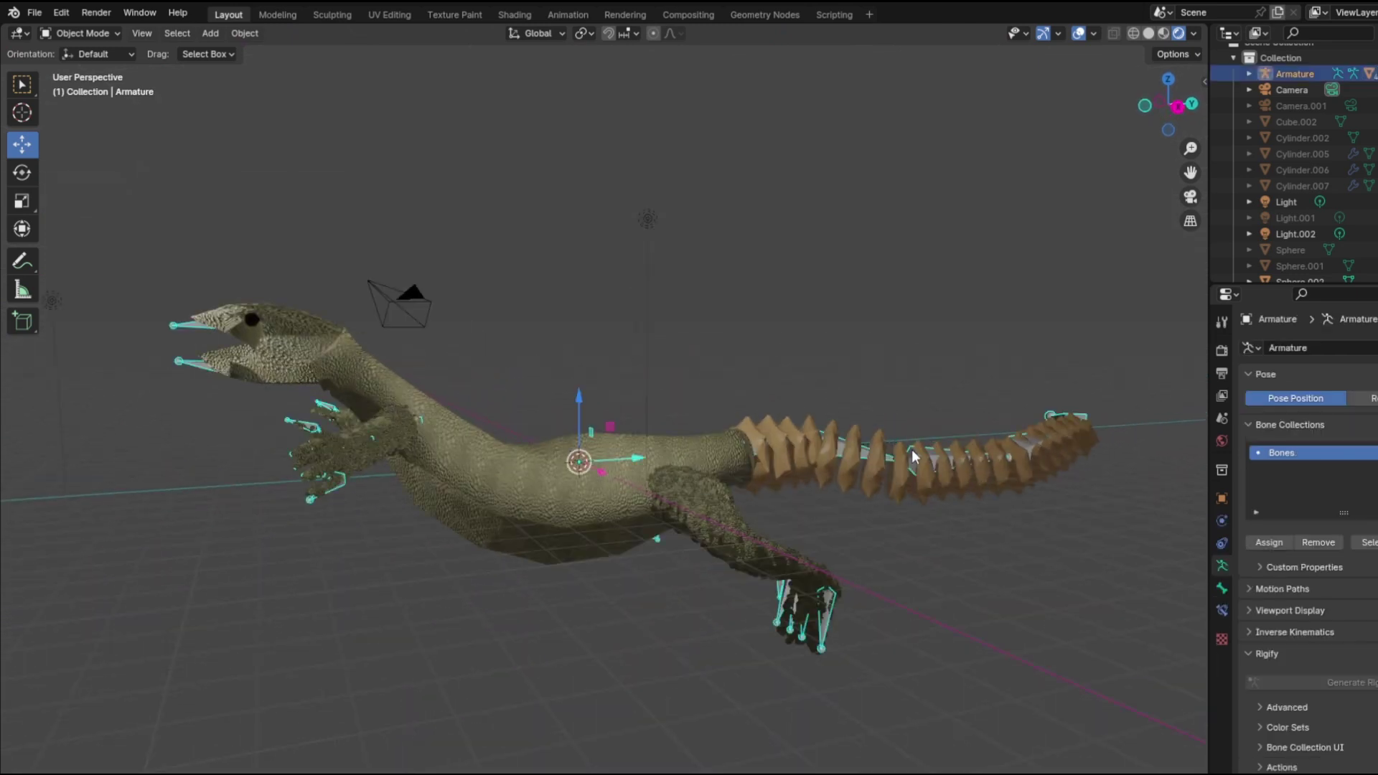
pyautogui.click(781, 450)
pyautogui.scroll(-6, 501, 286)
pyautogui.moveTo(501, 286); pyautogui.dragTo(705, 338, button='middle')
pyautogui.press('a')
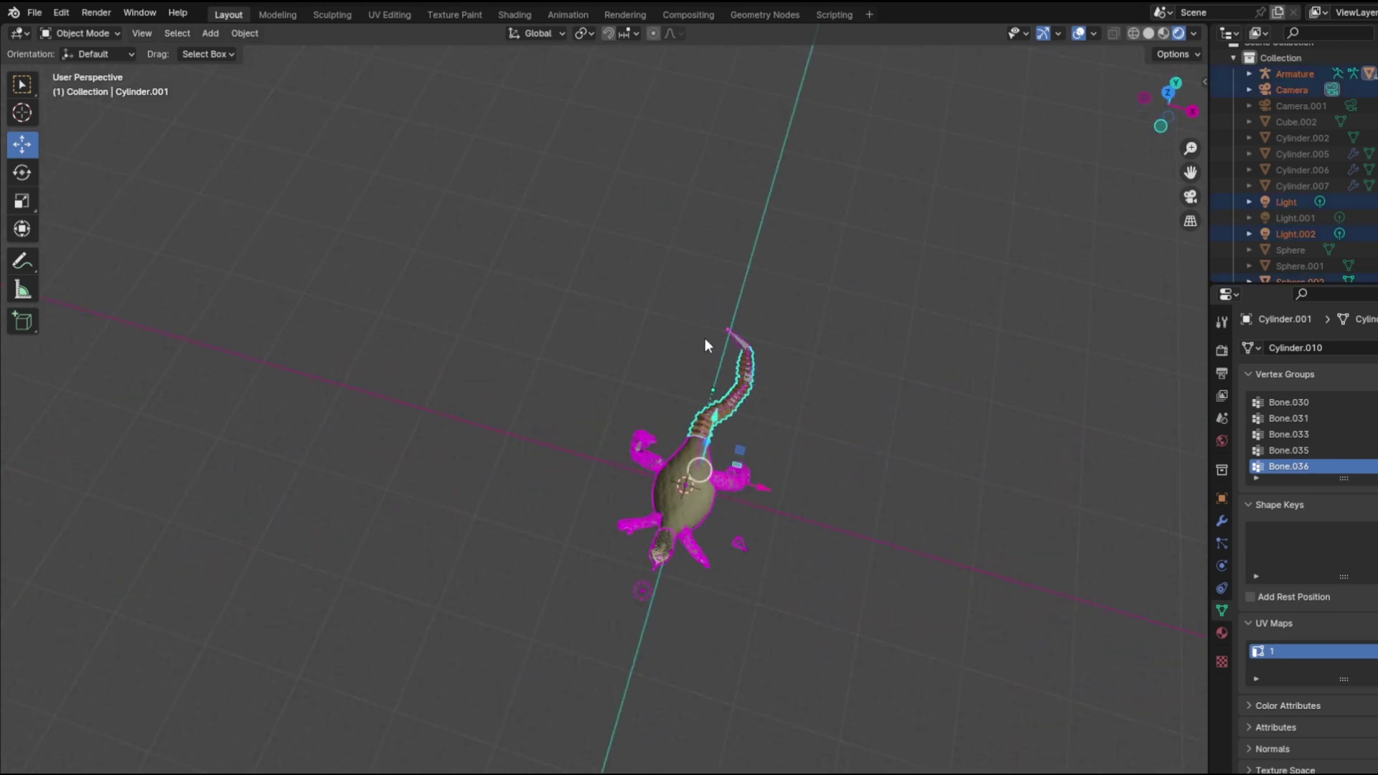
pyautogui.hotkey('shift', 'd')
pyautogui.rightClick(734, 511)
pyautogui.moveTo(762, 488); pyautogui.dragTo(427, 364)
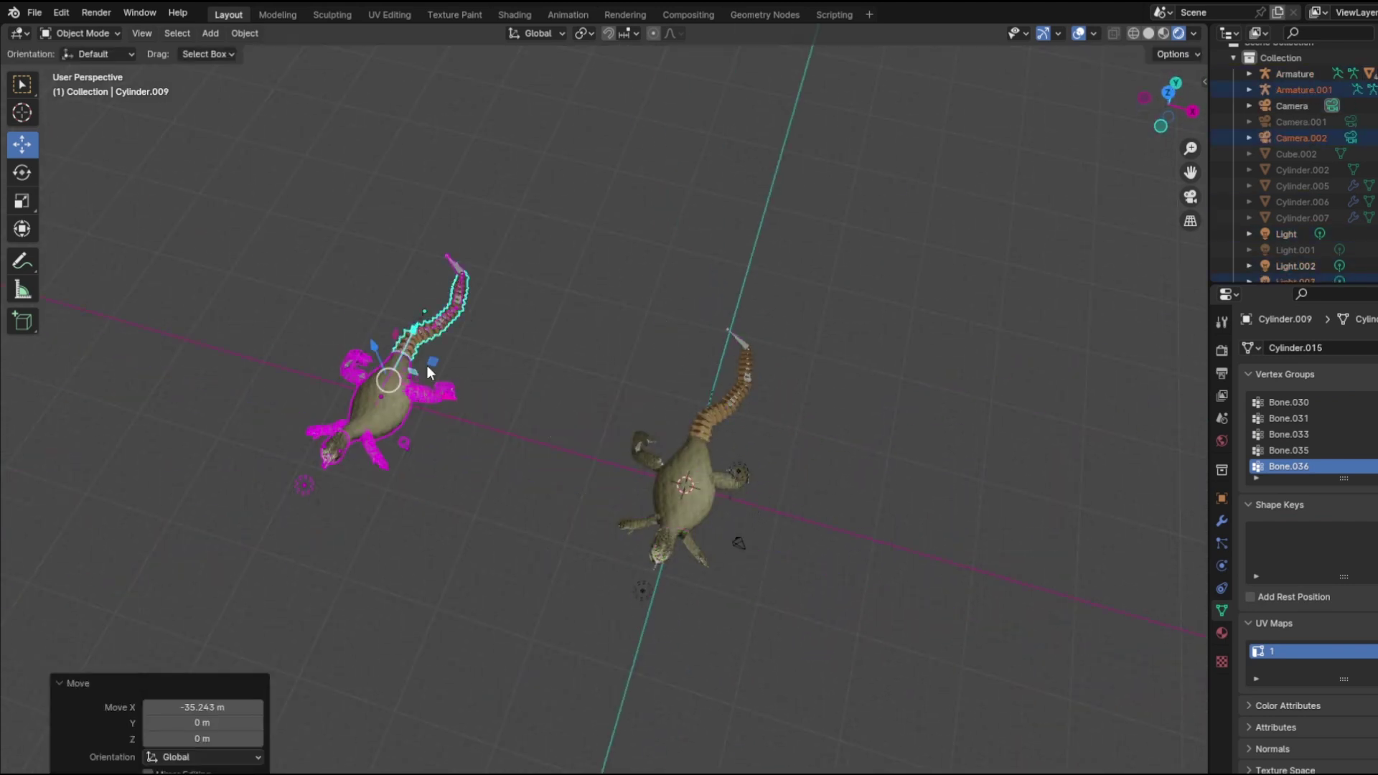
pyautogui.press('h')
# Step: Select the creature's body and open it in the Modeling workspace with X-ray turned on
pyautogui.moveTo(583, 373); pyautogui.dragTo(787, 498, button='middle')
pyautogui.click(752, 466)
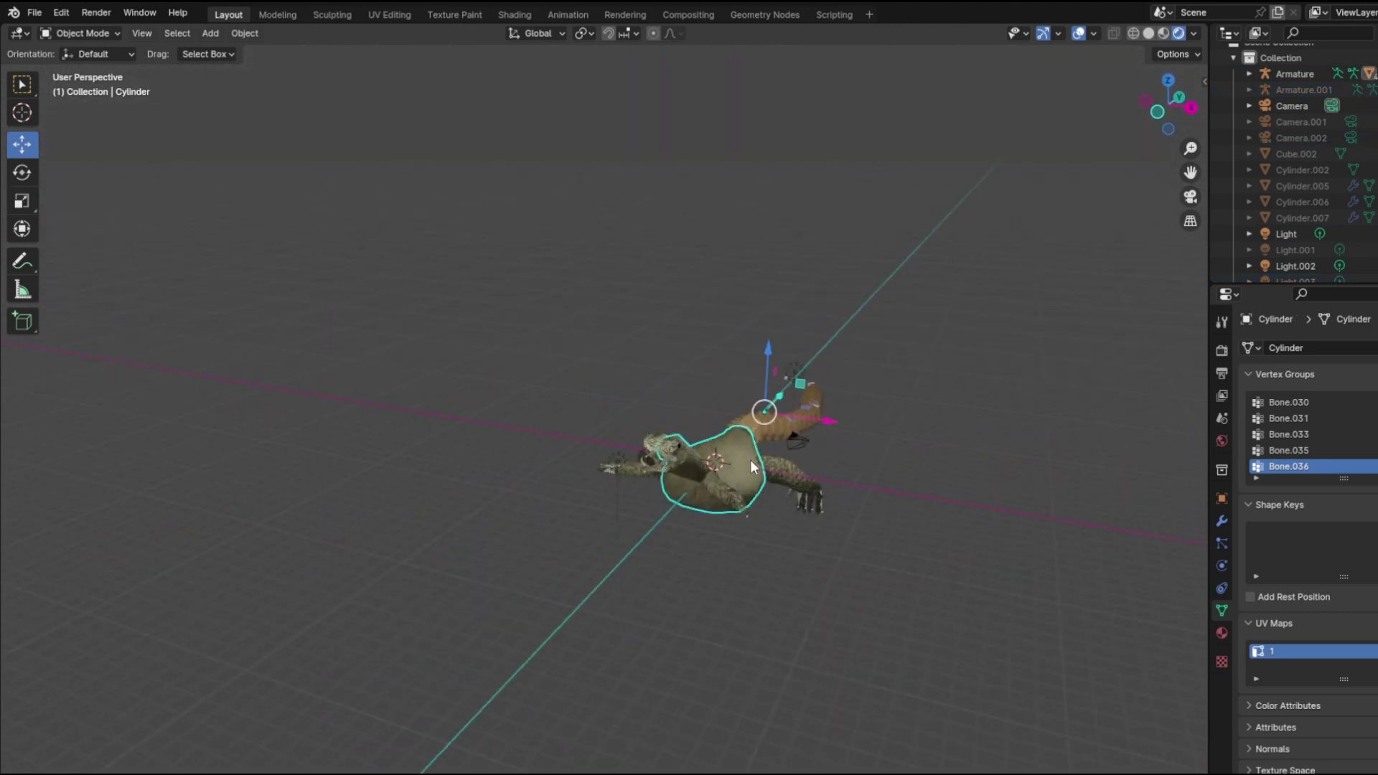
pyautogui.click(275, 12)
pyautogui.moveTo(589, 255); pyautogui.dragTo(801, 205, button='middle')
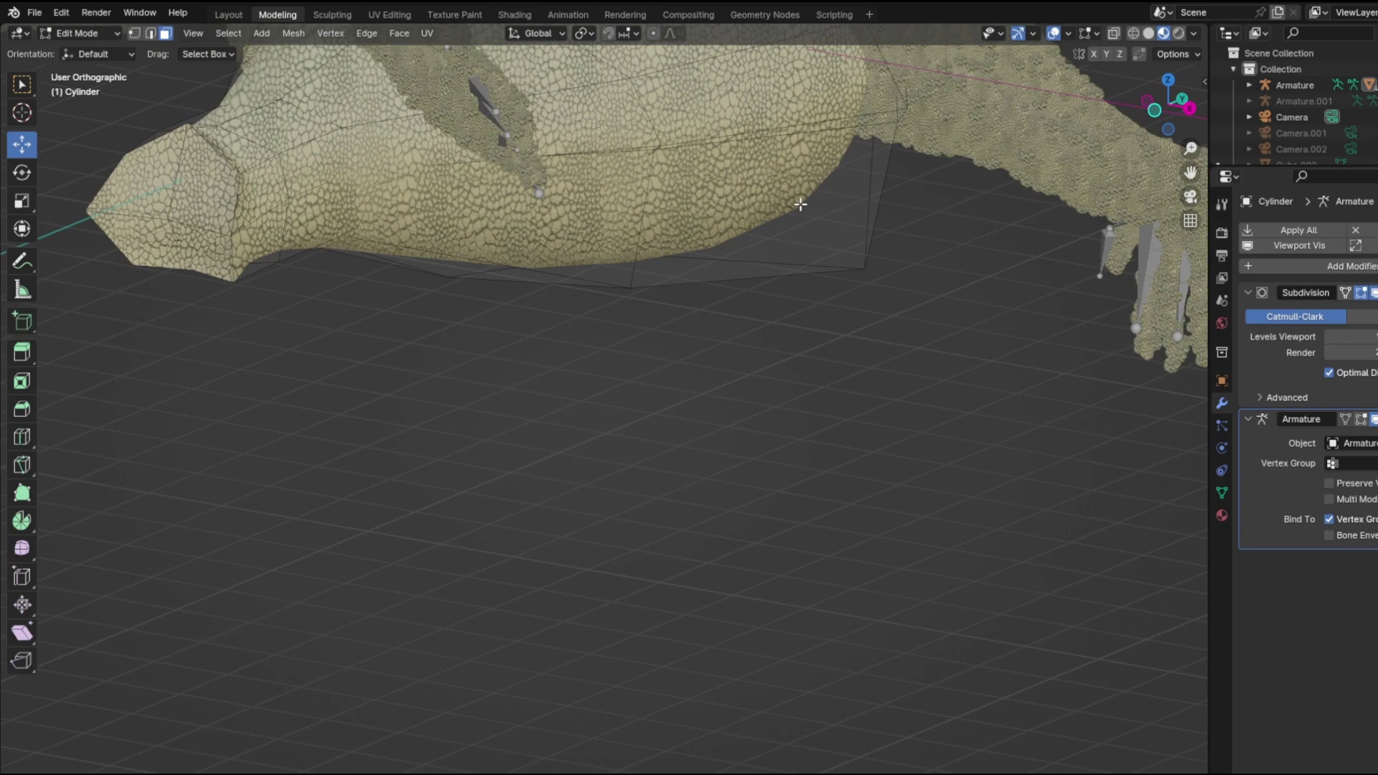
pyautogui.click(1112, 32)
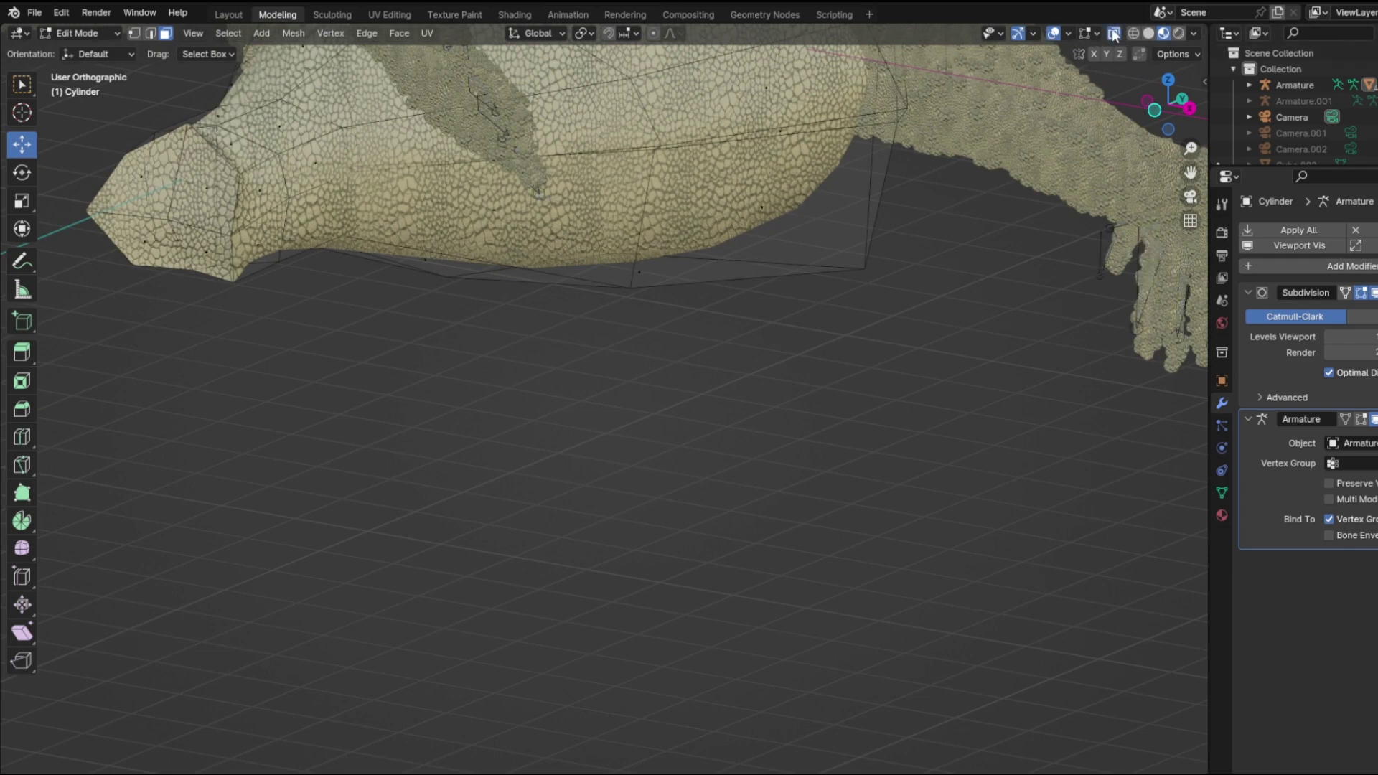
pyautogui.moveTo(862, 191); pyautogui.dragTo(743, 248, button='middle')
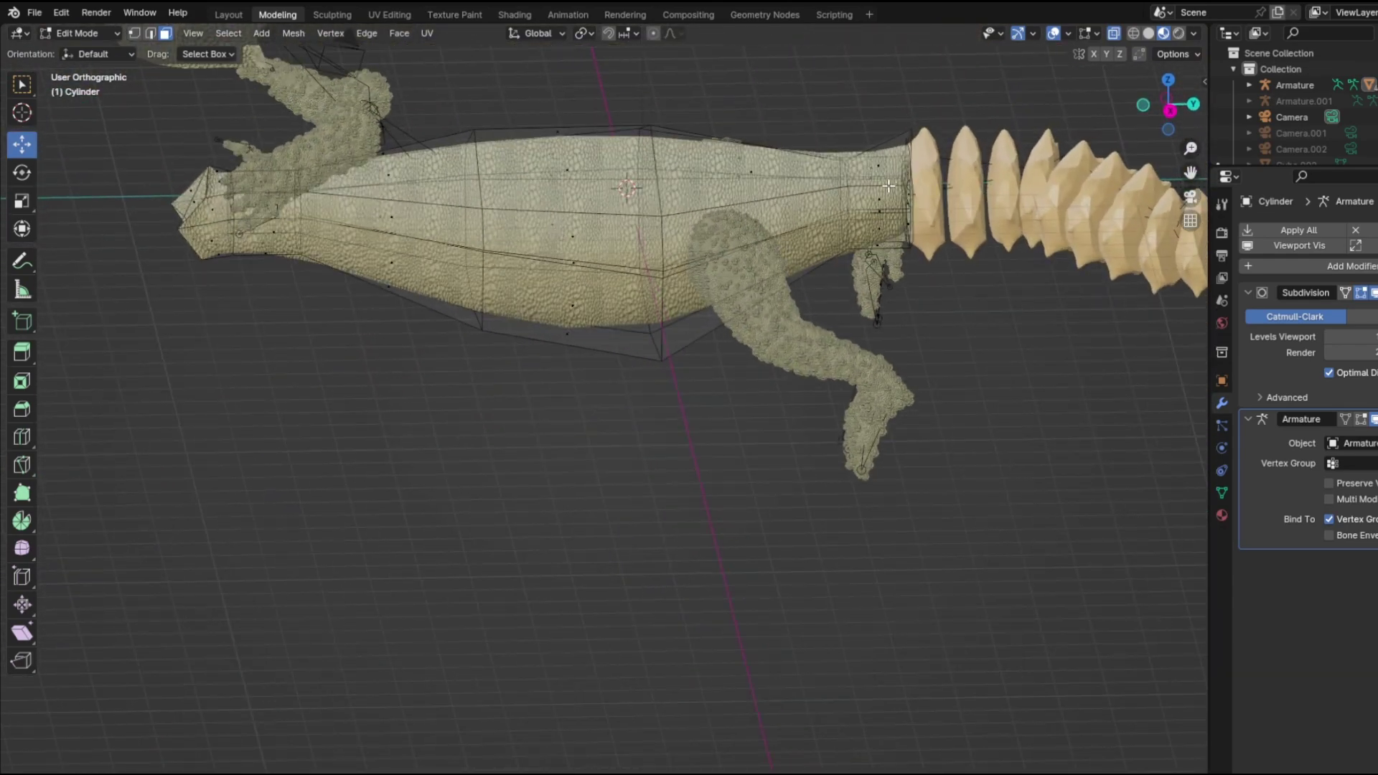
# Step: Select the lengthwise edge loops along both flanks of the body in edge select mode
pyautogui.click(151, 35)
pyautogui.click(893, 209)
pyautogui.keyDown('alt'); pyautogui.click(310, 218); pyautogui.keyUp('alt')
pyautogui.moveTo(298, 247); pyautogui.dragTo(412, 290, button='middle')
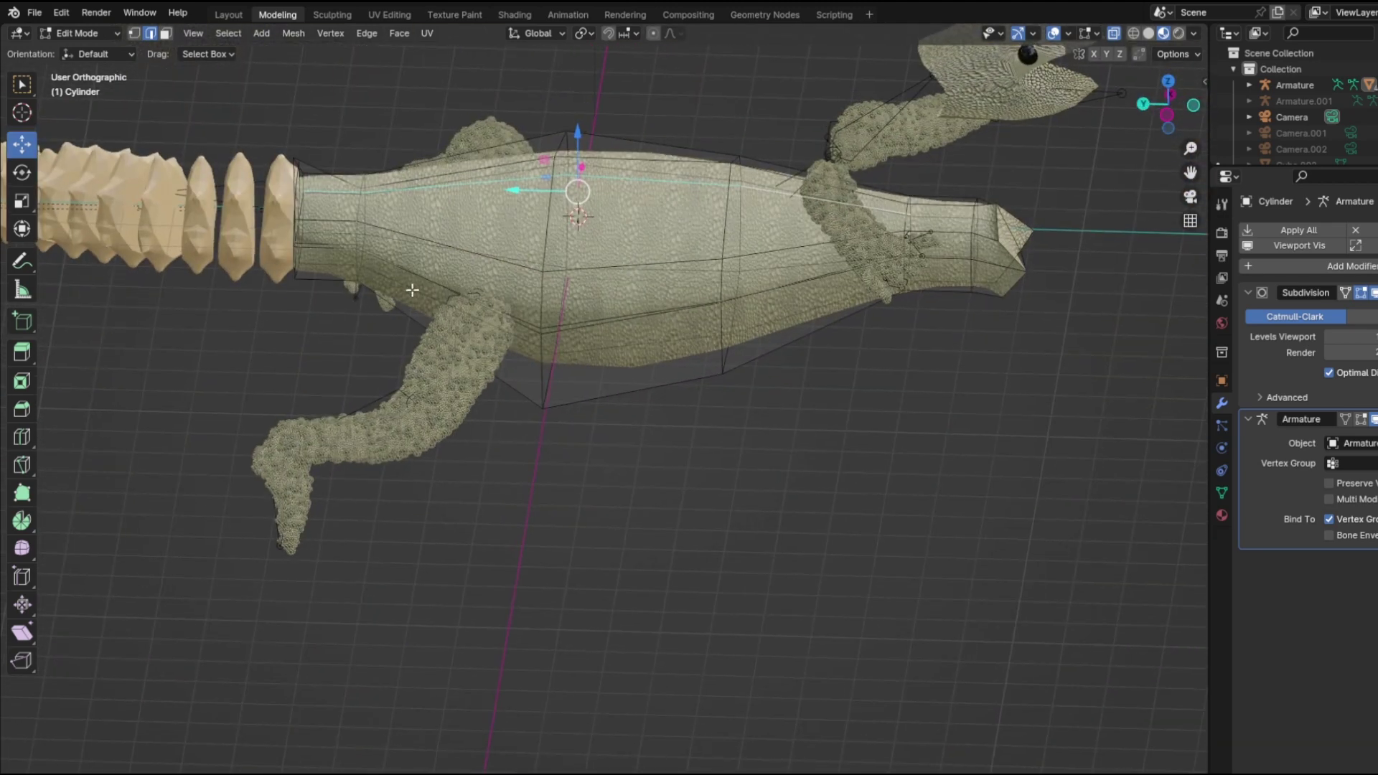
pyautogui.keyDown('alt'); pyautogui.click(328, 242); pyautogui.keyUp('alt')
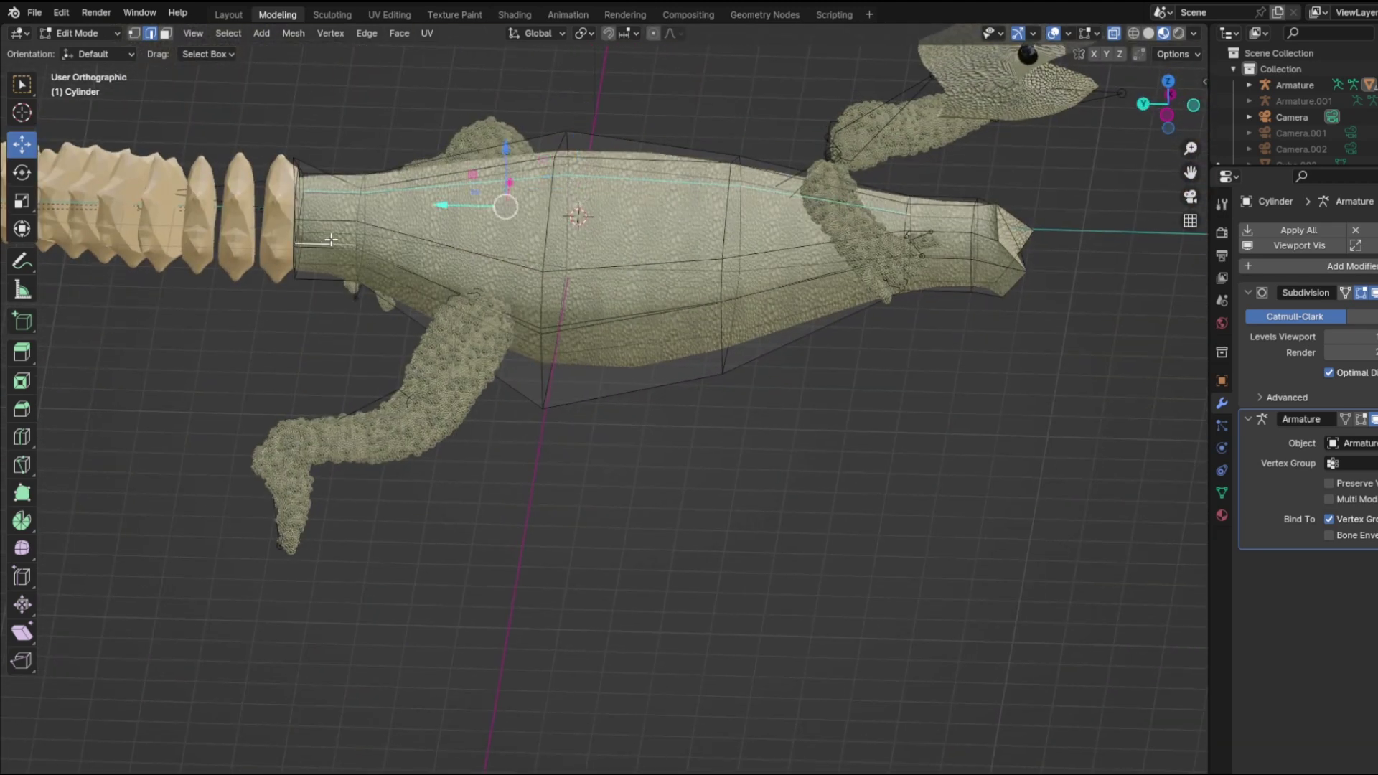
pyautogui.keyDown('alt'); pyautogui.click(908, 260); pyautogui.keyUp('alt')
pyautogui.moveTo(908, 261); pyautogui.dragTo(652, 285, button='middle')
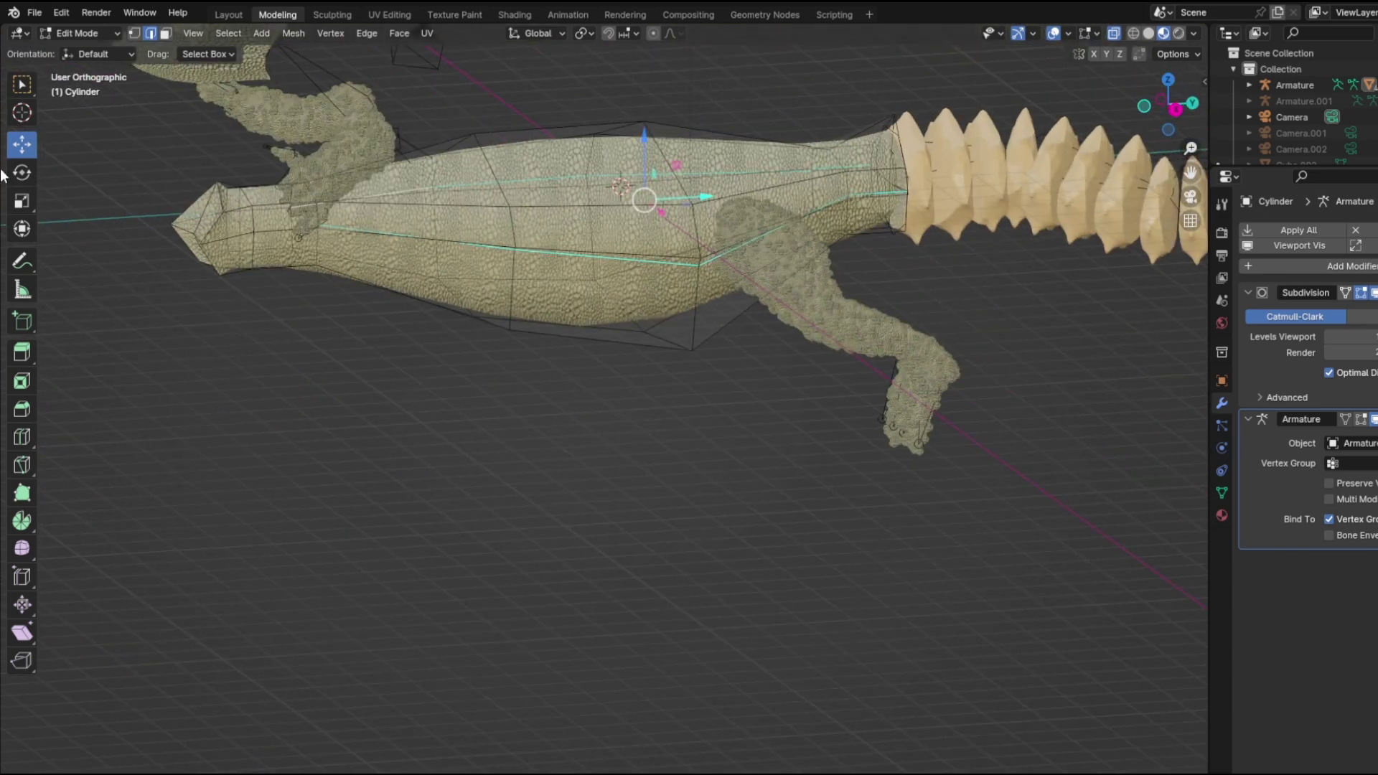
# Step: Scale the selected flank edge loops outward along X to widen the body, and switch back to the Move tool
pyautogui.click(21, 201)
pyautogui.moveTo(662, 214); pyautogui.dragTo(679, 229)
pyautogui.click(22, 144)
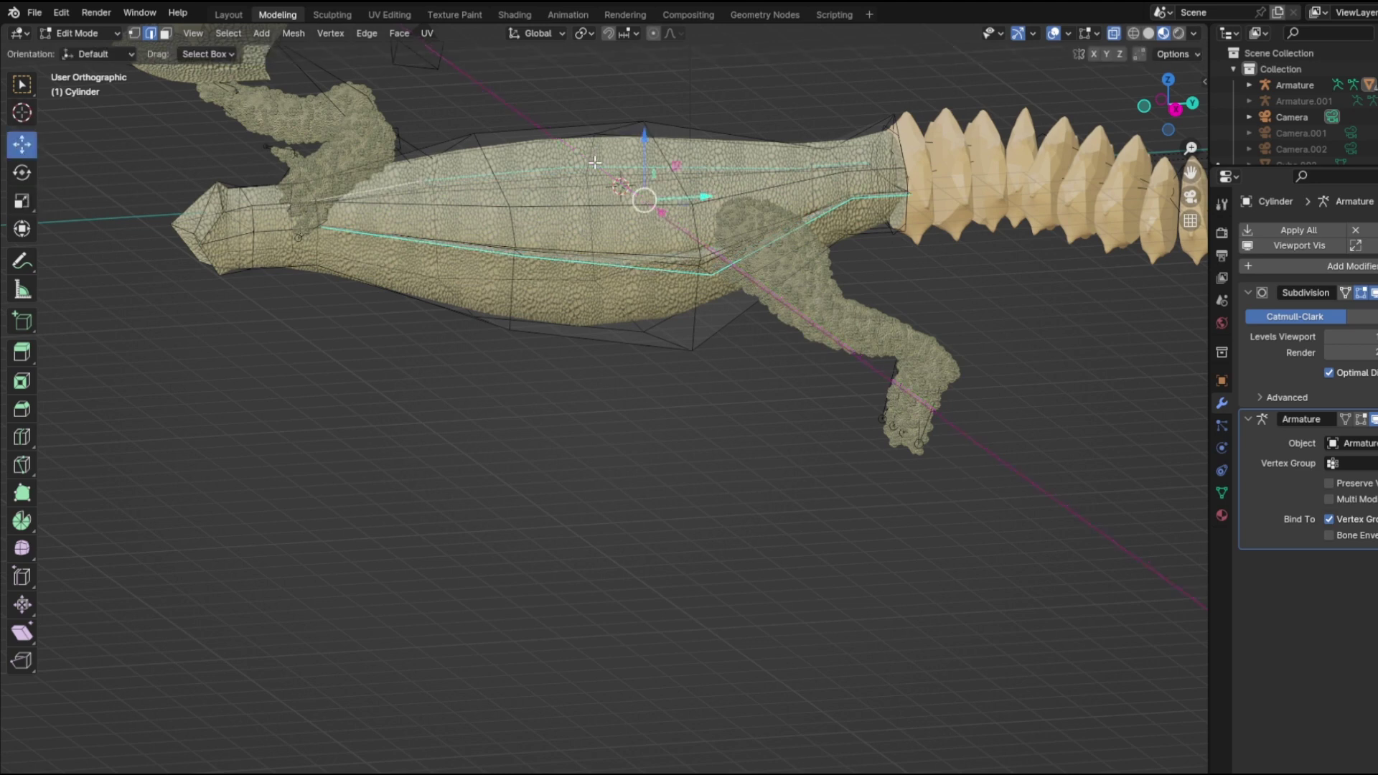
pyautogui.moveTo(617, 215); pyautogui.dragTo(633, 186, button='middle')
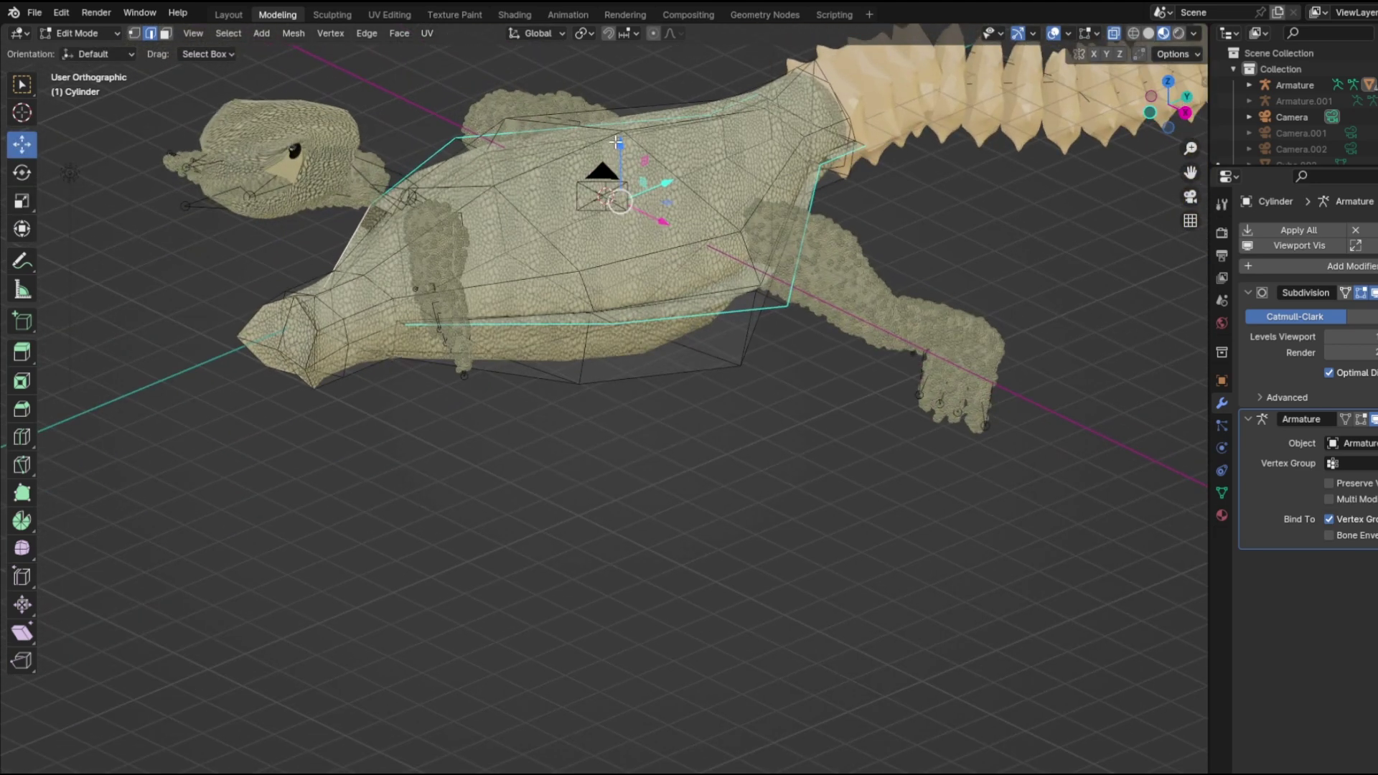
# Step: Lower the selected flank edge loops along Z and inspect the body's shape in the Layout workspace
pyautogui.moveTo(615, 147); pyautogui.dragTo(603, 170)
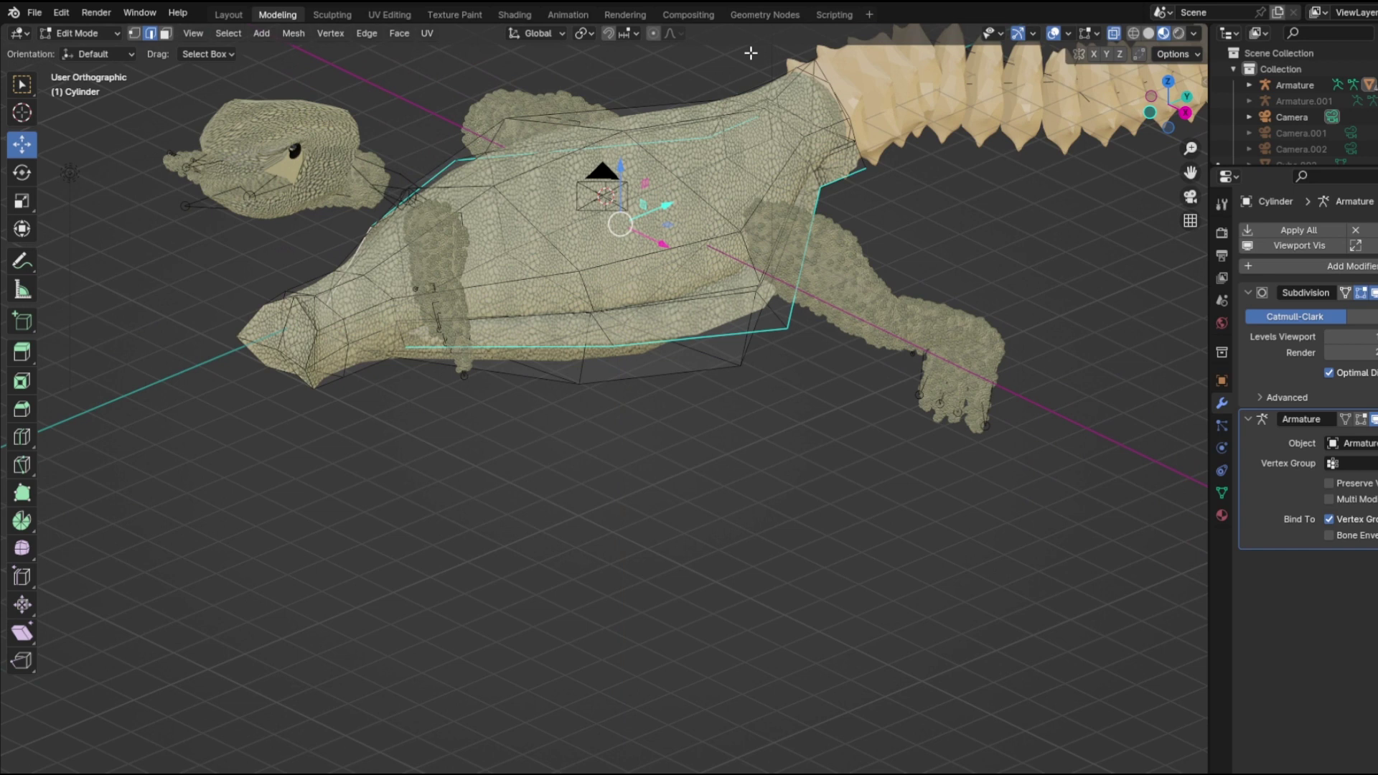
pyautogui.click(228, 12)
pyautogui.scroll(3, 923, 368)
pyautogui.moveTo(923, 367); pyautogui.dragTo(897, 244, button='middle')
pyautogui.click(872, 233)
pyautogui.moveTo(854, 172); pyautogui.dragTo(868, 237, button='middle')
# Step: Scale the flank edge loops slightly inward along X, raise them a little along Z, and return to the Layout workspace
pyautogui.click(277, 14)
pyautogui.click(21, 201)
pyautogui.moveTo(666, 249); pyautogui.dragTo(663, 246)
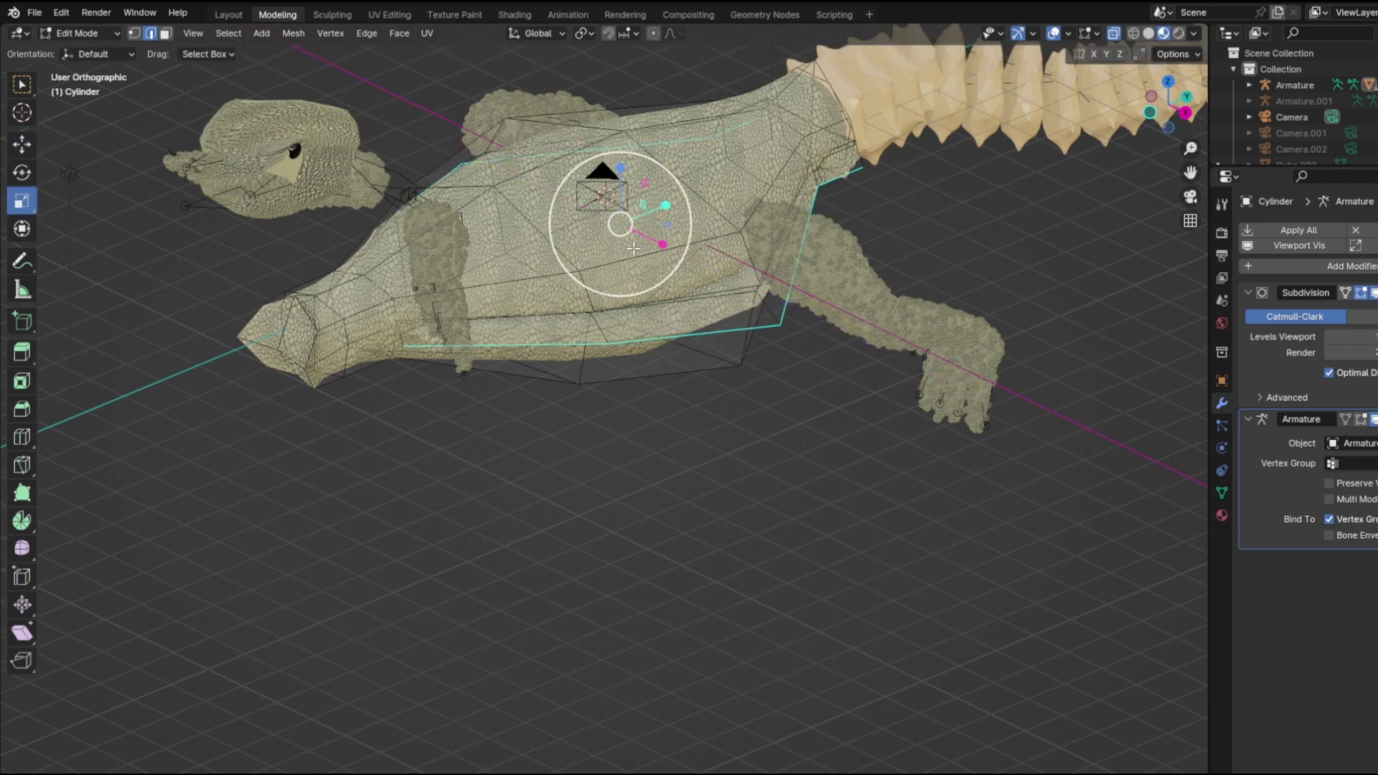
pyautogui.click(22, 145)
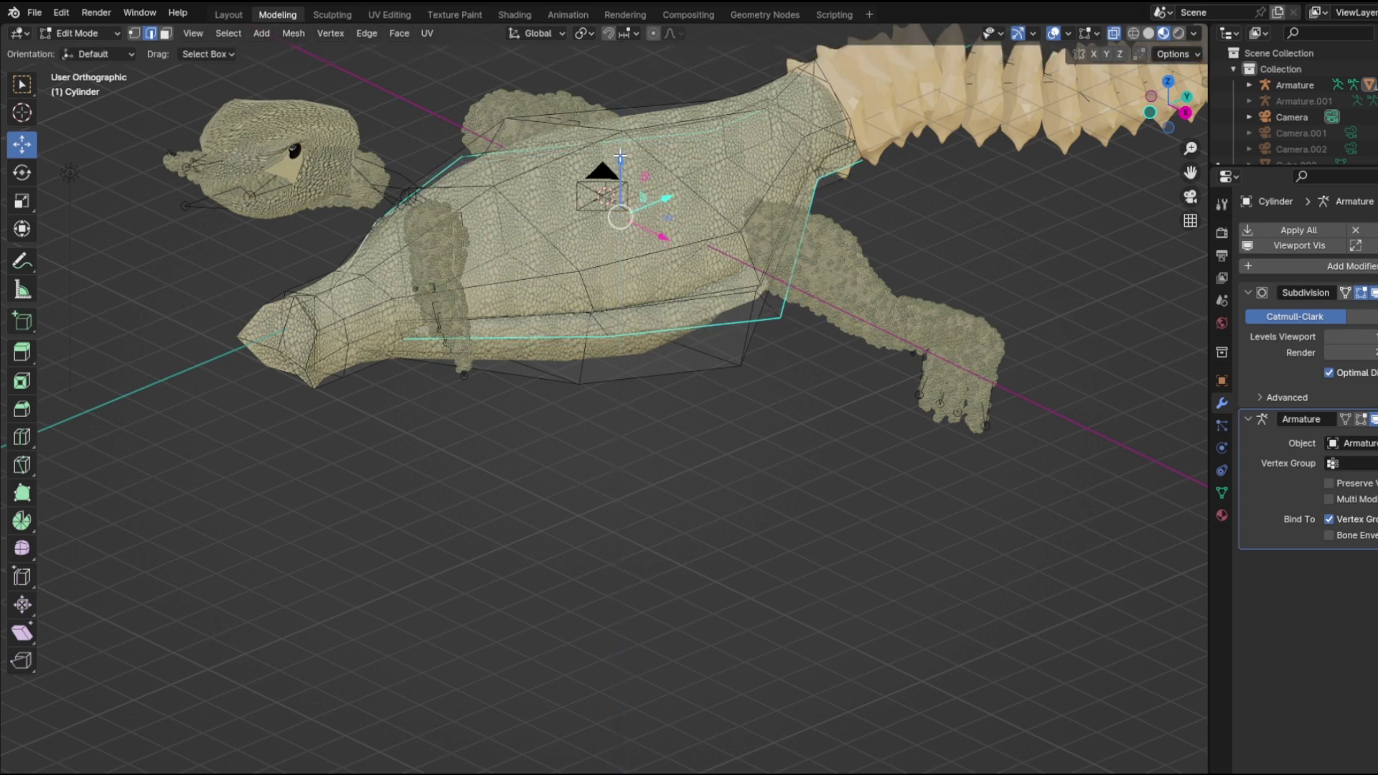
pyautogui.click(228, 15)
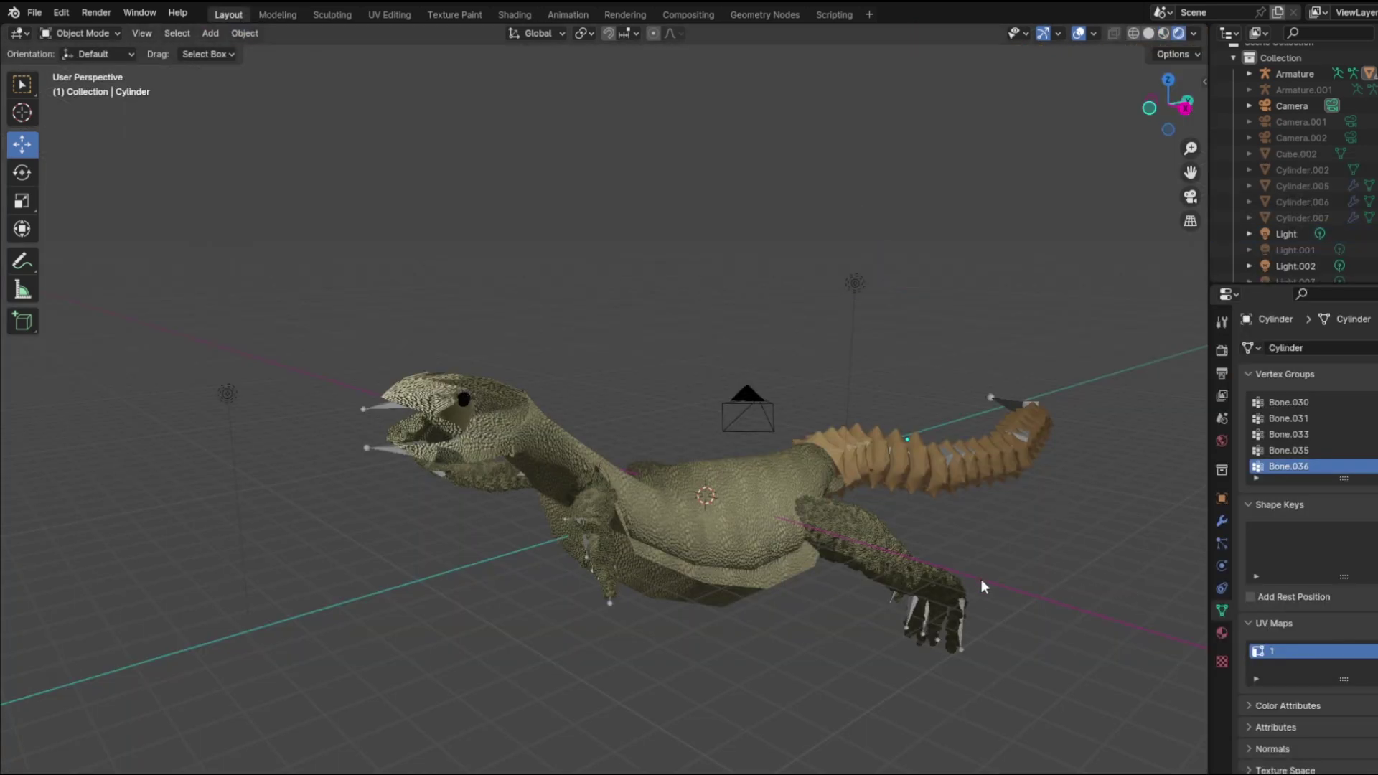
pyautogui.moveTo(917, 548)
pyautogui.mouseDown(button='middle')
pyautogui.moveTo(867, 574)
pyautogui.moveTo(839, 656)
pyautogui.moveTo(941, 541)
pyautogui.moveTo(900, 536)
pyautogui.mouseUp(button='middle')
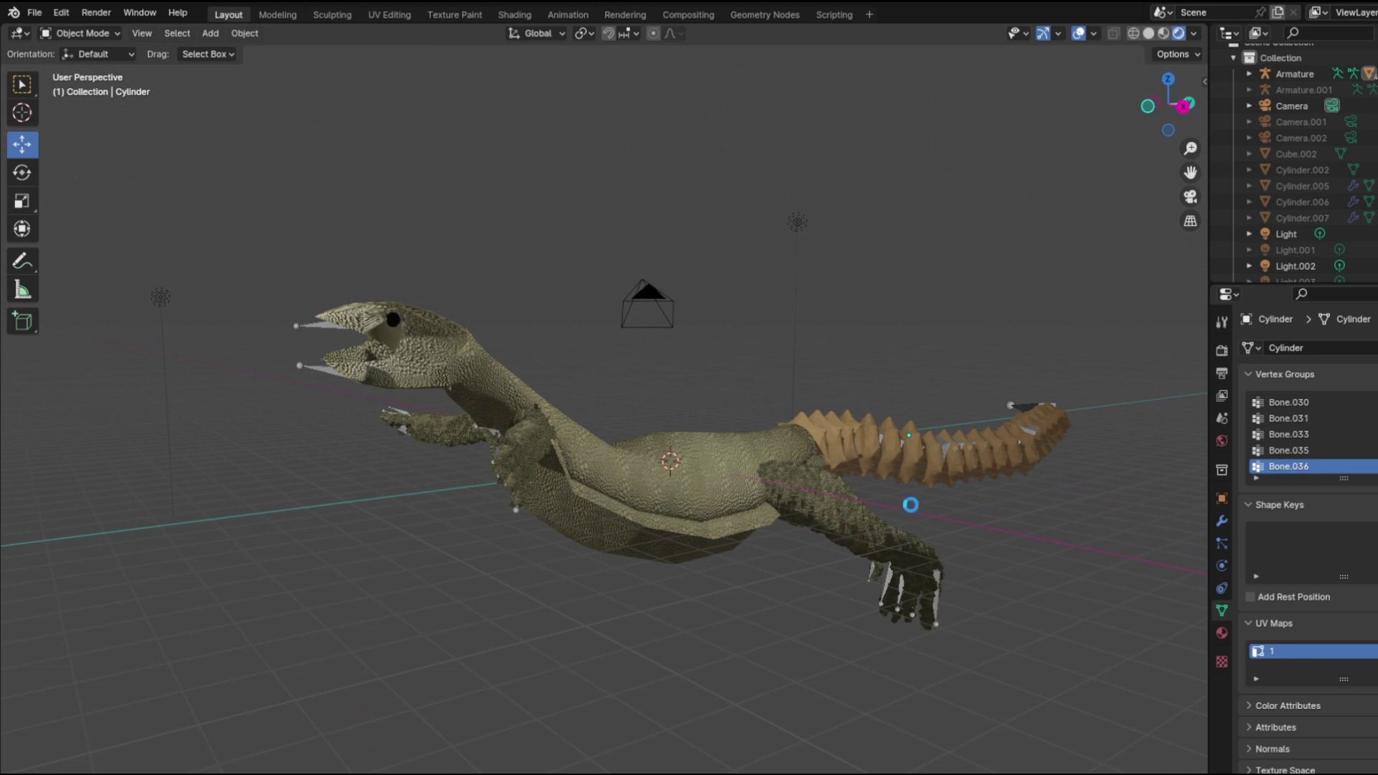
# Step: Try to join the limbs into the body object with the body as the active object, and undo the join
pyautogui.click(857, 557)
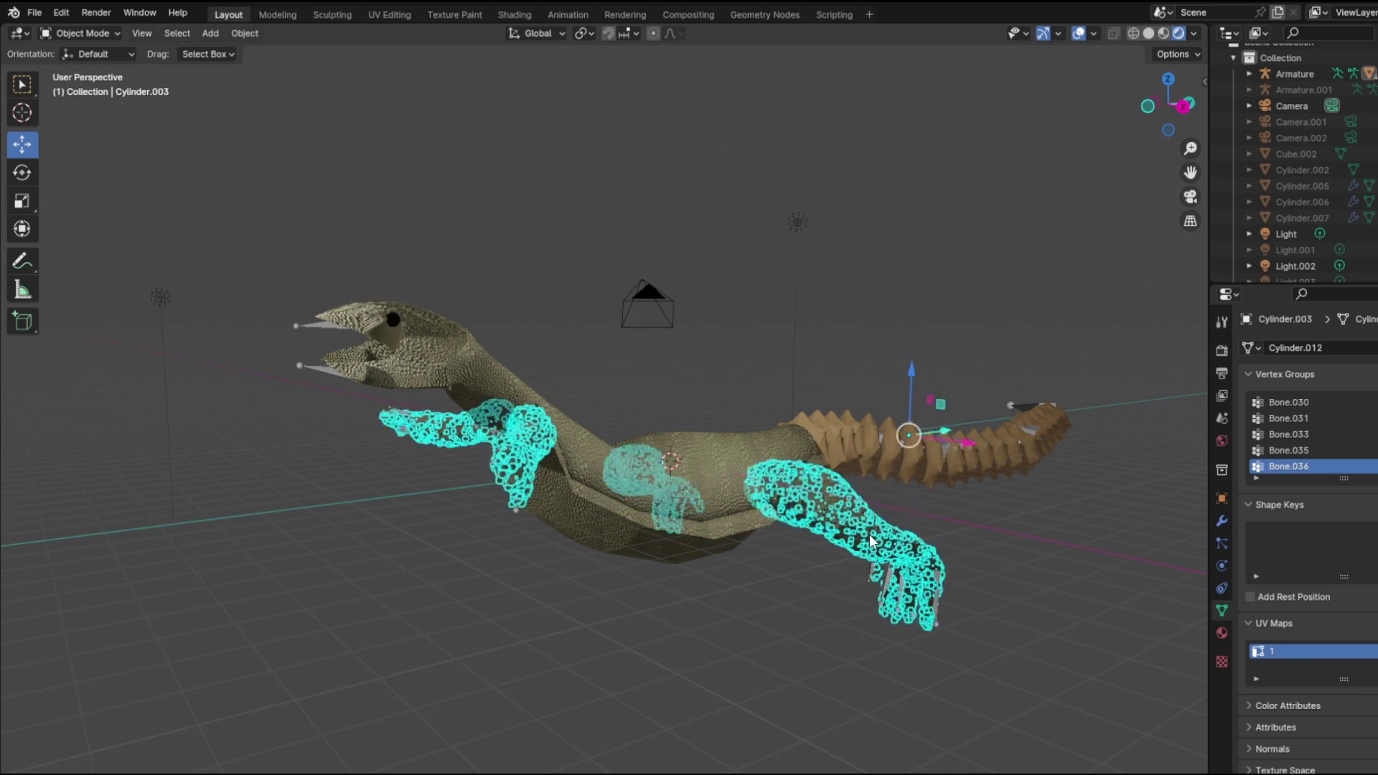
pyautogui.keyDown('shift'); pyautogui.click(713, 471); pyautogui.keyUp('shift')
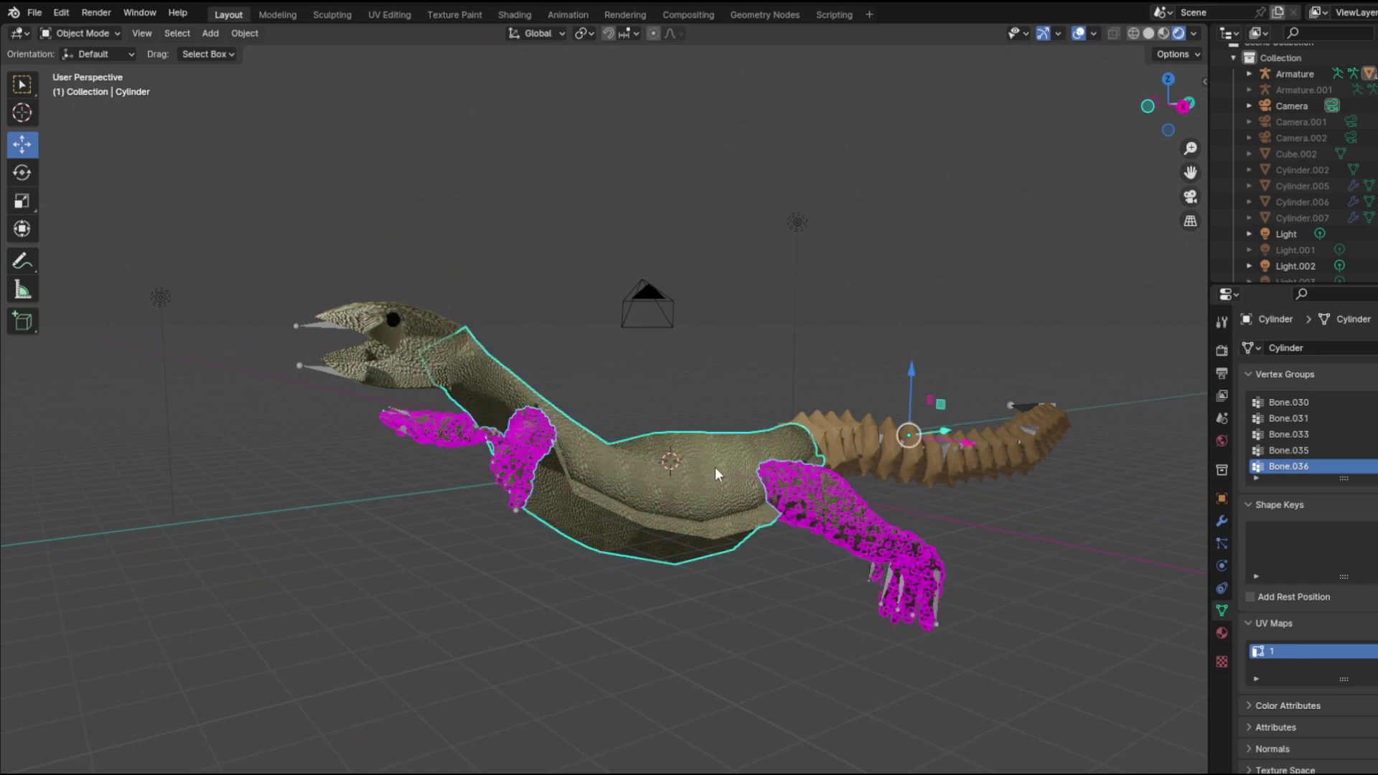
pyautogui.hotkey('ctrl', 'j')
pyautogui.hotkey('ctrl', 'z')
# Step: Insert a Realize Instances node between Join Geometry and Group Output in the limbs' Geometry Nodes.001 tree
pyautogui.click(825, 475)
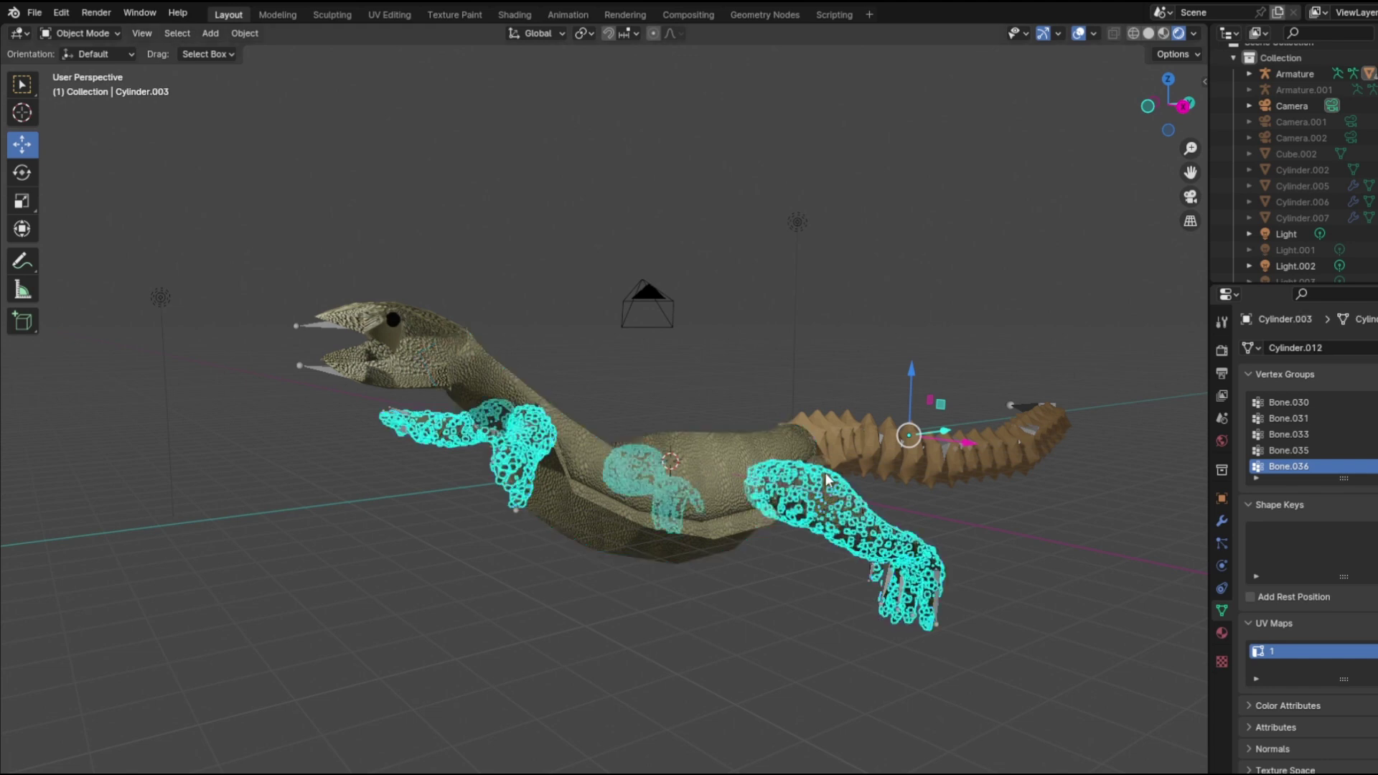
pyautogui.click(765, 14)
pyautogui.scroll(-5, 887, 639)
pyautogui.moveTo(742, 648); pyautogui.dragTo(537, 732, button='middle')
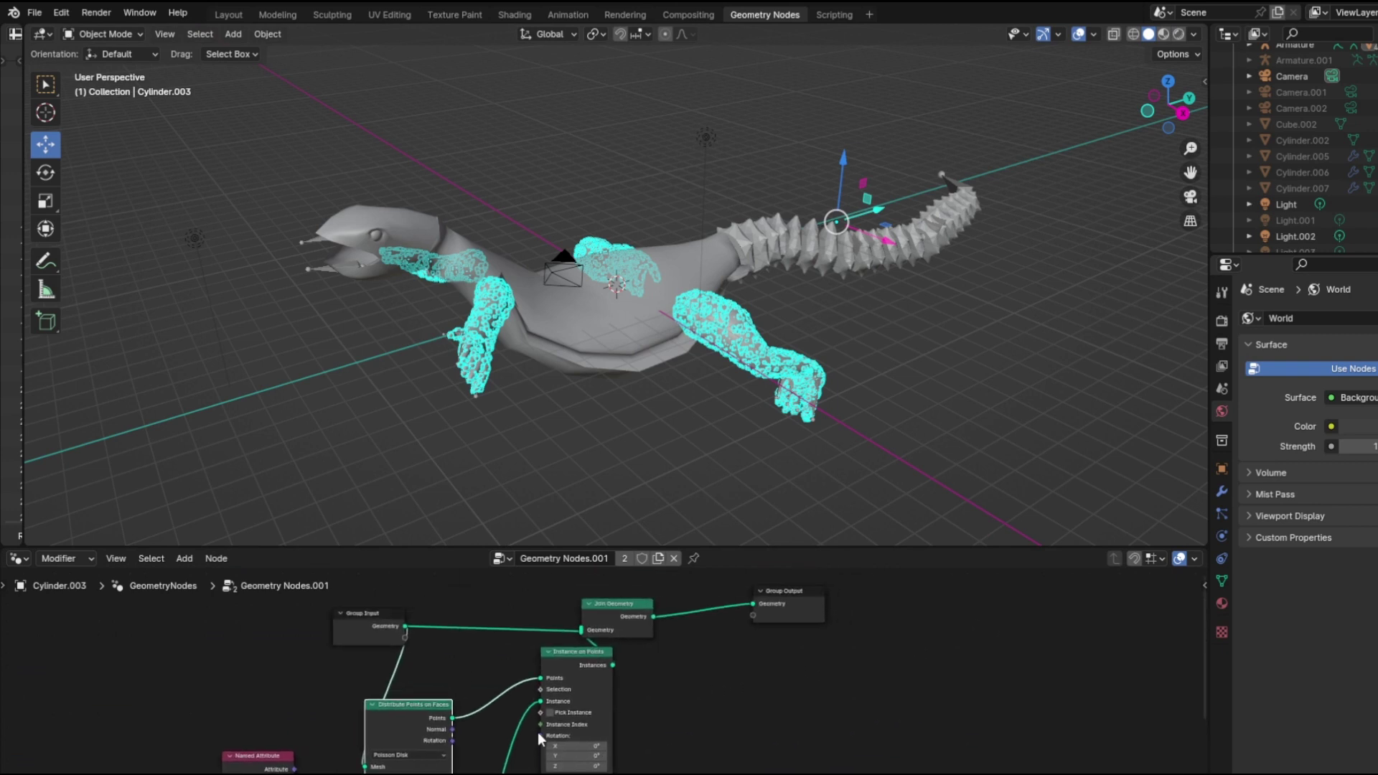
pyautogui.scroll(1, 766, 638)
pyautogui.scroll(1, 769, 637)
pyautogui.moveTo(701, 635); pyautogui.dragTo(617, 686, button='middle')
pyautogui.moveTo(566, 659); pyautogui.dragTo(596, 646)
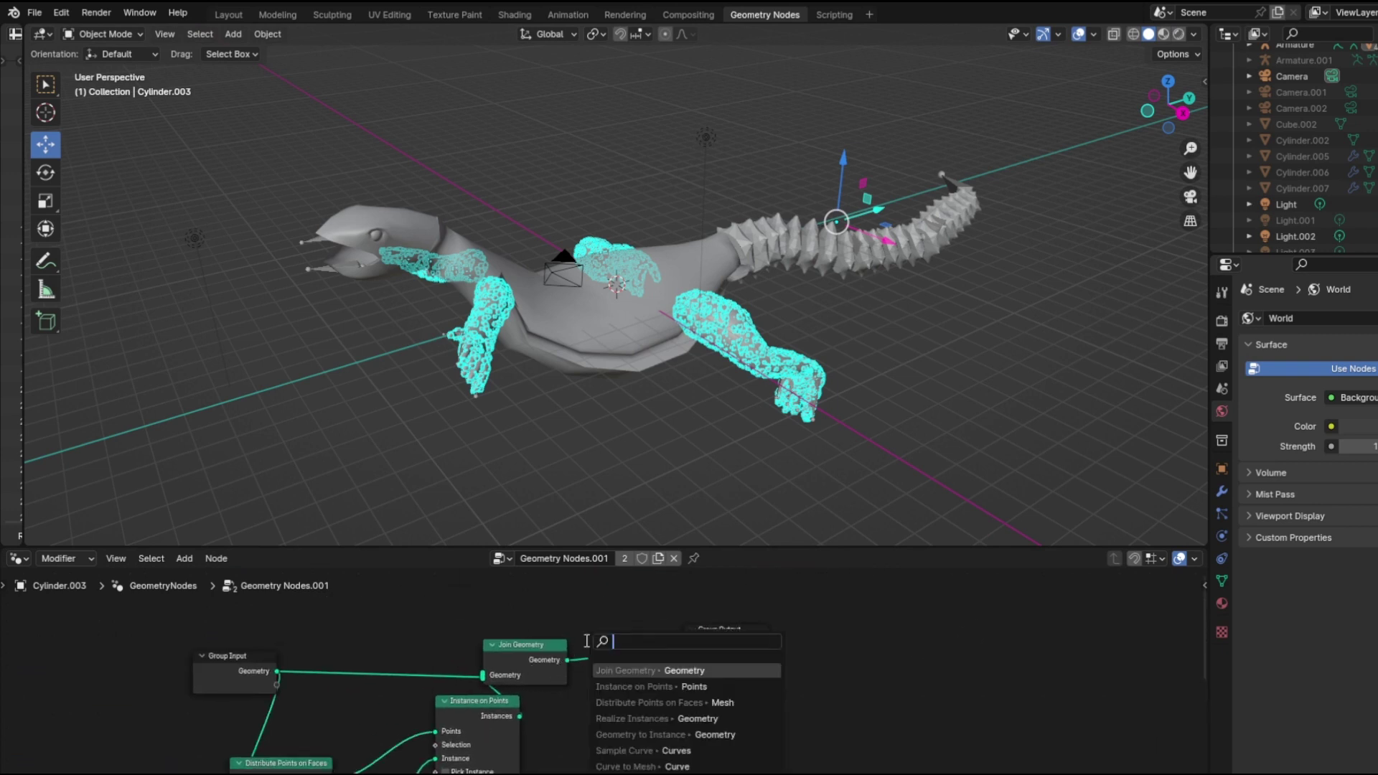
pyautogui.click(634, 718)
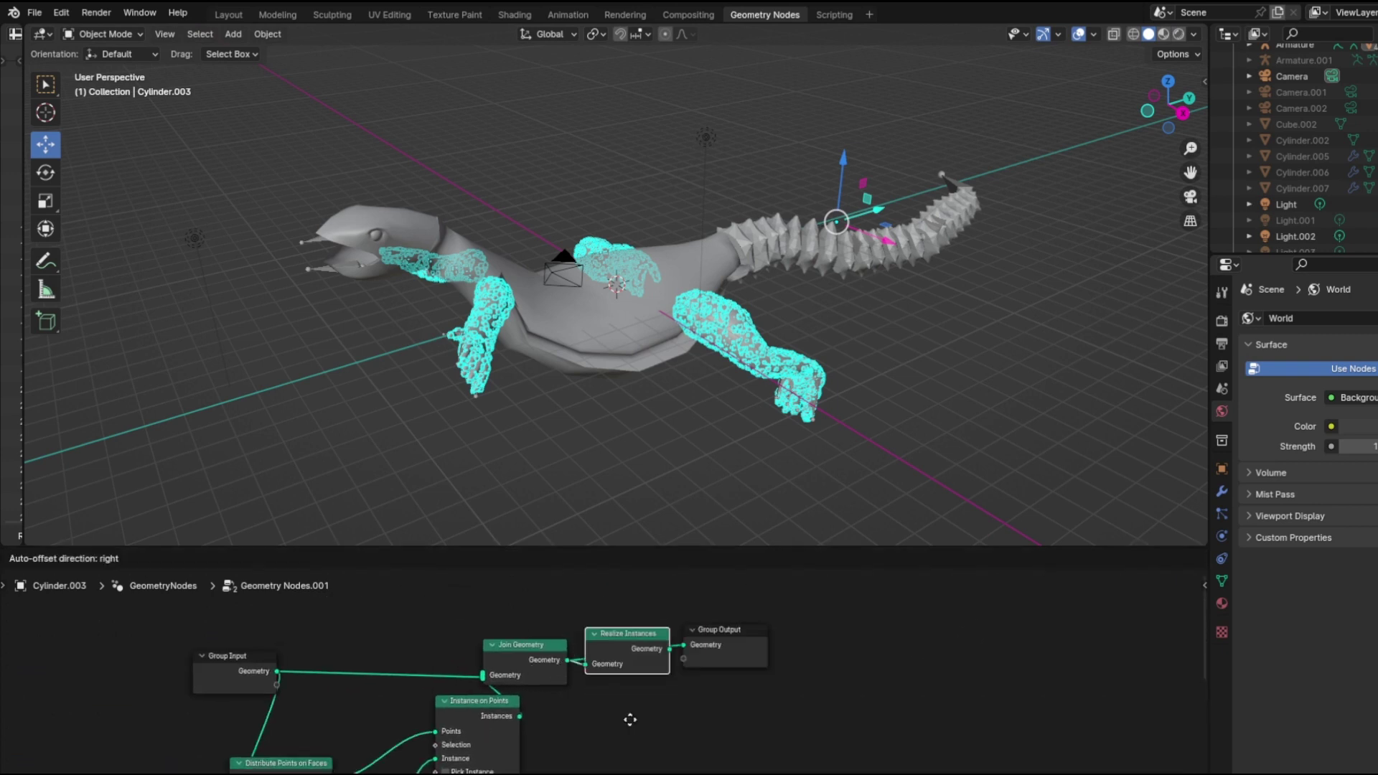
pyautogui.moveTo(676, 612); pyautogui.dragTo(679, 627)
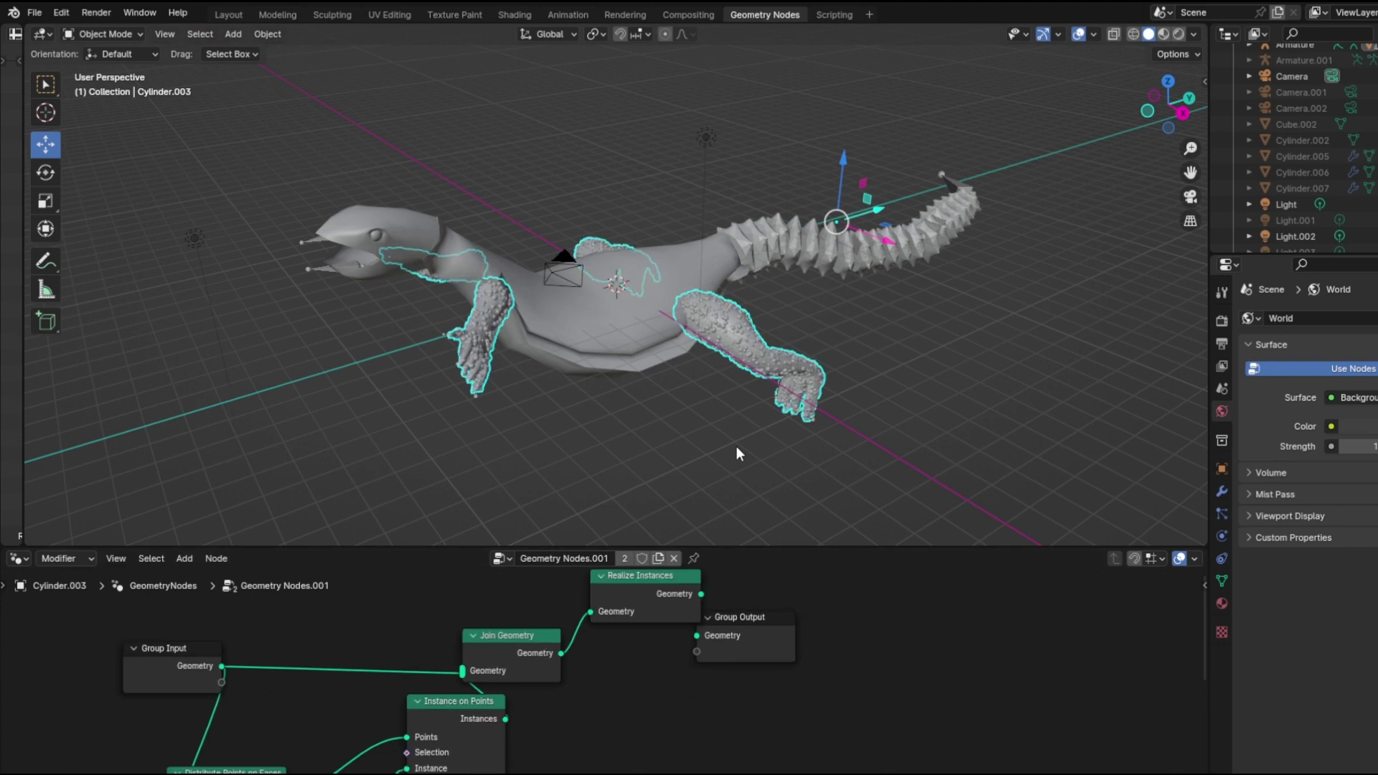
# Step: Try to join the body into the limbs object with the limbs as the active object, and undo the join
pyautogui.keyDown('shift'); pyautogui.moveTo(669, 330); pyautogui.dragTo(705, 317); pyautogui.keyUp('shift')
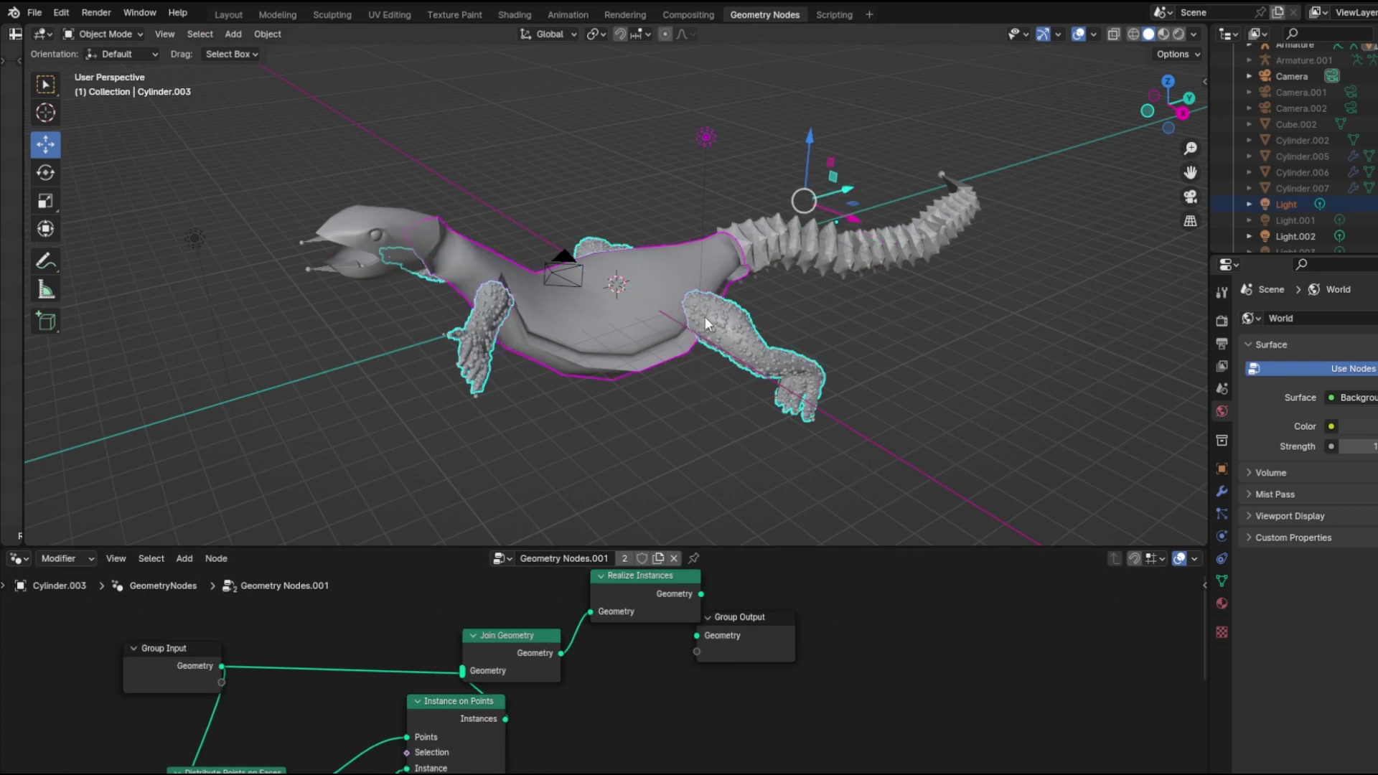
pyautogui.hotkey('ctrl', 'j')
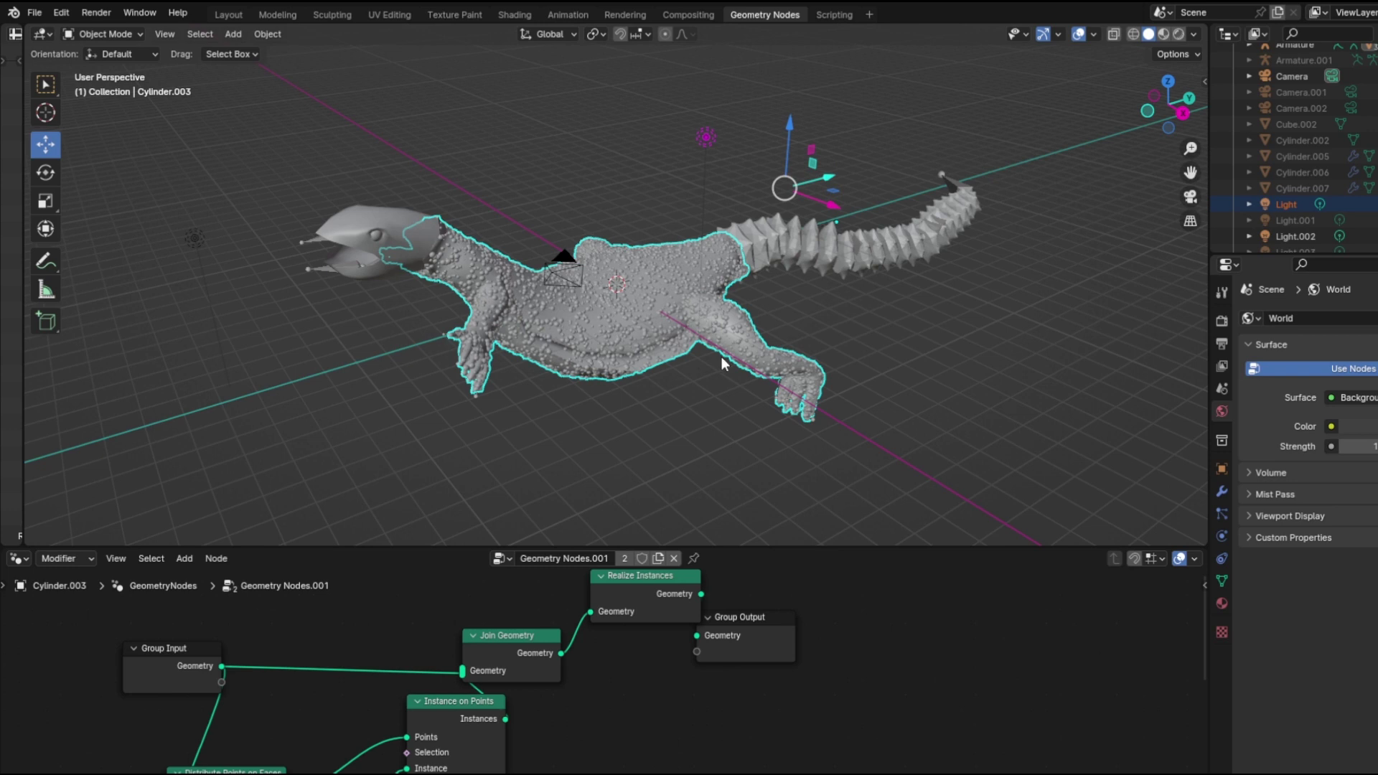
pyautogui.scroll(3, 760, 463)
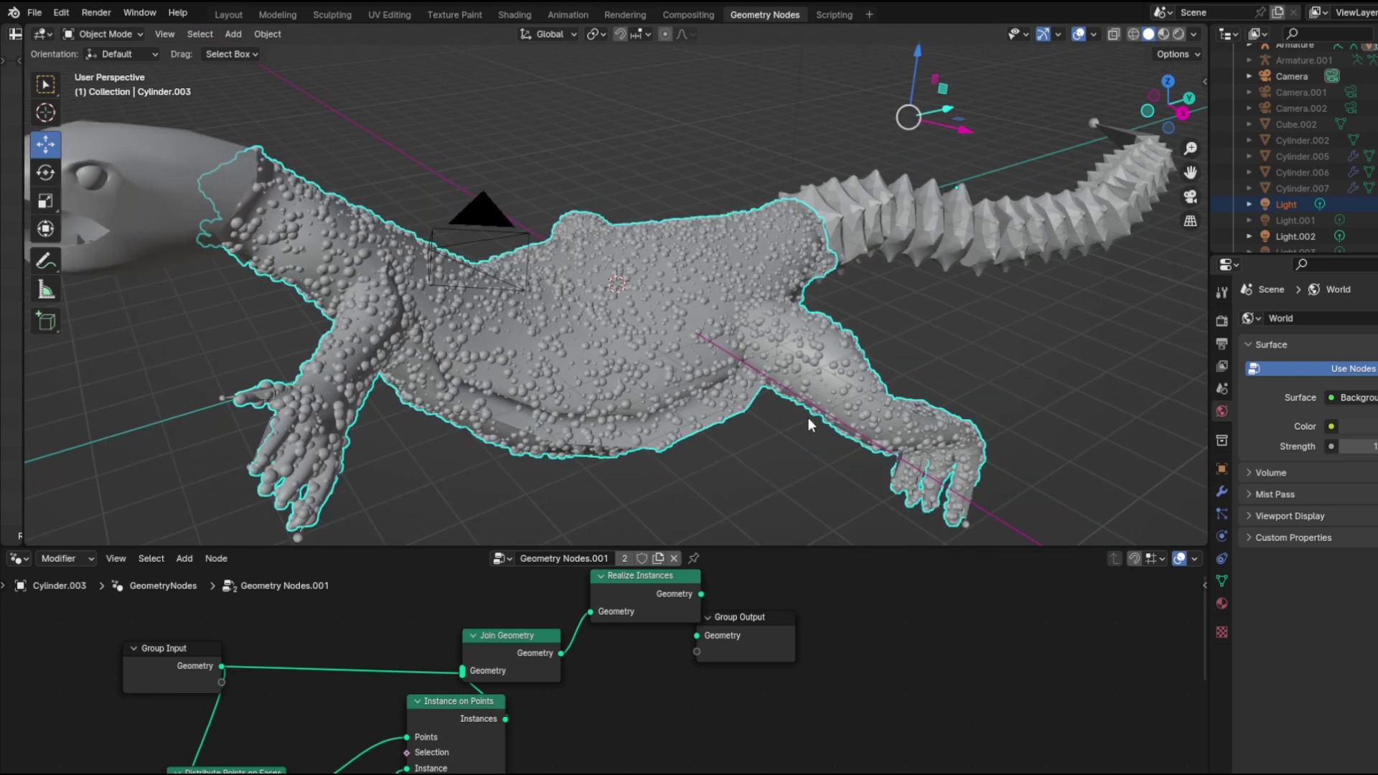
pyautogui.hotkey('ctrl', 'z')
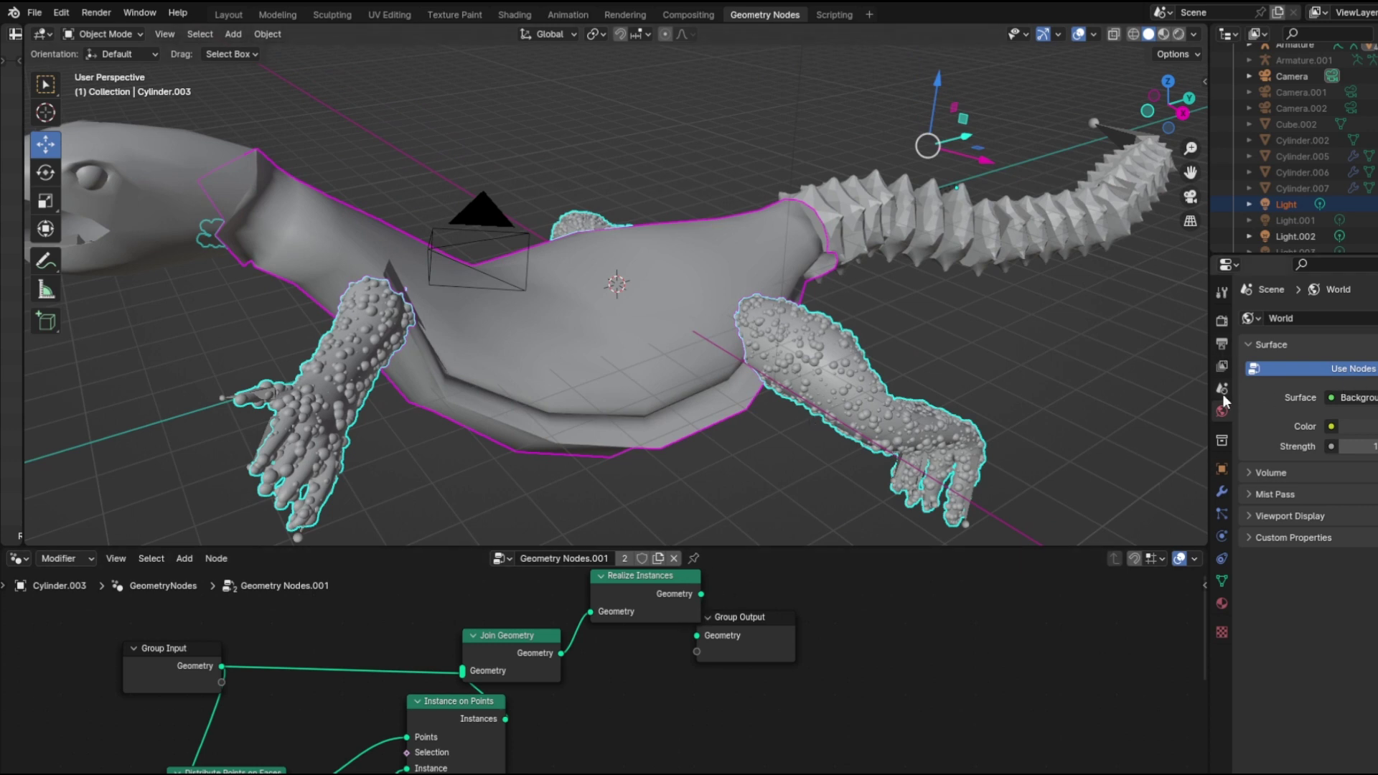
# Step: Open the options of the limbs' Geometry Nodes modifier in preparation for applying it
pyautogui.click(1221, 491)
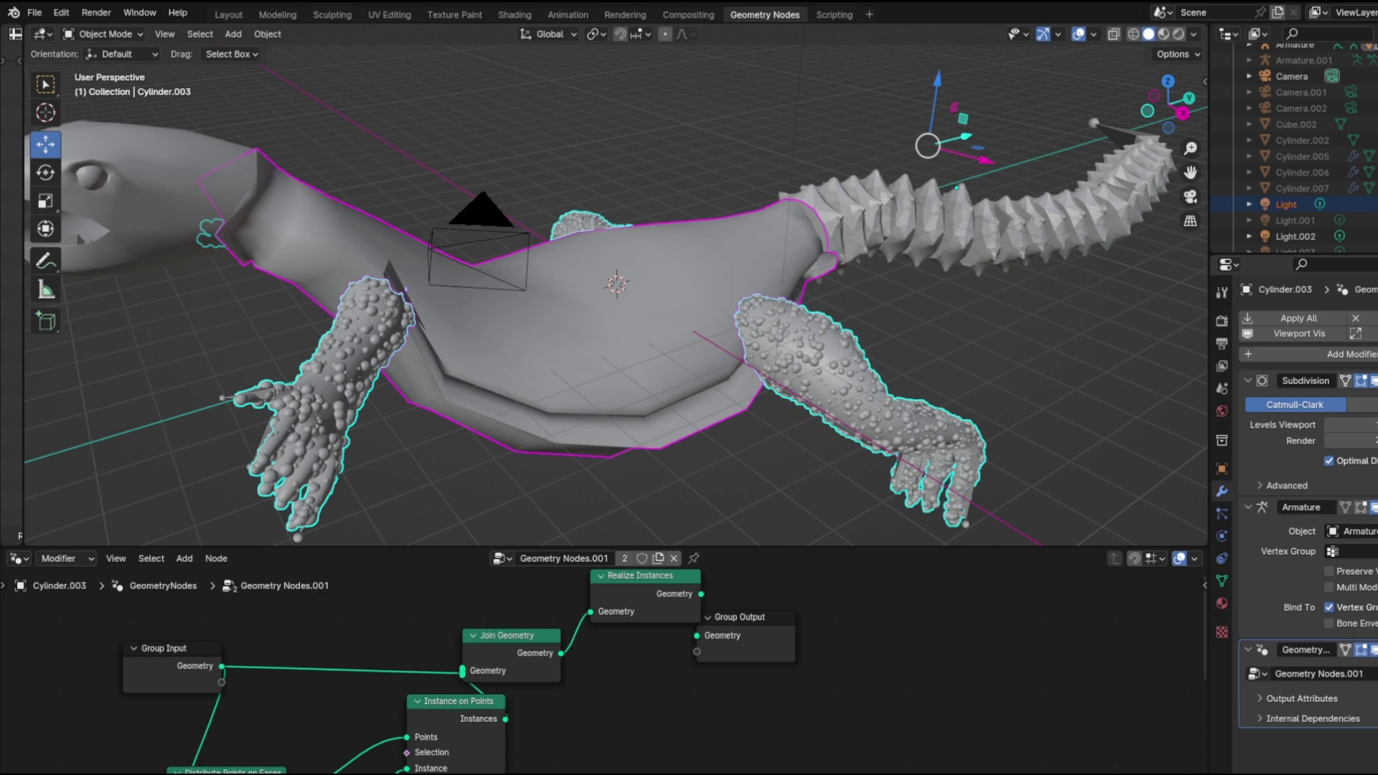
pyautogui.click(1249, 650)
pyautogui.click(1249, 650)
pyautogui.rightClick(1320, 662)
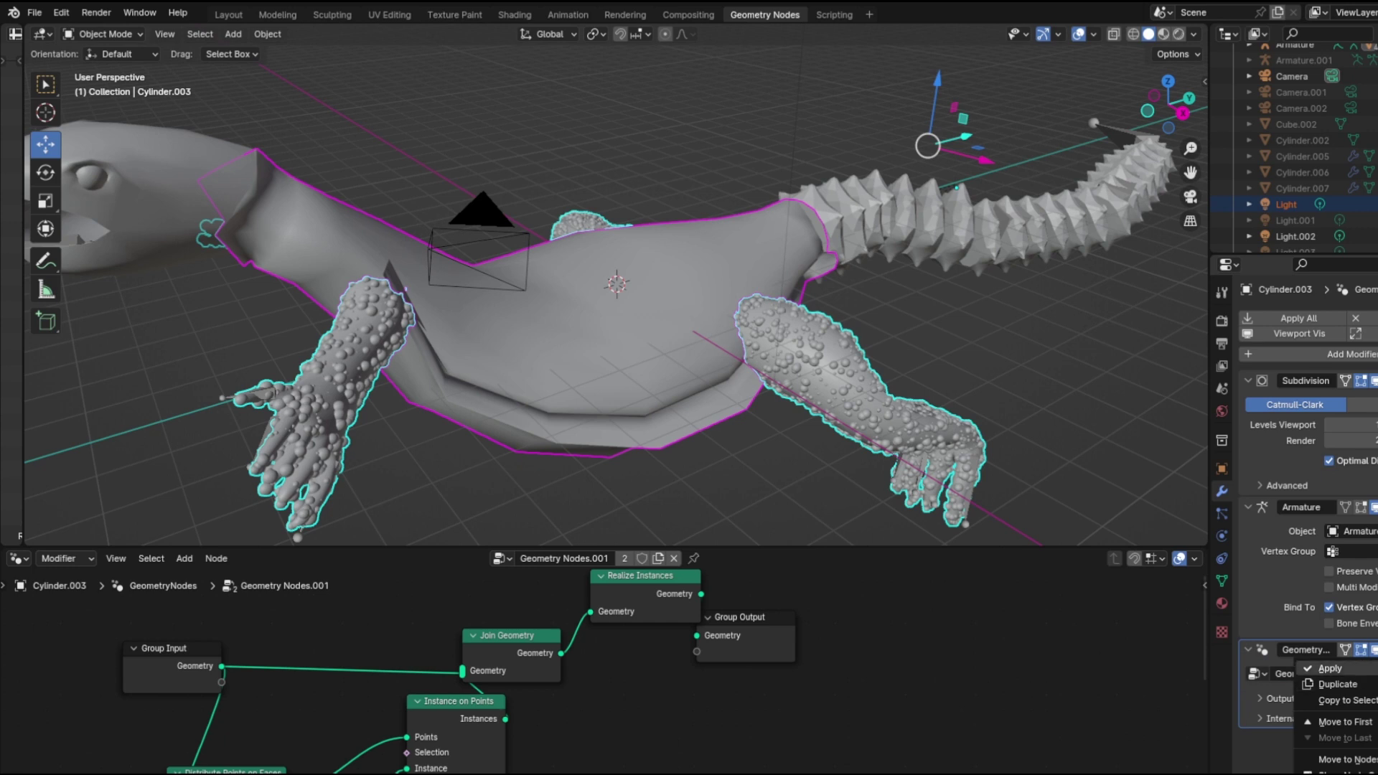